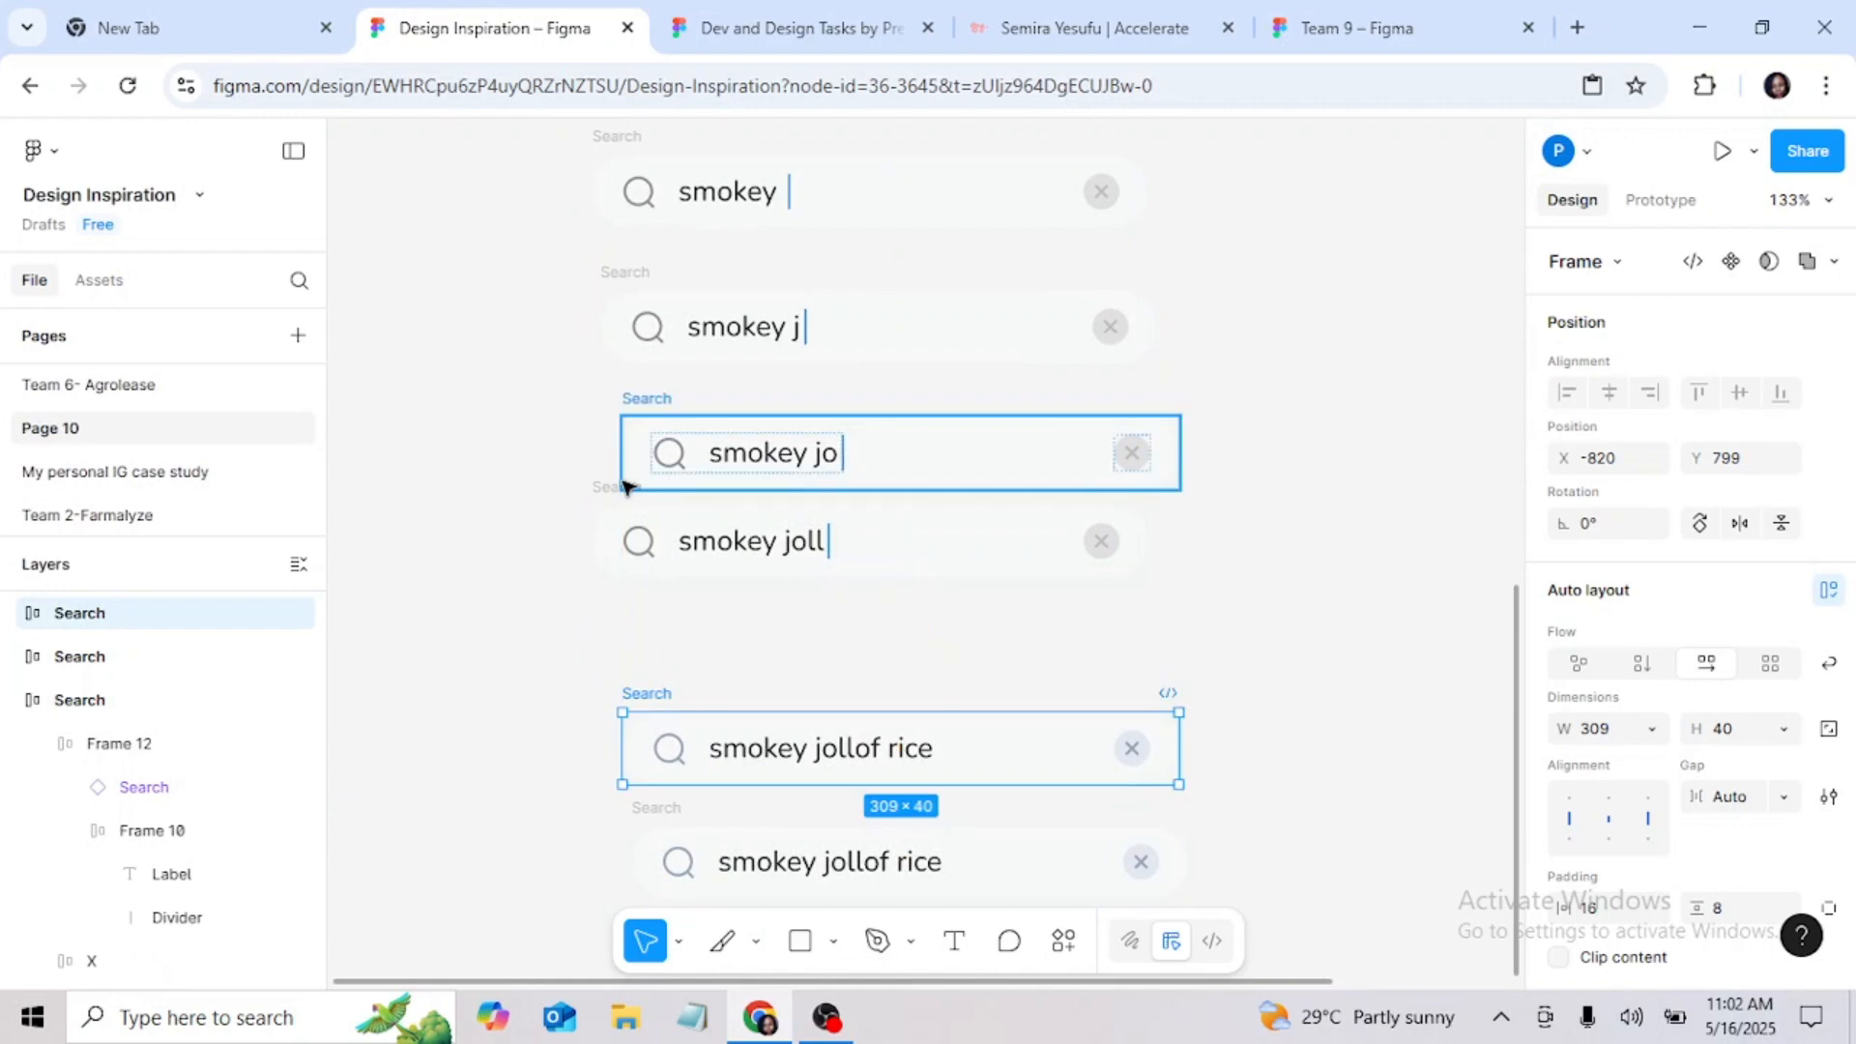
# Step: Shorten the "smokey joll" search bar's label to "smokey jol" and place the bar directly beneath the "smokey jo" one
pyautogui.moveTo(621, 491); pyautogui.dragTo(663, 551)
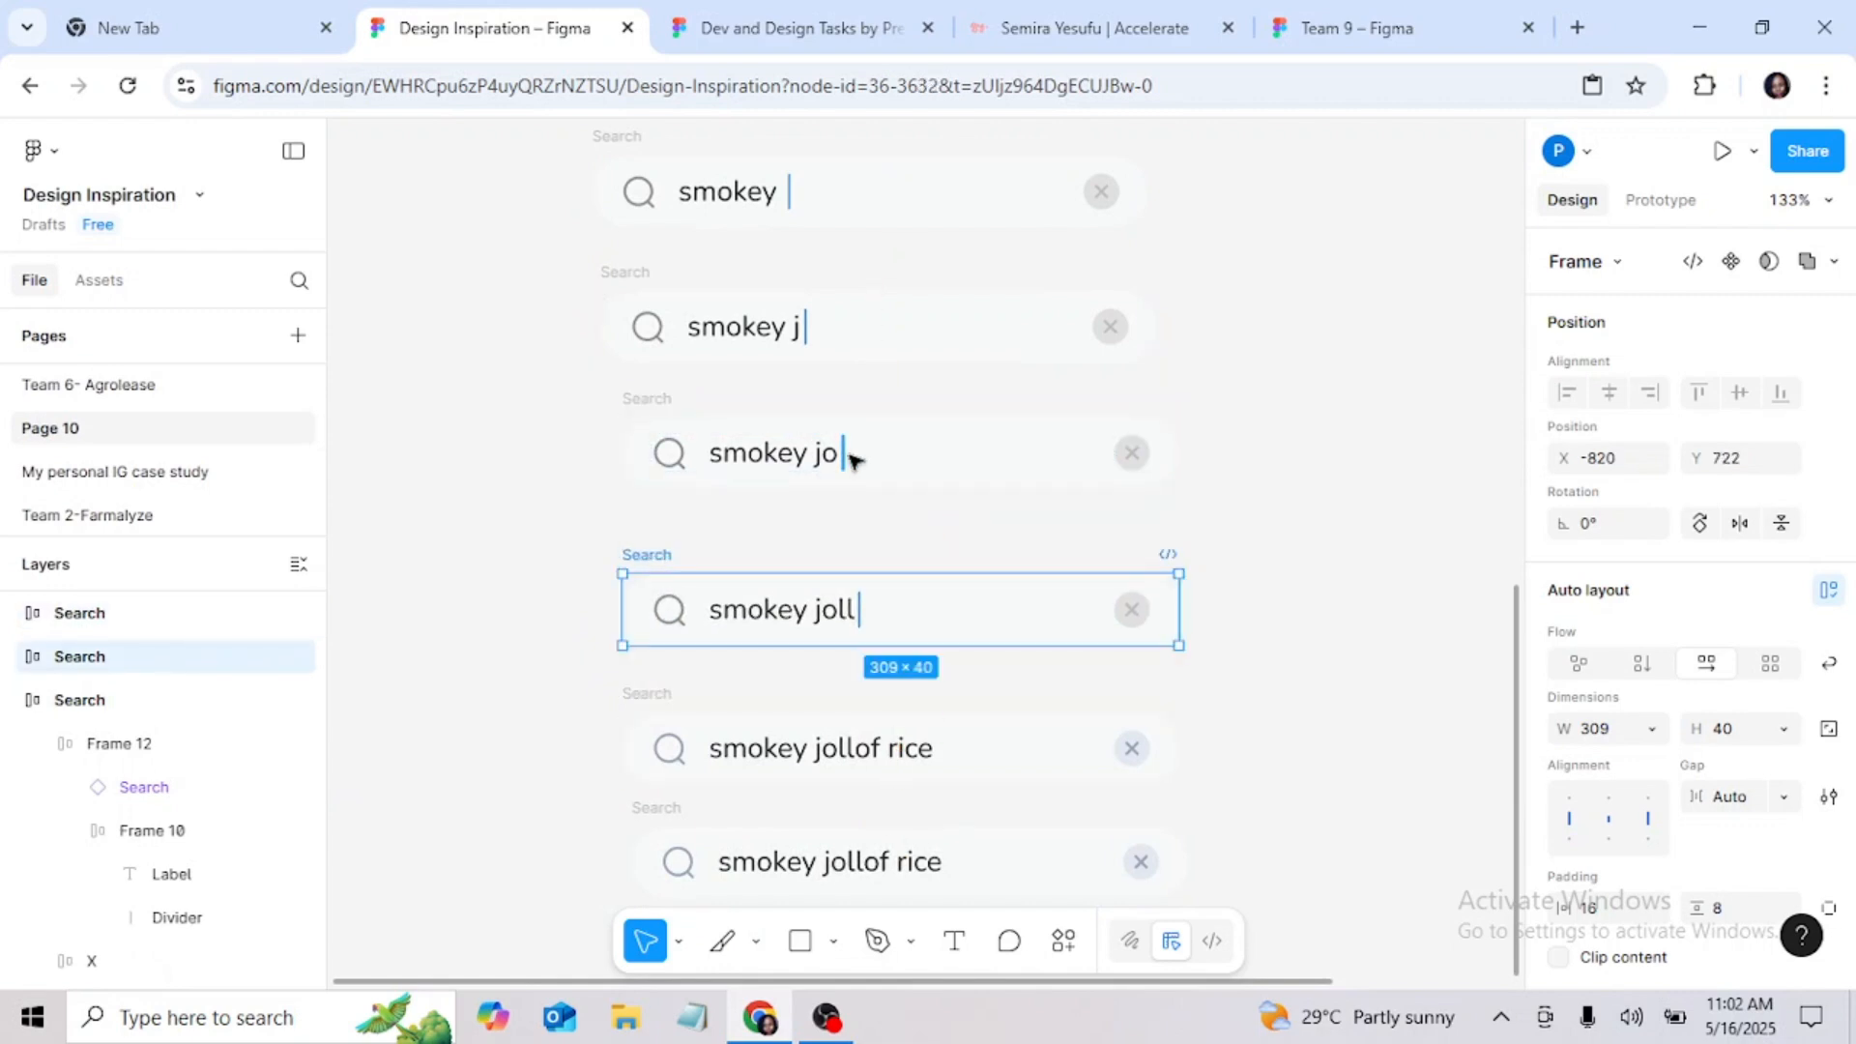
pyautogui.doubleClick(822, 620)
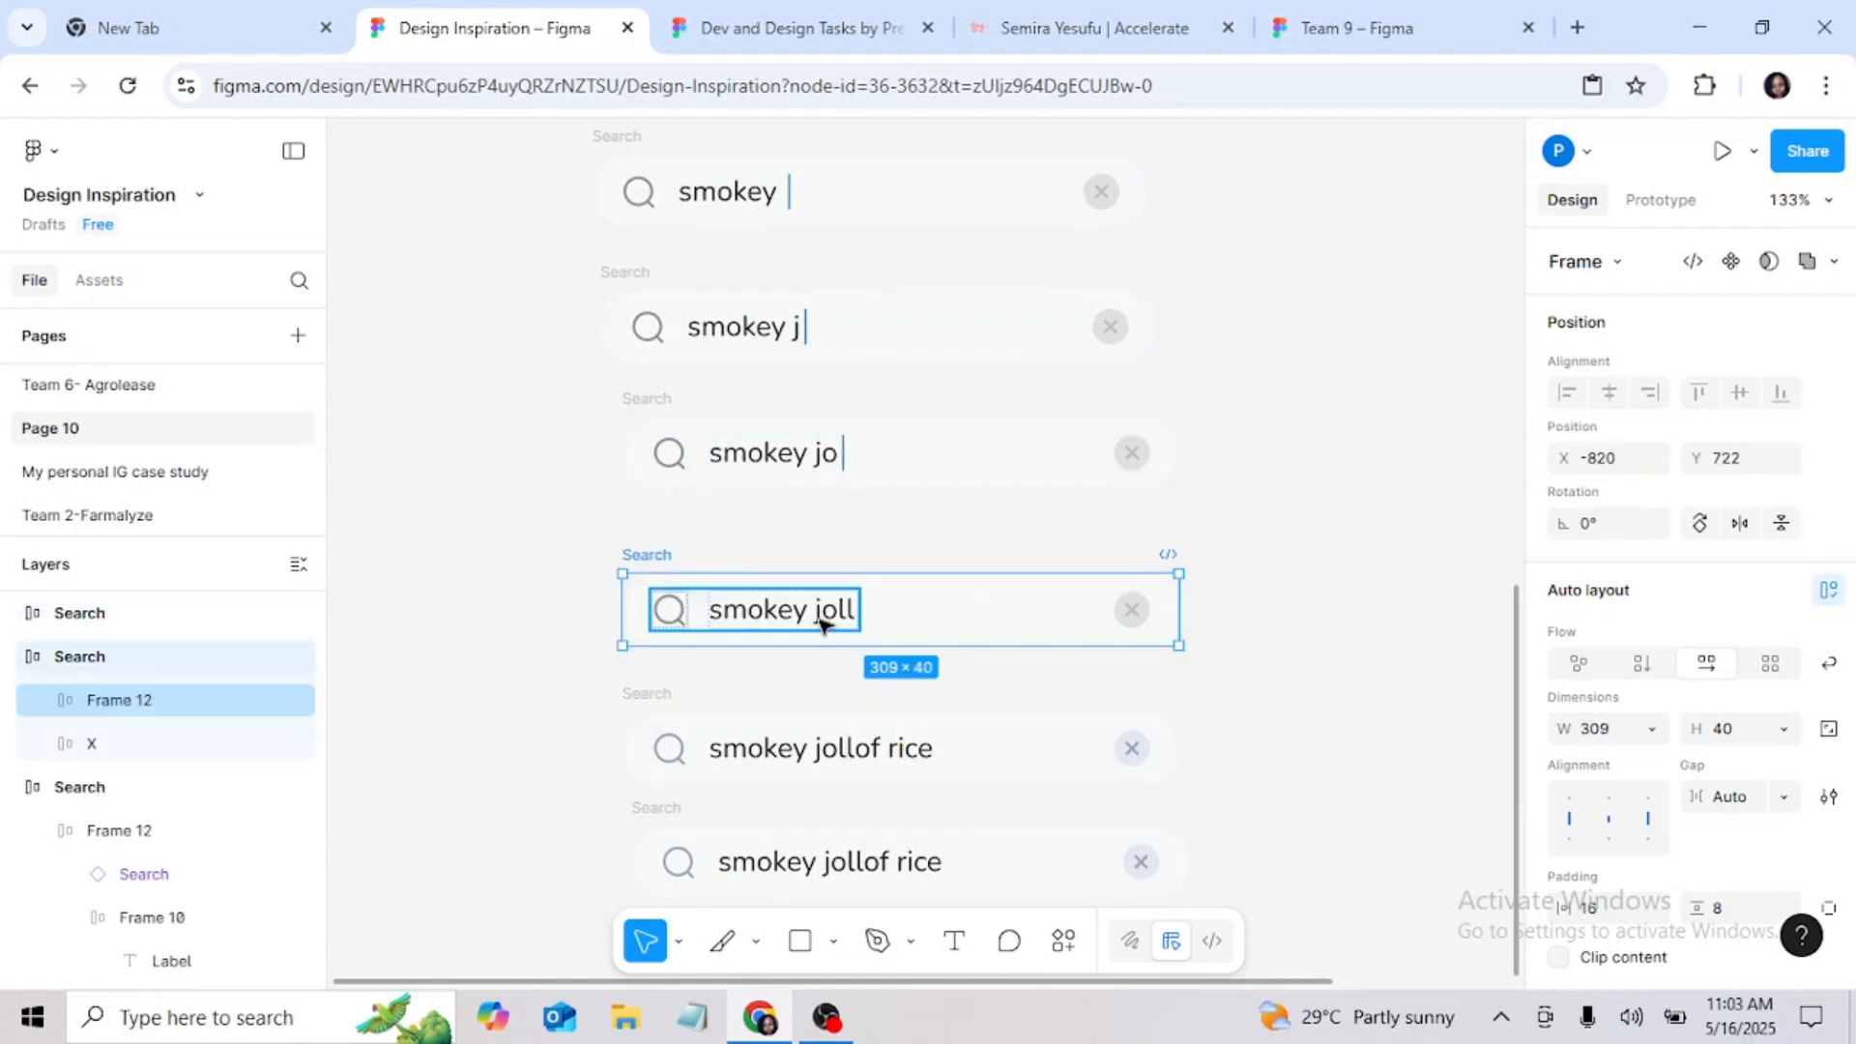
pyautogui.doubleClick(821, 619)
pyautogui.doubleClick(822, 619)
pyautogui.doubleClick(821, 620)
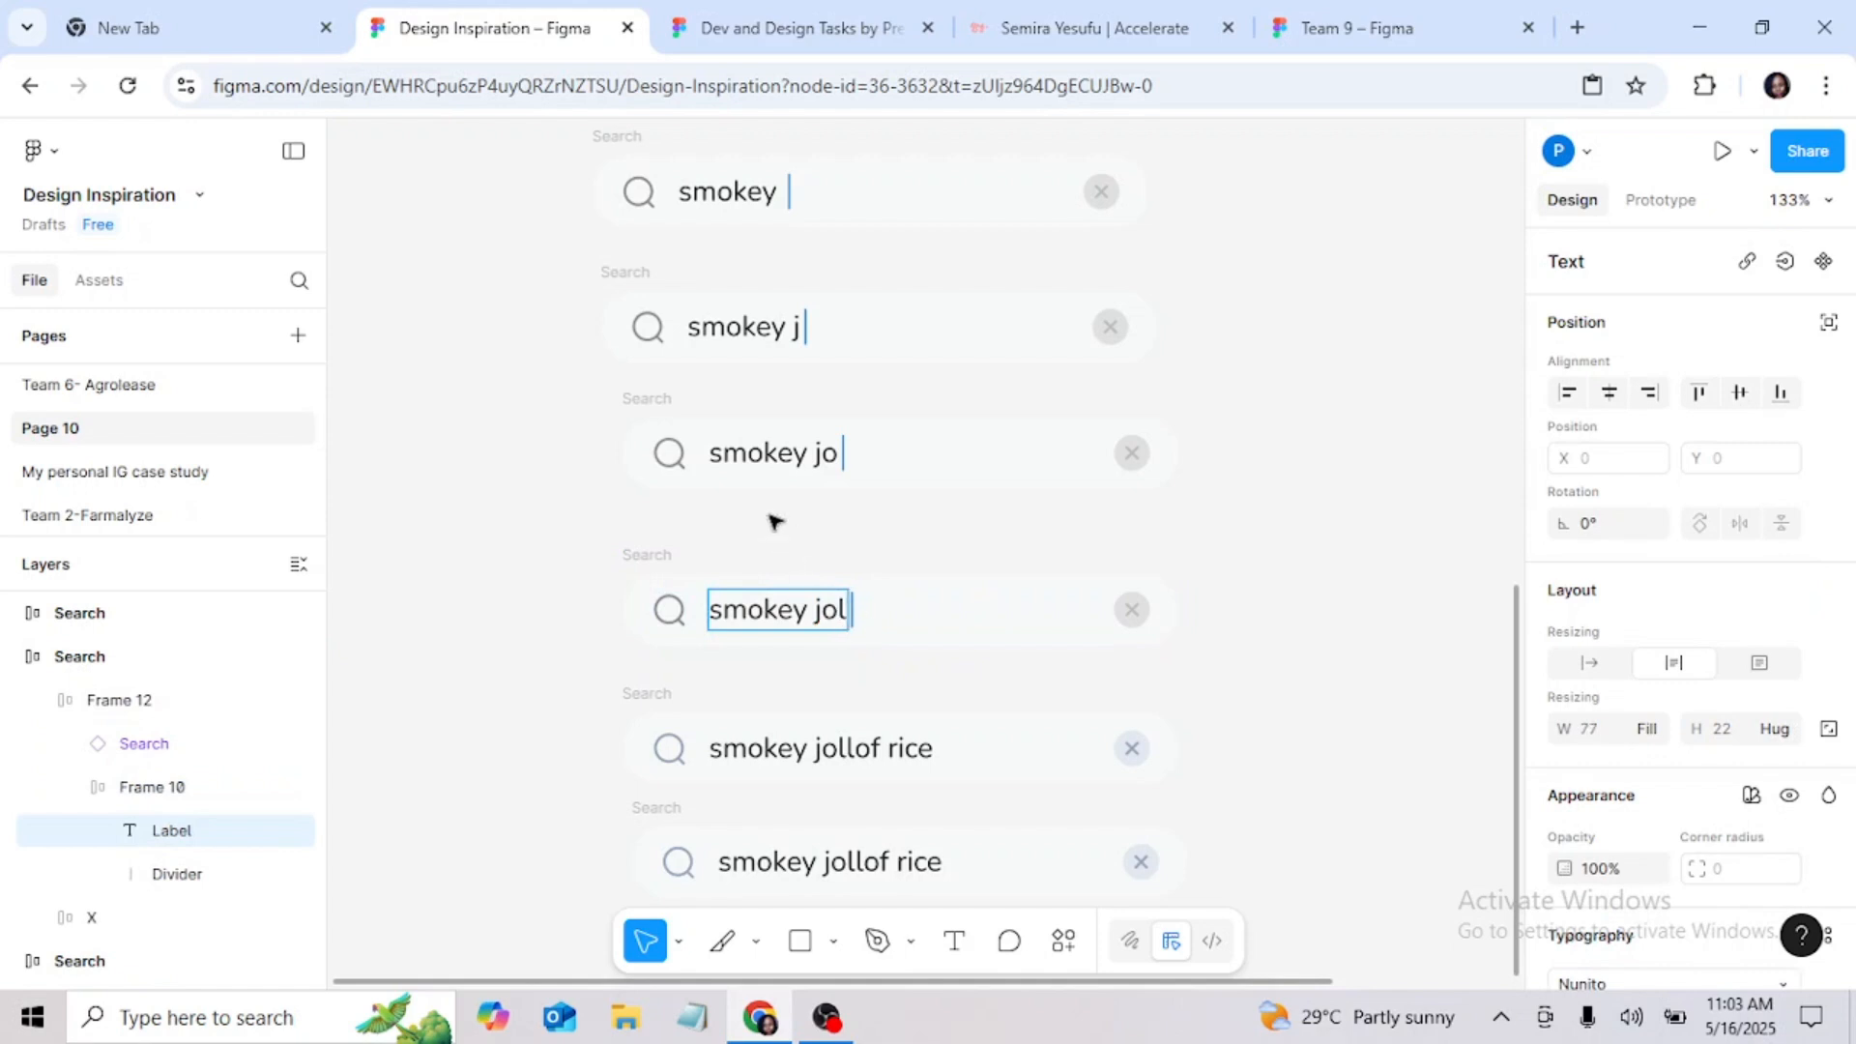
pyautogui.moveTo(640, 549); pyautogui.dragTo(643, 514)
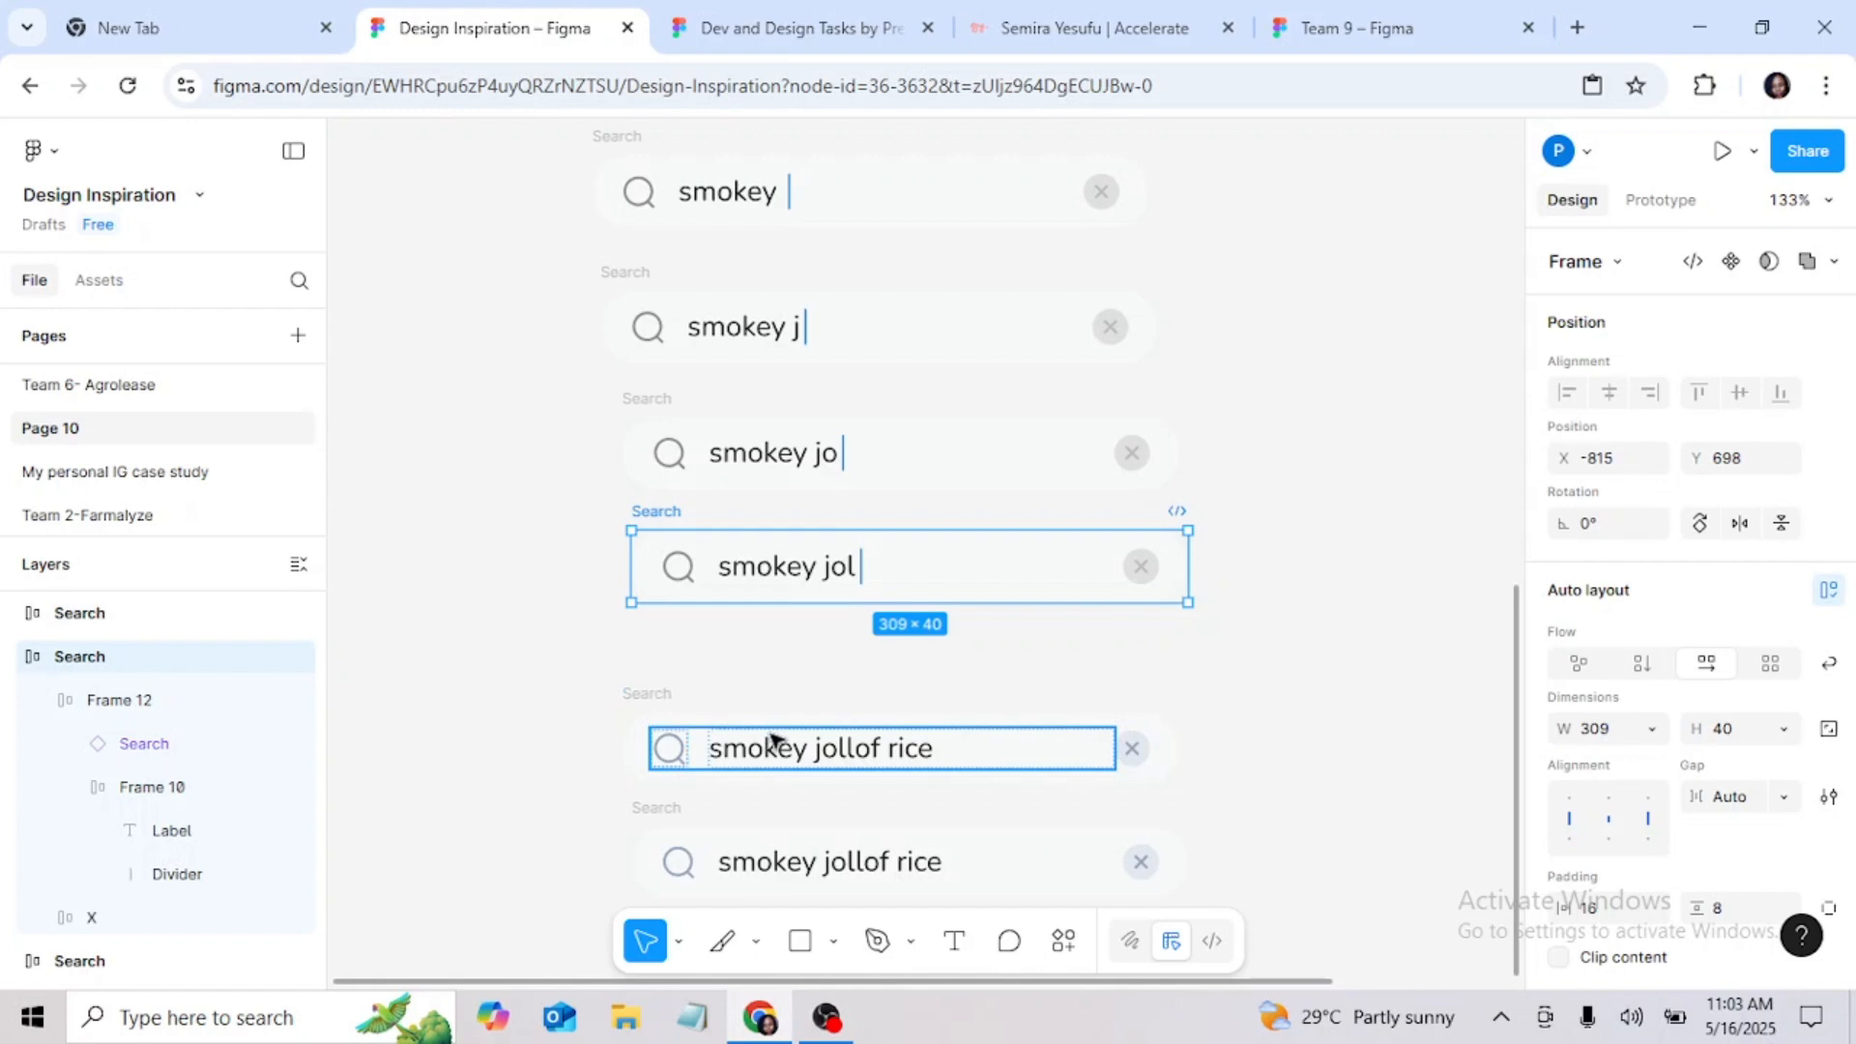
# Step: Delete the upper of the two "smokey jollof rice" search bars
pyautogui.click(663, 705)
pyautogui.rightClick(665, 708)
pyautogui.press('Escape')
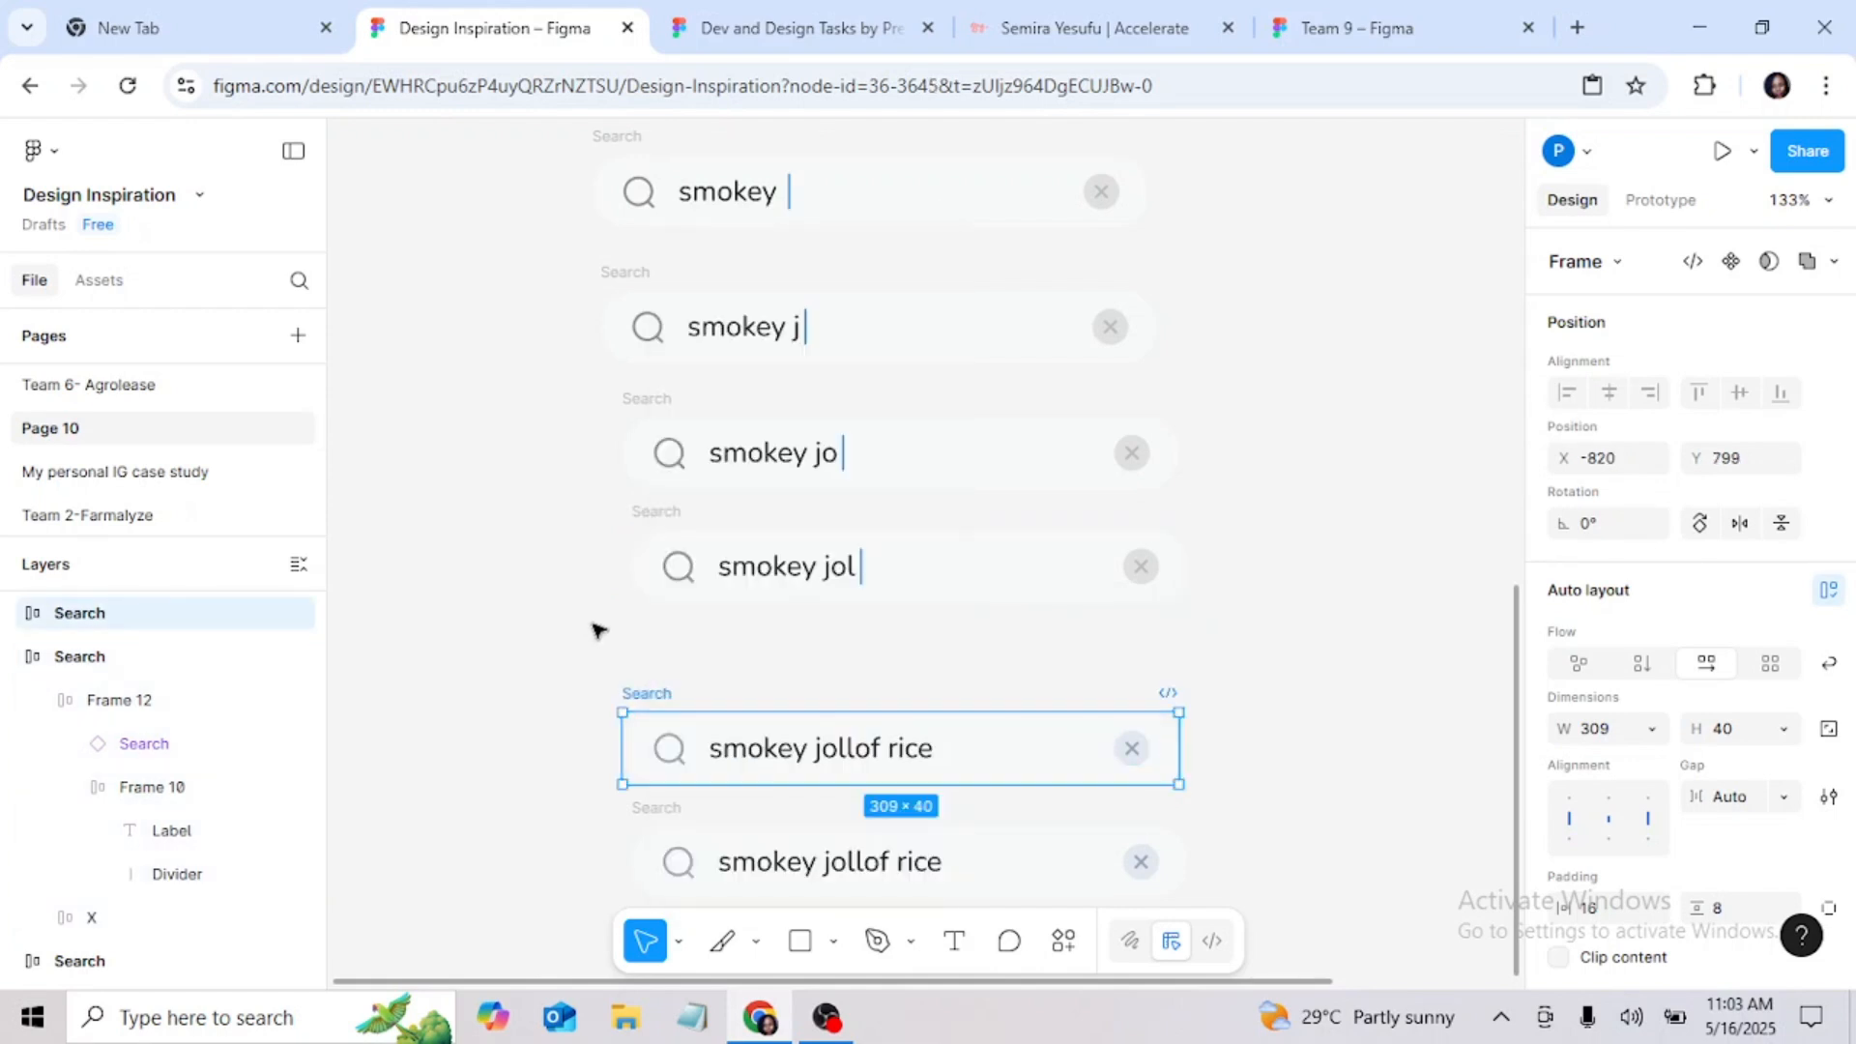
pyautogui.moveTo(734, 827); pyautogui.dragTo(918, 693)
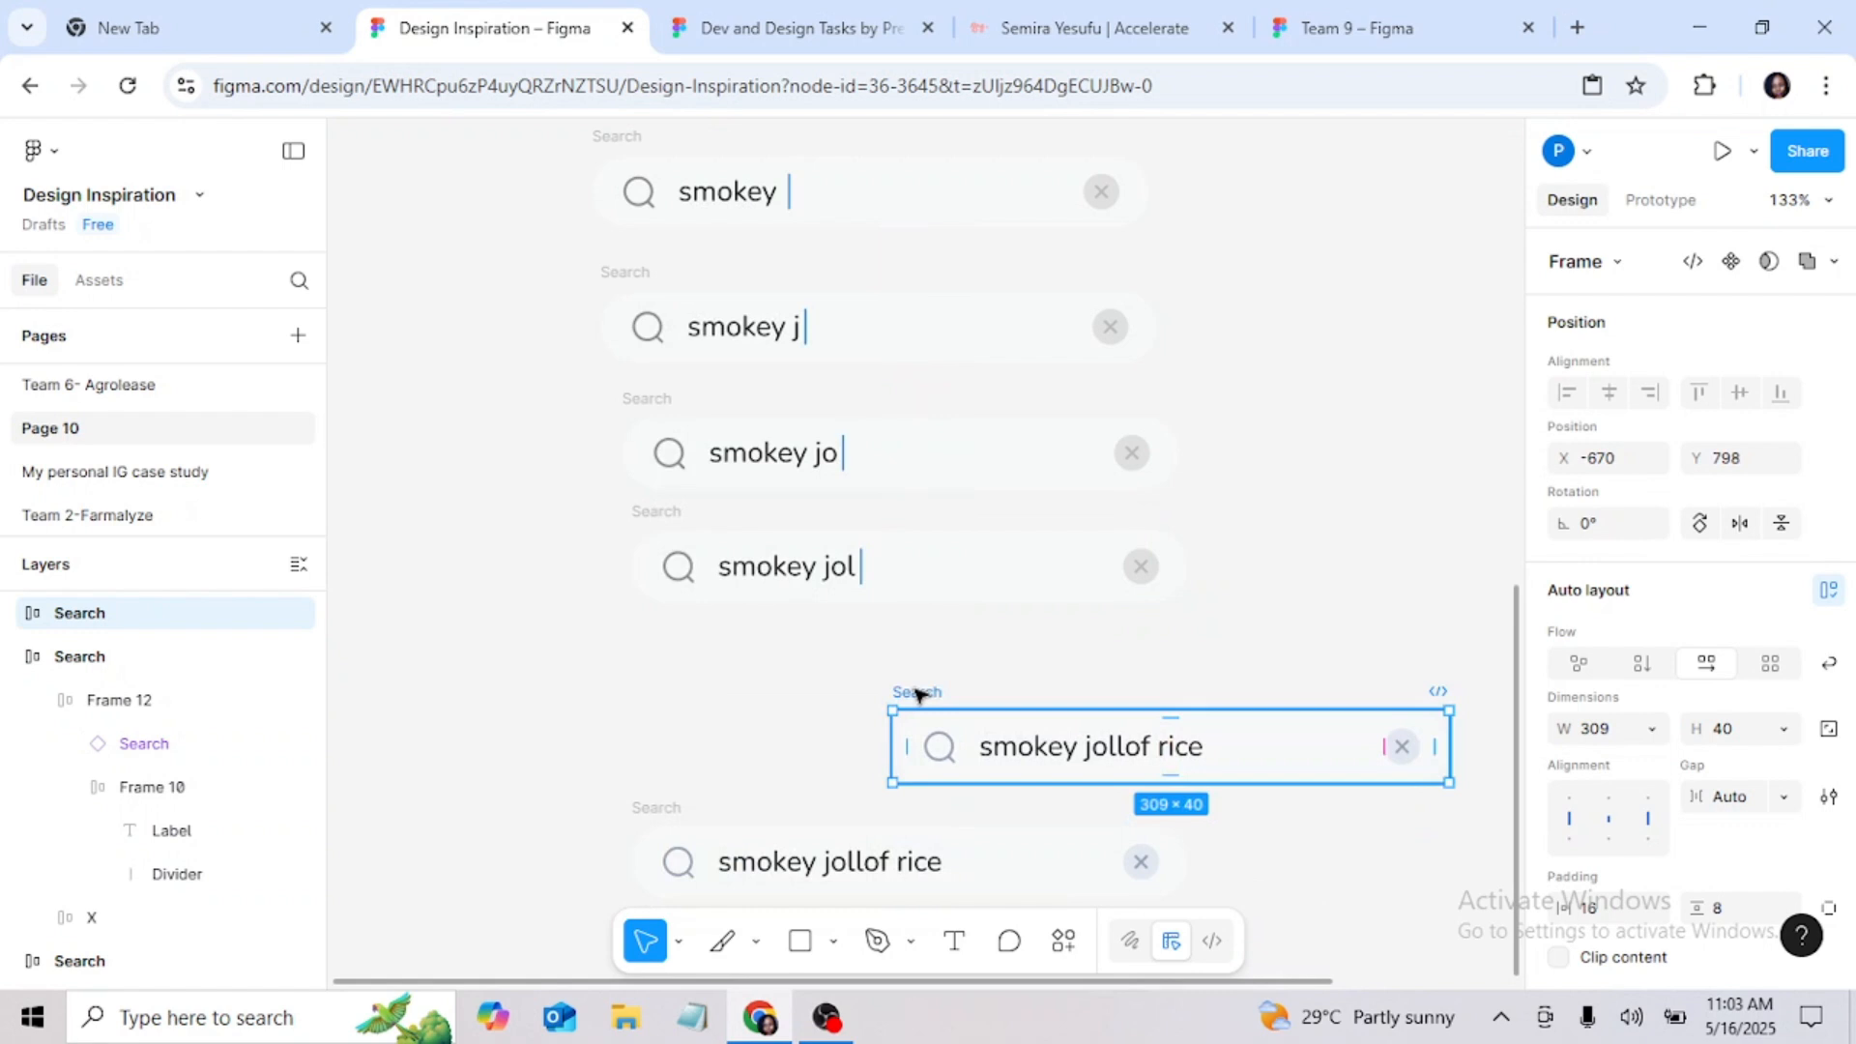
pyautogui.press('Delete')
# Step: Duplicate the "smokey jol" search bar and place the copy directly beneath it
pyautogui.rightClick(670, 522)
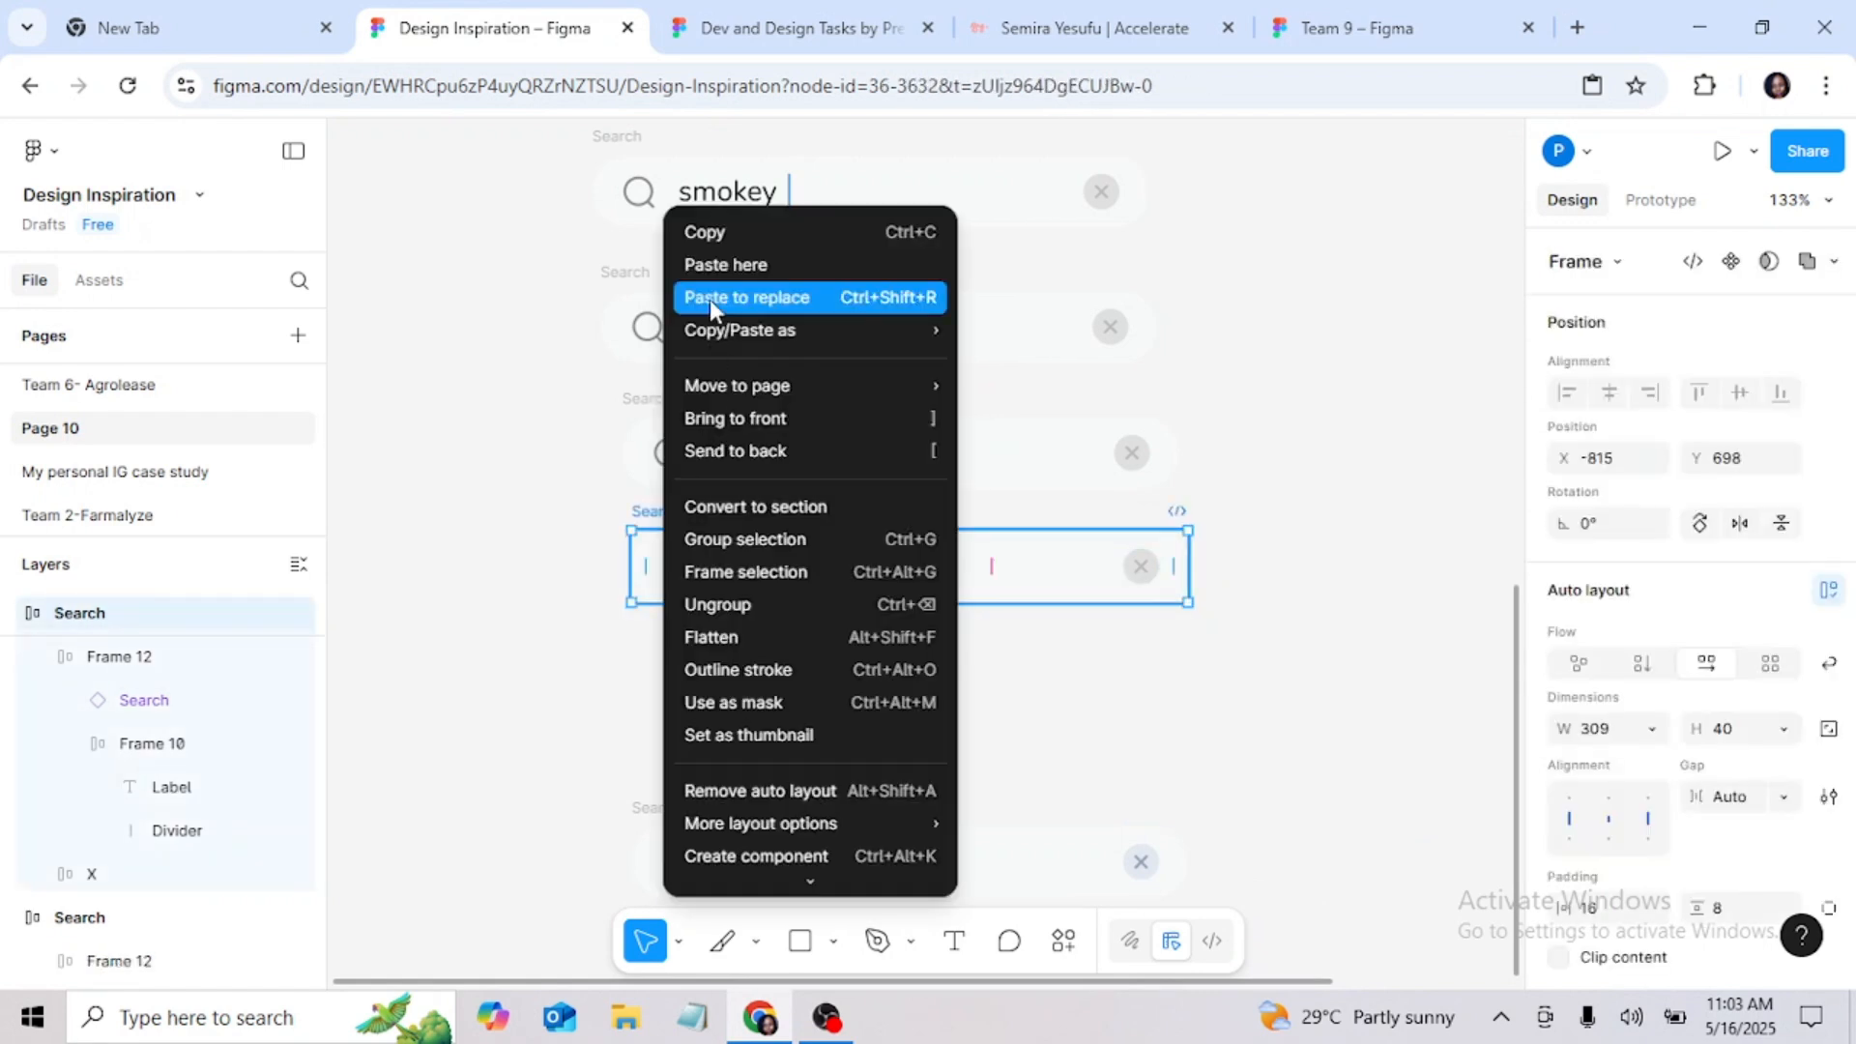
pyautogui.click(705, 232)
pyautogui.click(649, 630)
pyautogui.rightClick(652, 631)
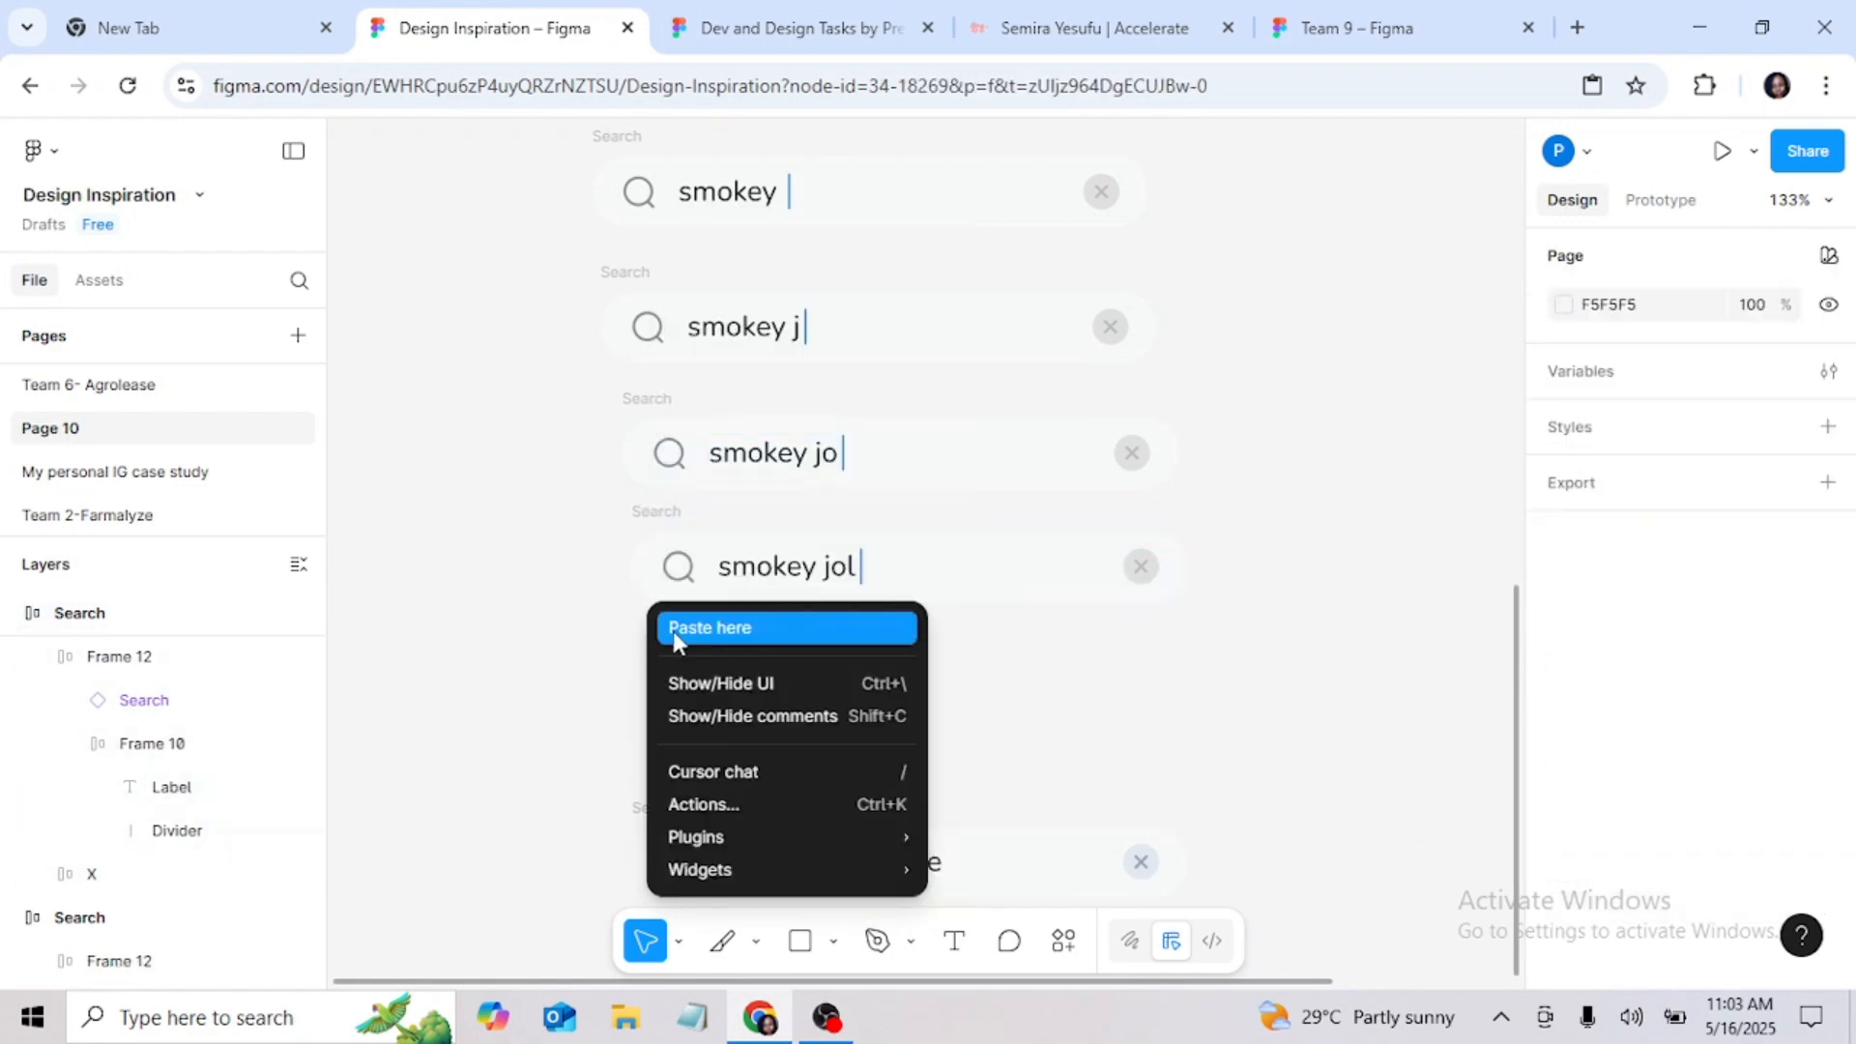
pyautogui.click(710, 631)
pyautogui.moveTo(685, 646); pyautogui.dragTo(684, 628)
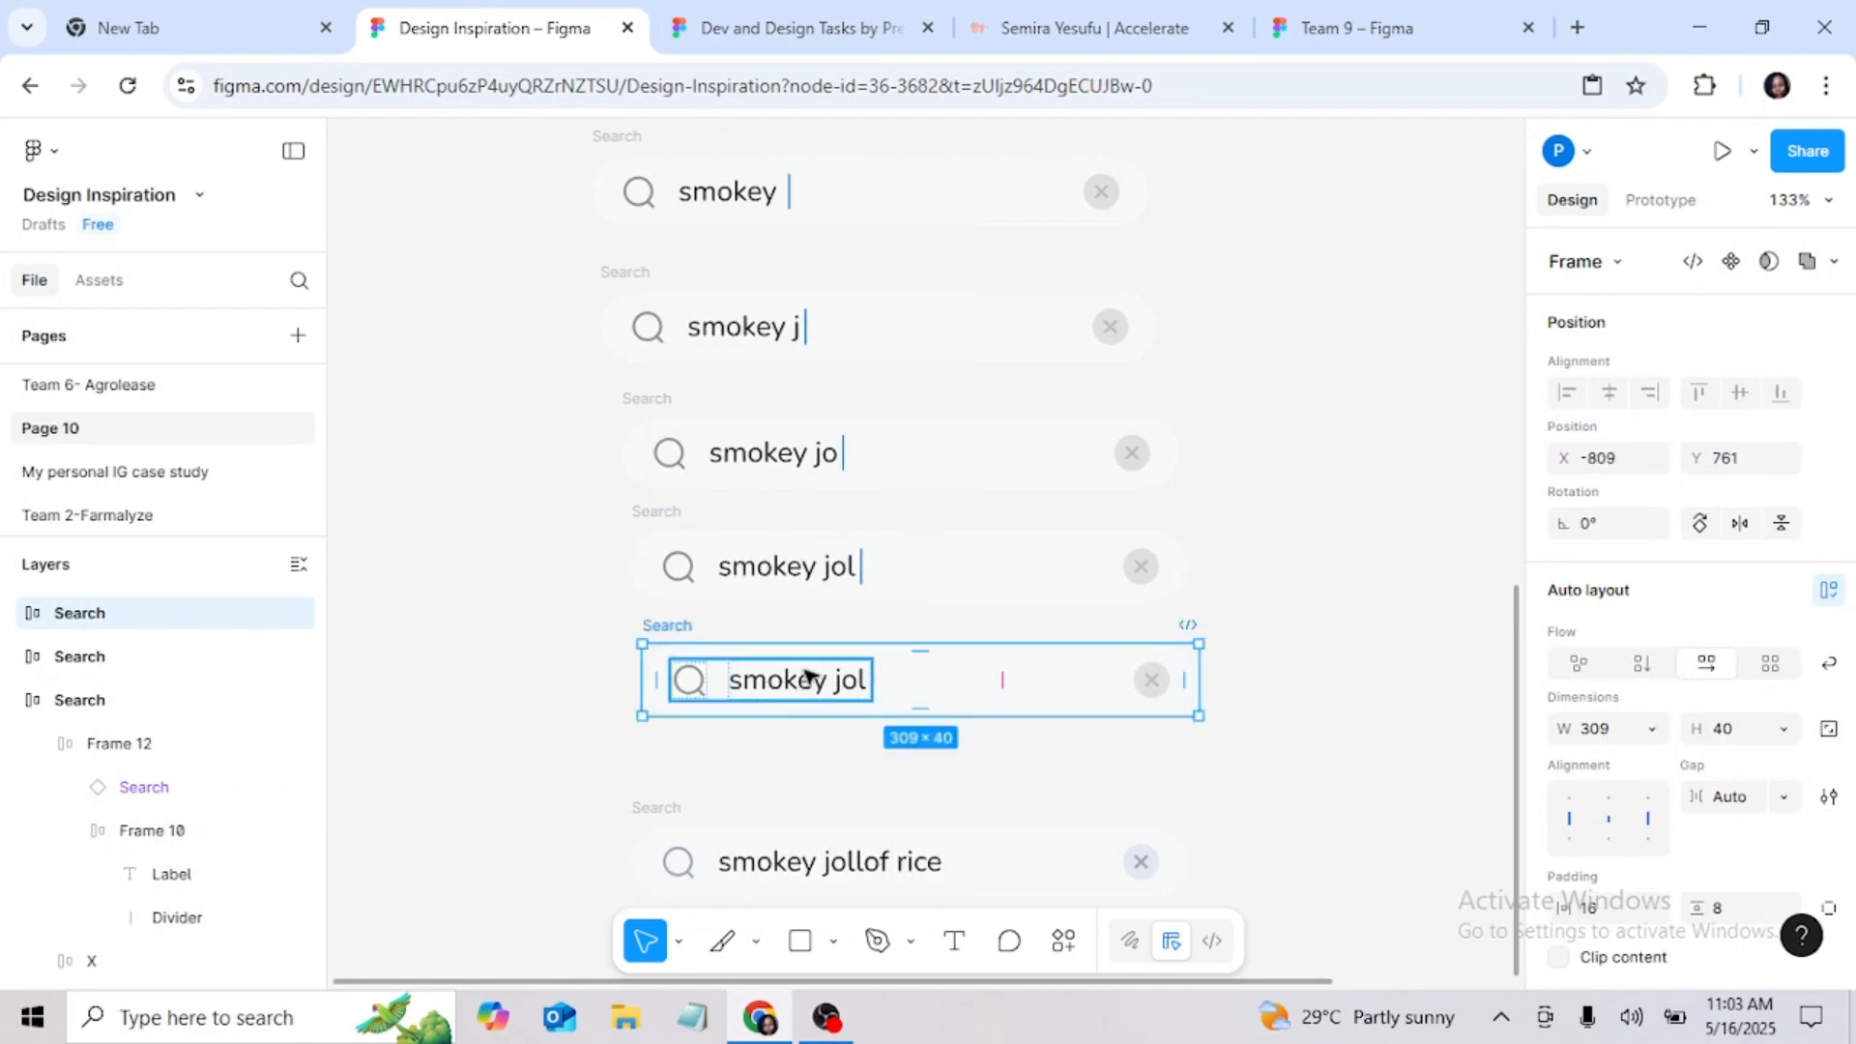
# Step: Change the label of the new search bar copy to "smokey joll"
pyautogui.scroll(-5, 879, 738)
pyautogui.scroll(3, 879, 734)
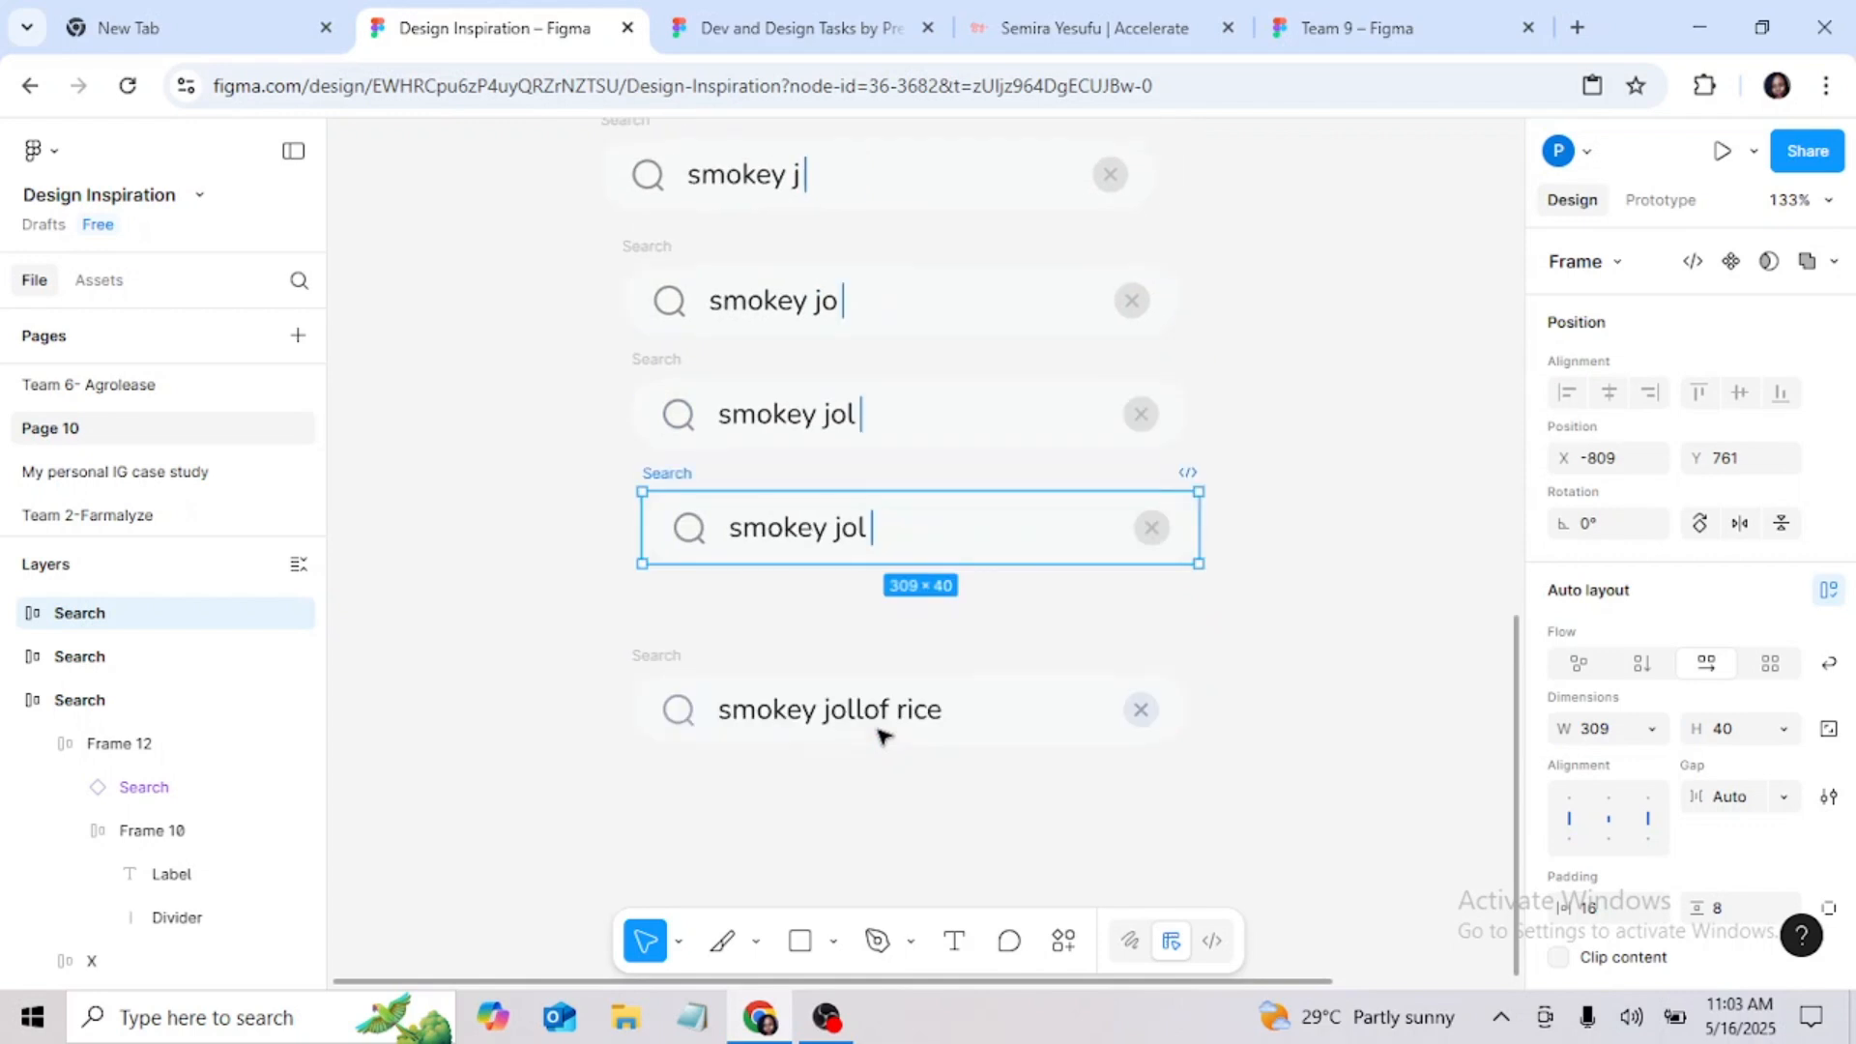
pyautogui.scroll(10, 868, 711)
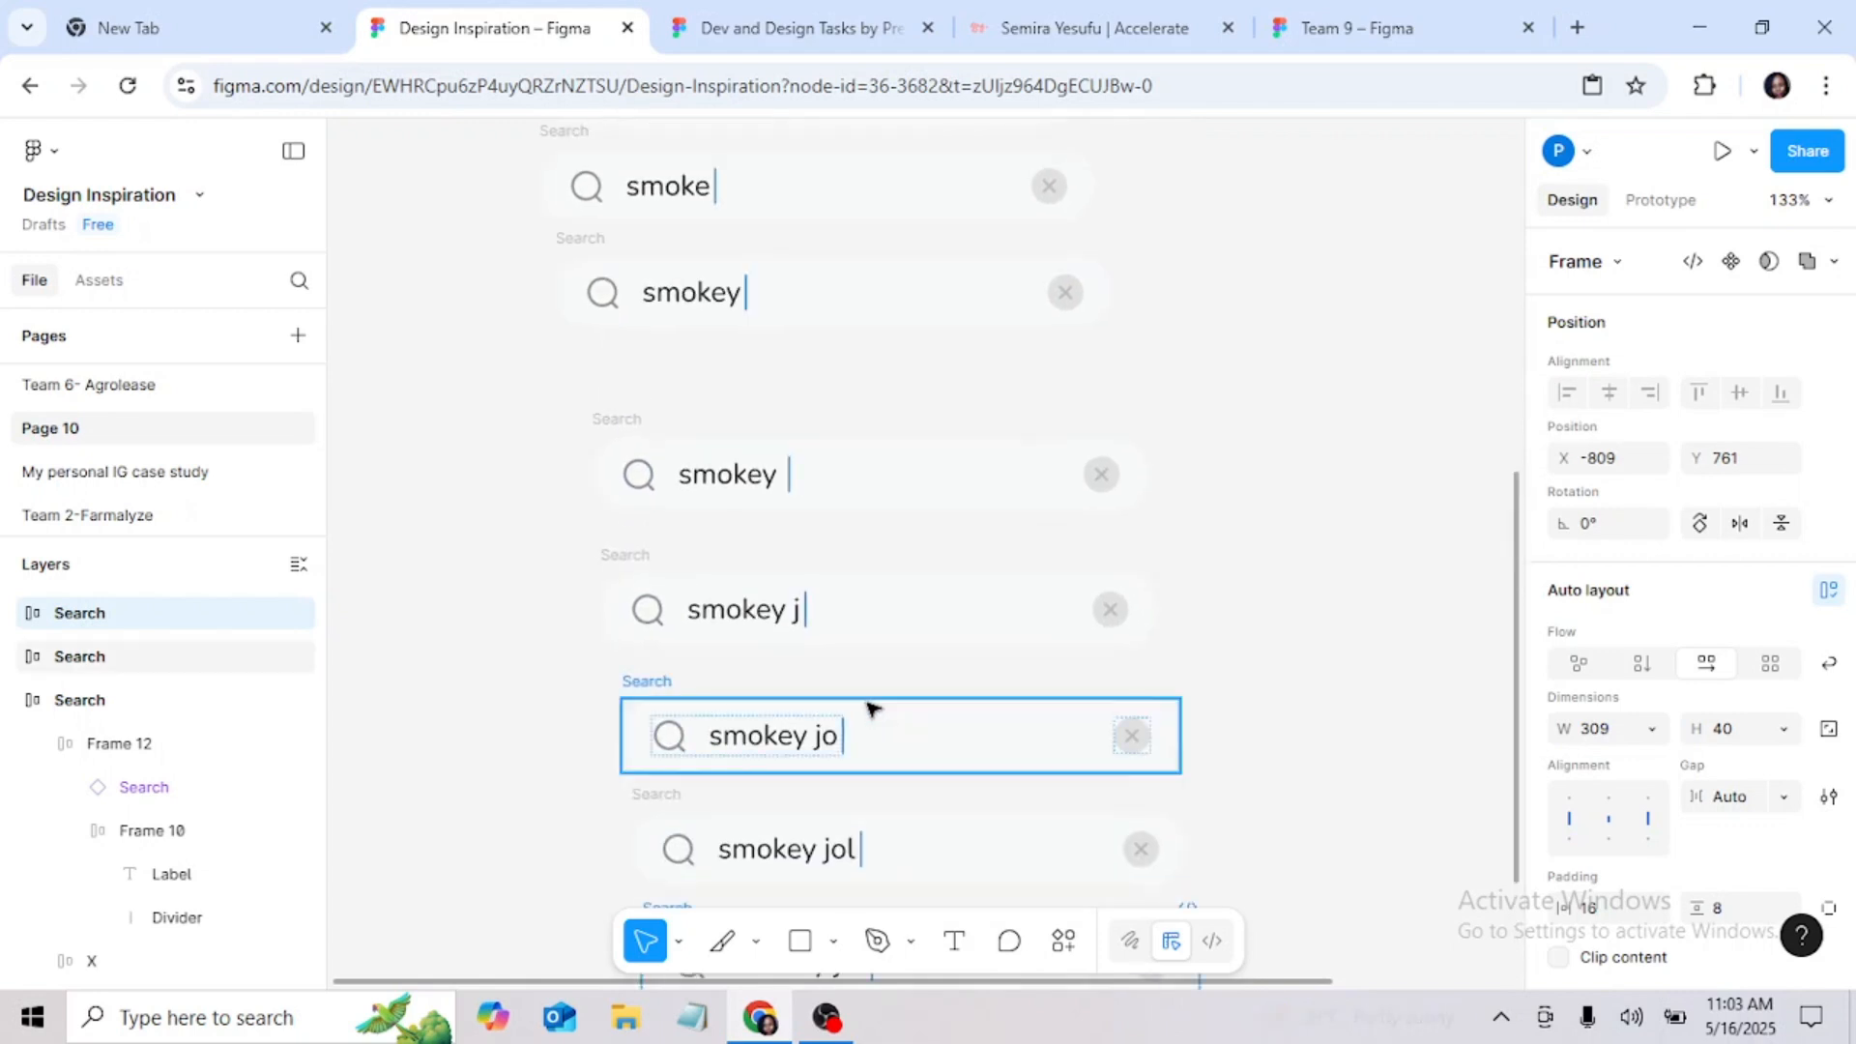
pyautogui.scroll(-8, 871, 708)
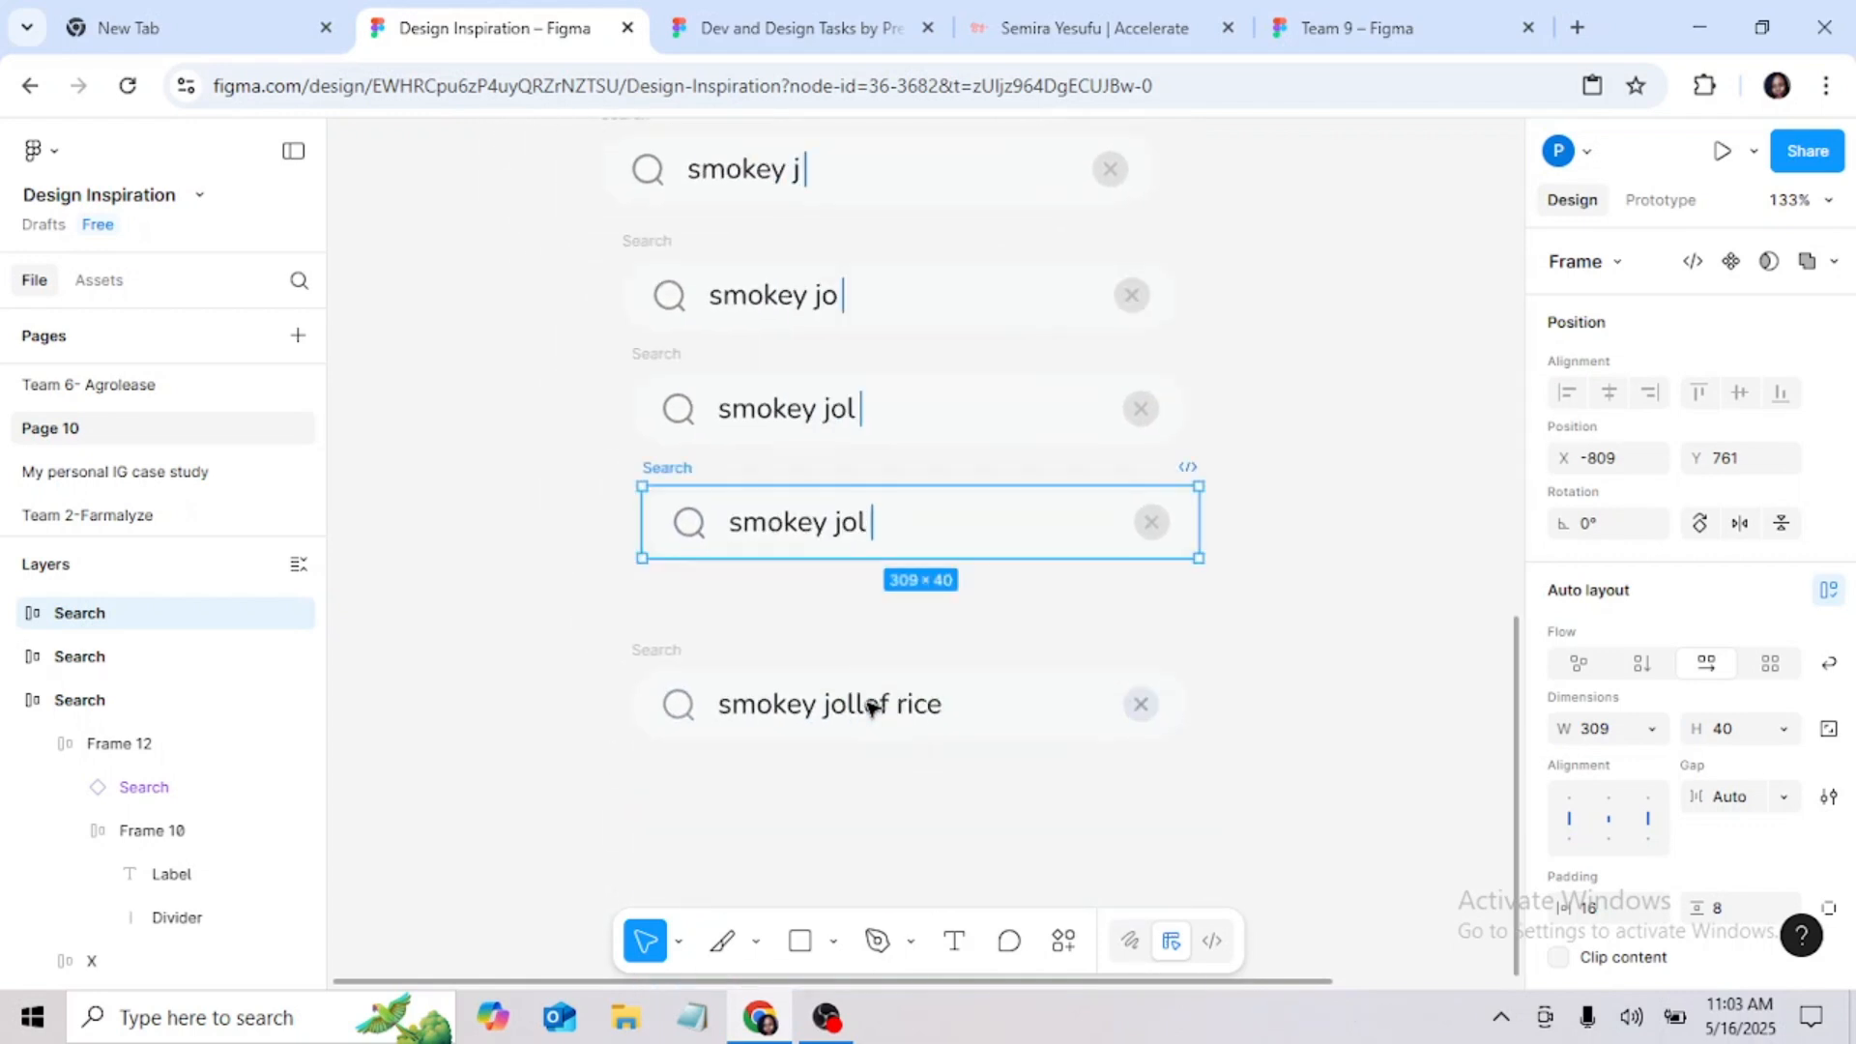
pyautogui.doubleClick(846, 530)
pyautogui.doubleClick(847, 527)
pyautogui.click(863, 522)
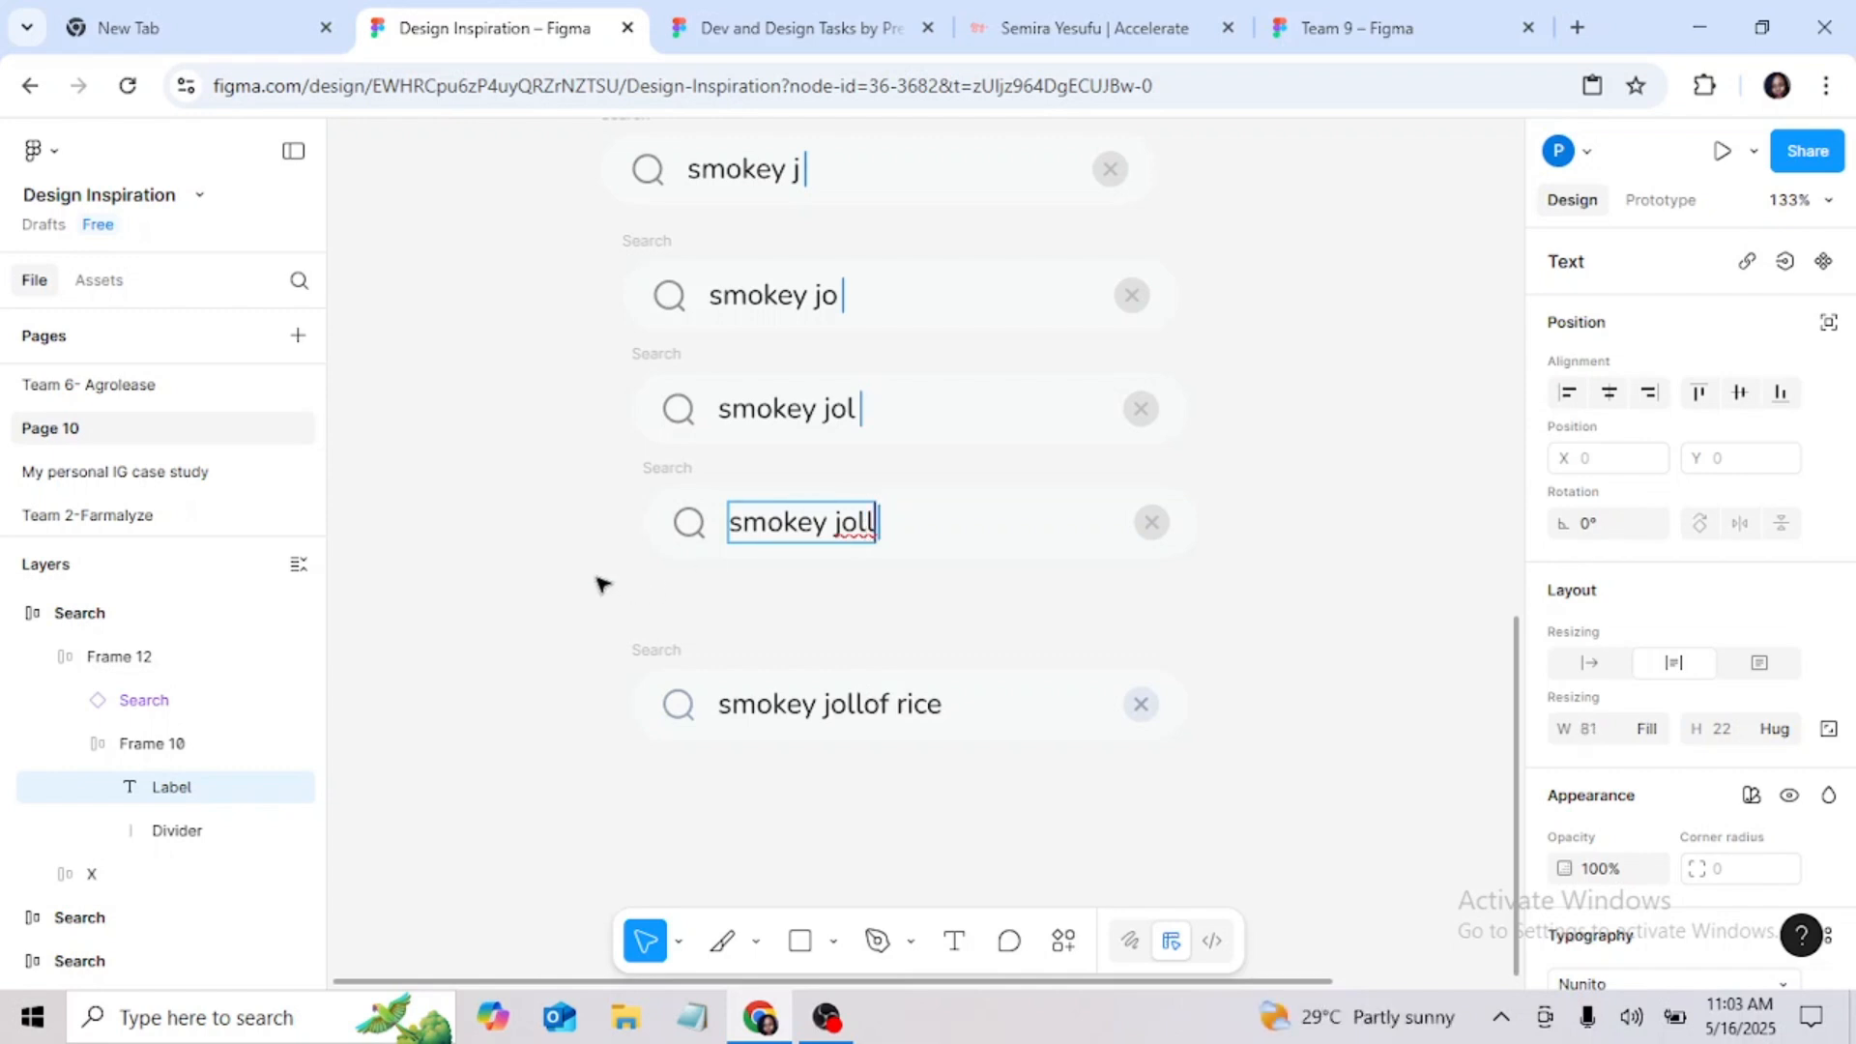
pyautogui.write('l')
# Step: Move the "smokey jollof rice" search bar lower to free space, and copy the "smokey joll" bar for the gap
pyautogui.moveTo(646, 650); pyautogui.dragTo(663, 820)
pyautogui.click(530, 630)
pyautogui.rightClick(676, 483)
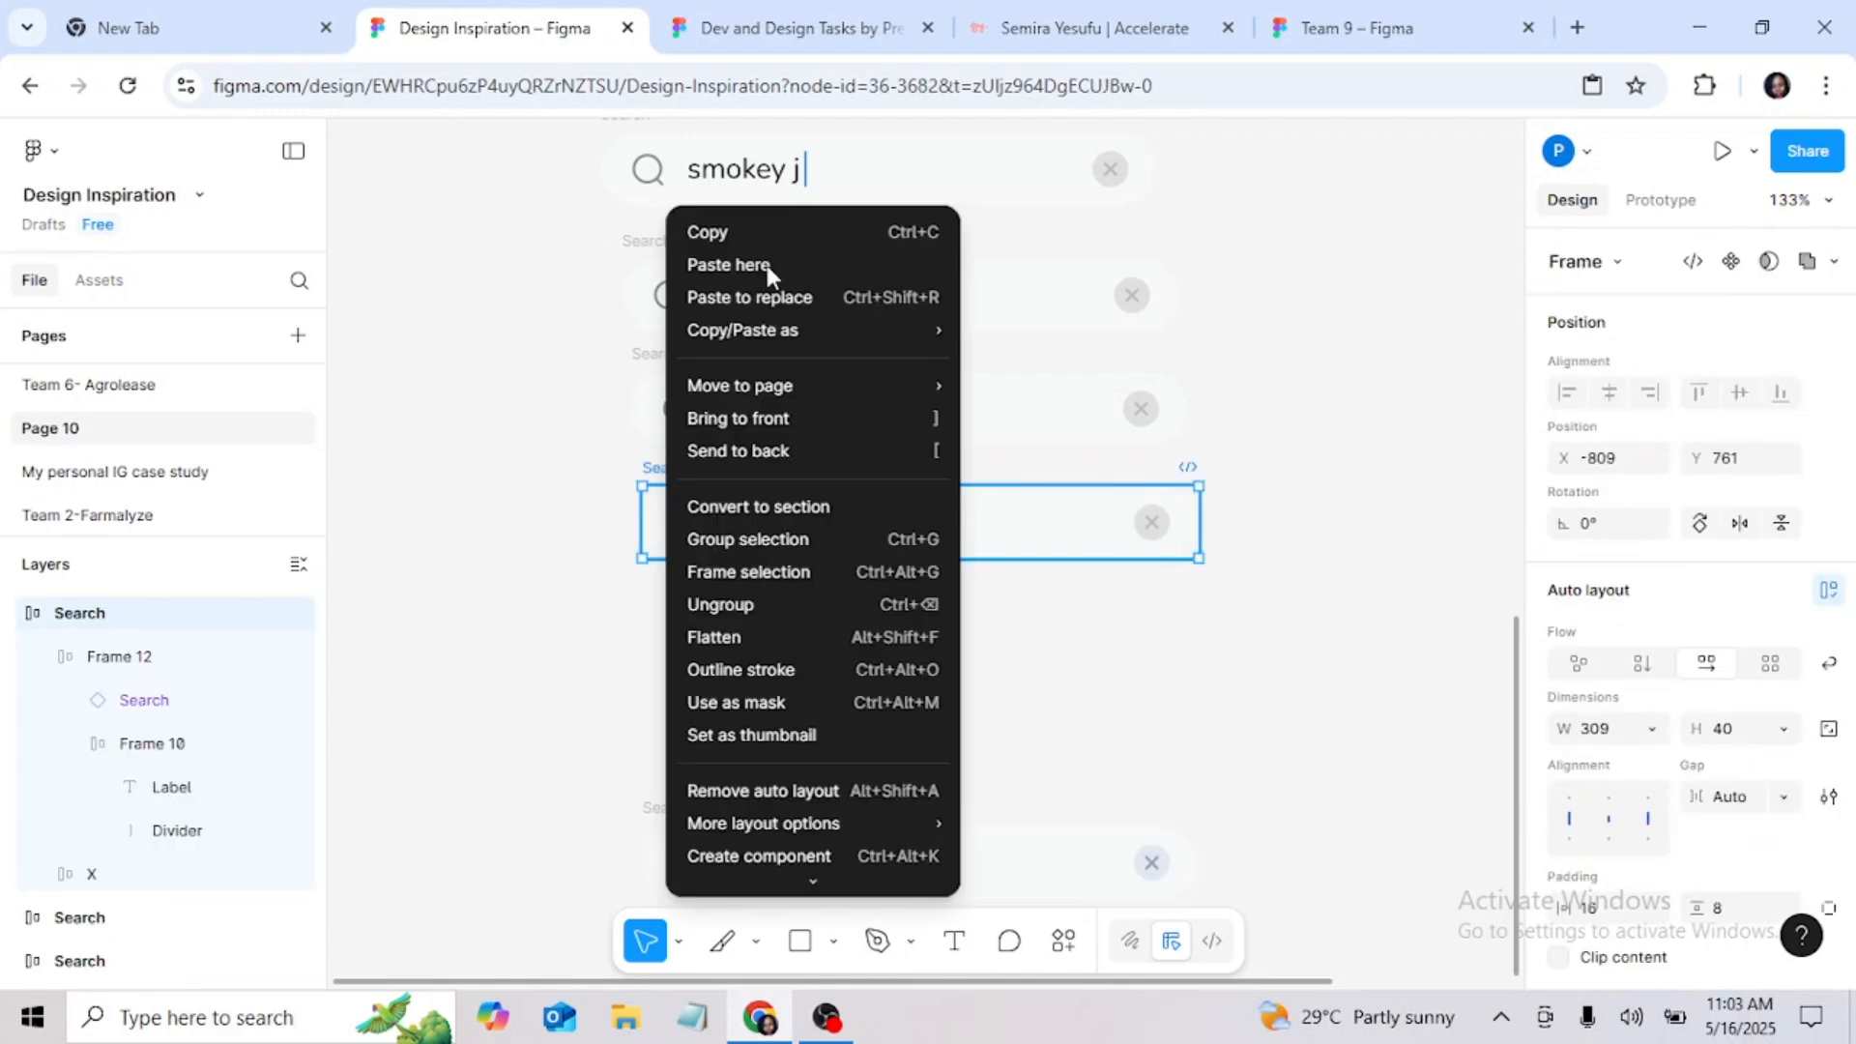
pyautogui.click(766, 221)
pyautogui.click(652, 592)
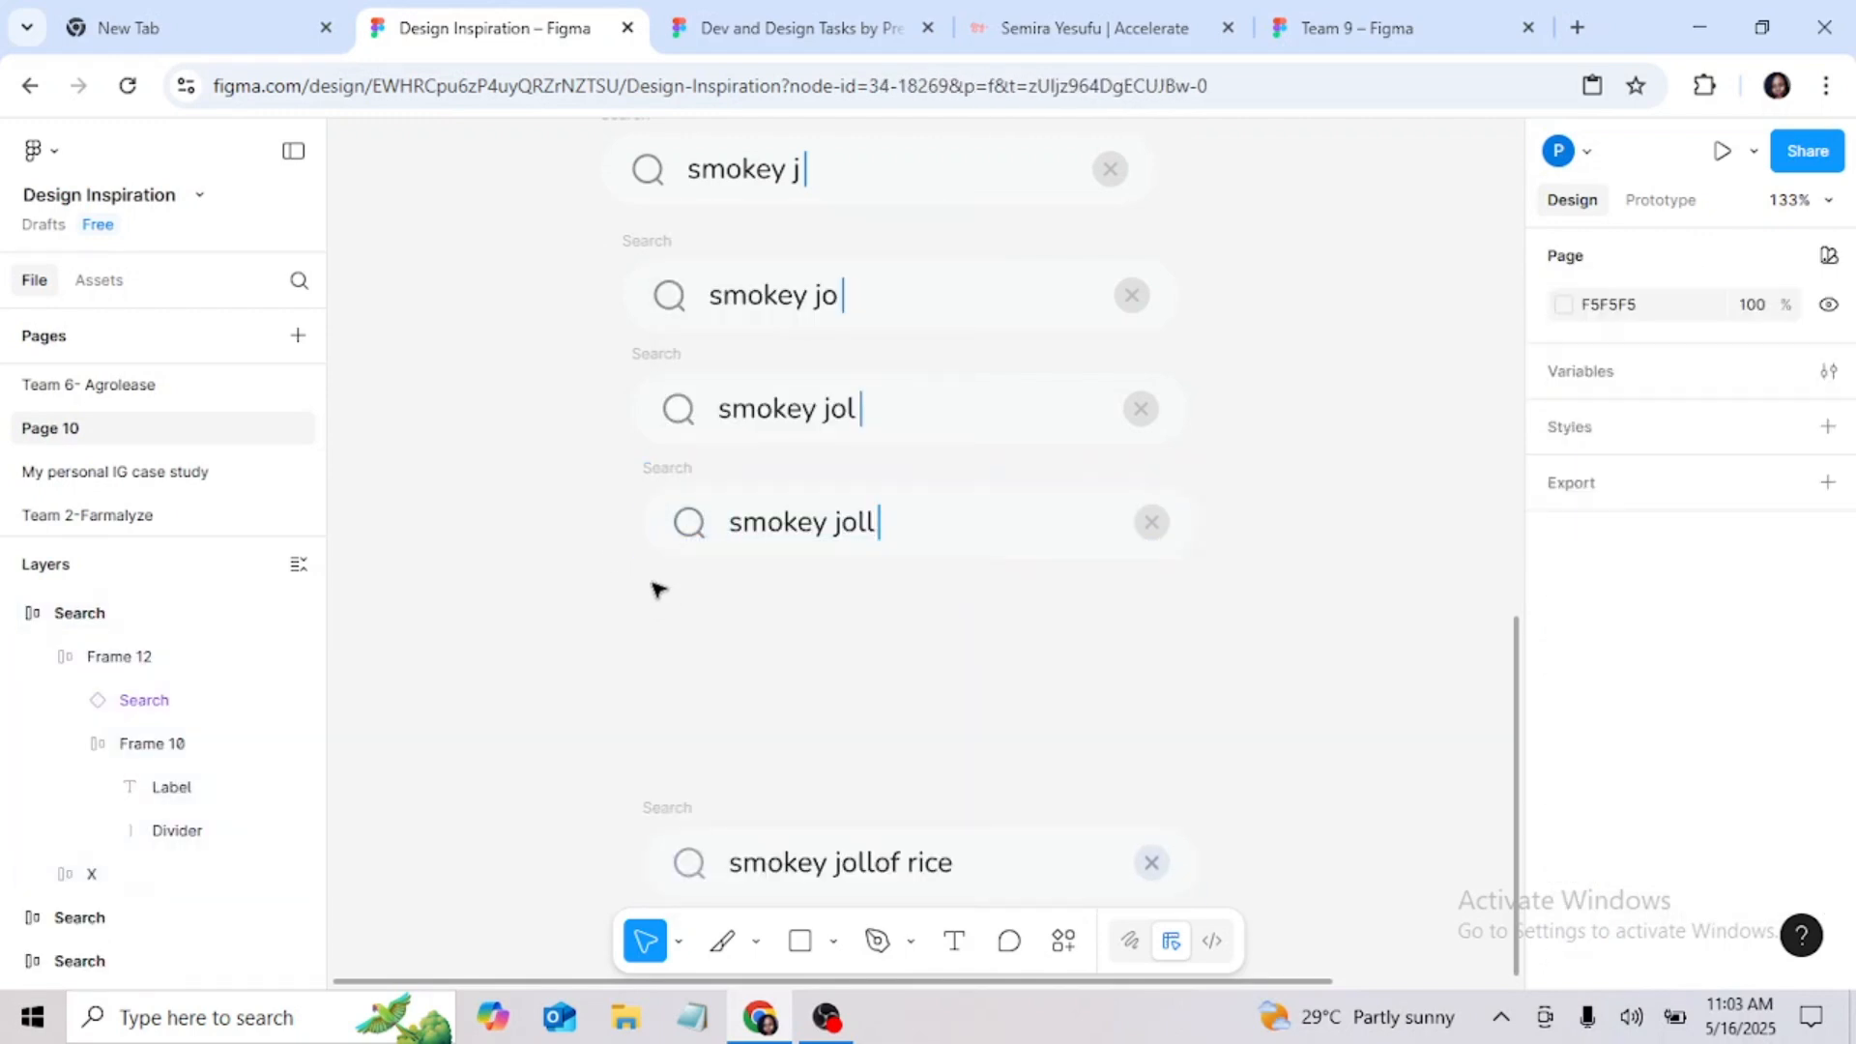
pyautogui.rightClick(652, 592)
pyautogui.press('Escape')
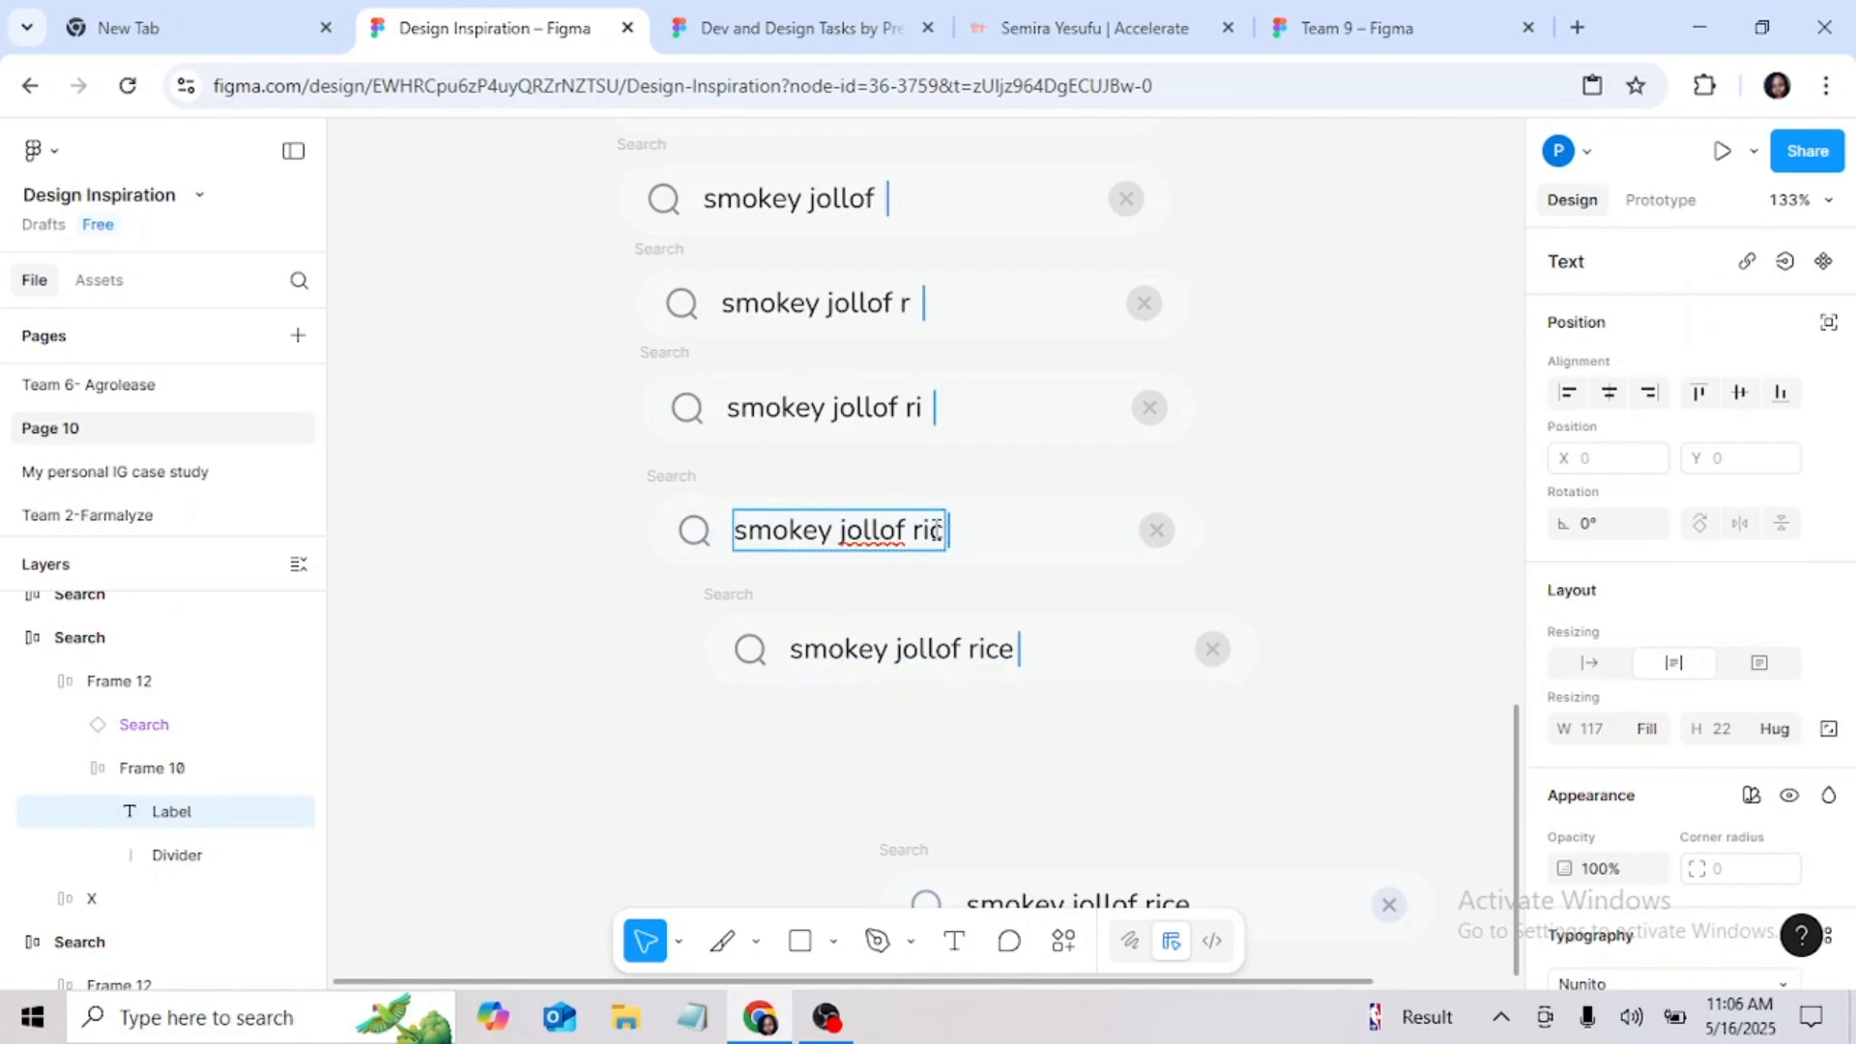
# Step: Remove the trailing spaces from the "smokey jollof ri" and "smokey jollof r" labels
pyautogui.click(931, 407)
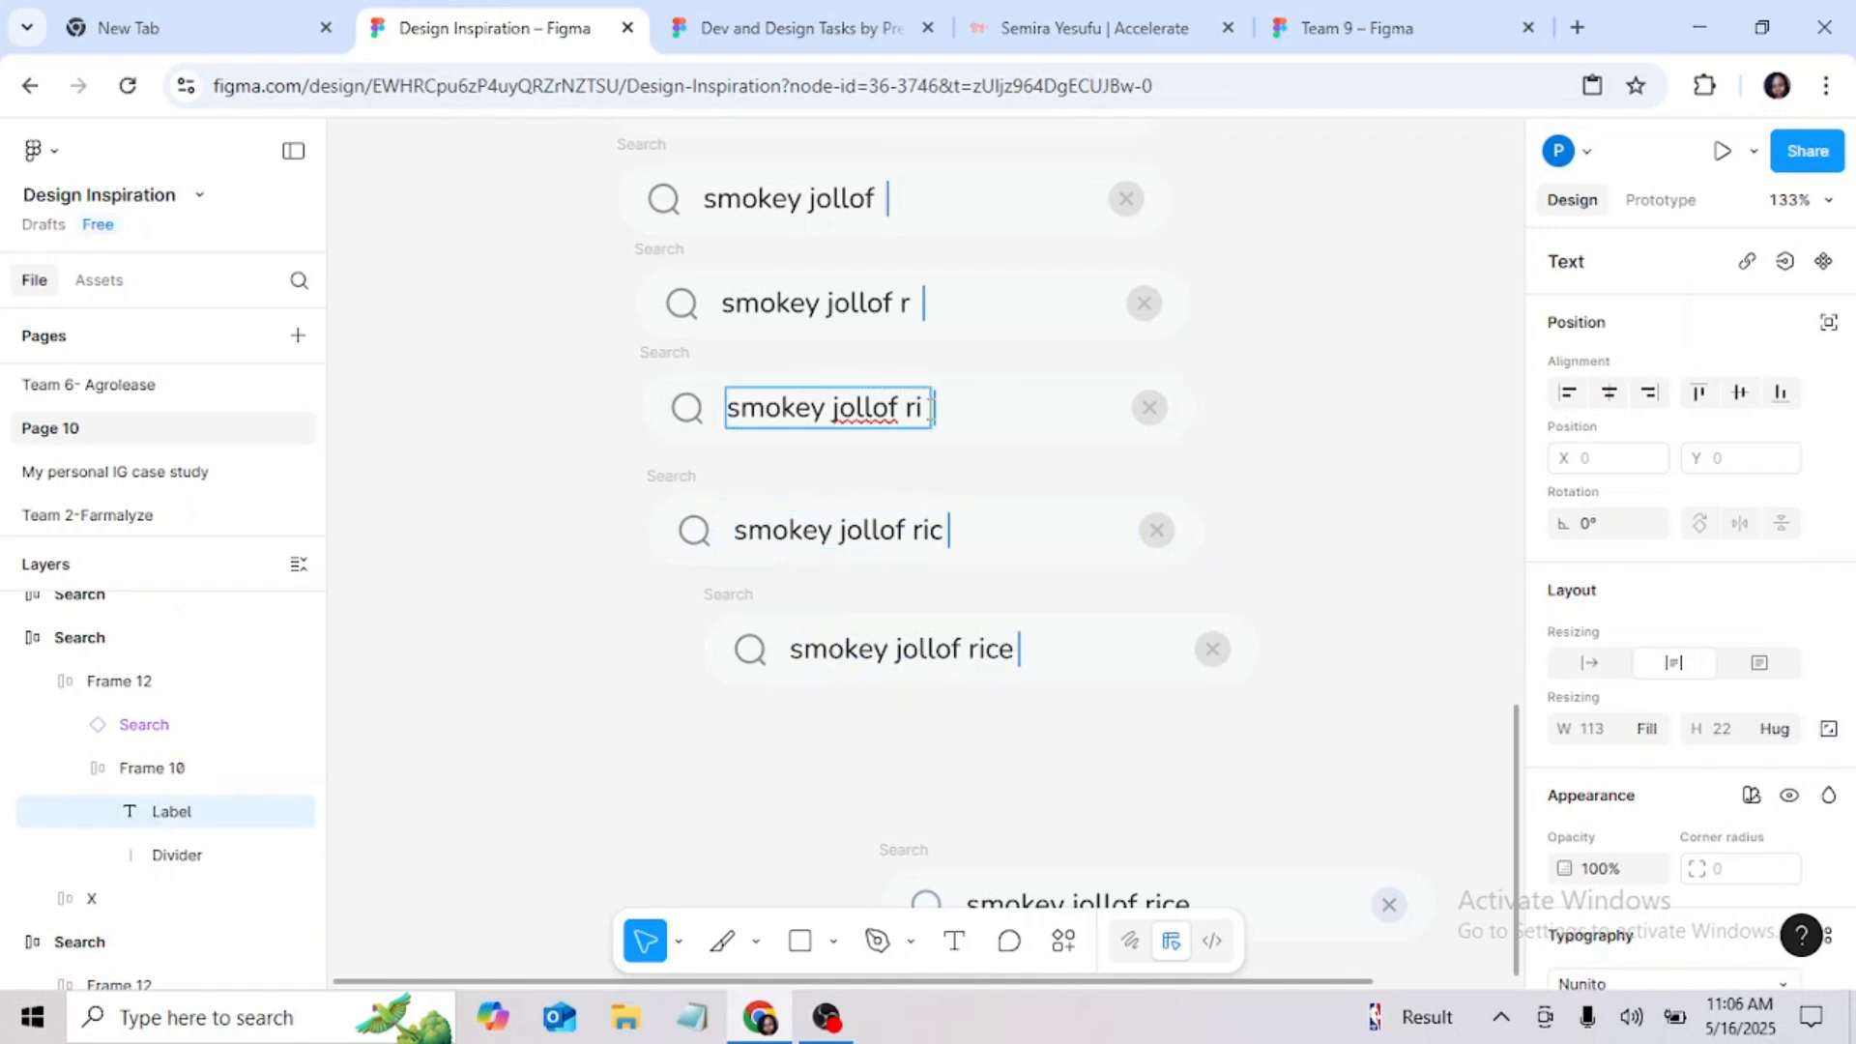
pyautogui.click(922, 304)
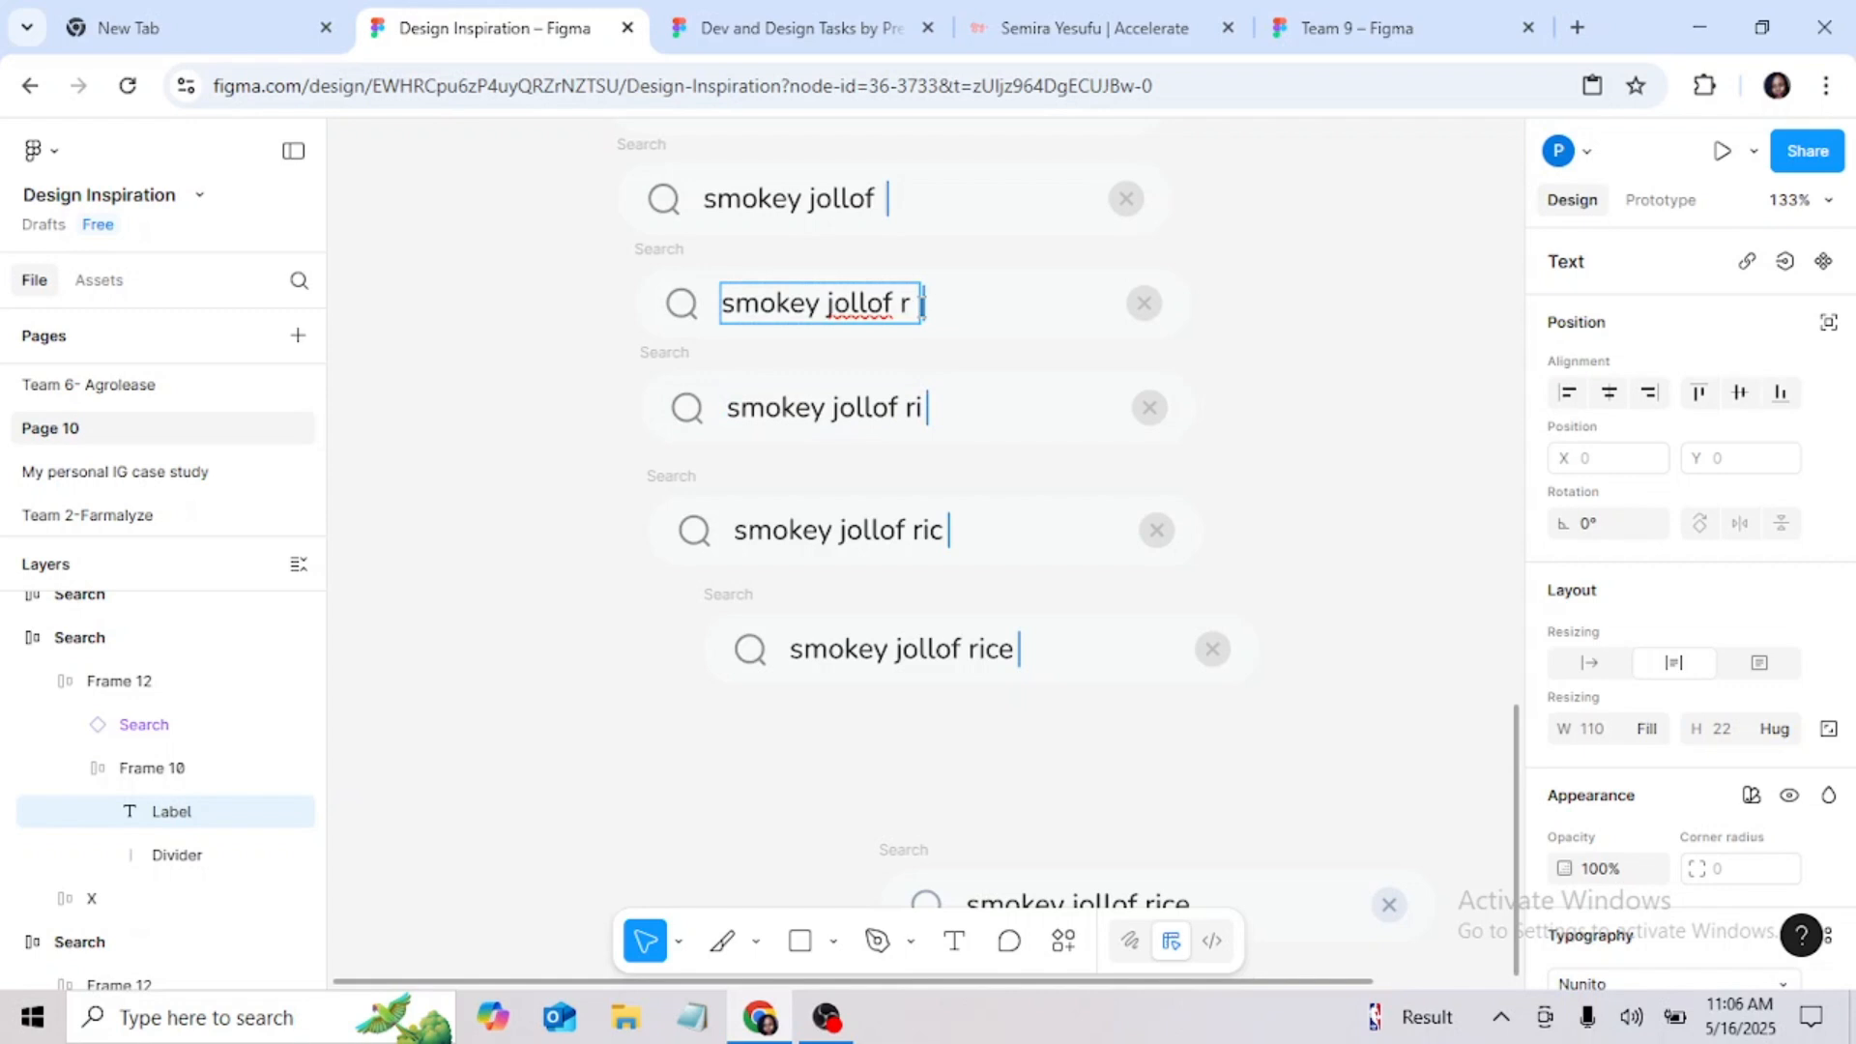
pyautogui.click(885, 199)
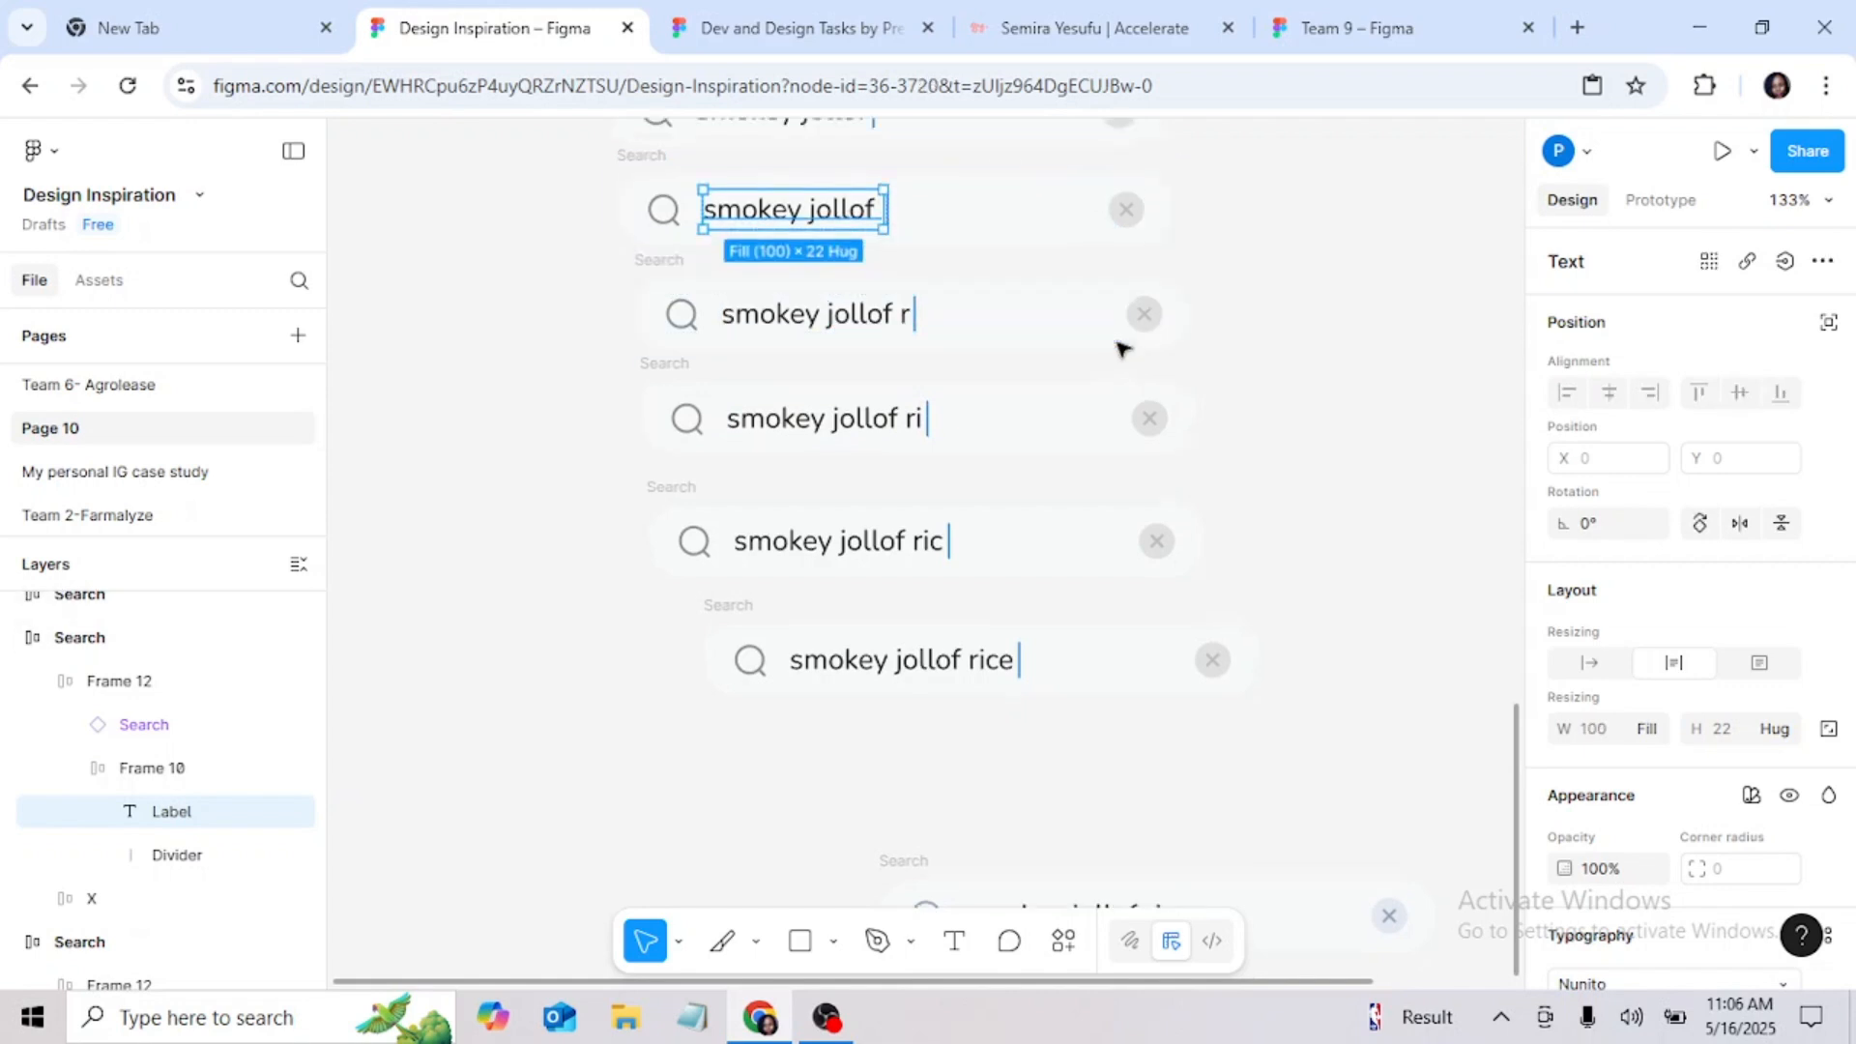
pyautogui.scroll(3, 1124, 348)
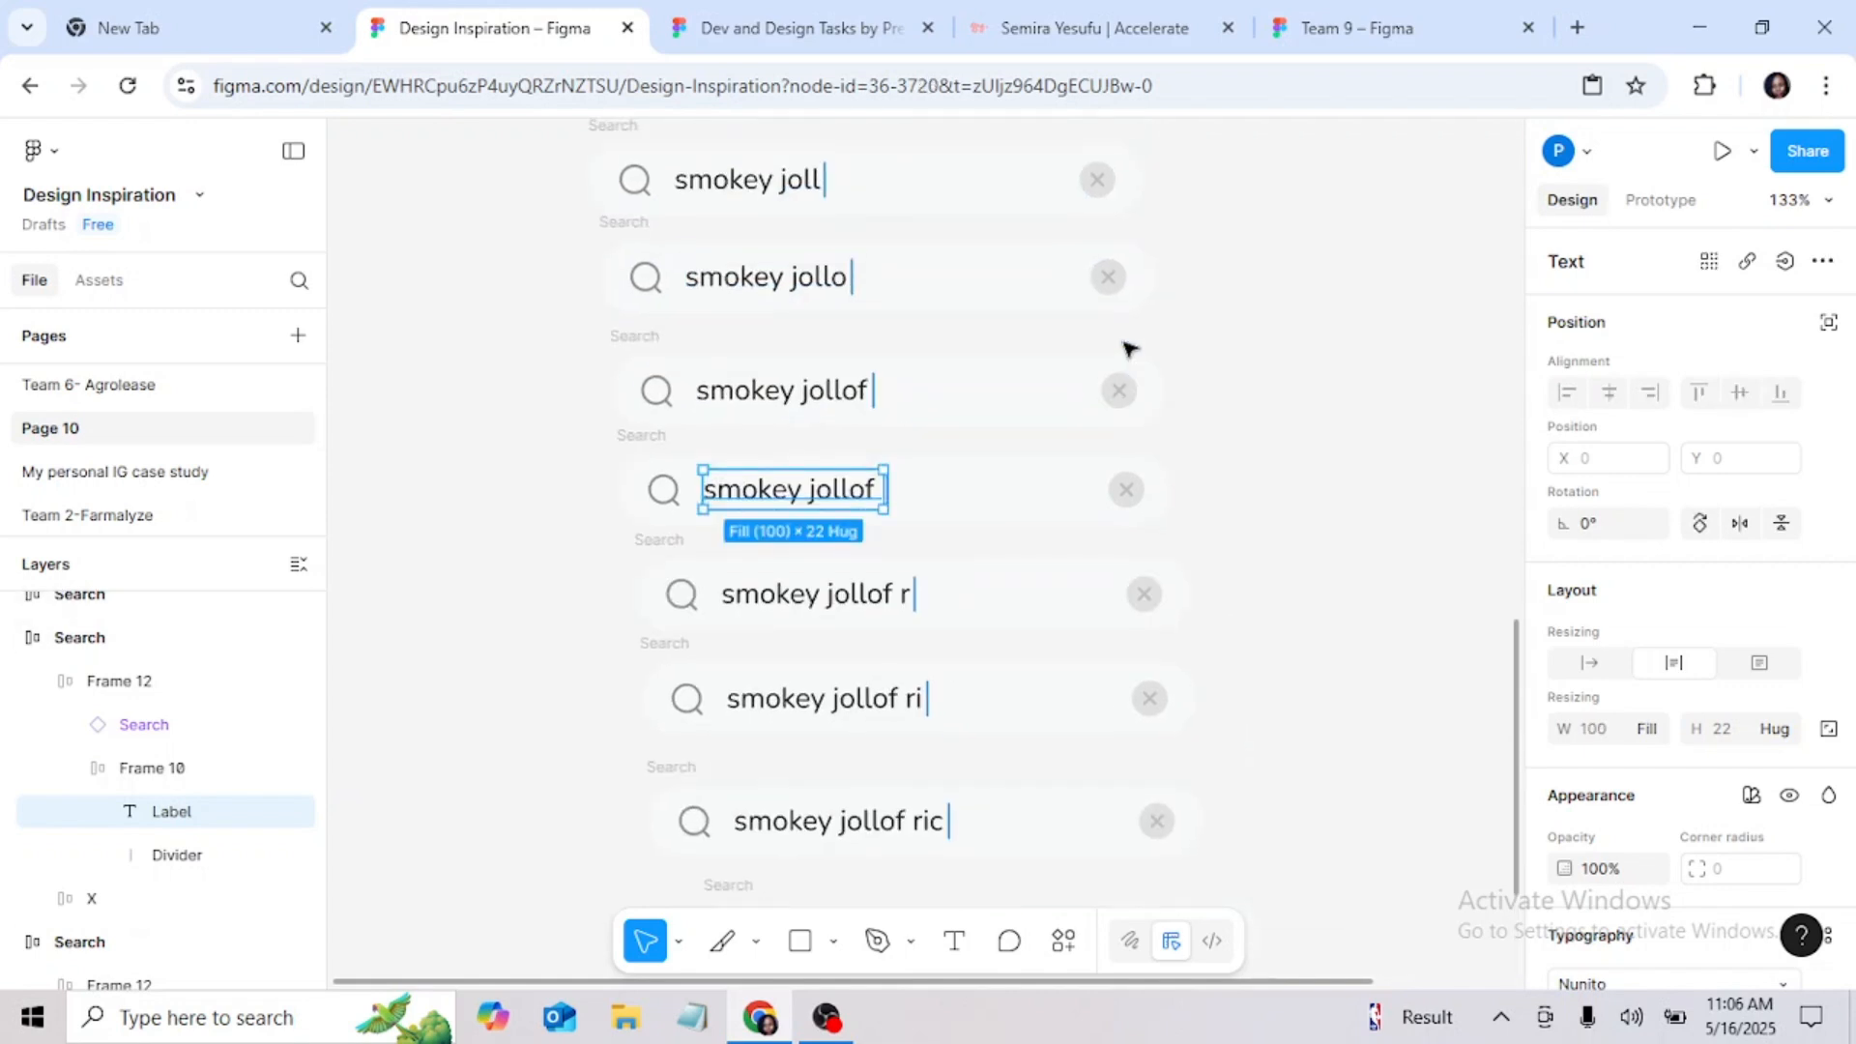
pyautogui.click(842, 283)
pyautogui.click(843, 283)
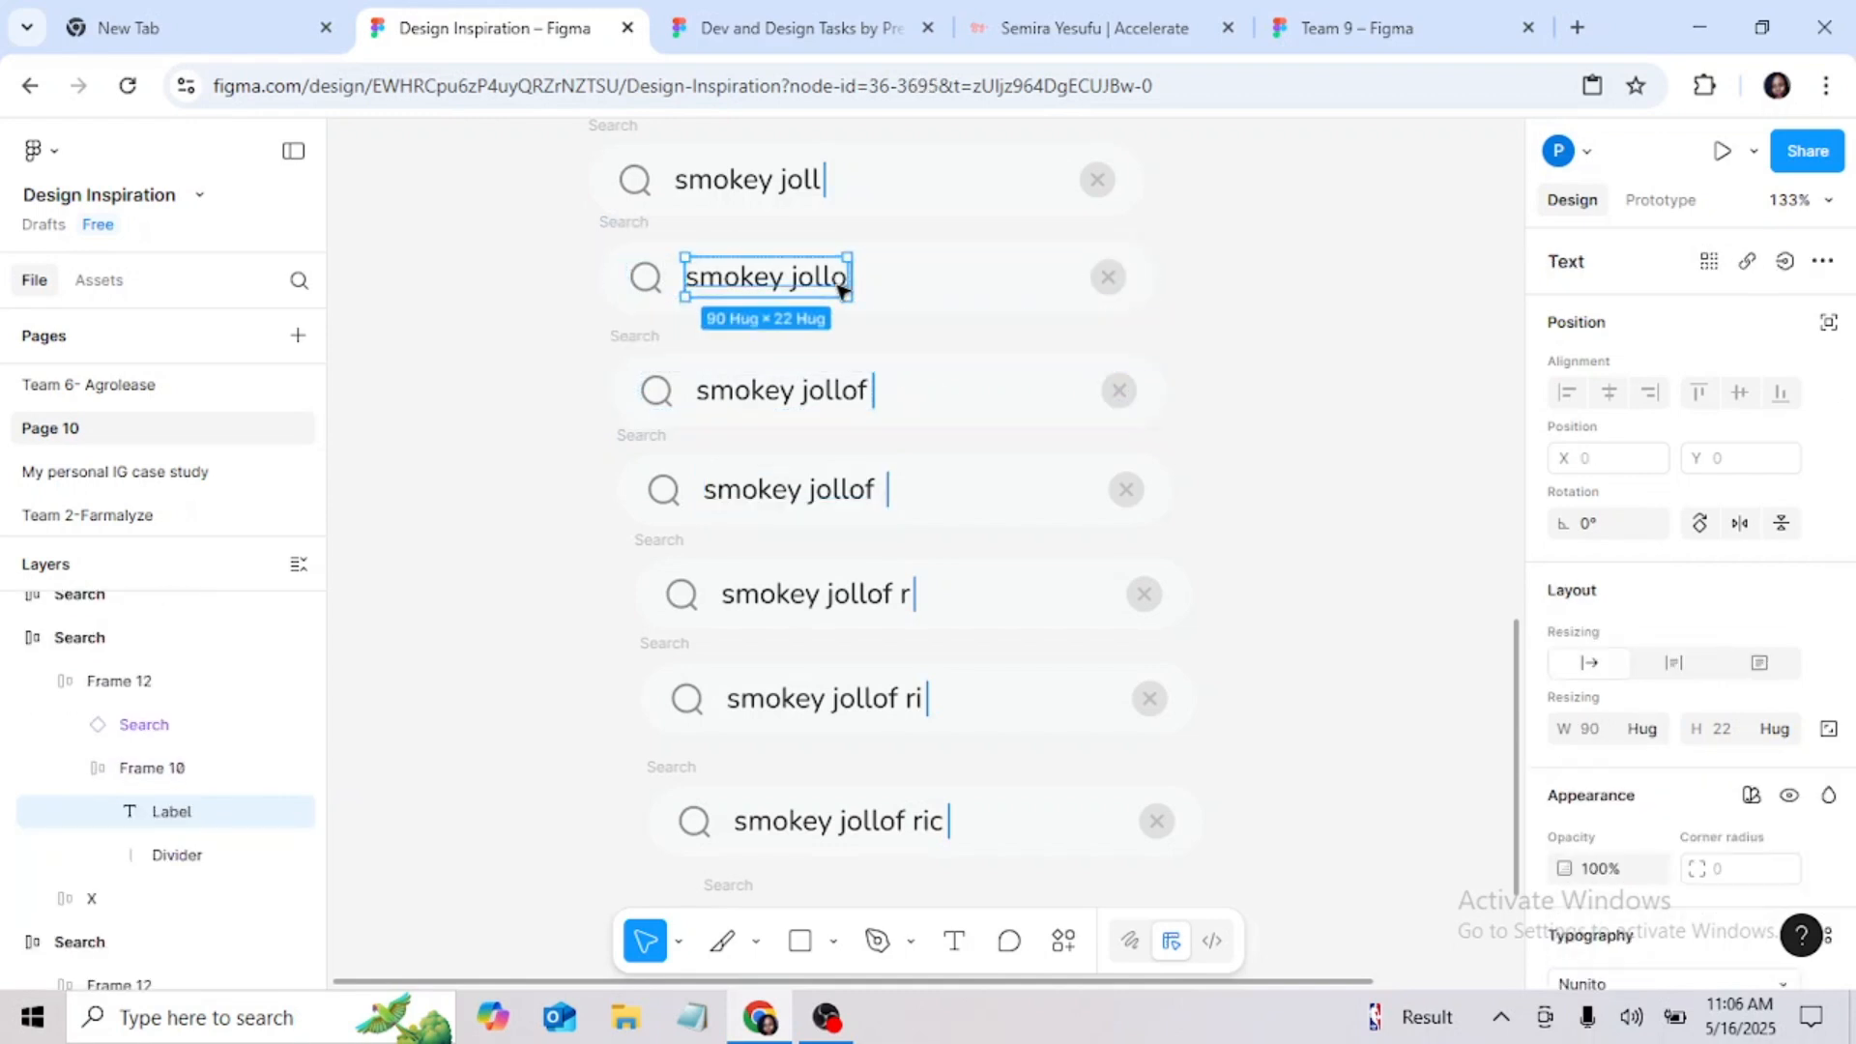
pyautogui.doubleClick(833, 281)
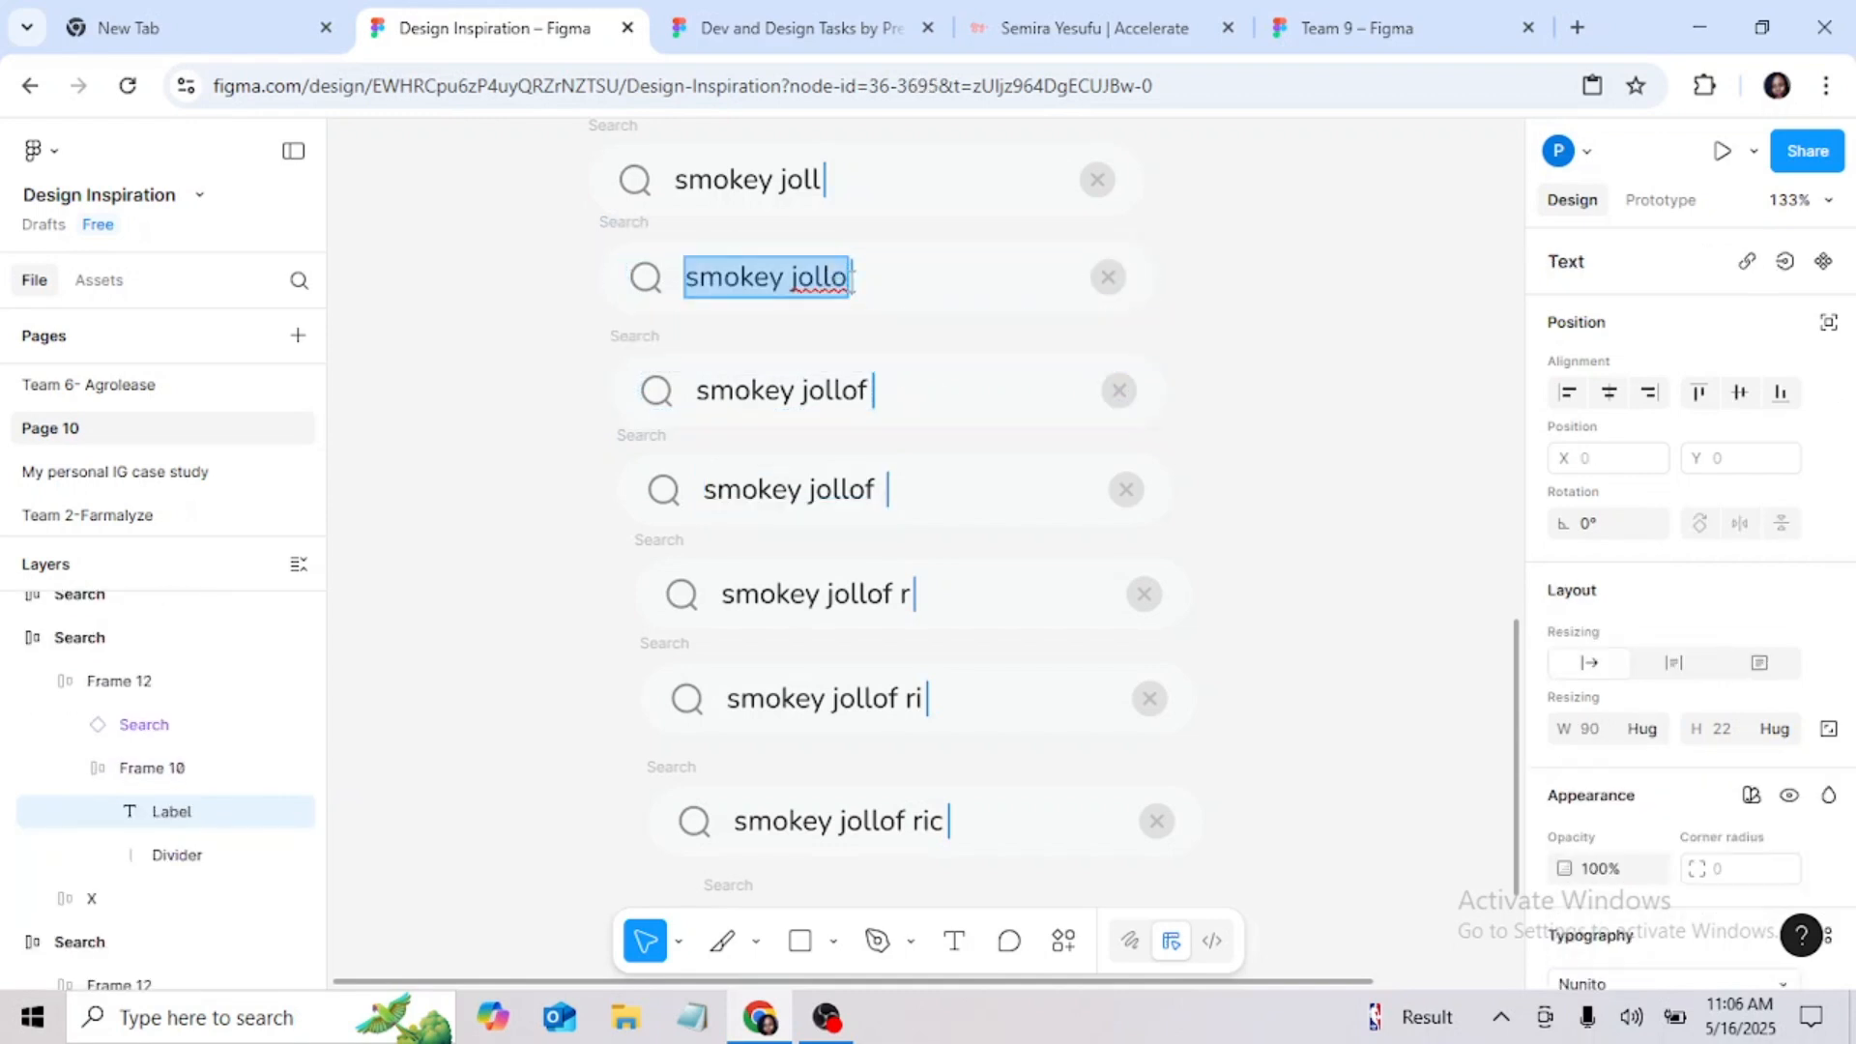
pyautogui.click(851, 279)
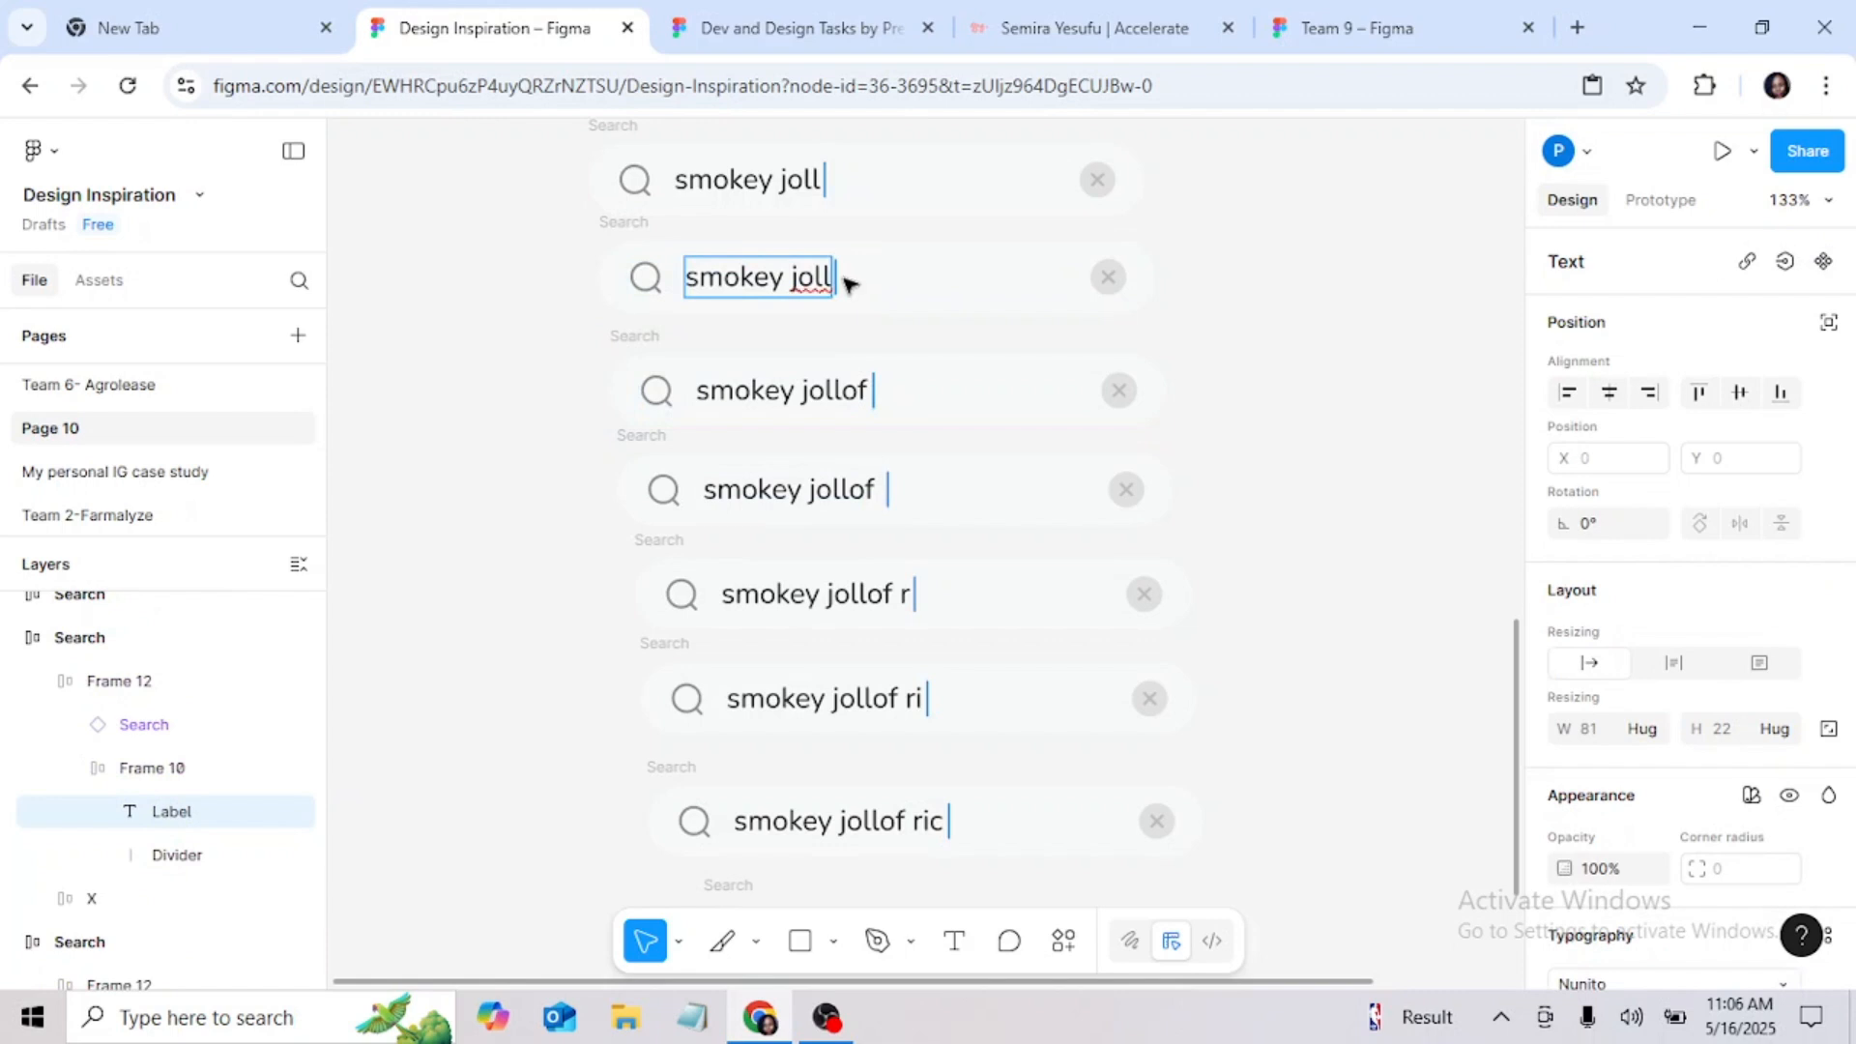
pyautogui.hotkey('ctrl', 'z')
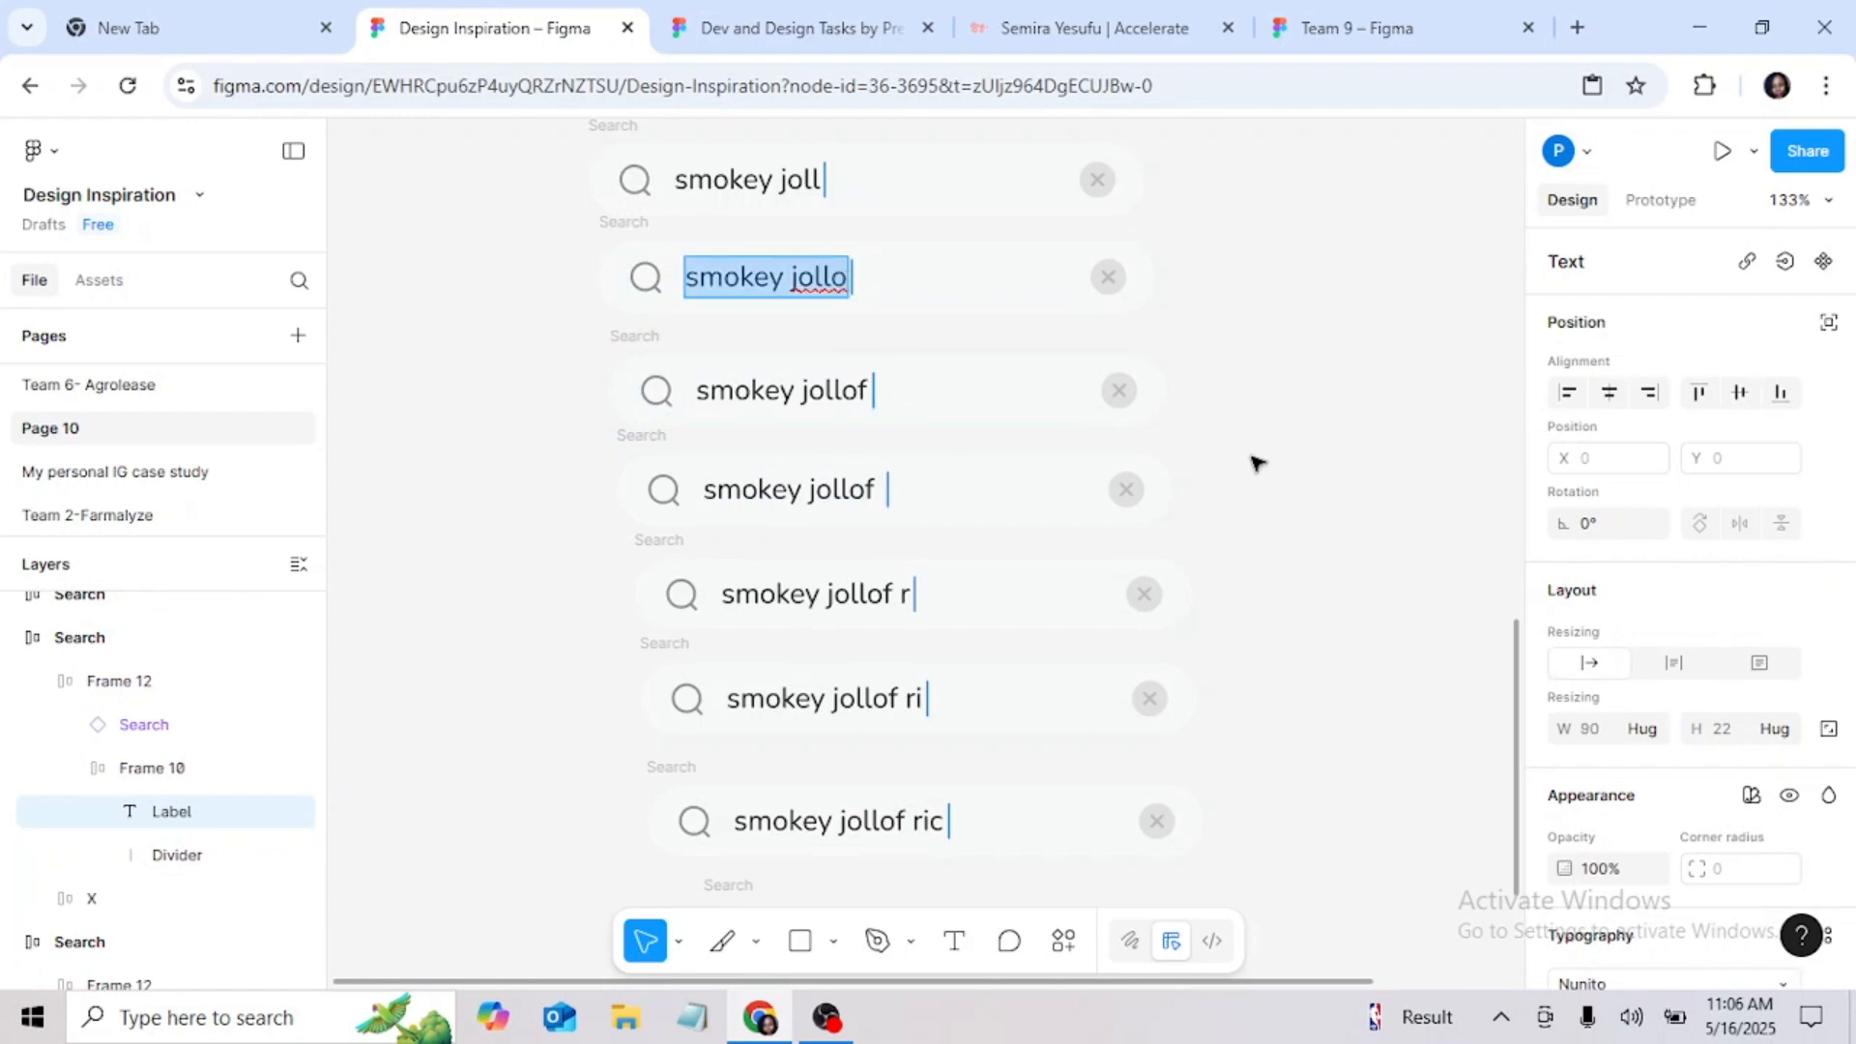
pyautogui.scroll(6, 1254, 463)
pyautogui.click(1288, 430)
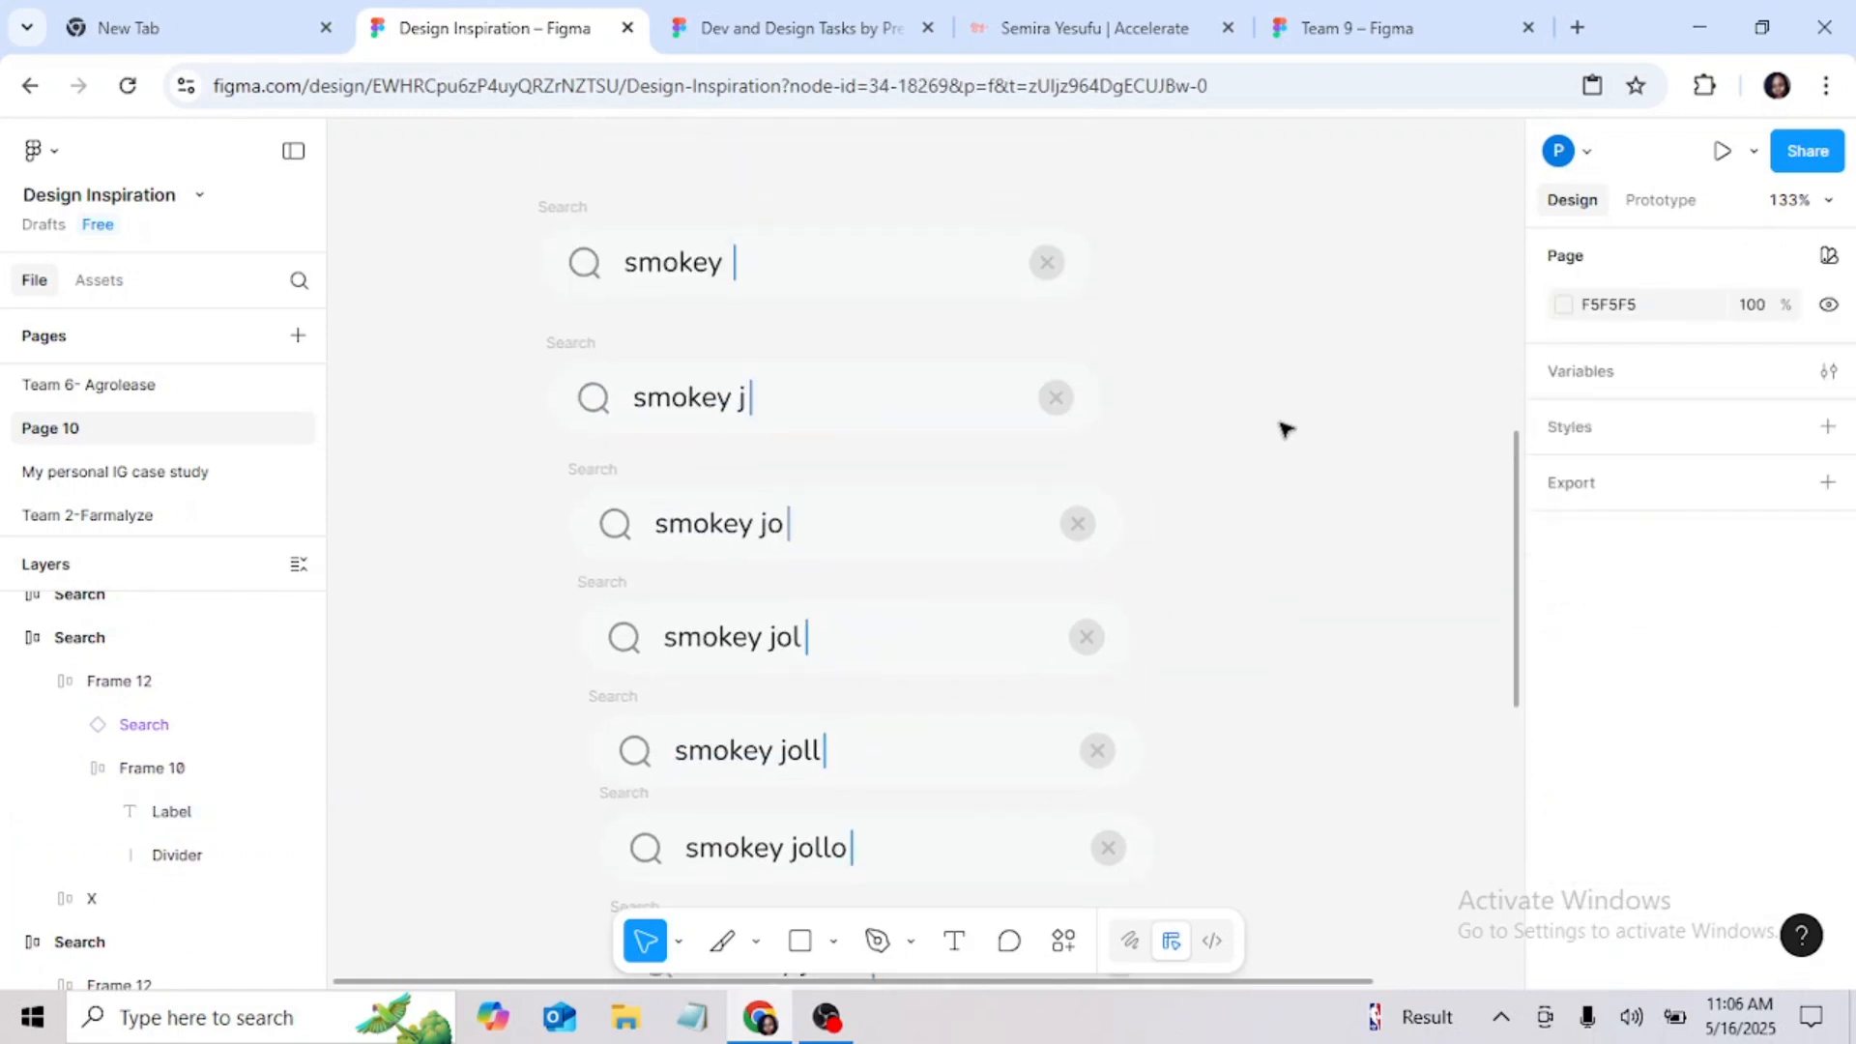
# Step: Review the search bar series from "smokey" to "smokey jollof rice", checking each label's text and cursor spacing
pyautogui.click(710, 266)
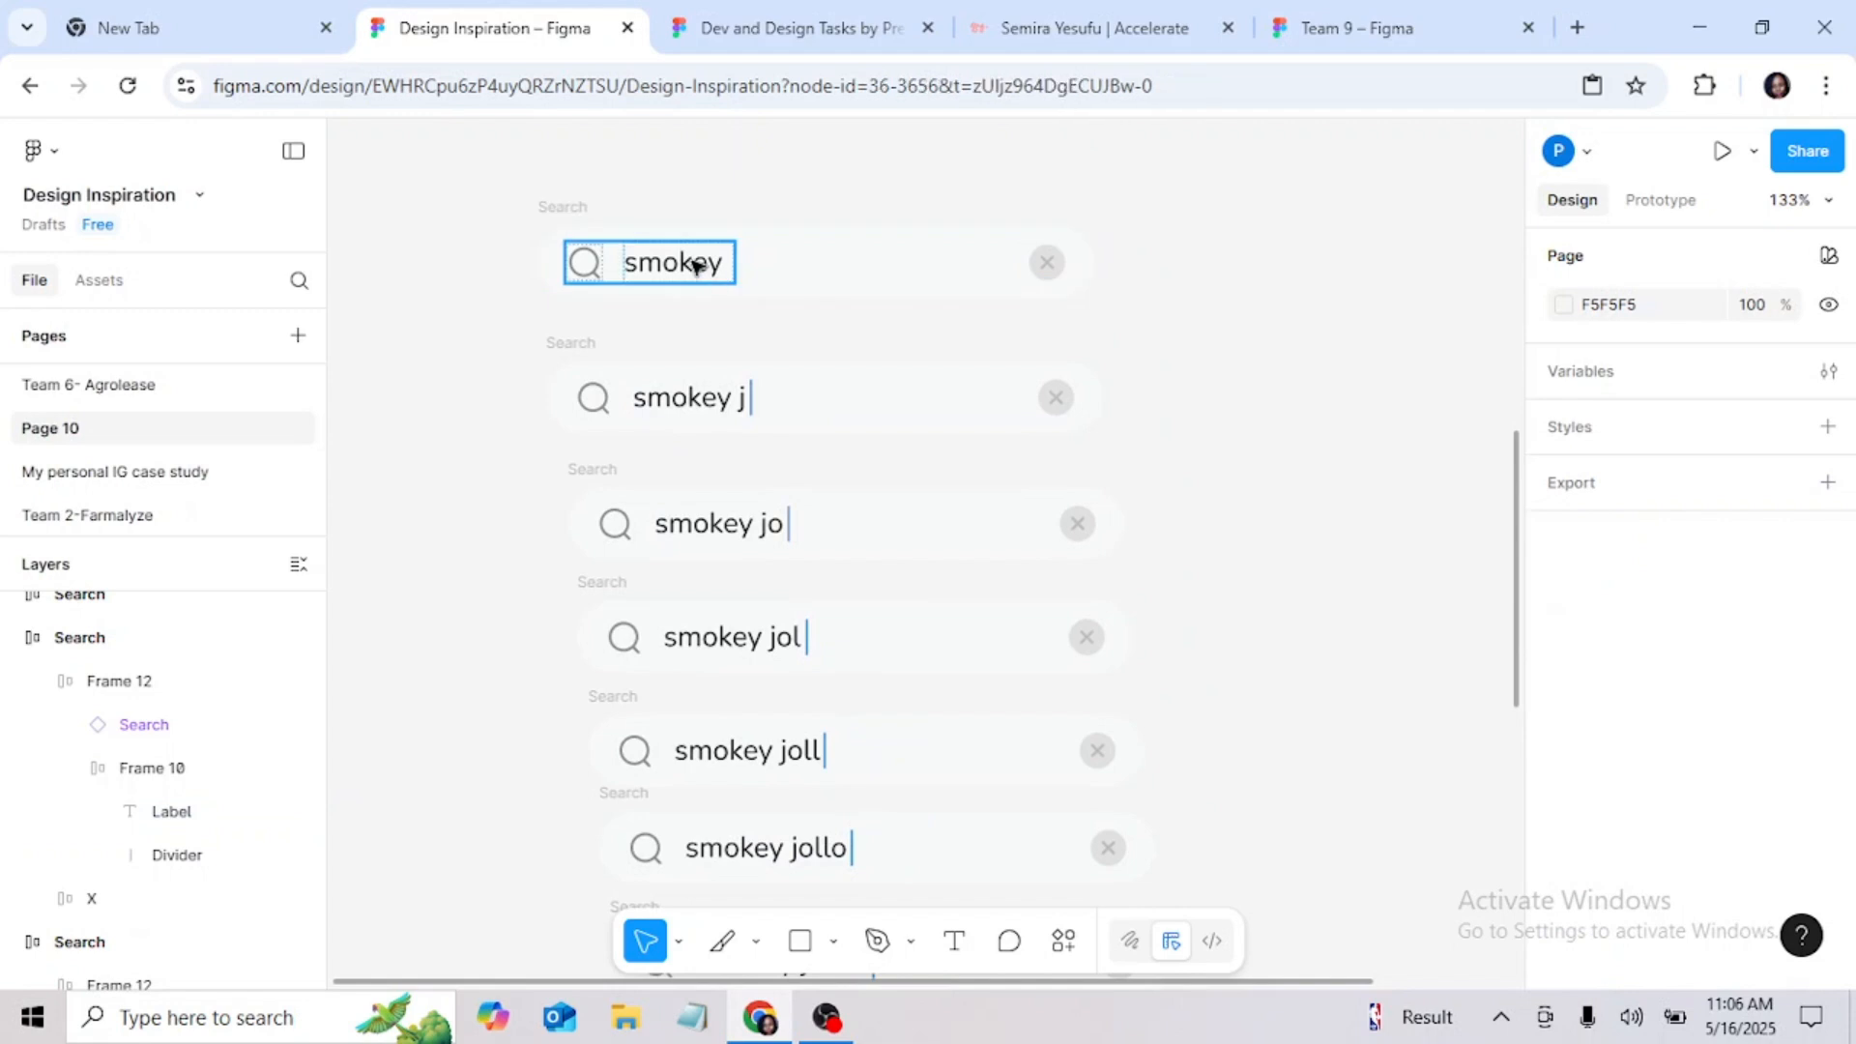
pyautogui.doubleClick(712, 268)
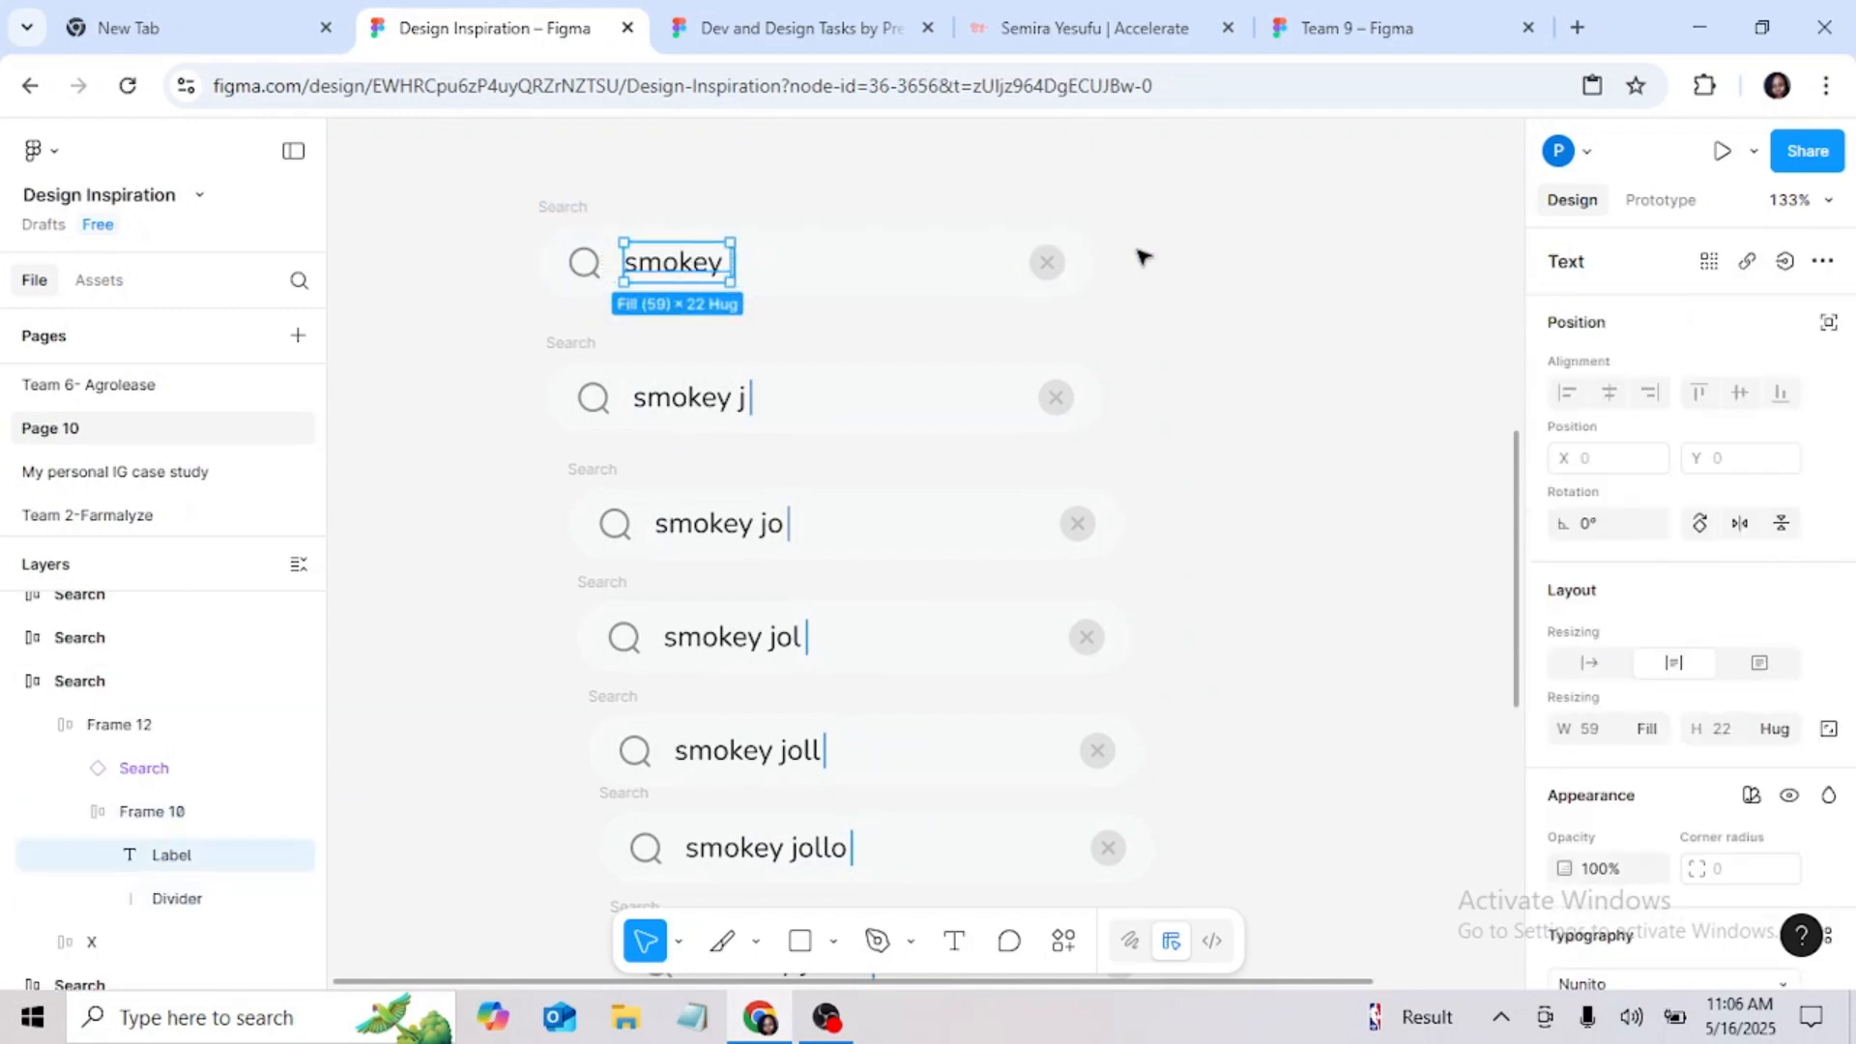
pyautogui.click(1152, 298)
pyautogui.scroll(2, 1164, 307)
pyautogui.scroll(-4, 1164, 307)
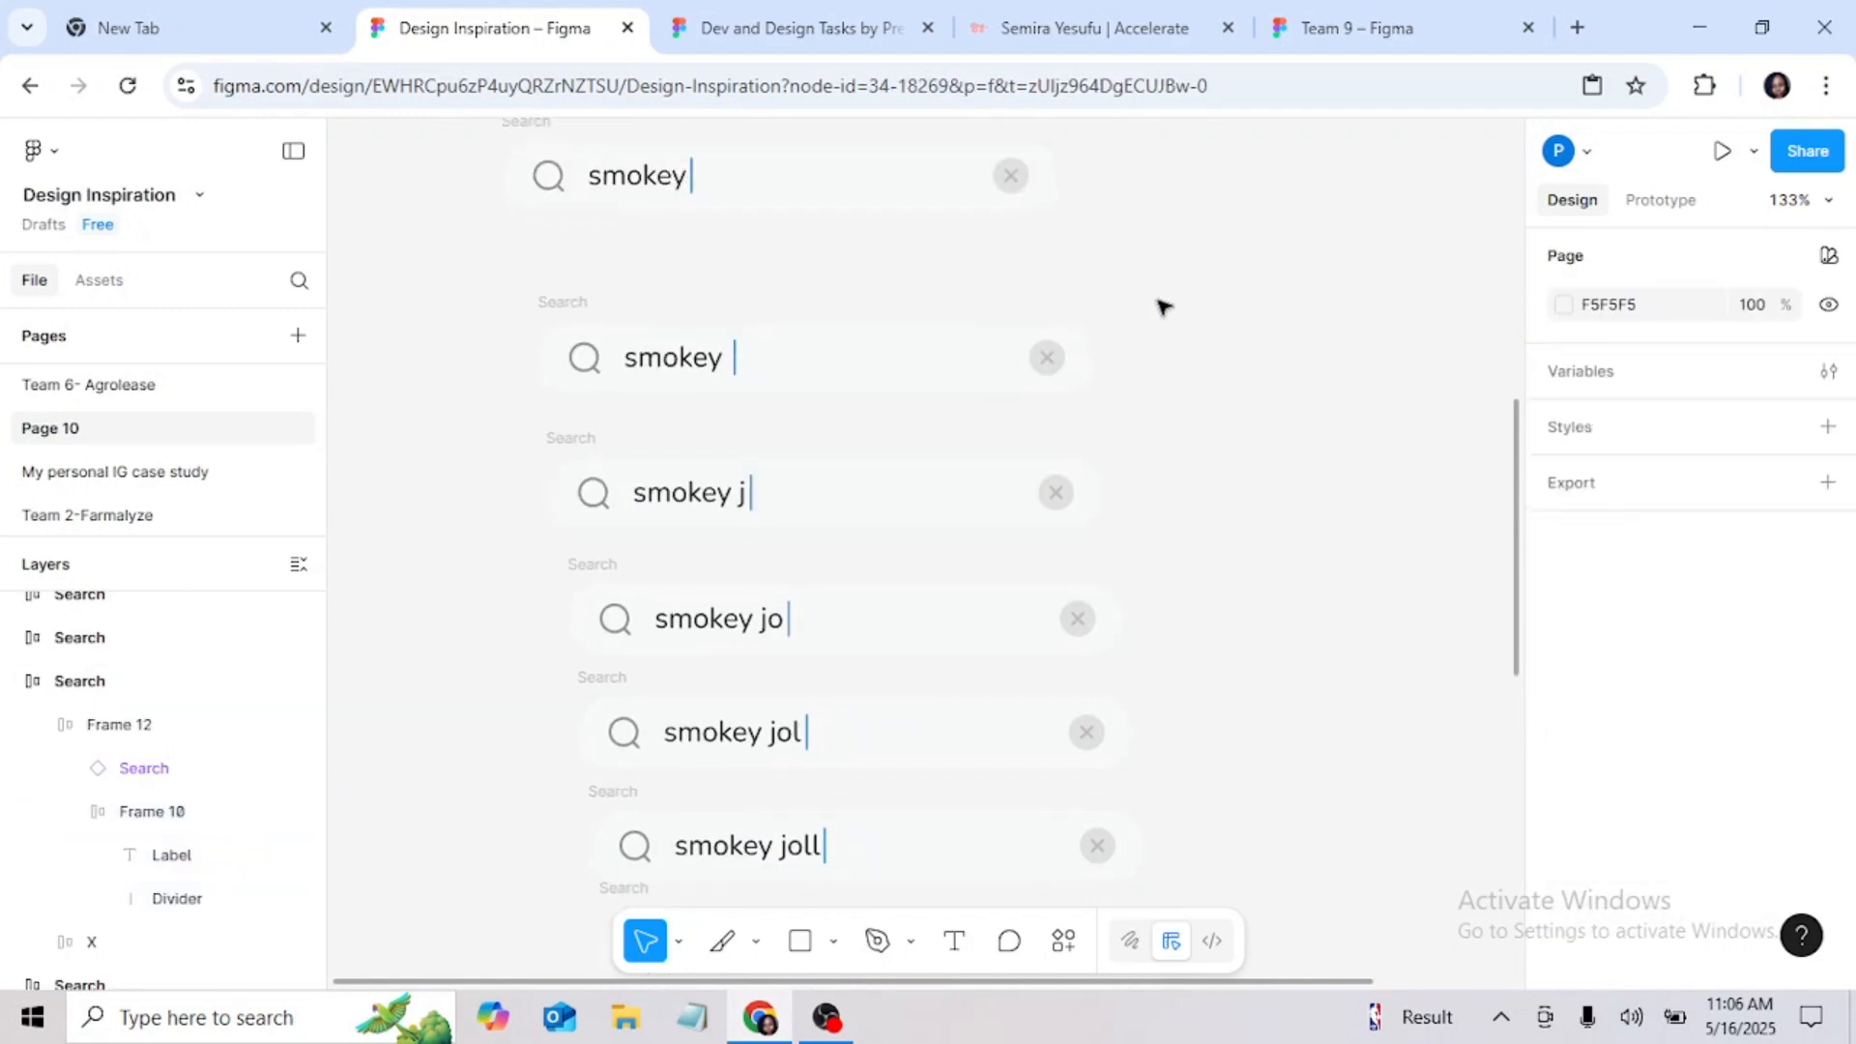
pyautogui.scroll(-5, 1170, 314)
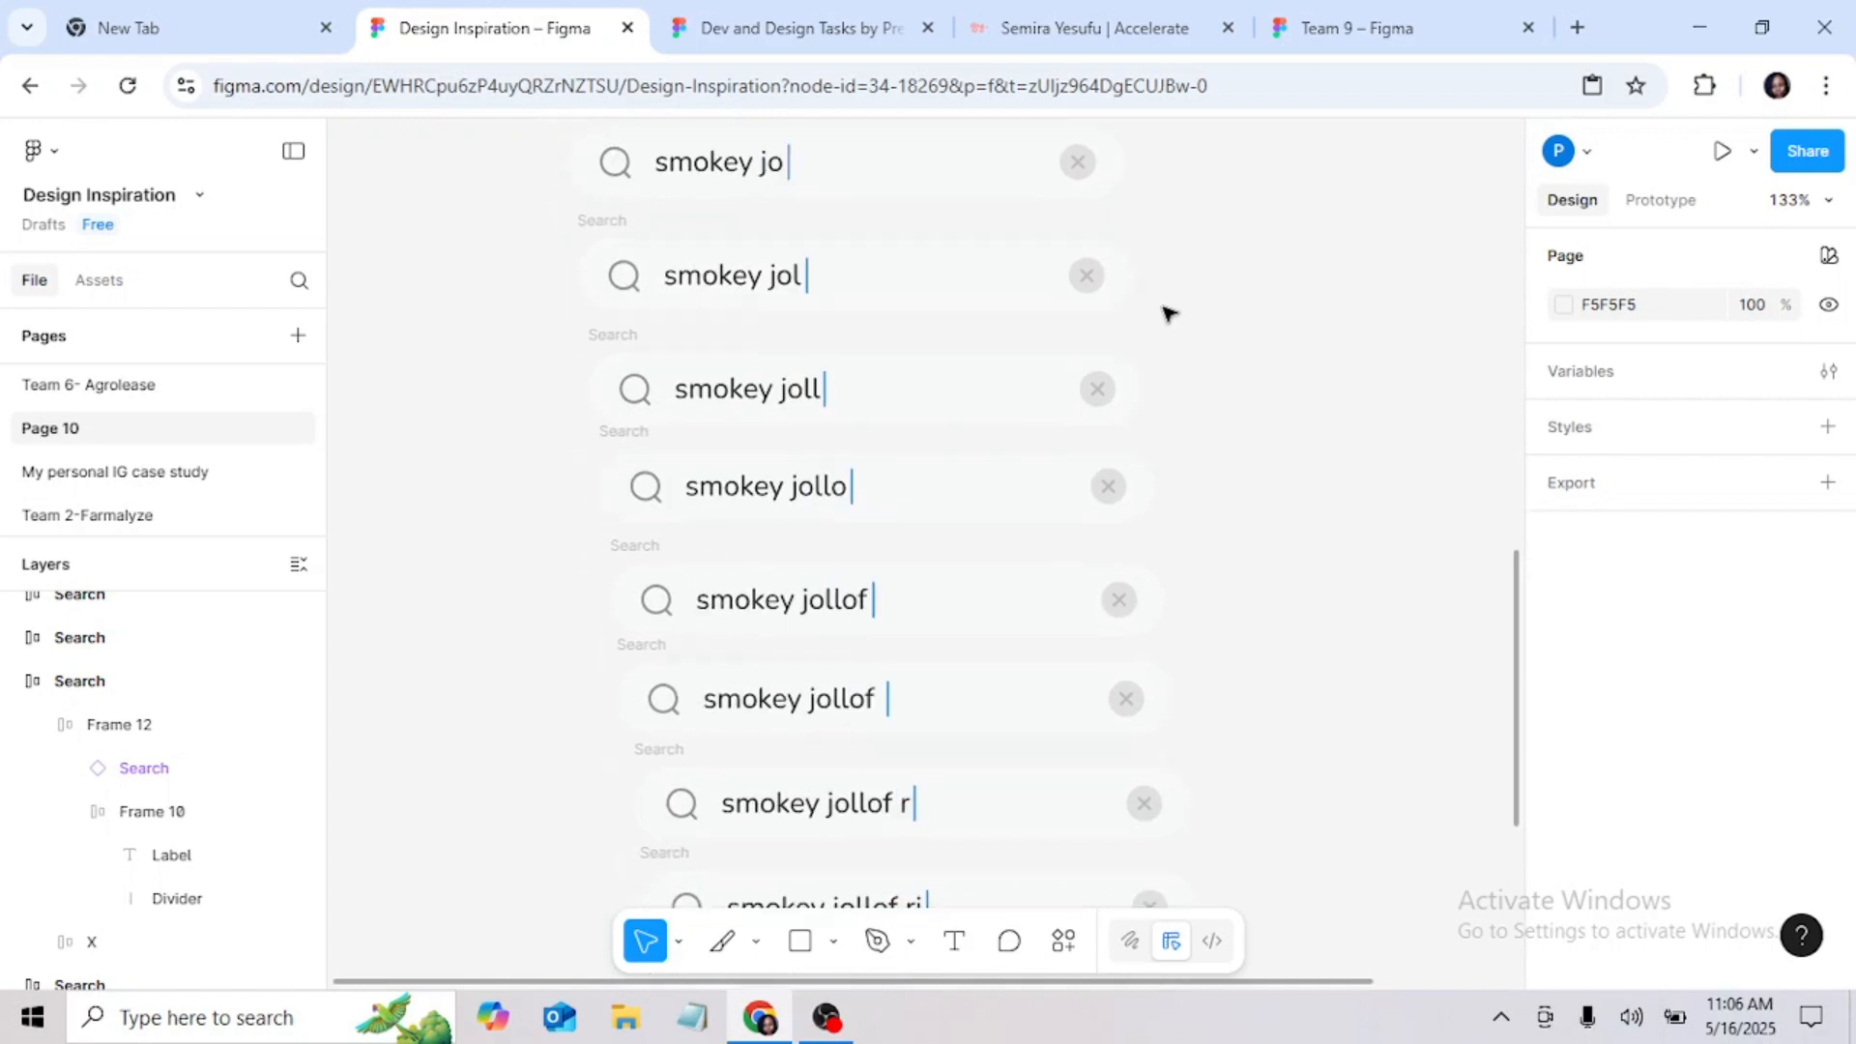
pyautogui.scroll(8, 1167, 312)
pyautogui.scroll(-4, 1164, 307)
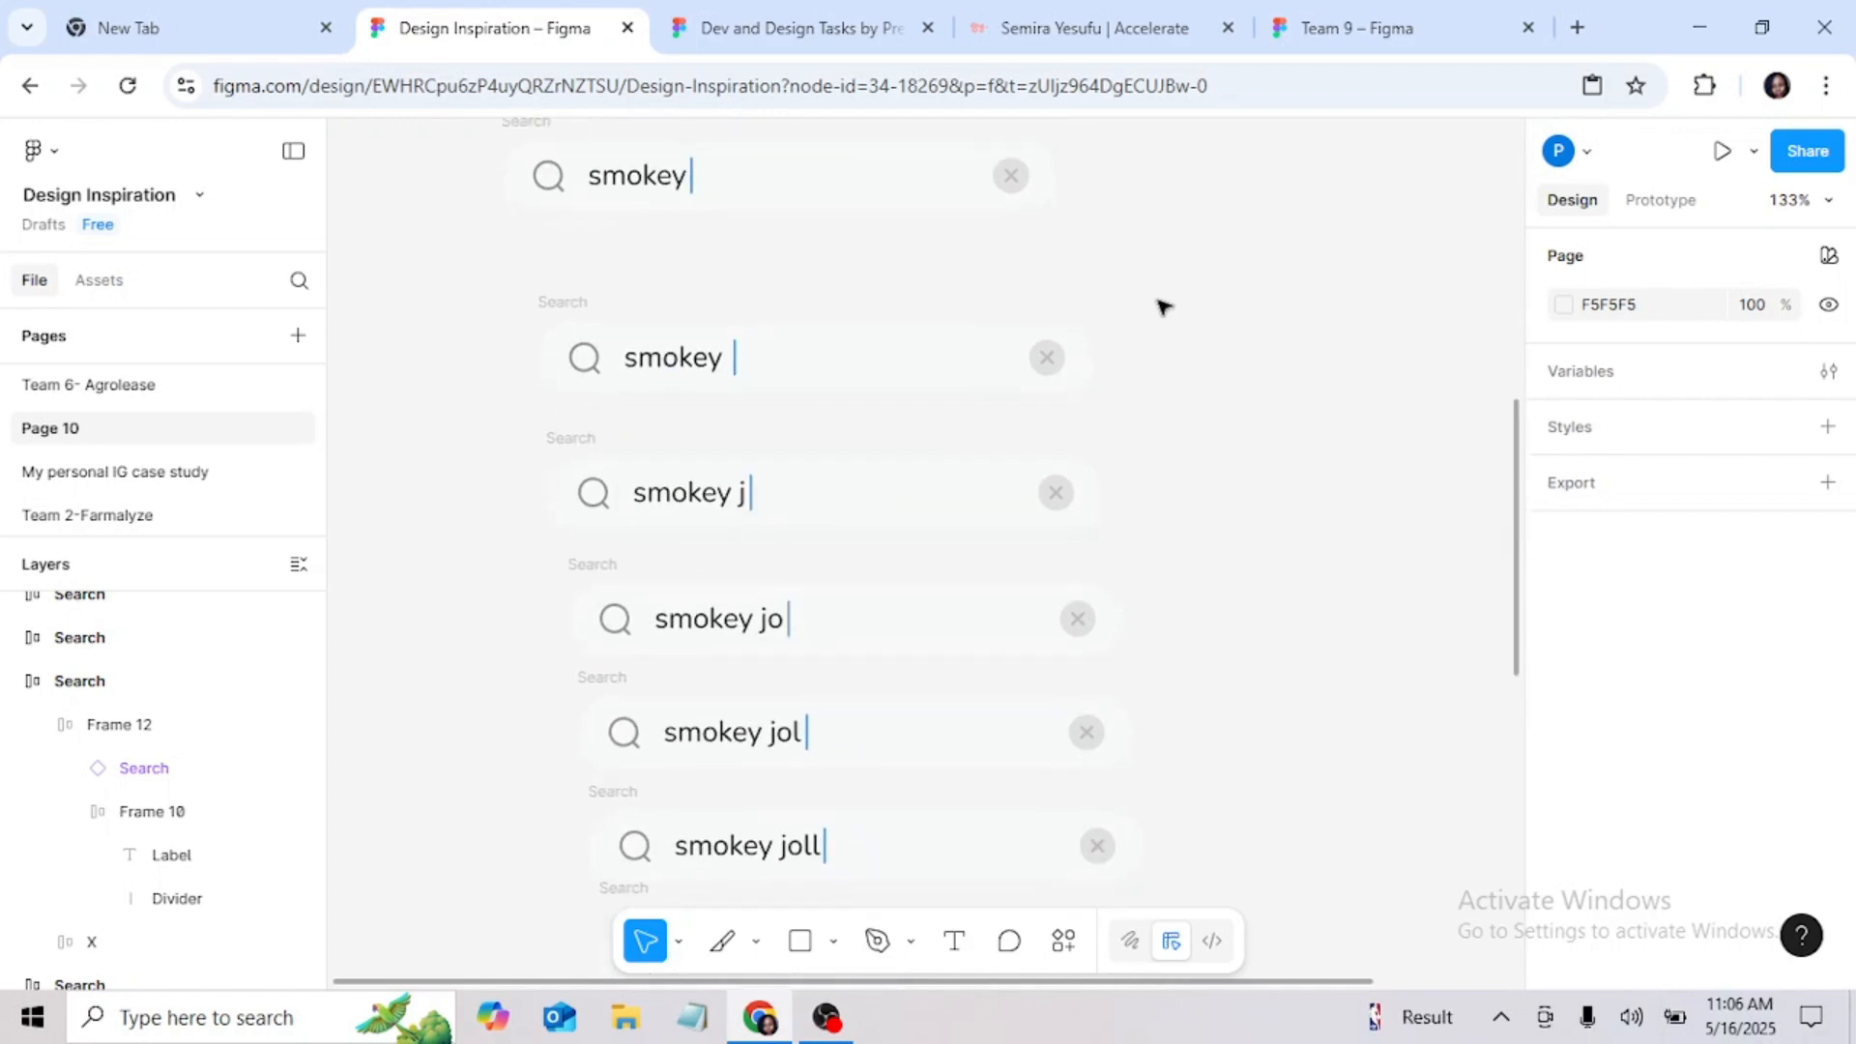
pyautogui.scroll(-5, 1170, 314)
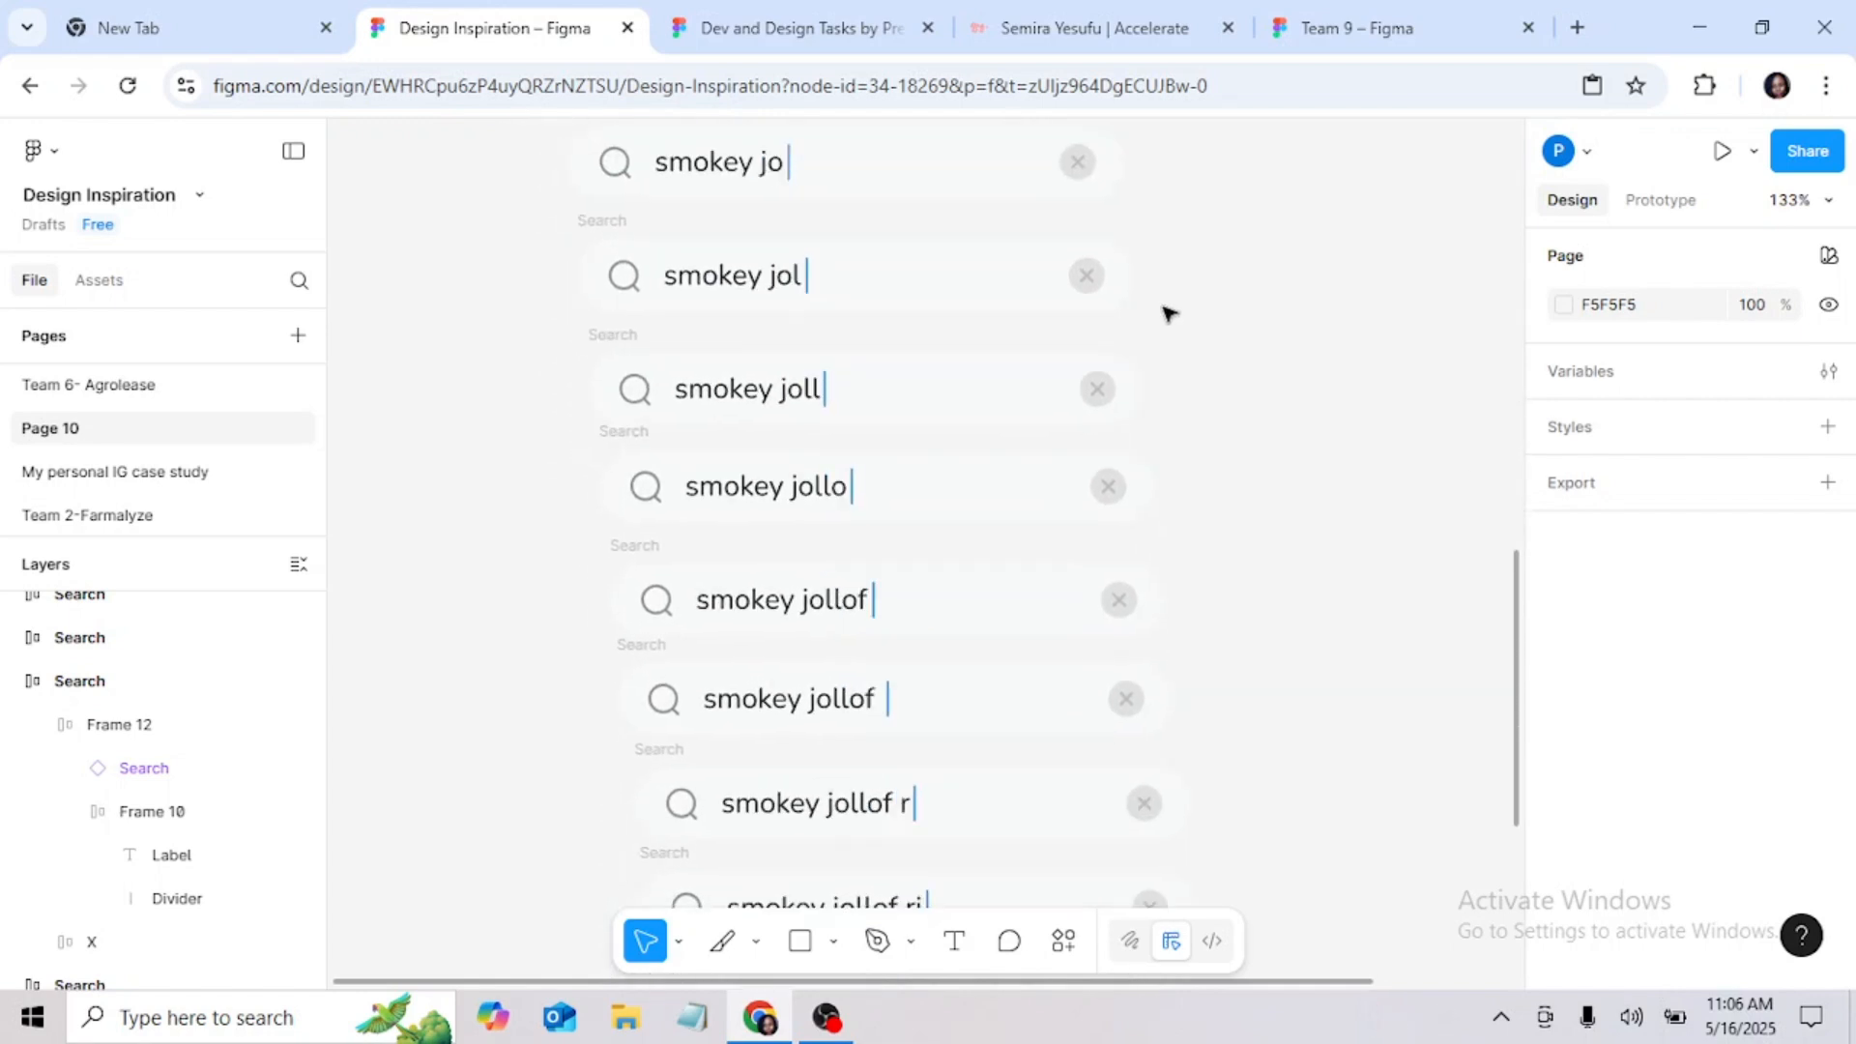
pyautogui.scroll(-2, 1167, 338)
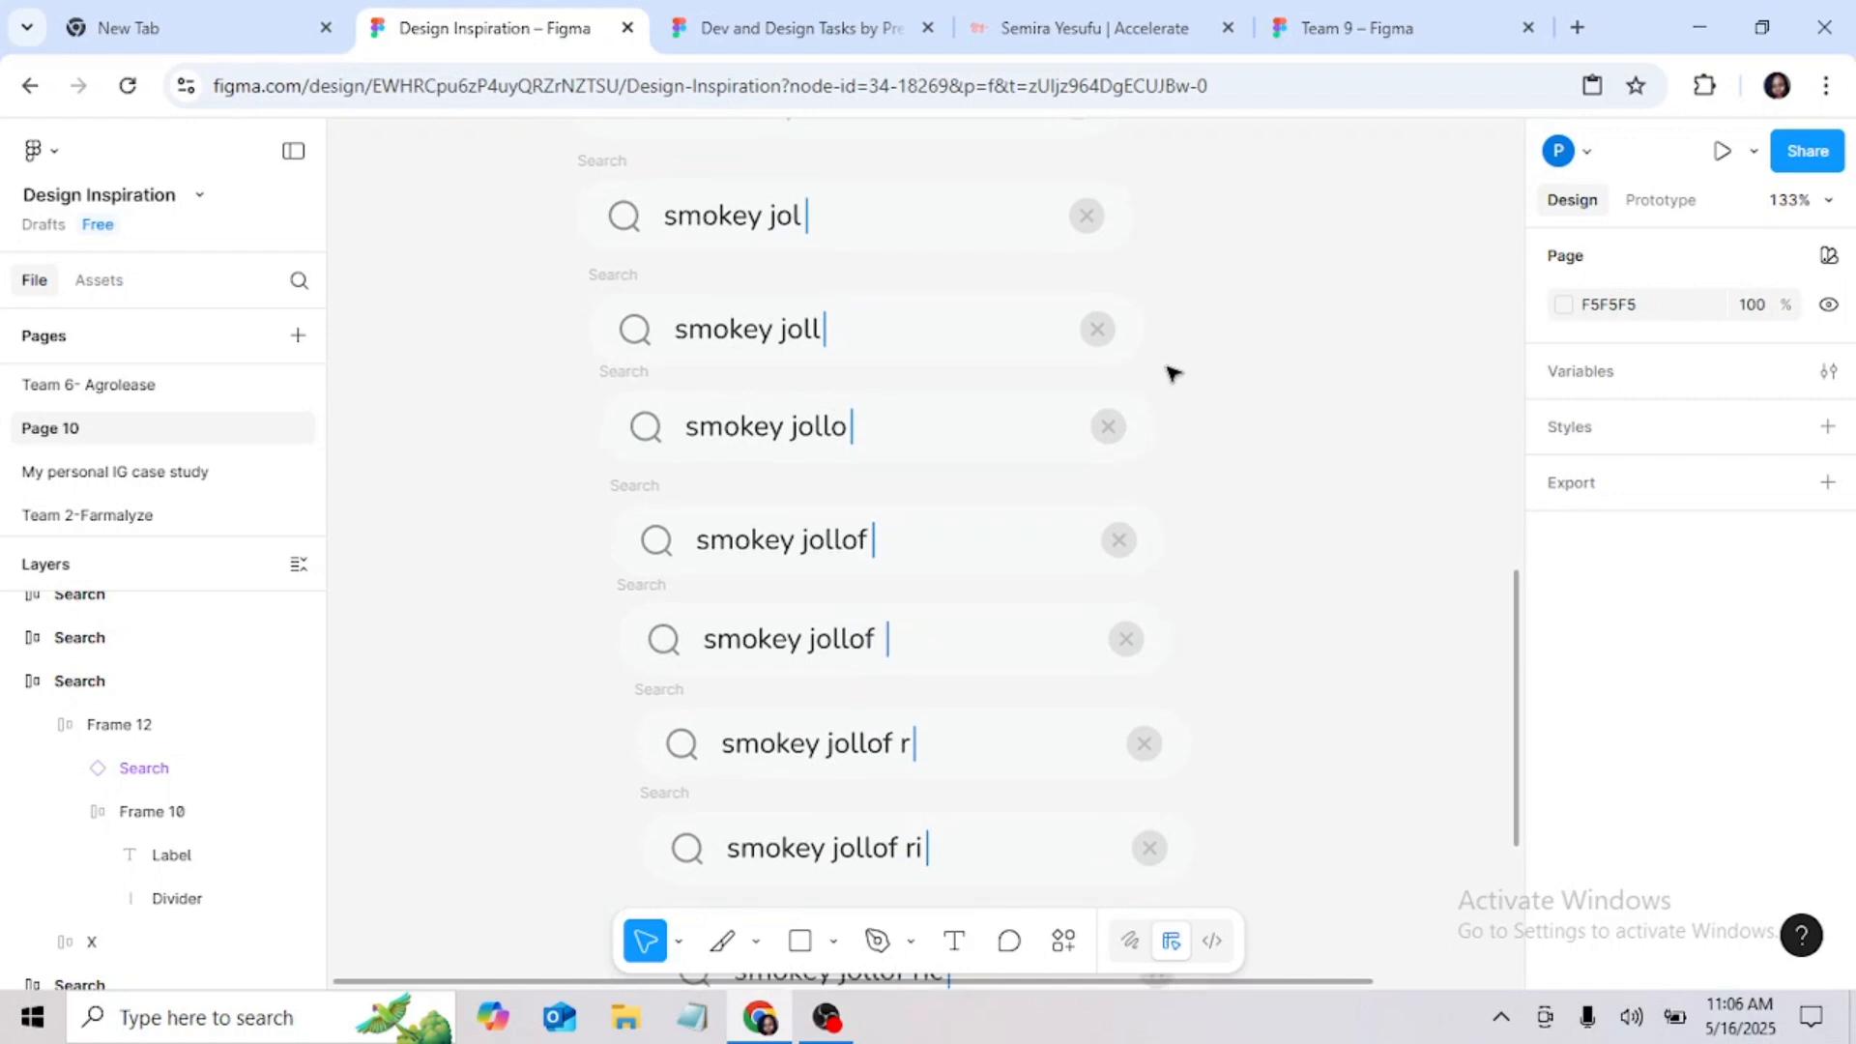
pyautogui.scroll(-4, 1170, 374)
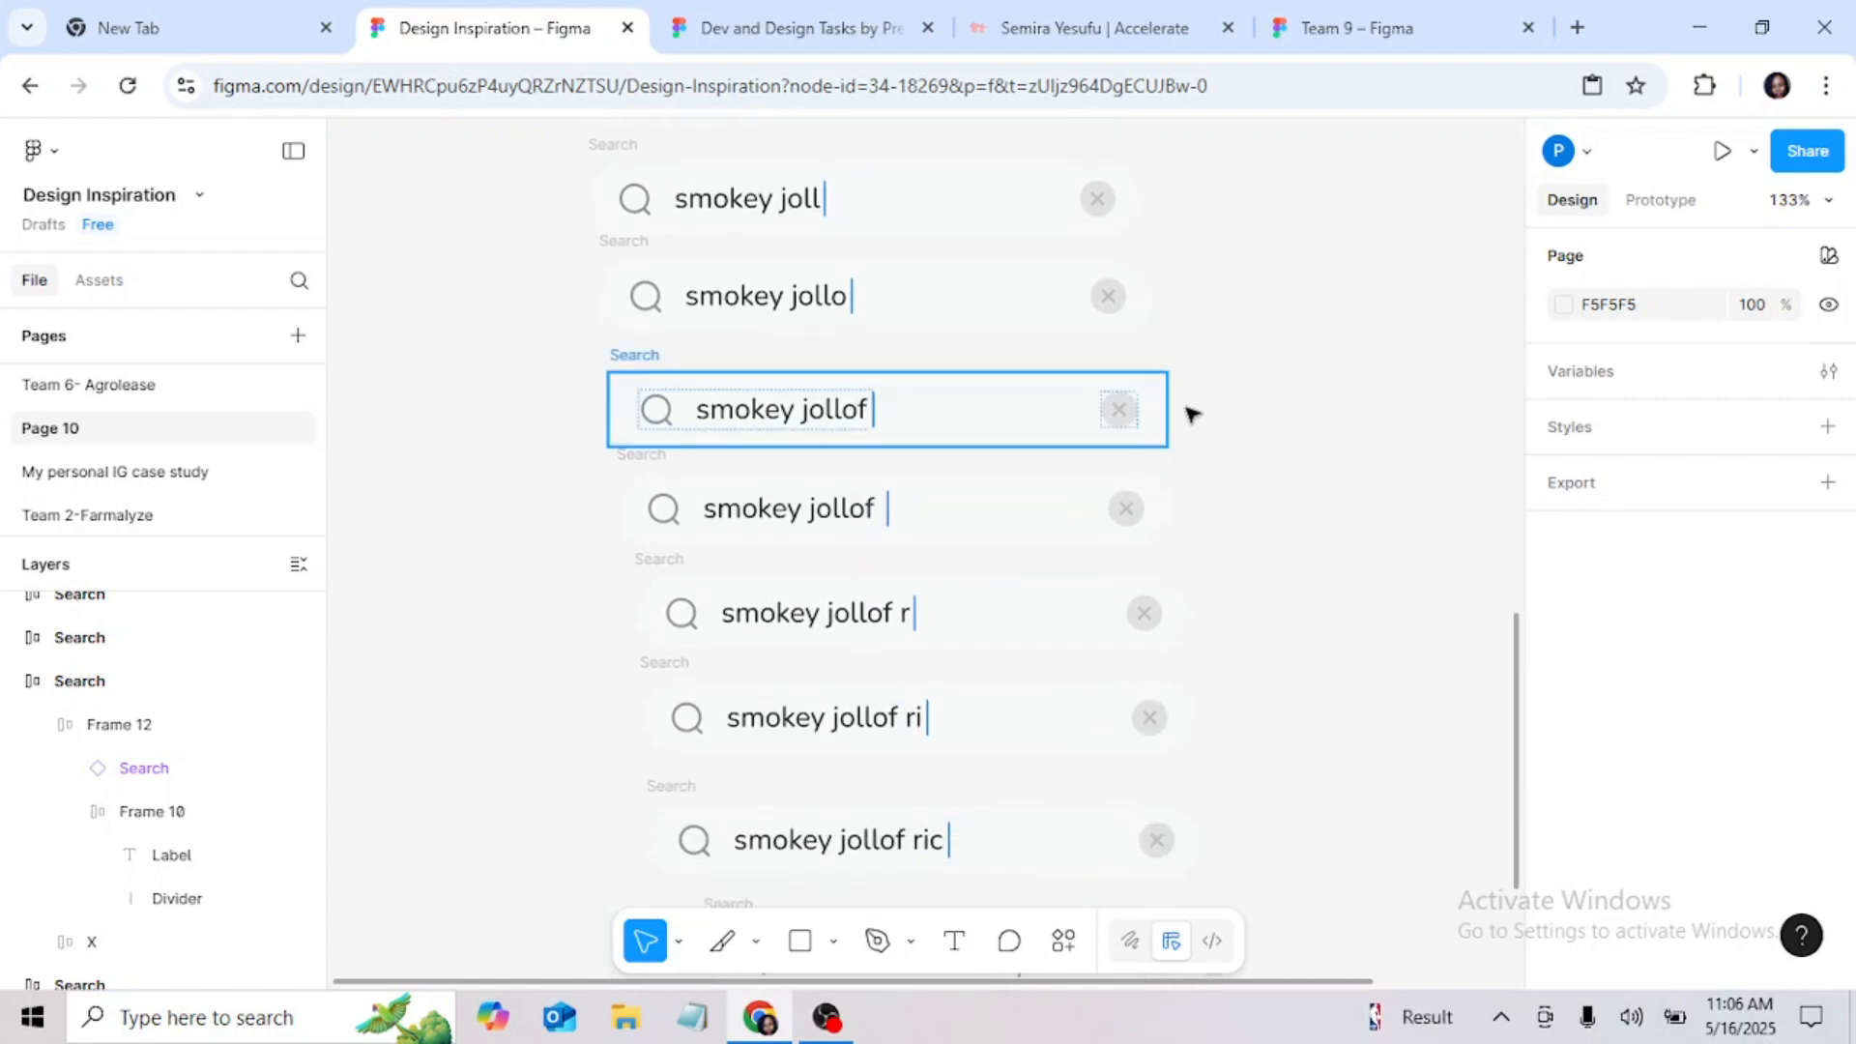
pyautogui.scroll(-2, 1232, 511)
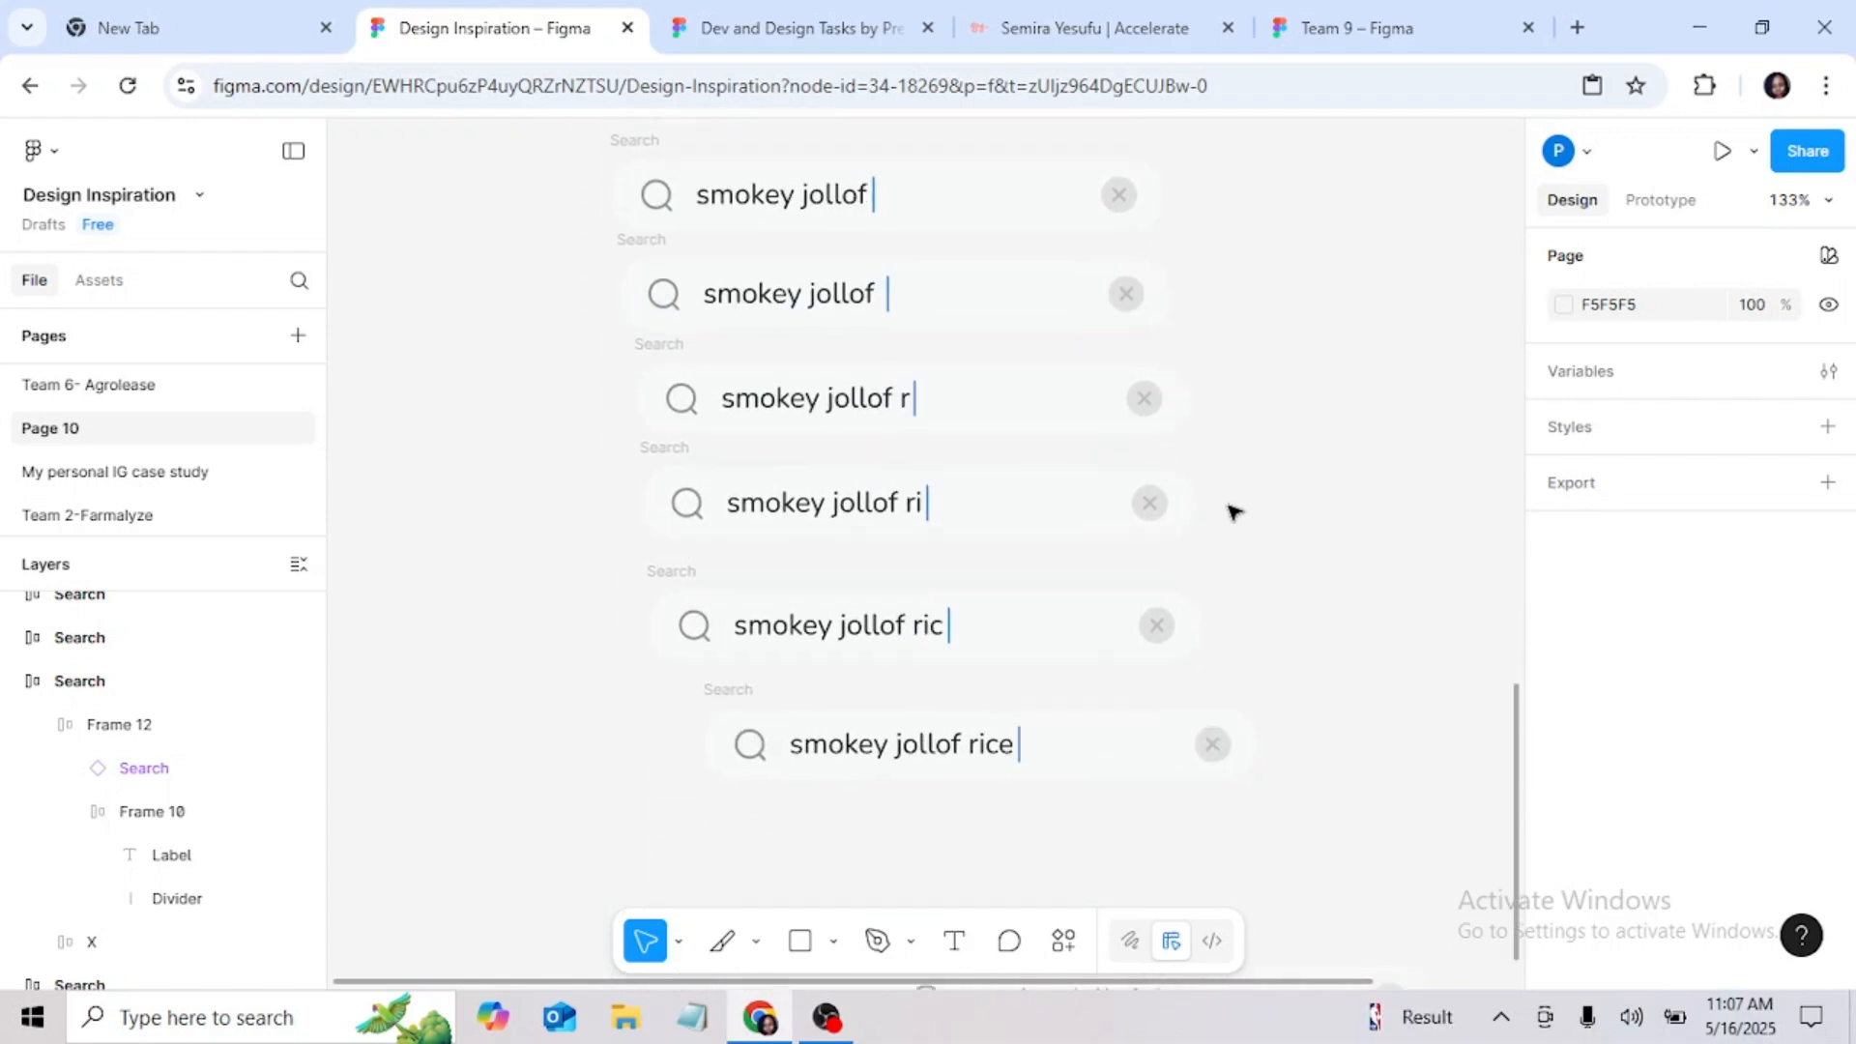
pyautogui.scroll(-2, 1232, 511)
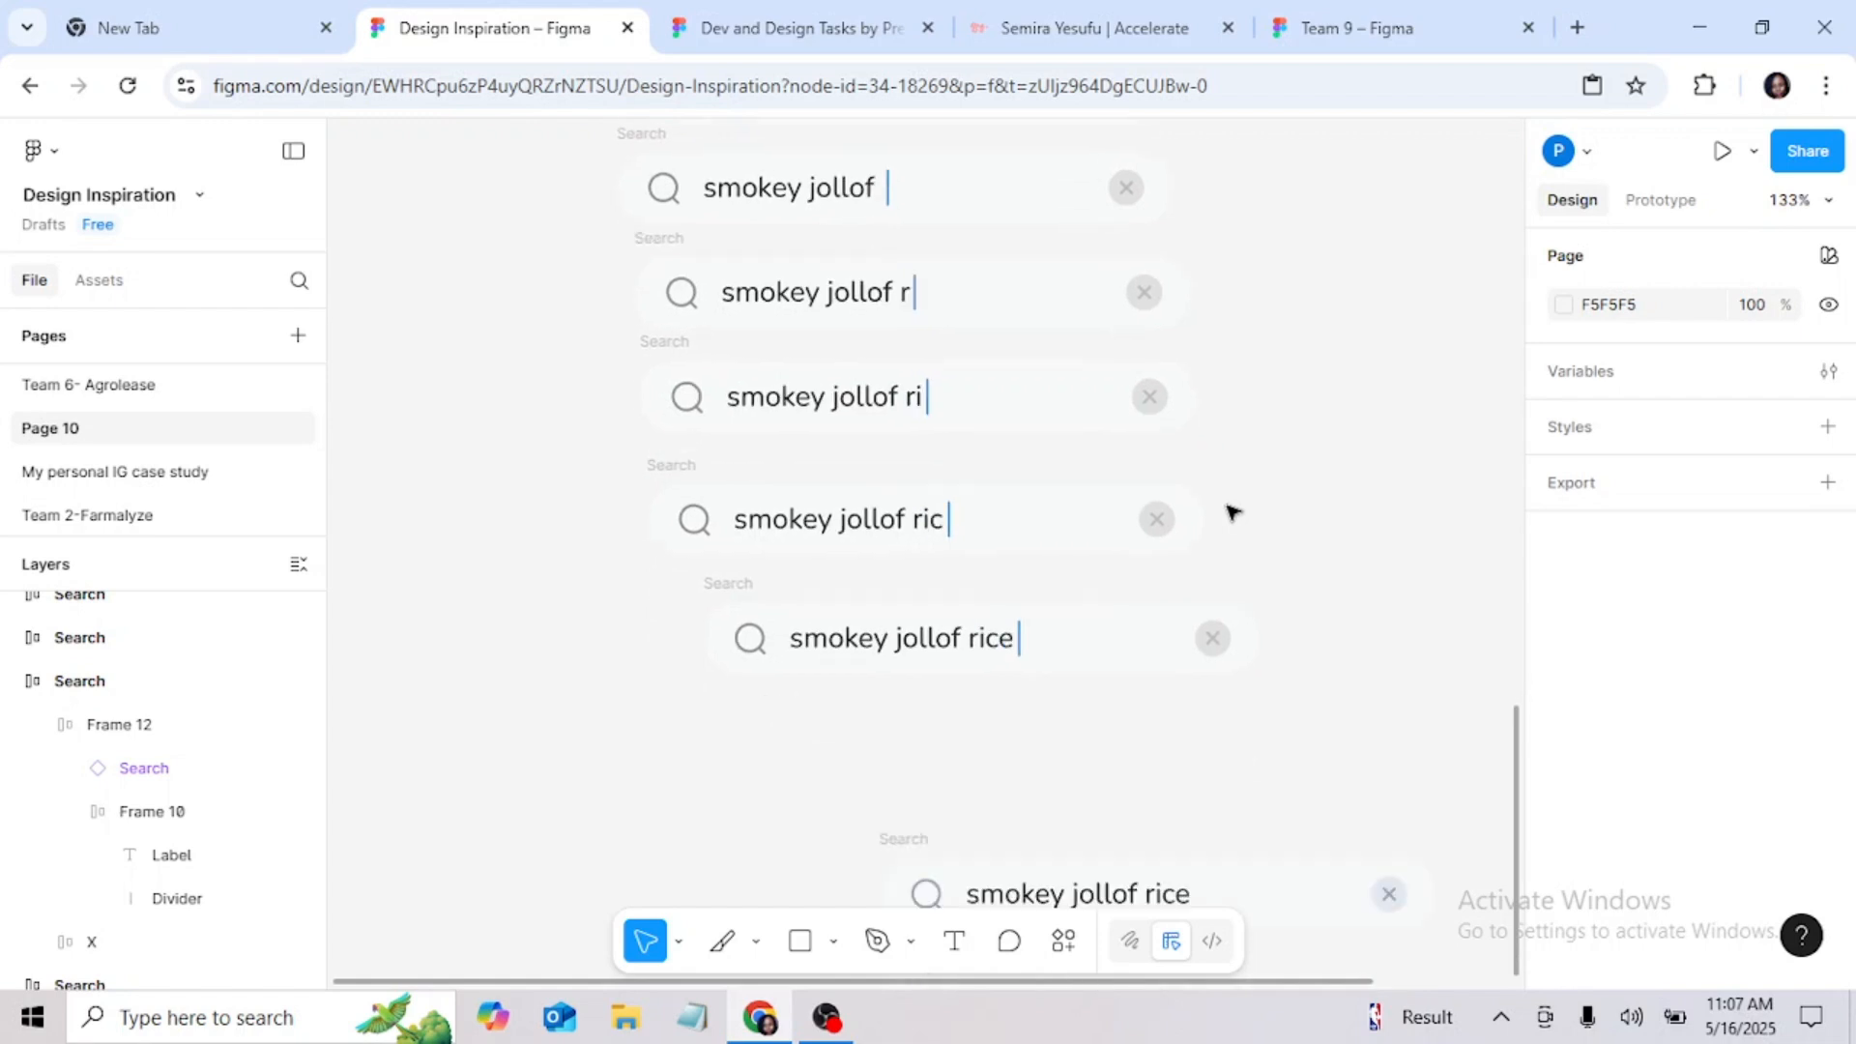
# Step: Move the "smokey jollof rice" search bar without a cursor directly below the "smokey jollof rice" bar with a cursor, matching its left edge
pyautogui.scroll(-5, 1233, 511)
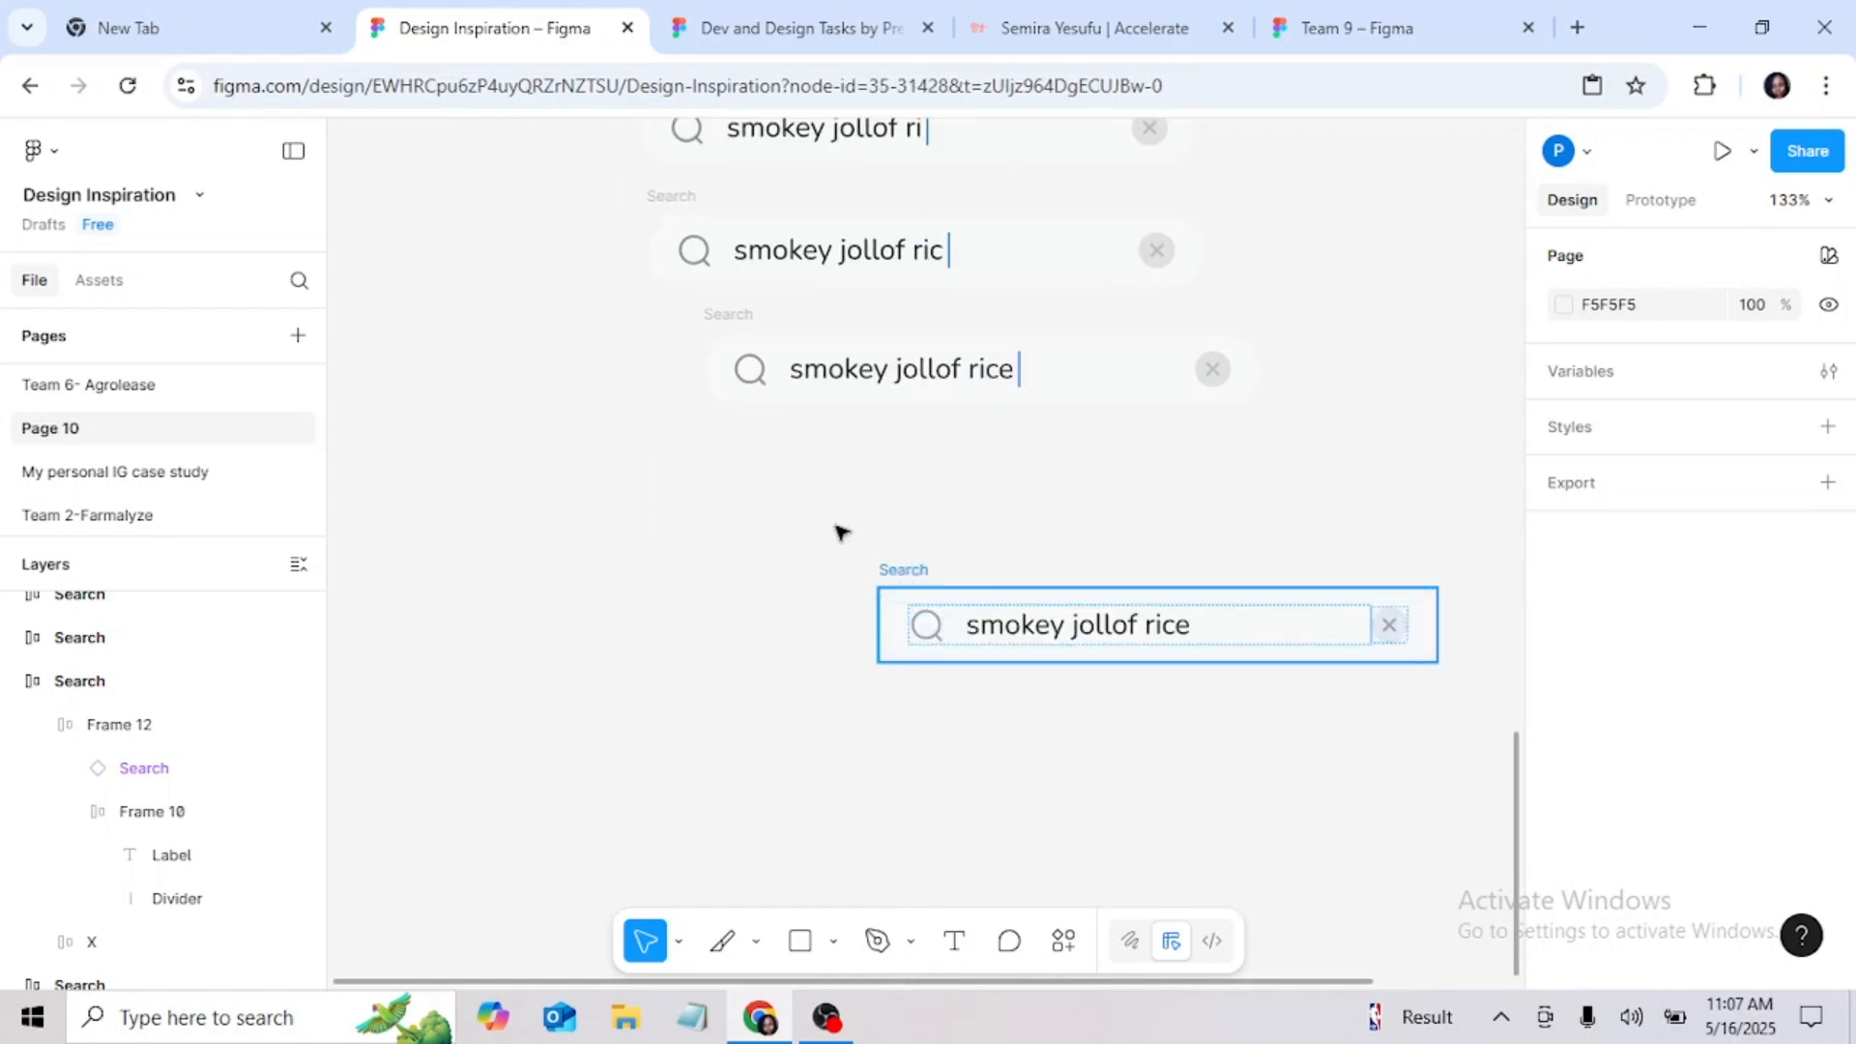
pyautogui.moveTo(897, 570); pyautogui.dragTo(729, 468)
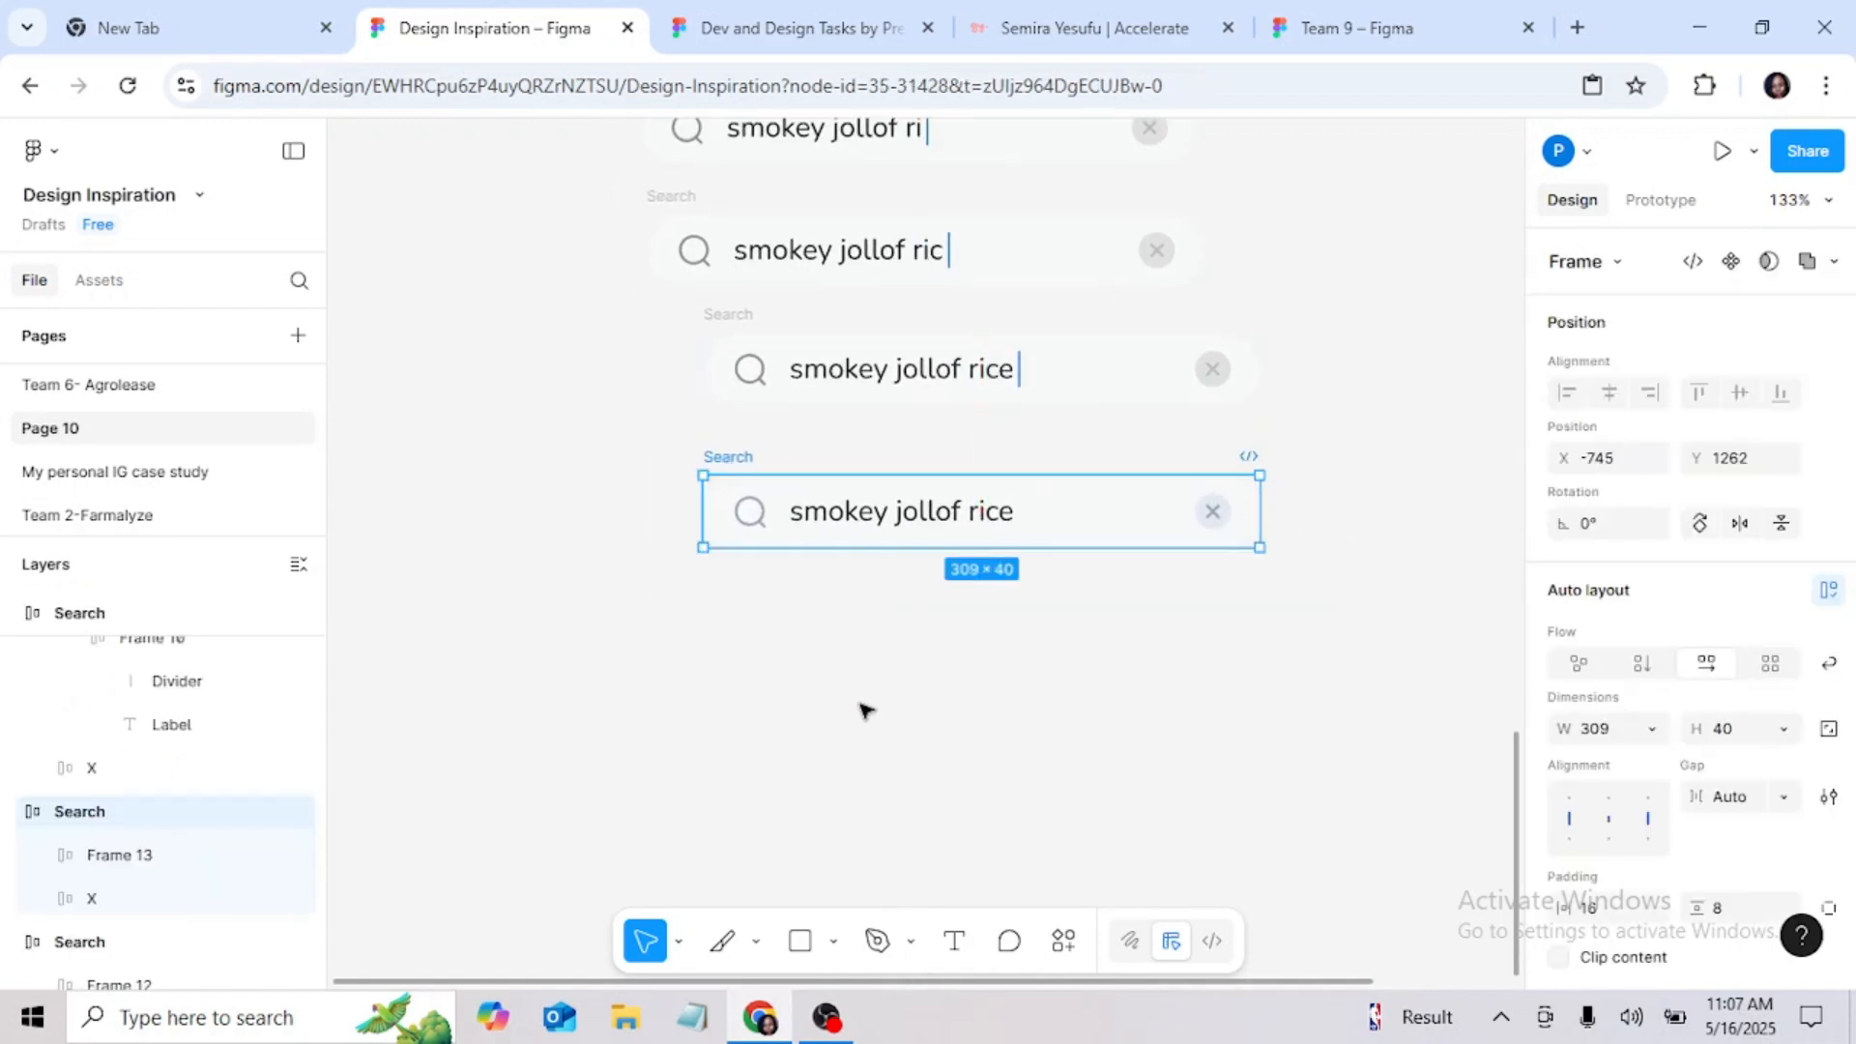
# Step: Delete the stray placeholder search bar standing beside the start of the series
pyautogui.scroll(5, 867, 713)
pyautogui.scroll(-8, 1054, 581)
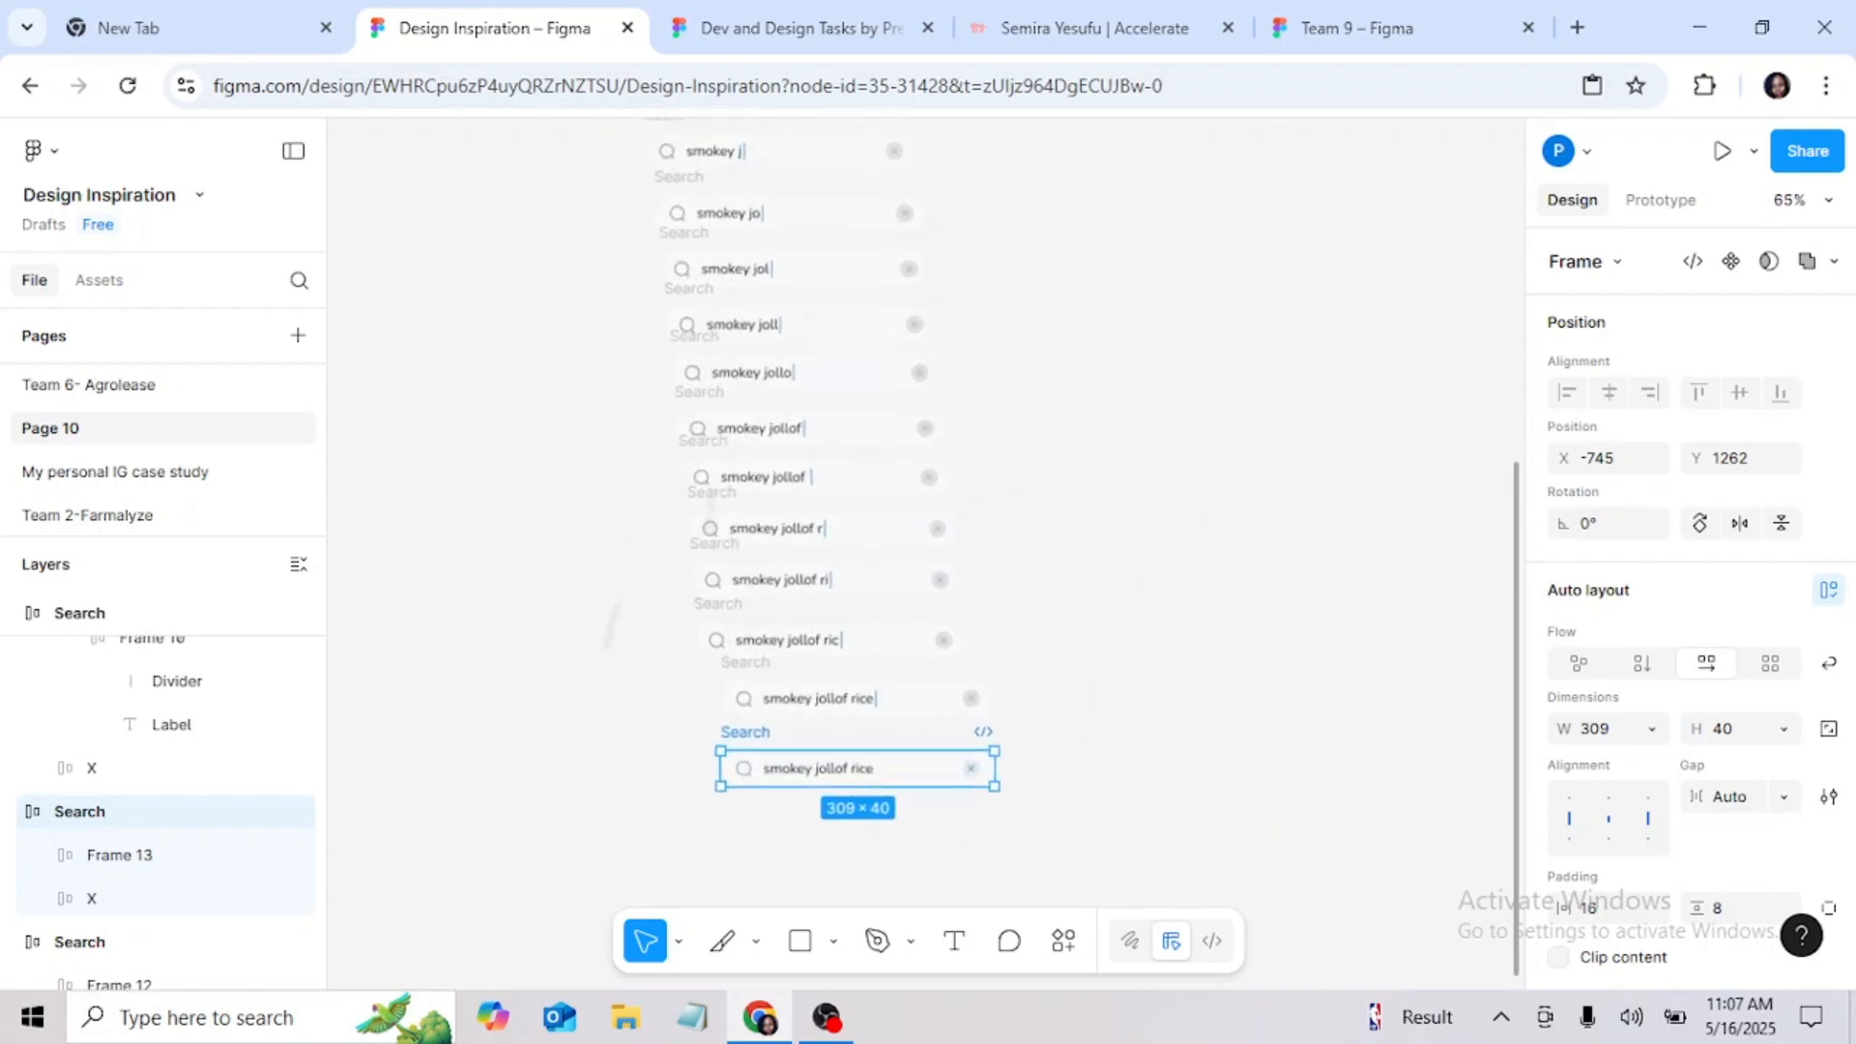
pyautogui.scroll(-2, 1053, 581)
pyautogui.scroll(3, 1053, 581)
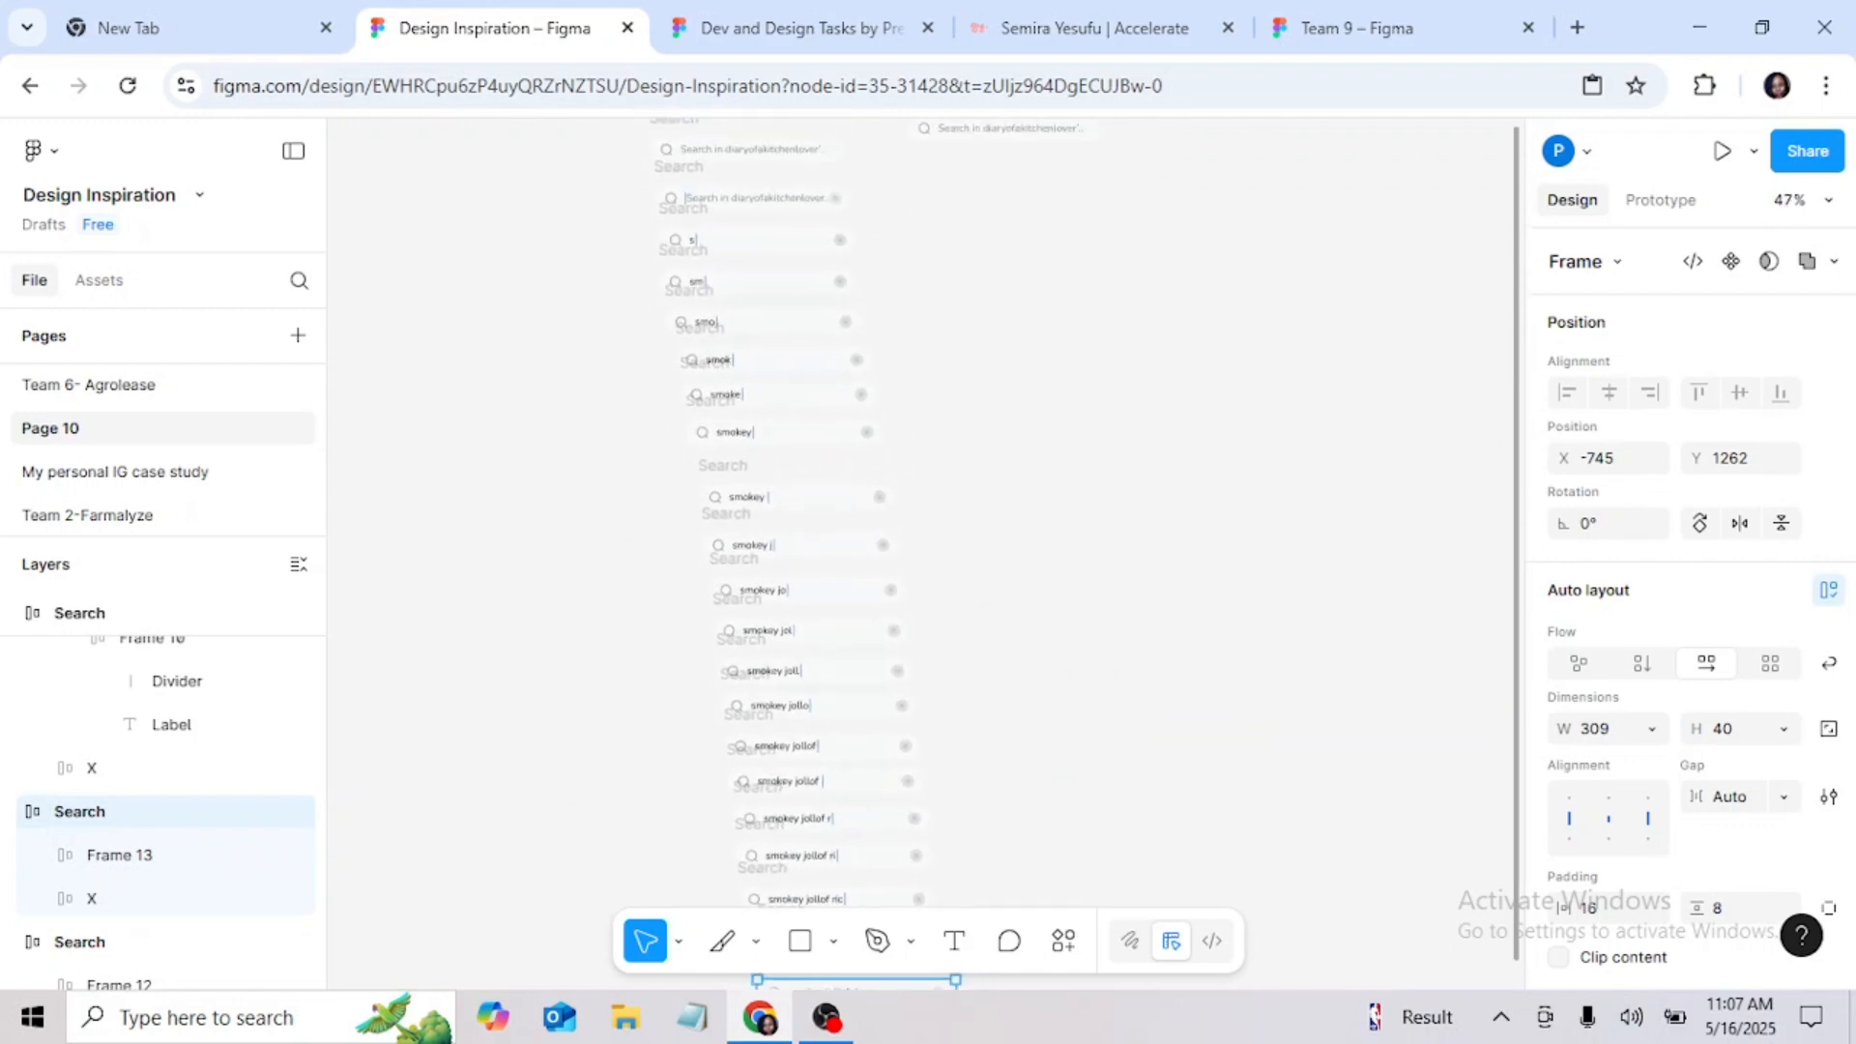
pyautogui.scroll(4, 666, 387)
pyautogui.scroll(1, 667, 319)
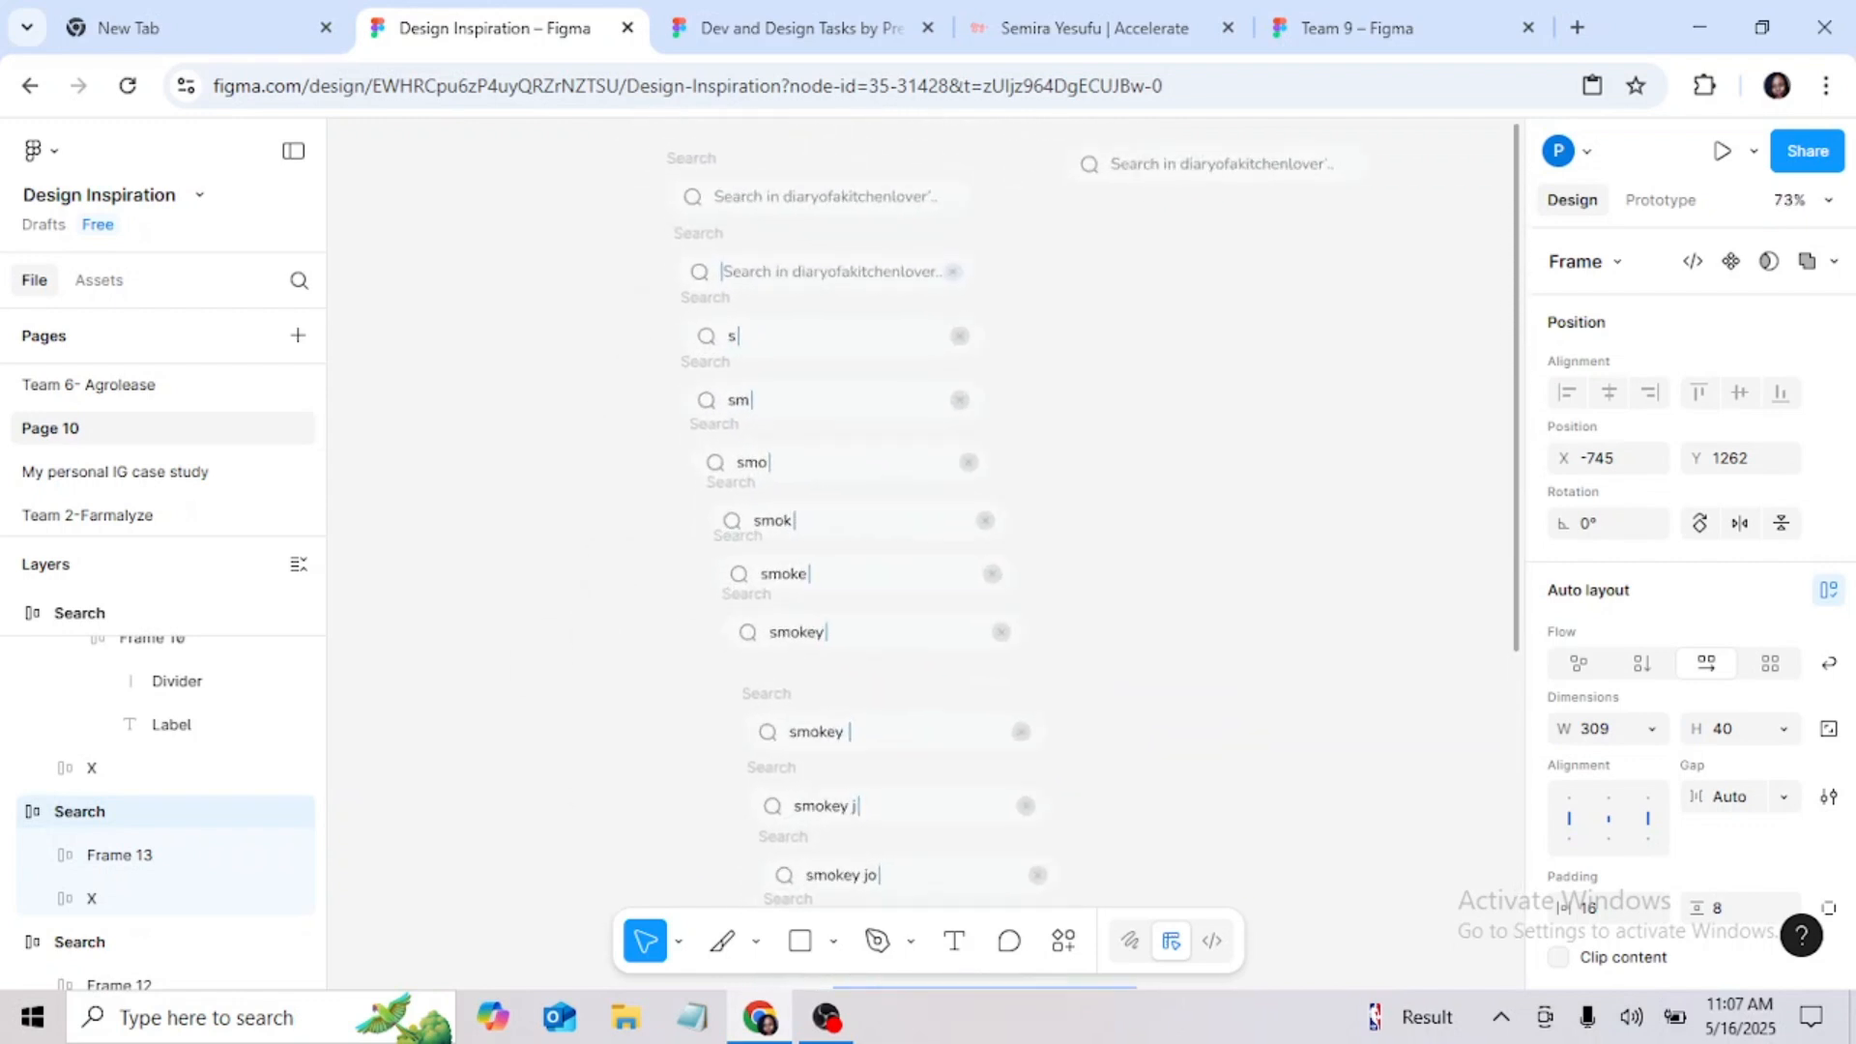
pyautogui.click(1117, 166)
pyautogui.press('Delete')
# Step: Select every search bar from the first placeholder bar to the final cursorless "smokey jollof rice" bar and align their horizontal centers
pyautogui.scroll(1, 1015, 364)
pyautogui.scroll(4, 726, 263)
pyautogui.click(726, 263)
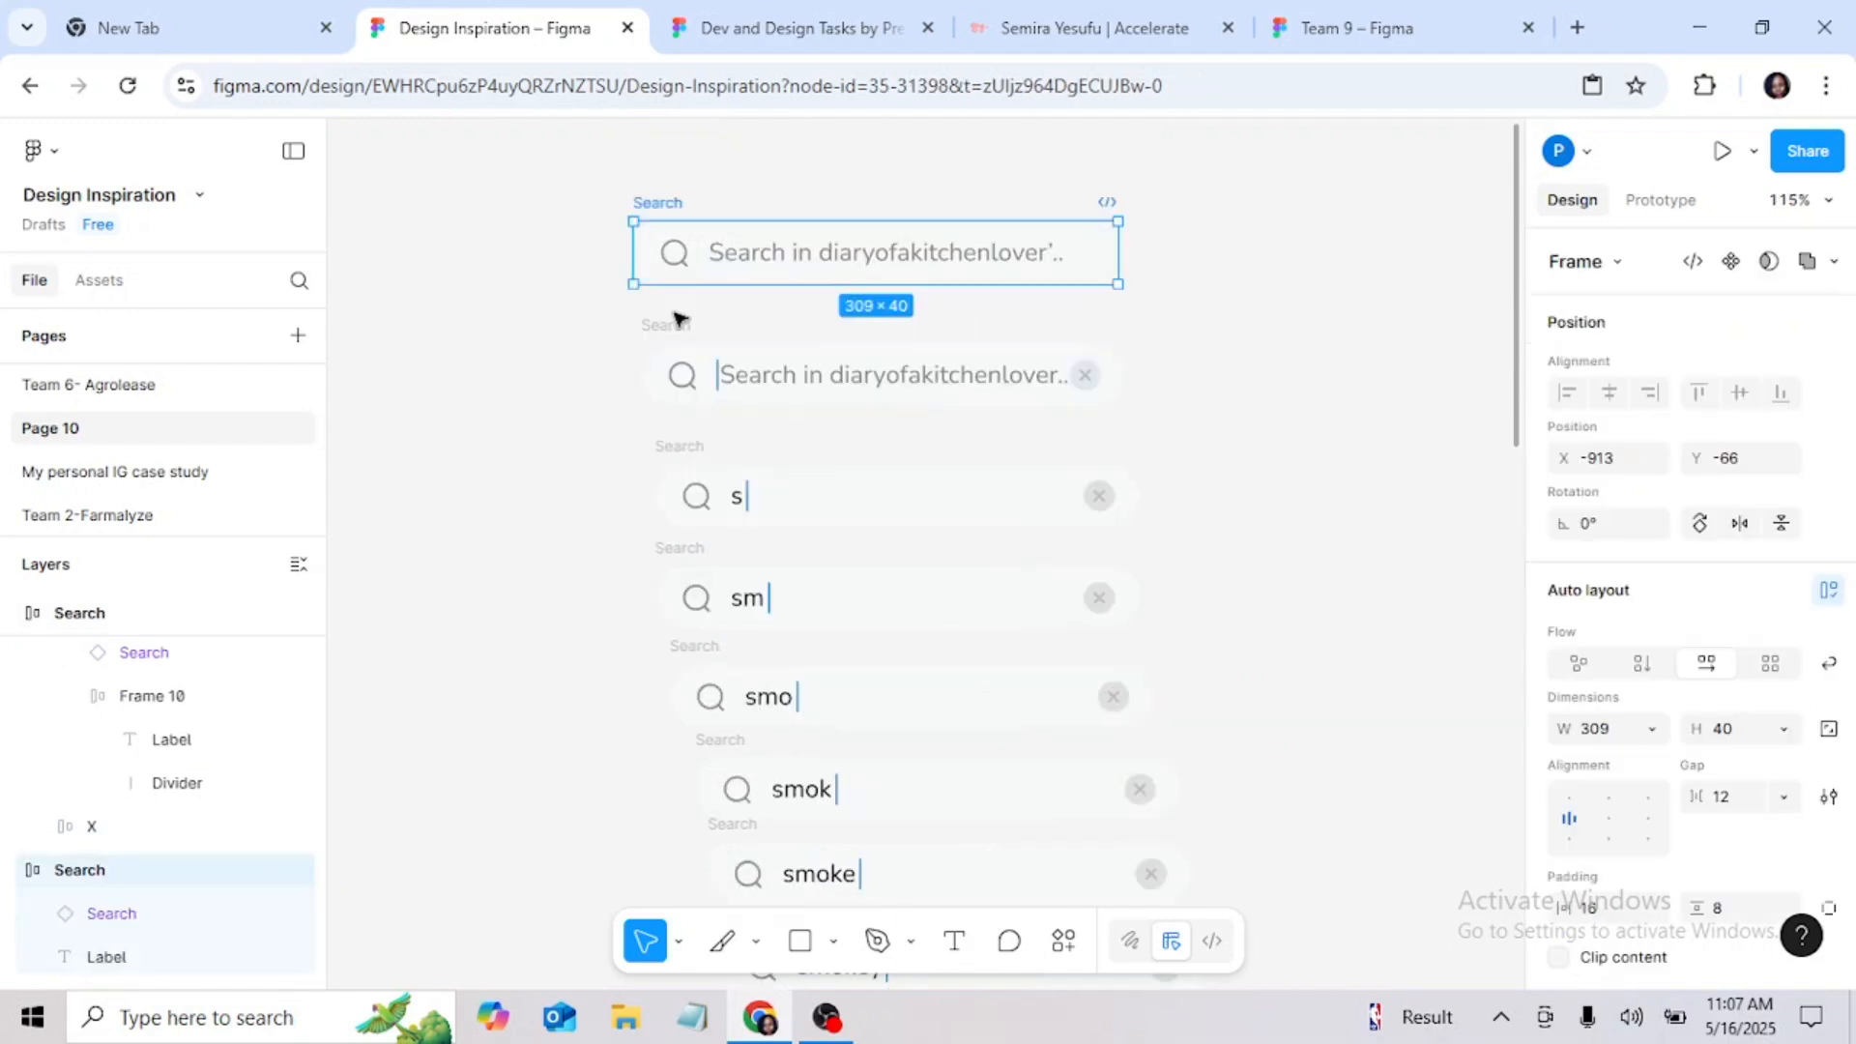
pyautogui.keyDown('shift'); pyautogui.click(680, 355); pyautogui.keyUp('shift')
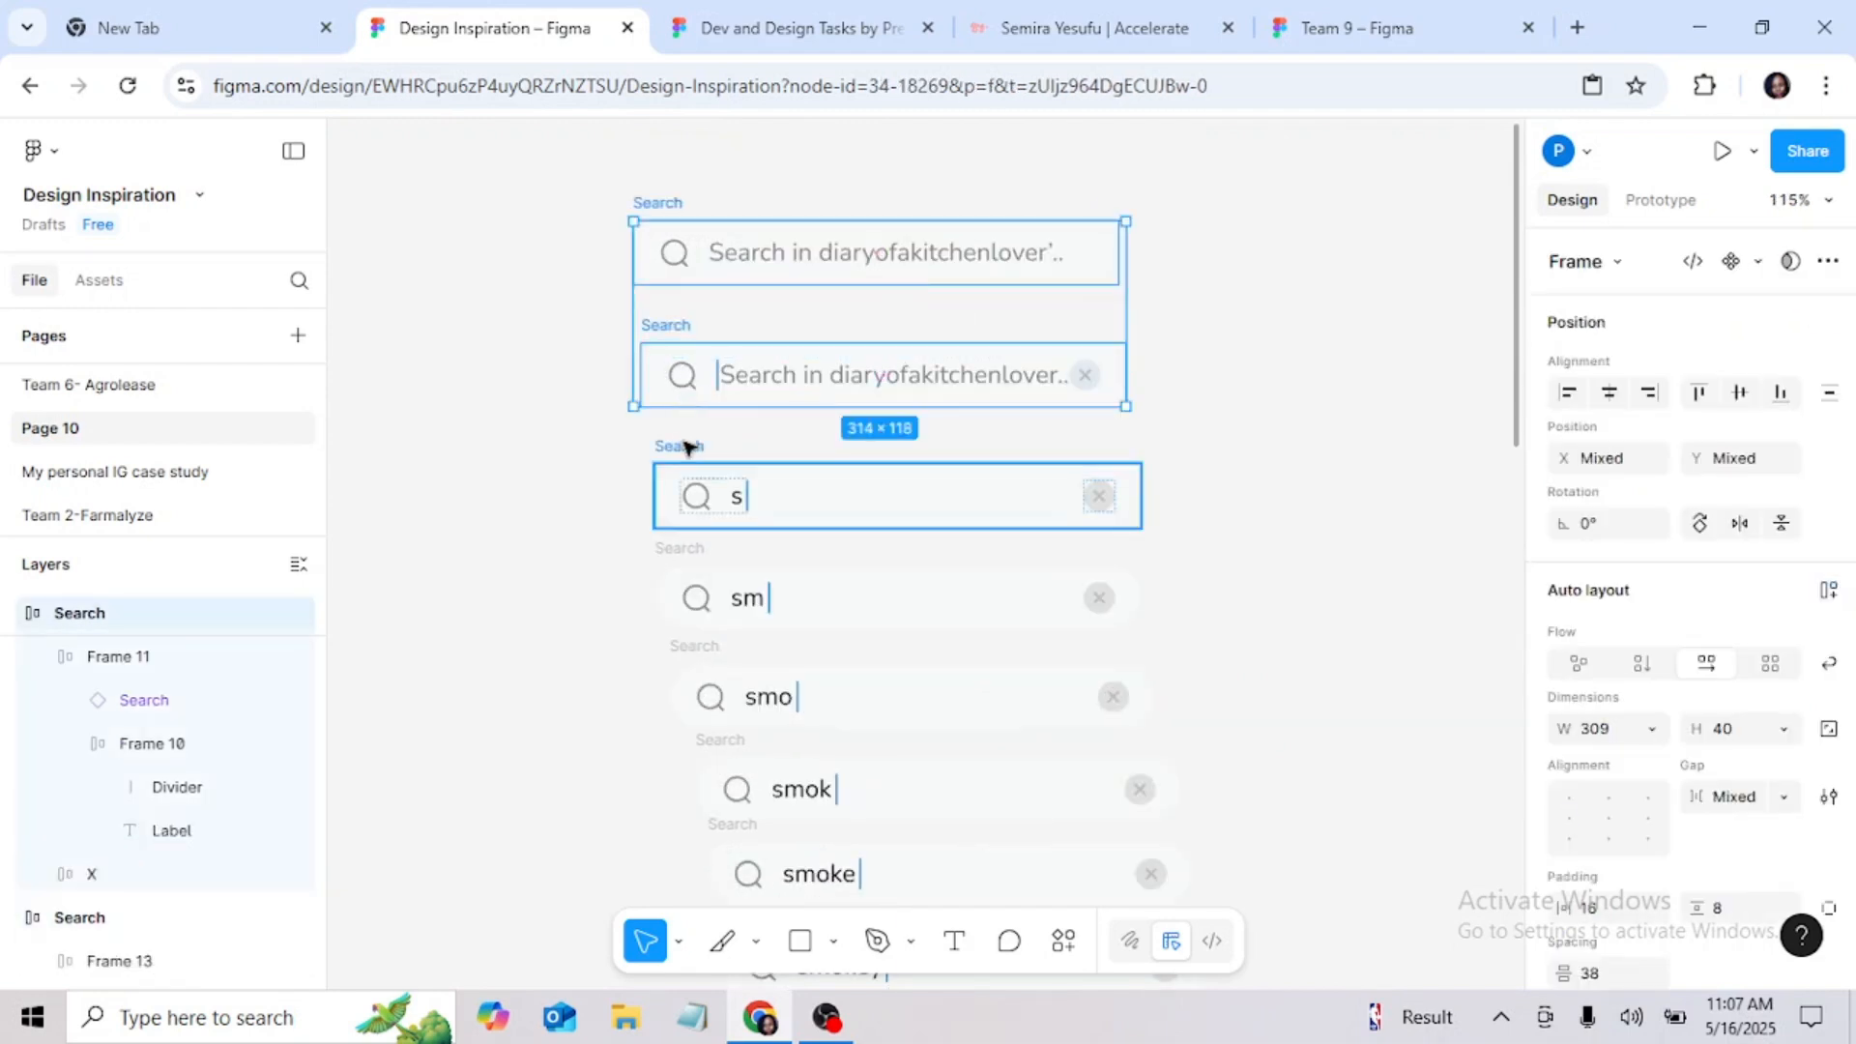
pyautogui.keyDown('shift'); pyautogui.click(690, 512); pyautogui.keyUp('shift')
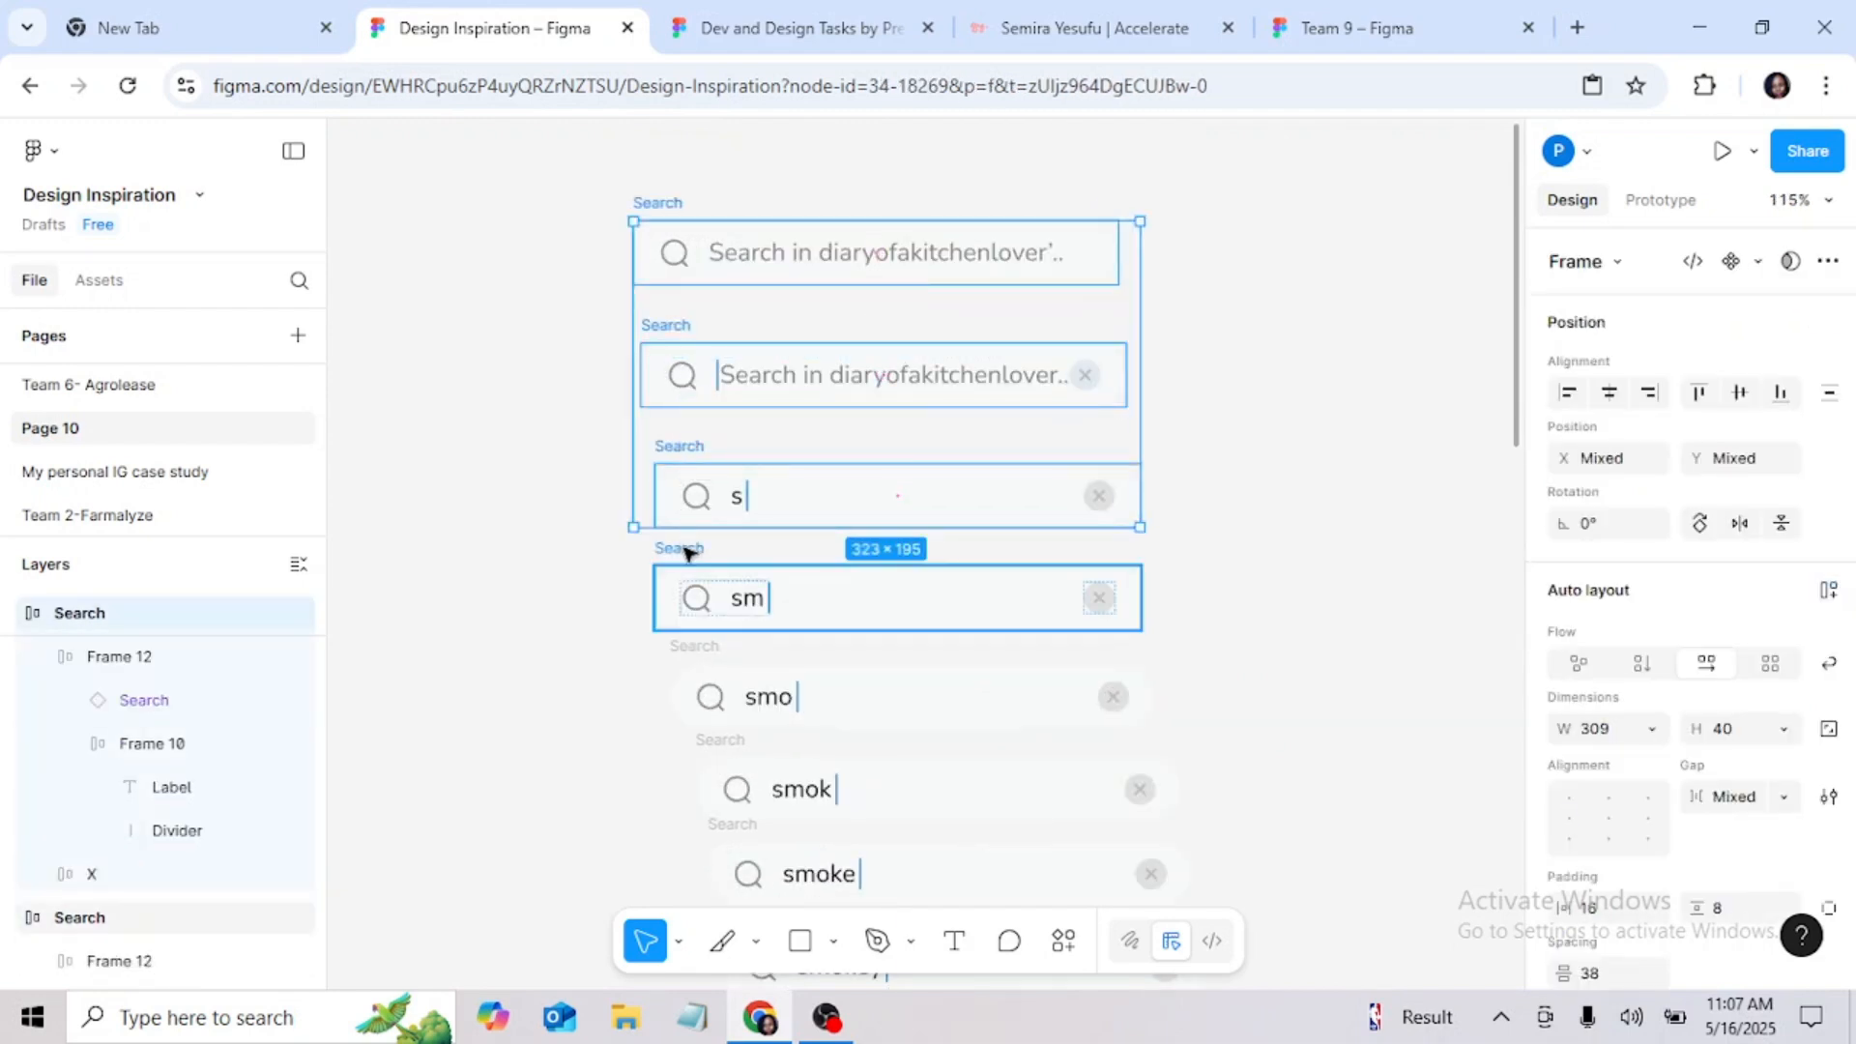
pyautogui.keyDown('shift'); pyautogui.click(677, 553); pyautogui.keyUp('shift')
pyautogui.scroll(-3, 710, 541)
pyautogui.keyDown('shift'); pyautogui.click(712, 565); pyautogui.keyUp('shift')
pyautogui.keyDown('shift'); pyautogui.click(720, 629); pyautogui.keyUp('shift')
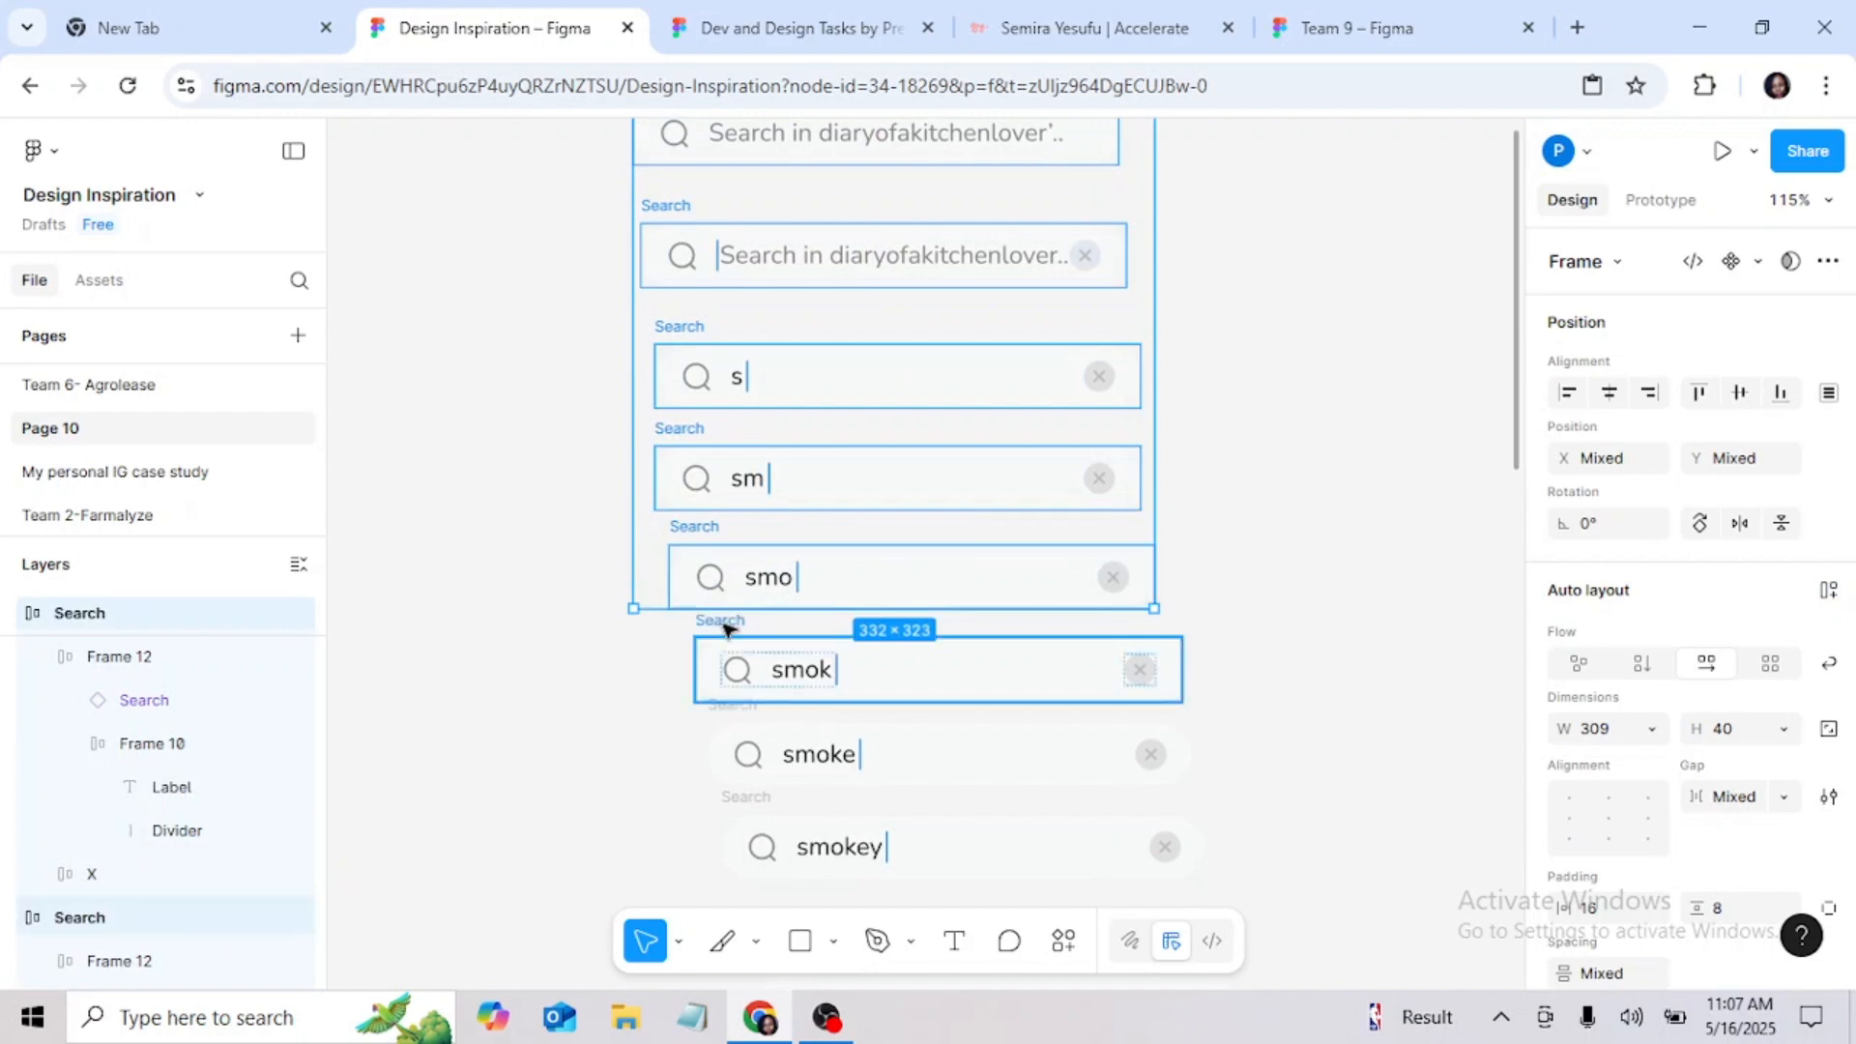
pyautogui.scroll(-6, 732, 522)
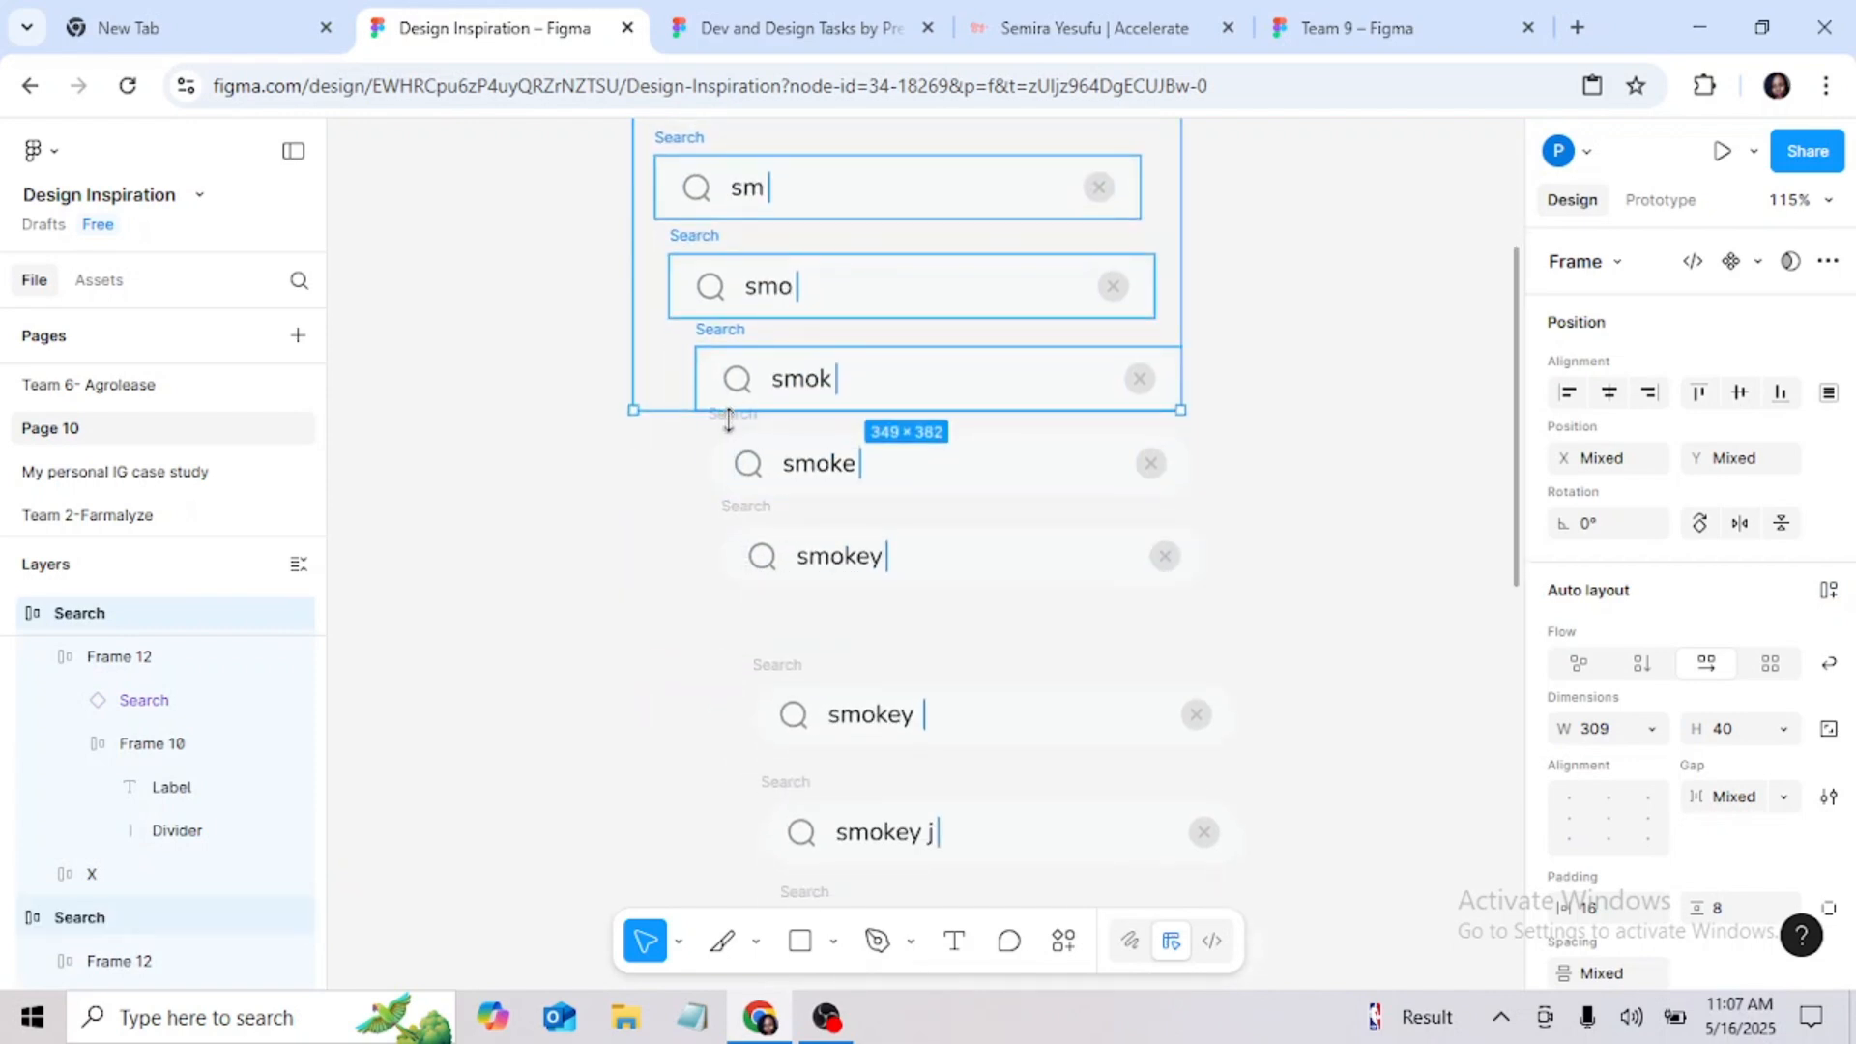
pyautogui.keyDown('shift'); pyautogui.click(737, 454); pyautogui.keyUp('shift')
pyautogui.keyDown('shift'); pyautogui.click(756, 561); pyautogui.keyUp('shift')
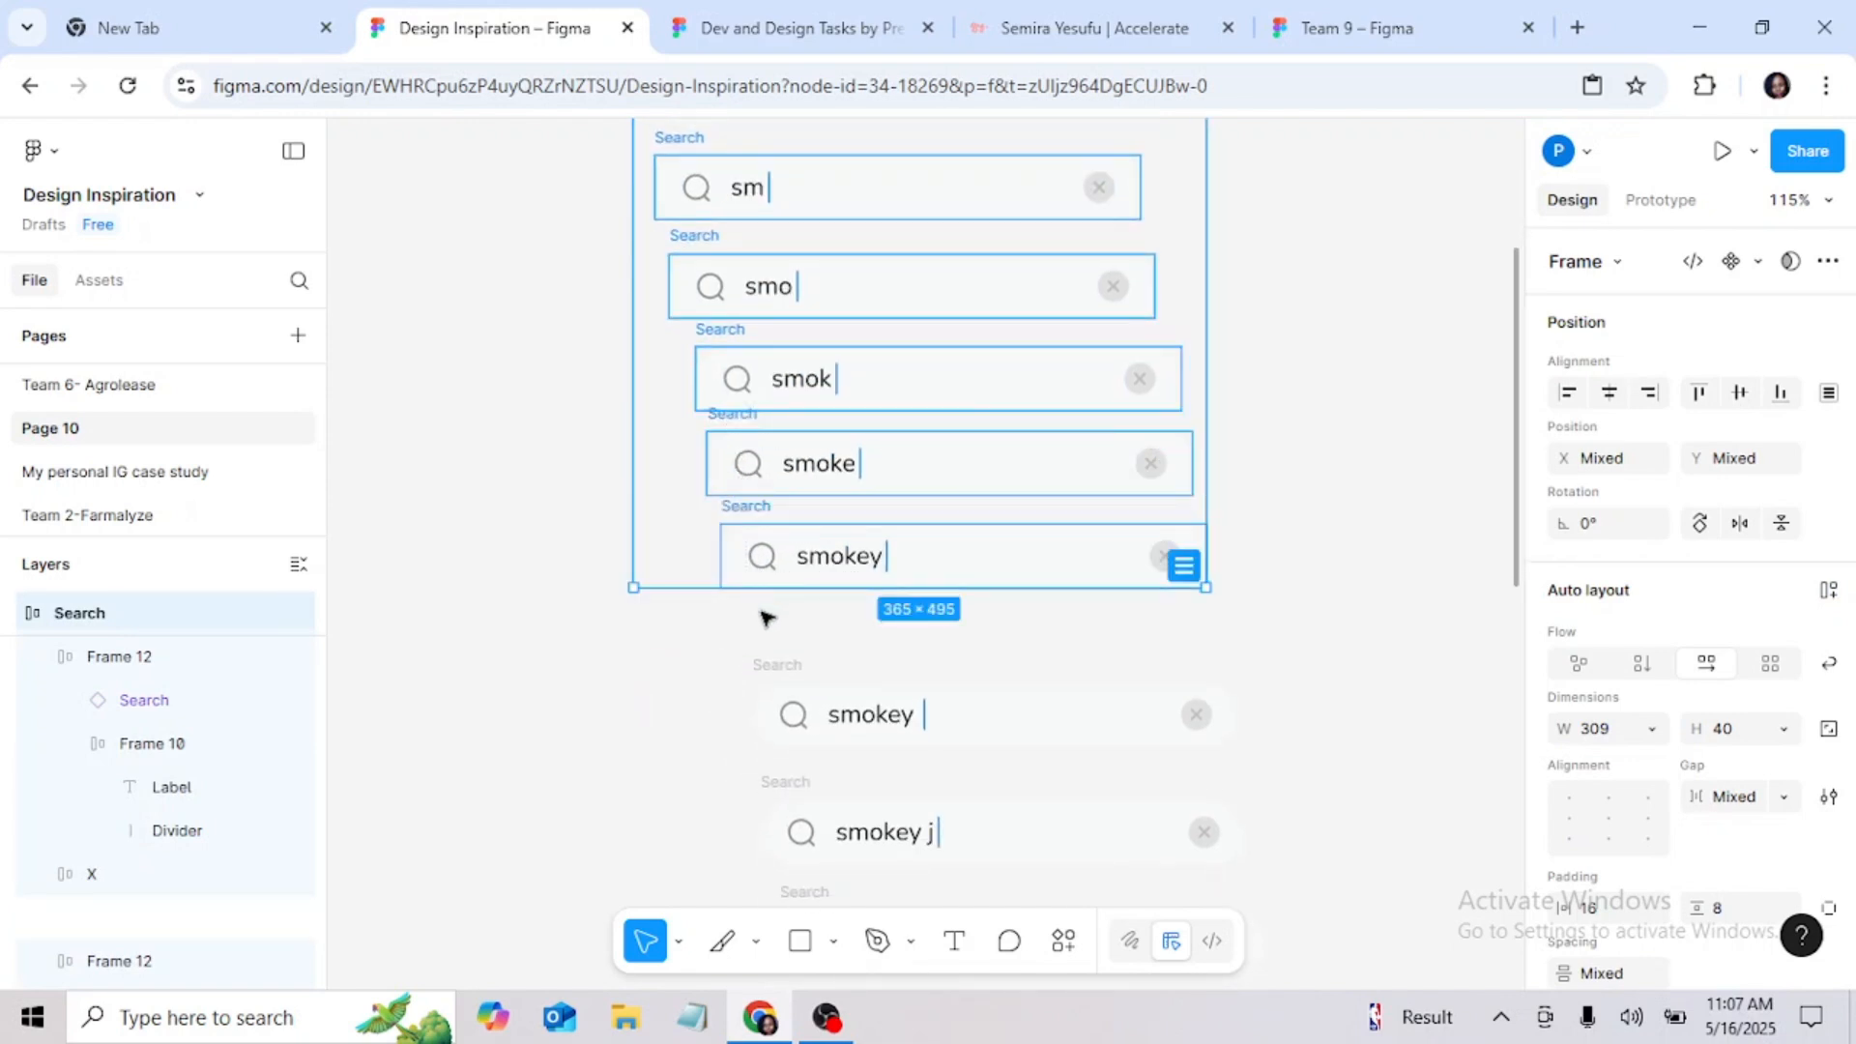
pyautogui.keyDown('shift'); pyautogui.click(771, 655); pyautogui.keyUp('shift')
pyautogui.scroll(-10, 749, 623)
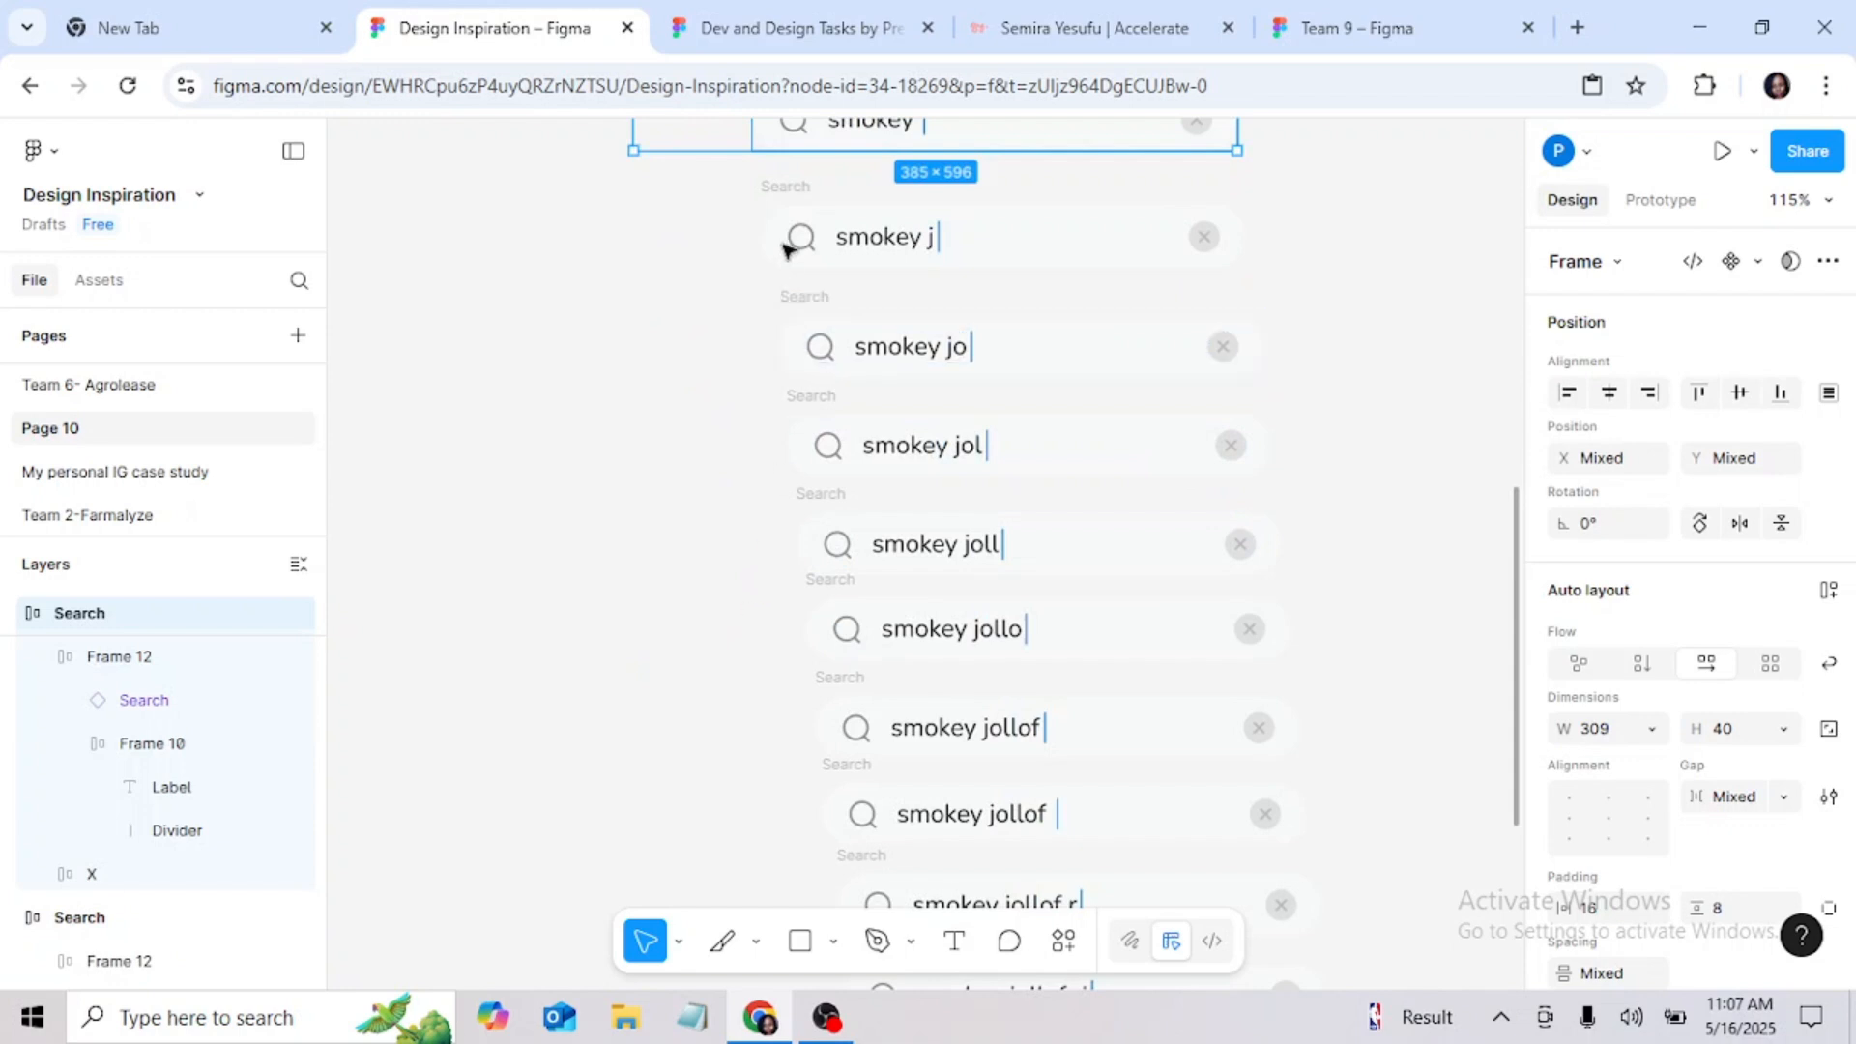
pyautogui.scroll(2, 788, 270)
pyautogui.keyDown('shift'); pyautogui.click(801, 314); pyautogui.keyUp('shift')
pyautogui.keyDown('shift'); pyautogui.click(824, 472); pyautogui.keyUp('shift')
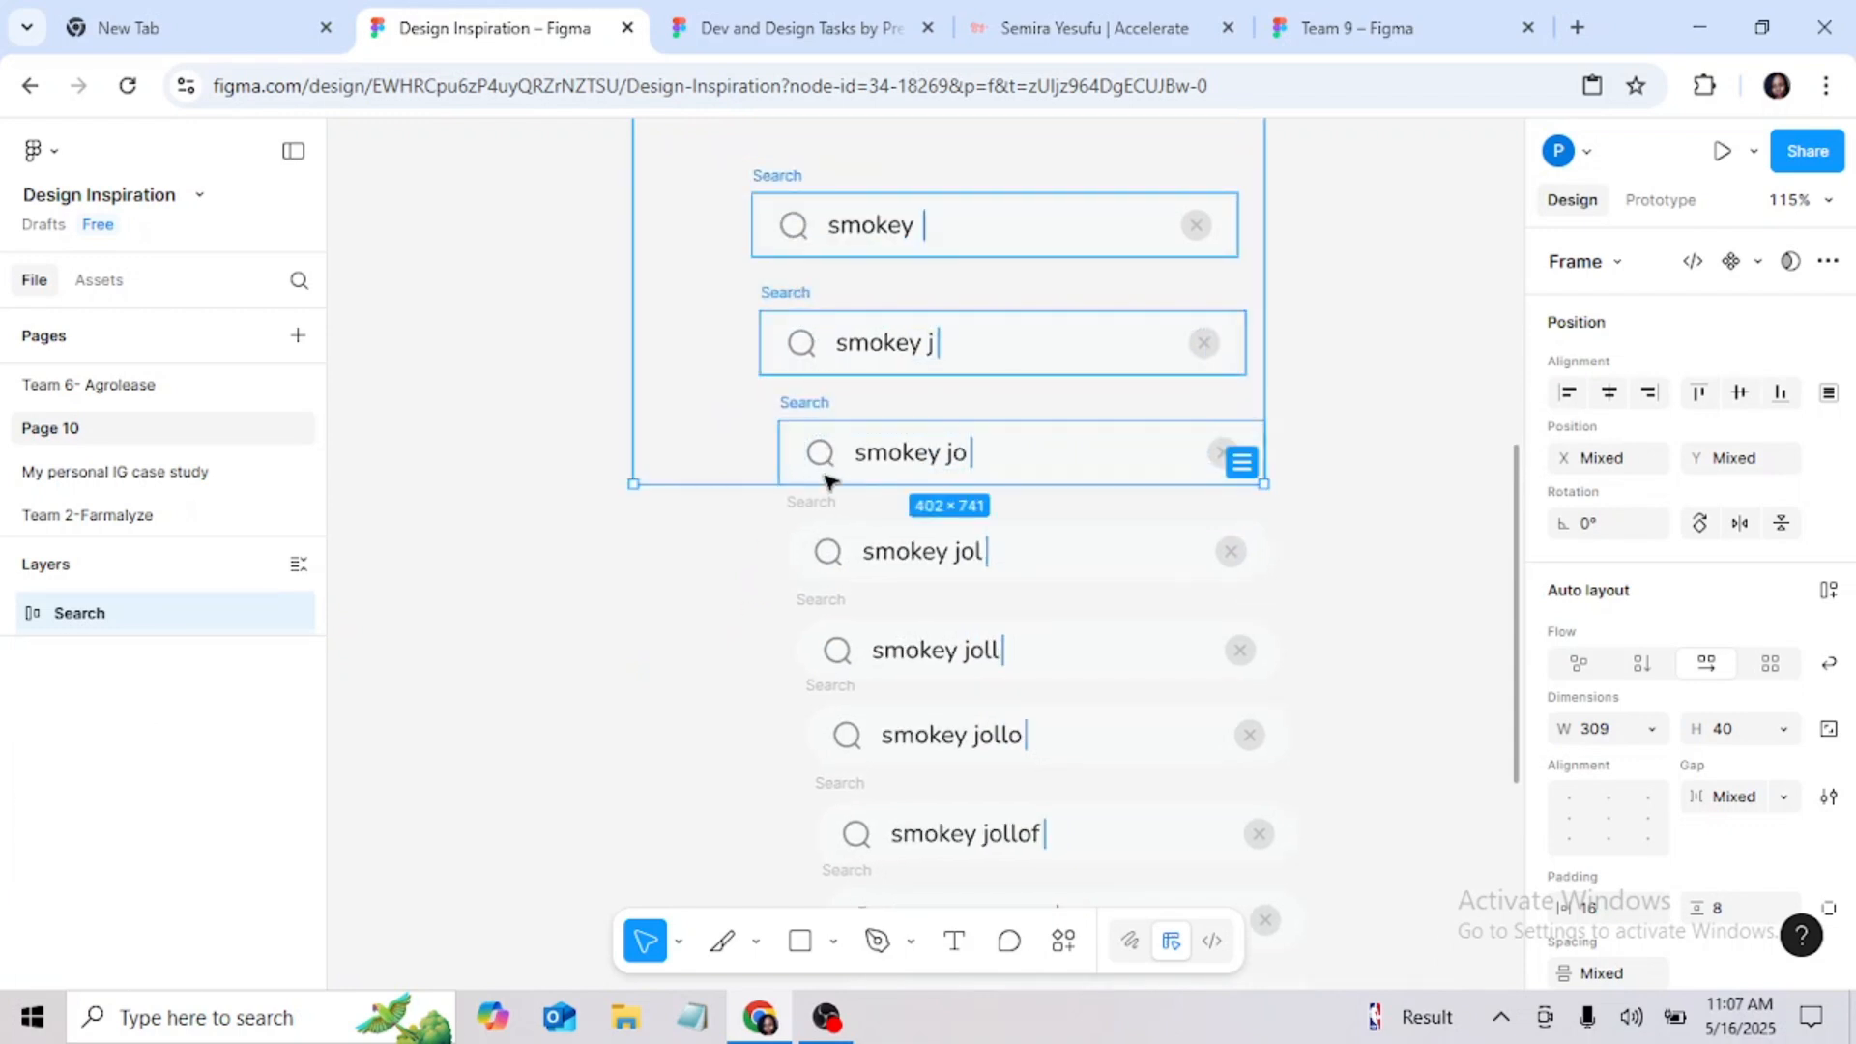
pyautogui.keyDown('shift'); pyautogui.click(821, 501); pyautogui.keyUp('shift')
pyautogui.keyDown('shift'); pyautogui.click(830, 599); pyautogui.keyUp('shift')
pyautogui.scroll(-3, 837, 547)
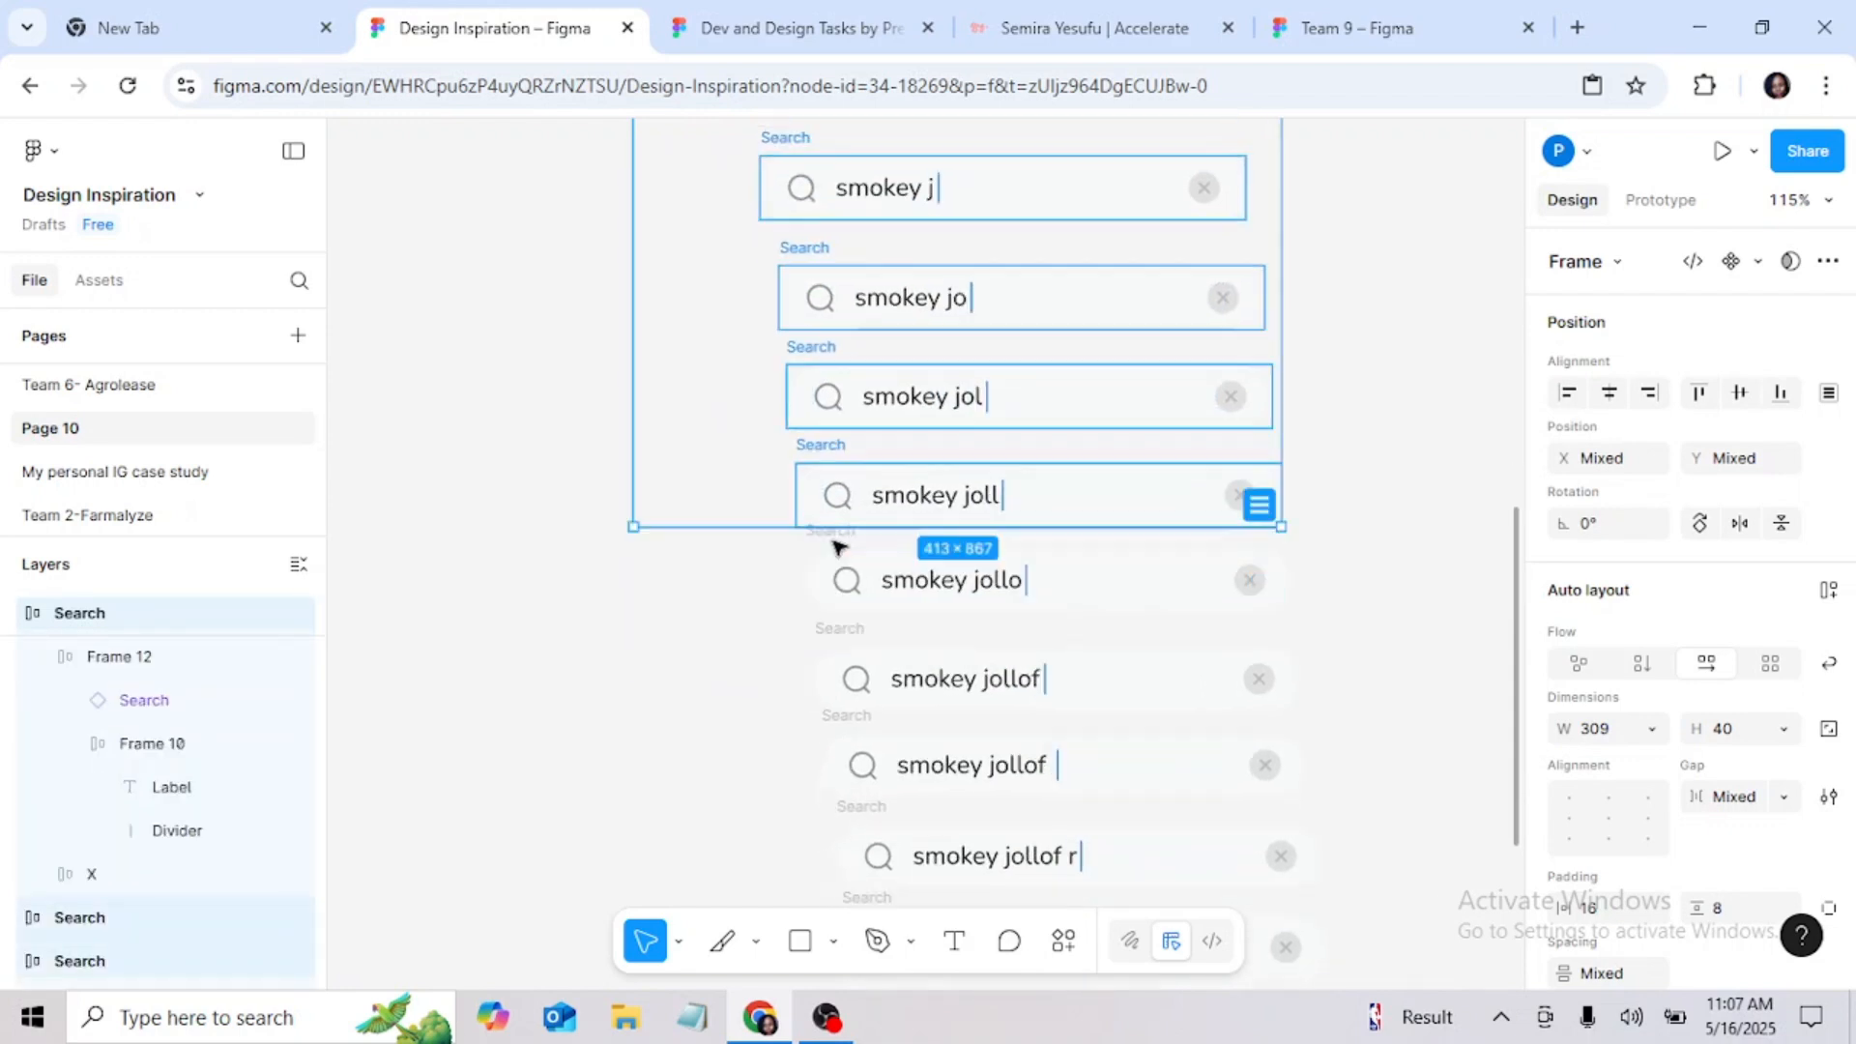
pyautogui.scroll(-6, 837, 547)
pyautogui.keyDown('shift'); pyautogui.click(829, 276); pyautogui.keyUp('shift')
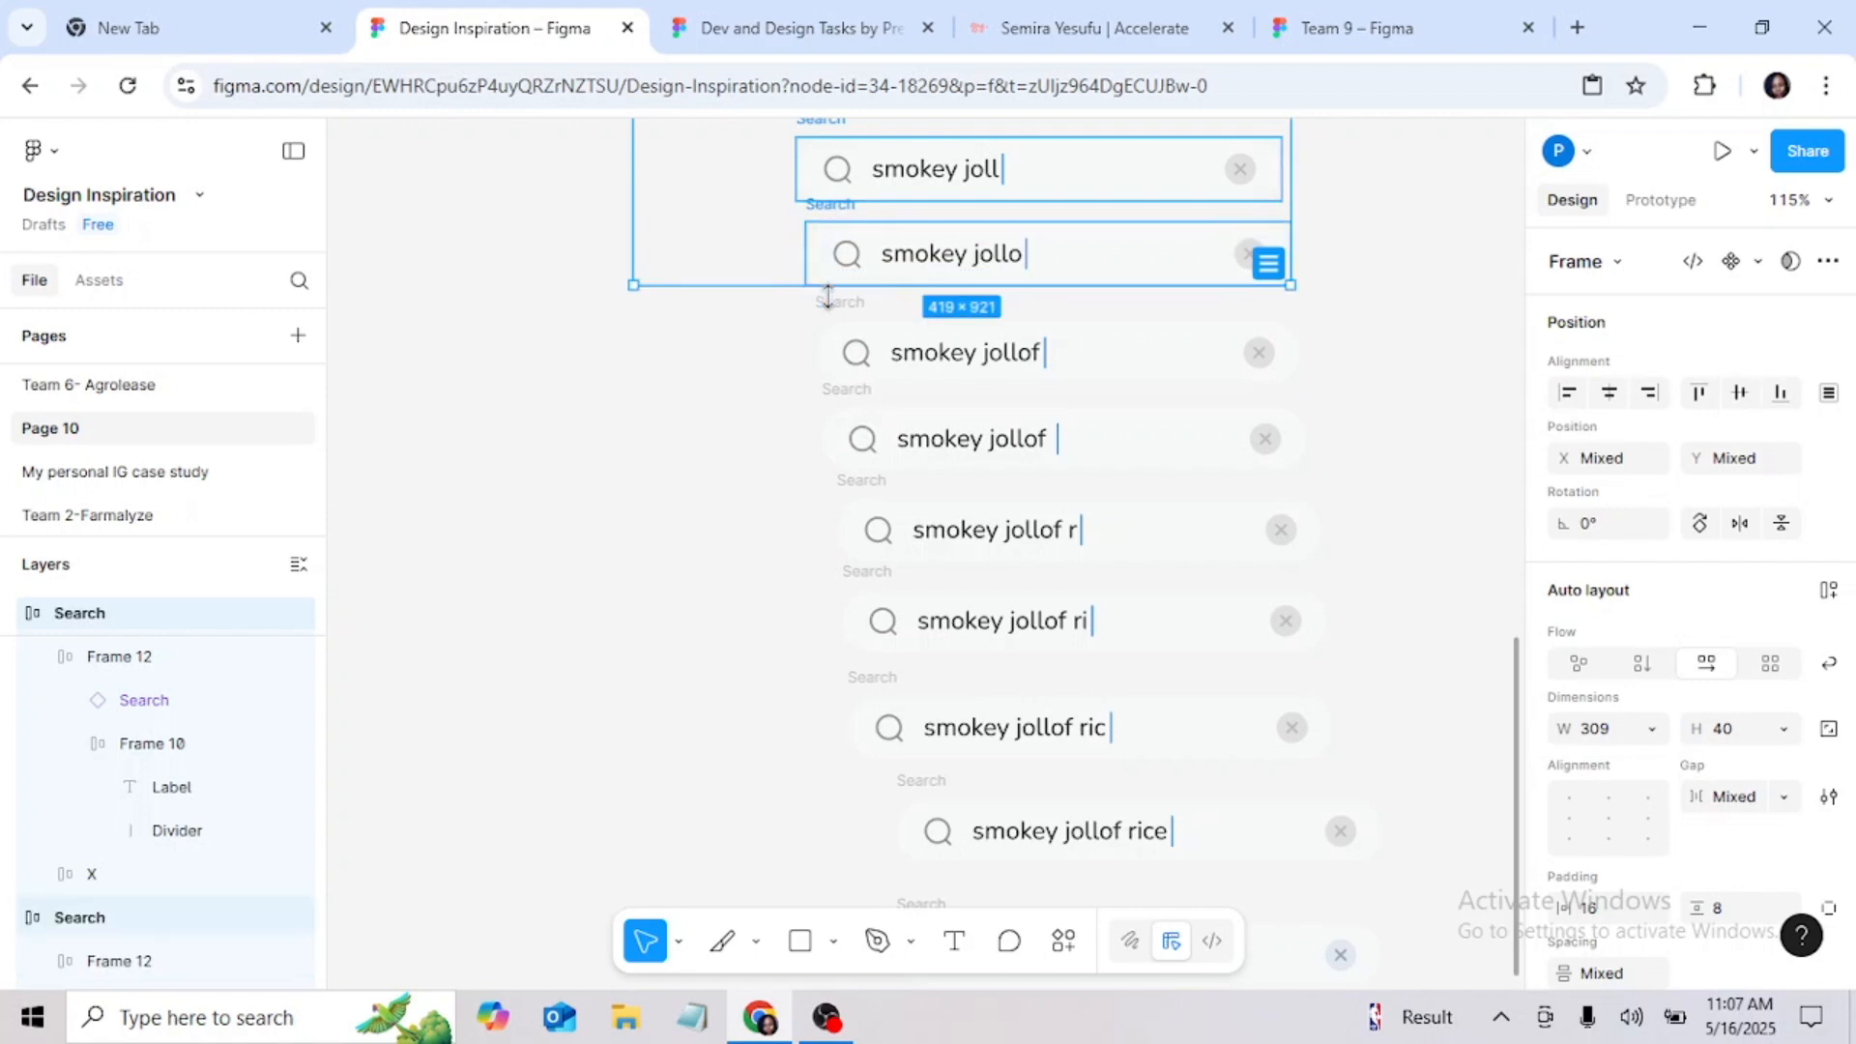
pyautogui.keyDown('shift'); pyautogui.click(845, 334); pyautogui.keyUp('shift')
pyautogui.keyDown('shift'); pyautogui.click(851, 414); pyautogui.keyUp('shift')
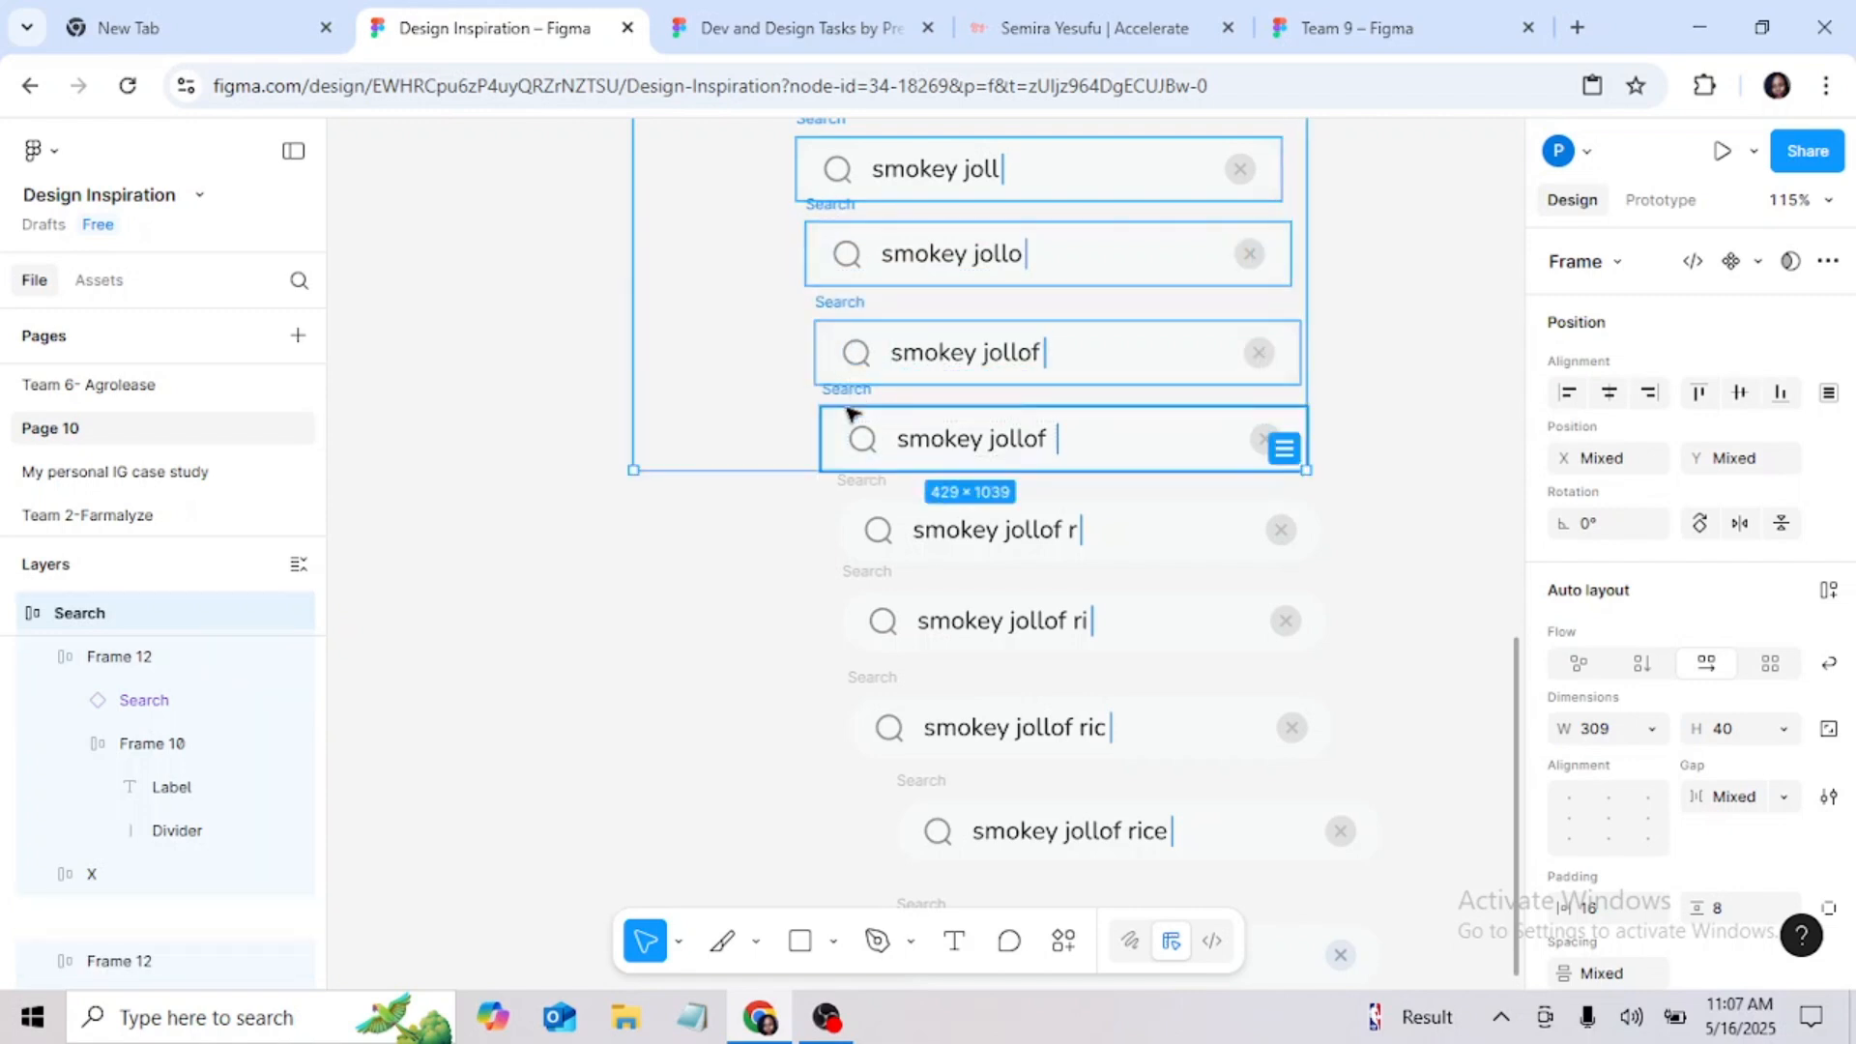
pyautogui.keyDown('shift'); pyautogui.click(856, 507); pyautogui.keyUp('shift')
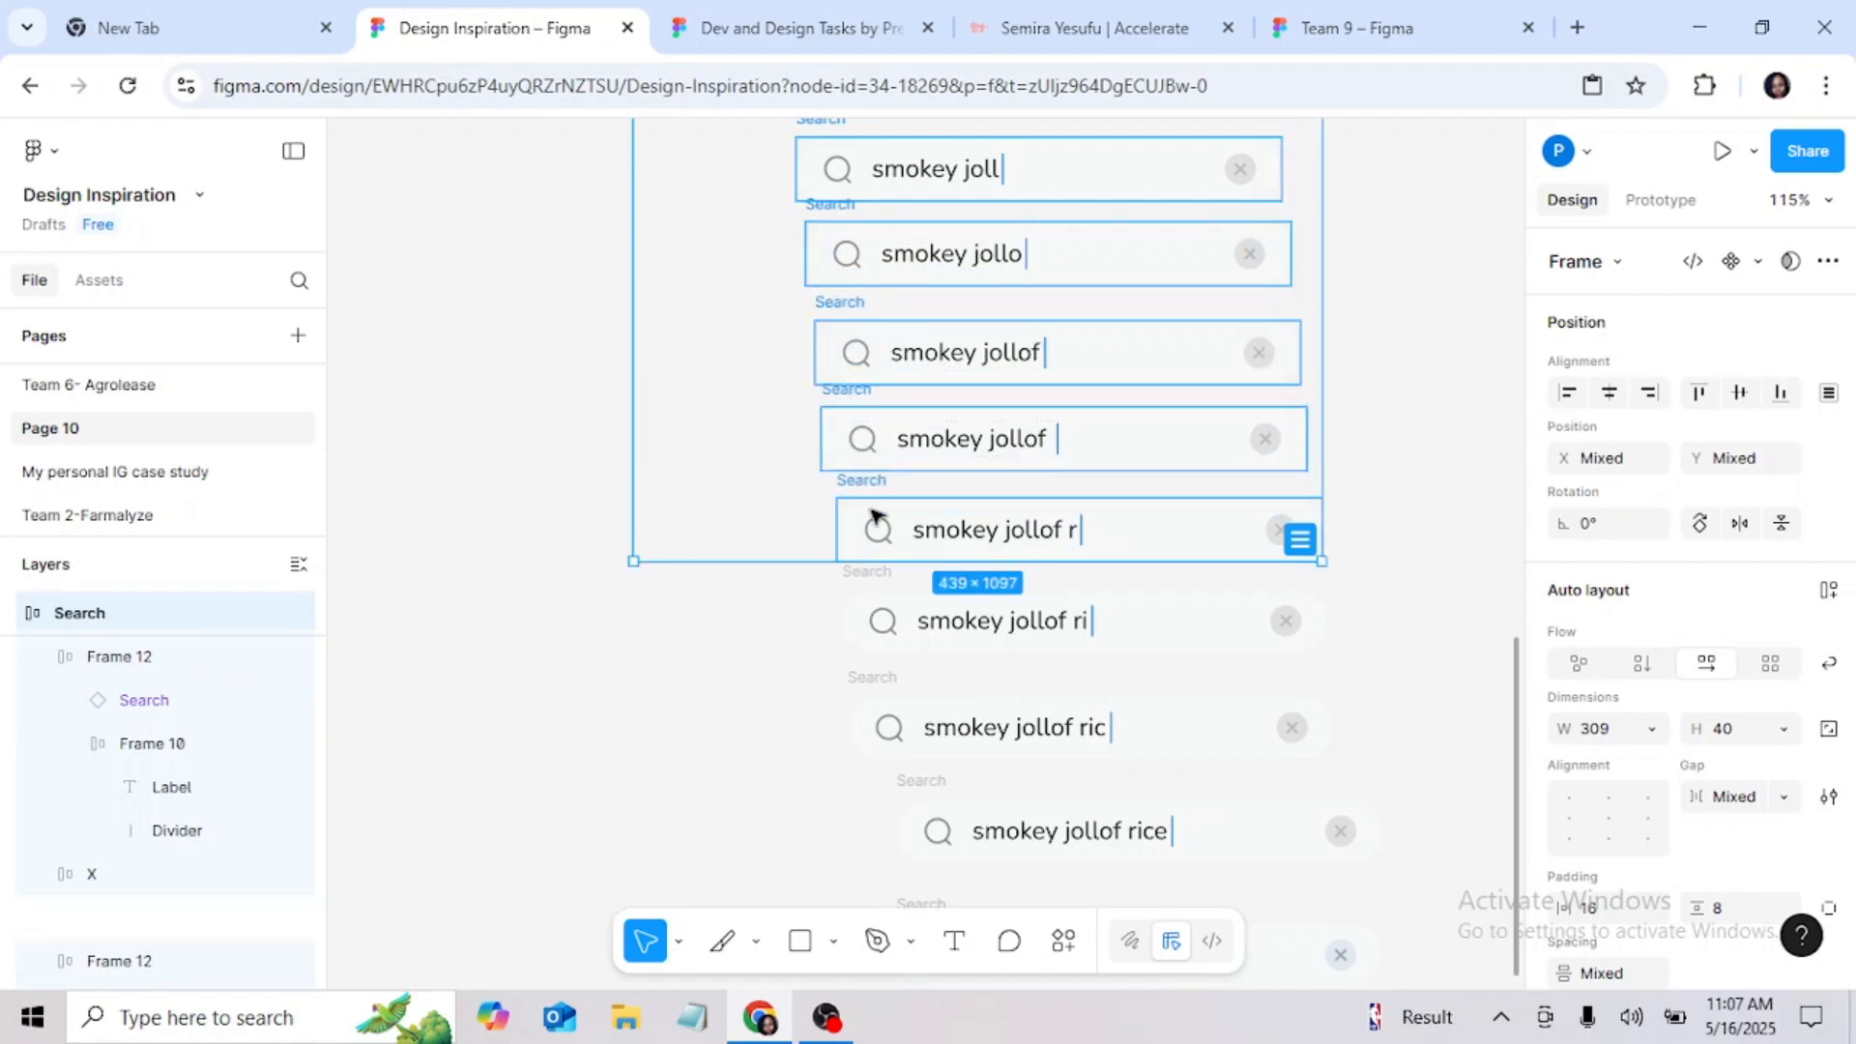
pyautogui.keyDown('shift'); pyautogui.click(875, 589); pyautogui.keyUp('shift')
pyautogui.keyDown('shift'); pyautogui.click(889, 698); pyautogui.keyUp('shift')
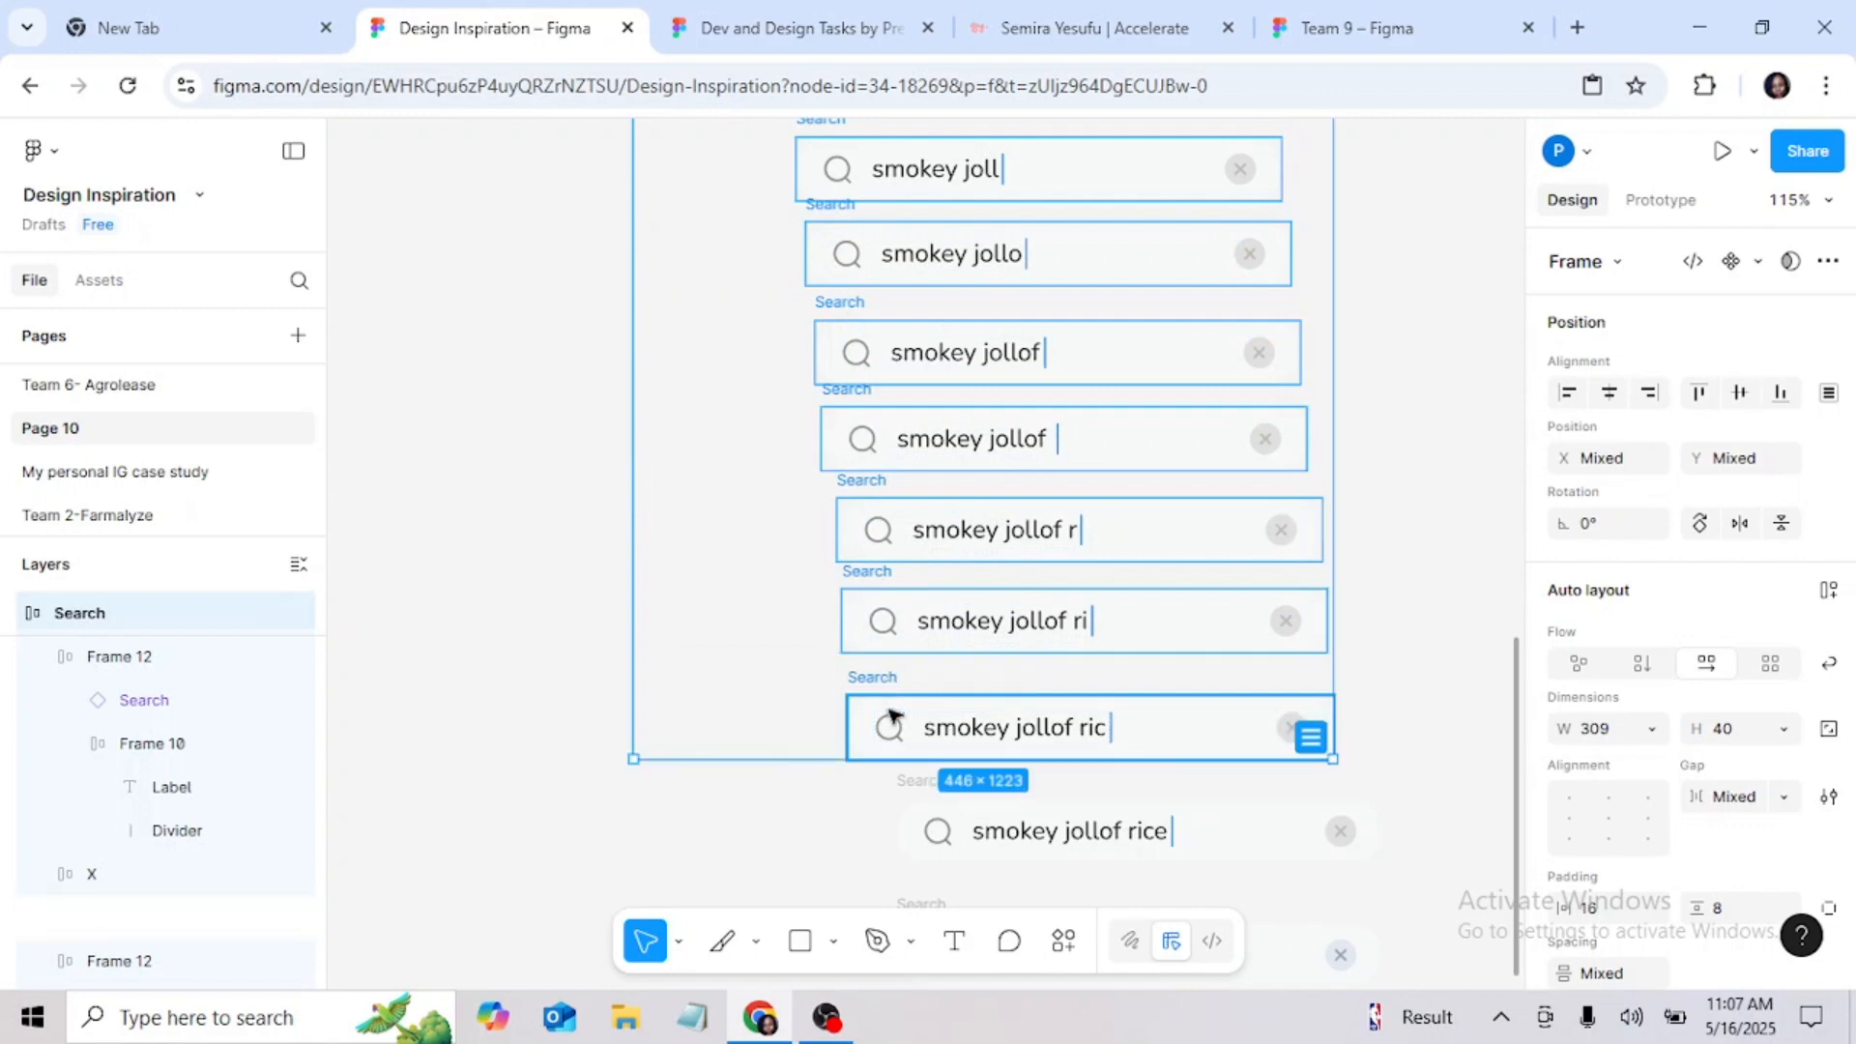
pyautogui.keyDown('shift'); pyautogui.click(919, 774); pyautogui.keyUp('shift')
pyautogui.scroll(-3, 920, 619)
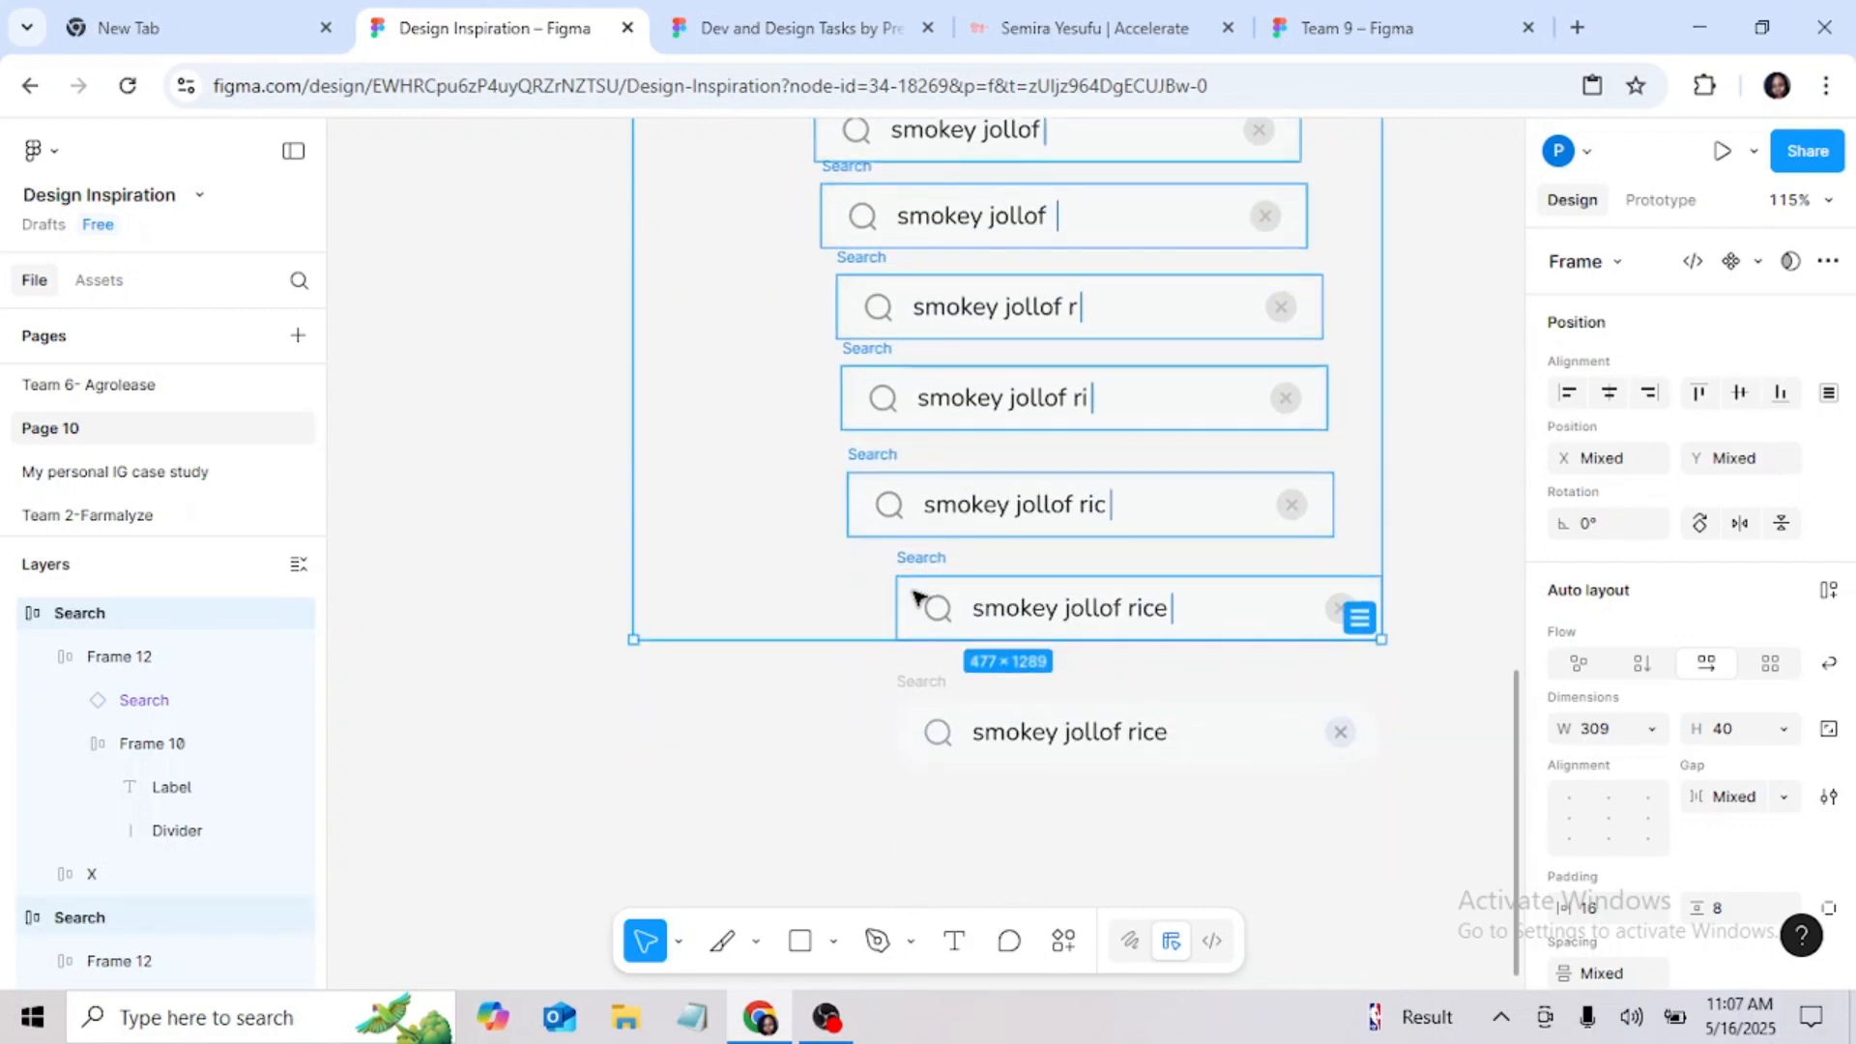
pyautogui.keyDown('shift'); pyautogui.click(919, 684); pyautogui.keyUp('shift')
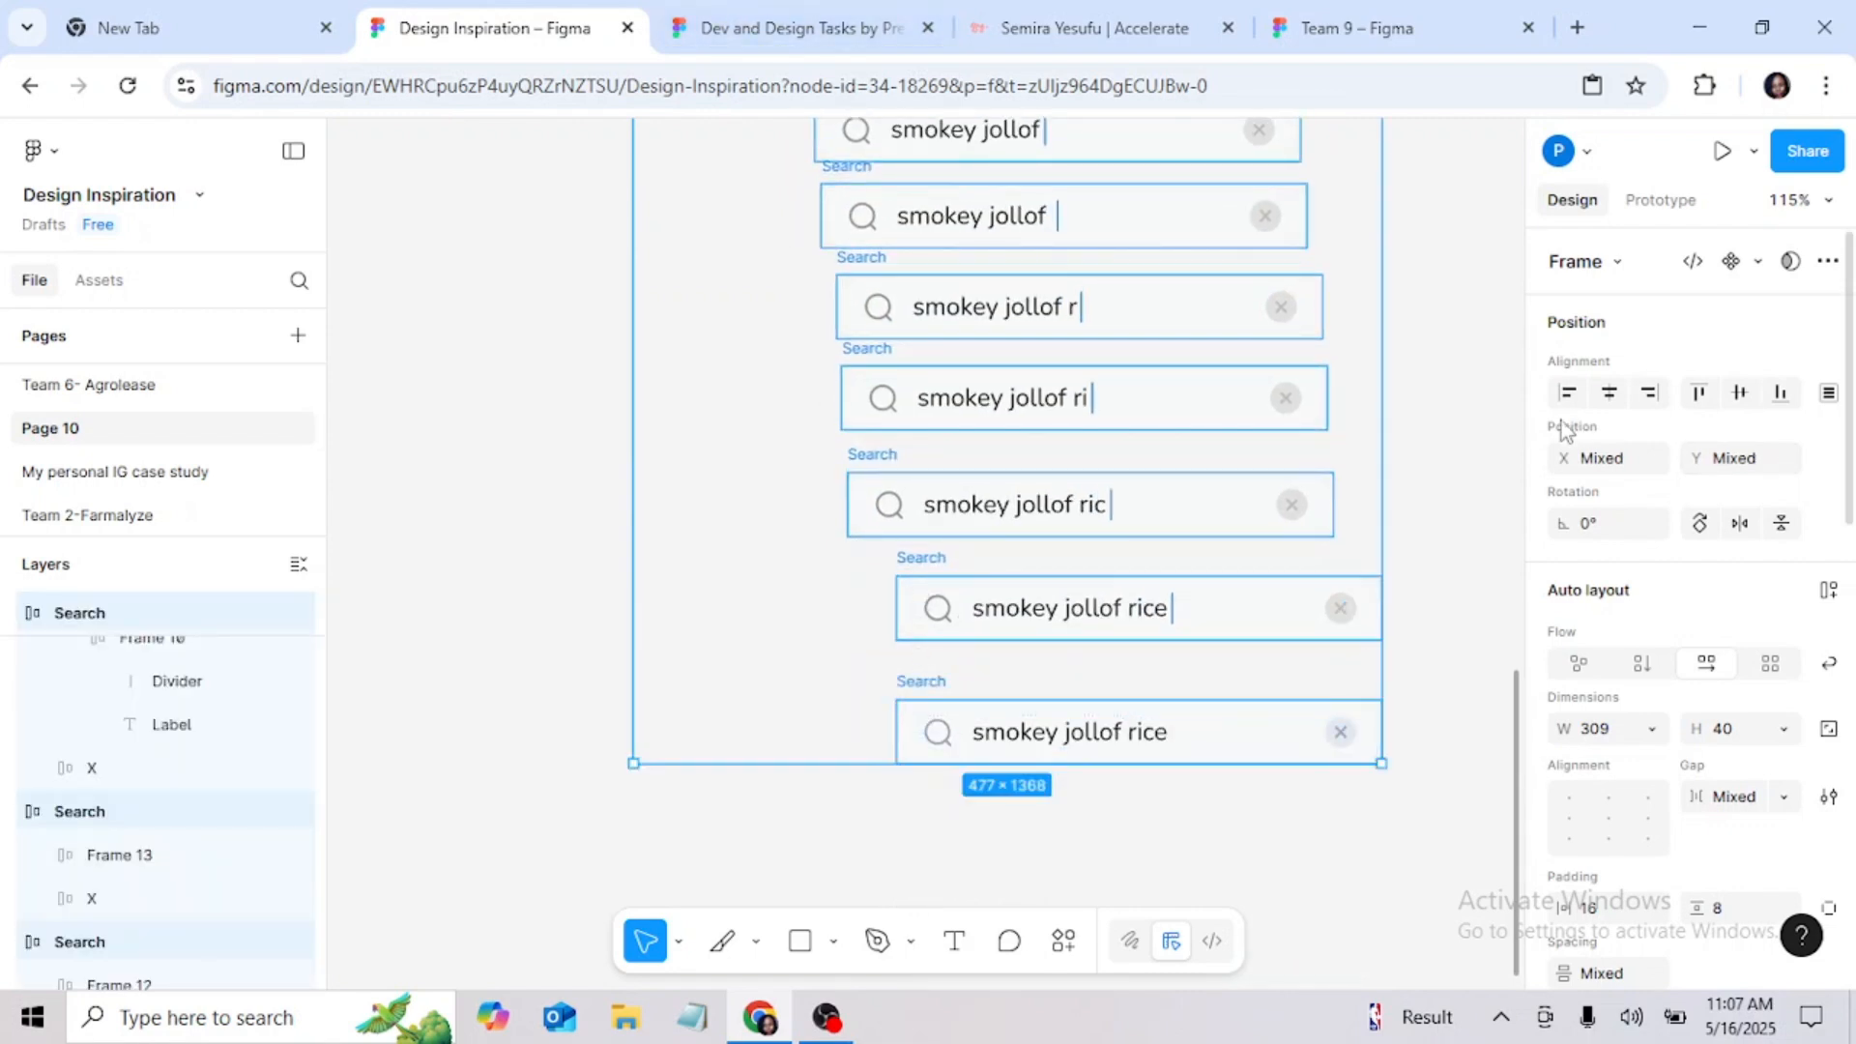
pyautogui.click(1609, 395)
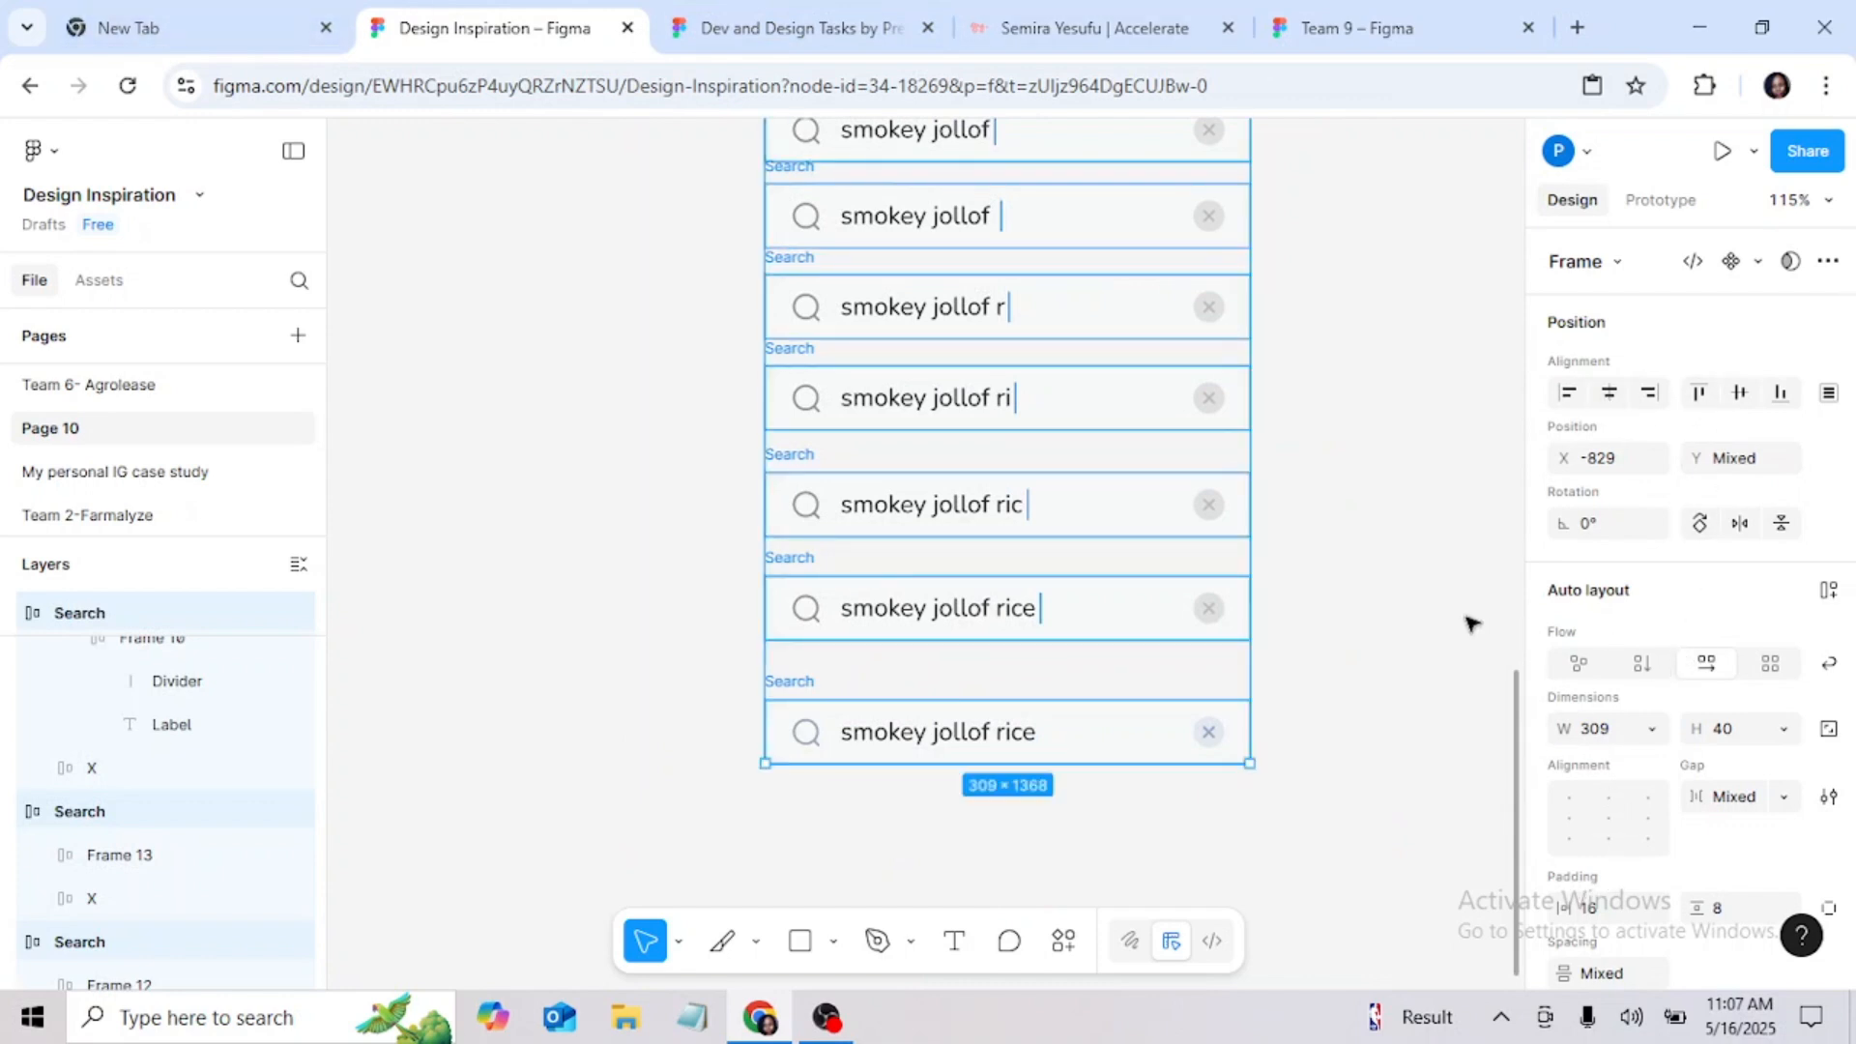
# Step: Wrap the aligned search bars in one vertical auto layout frame and check the even spacing up to the first bar
pyautogui.hotkey('shift', 'a')
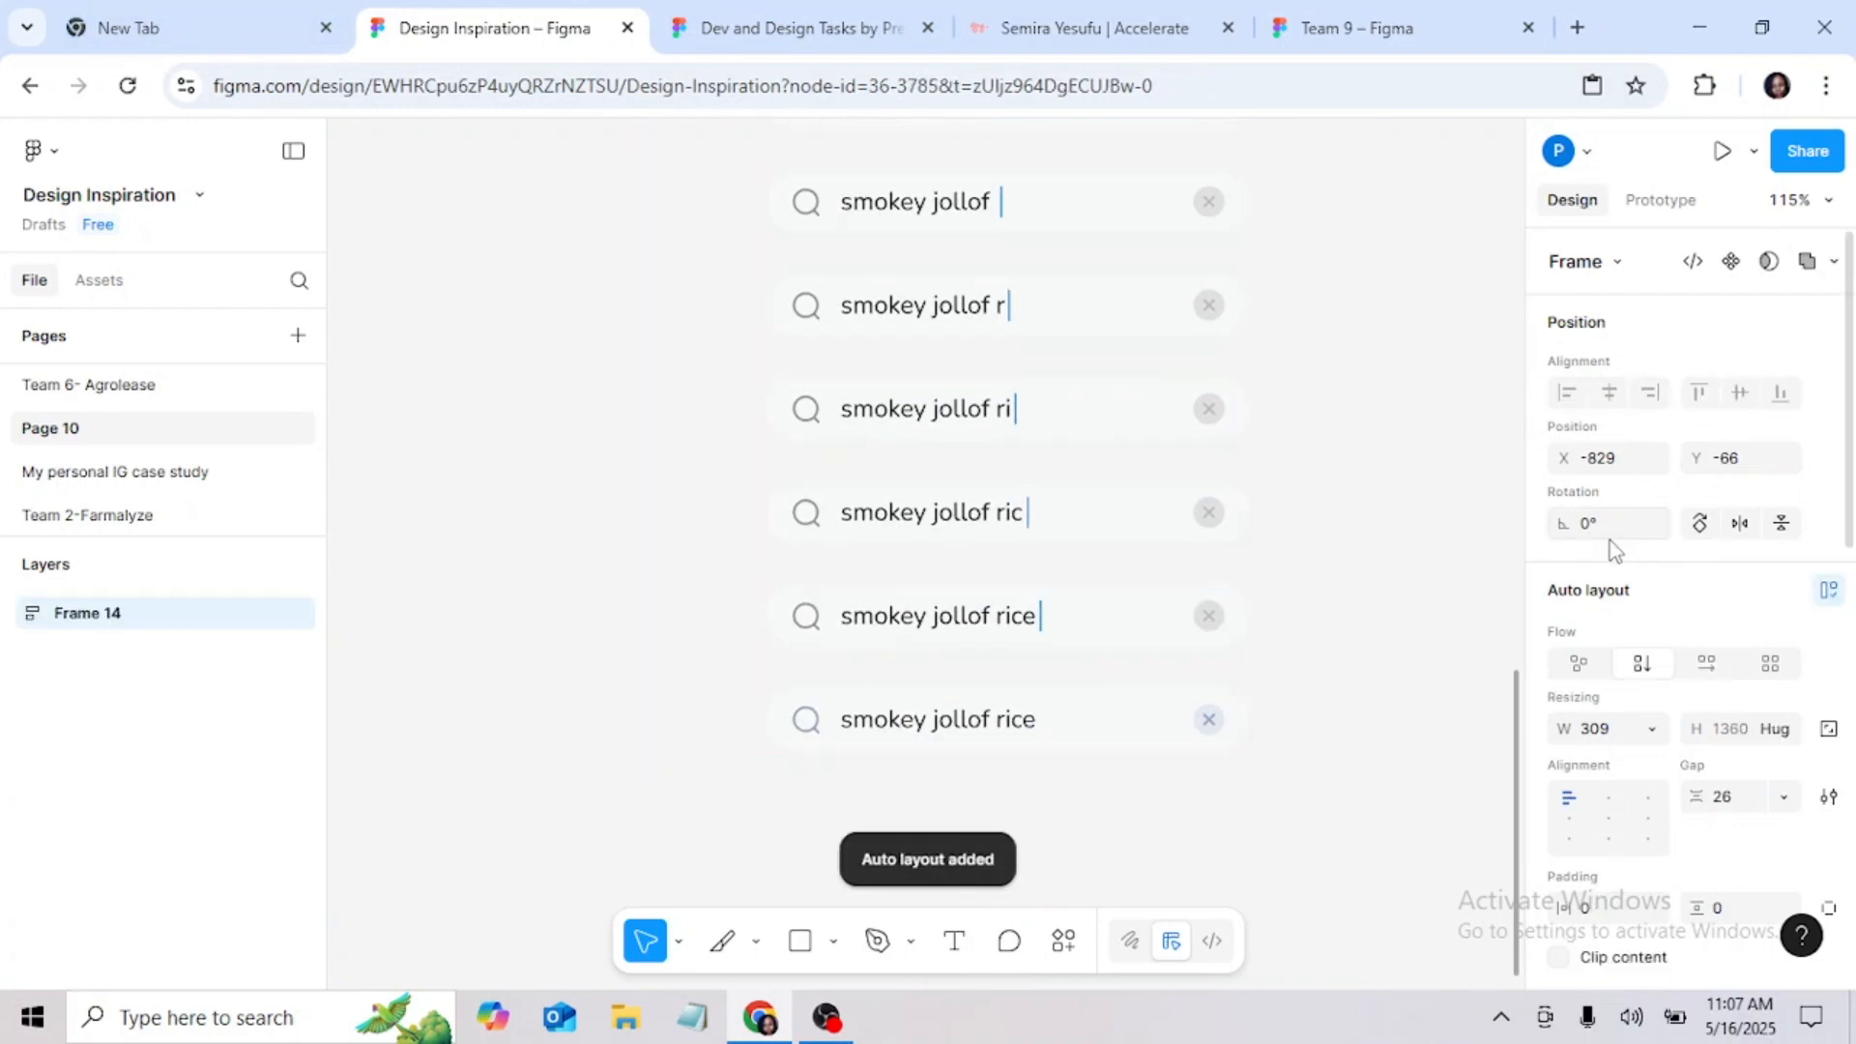
pyautogui.scroll(8, 1148, 319)
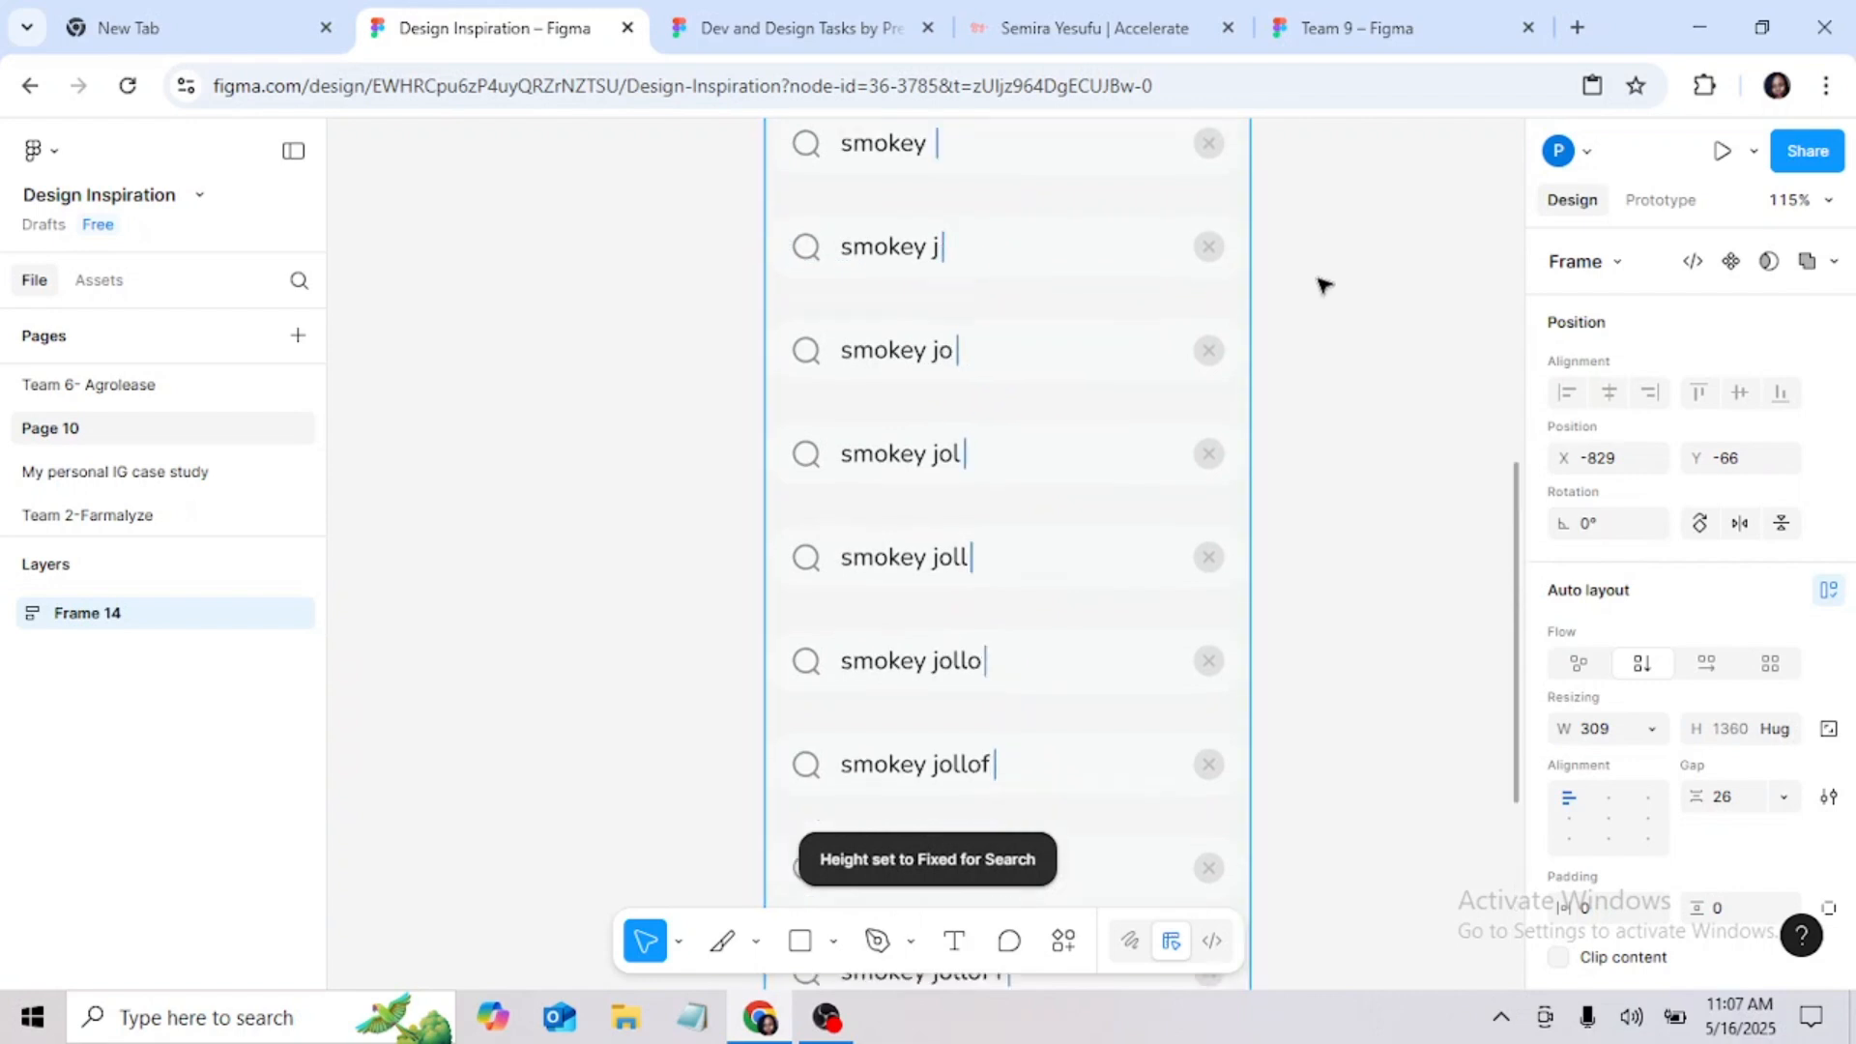
pyautogui.scroll(7, 1305, 281)
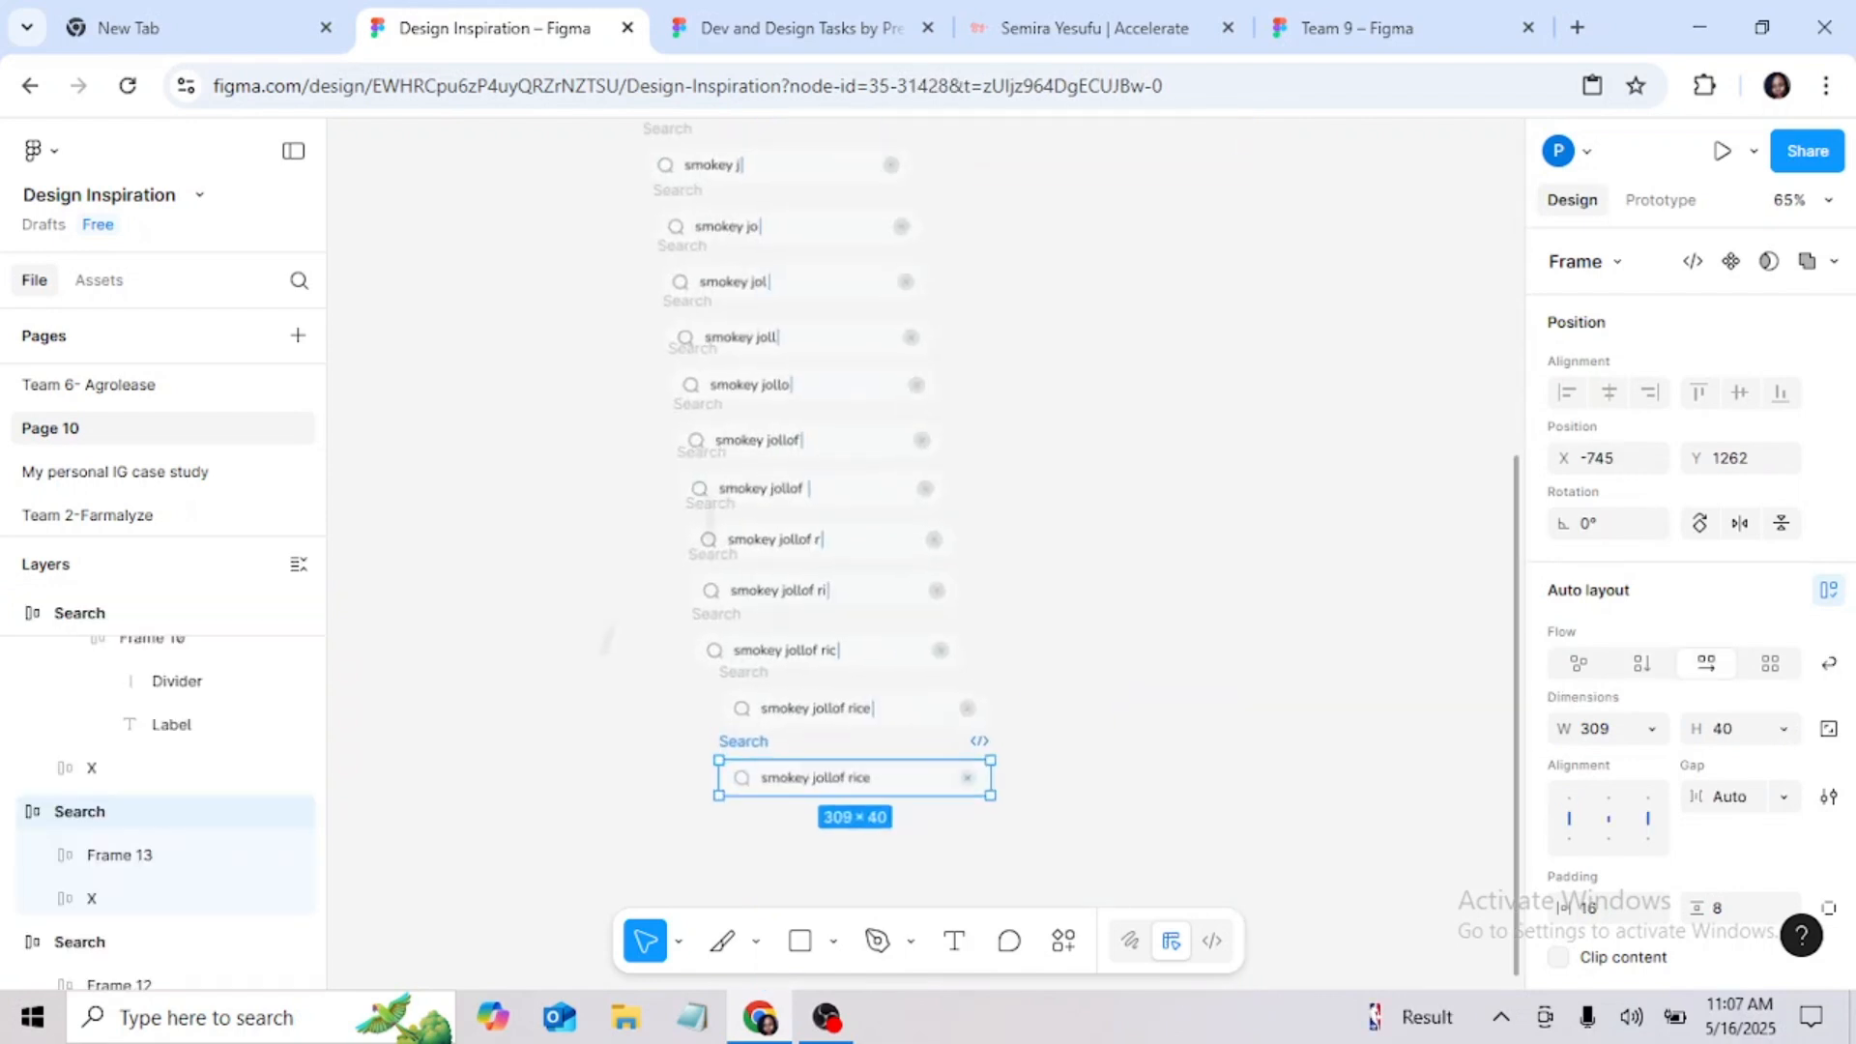
# Step: Remove the loose placeholder search bar that sits apart from the column of typed-text bars
pyautogui.scroll(-3, 925, 541)
pyautogui.scroll(3, 925, 542)
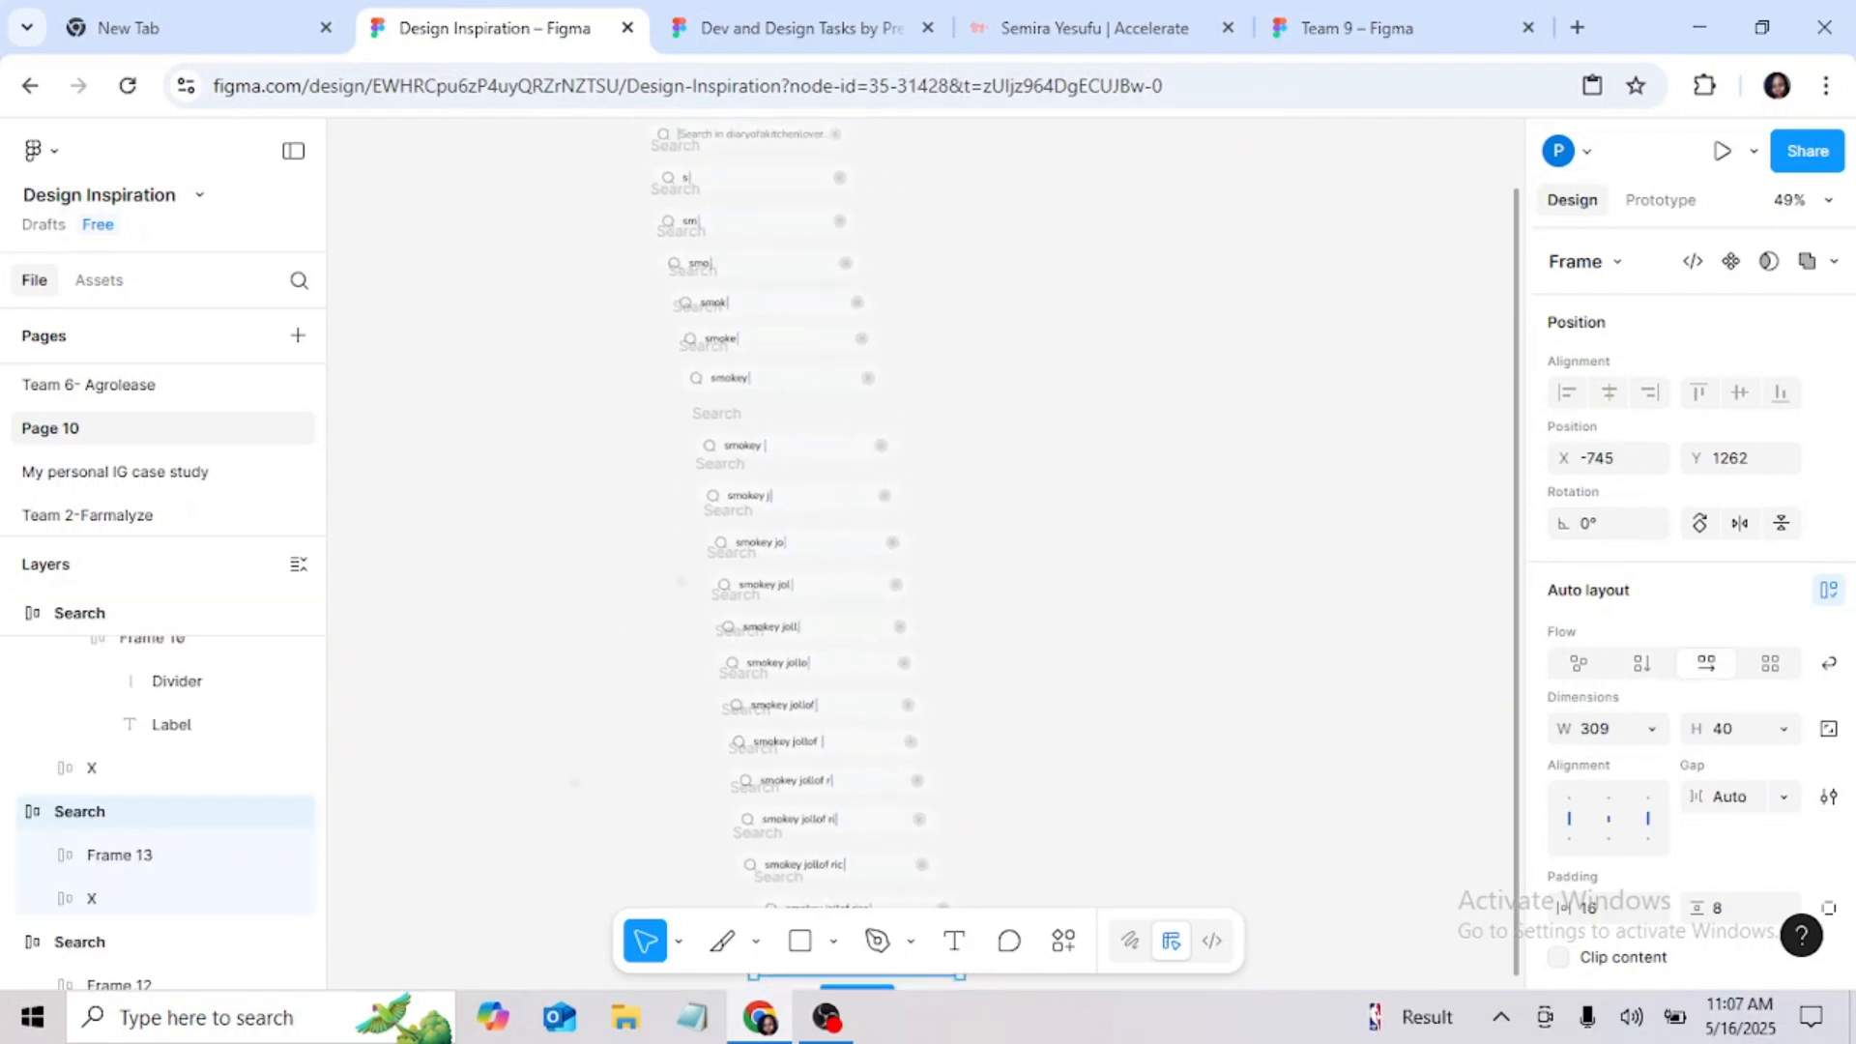
pyautogui.scroll(5, 621, 300)
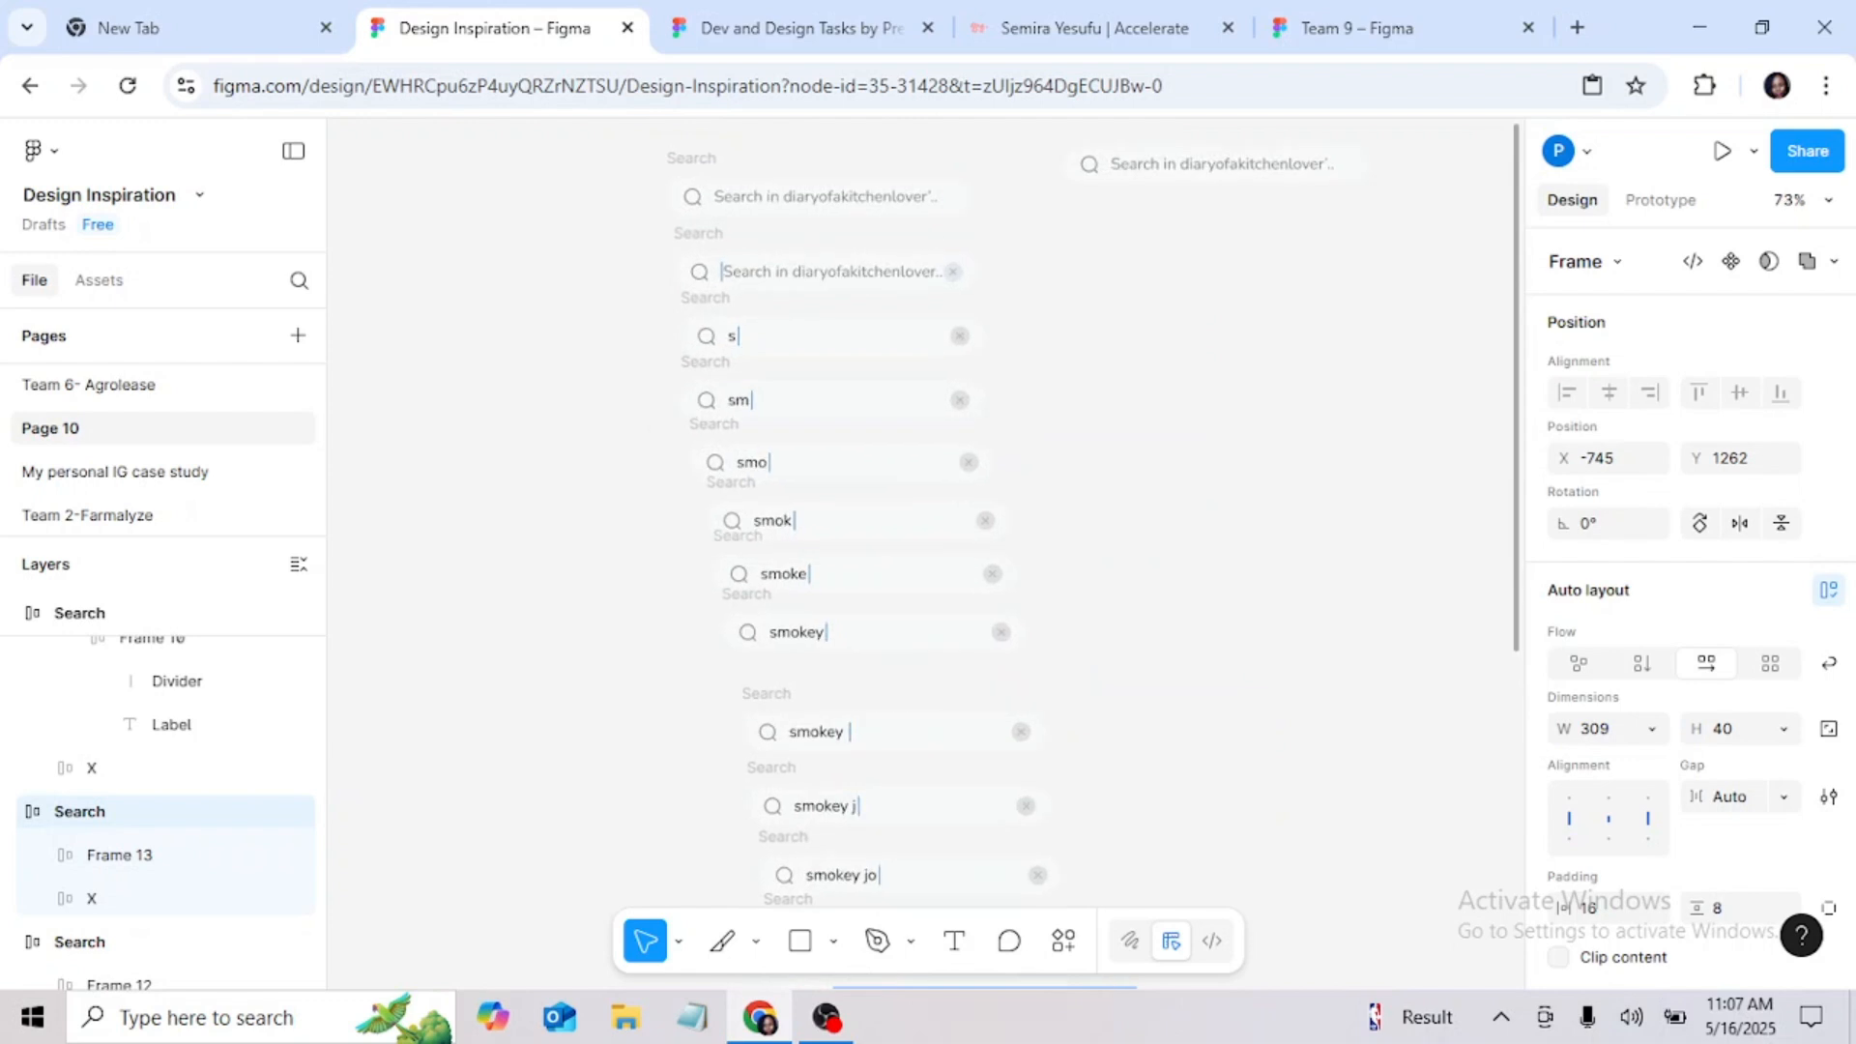
pyautogui.click(1121, 169)
pyautogui.press('Delete')
# Step: Move the first placeholder search bar up to Y -66 and the second one, with the cursor, to X -908, Y 12
pyautogui.scroll(1, 1015, 353)
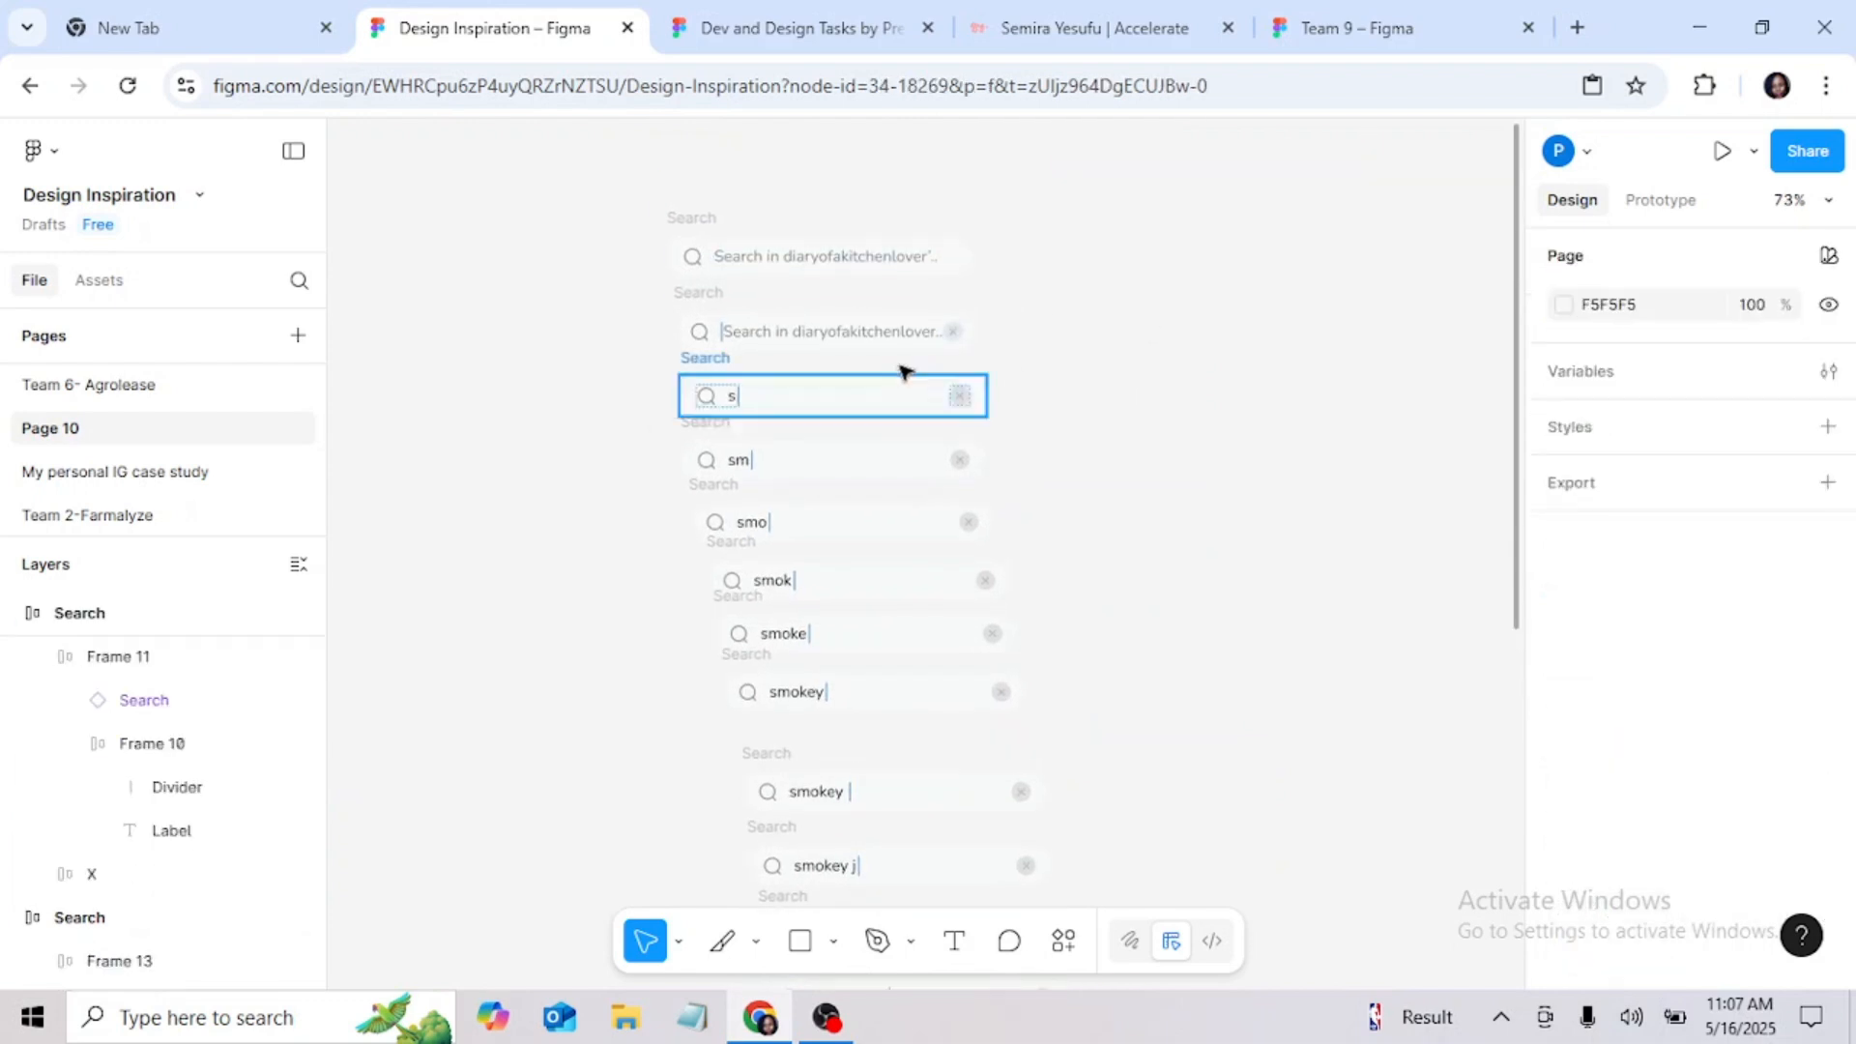
pyautogui.click(711, 217)
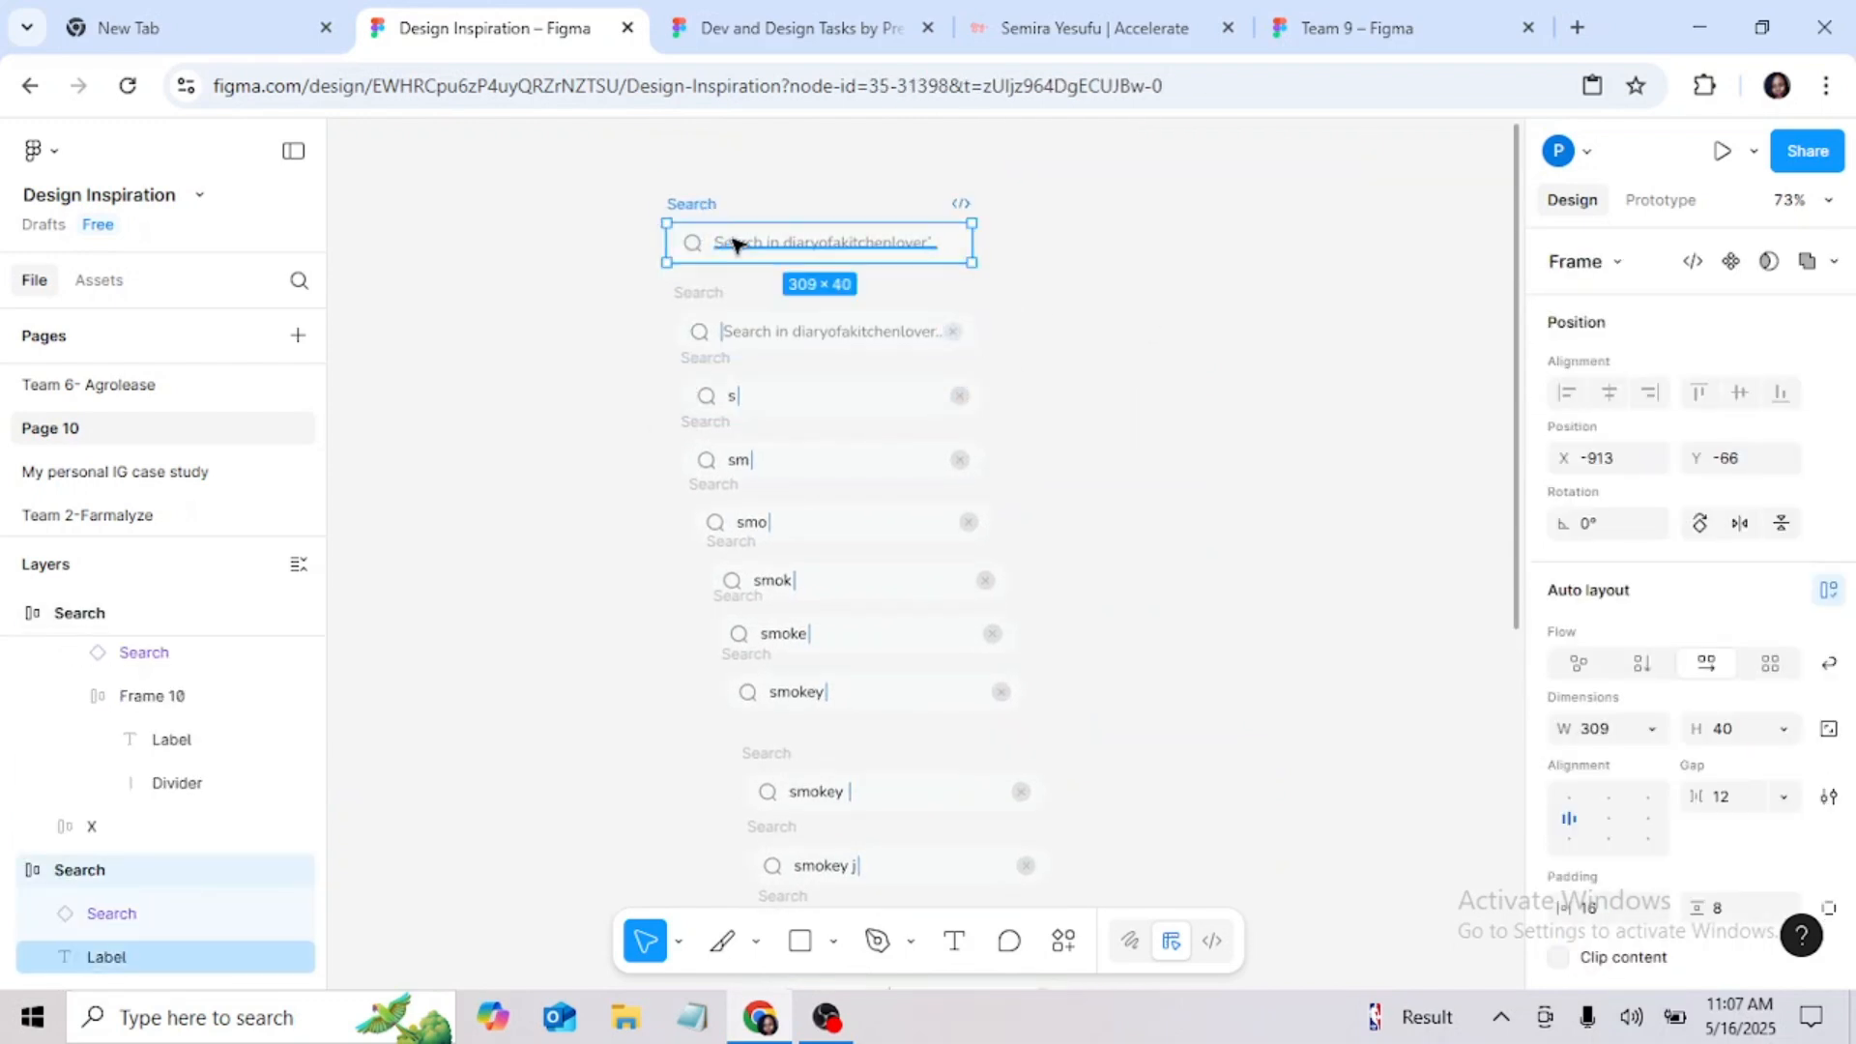
pyautogui.scroll(4, 735, 231)
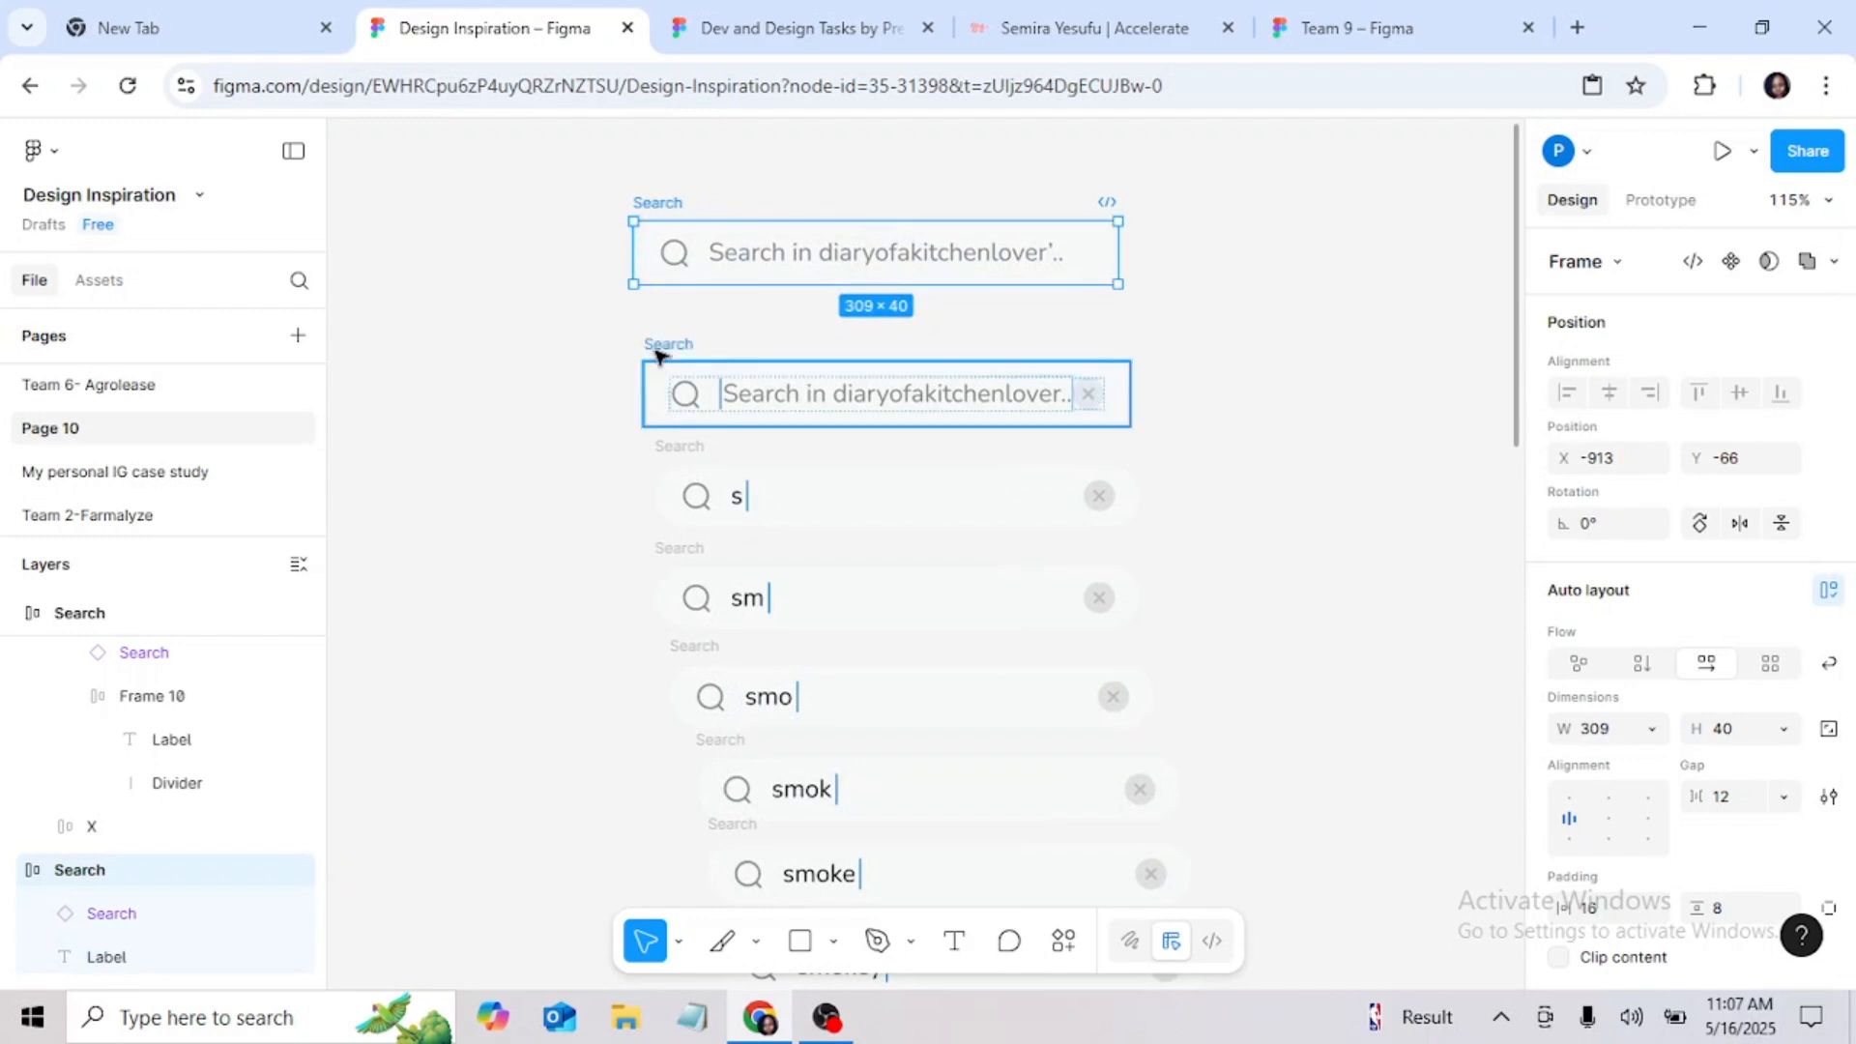
pyautogui.moveTo(665, 343); pyautogui.dragTo(664, 325)
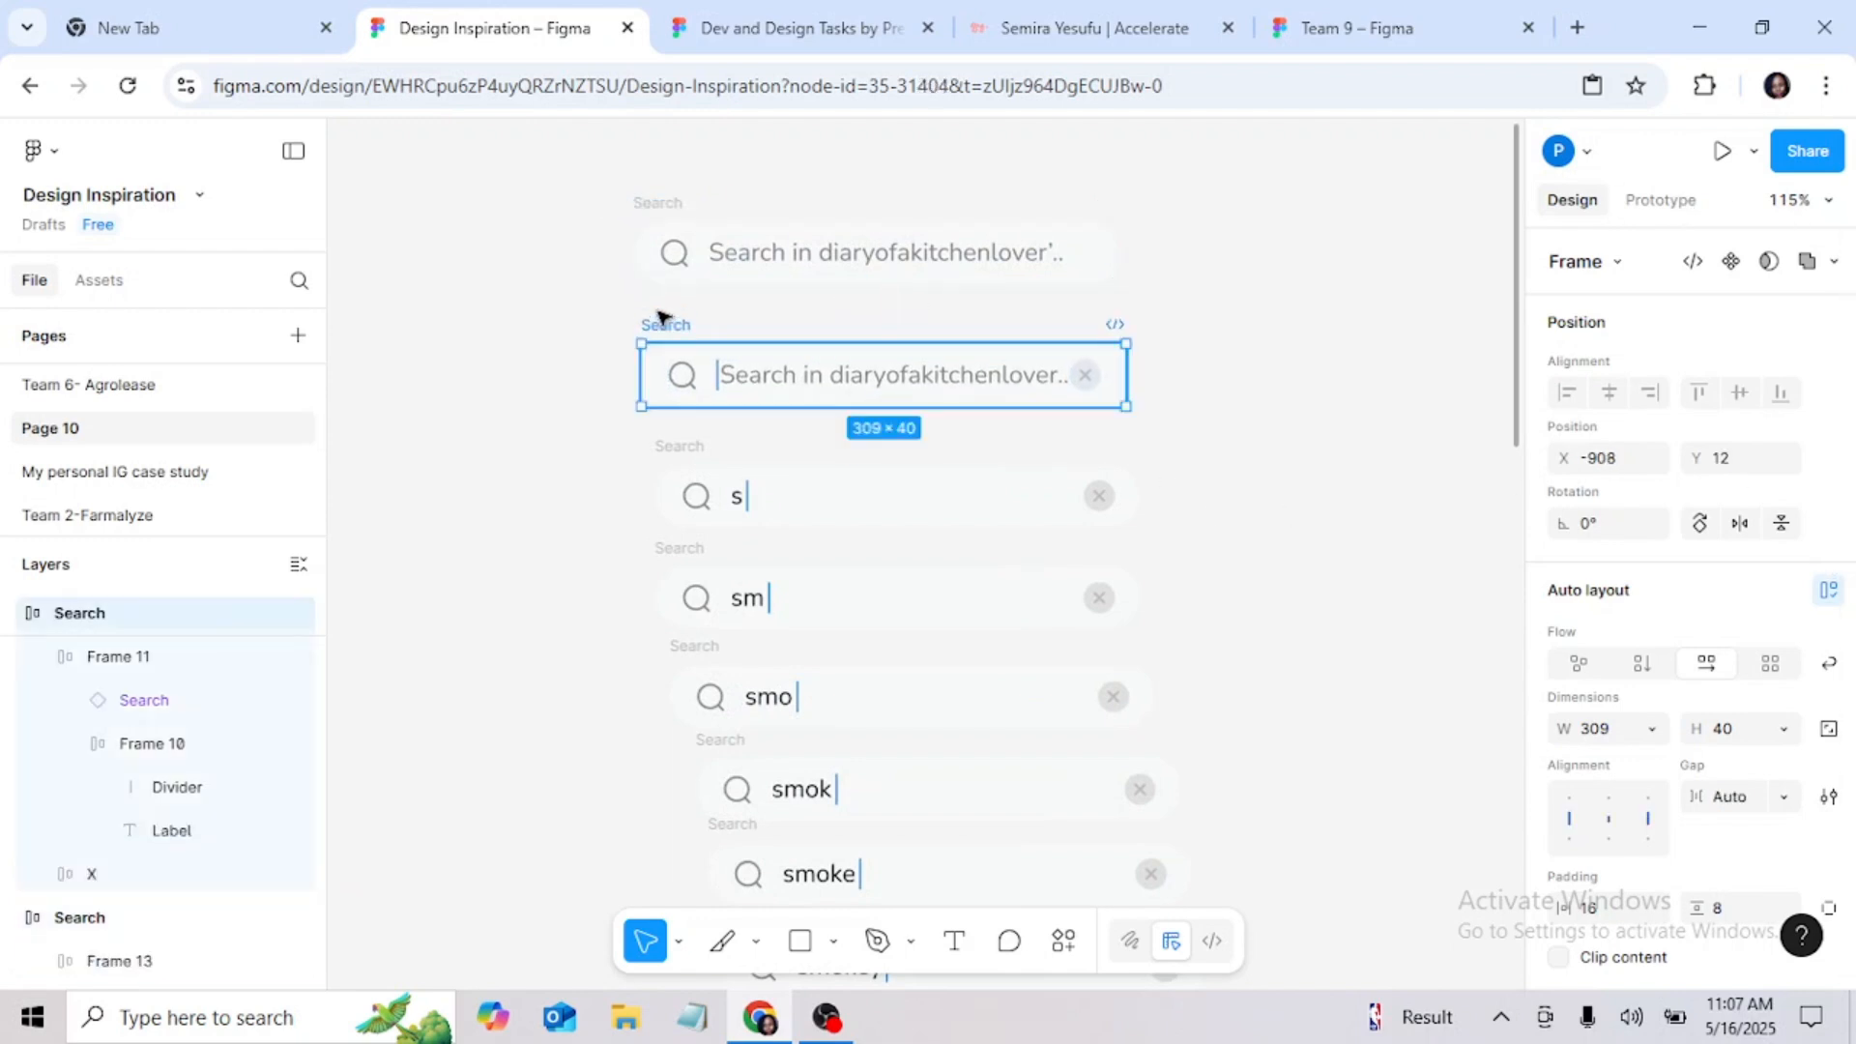
# Step: Select all the search bars from the first placeholder bar down to the cursorless "smokey jollof rice" bar and align their horizontal centers
pyautogui.click(677, 235)
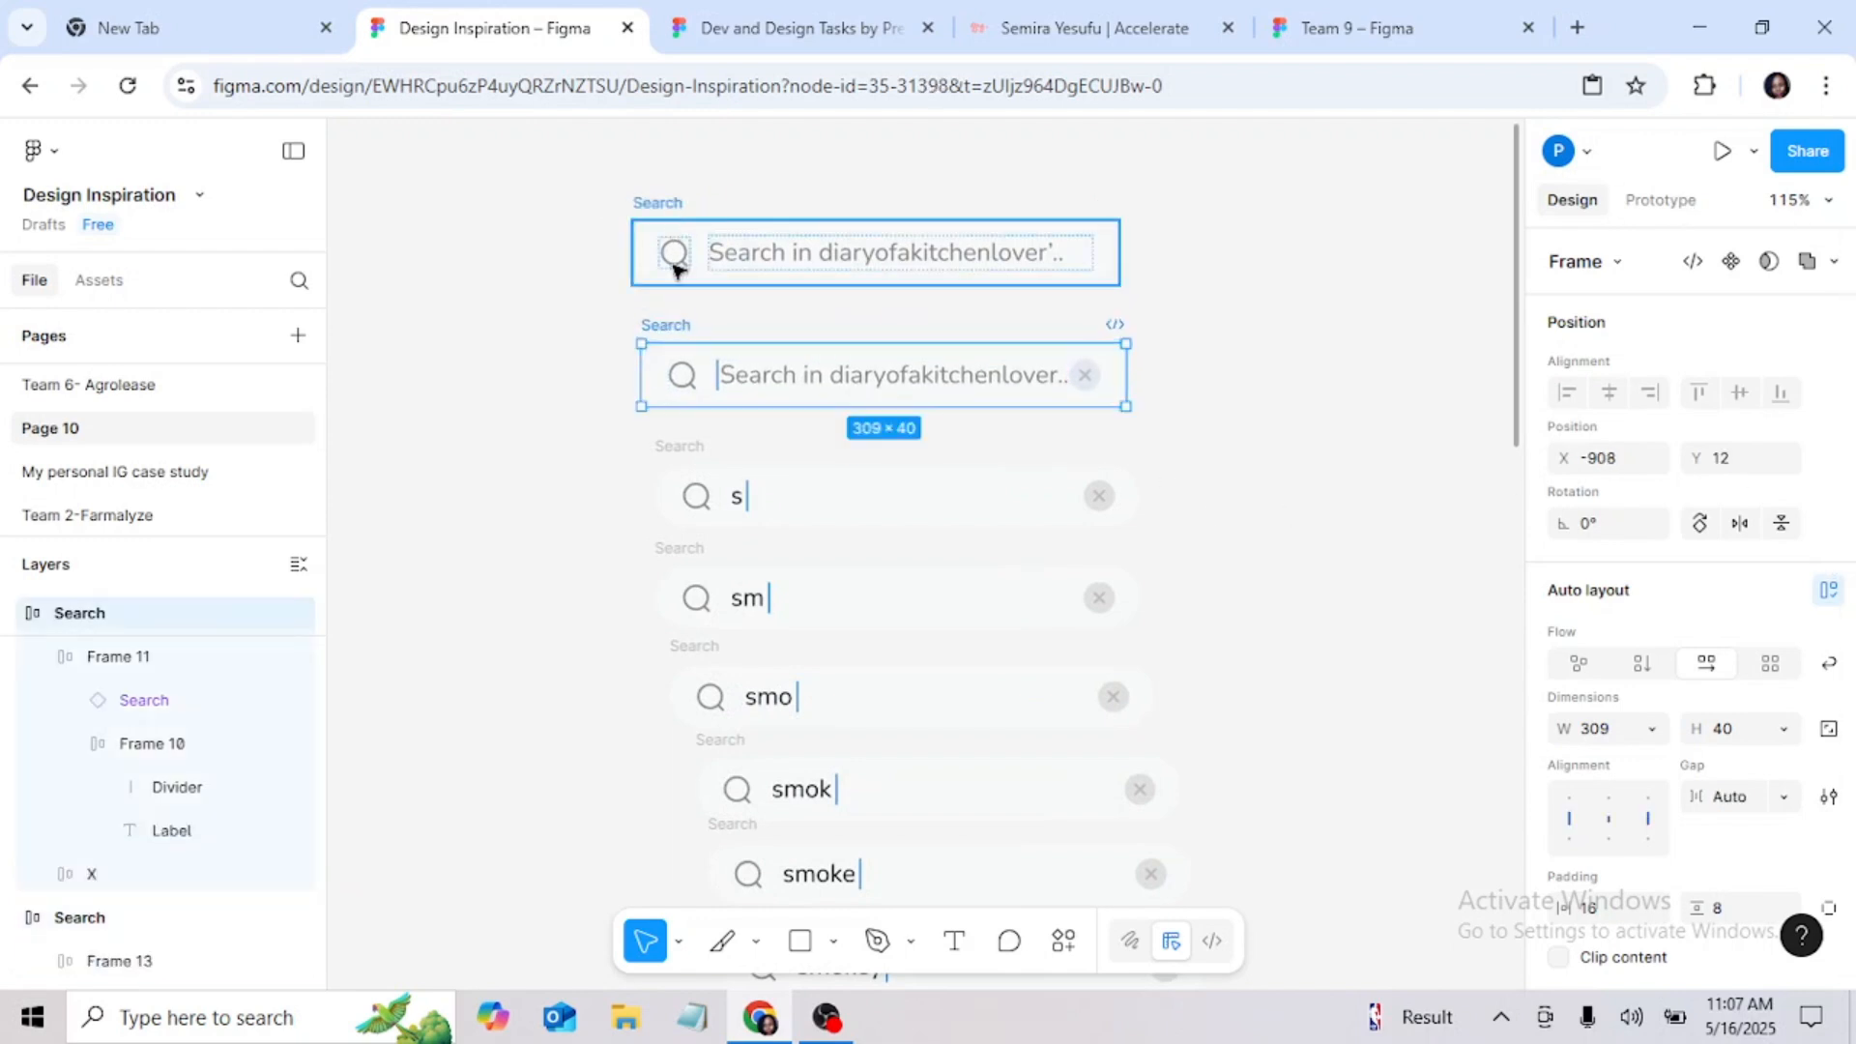
pyautogui.keyDown('shift'); pyautogui.click(674, 330); pyautogui.keyUp('shift')
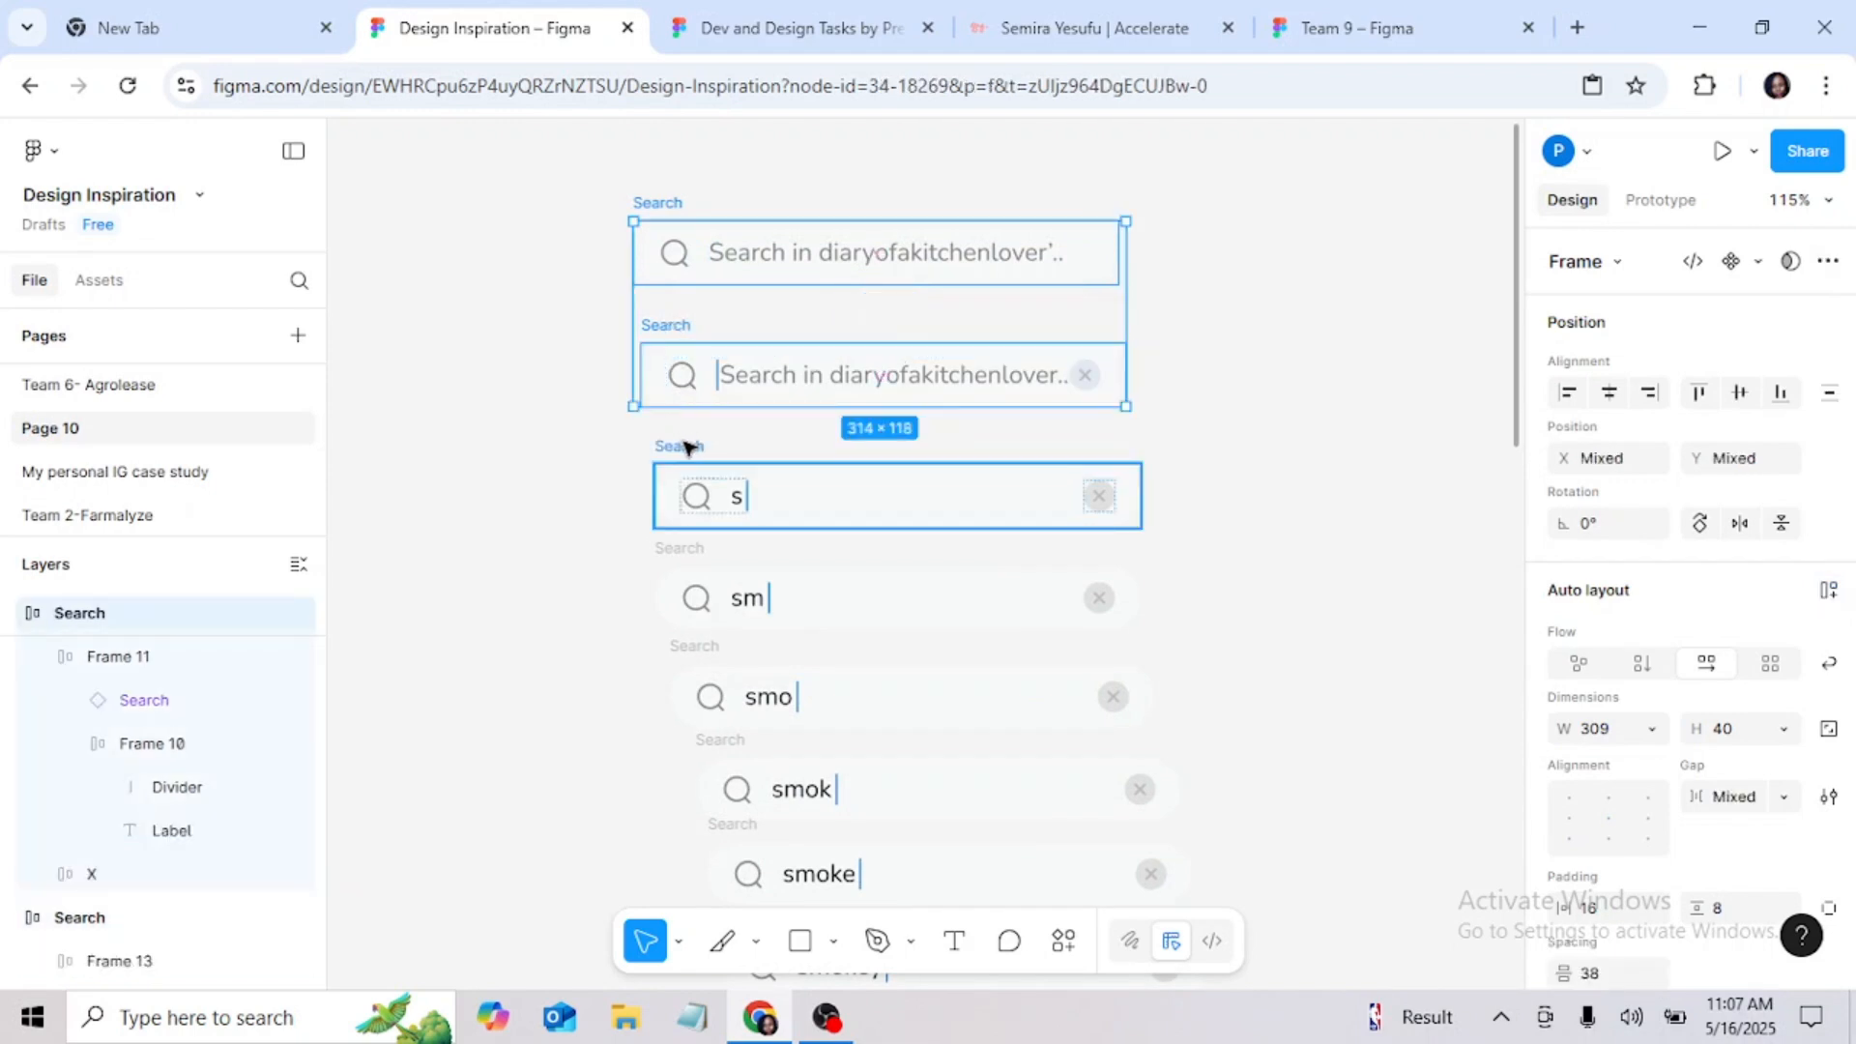
pyautogui.keyDown('shift'); pyautogui.click(688, 446); pyautogui.keyUp('shift')
pyautogui.keyDown('shift'); pyautogui.click(750, 546); pyautogui.keyUp('shift')
pyautogui.scroll(-3, 750, 542)
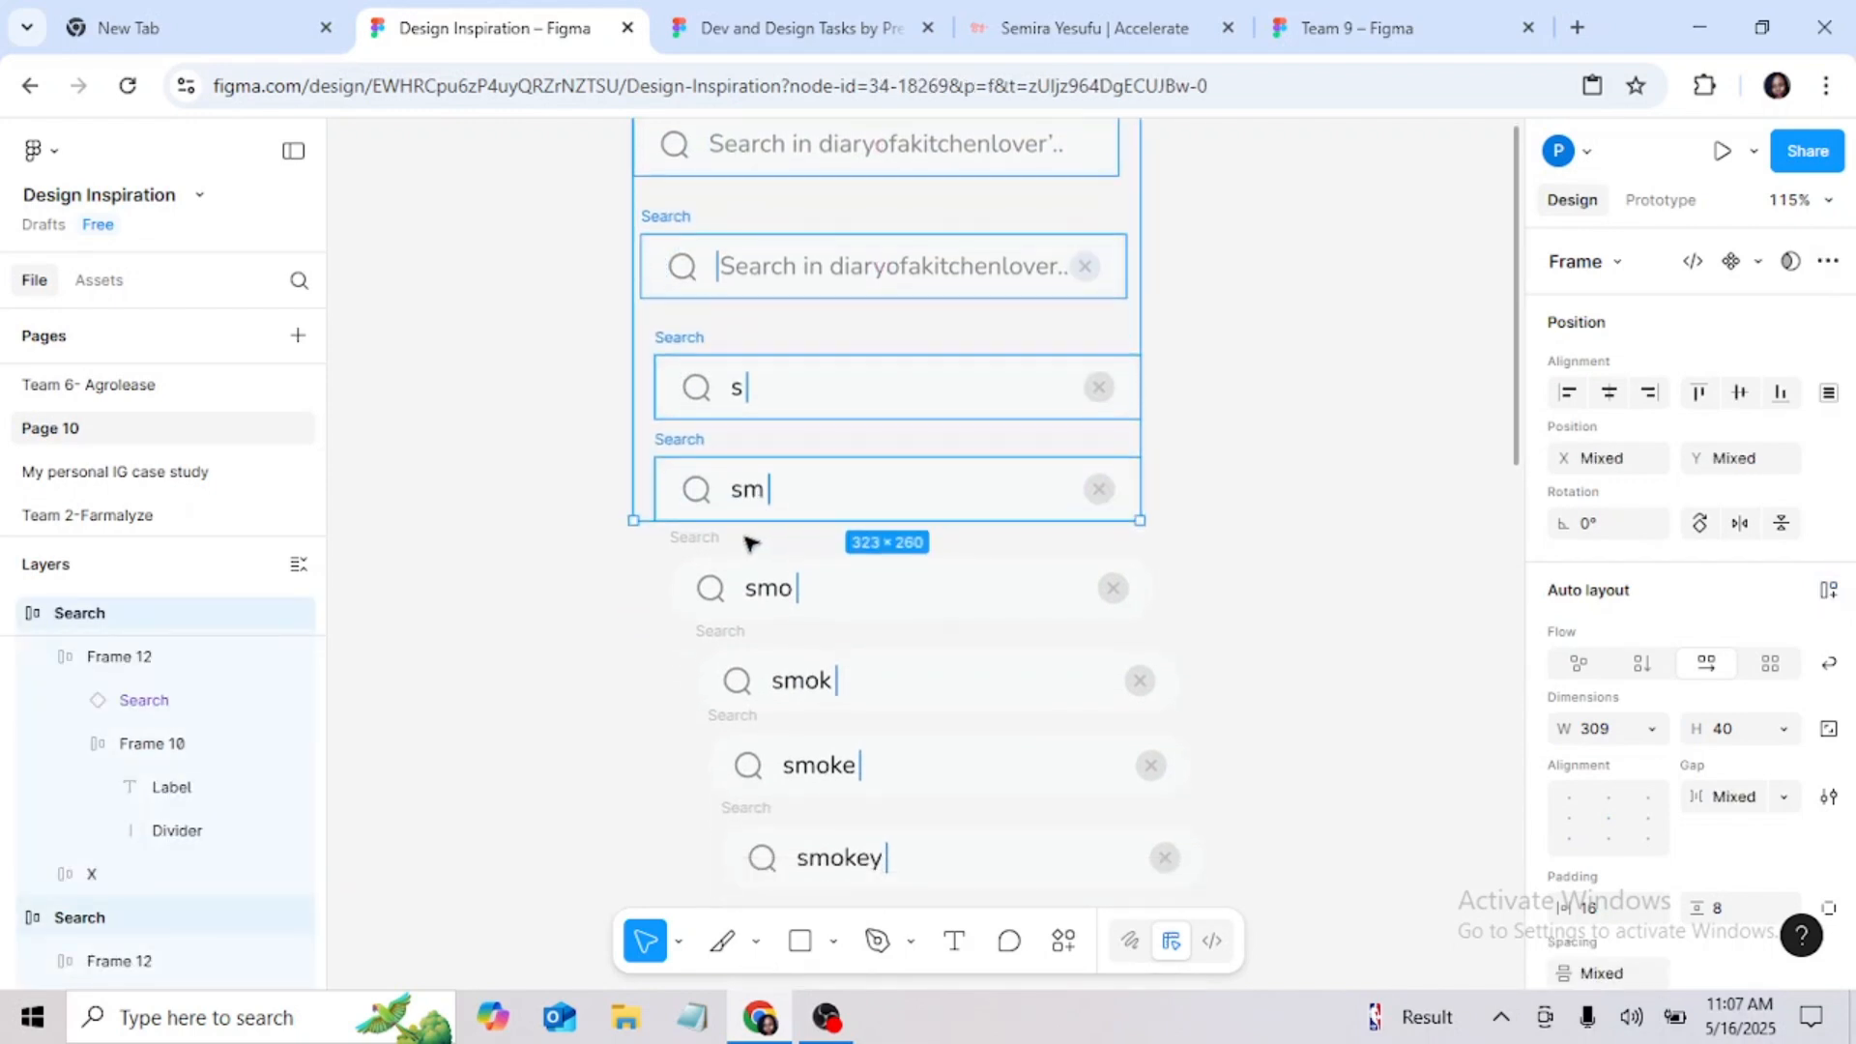
pyautogui.keyDown('shift'); pyautogui.click(712, 571); pyautogui.keyUp('shift')
pyautogui.keyDown('shift'); pyautogui.click(726, 629); pyautogui.keyUp('shift')
pyautogui.scroll(-3, 730, 657)
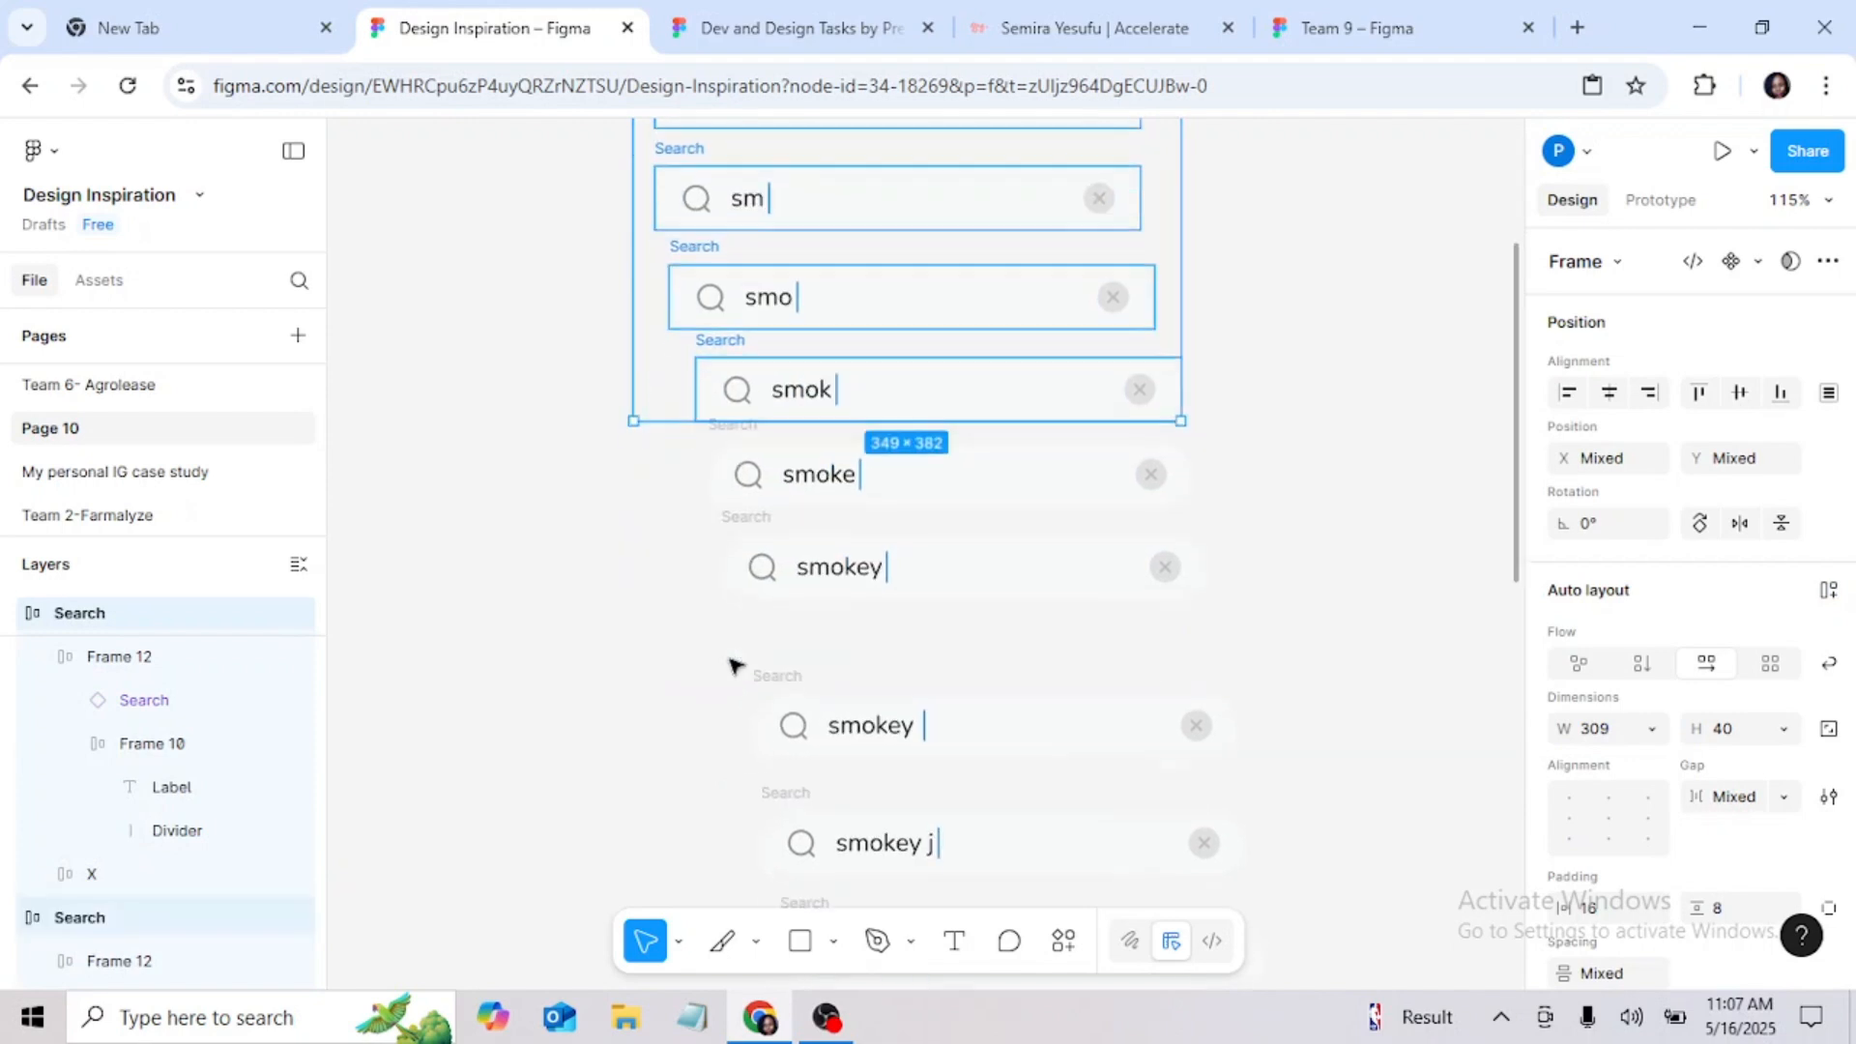
pyautogui.keyDown('shift'); pyautogui.click(731, 428); pyautogui.keyUp('shift')
pyautogui.keyDown('shift'); pyautogui.click(746, 508); pyautogui.keyUp('shift')
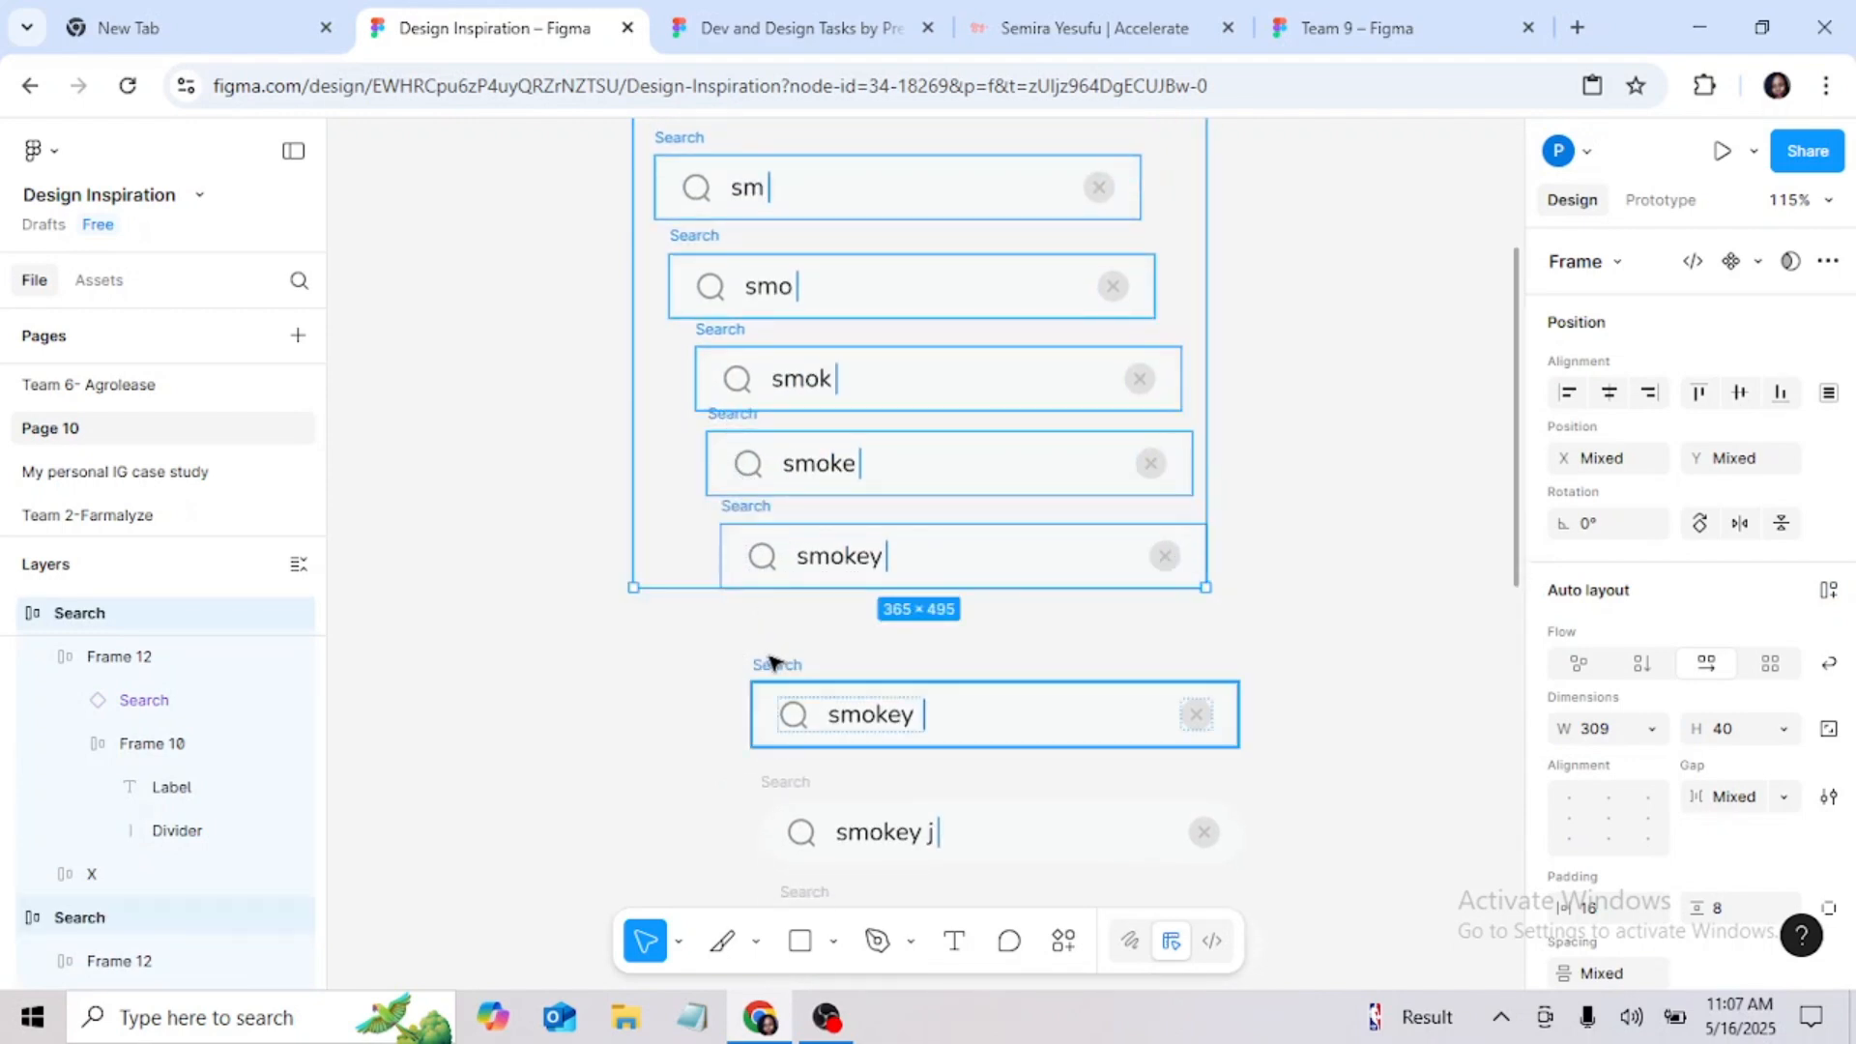
pyautogui.keyDown('shift'); pyautogui.click(770, 660); pyautogui.keyUp('shift')
pyautogui.scroll(-5, 799, 414)
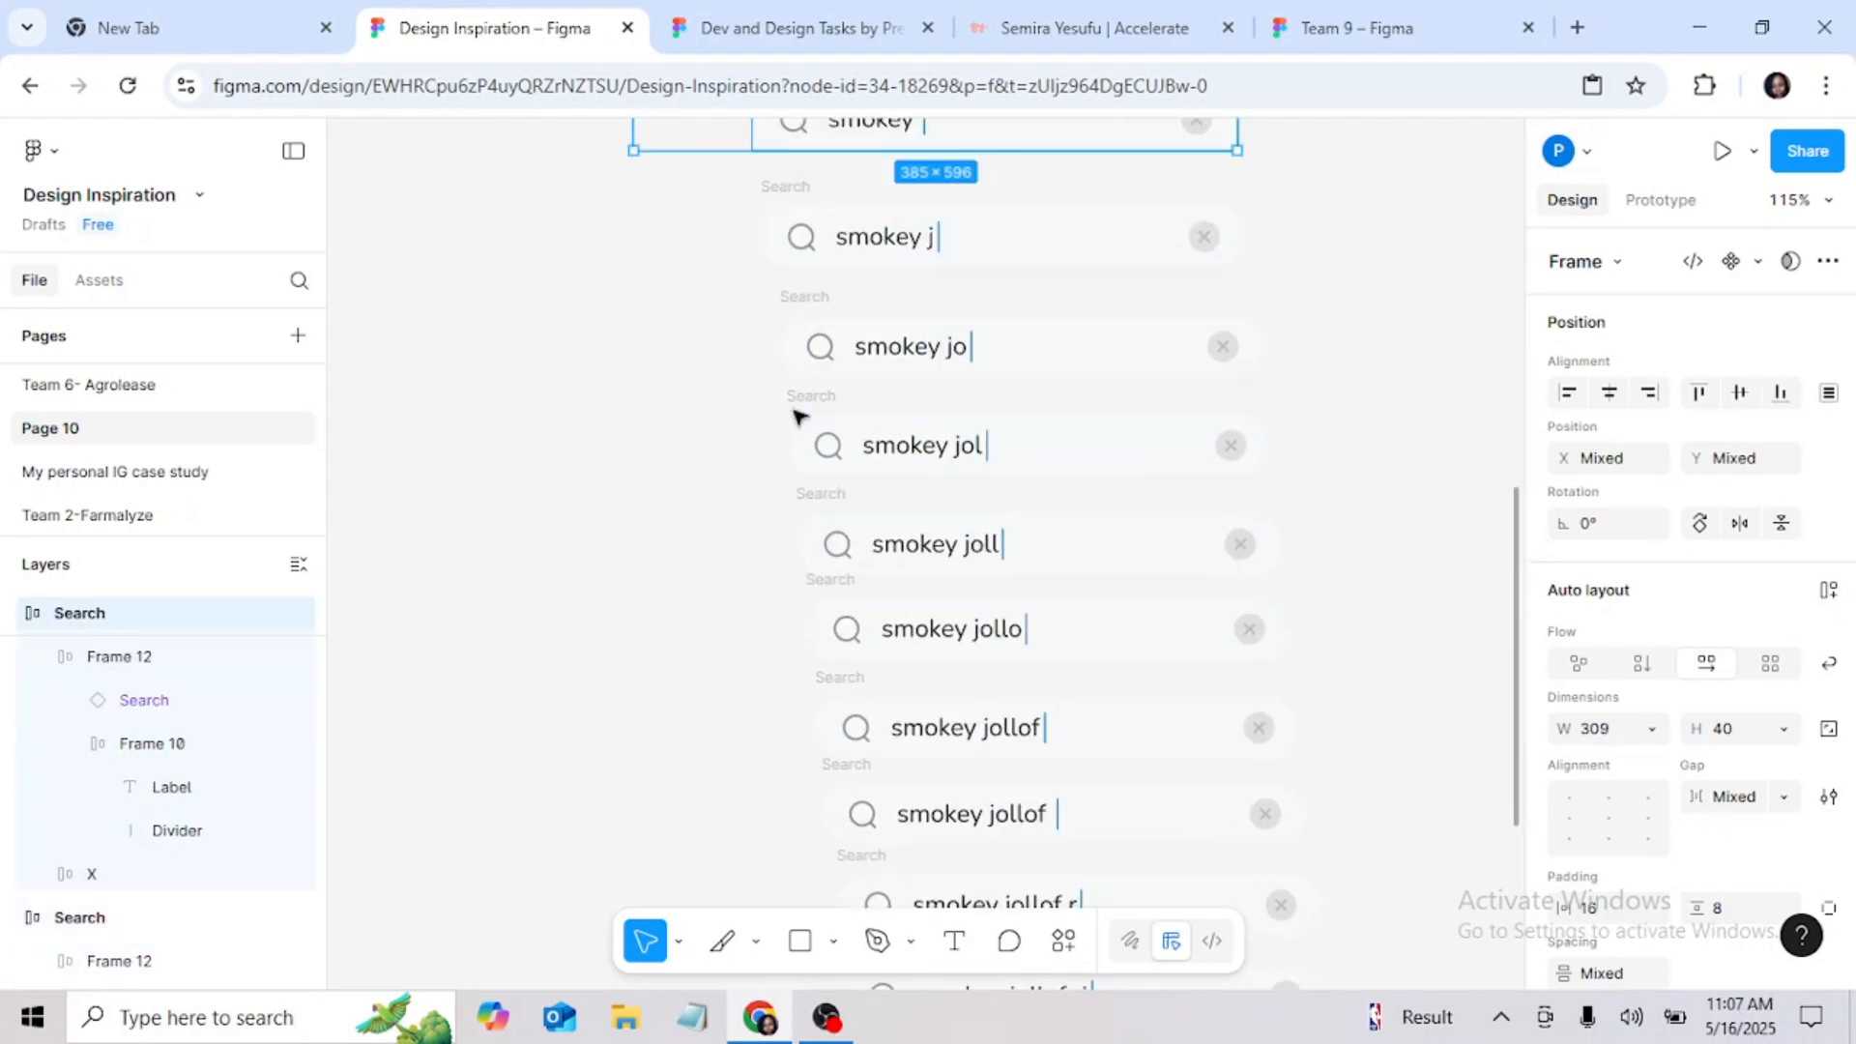
pyautogui.keyDown('shift'); pyautogui.click(793, 295); pyautogui.keyUp('shift')
pyautogui.keyDown('shift'); pyautogui.click(815, 411); pyautogui.keyUp('shift')
pyautogui.keyDown('shift'); pyautogui.click(831, 510); pyautogui.keyUp('shift')
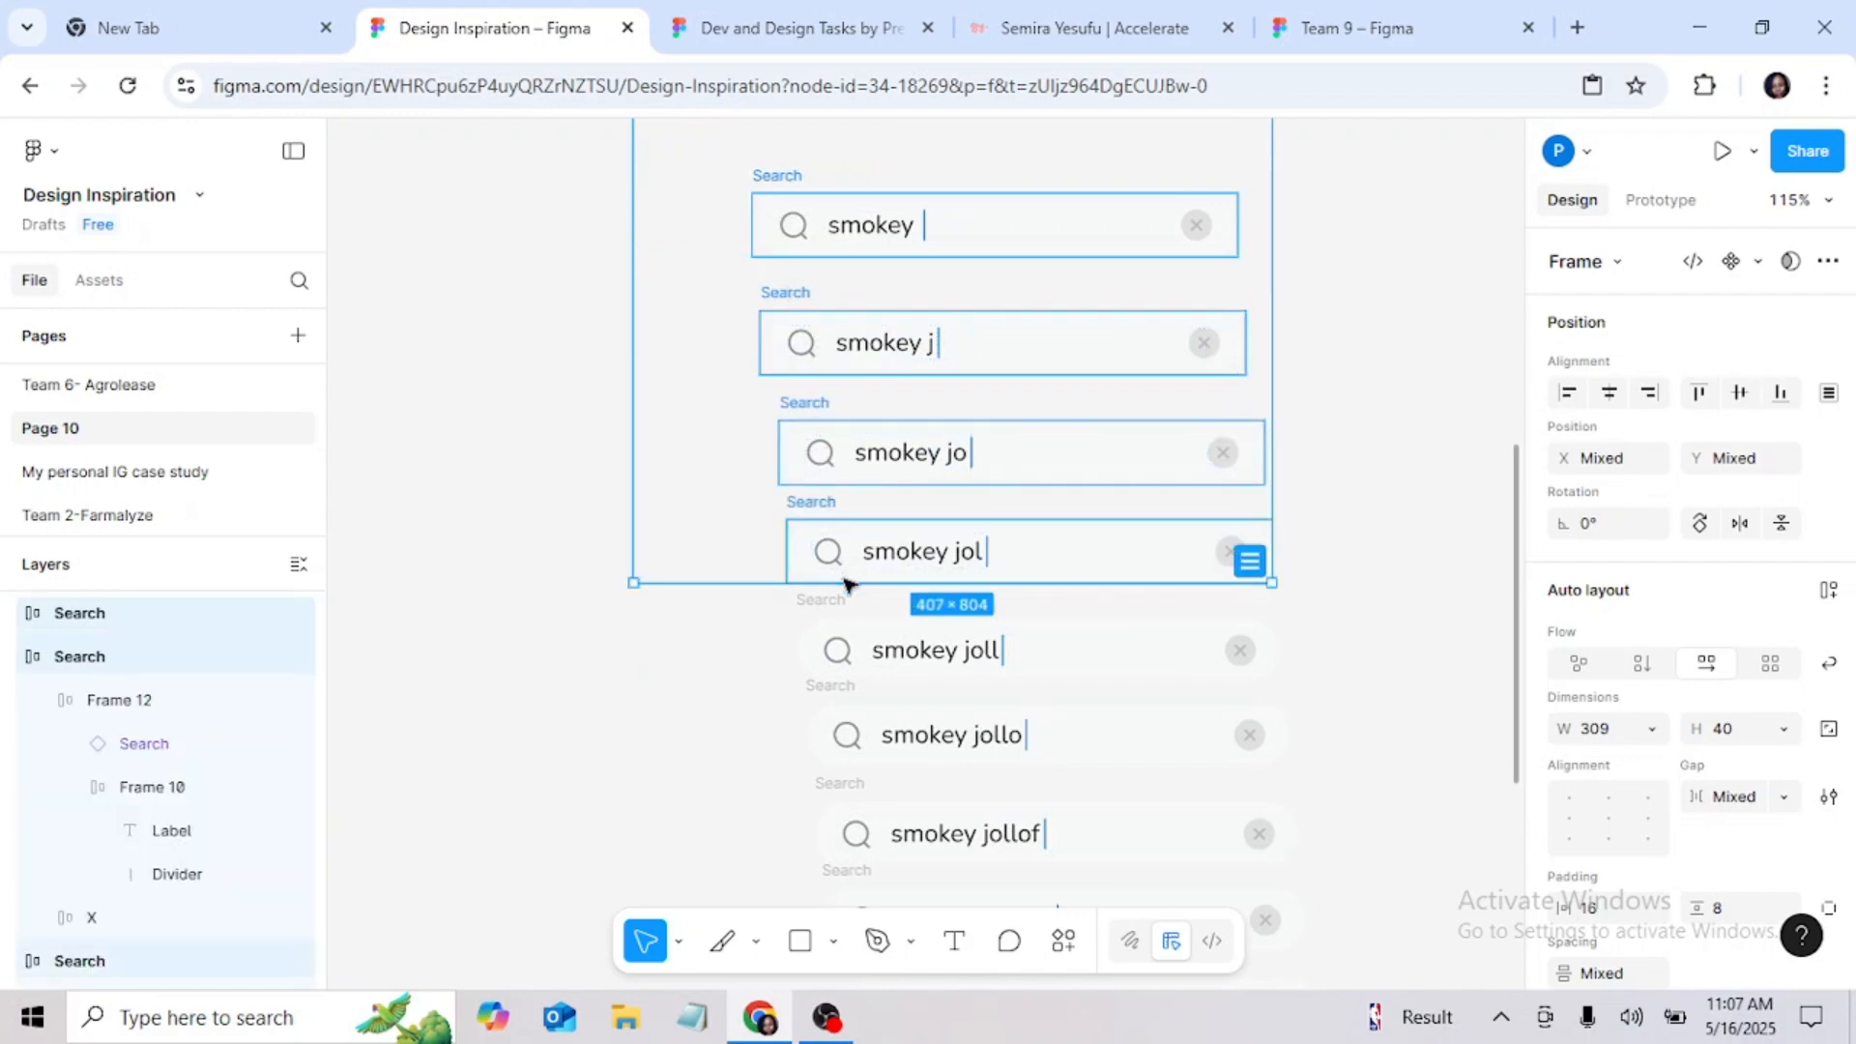
pyautogui.keyDown('shift'); pyautogui.click(843, 597); pyautogui.keyUp('shift')
pyautogui.scroll(-5, 839, 580)
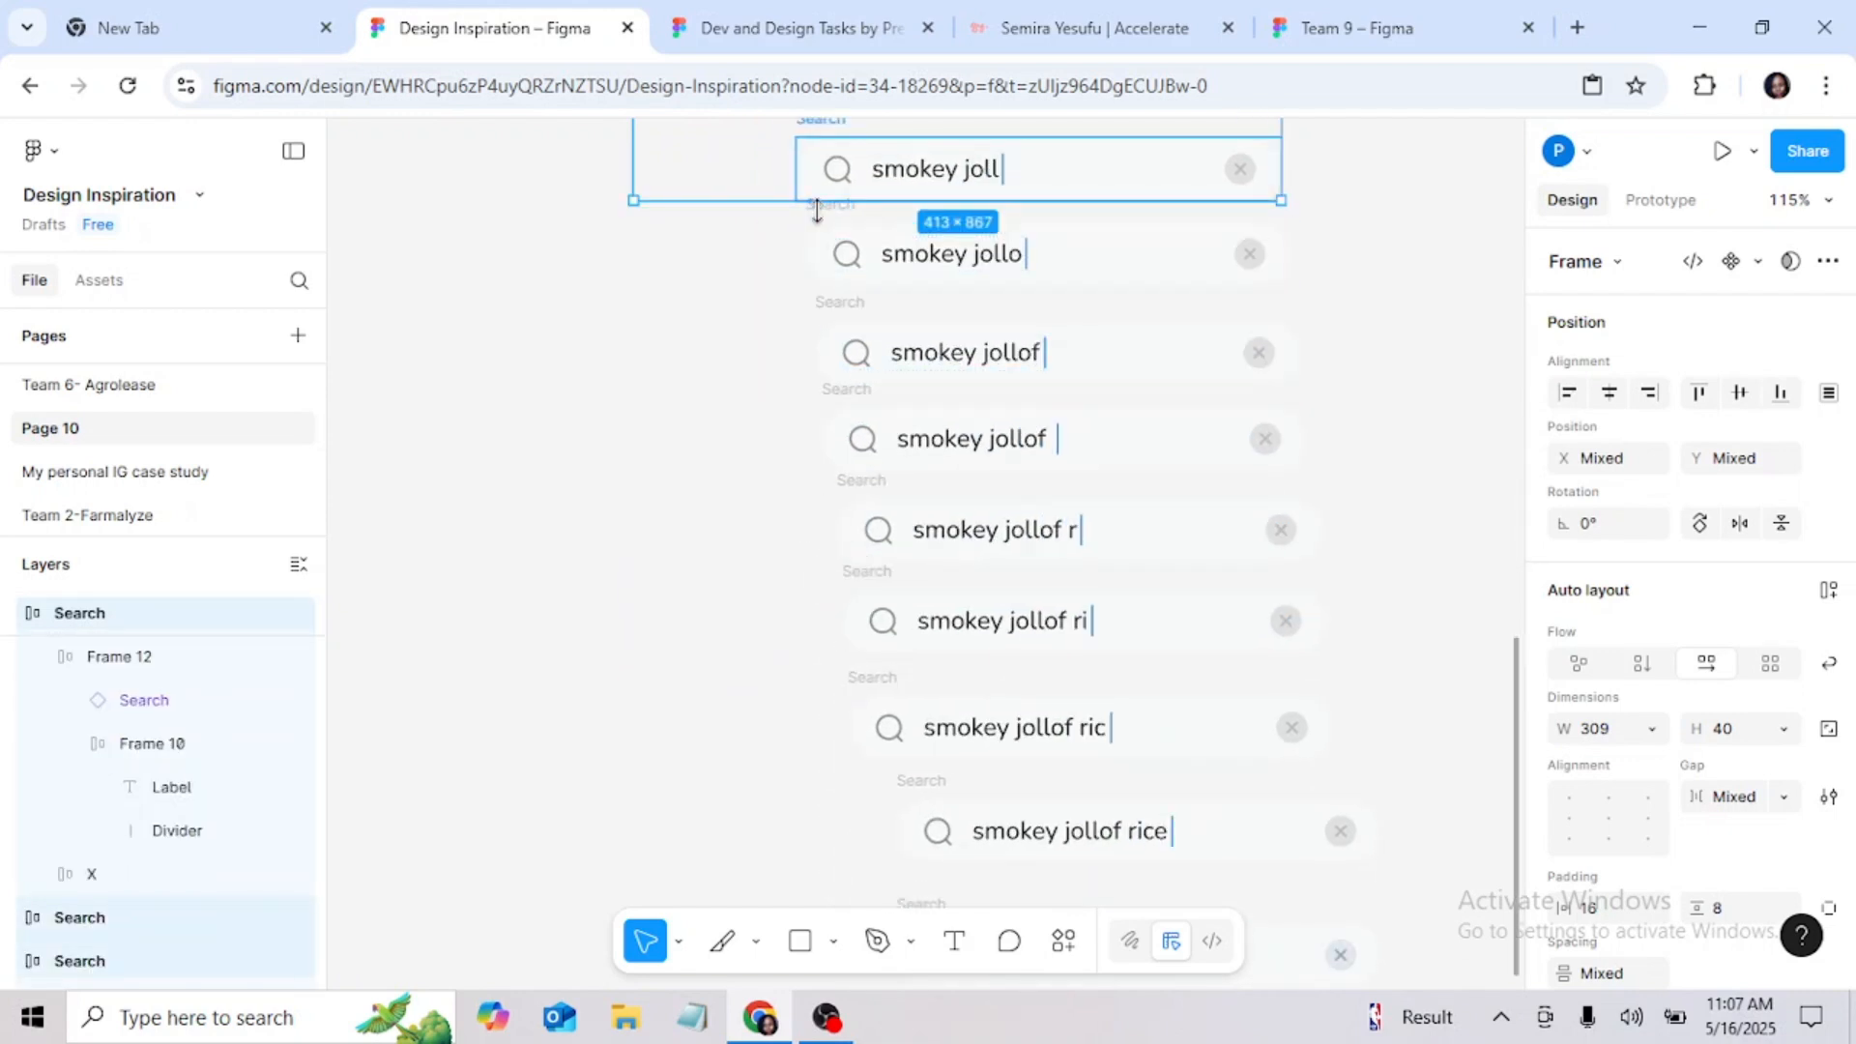
pyautogui.keyDown('shift'); pyautogui.click(829, 249); pyautogui.keyUp('shift')
pyautogui.keyDown('shift'); pyautogui.click(855, 358); pyautogui.keyUp('shift')
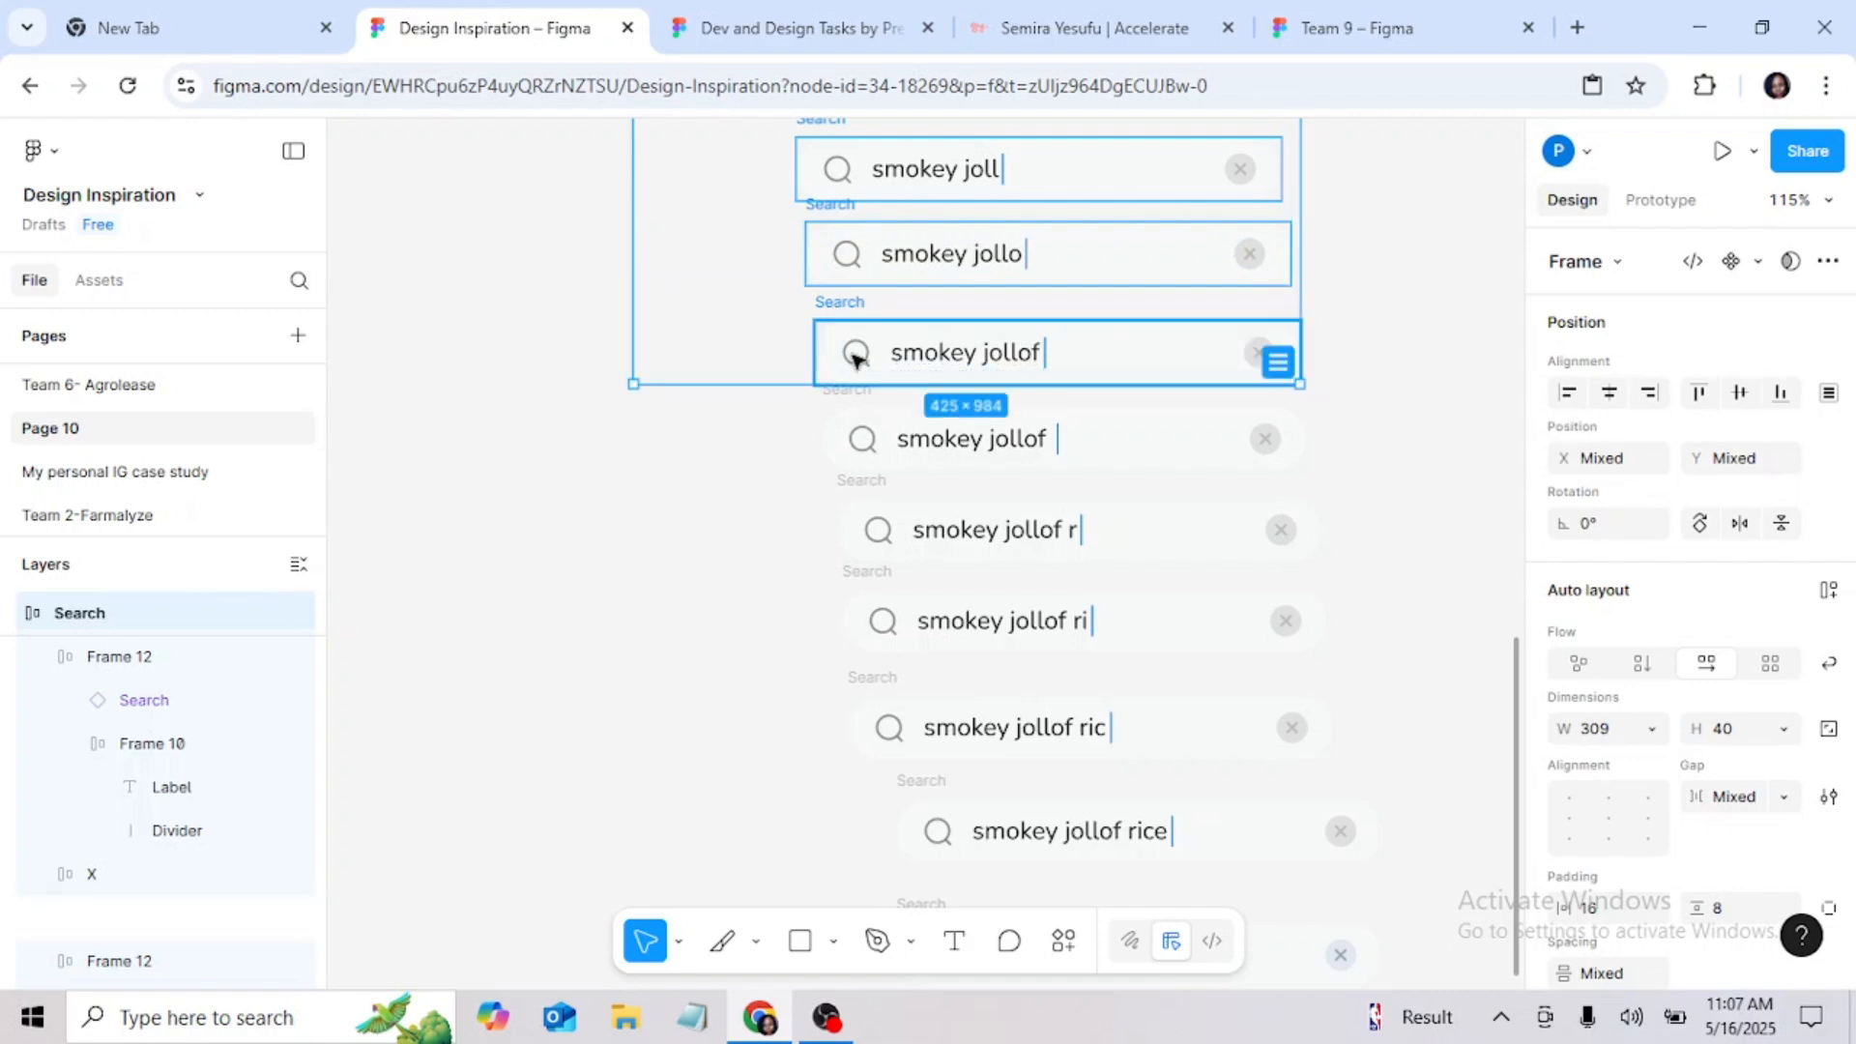
pyautogui.keyDown('shift'); pyautogui.click(857, 444); pyautogui.keyUp('shift')
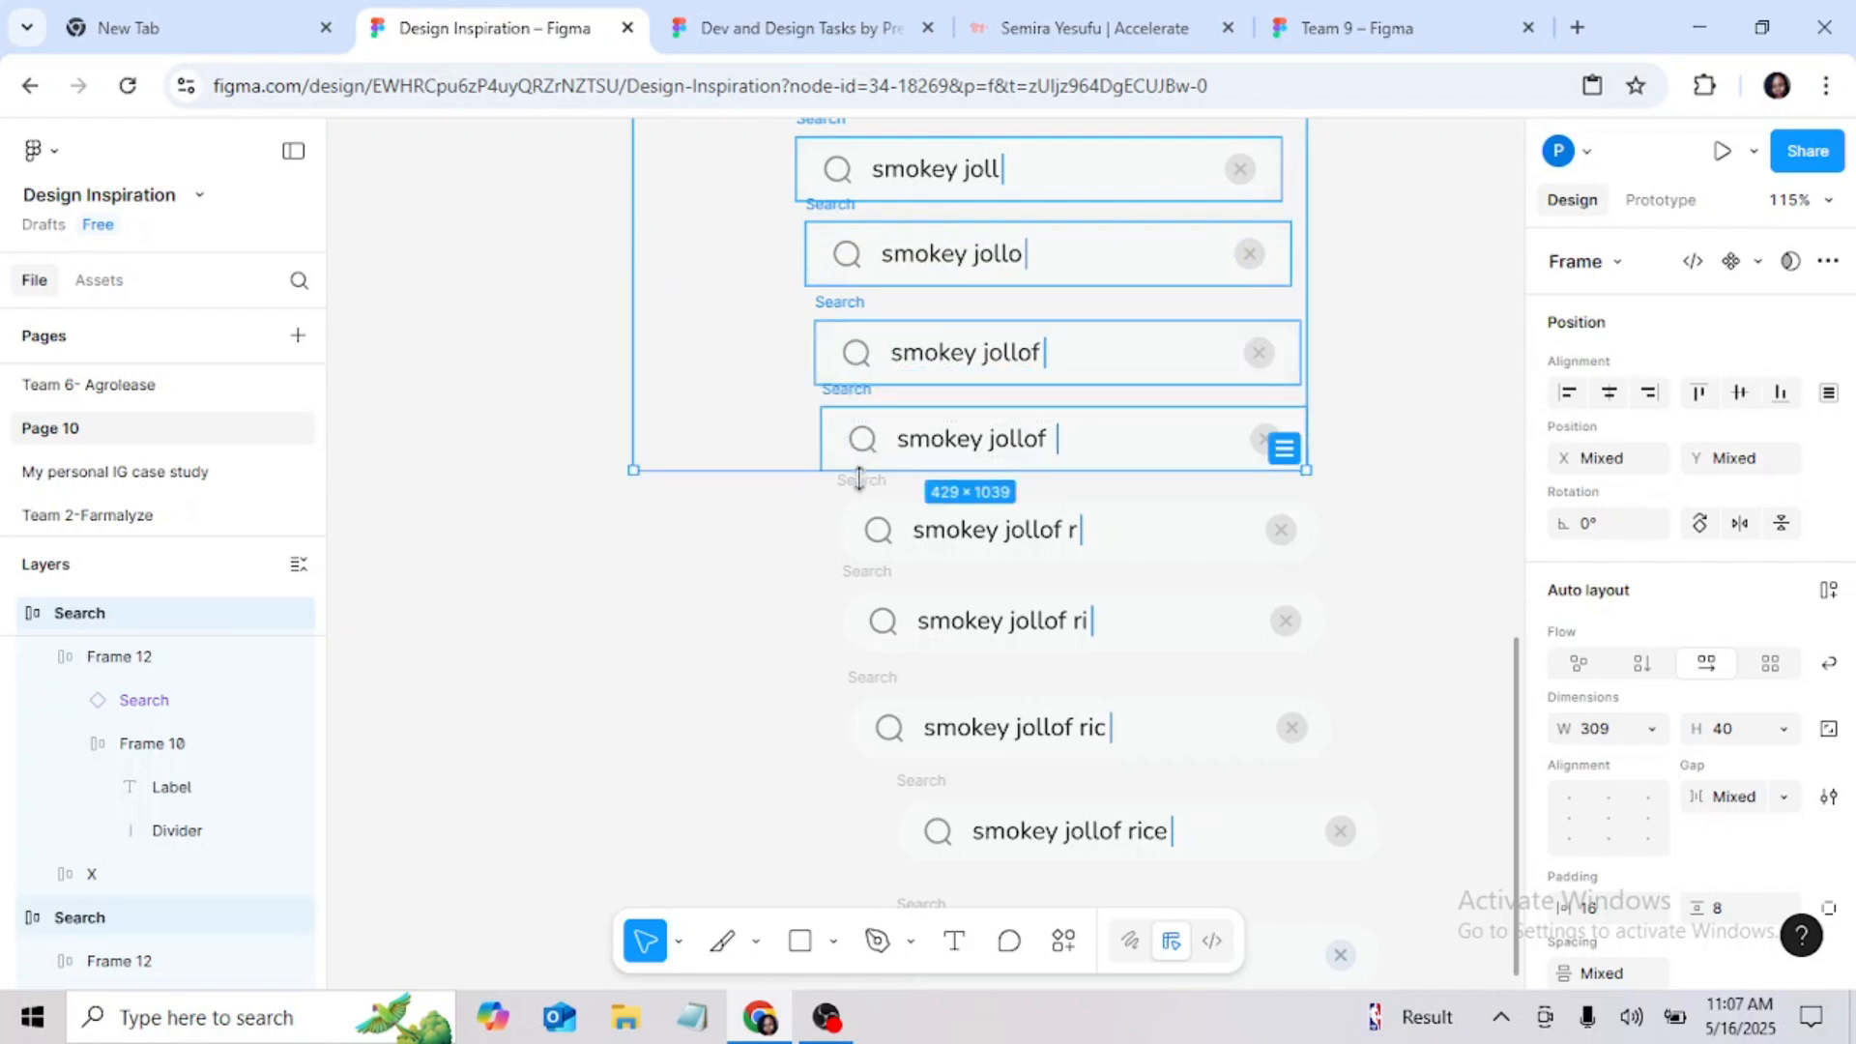
pyautogui.keyDown('shift'); pyautogui.click(868, 527); pyautogui.keyUp('shift')
pyautogui.keyDown('shift'); pyautogui.click(875, 585); pyautogui.keyUp('shift')
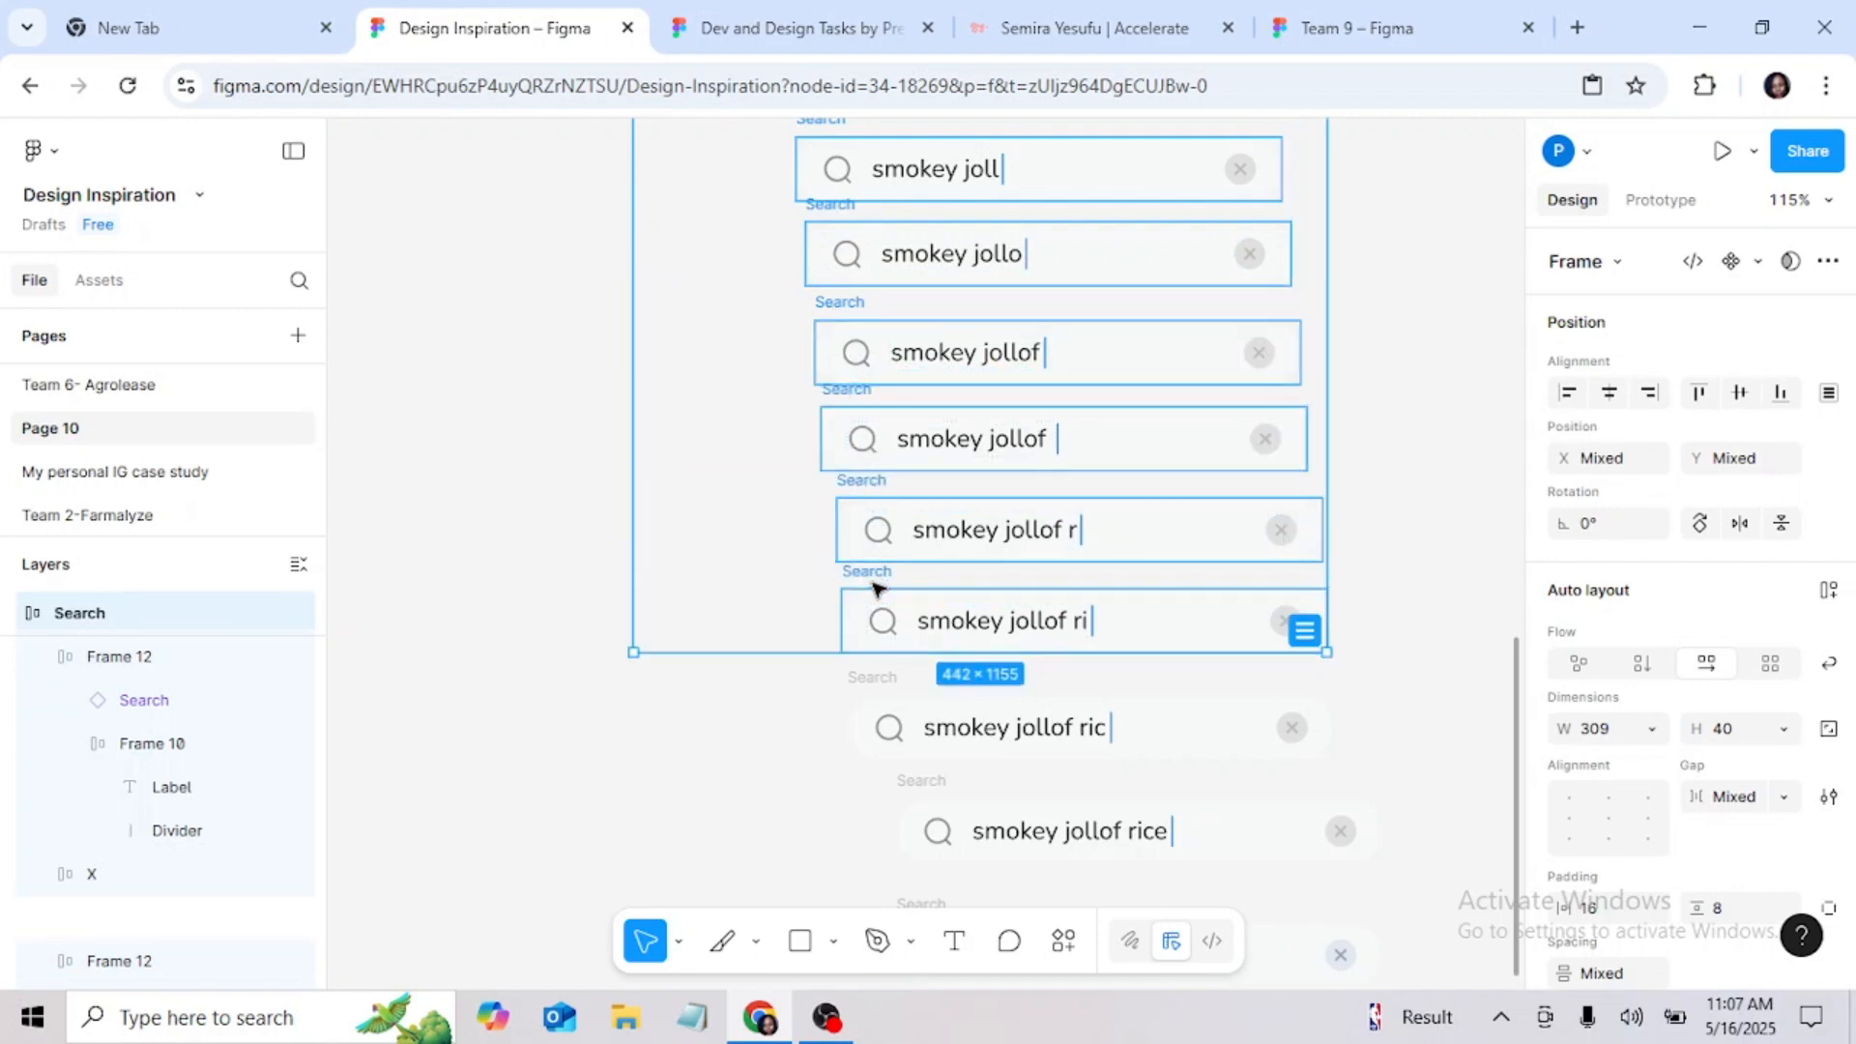
pyautogui.keyDown('shift'); pyautogui.click(897, 700); pyautogui.keyUp('shift')
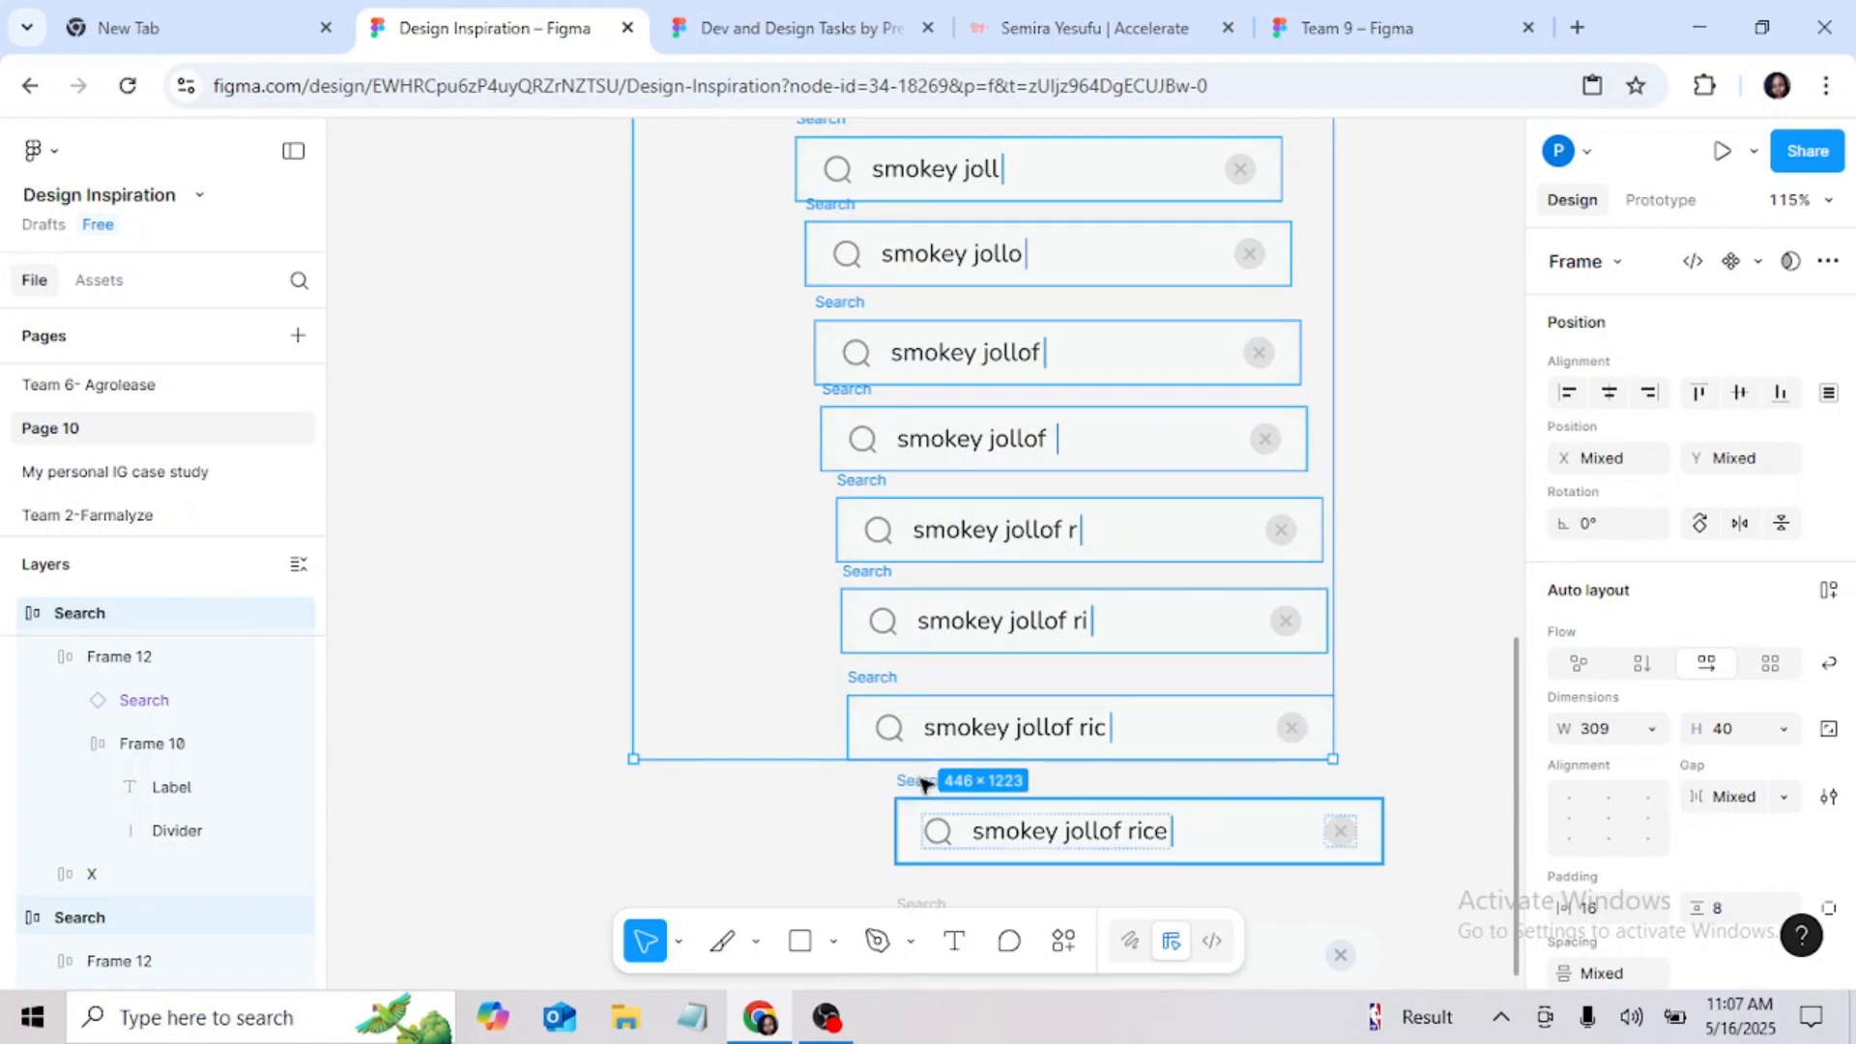
pyautogui.keyDown('shift'); pyautogui.click(926, 785); pyautogui.keyUp('shift')
pyautogui.scroll(-1, 918, 676)
pyautogui.scroll(-1, 916, 597)
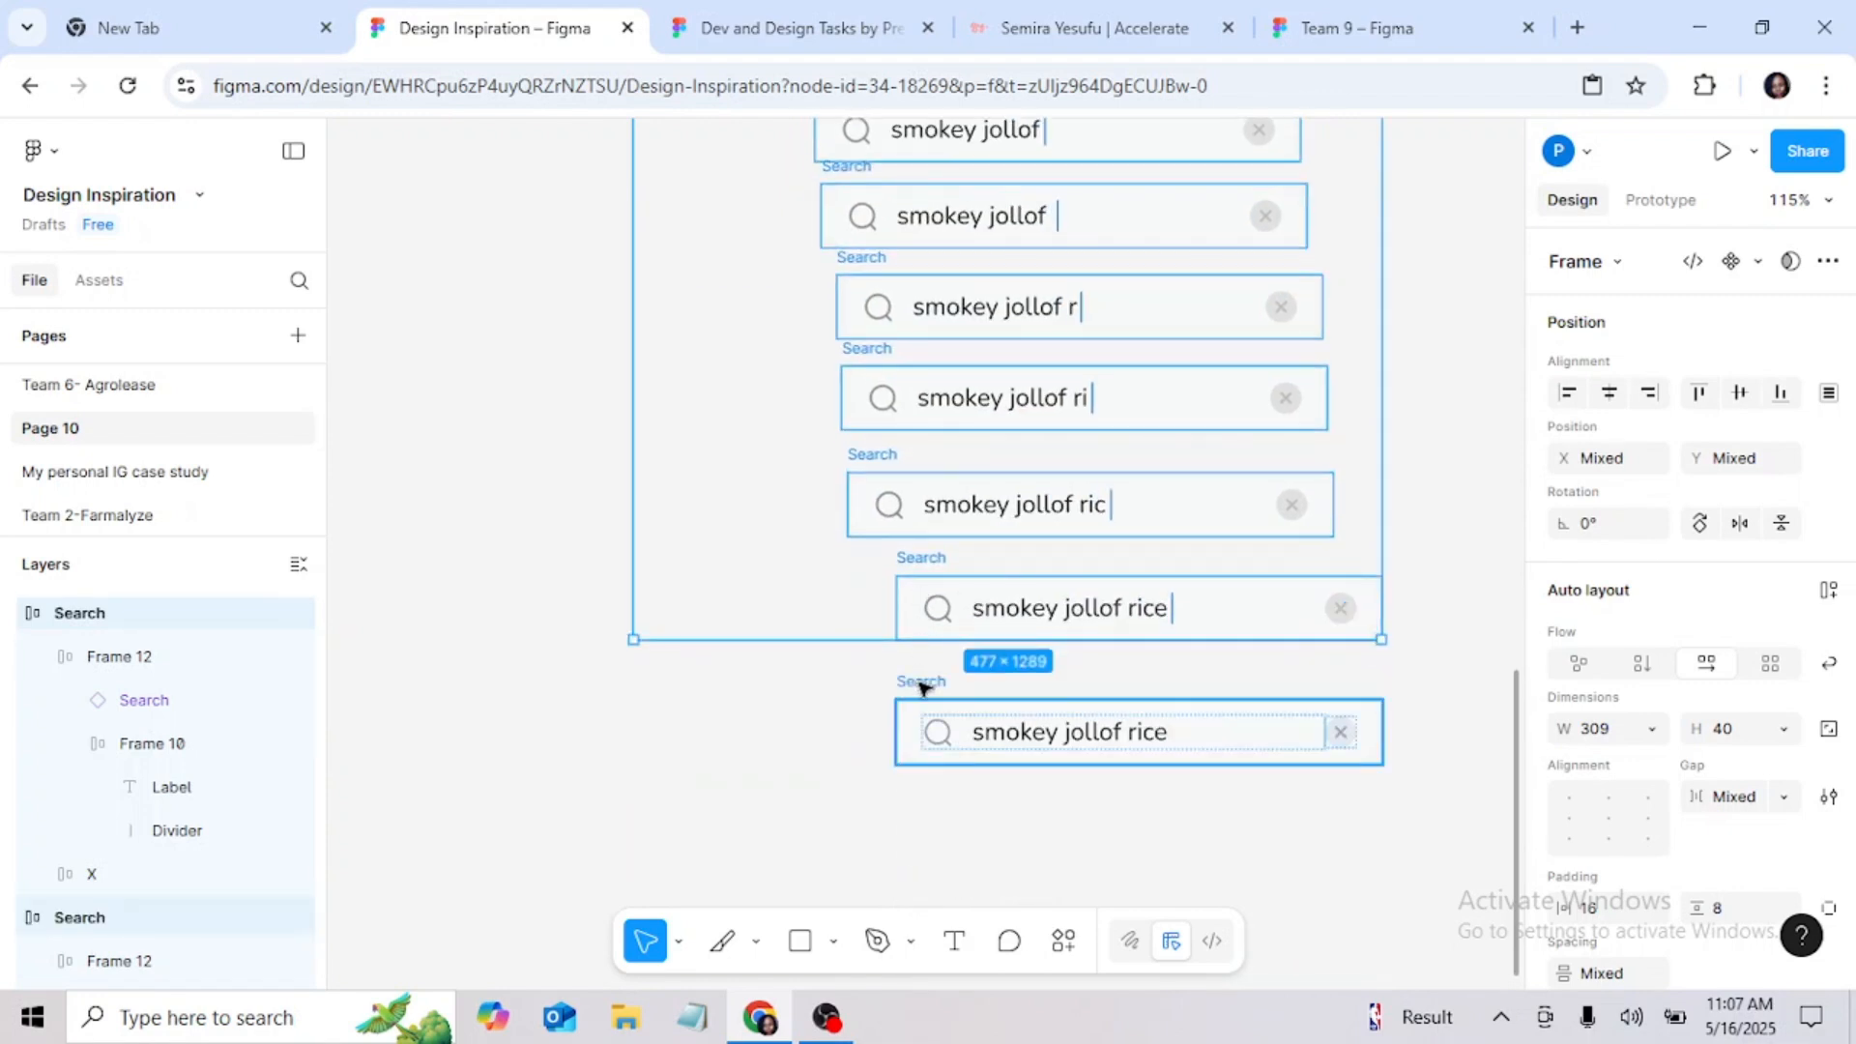
pyautogui.keyDown('shift'); pyautogui.click(928, 720); pyautogui.keyUp('shift')
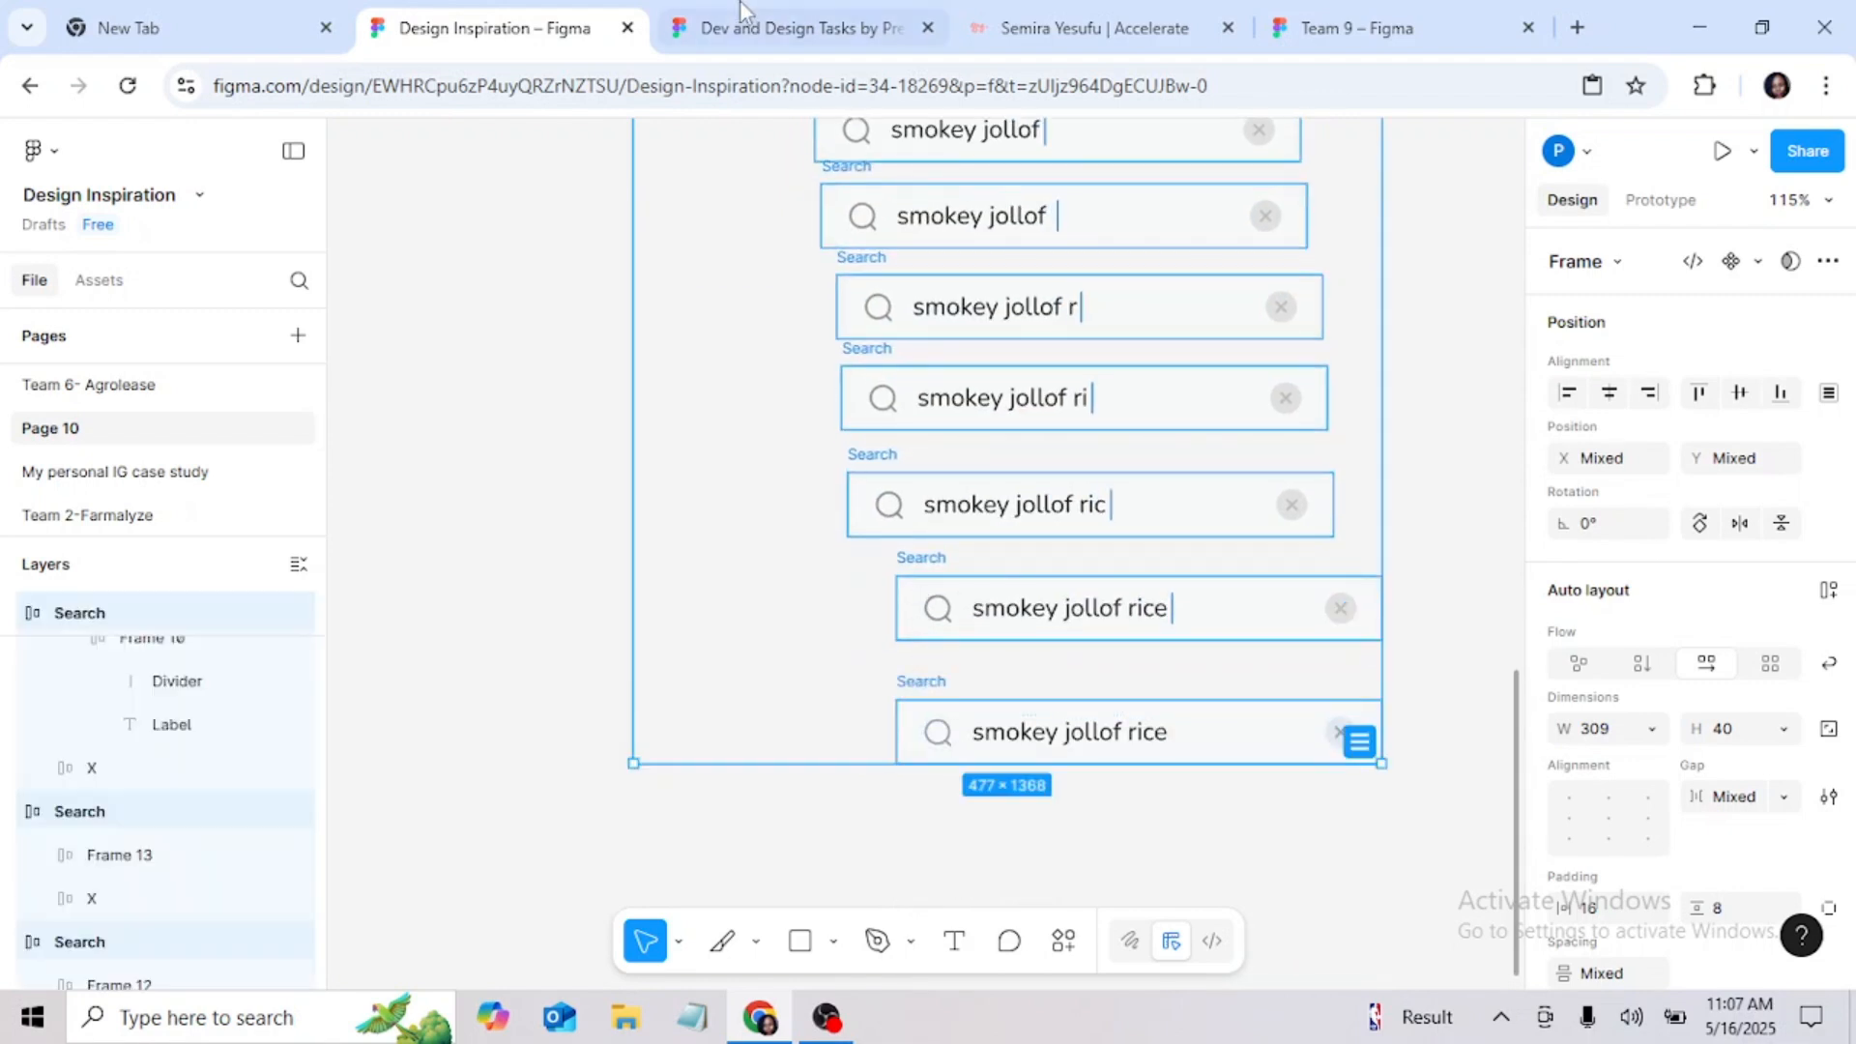
pyautogui.click(1608, 396)
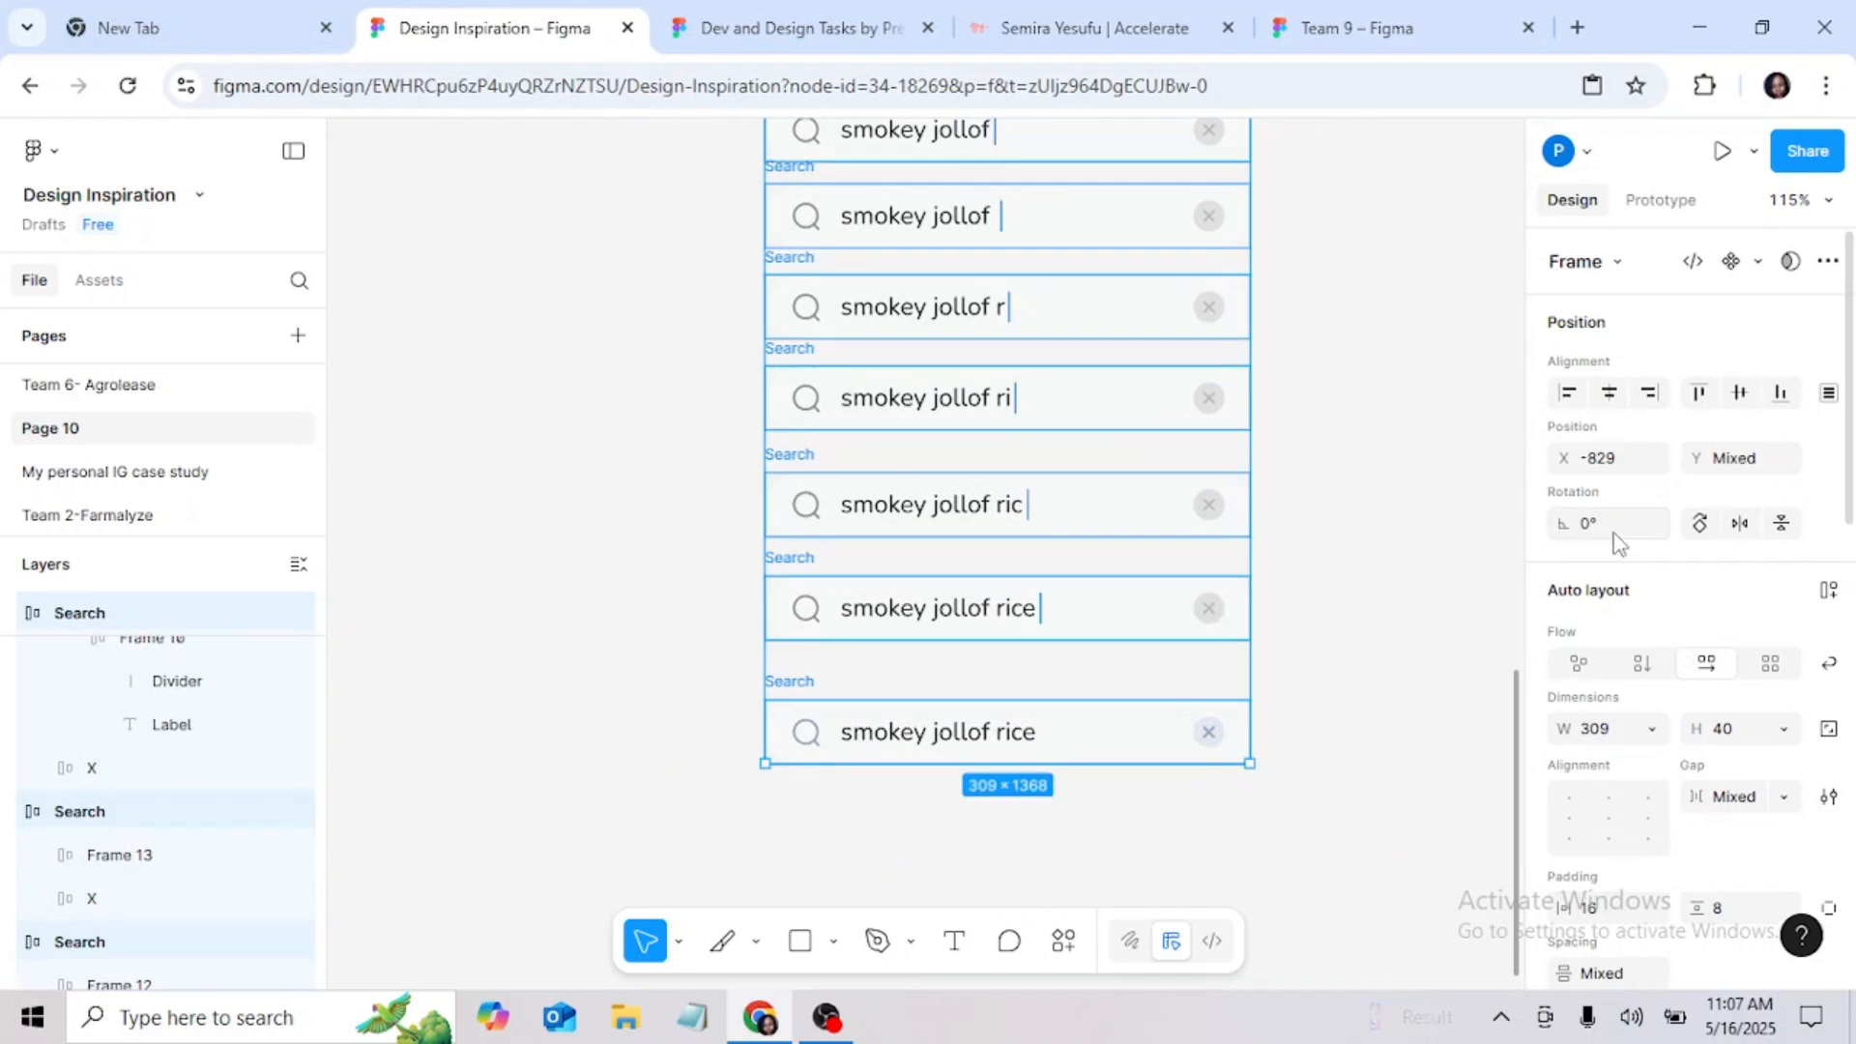
# Step: Space the search bars evenly by wrapping them in a vertical auto layout frame, and release them by removing the auto layout and ungrouping
pyautogui.hotkey('shift', 'a')
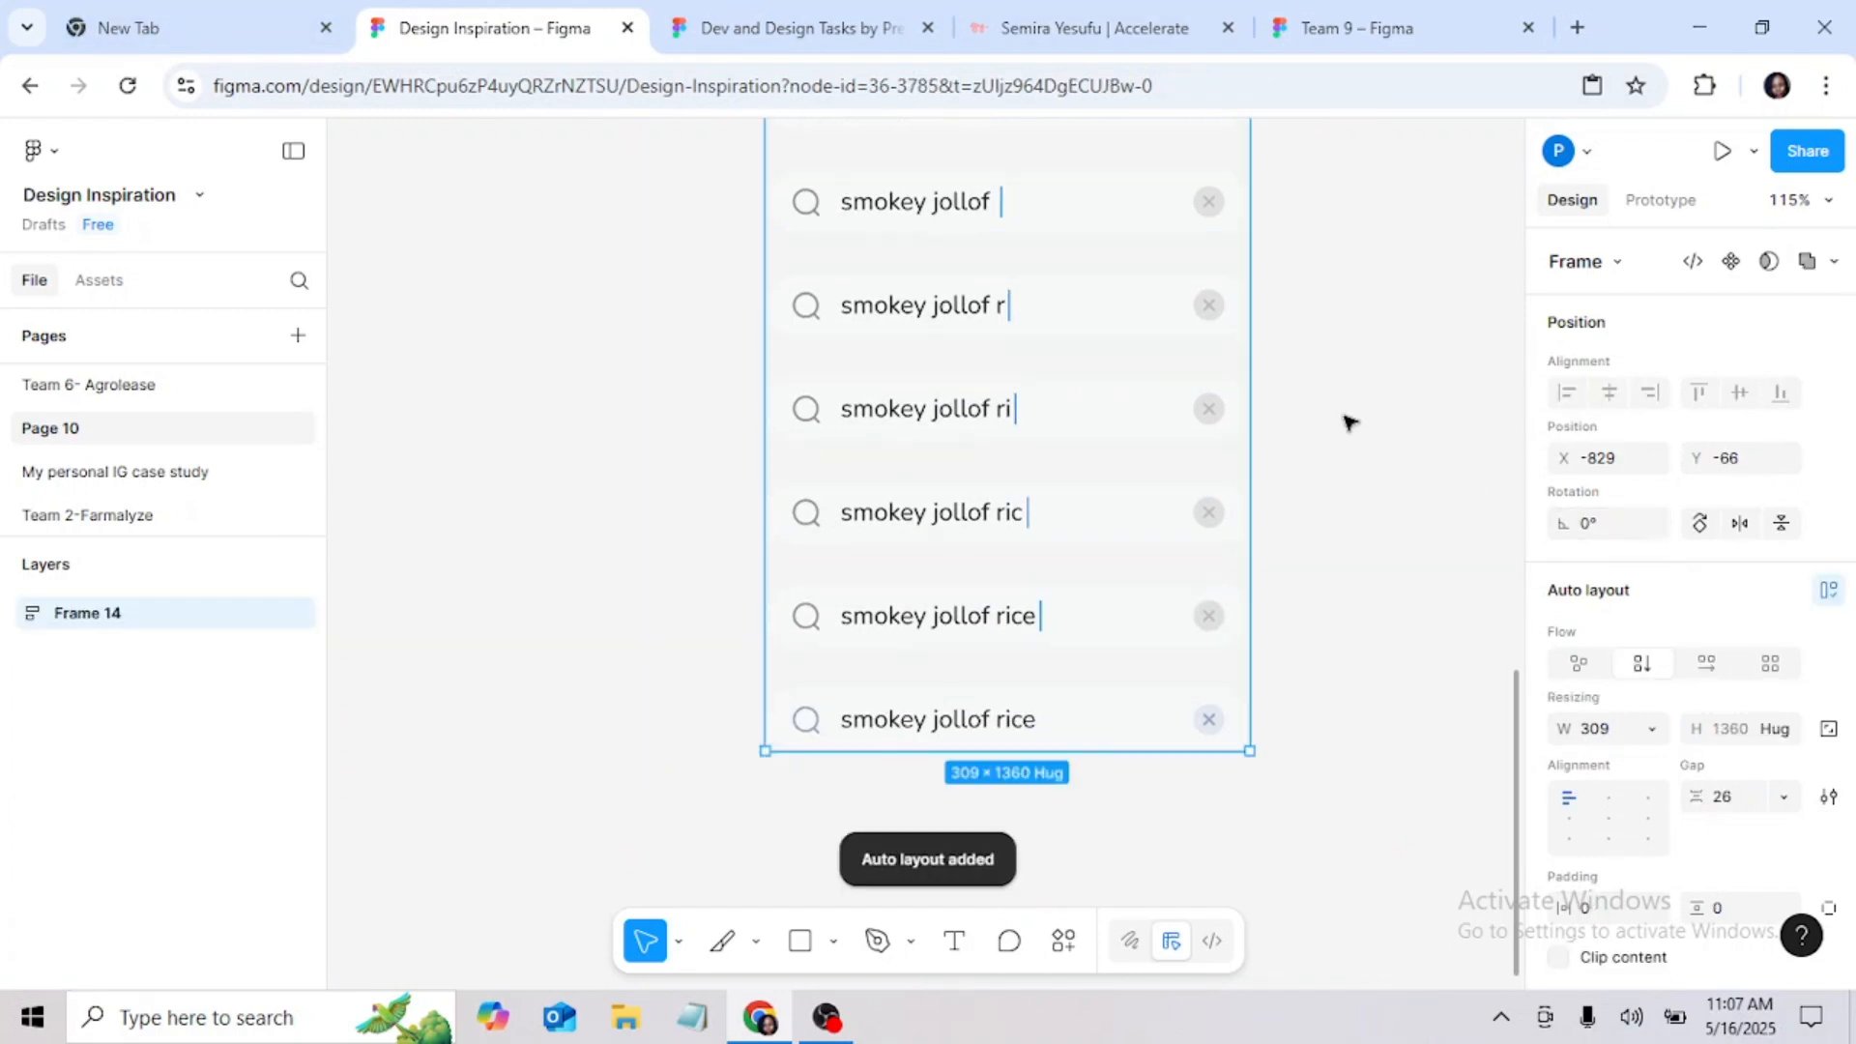
pyautogui.scroll(10, 1305, 281)
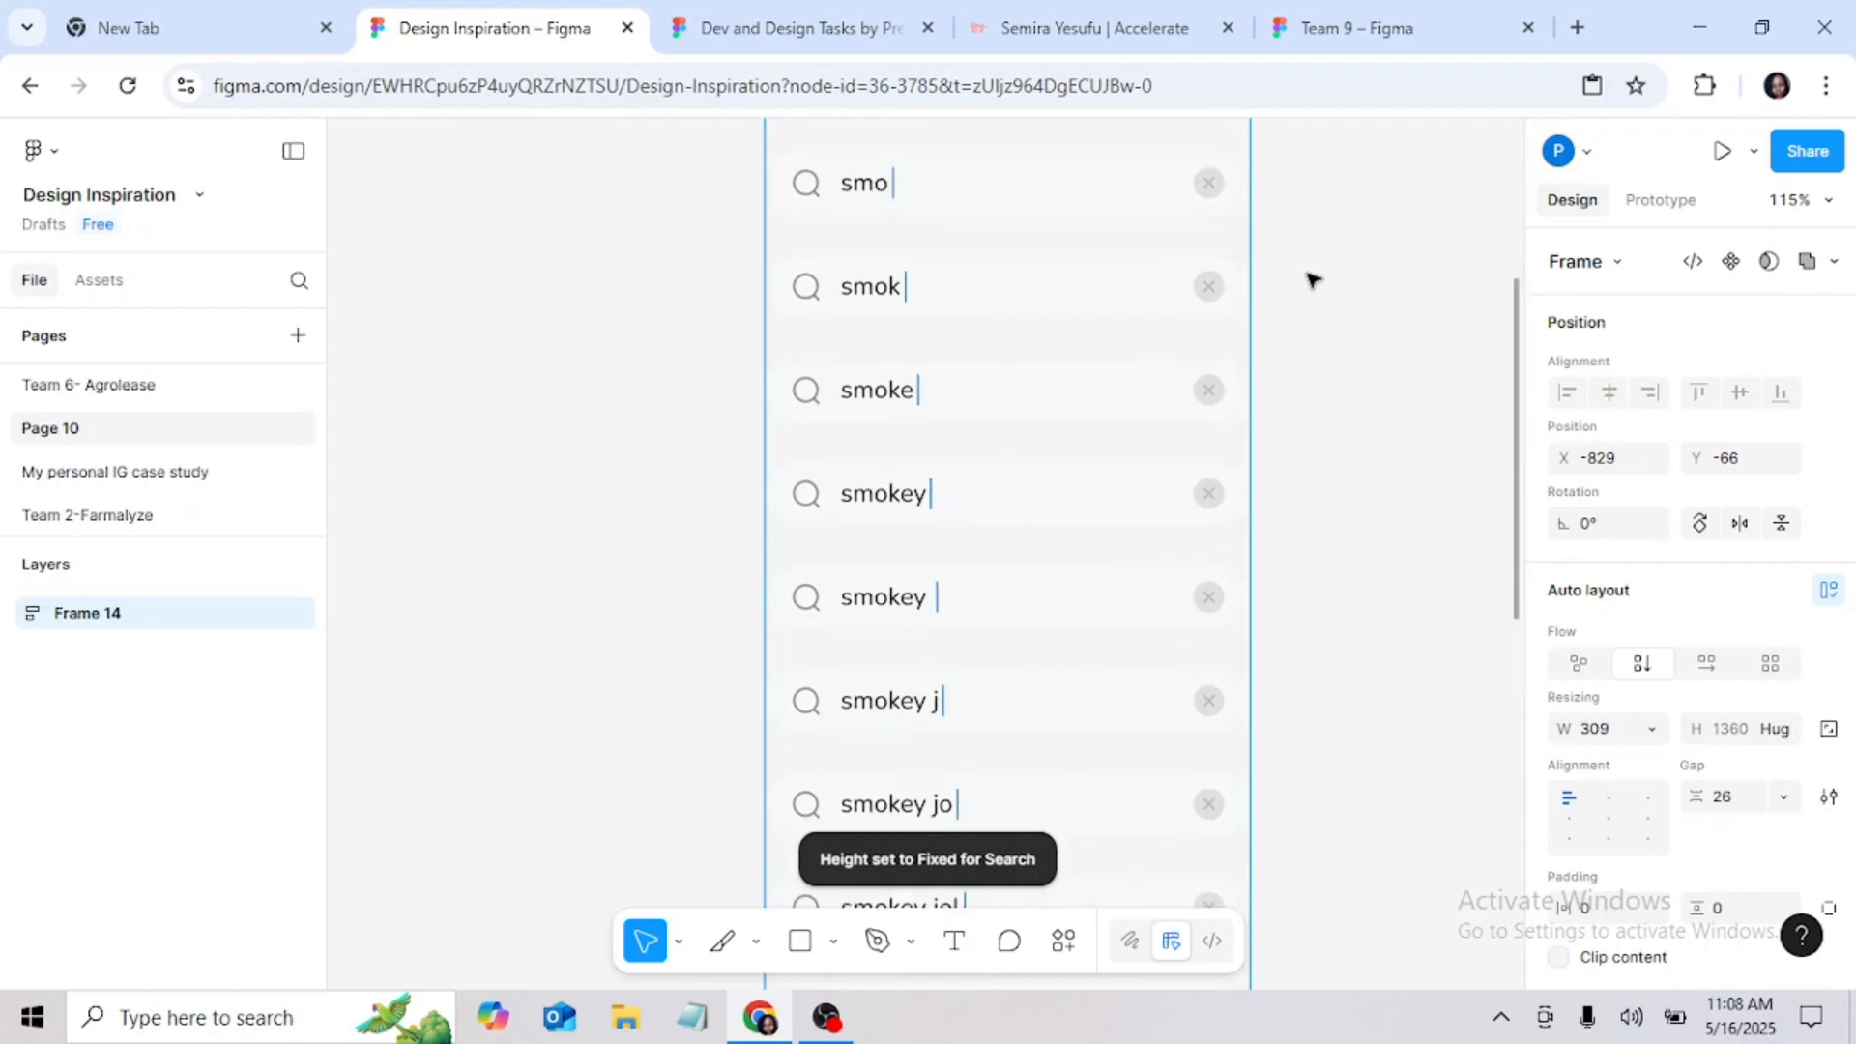
pyautogui.rightClick(820, 166)
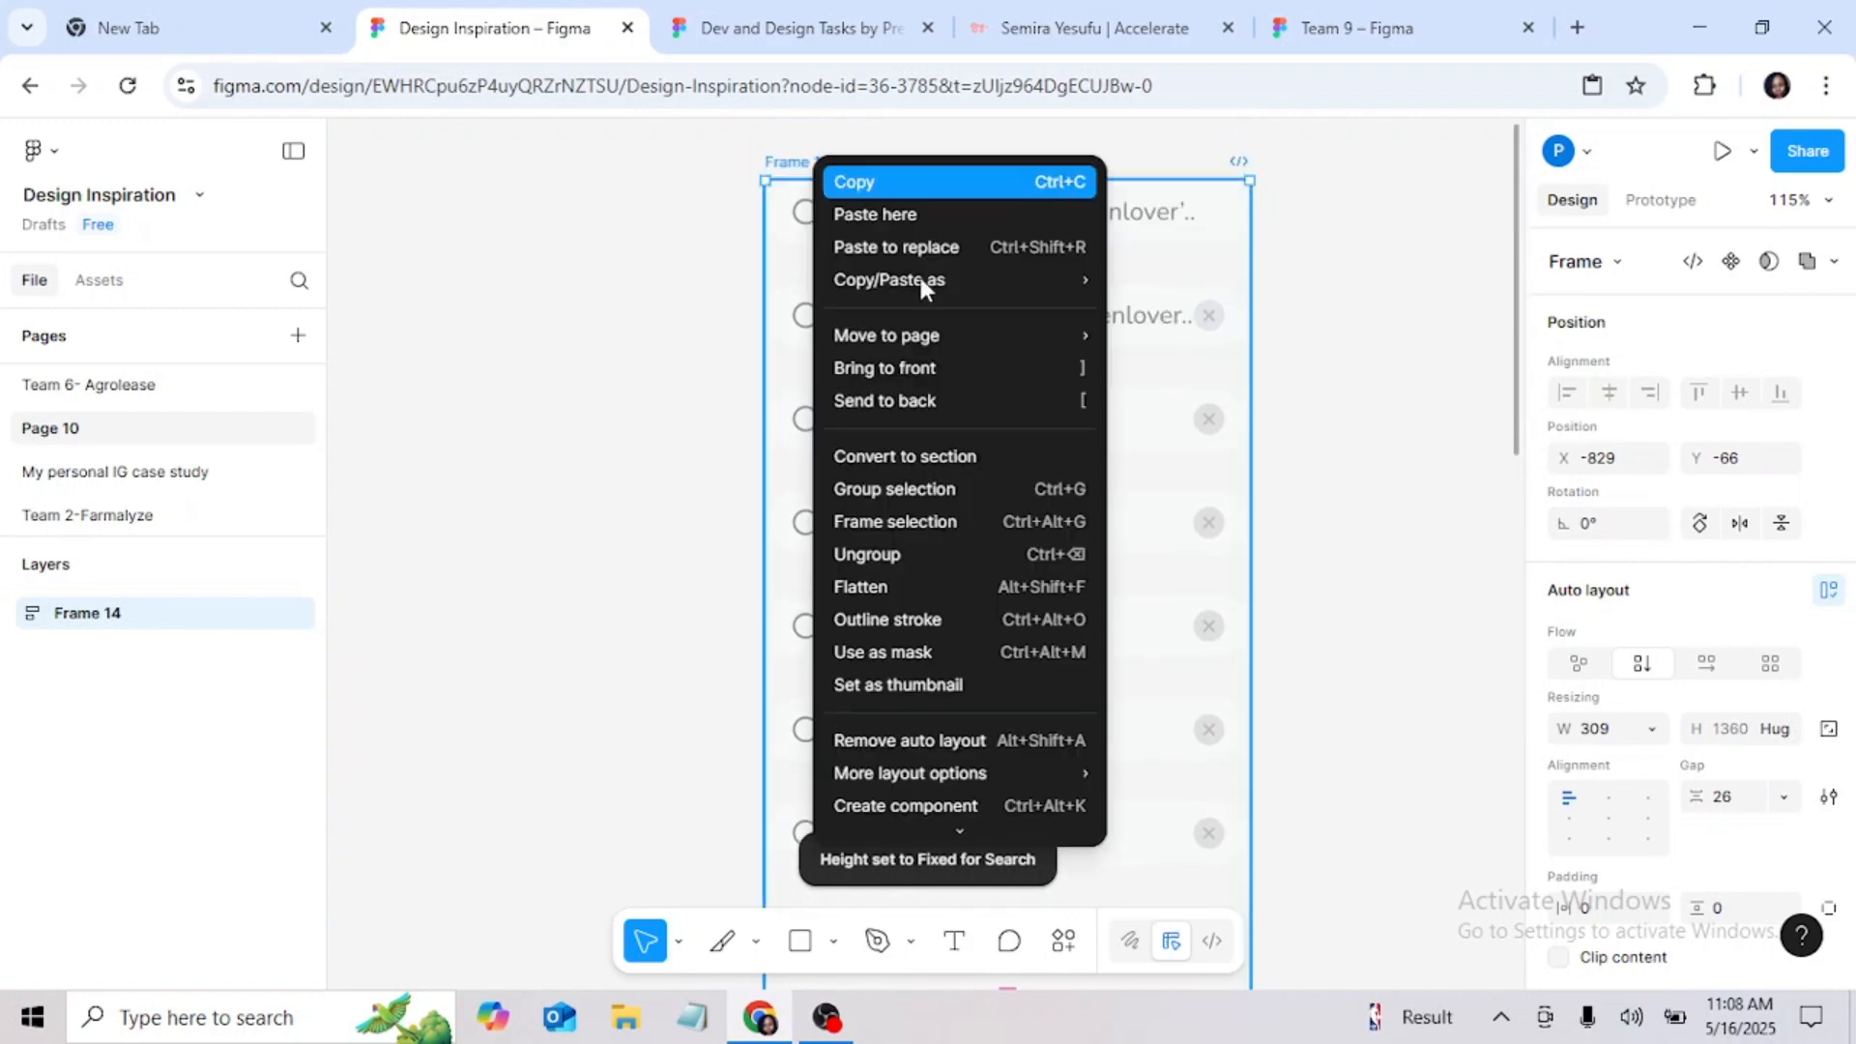
pyautogui.scroll(-2, 905, 744)
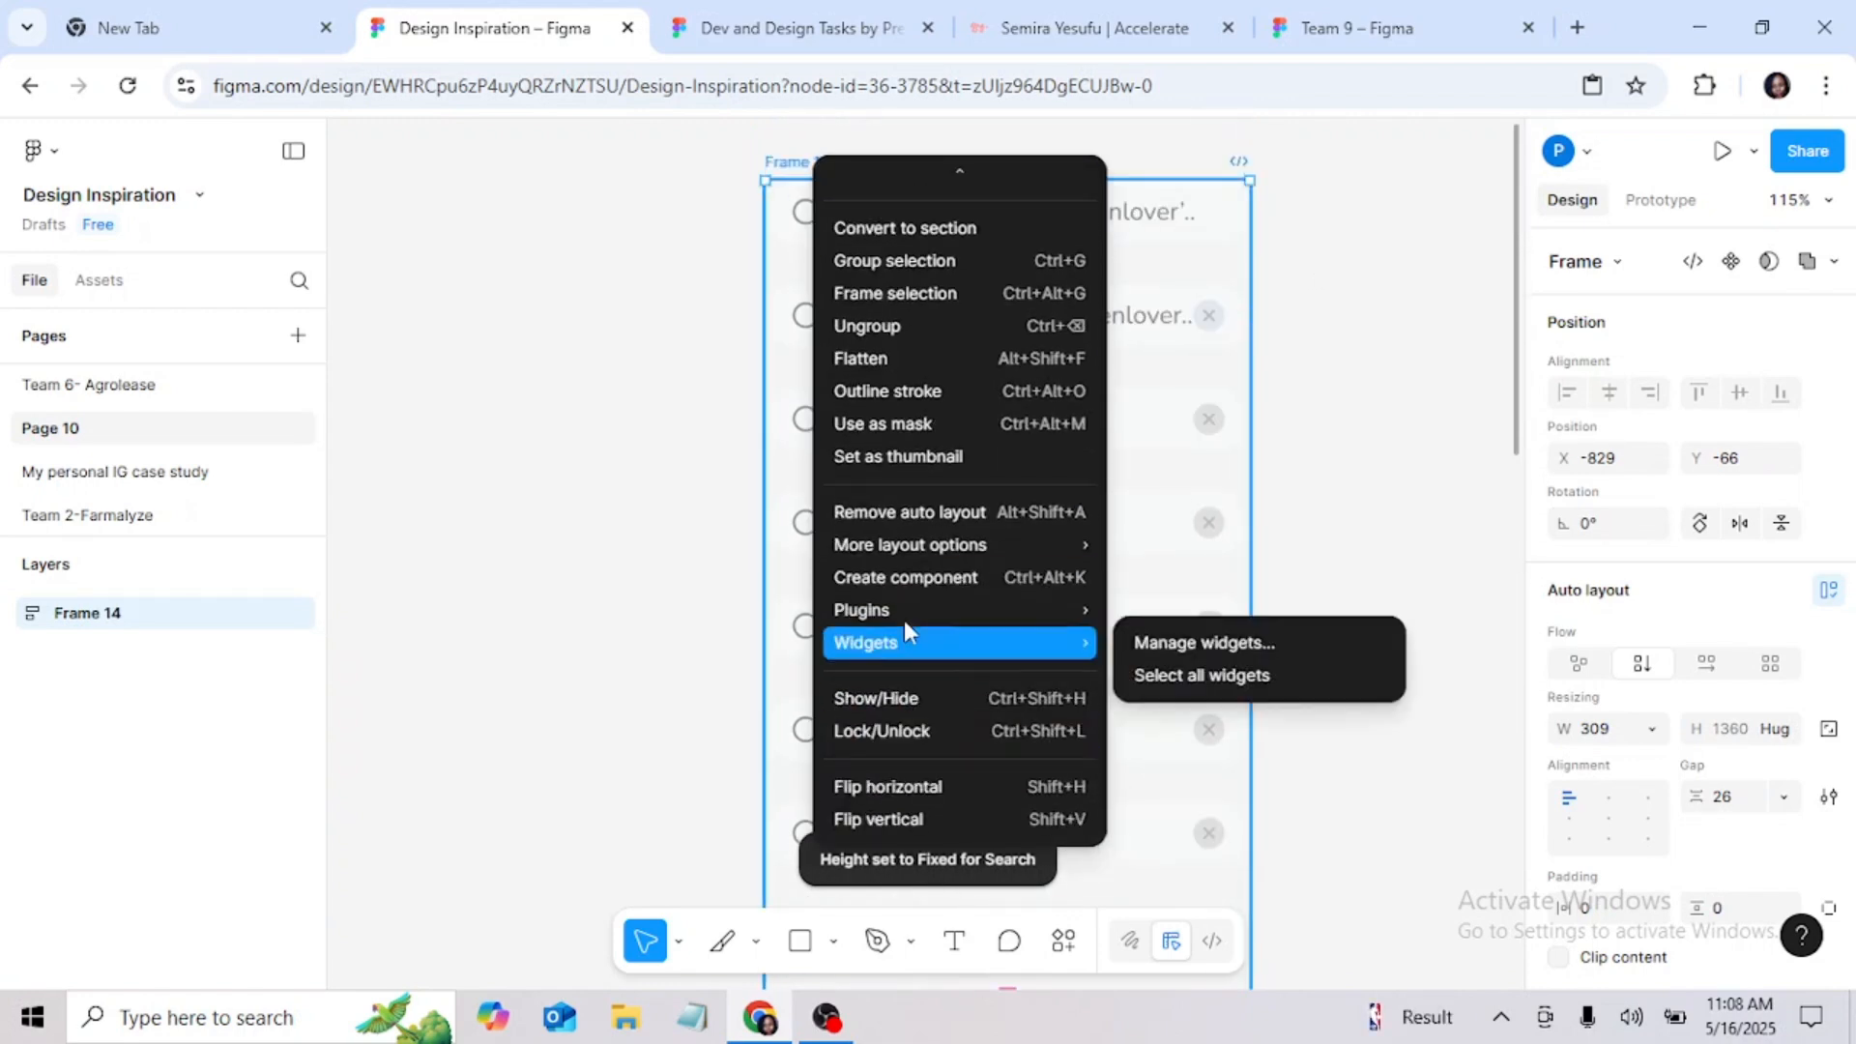
pyautogui.click(913, 512)
pyautogui.rightClick(805, 174)
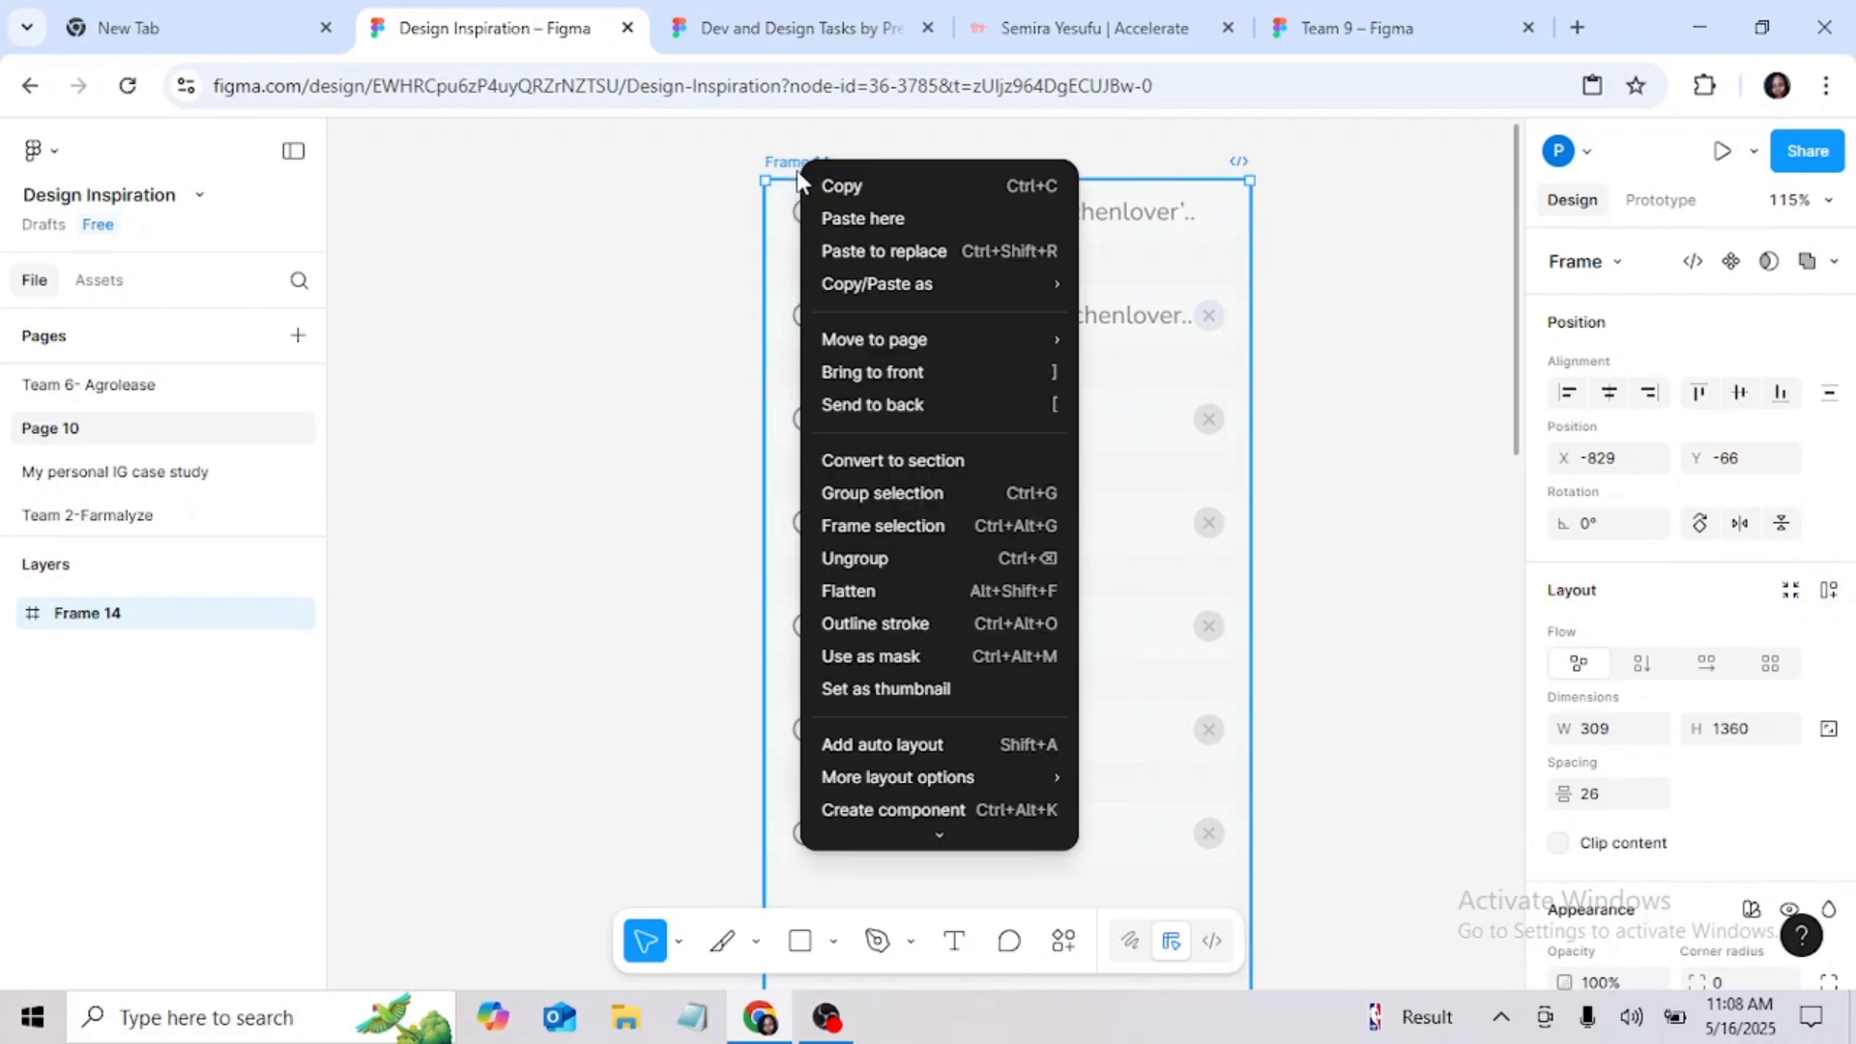
pyautogui.click(677, 368)
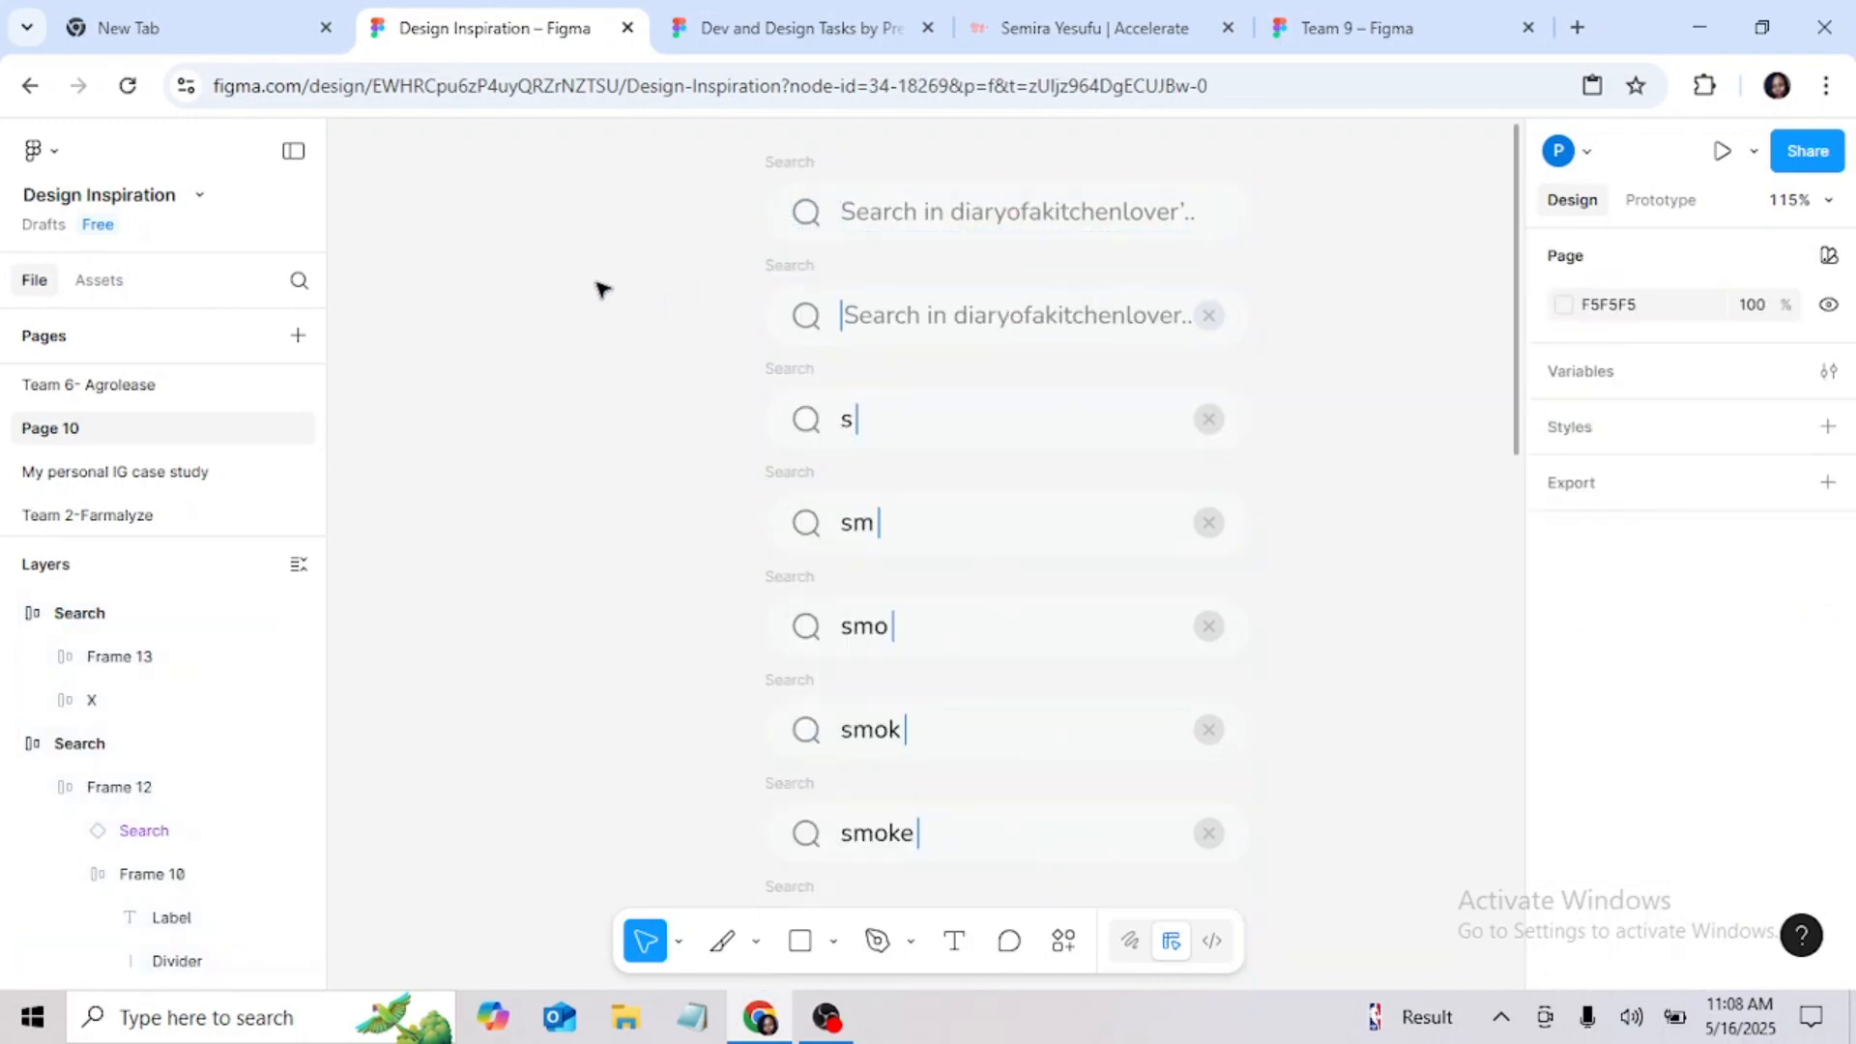
# Step: Select all the evenly spaced search bars, turn them into multiple components and combine them as variants
pyautogui.moveTo(727, 135); pyautogui.dragTo(1289, 833)
pyautogui.scroll(-4, 1304, 725)
pyautogui.scroll(-10, 1271, 779)
pyautogui.scroll(-4, 1280, 795)
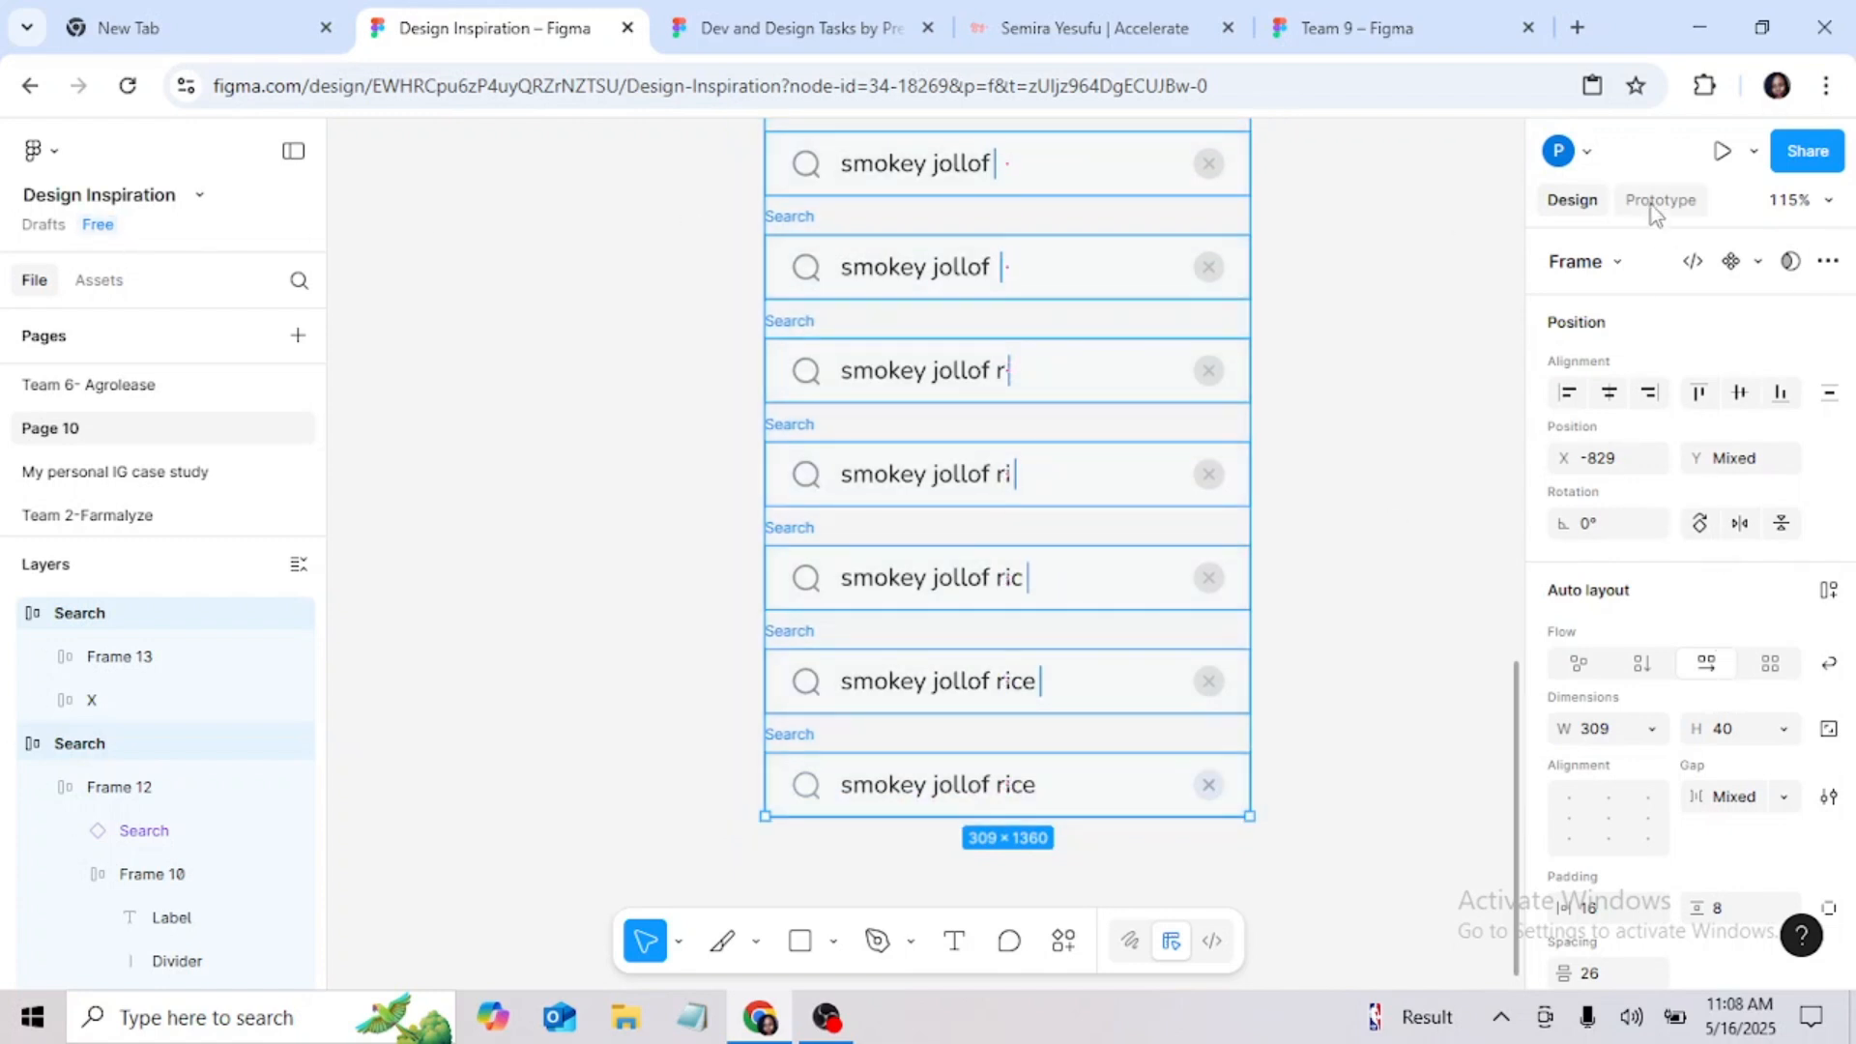
pyautogui.click(1757, 262)
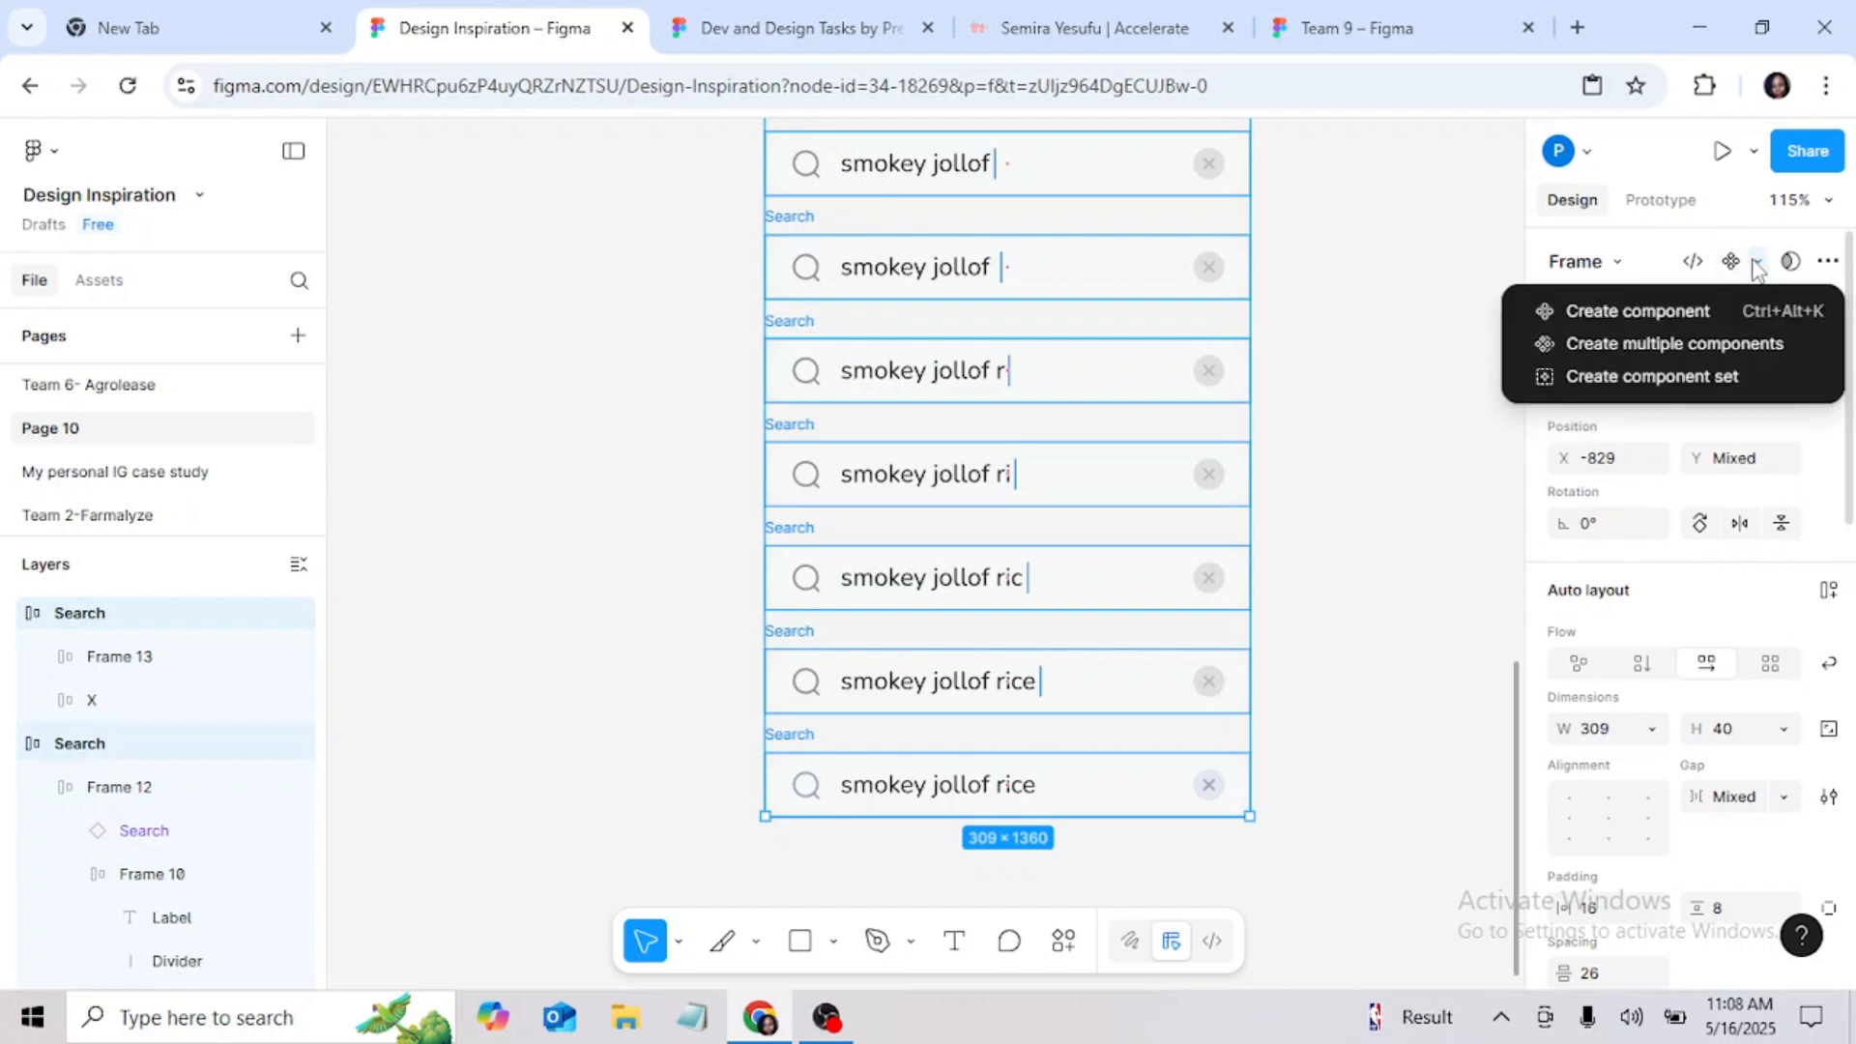
pyautogui.click(1657, 345)
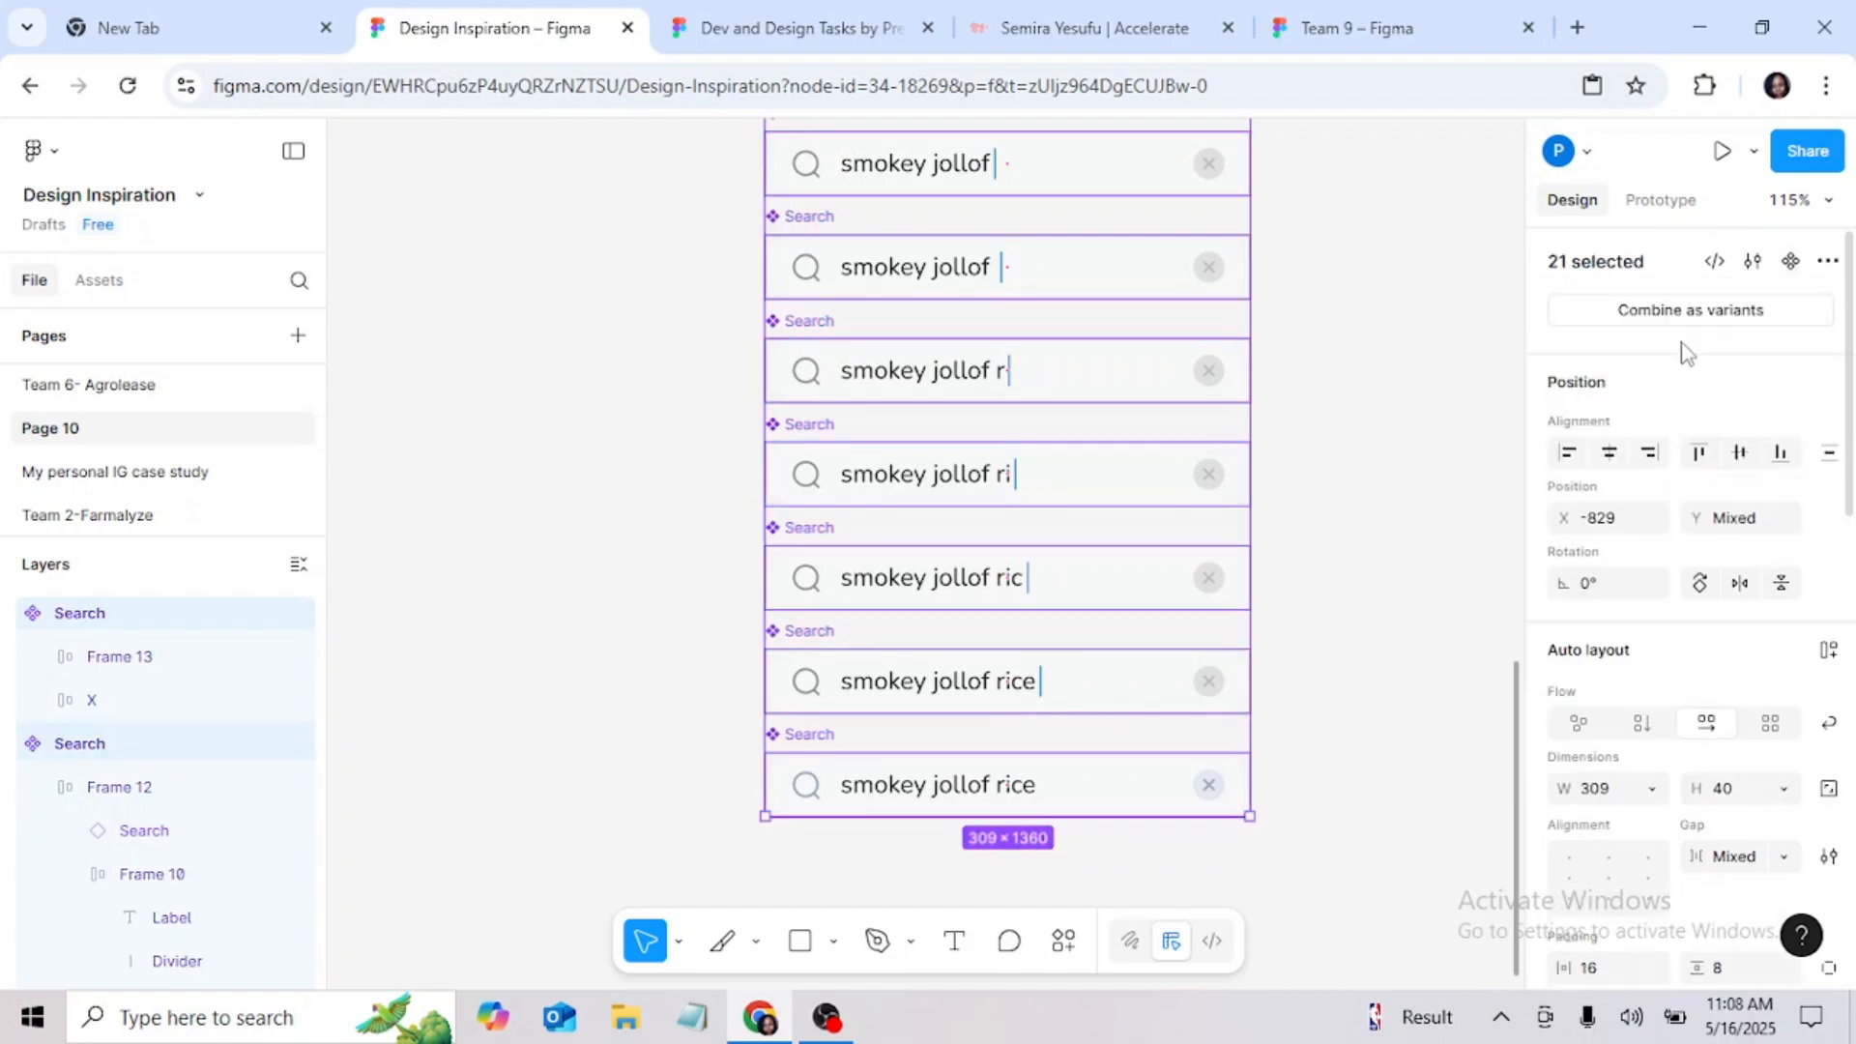
pyautogui.click(1723, 309)
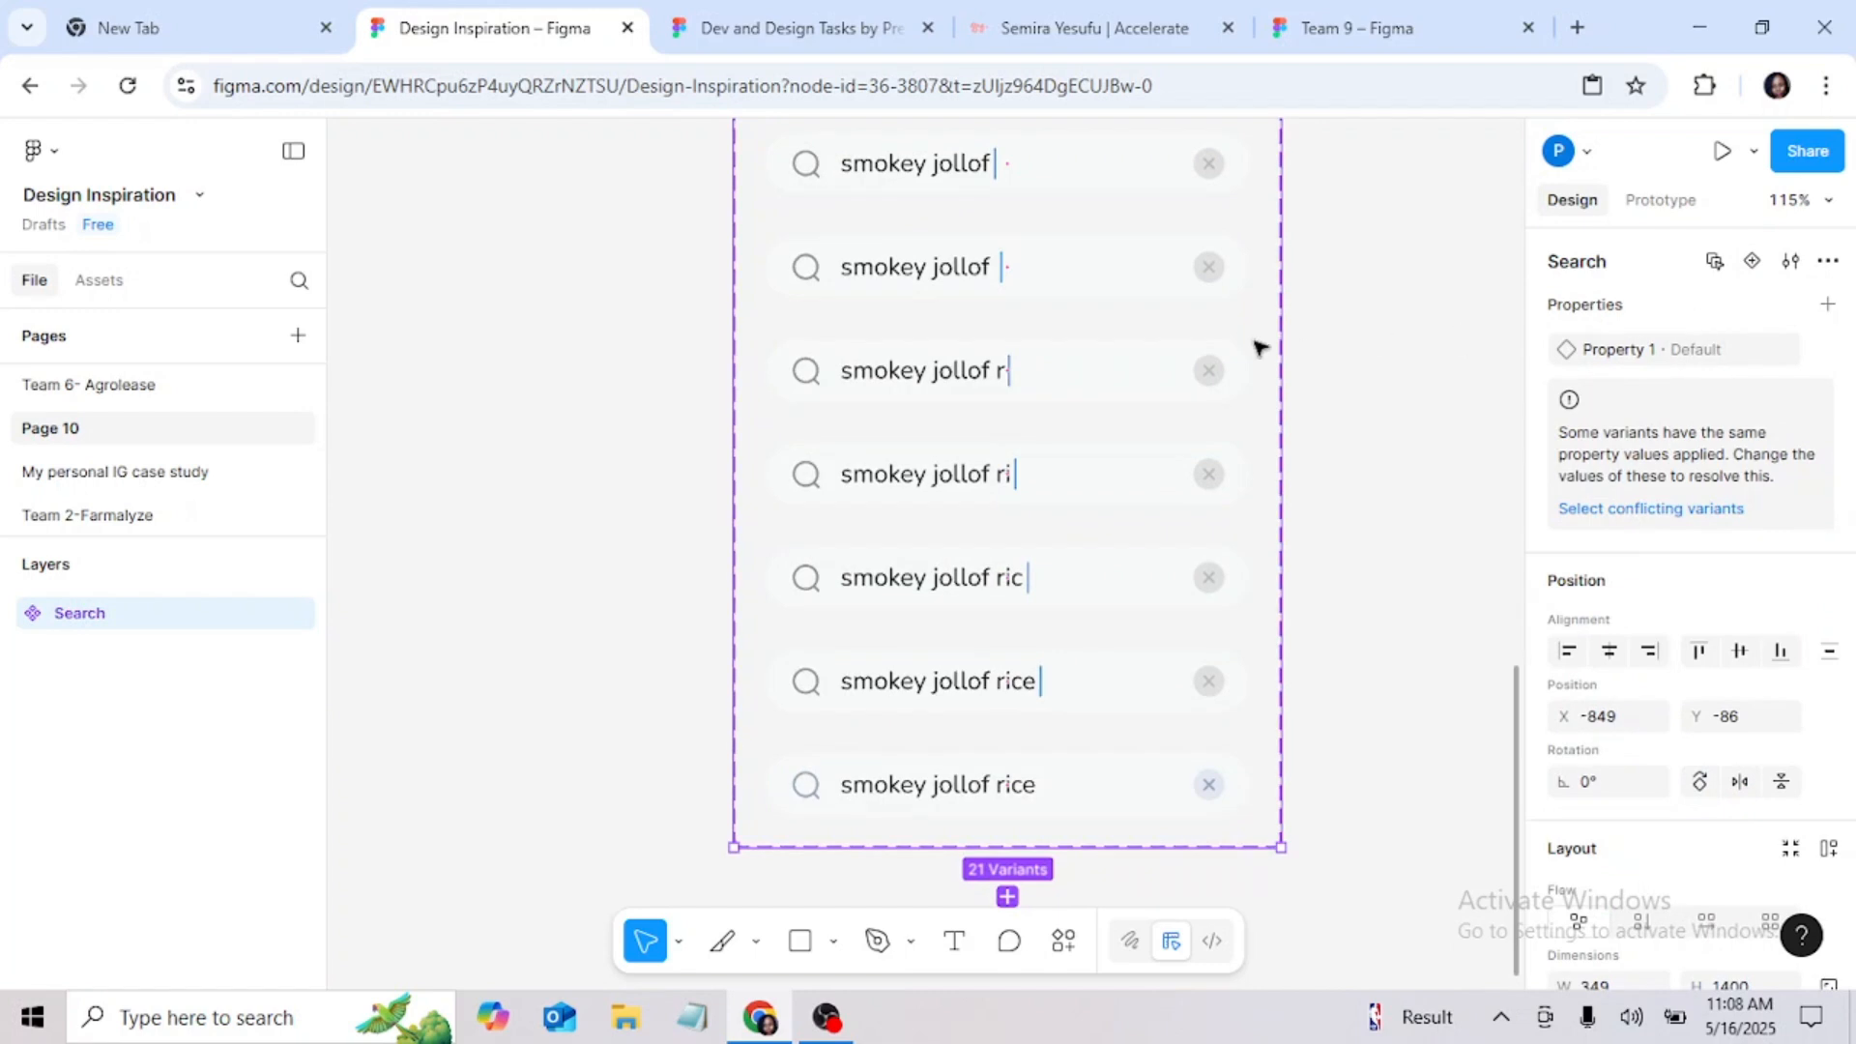
# Step: Move the search component set slightly to the left on the canvas
pyautogui.scroll(3, 1266, 354)
pyautogui.scroll(10, 1261, 353)
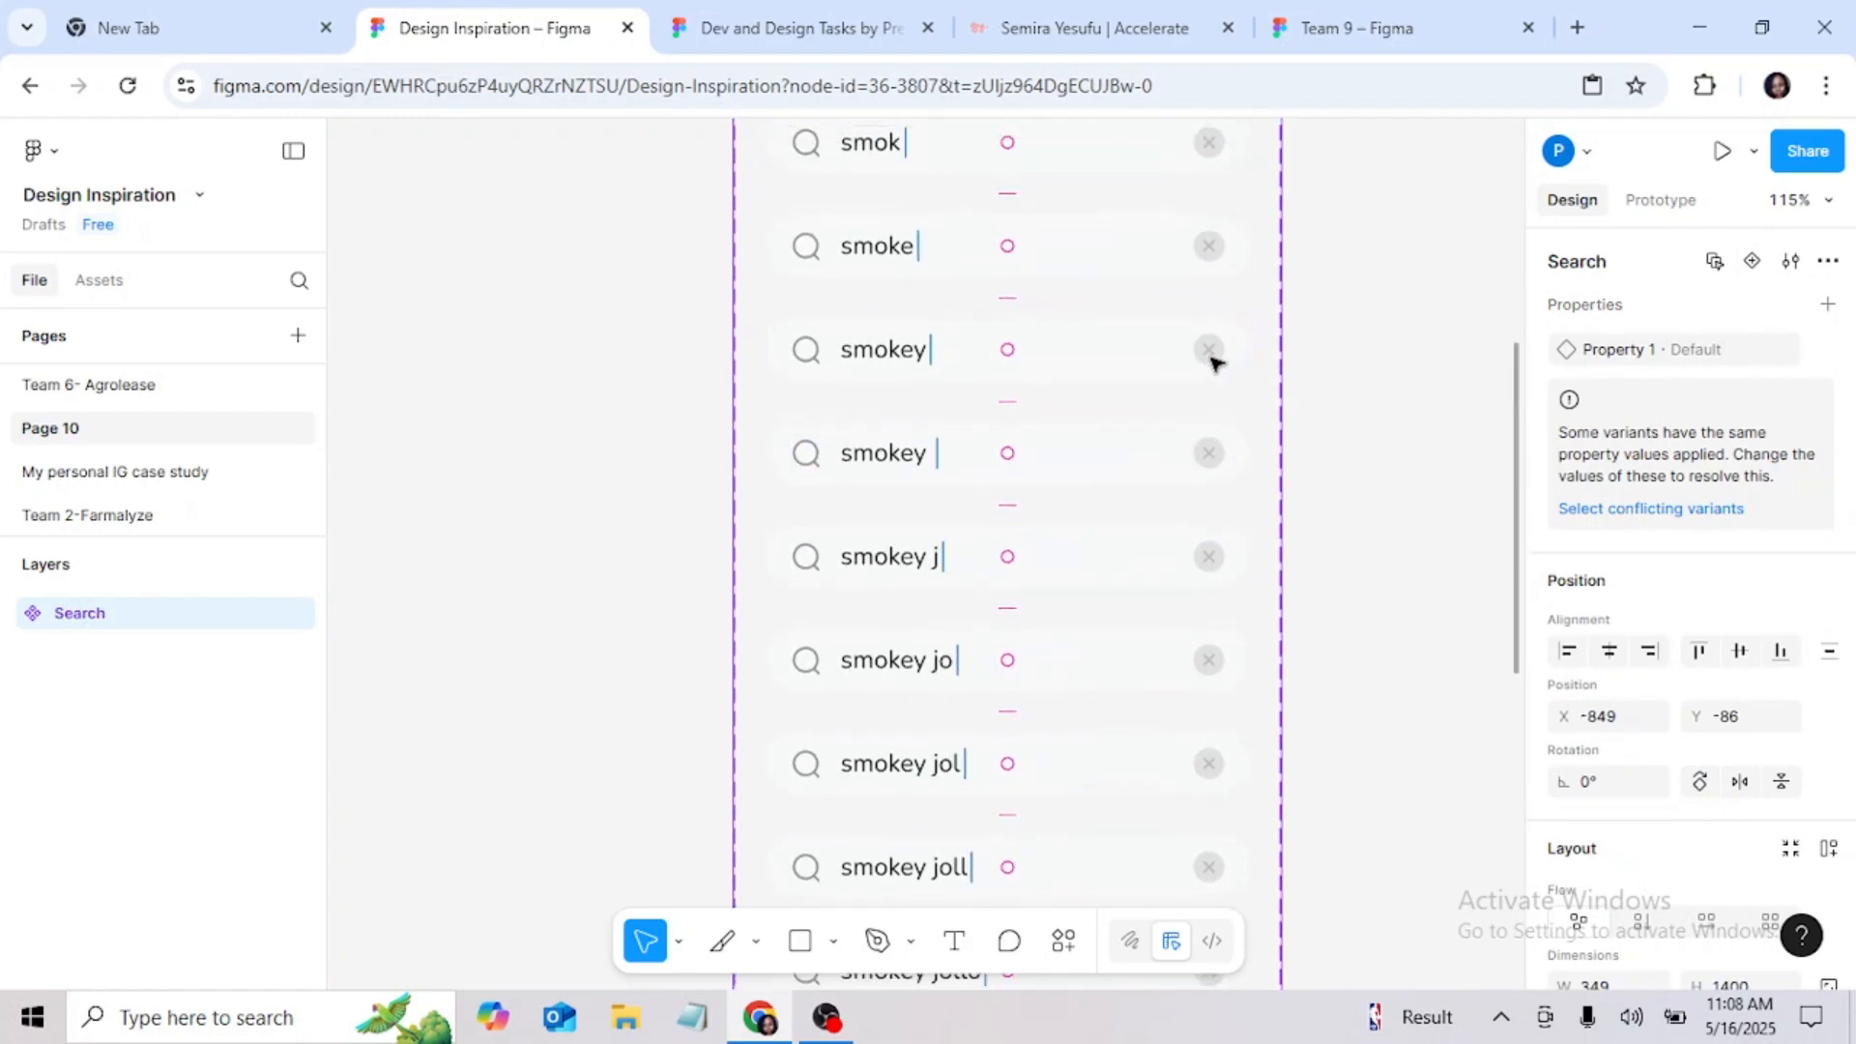
pyautogui.scroll(3, 1214, 362)
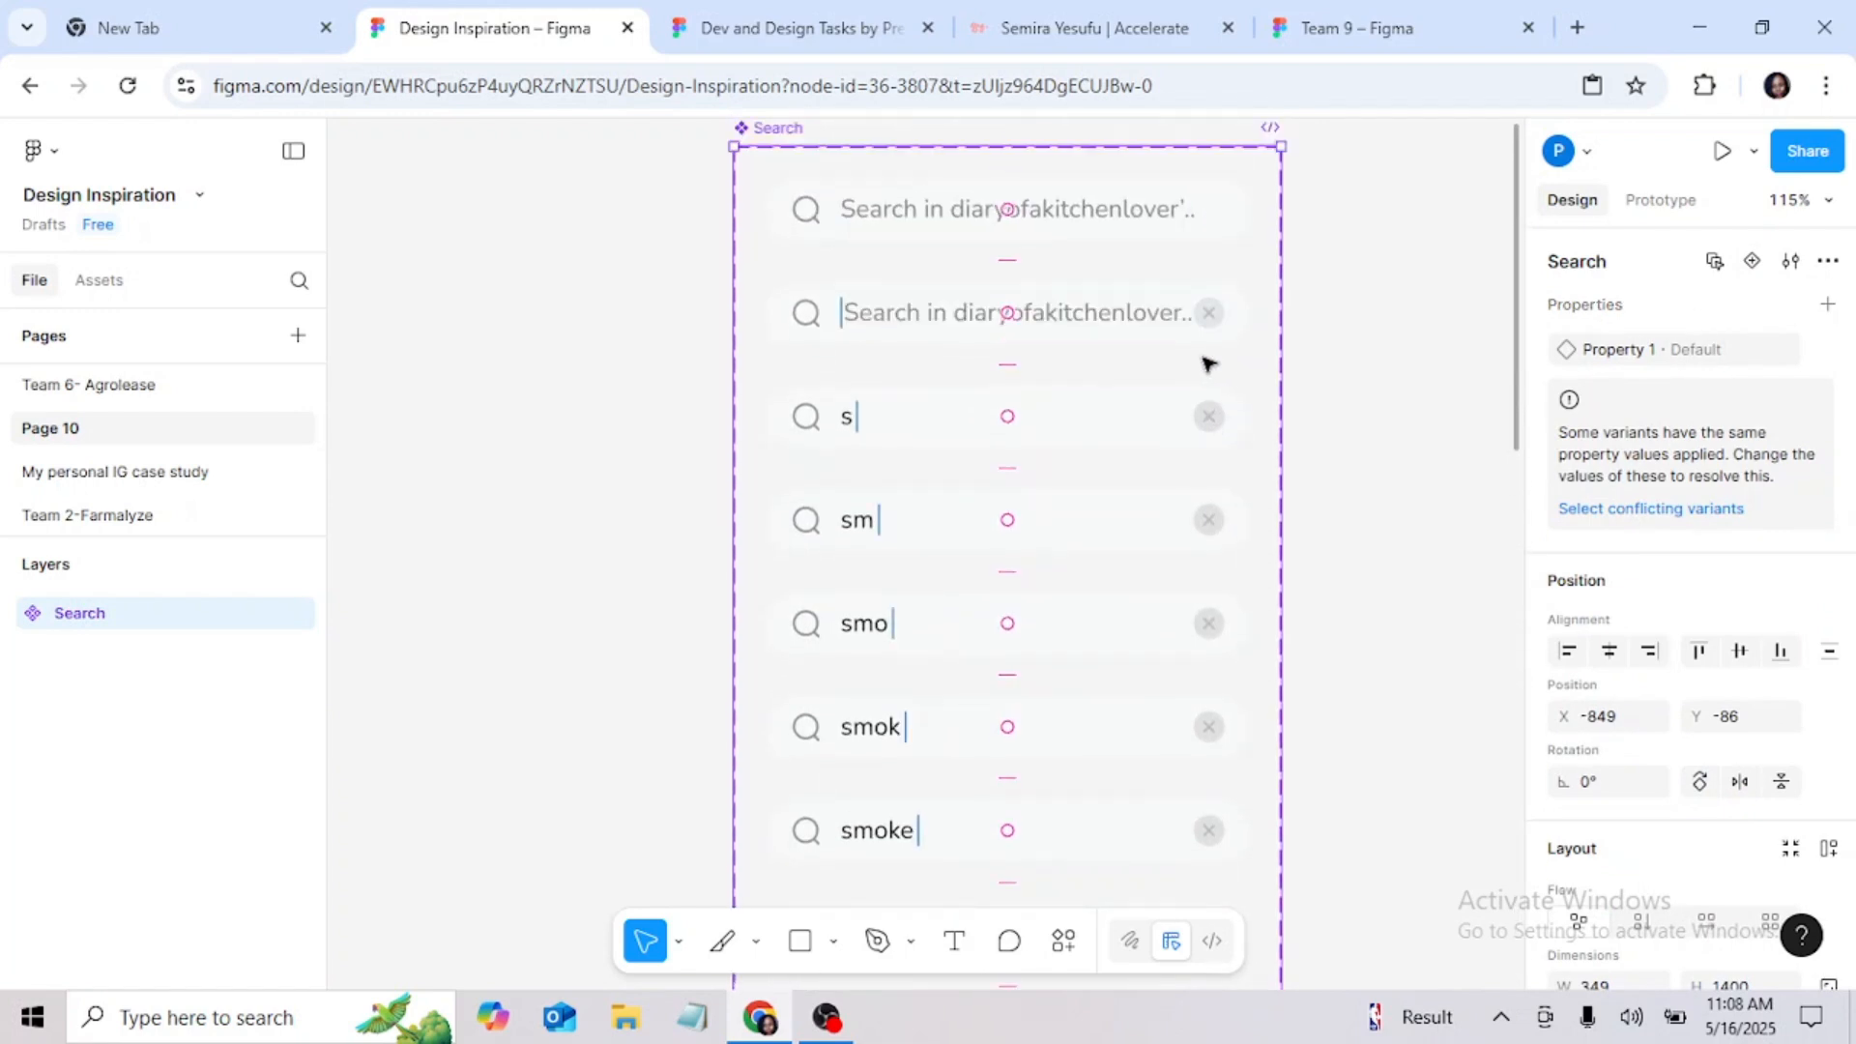
pyautogui.scroll(1, 1208, 363)
pyautogui.moveTo(775, 194); pyautogui.dragTo(749, 197)
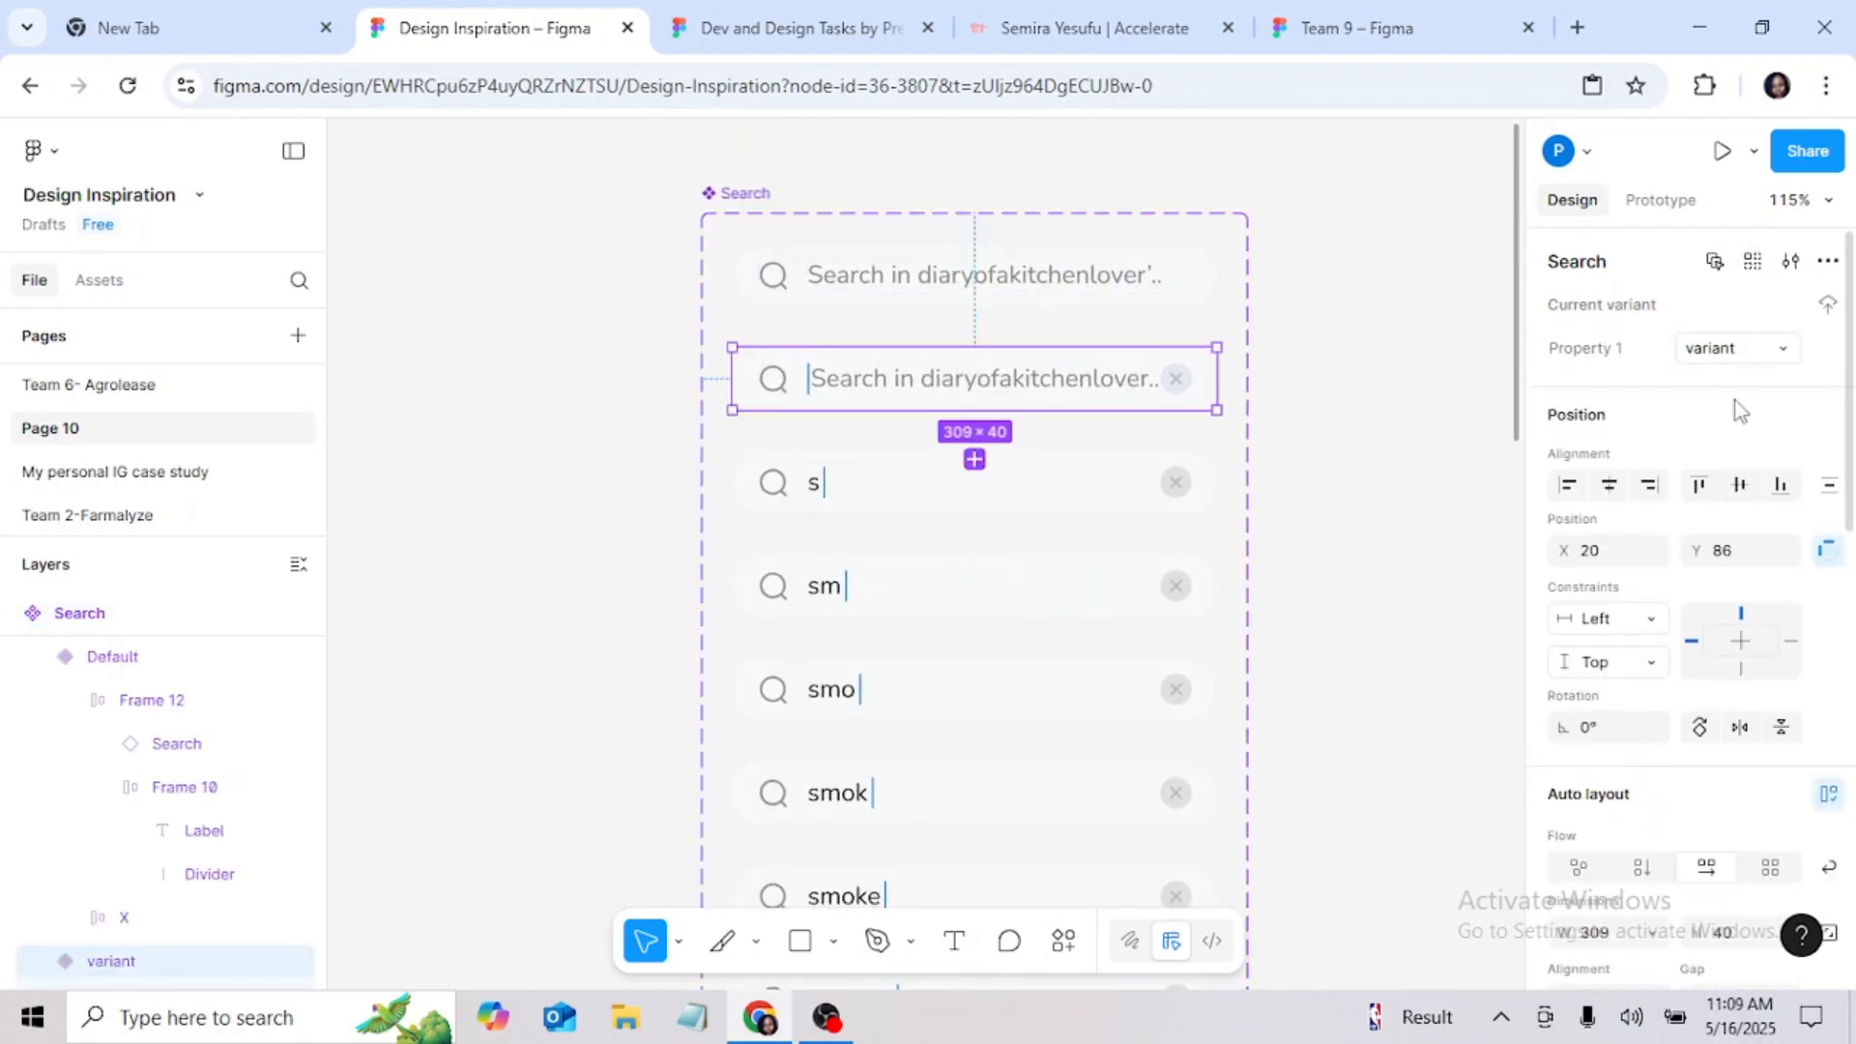
# Step: Set Property 1 to 1 for the placeholder variant with the cursor and to 2 for the "s" variant
pyautogui.click(976, 483)
pyautogui.click(1766, 350)
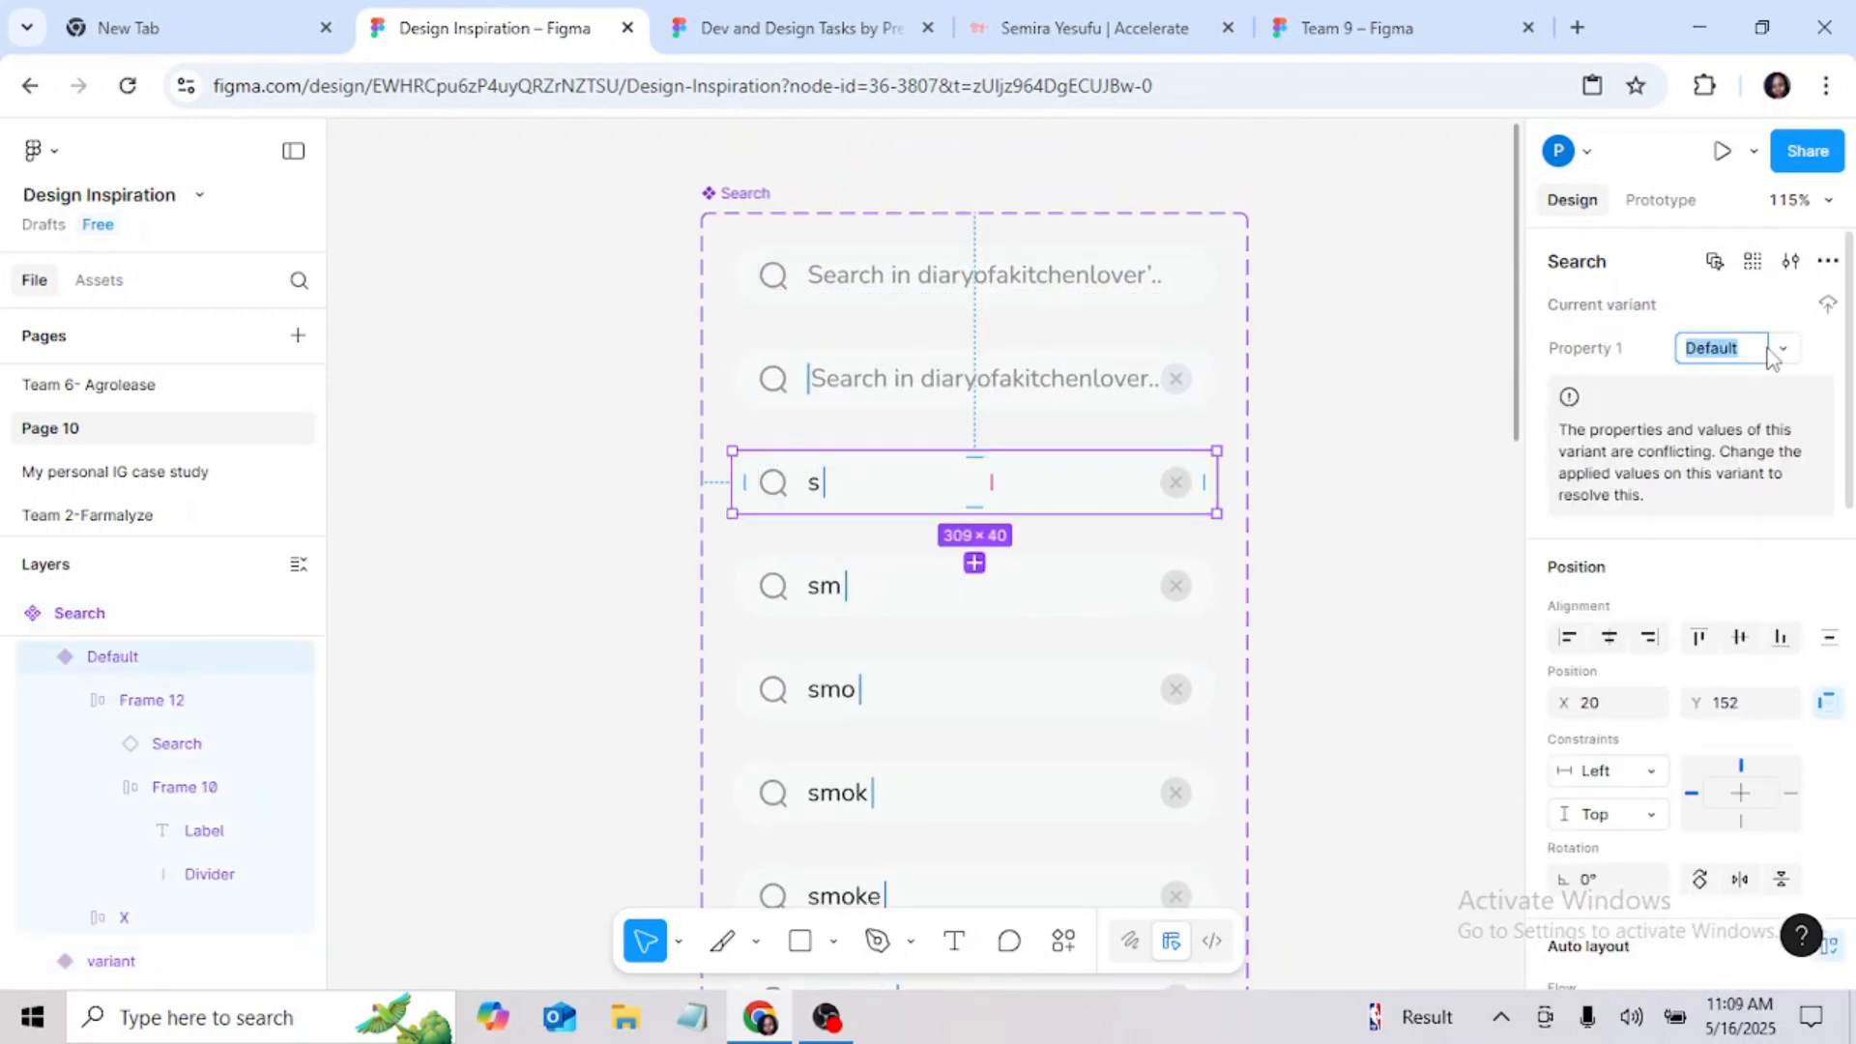
pyautogui.click(1783, 349)
pyautogui.click(1740, 441)
pyautogui.click(976, 379)
pyautogui.click(1712, 350)
pyautogui.write('2')
pyautogui.click(976, 482)
pyautogui.click(1709, 348)
# Step: Set Property 1 to 3 for the "sm" variant, 4 for "smo" and 5 for "smok"
pyautogui.click(976, 586)
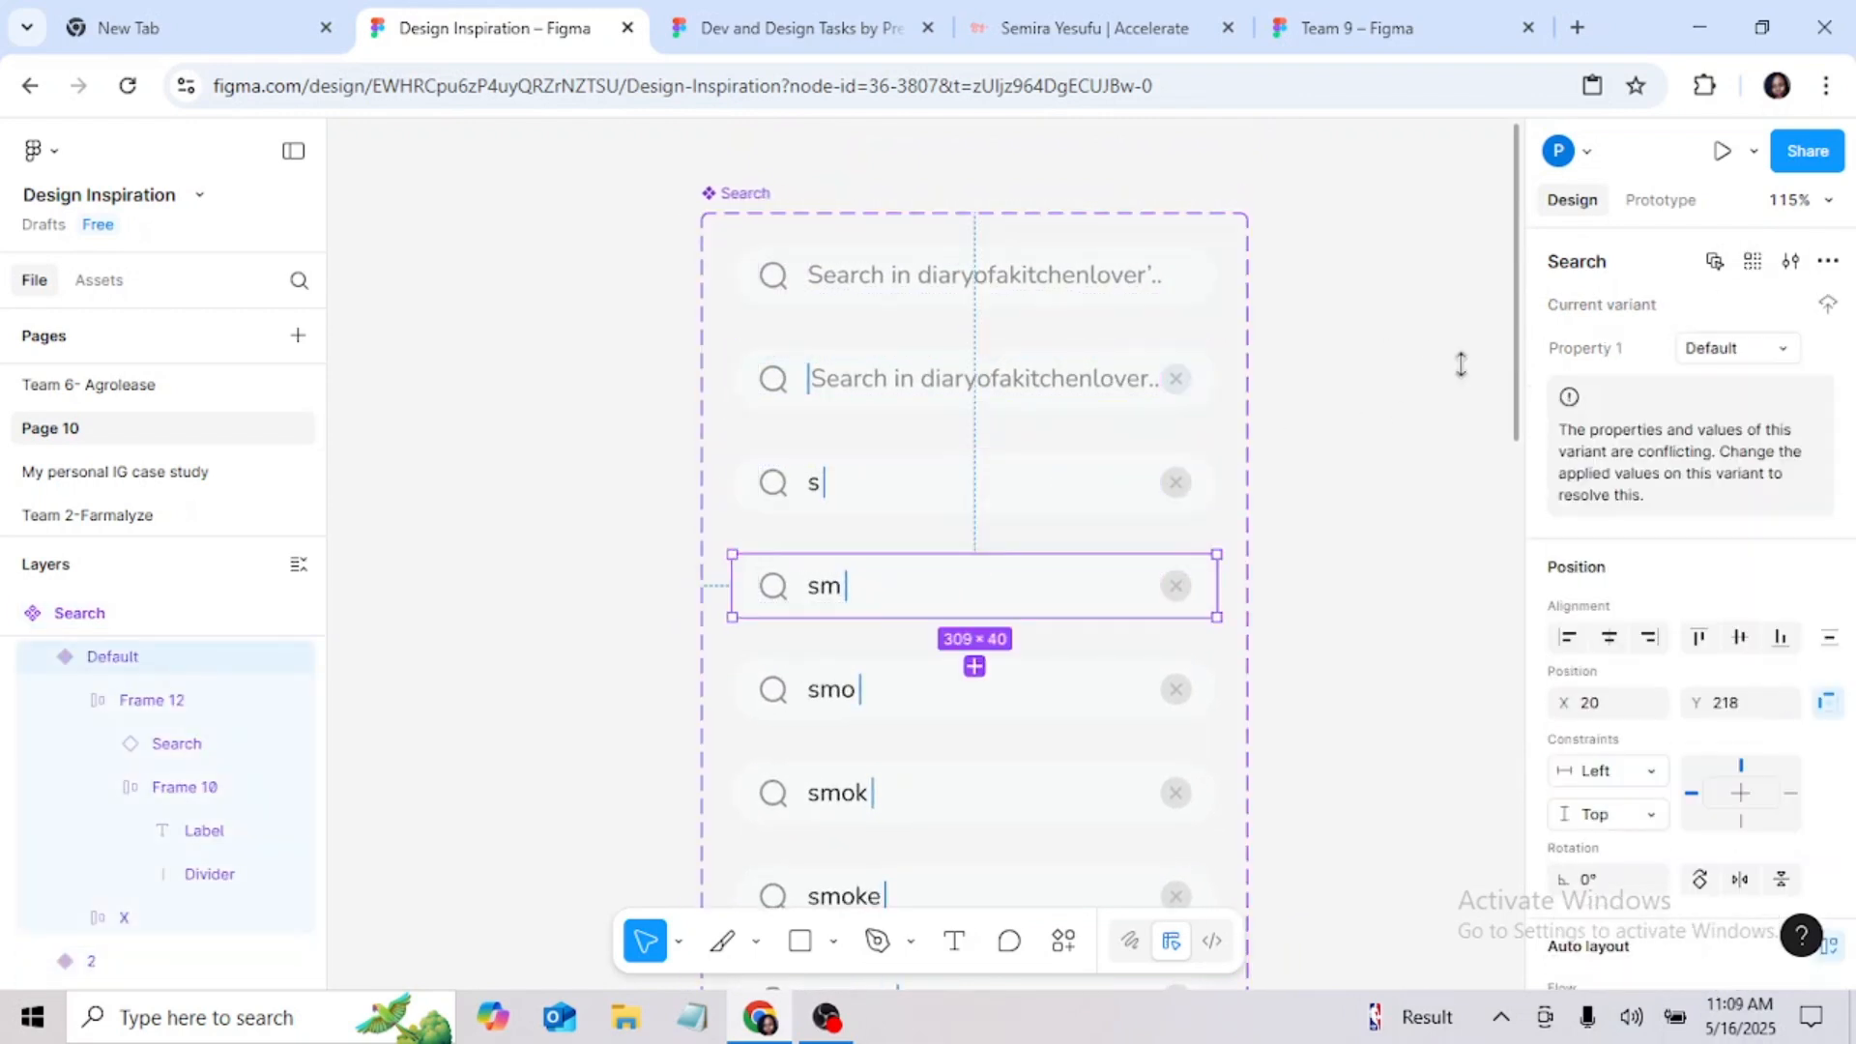
pyautogui.click(1713, 349)
pyautogui.write('3')
pyautogui.click(972, 578)
pyautogui.click(1714, 348)
pyautogui.write('4')
pyautogui.click(971, 680)
pyautogui.click(1713, 350)
pyautogui.write('5')
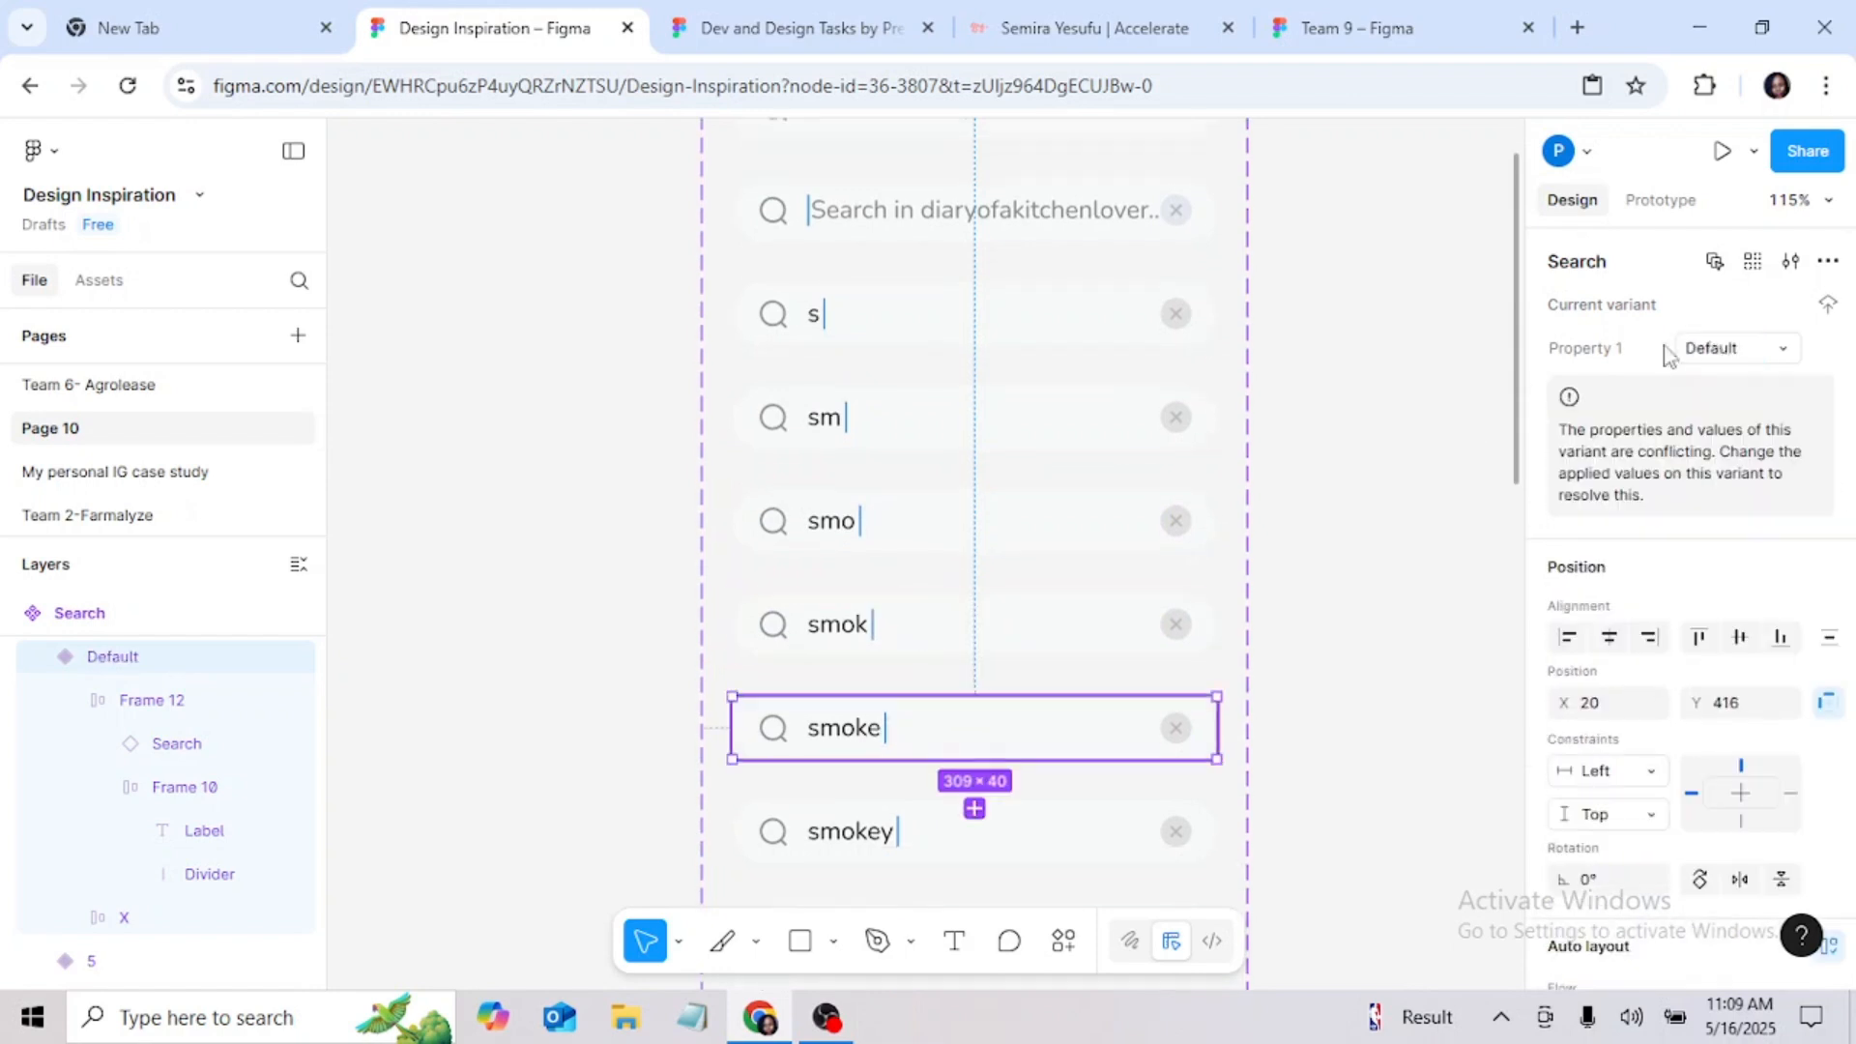
# Step: Set Property 1 to 6 for the "smoke" variant, 7 for "smokey" and 8 for "smokey" with a trailing space
pyautogui.click(1716, 349)
pyautogui.write('6')
pyautogui.click(974, 725)
pyautogui.click(1715, 350)
pyautogui.write('7')
pyautogui.click(976, 756)
pyautogui.click(1720, 350)
pyautogui.write('8')
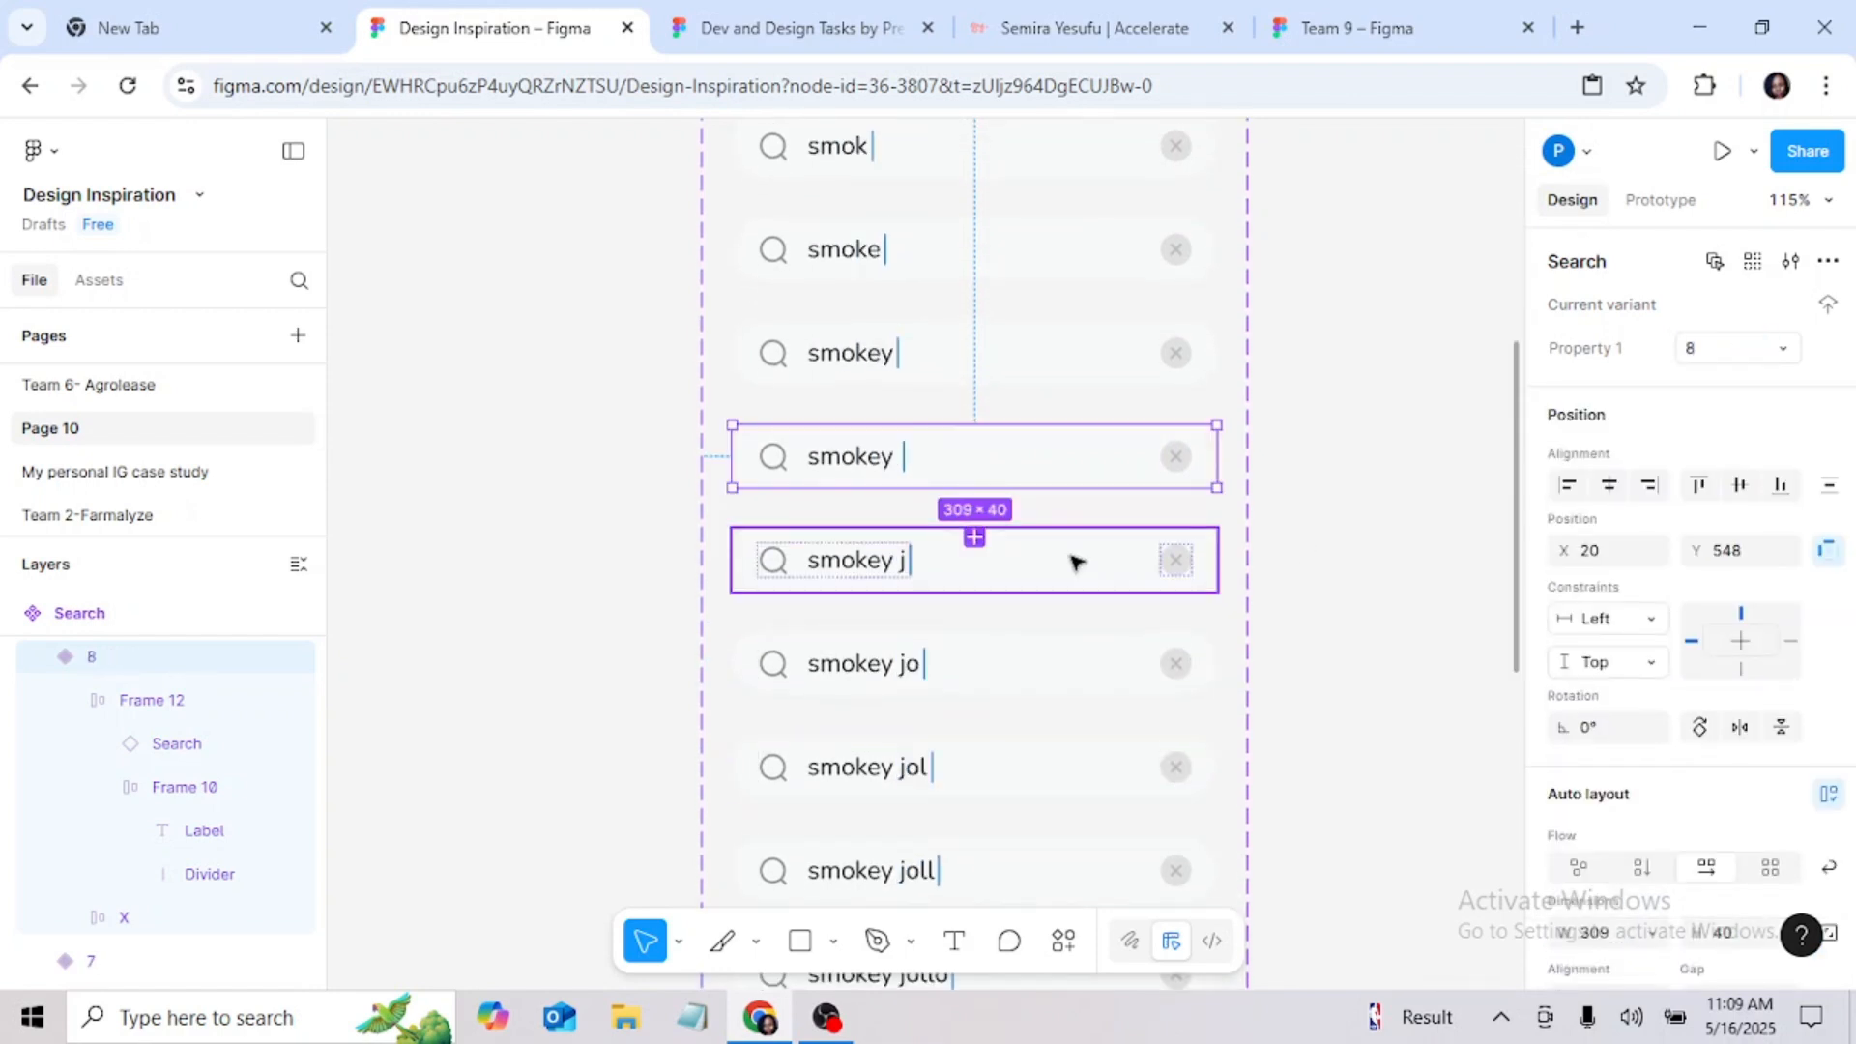
# Step: Set Property 1 to 9 for the "smokey j" variant, 10 for "smokey jo", 11 for "smokey jol" and 12 for "smokey joll"
pyautogui.click(1071, 556)
pyautogui.click(1716, 350)
pyautogui.write('9')
pyautogui.click(976, 668)
pyautogui.click(1717, 350)
pyautogui.write('10')
pyautogui.click(1111, 781)
pyautogui.click(1710, 351)
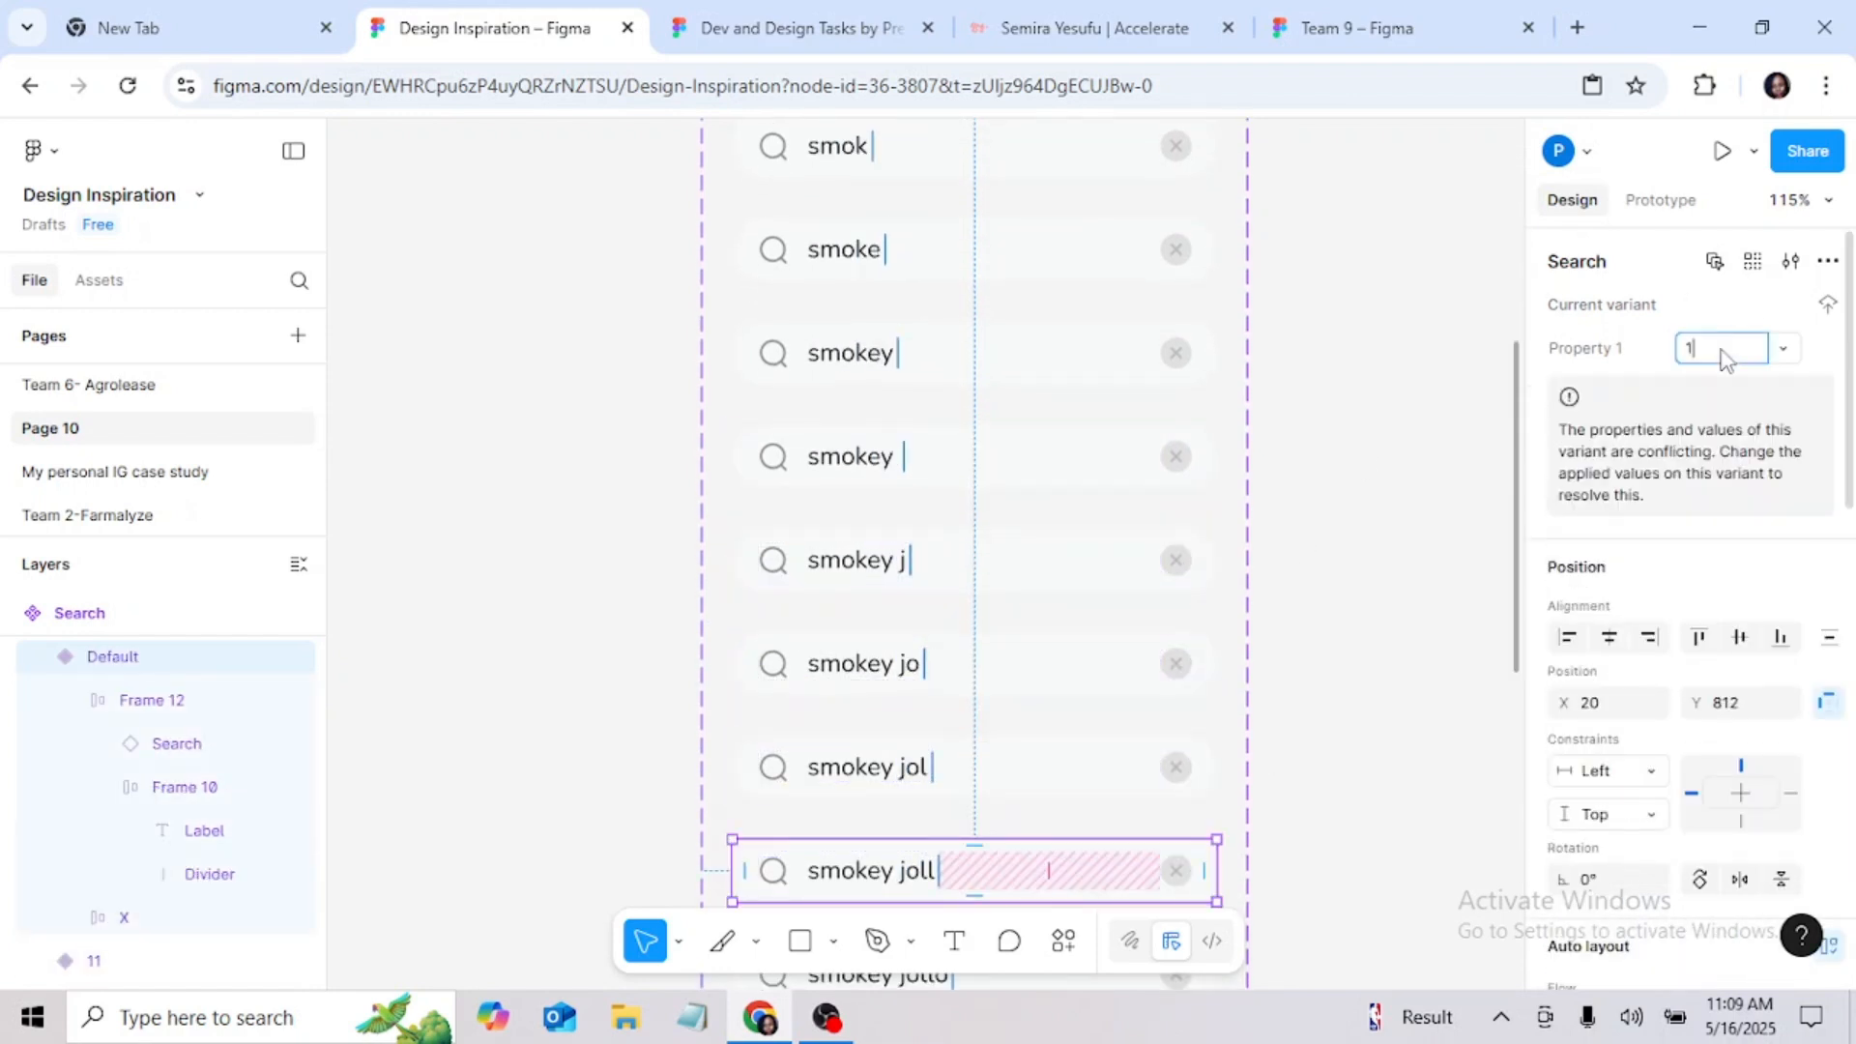
pyautogui.write('2')
pyautogui.press('Return')
# Step: Set Property 1 to 13 for the "smokey jollo" variant and continue numbering the remaining variants in order up to 20
pyautogui.scroll(-1, 1111, 774)
pyautogui.click(1083, 836)
pyautogui.click(1717, 350)
pyautogui.write('13')
pyautogui.press('Return')
pyautogui.click(1073, 833)
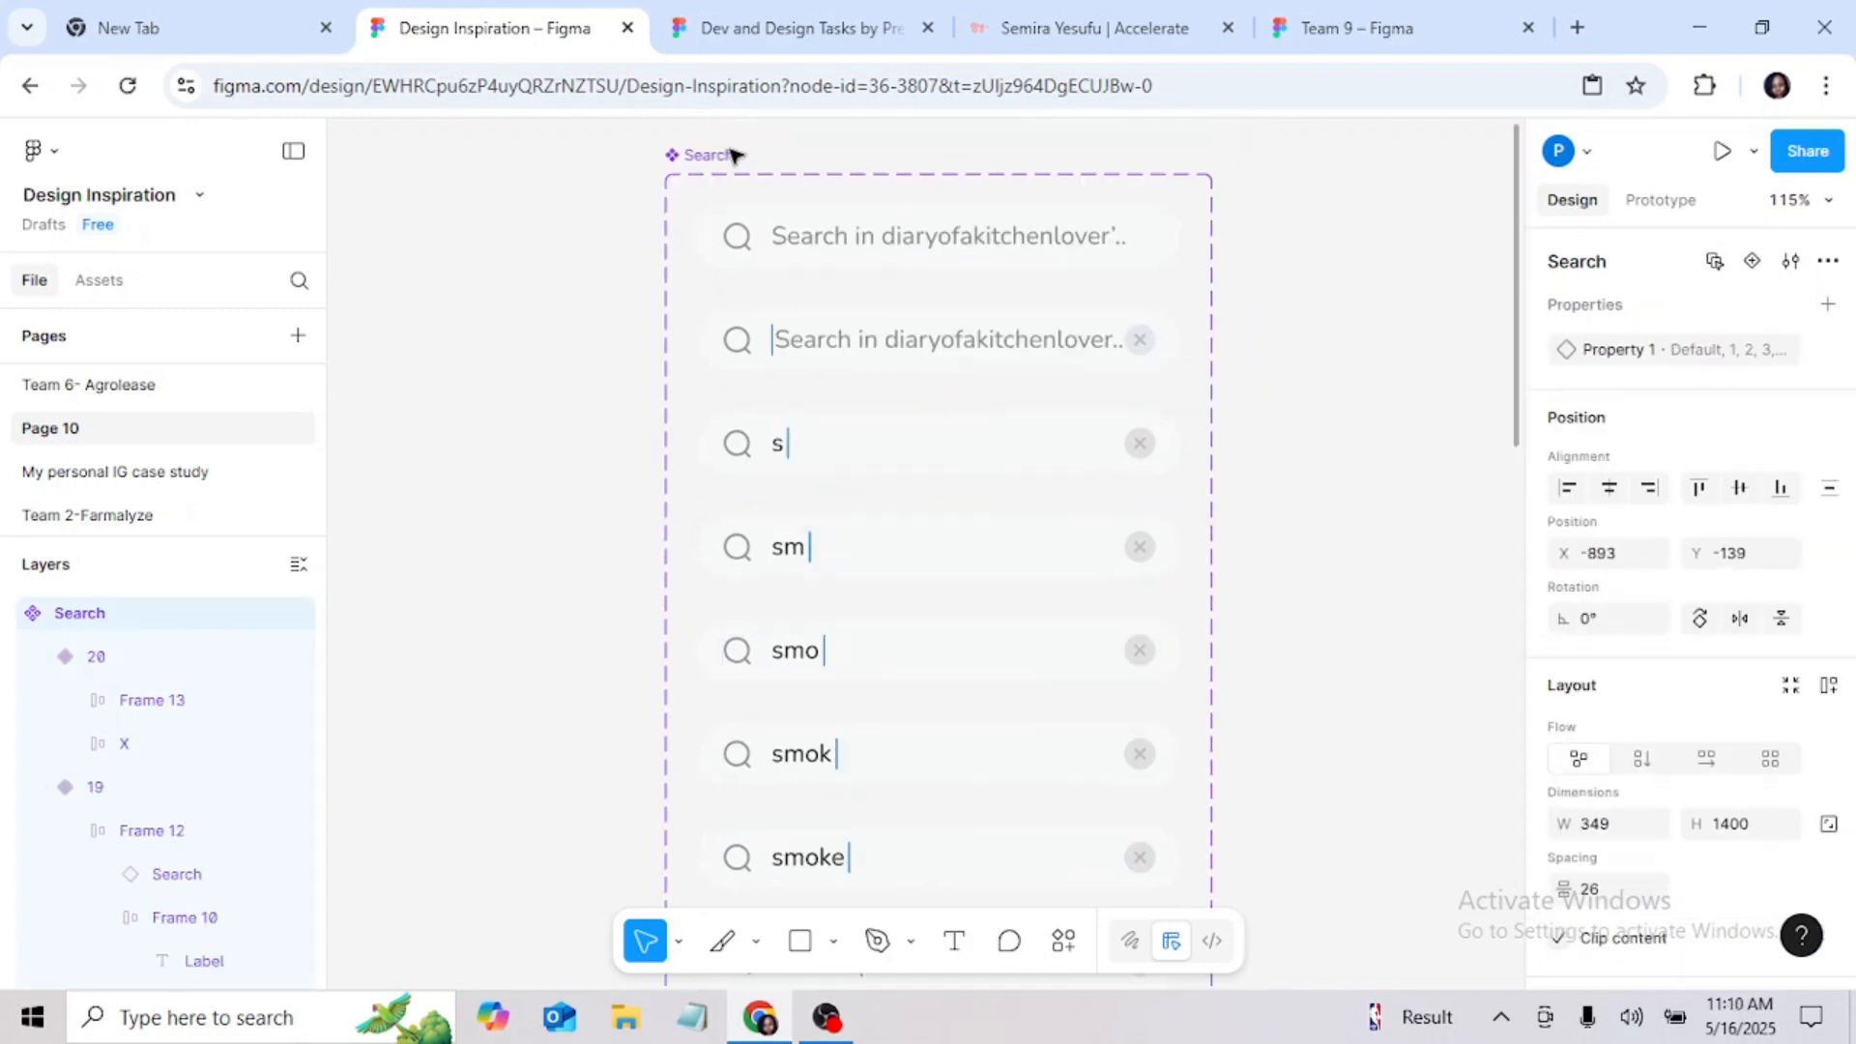
# Step: Add a prototype interaction from the Default search variant that changes to variant 1 on click with Instant animation
pyautogui.click(734, 155)
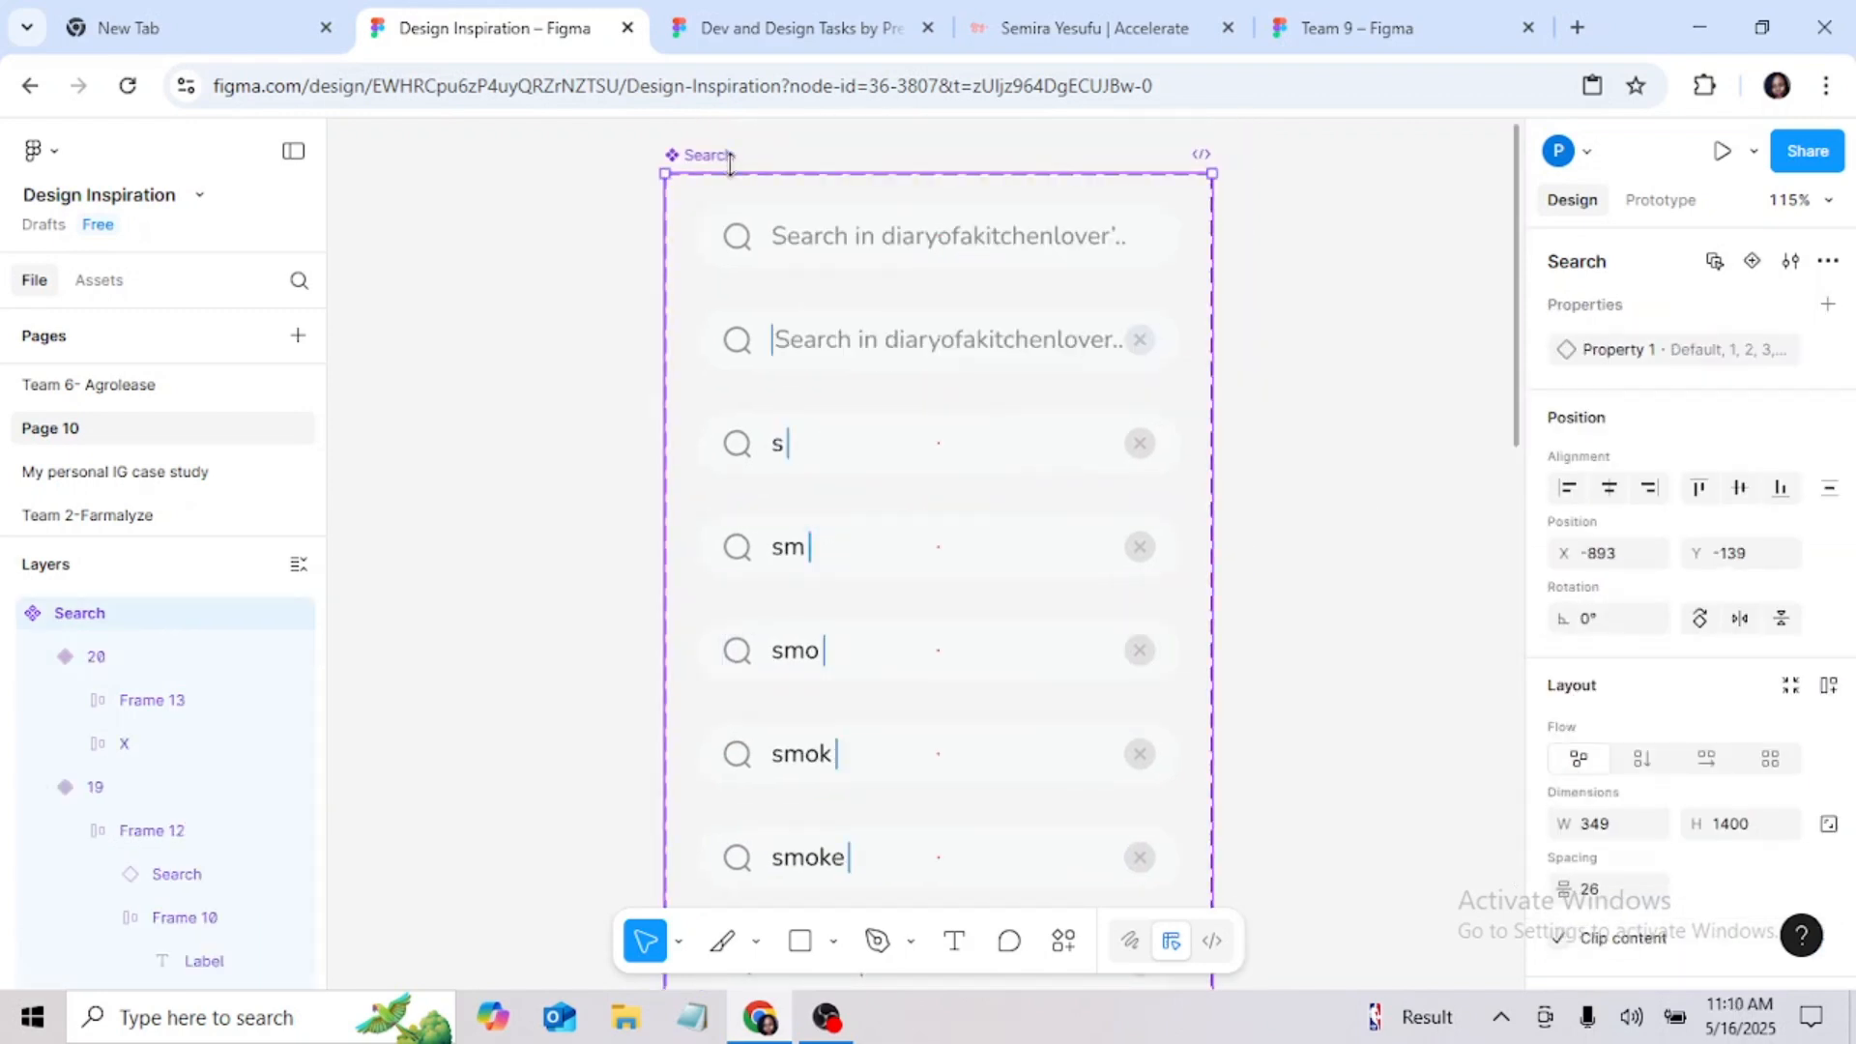
pyautogui.click(1659, 200)
pyautogui.click(971, 241)
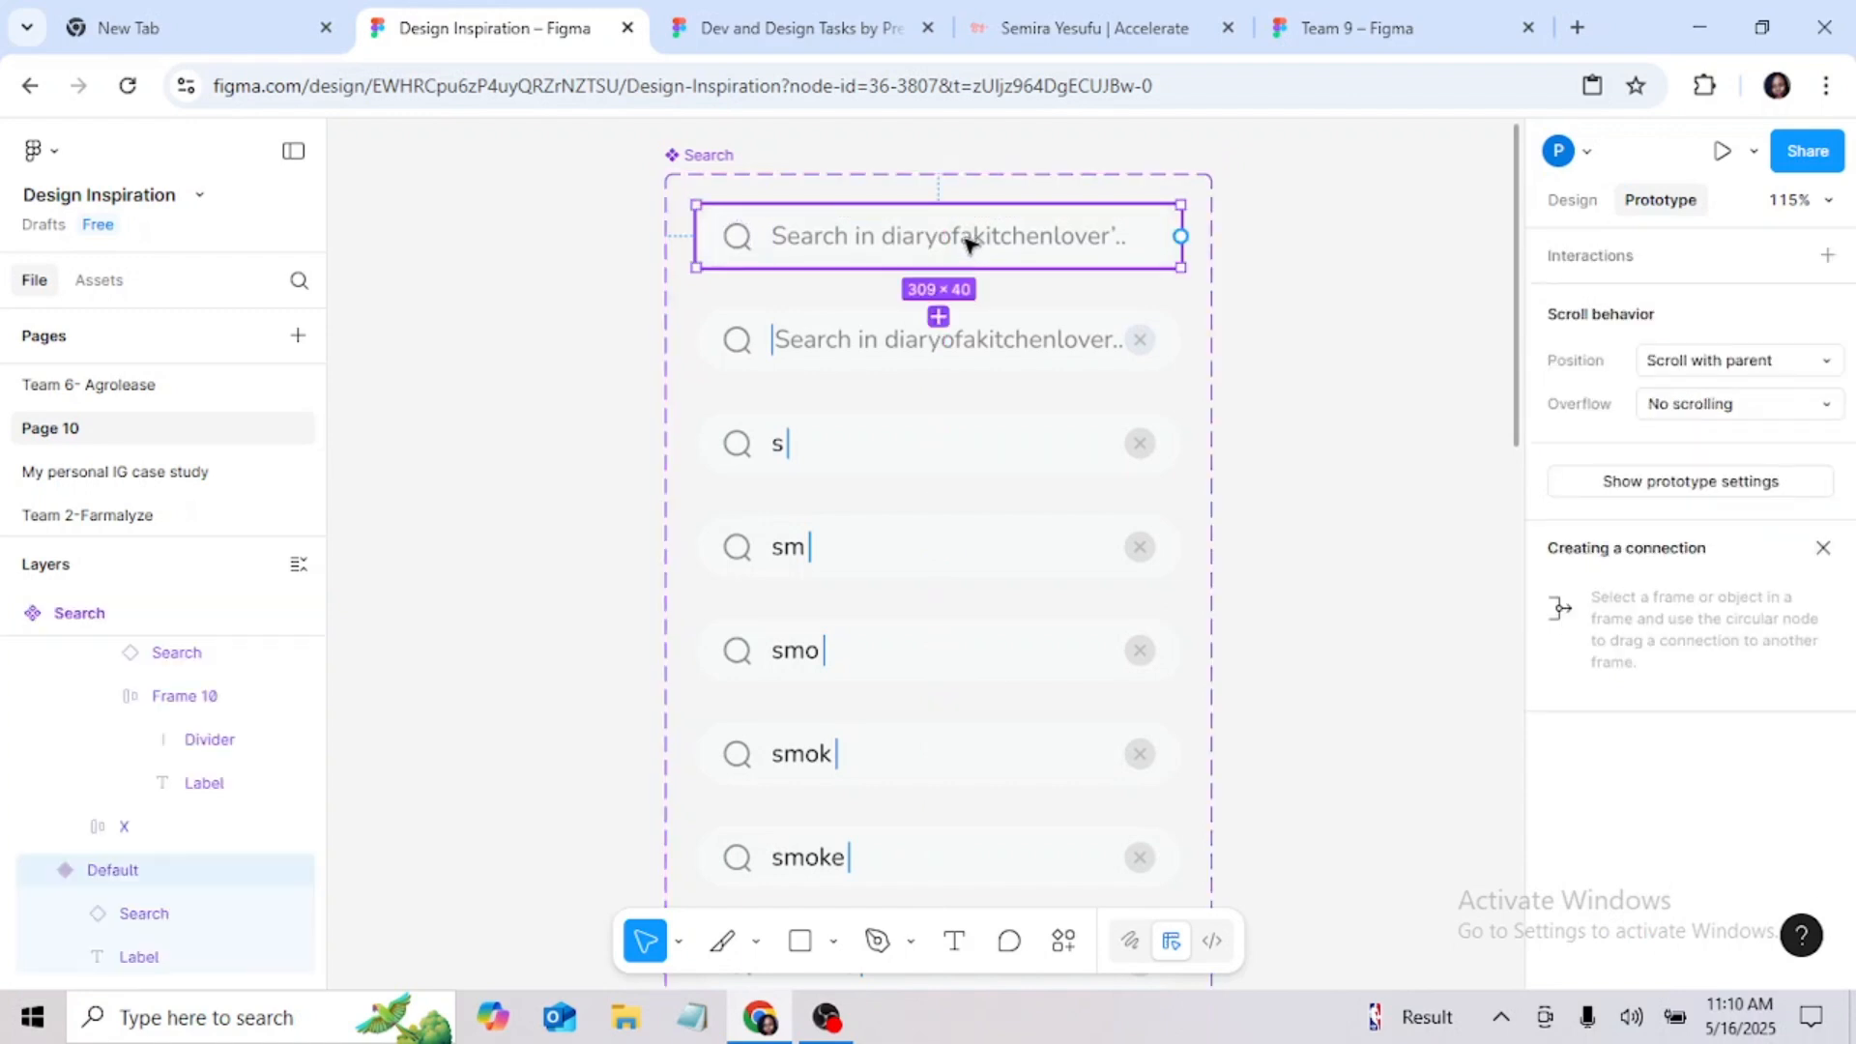
pyautogui.moveTo(940, 274); pyautogui.dragTo(943, 317)
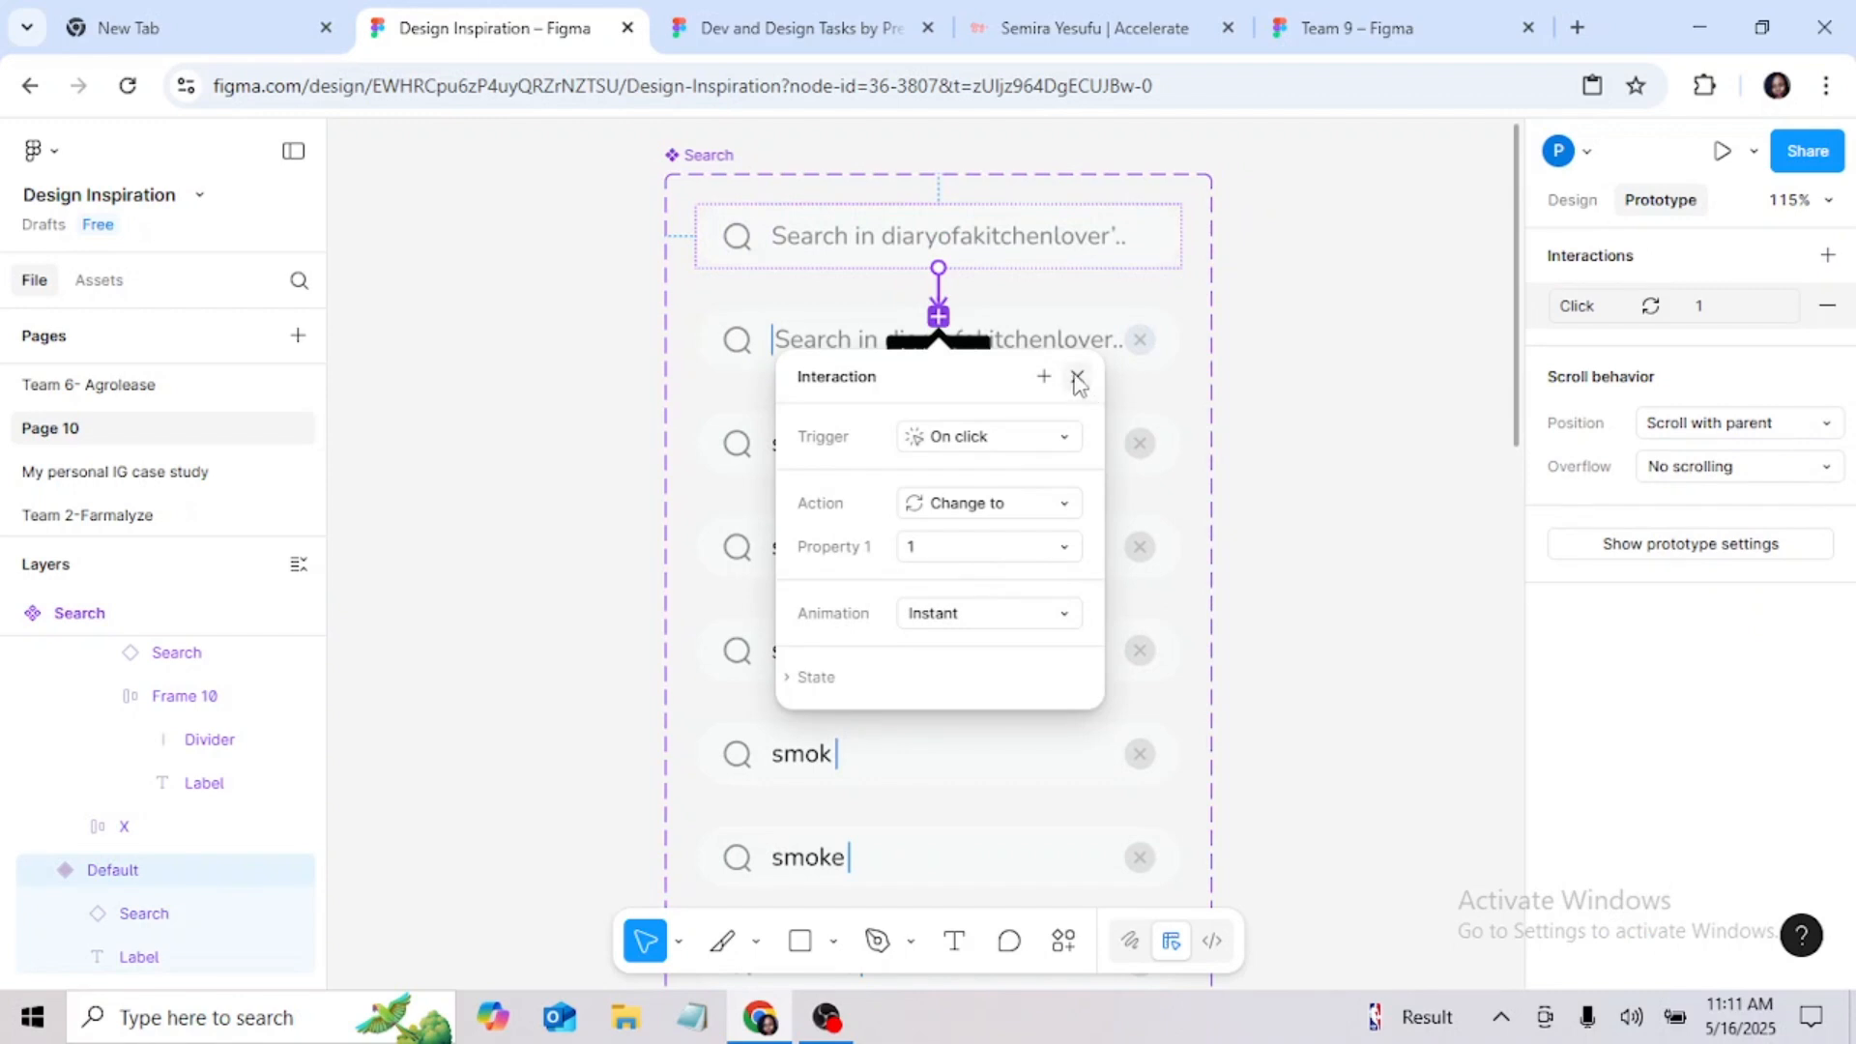
pyautogui.click(1077, 376)
# Step: Connect variant 1, the placeholder with the cursor, to the "s" variant with a Change to 2 interaction
pyautogui.click(1064, 344)
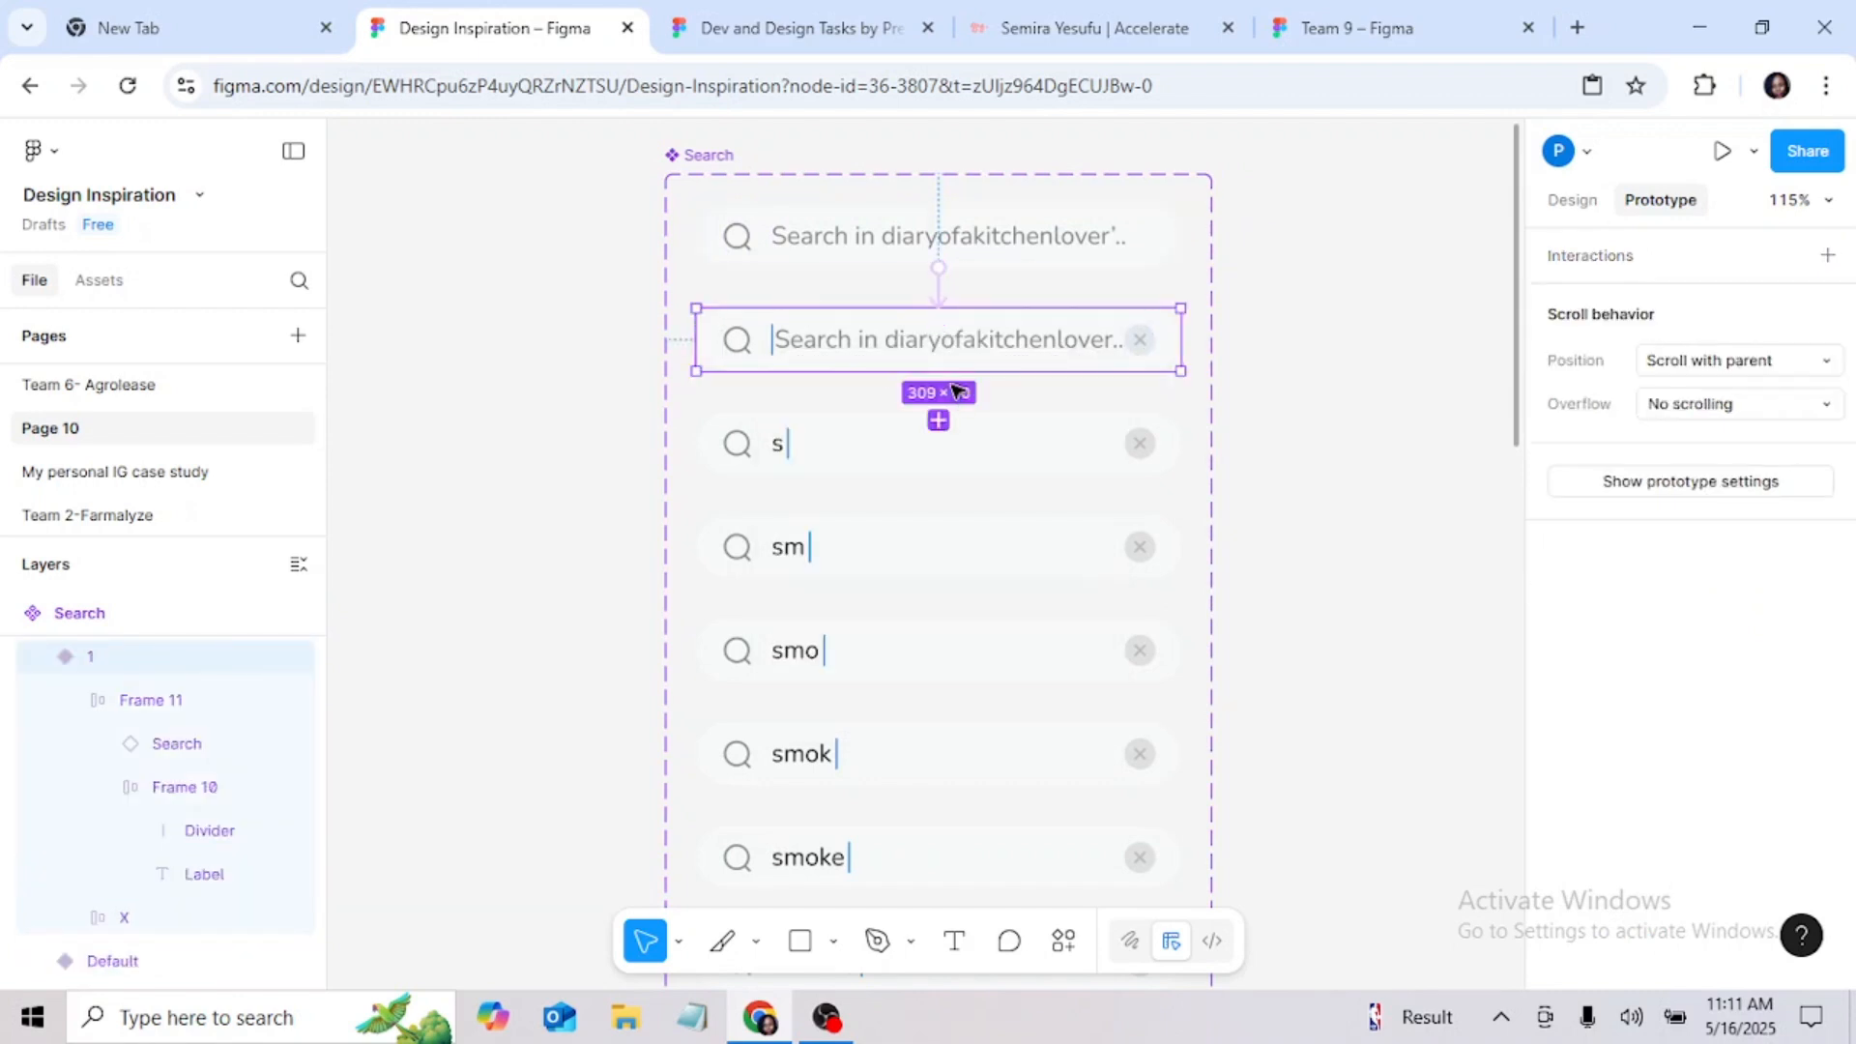
pyautogui.moveTo(942, 377); pyautogui.dragTo(950, 430)
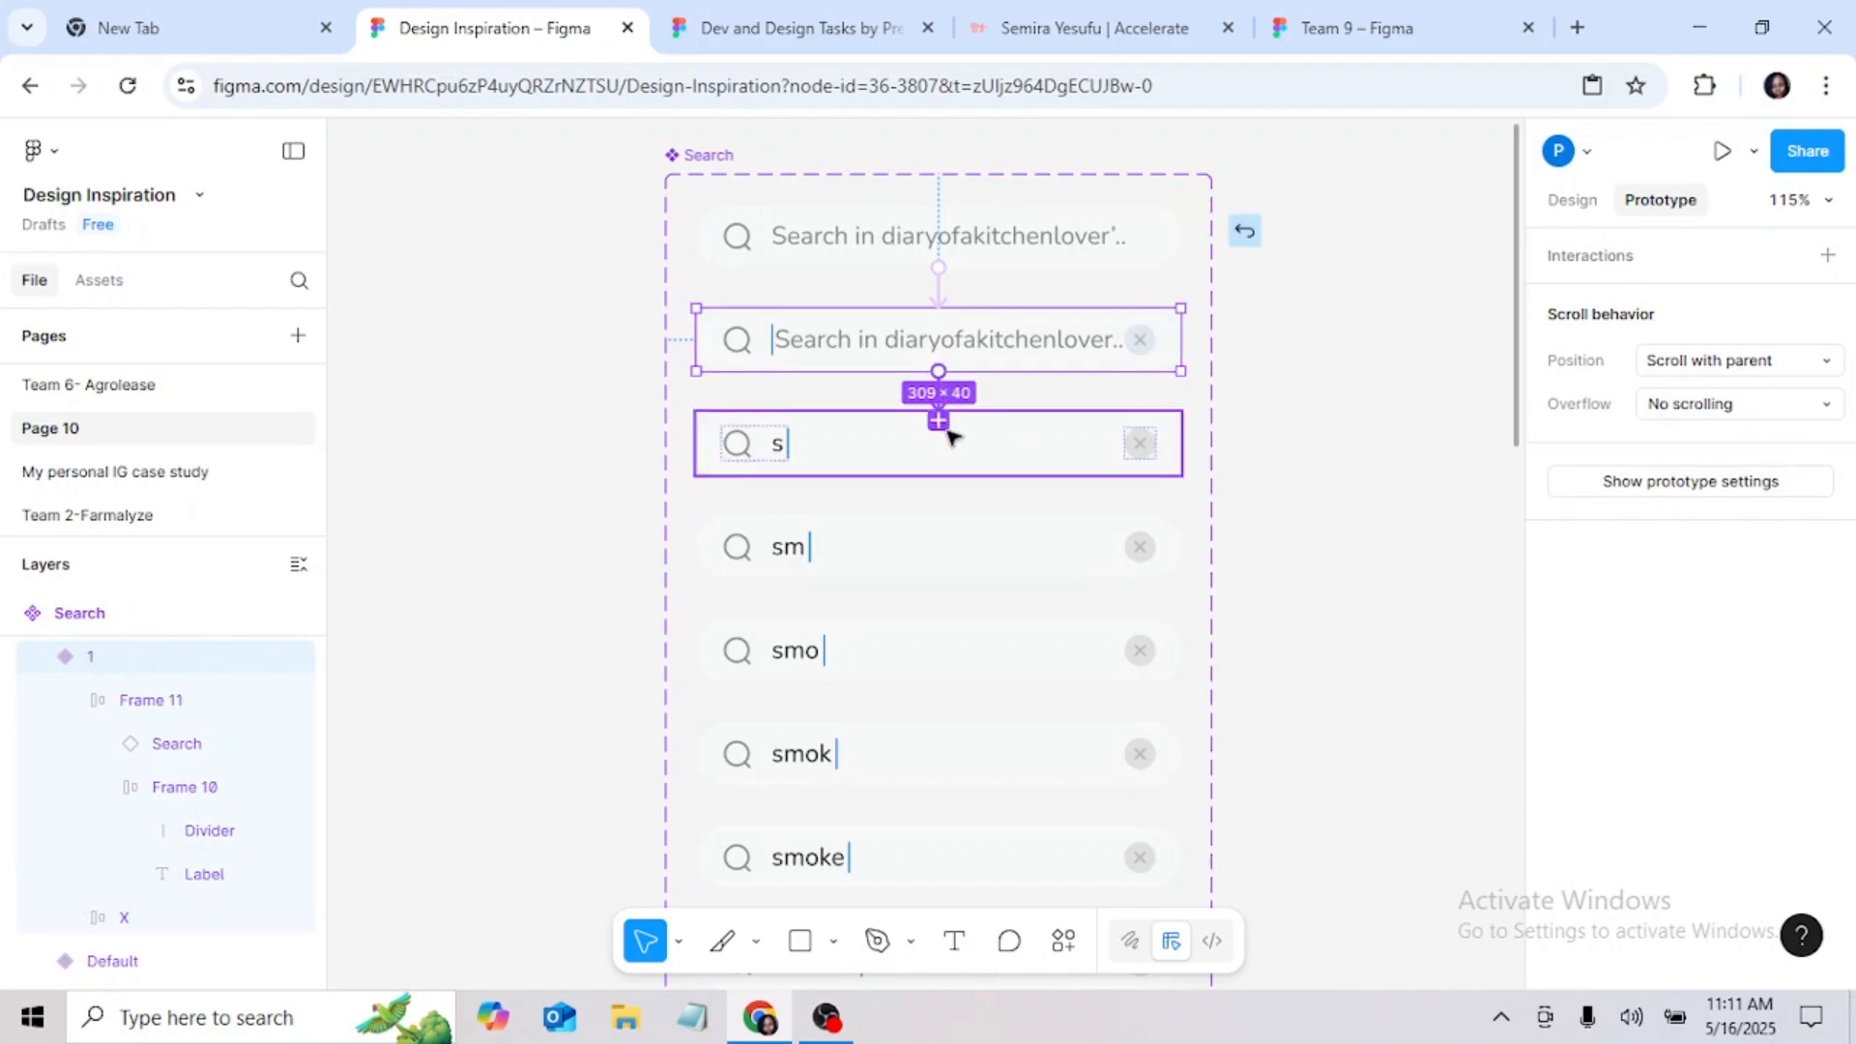
pyautogui.moveTo(950, 437); pyautogui.dragTo(947, 433)
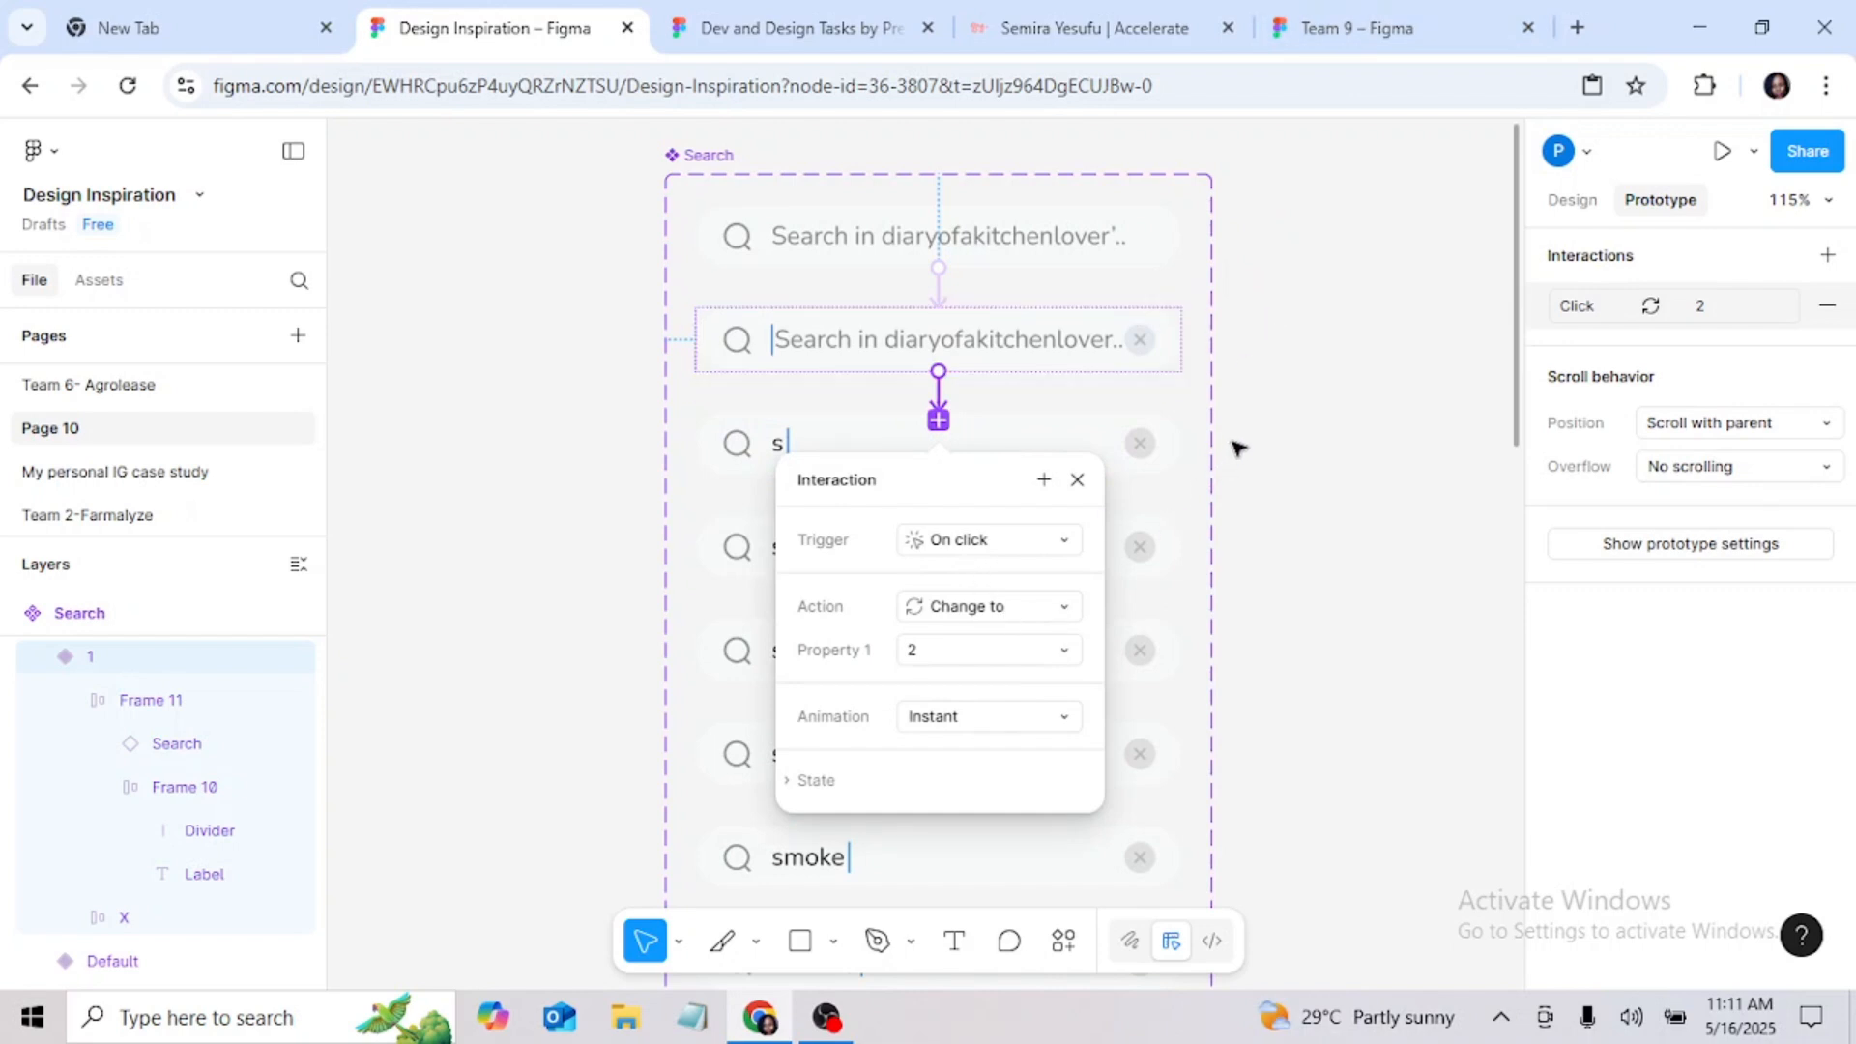
pyautogui.click(1284, 364)
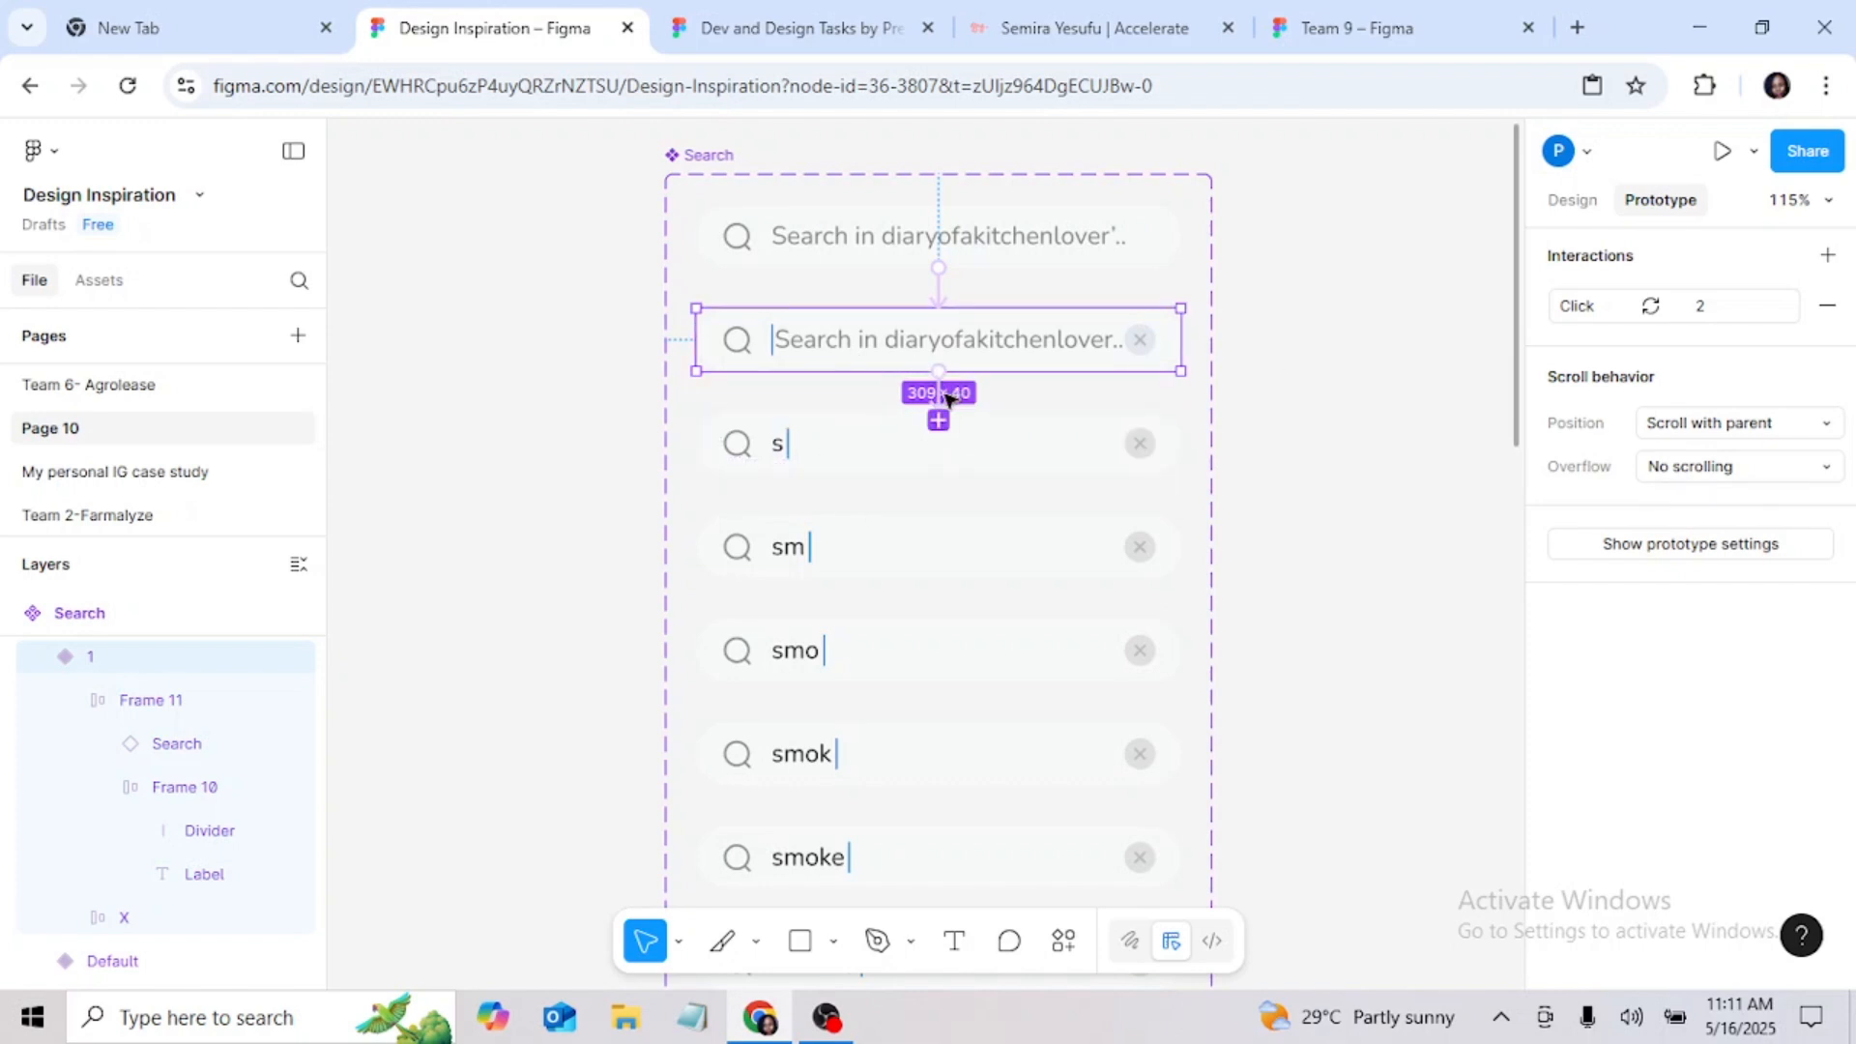
# Step: Set the trigger of variant 1's interaction to Key/Gamepad with the S key
pyautogui.click(946, 404)
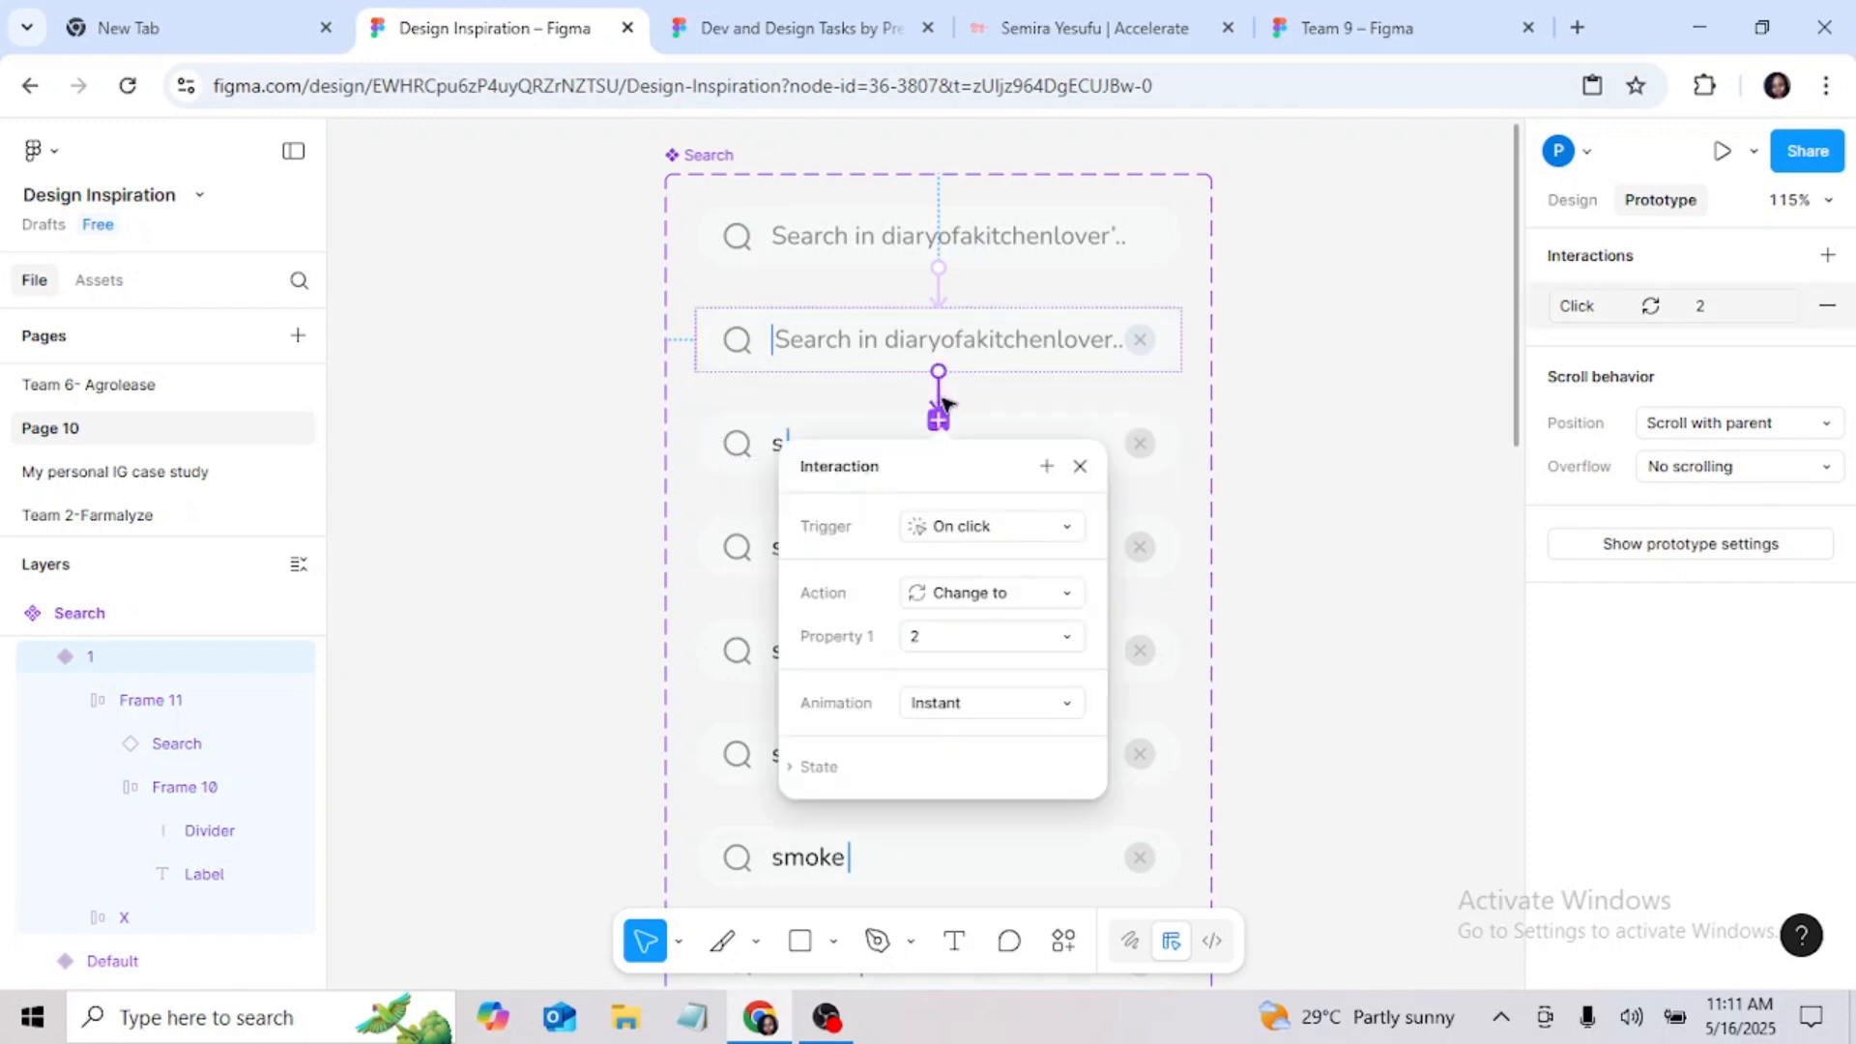
pyautogui.click(1014, 526)
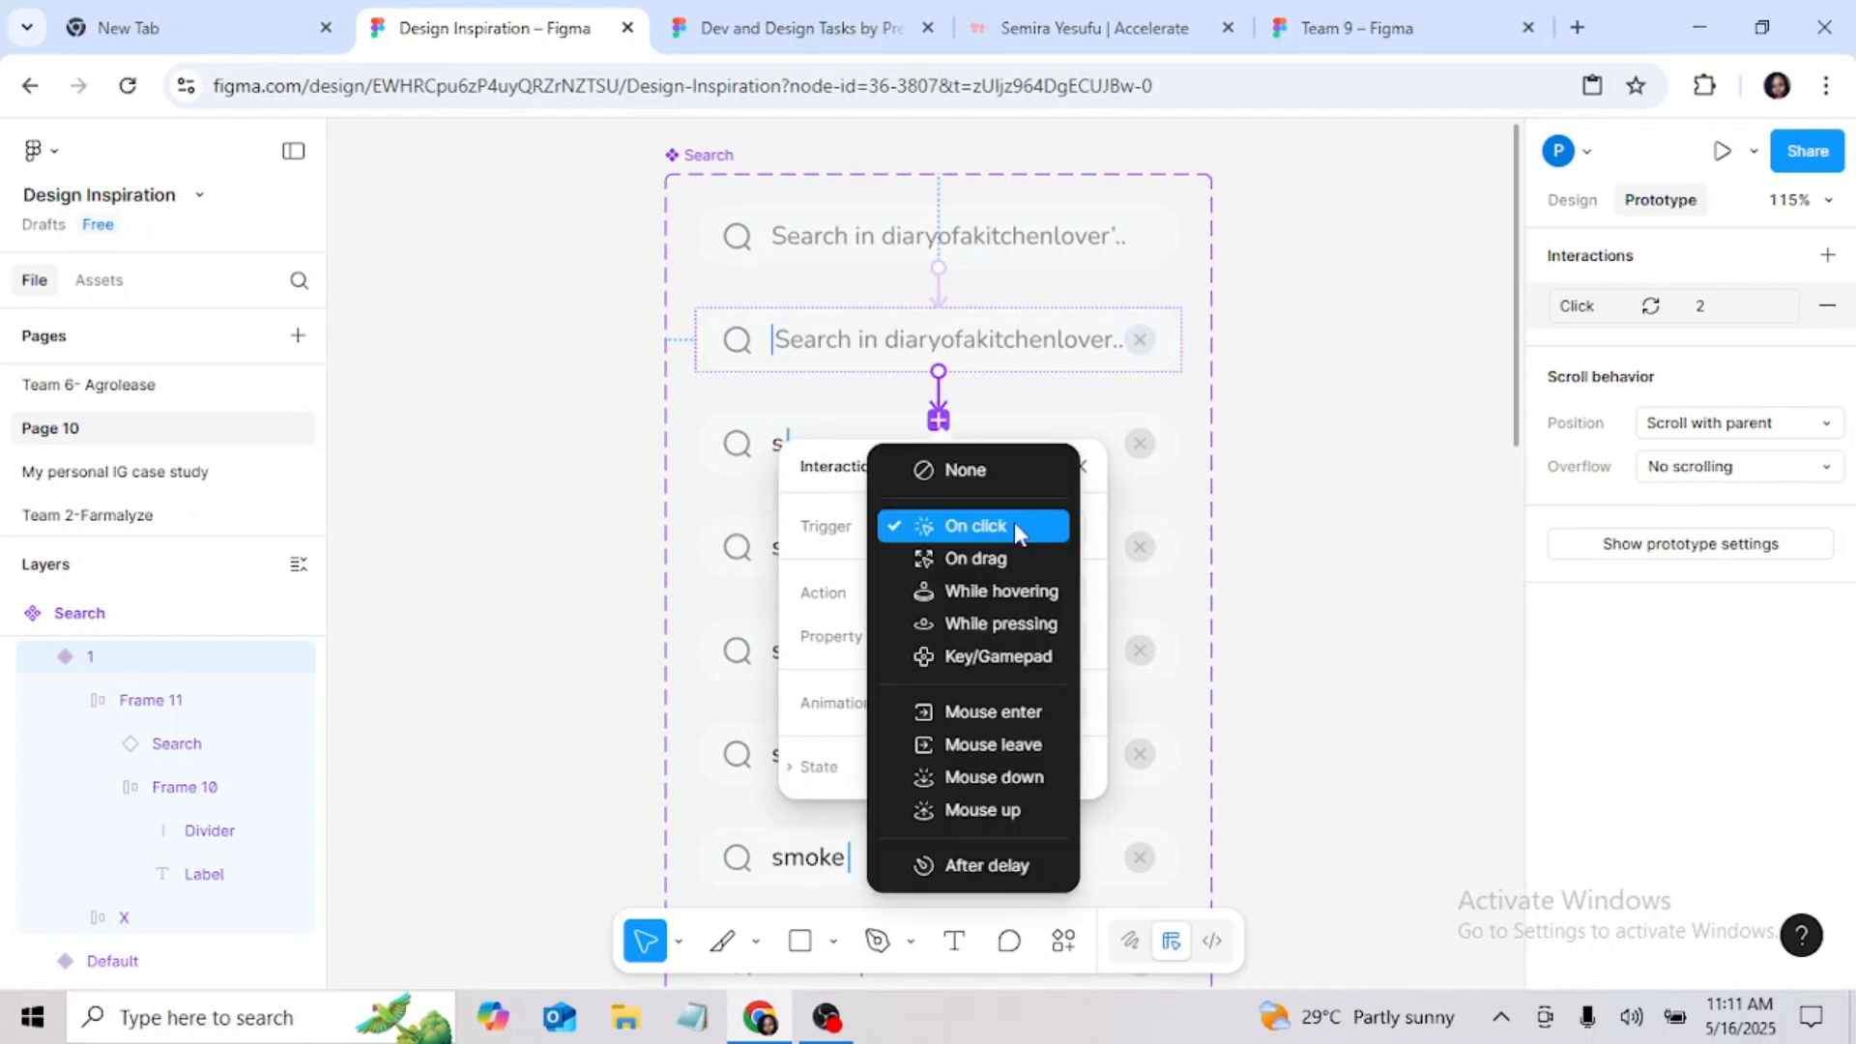
pyautogui.click(1015, 658)
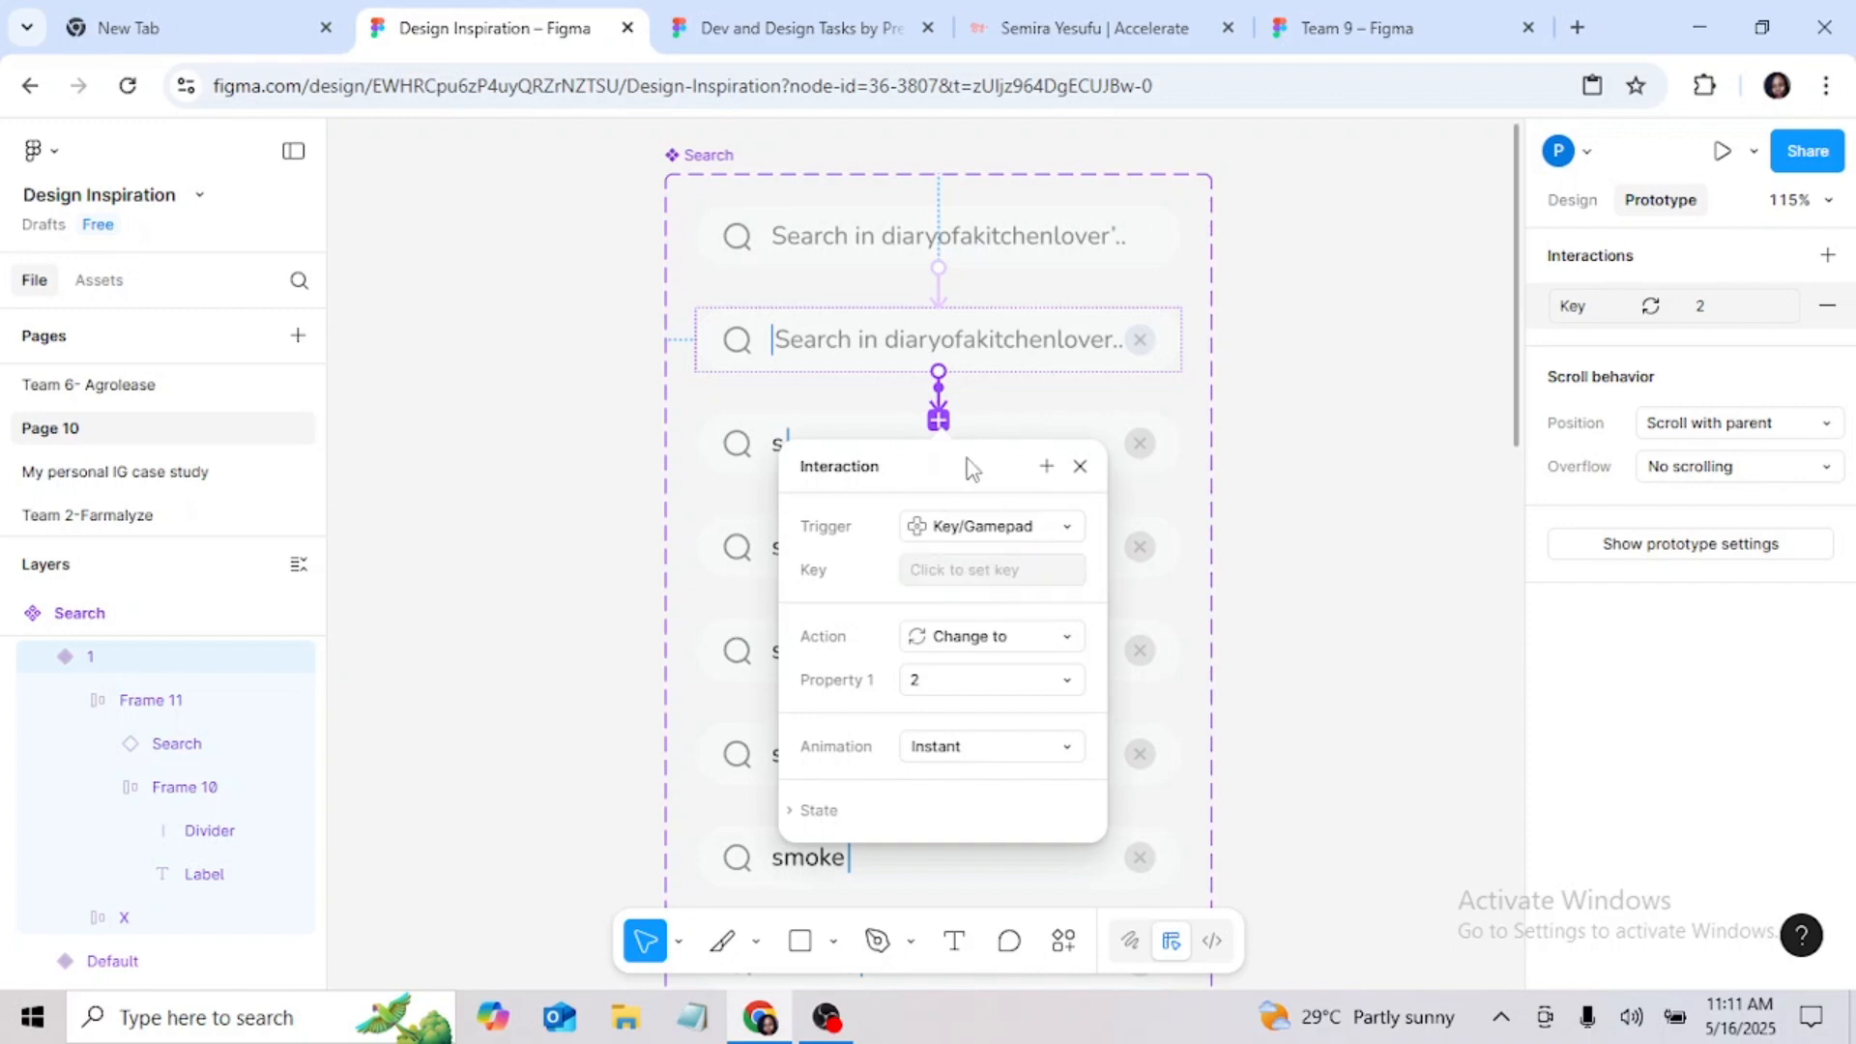
pyautogui.moveTo(966, 464)
pyautogui.mouseDown()
pyautogui.moveTo(1071, 456)
pyautogui.moveTo(995, 480)
pyautogui.mouseUp()
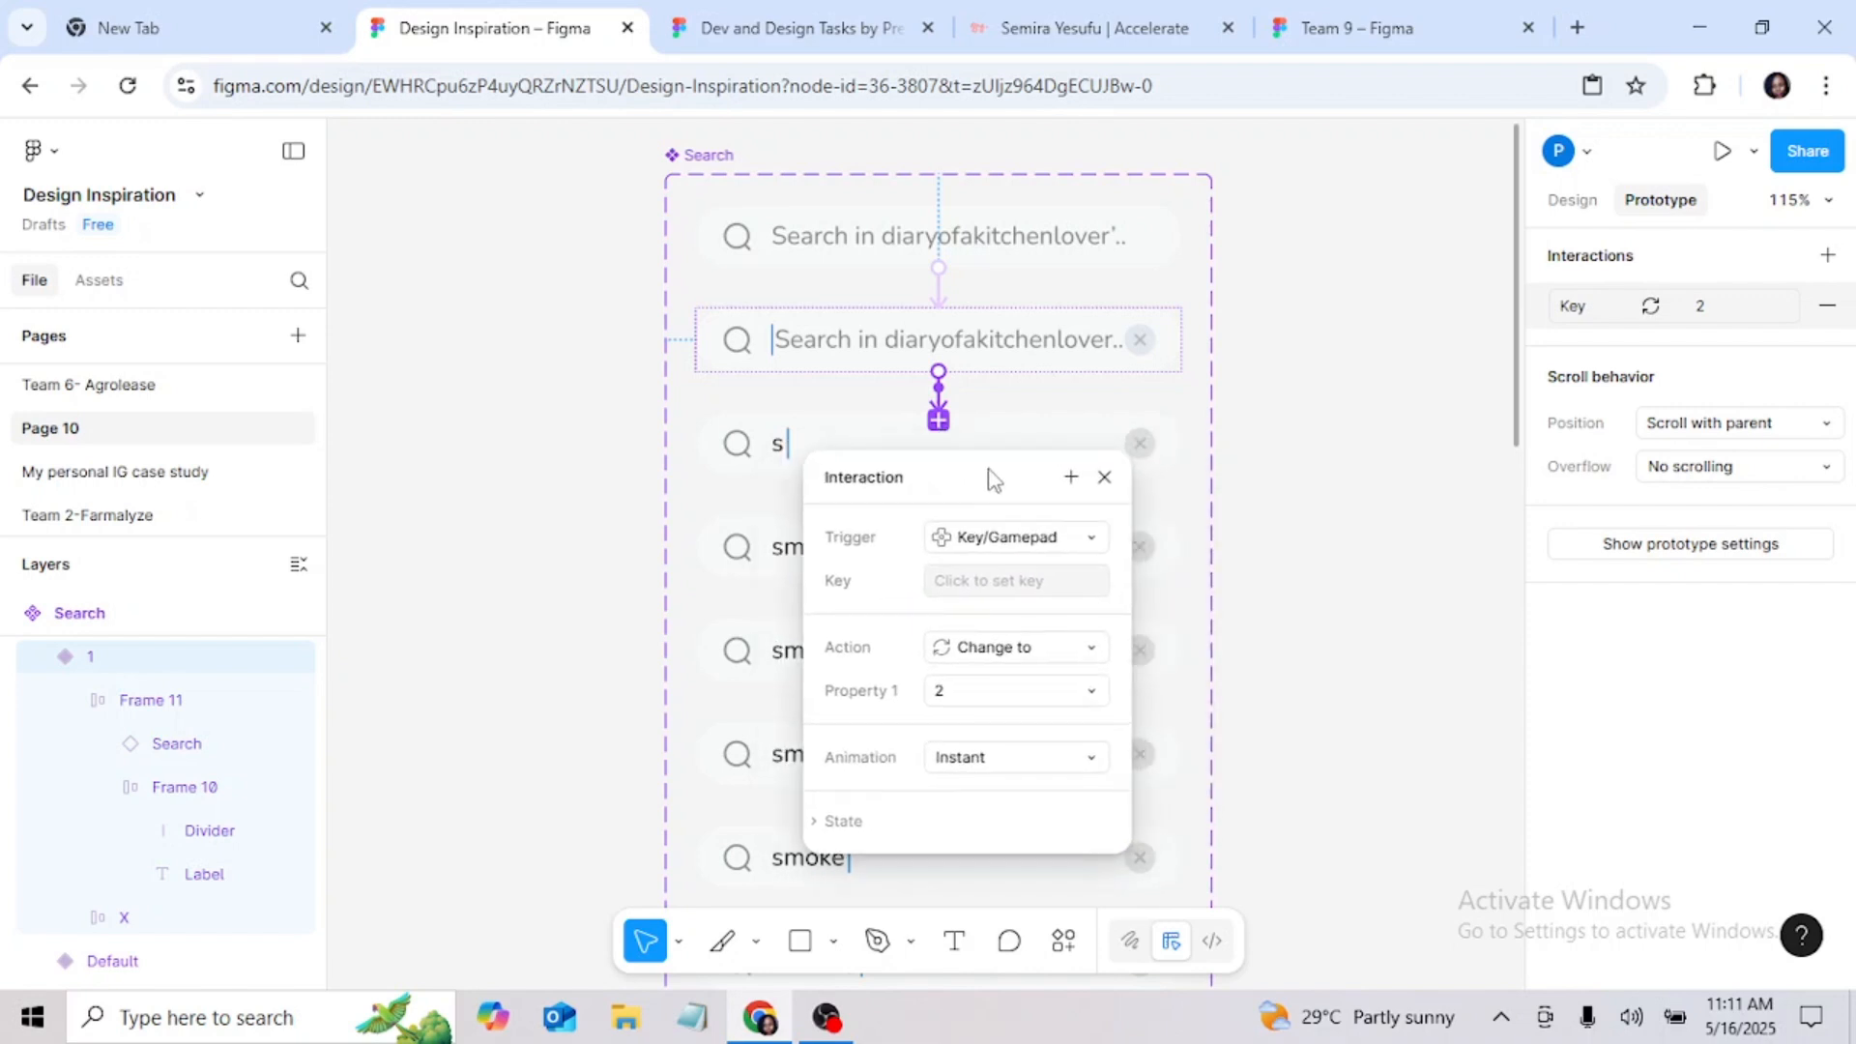
pyautogui.click(976, 584)
pyautogui.press('s')
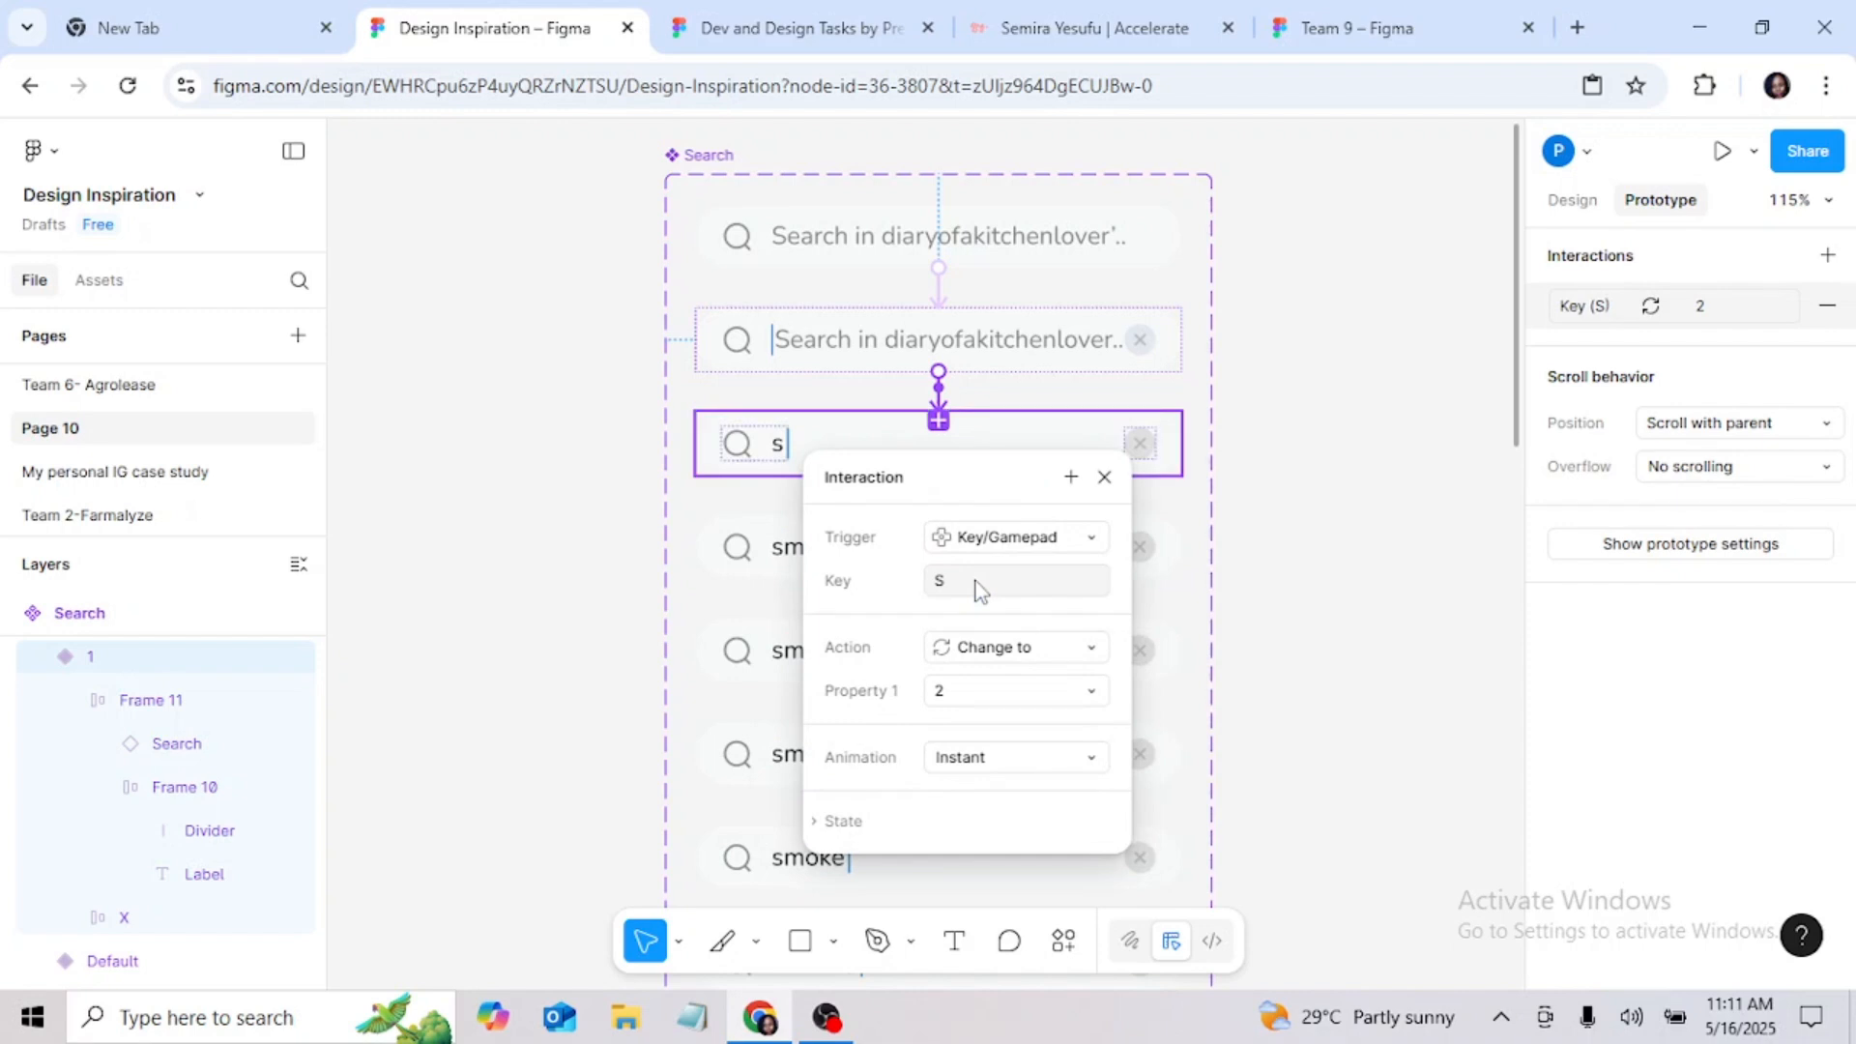
pyautogui.click(1106, 480)
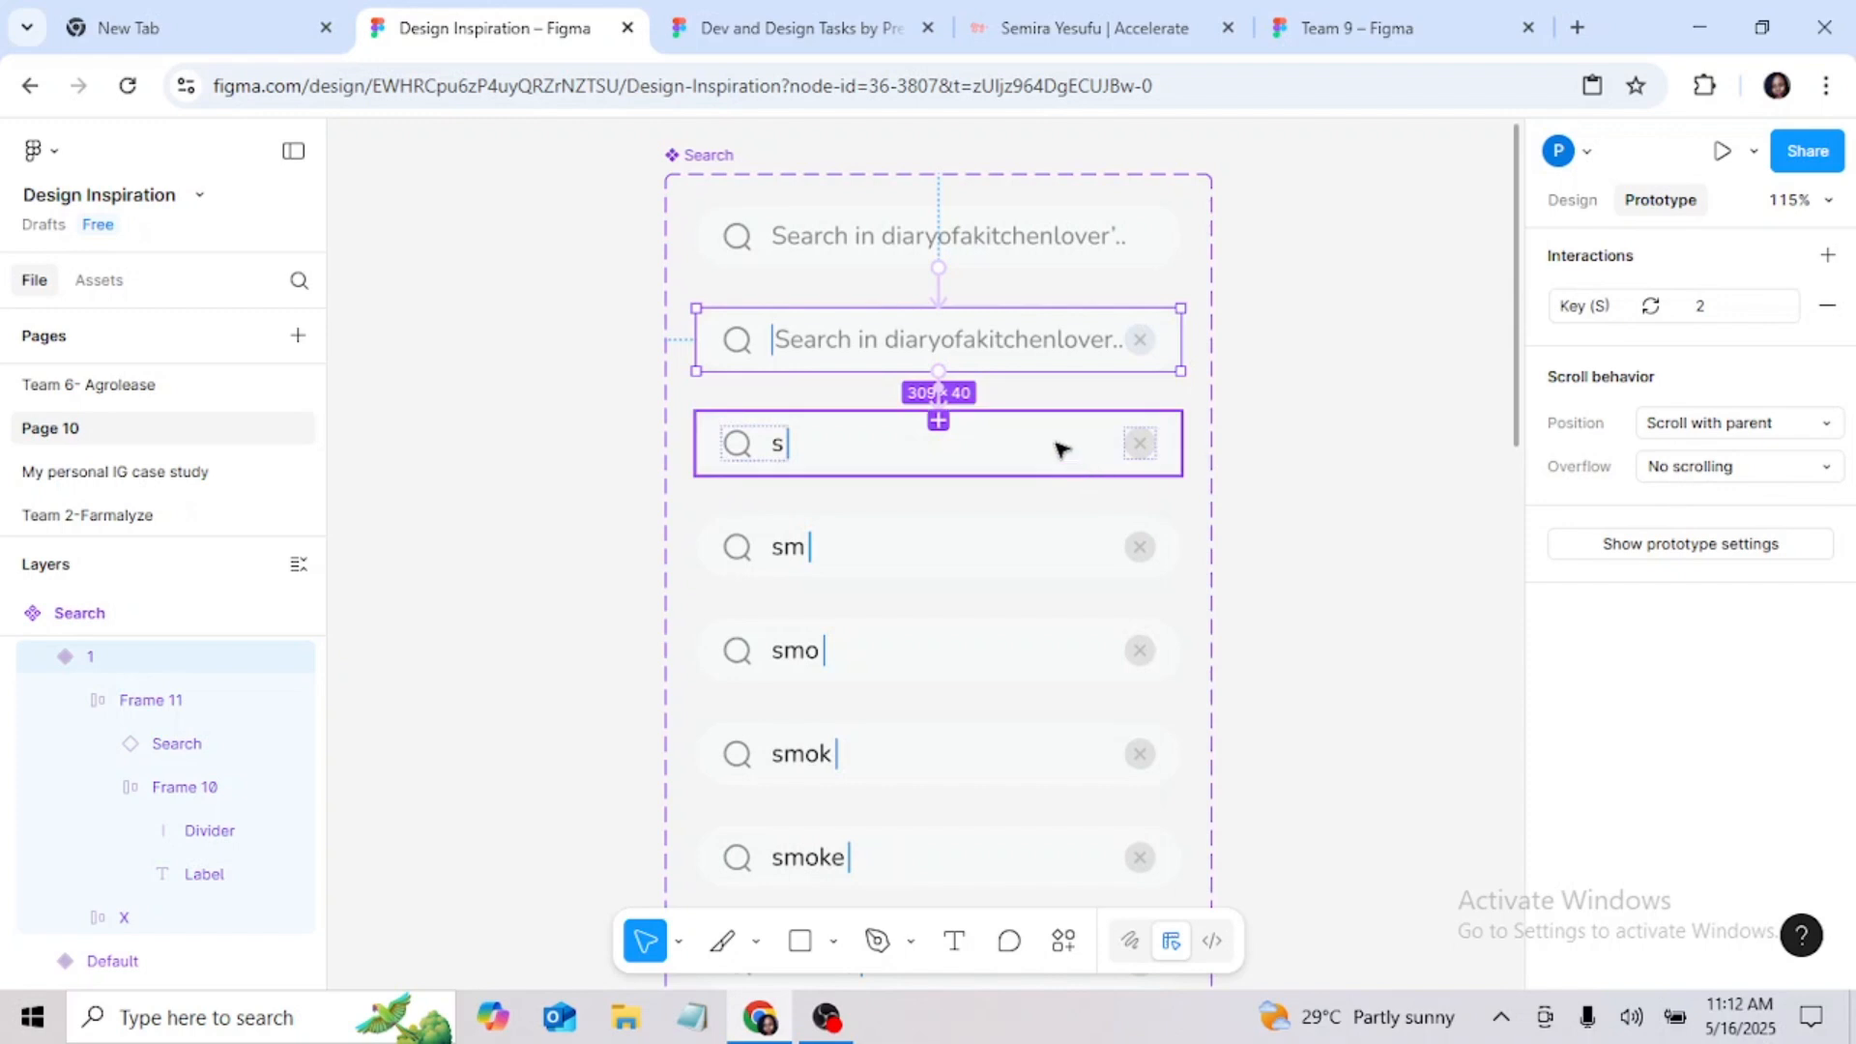
# Step: Review the interaction settings of the Default variant and of variant 1
pyautogui.click(1015, 331)
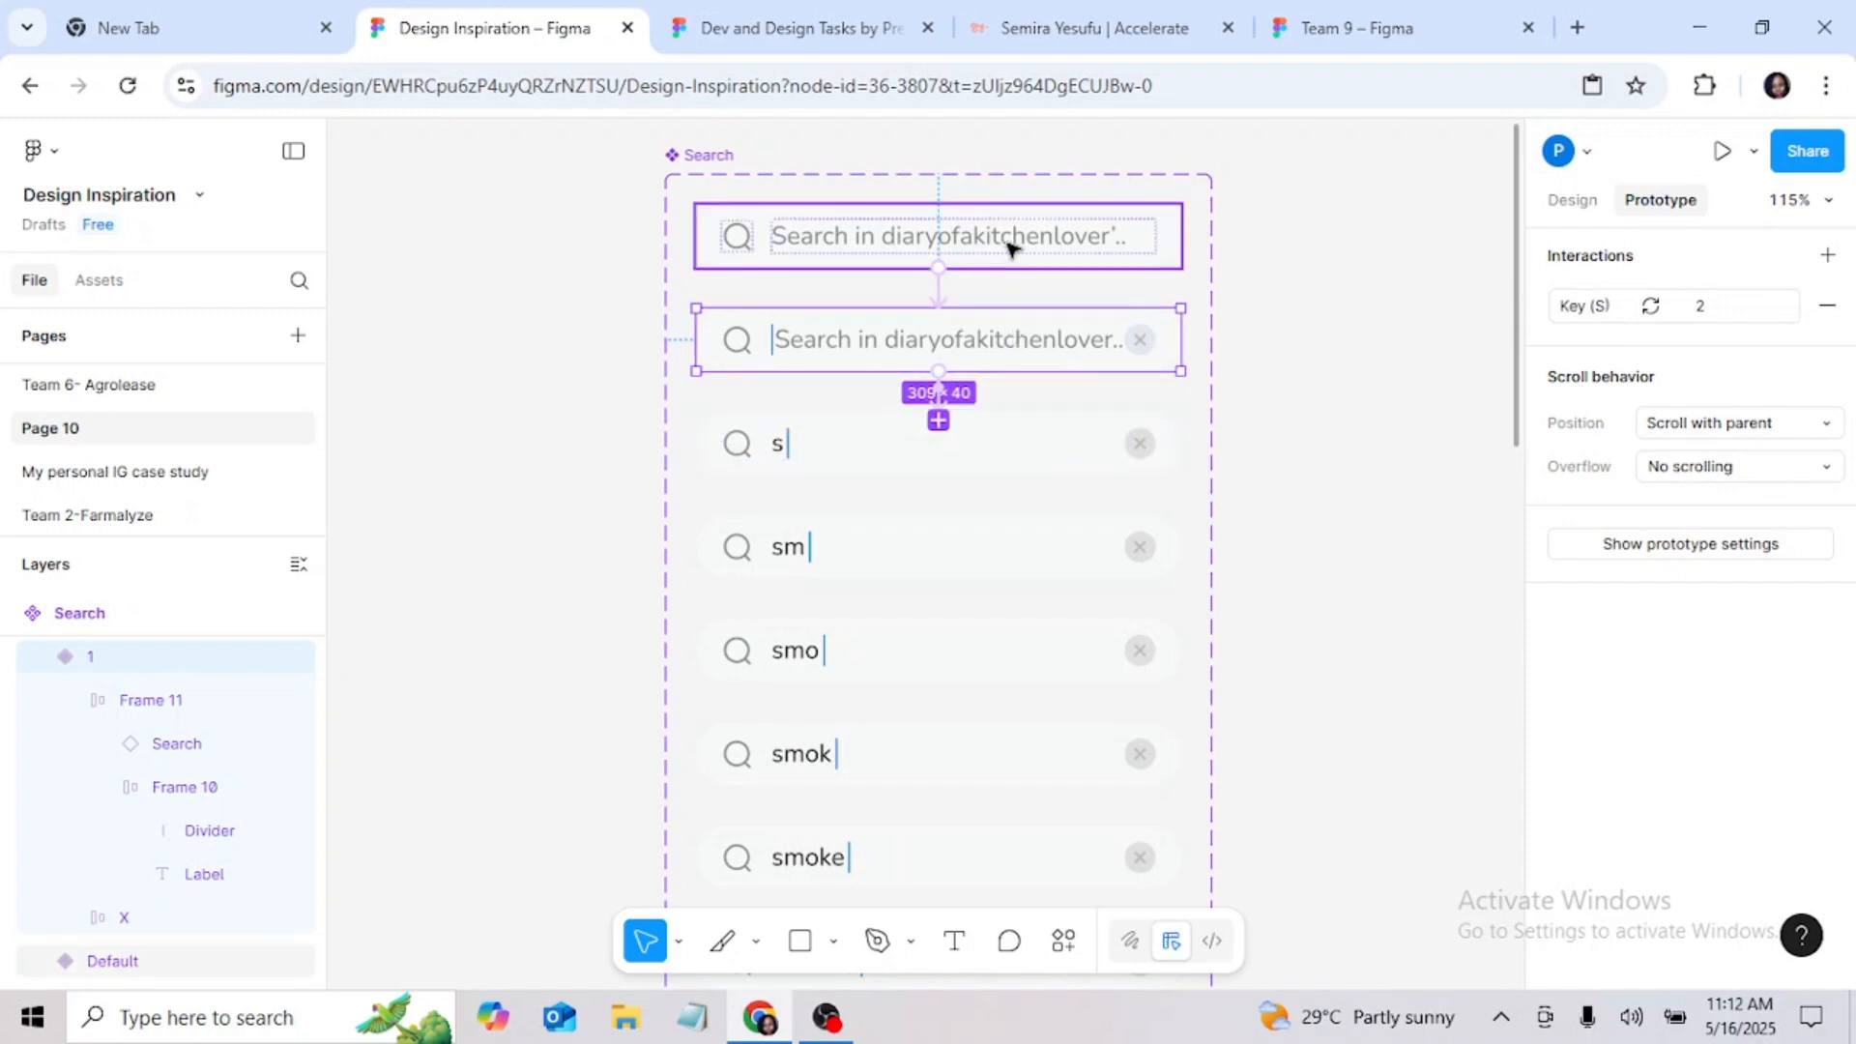
pyautogui.click(938, 295)
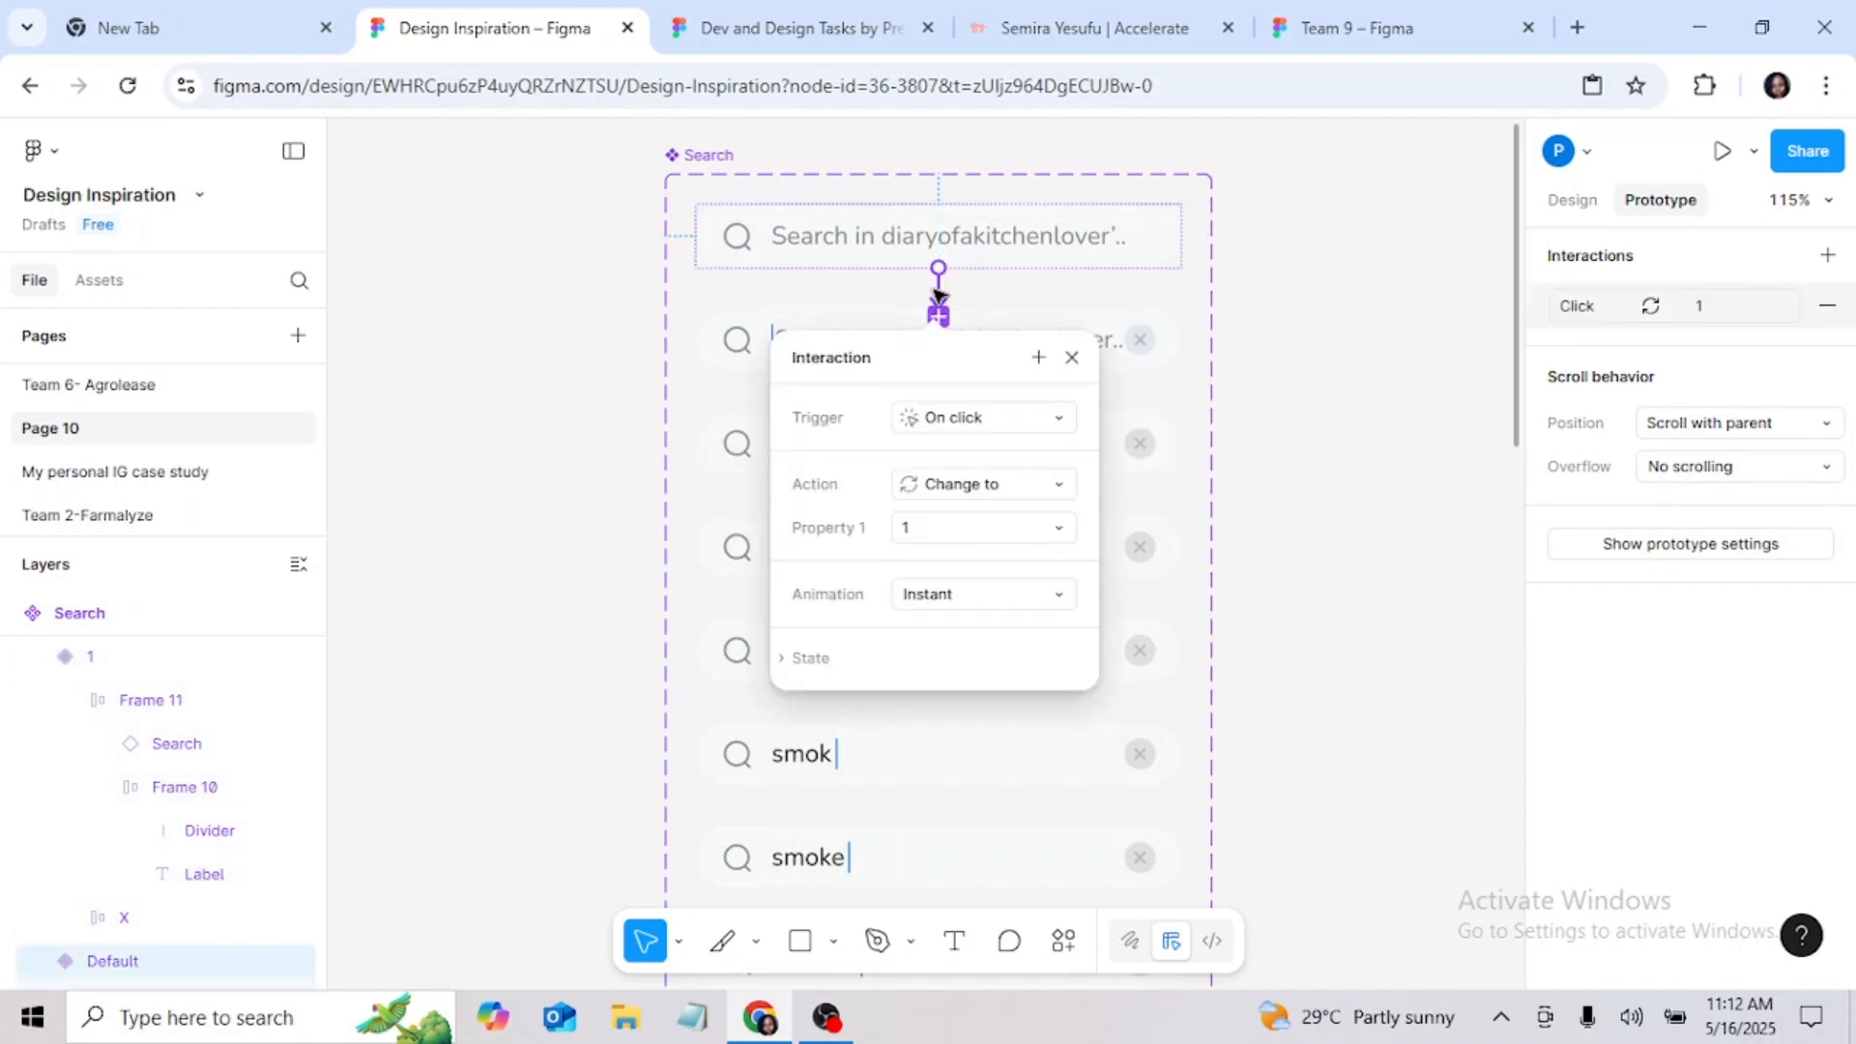
pyautogui.click(1071, 356)
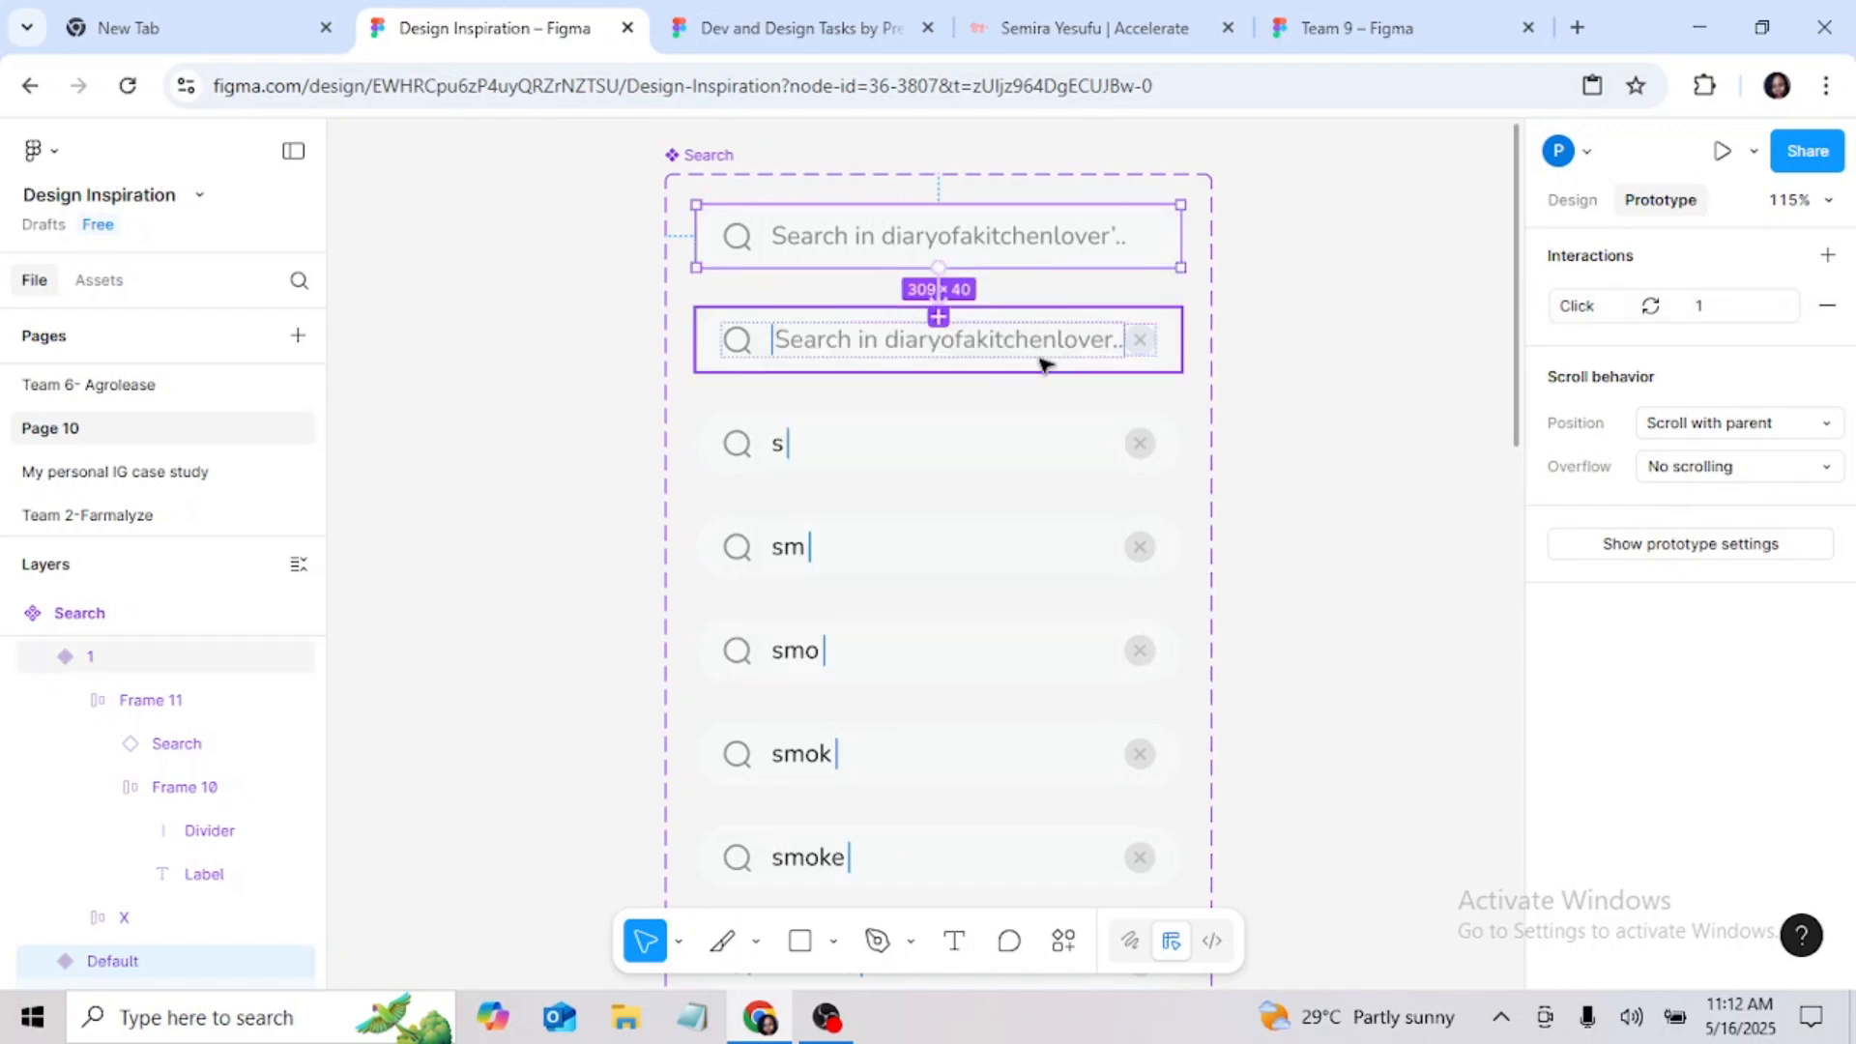
pyautogui.click(1000, 362)
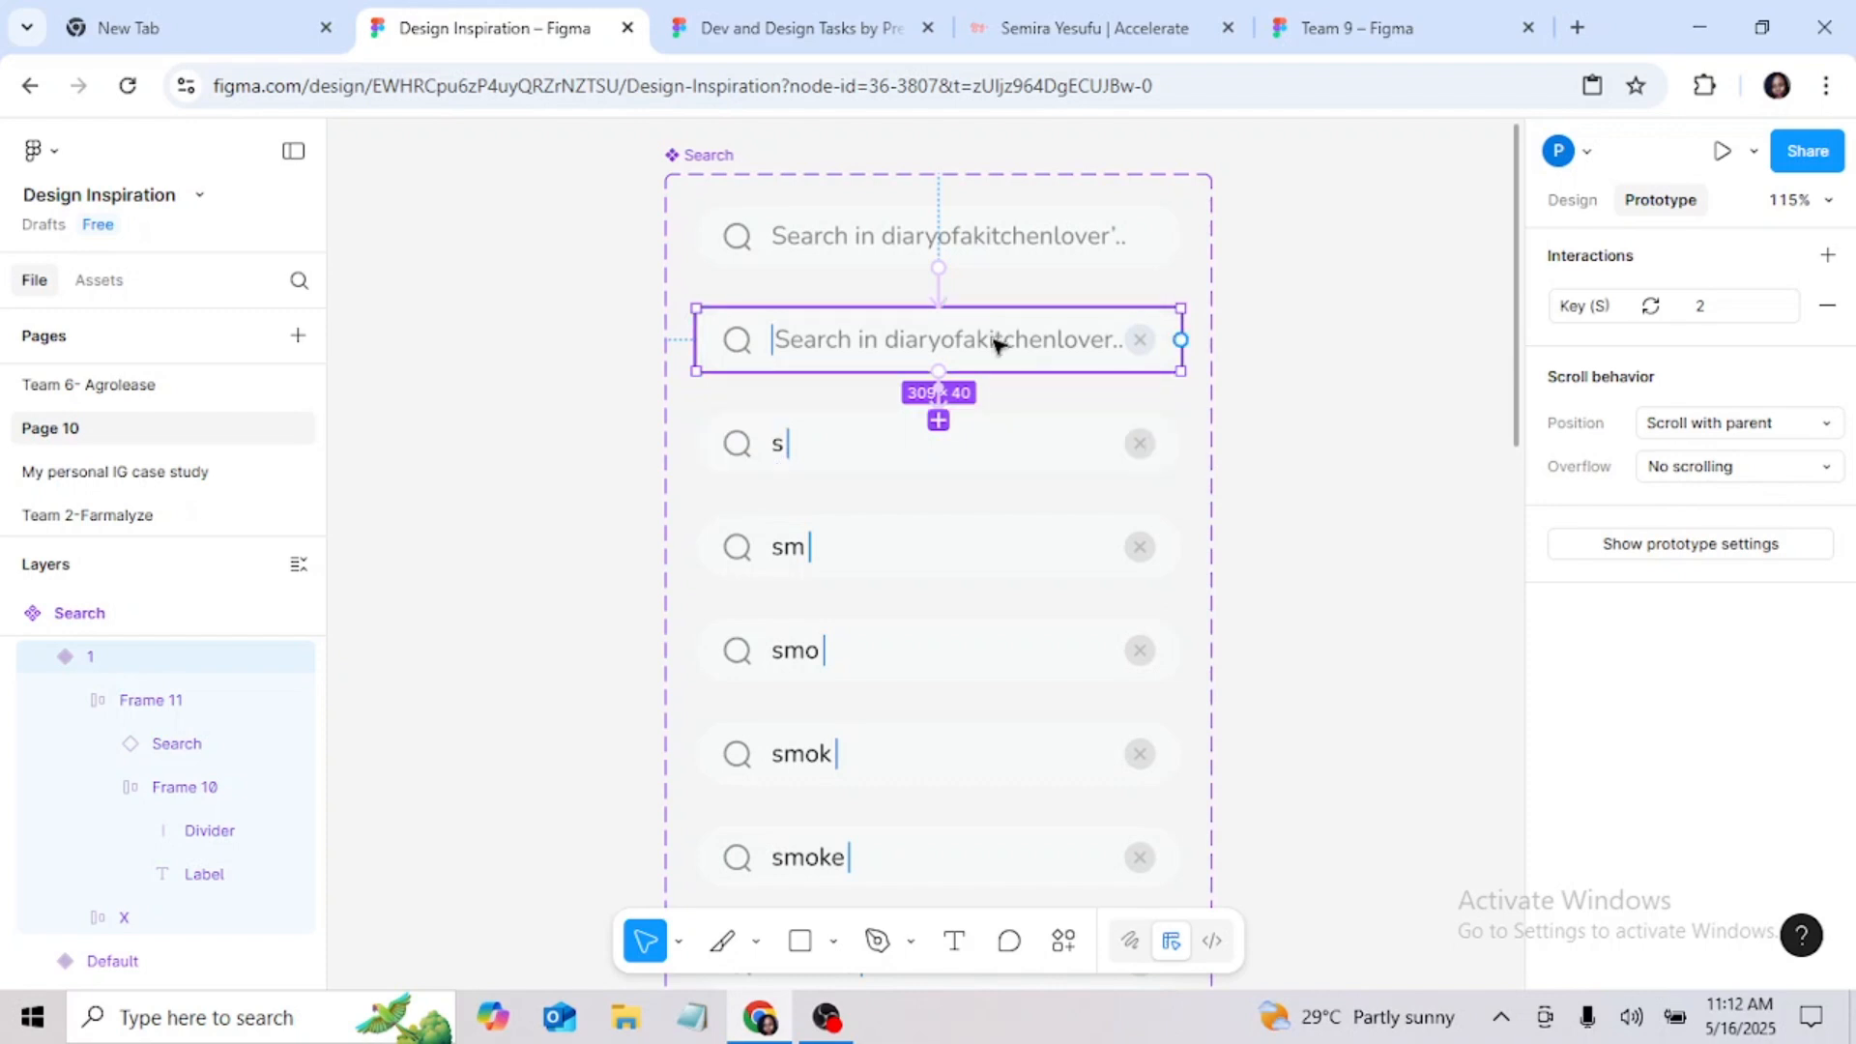
pyautogui.click(943, 402)
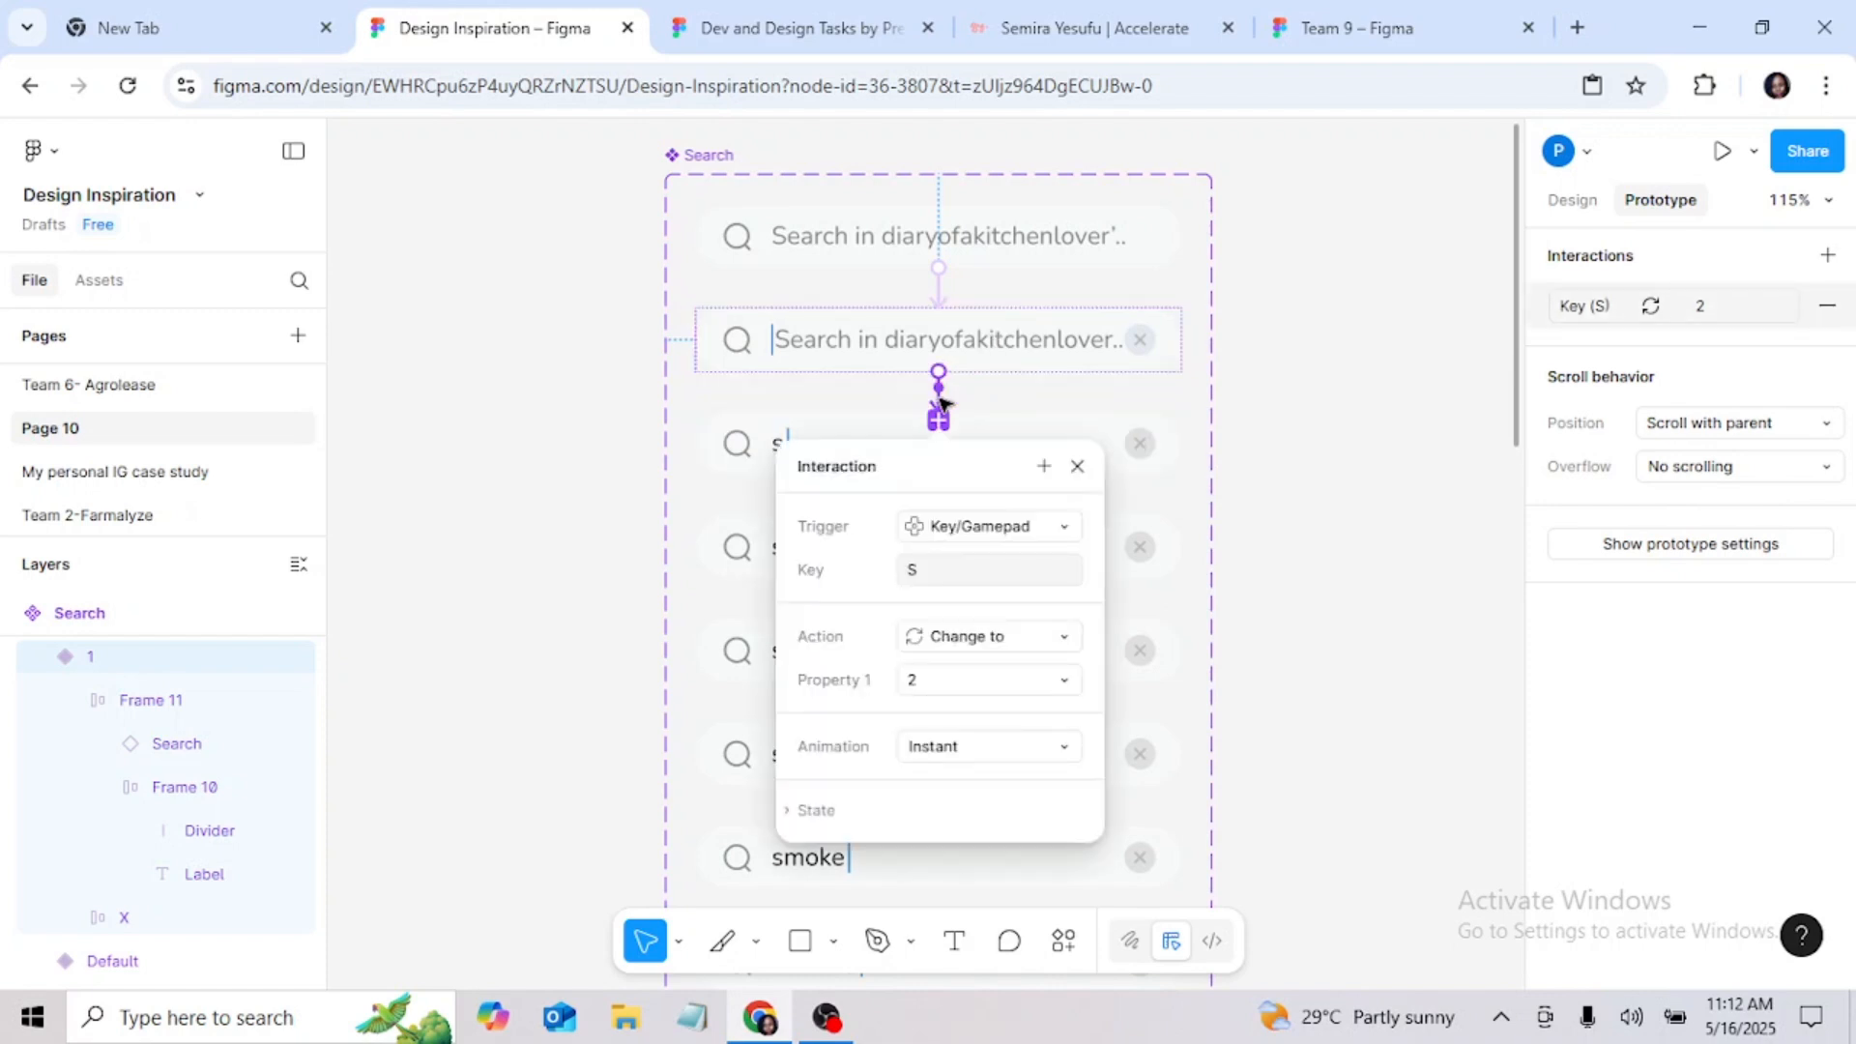
pyautogui.click(1077, 466)
# Step: Try to connect the "s" variant to the "sm" variant with a Key/Gamepad trigger on the M key
pyautogui.click(1068, 450)
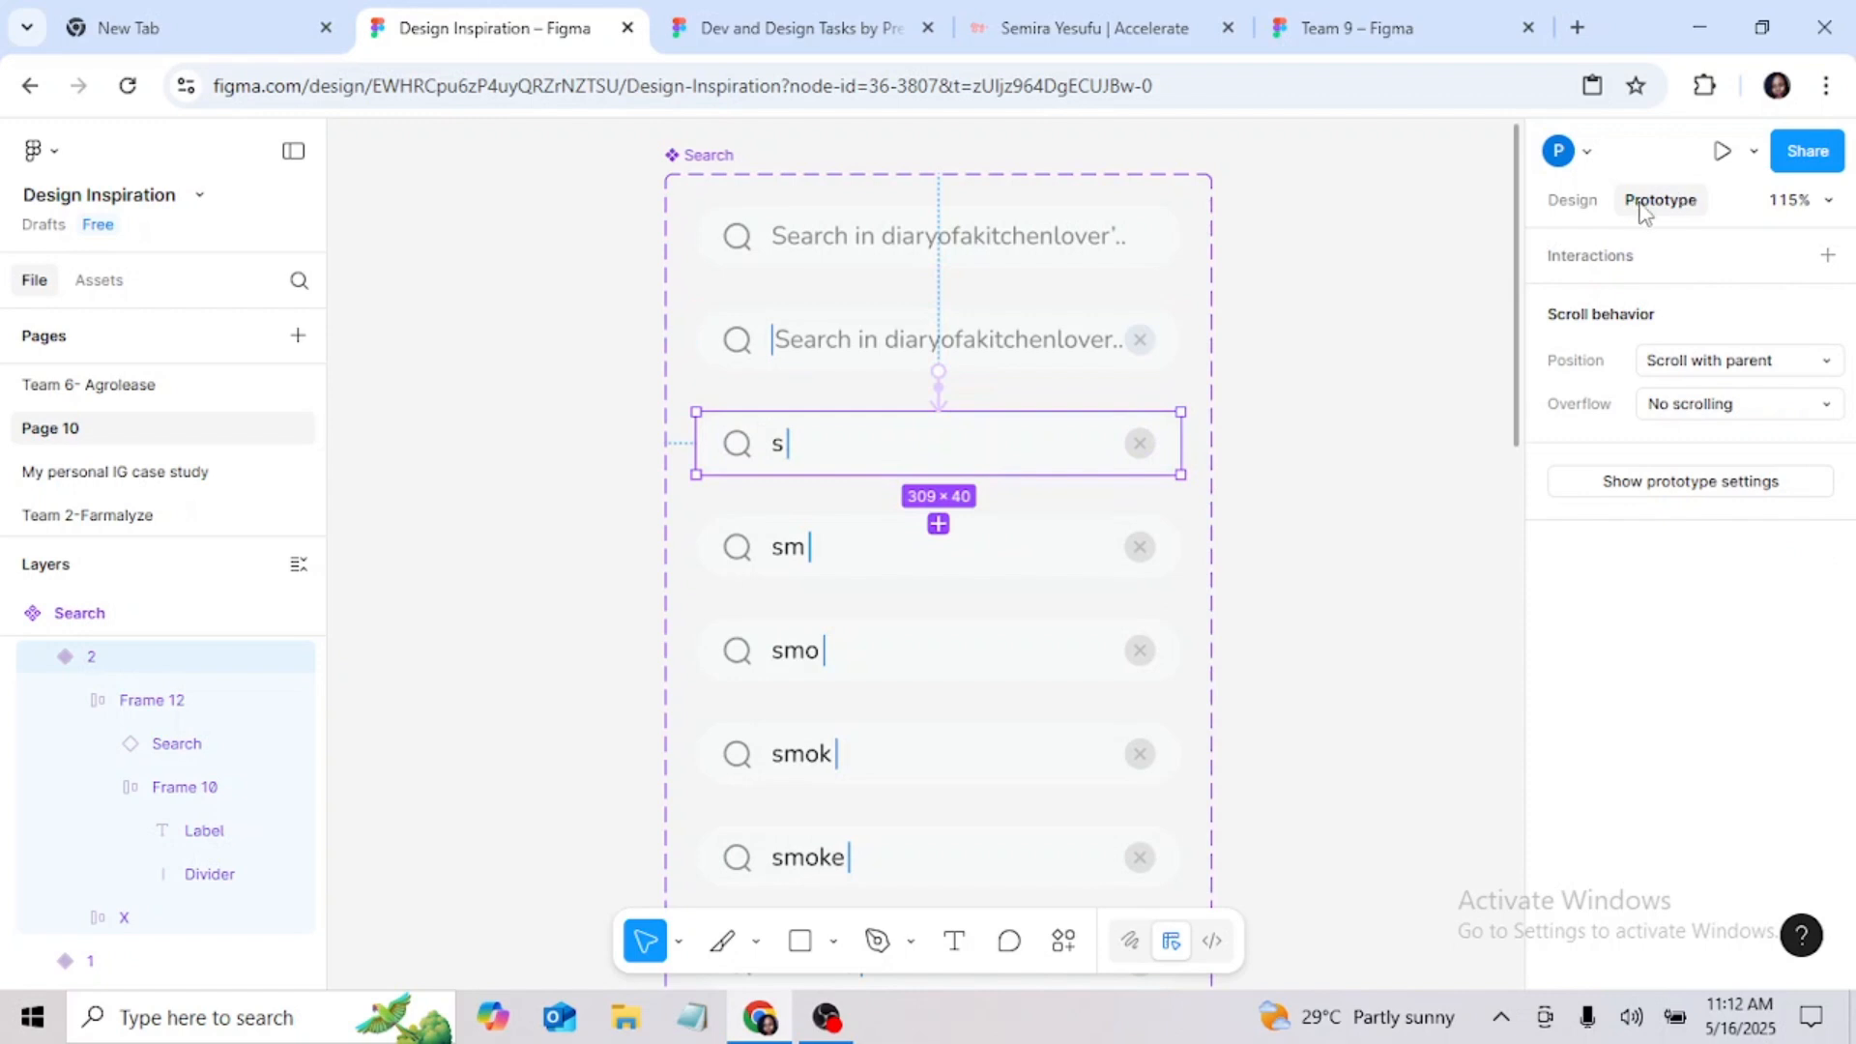
pyautogui.moveTo(942, 480); pyautogui.dragTo(947, 547)
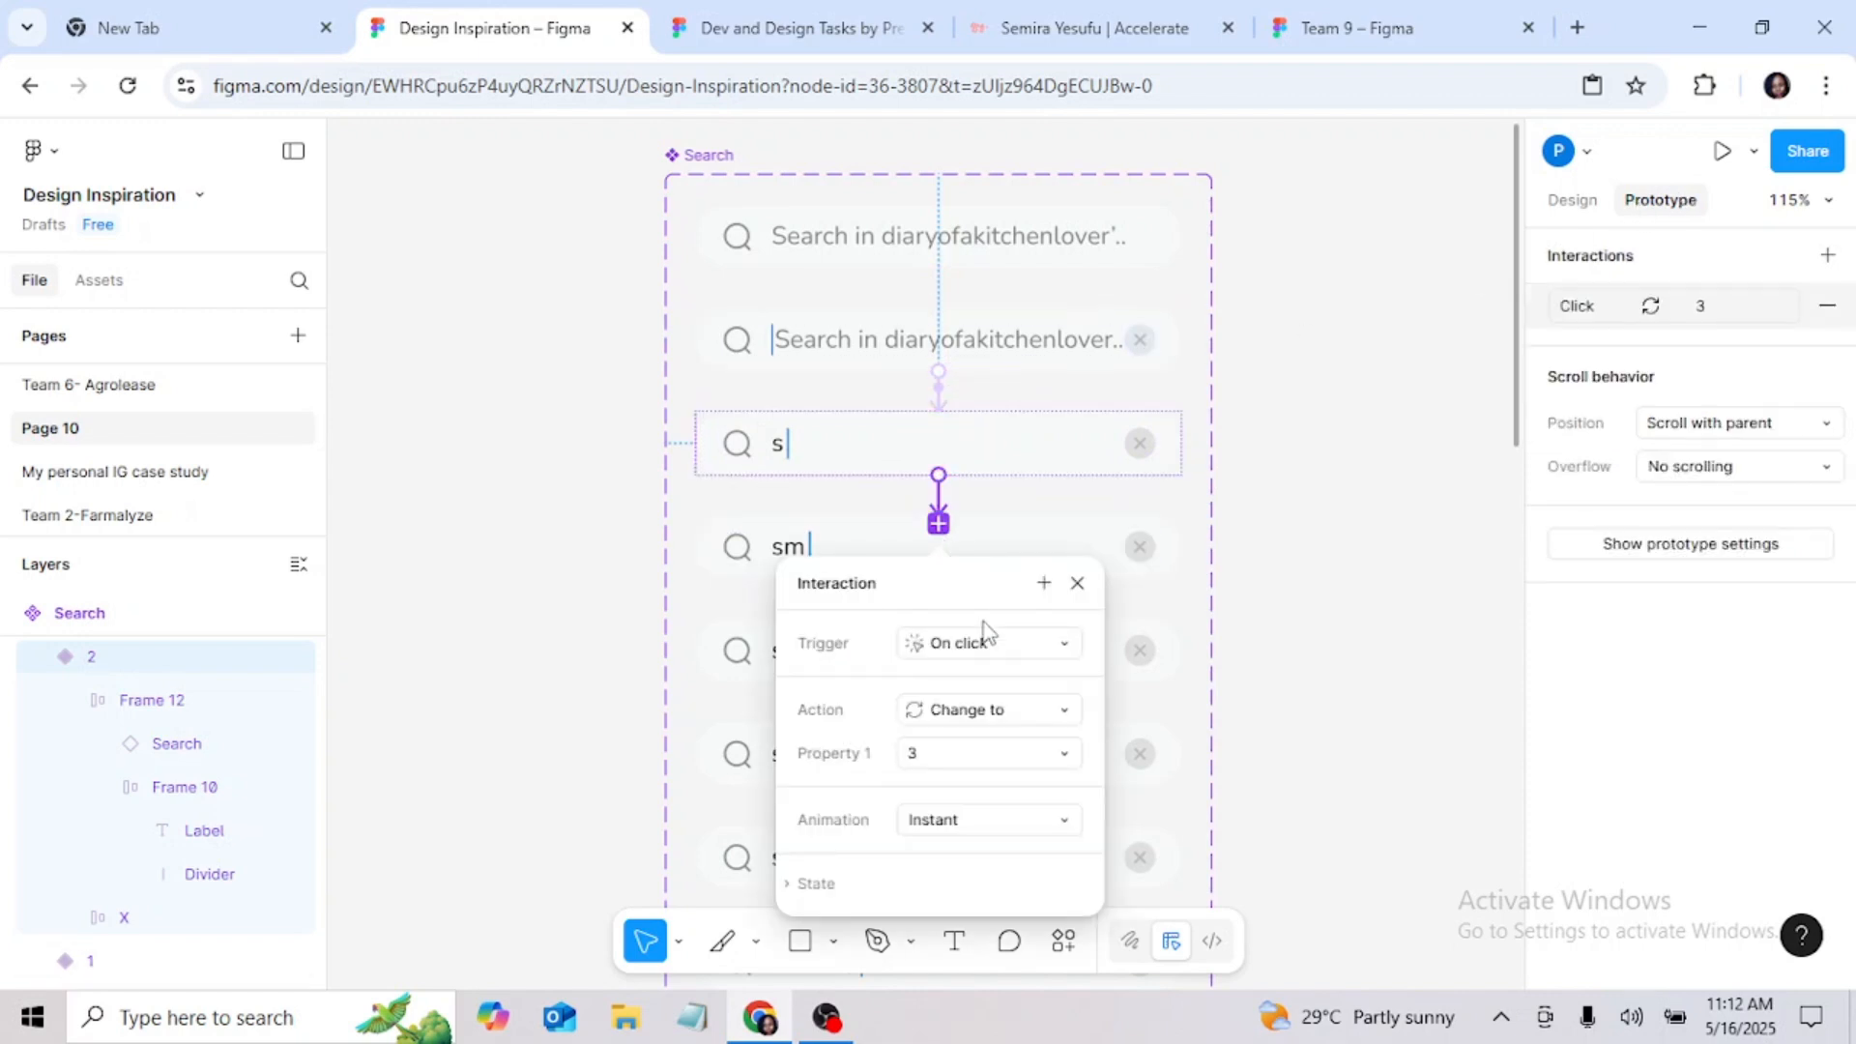
pyautogui.click(1051, 638)
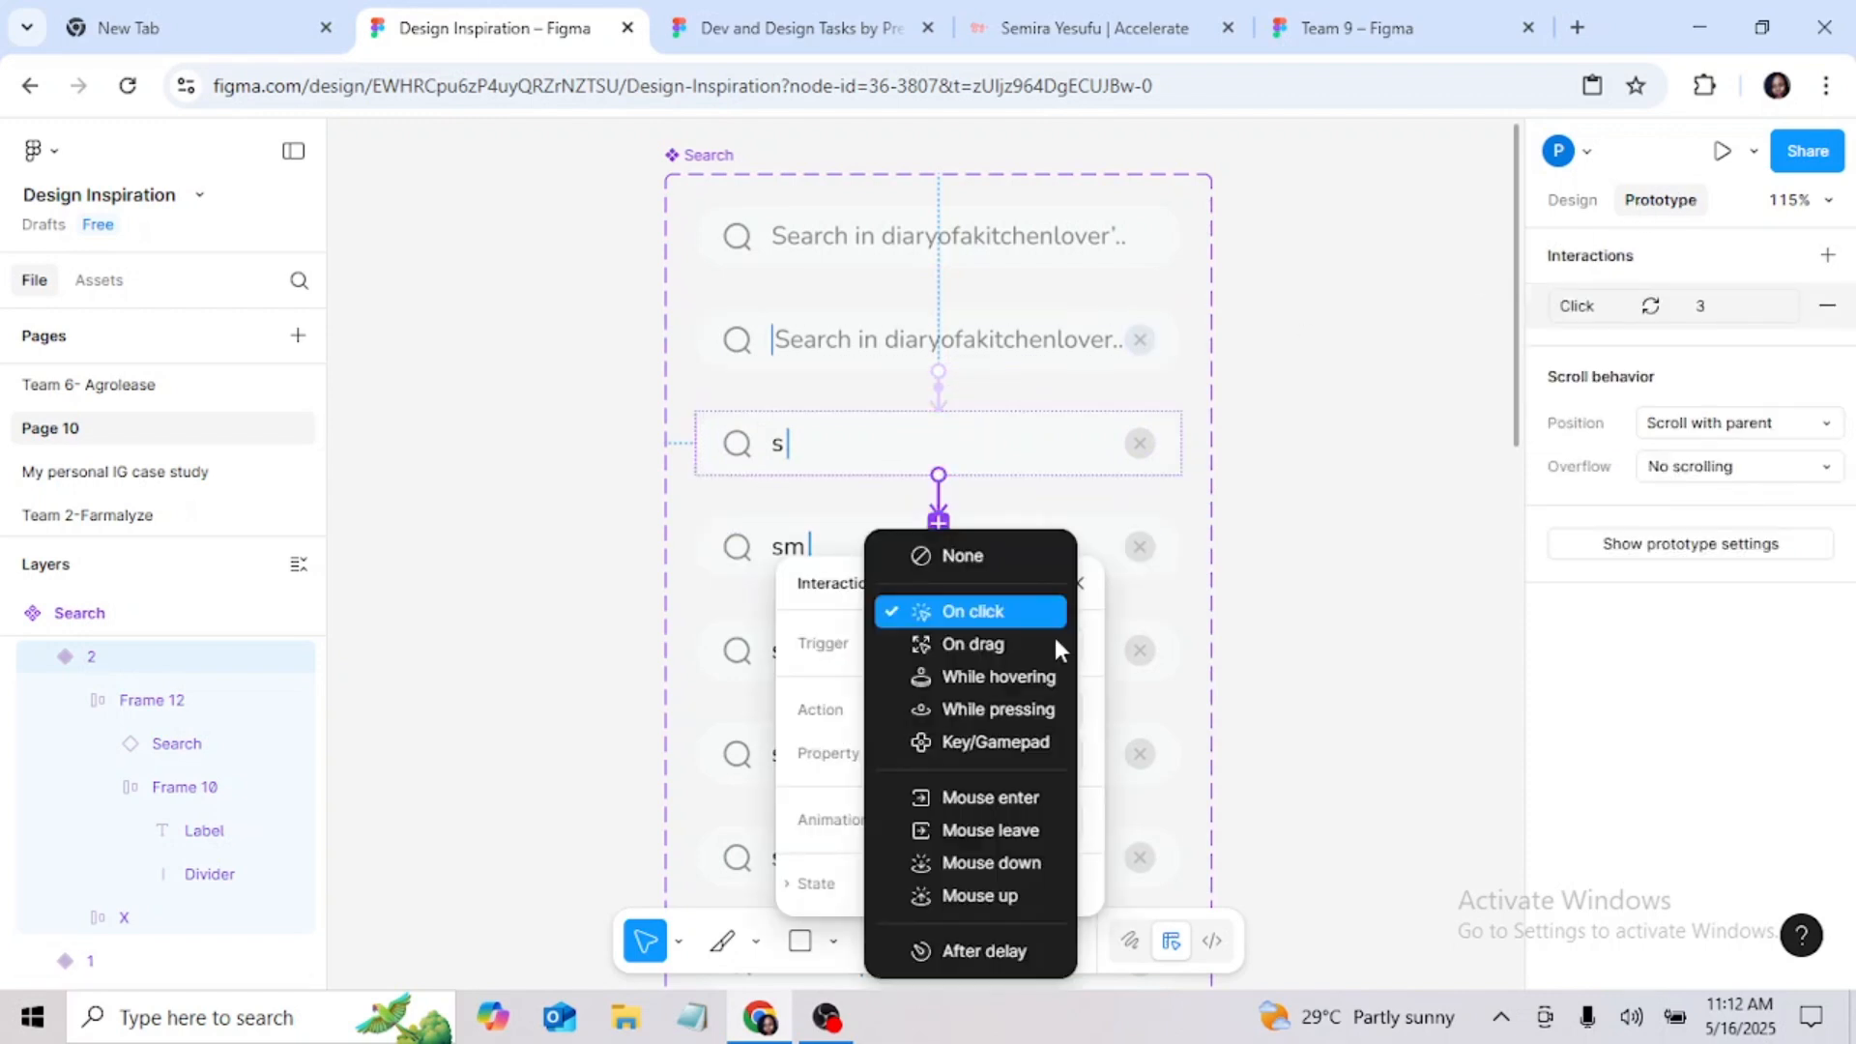
pyautogui.click(986, 743)
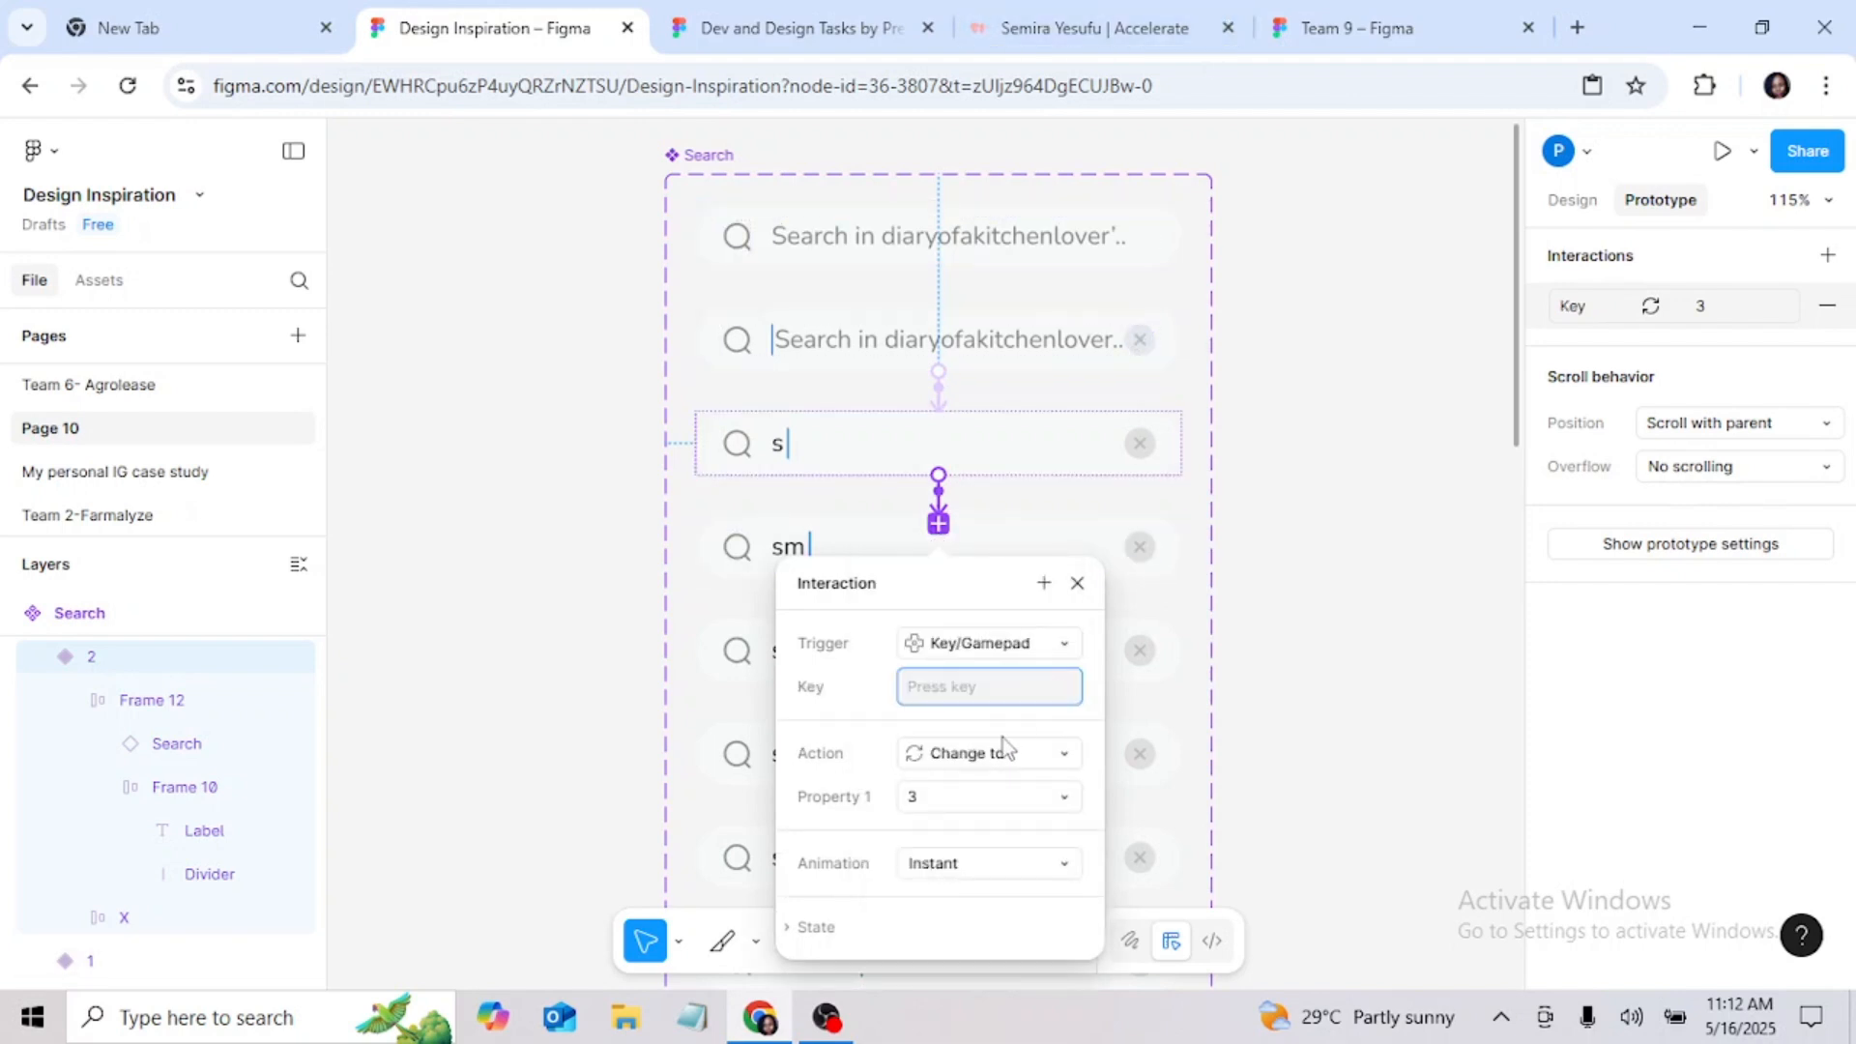
pyautogui.click(997, 581)
pyautogui.moveTo(996, 578); pyautogui.dragTo(1243, 516)
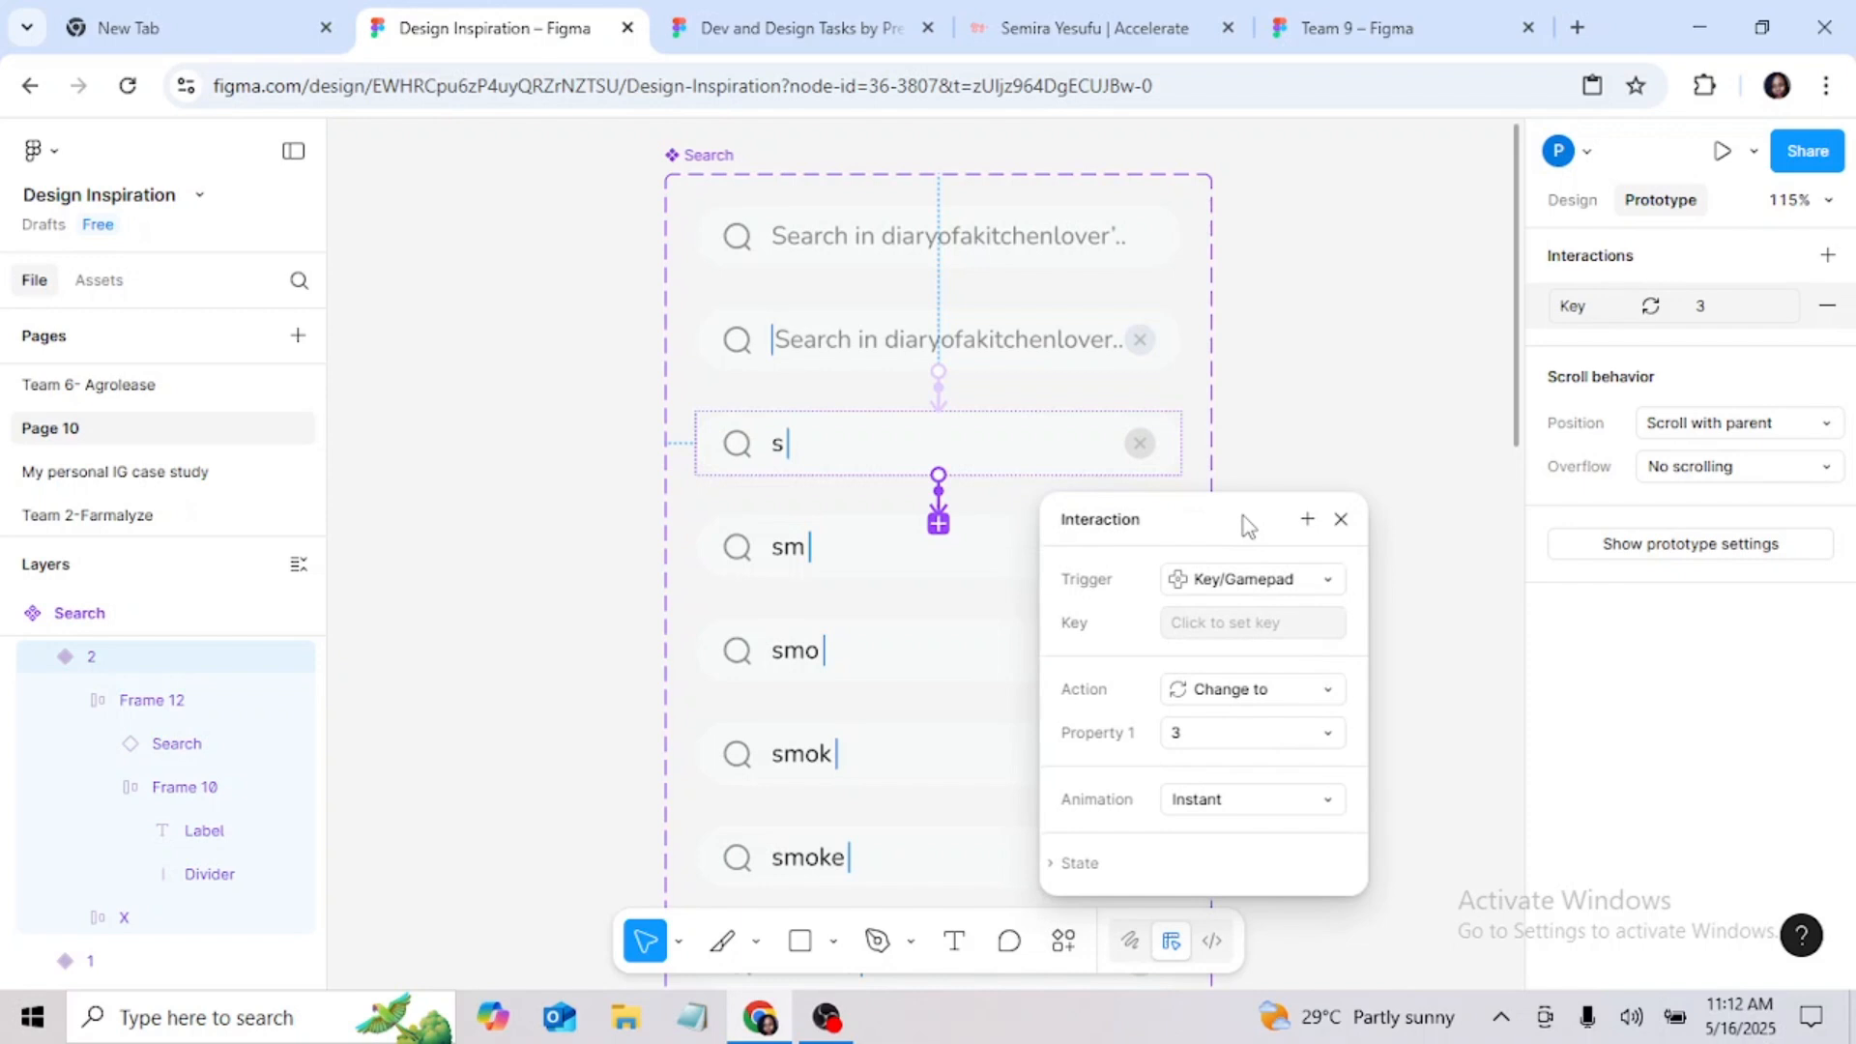
pyautogui.click(1232, 624)
pyautogui.press('m')
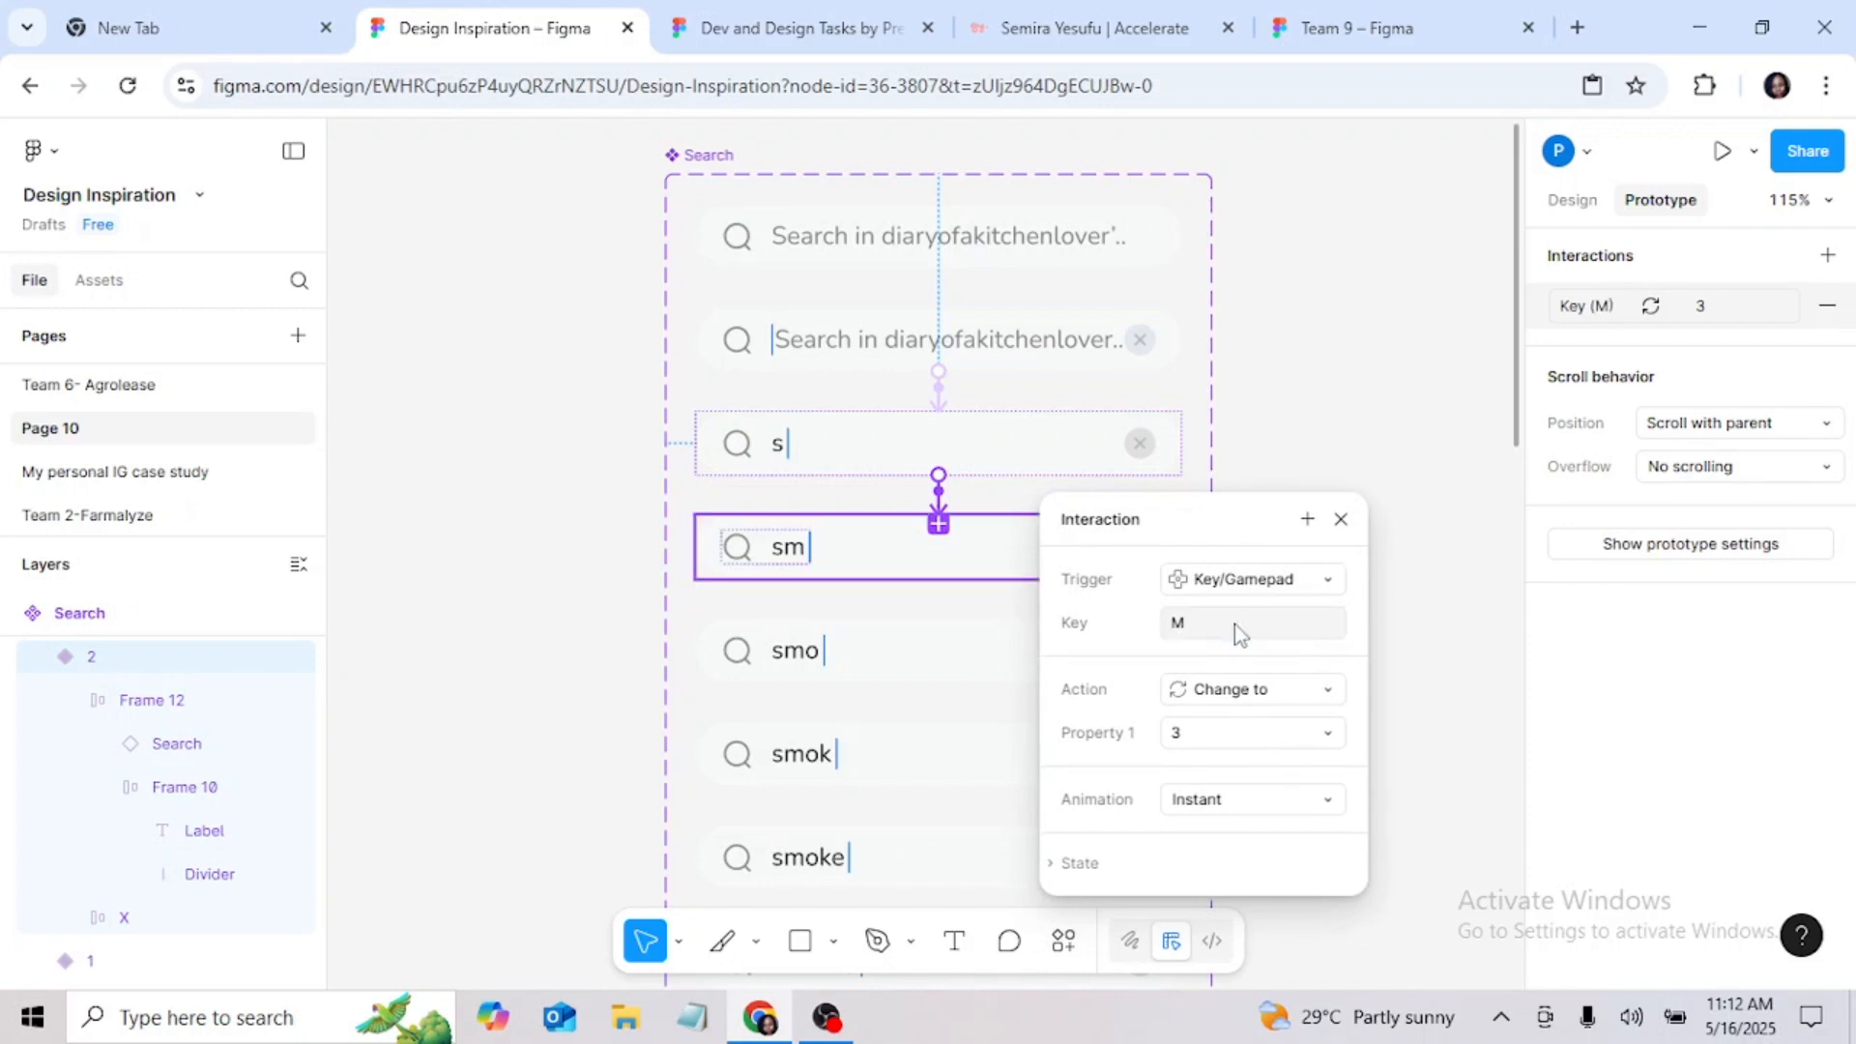
pyautogui.press('Escape')
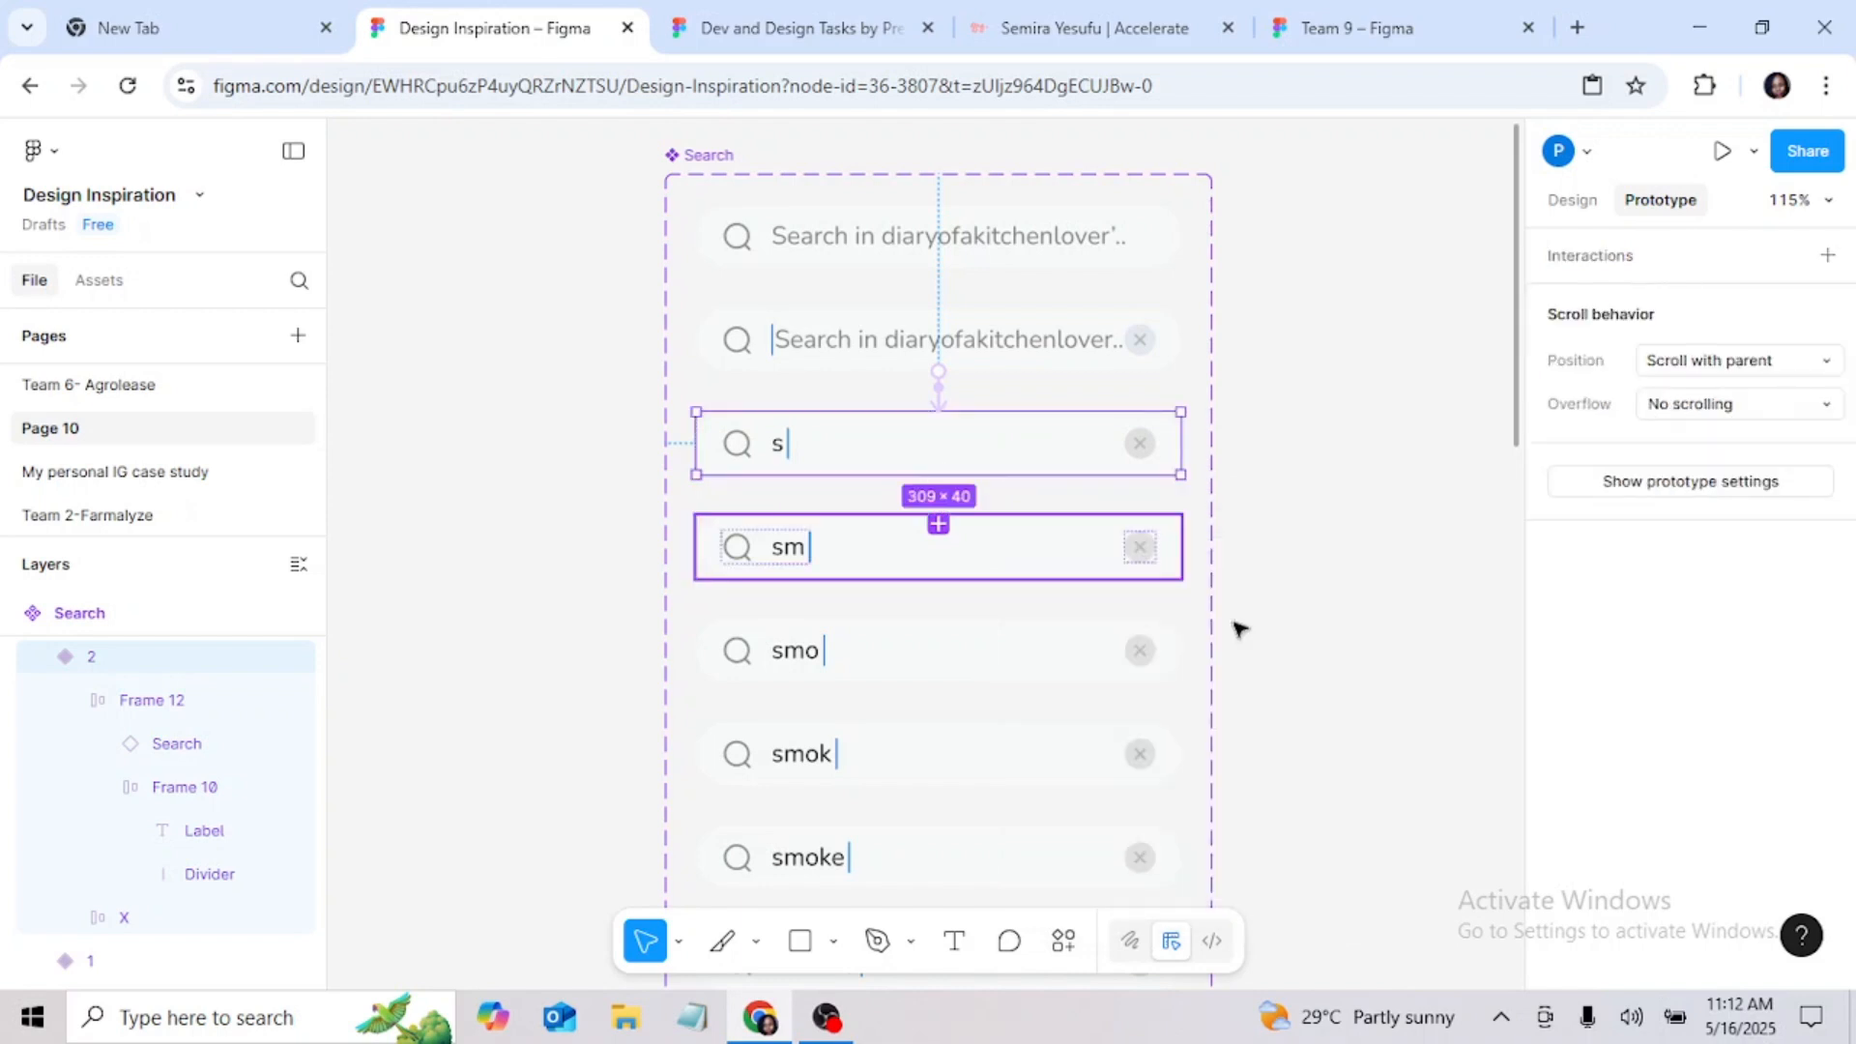
pyautogui.click(943, 504)
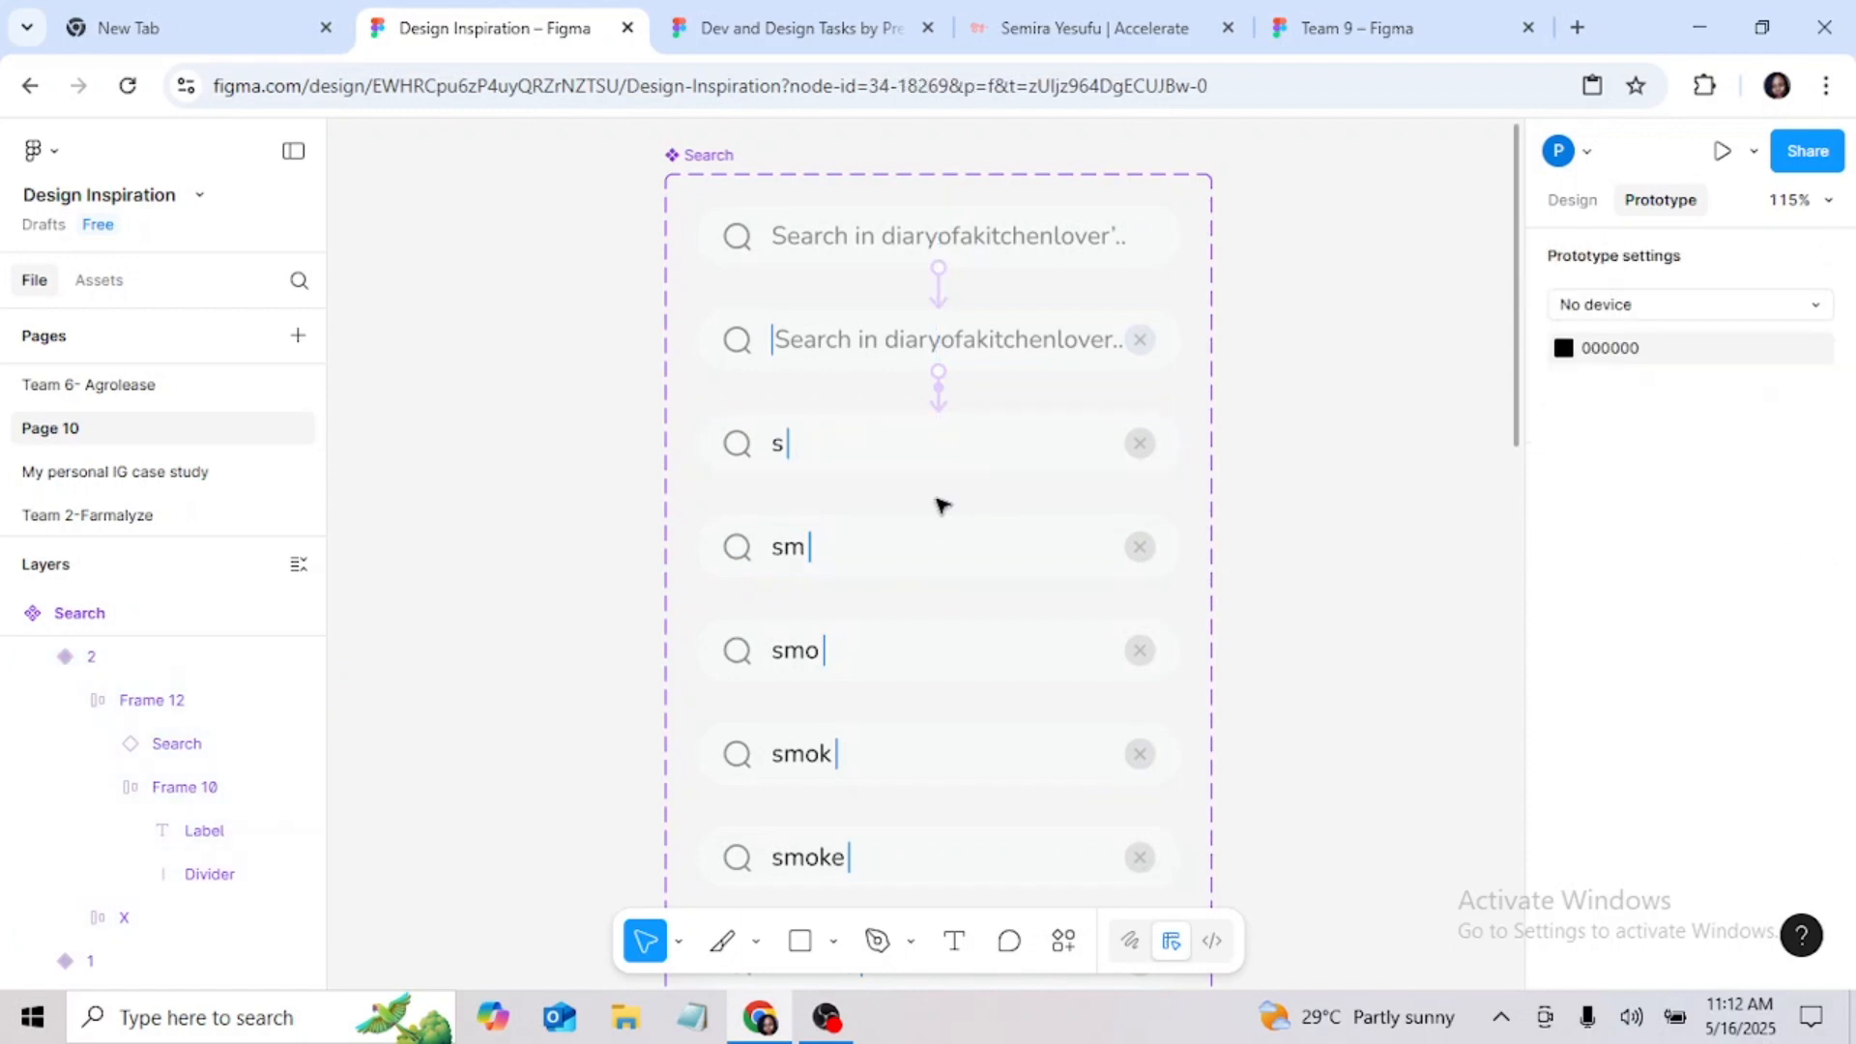
pyautogui.click(918, 449)
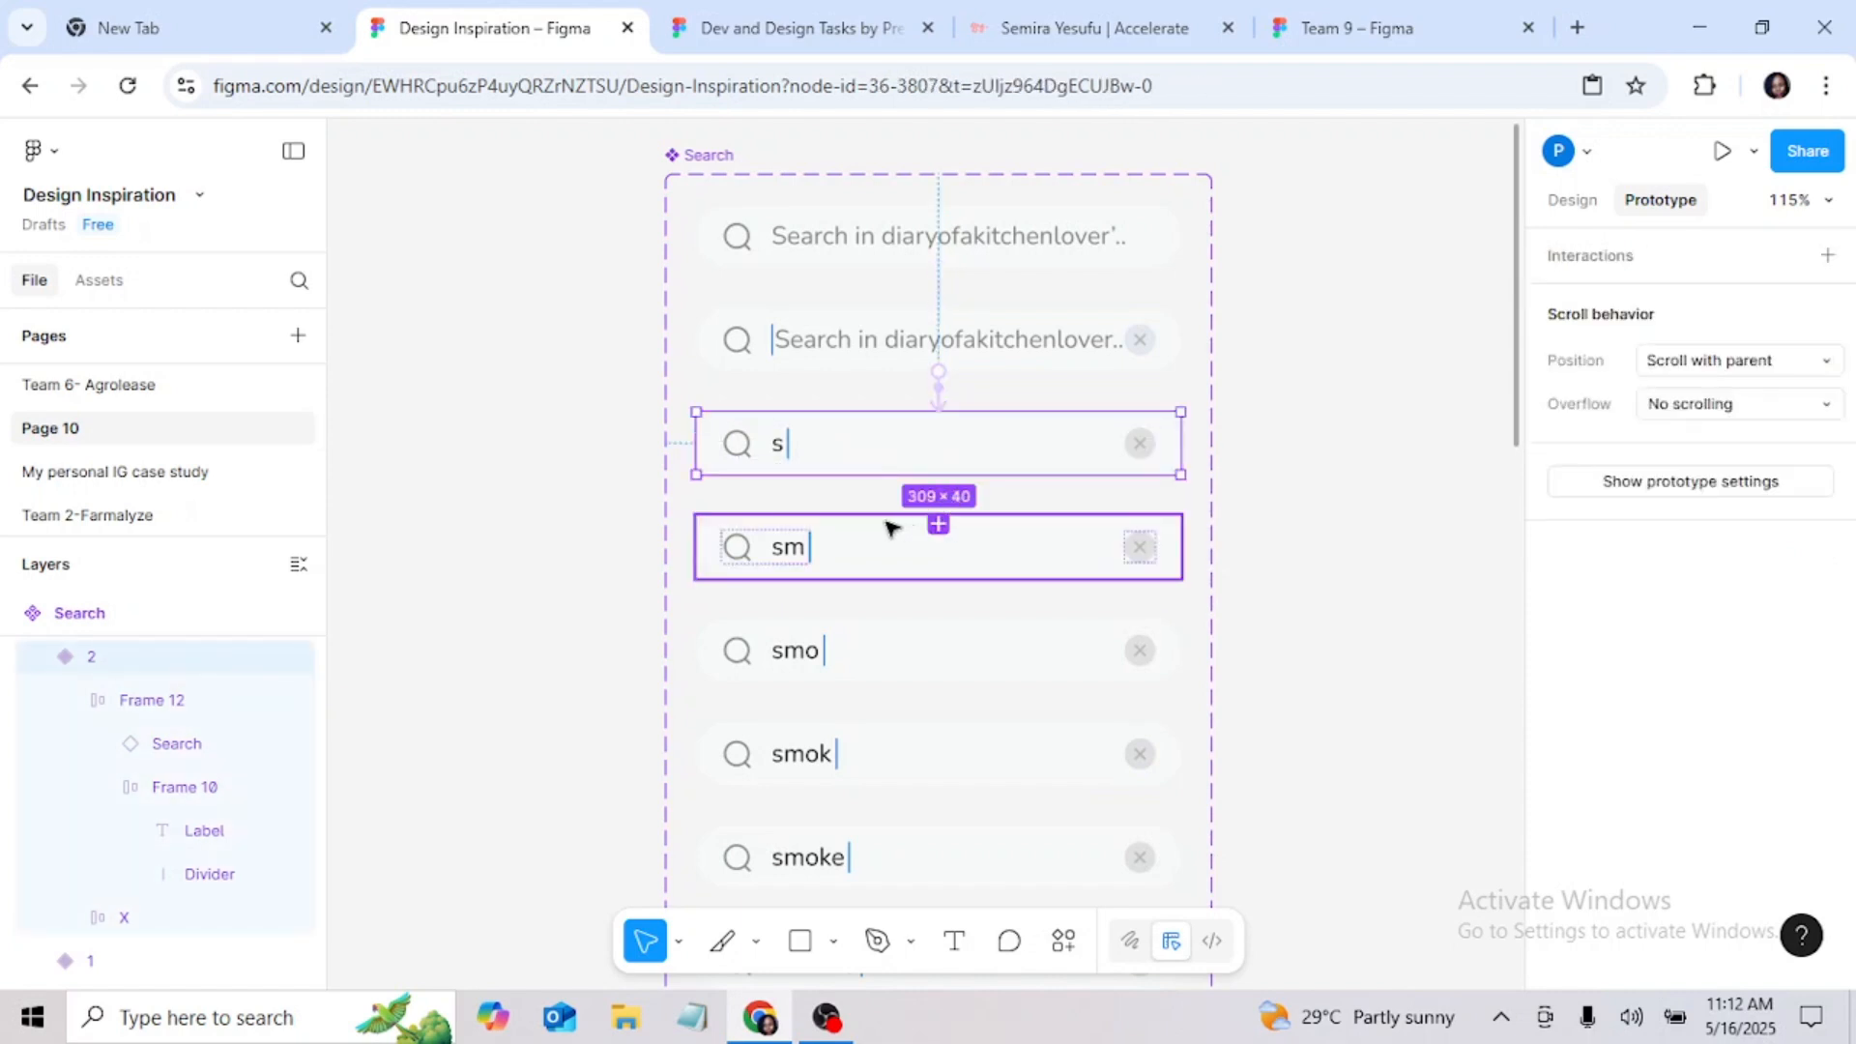
# Step: Reset the trigger key of variant 1's interaction to S and check its settings
pyautogui.click(940, 404)
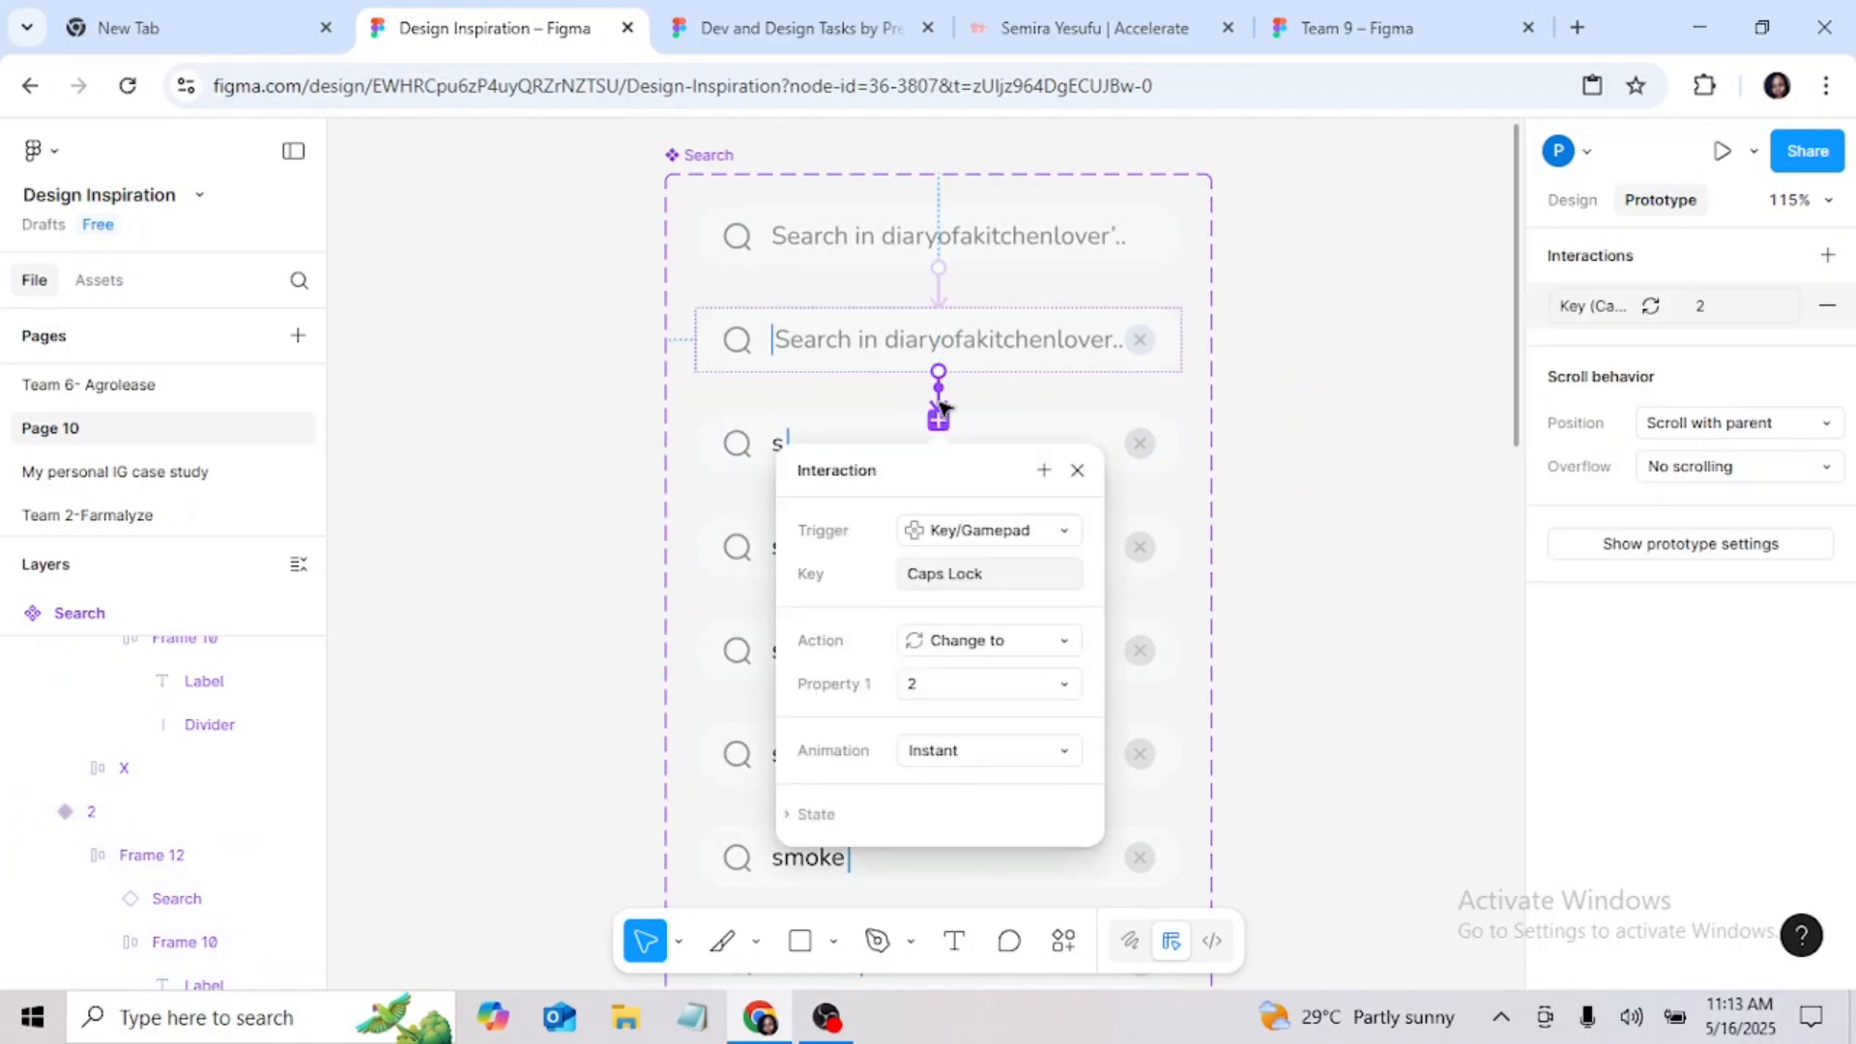
pyautogui.click(974, 574)
pyautogui.press('s')
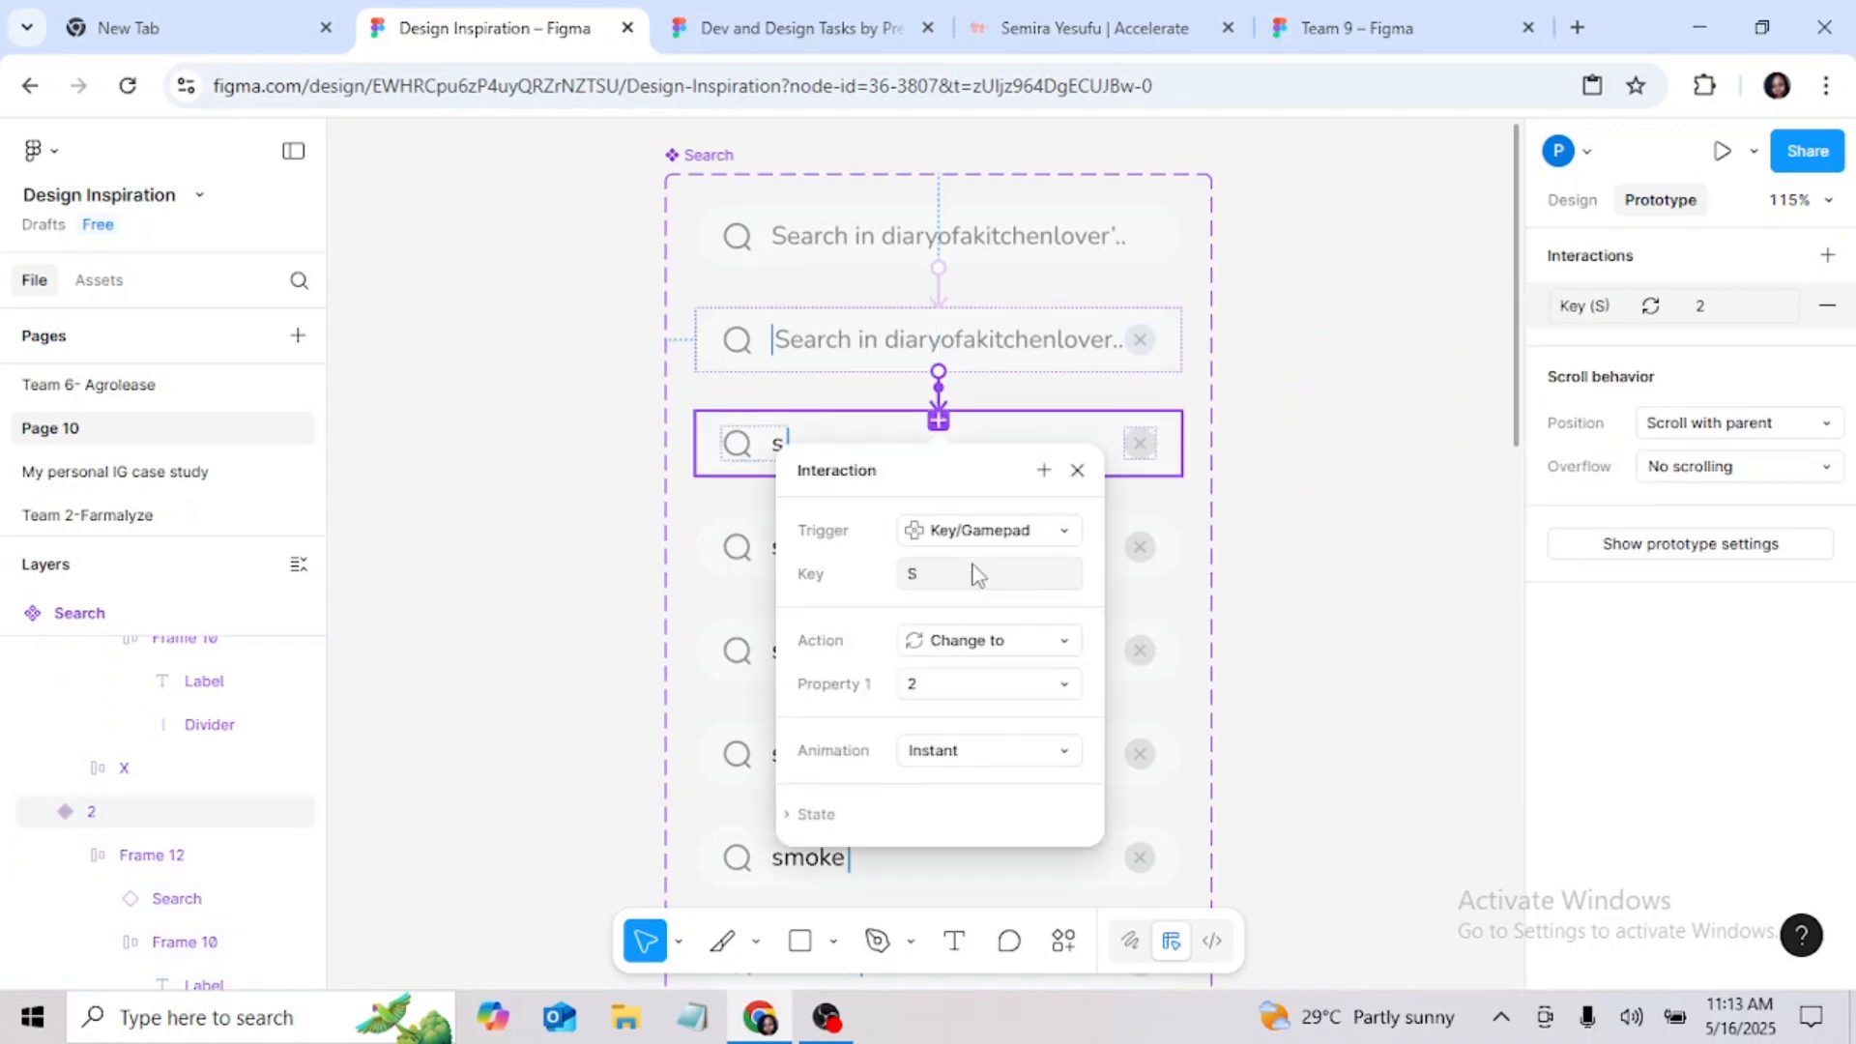
pyautogui.click(1259, 622)
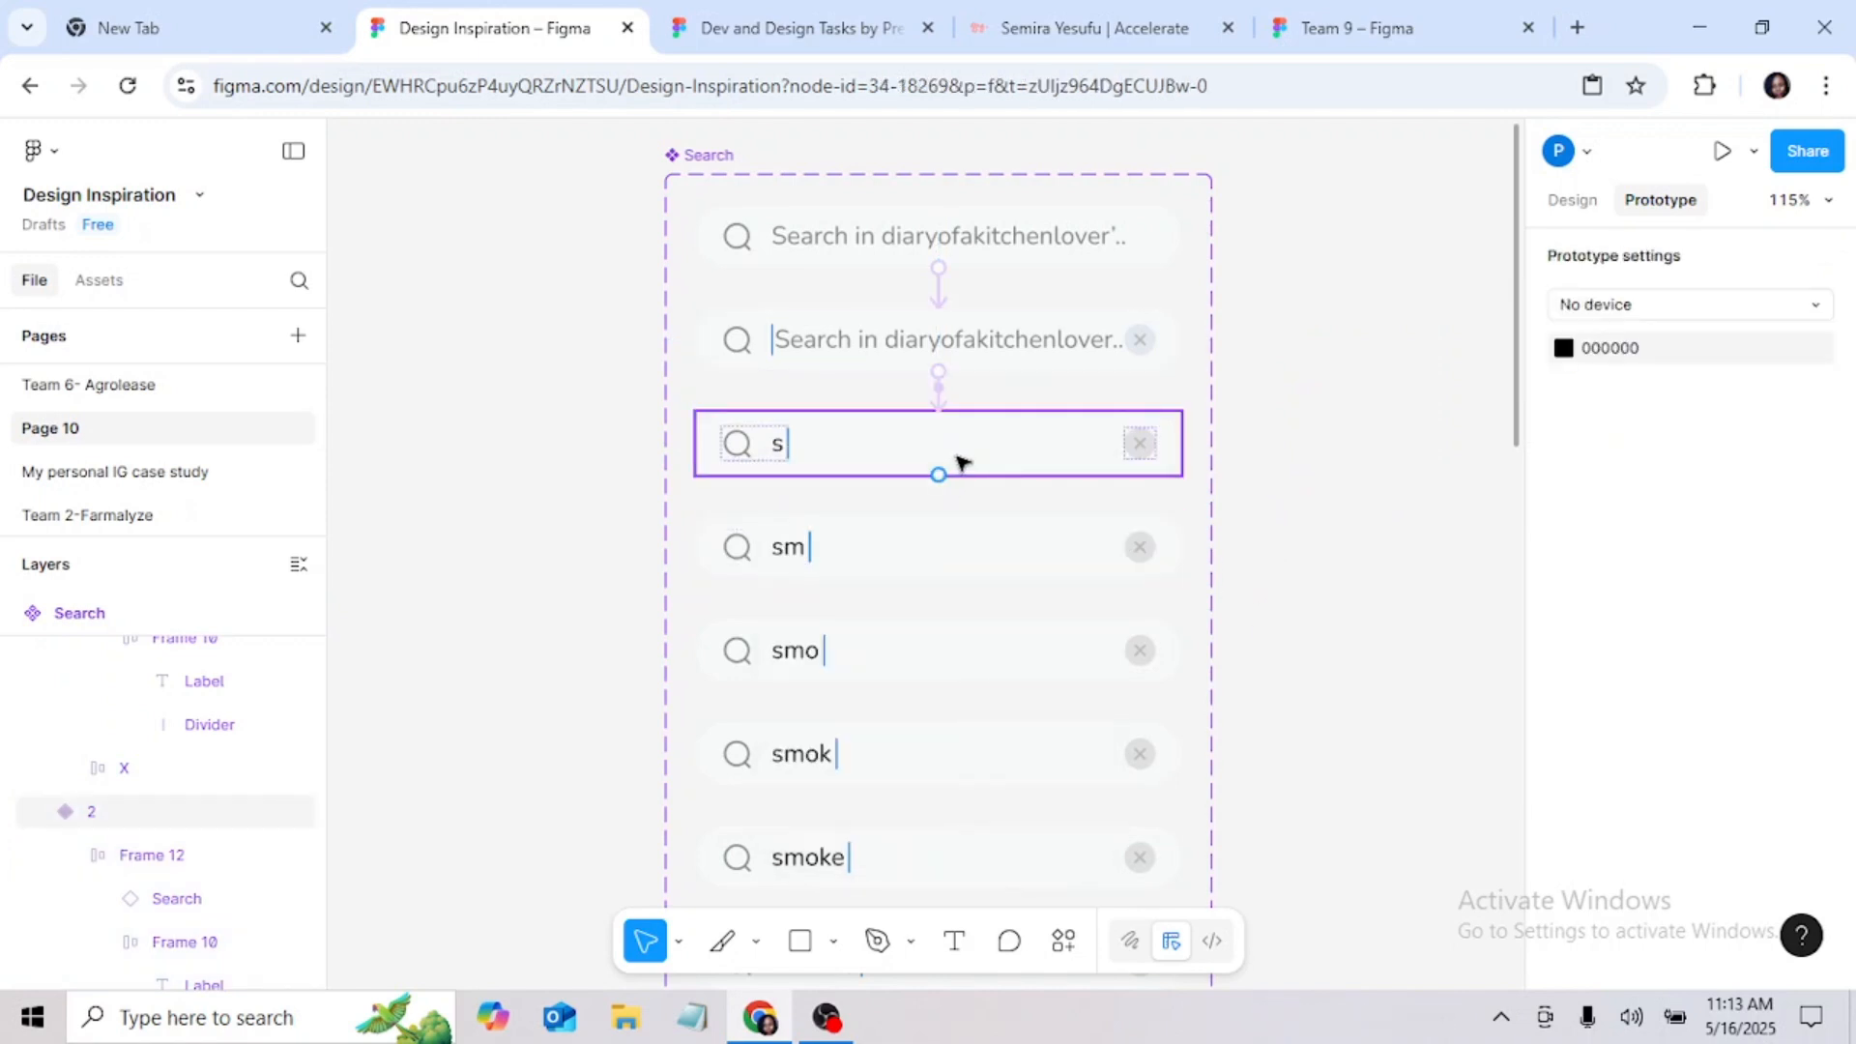
pyautogui.click(975, 456)
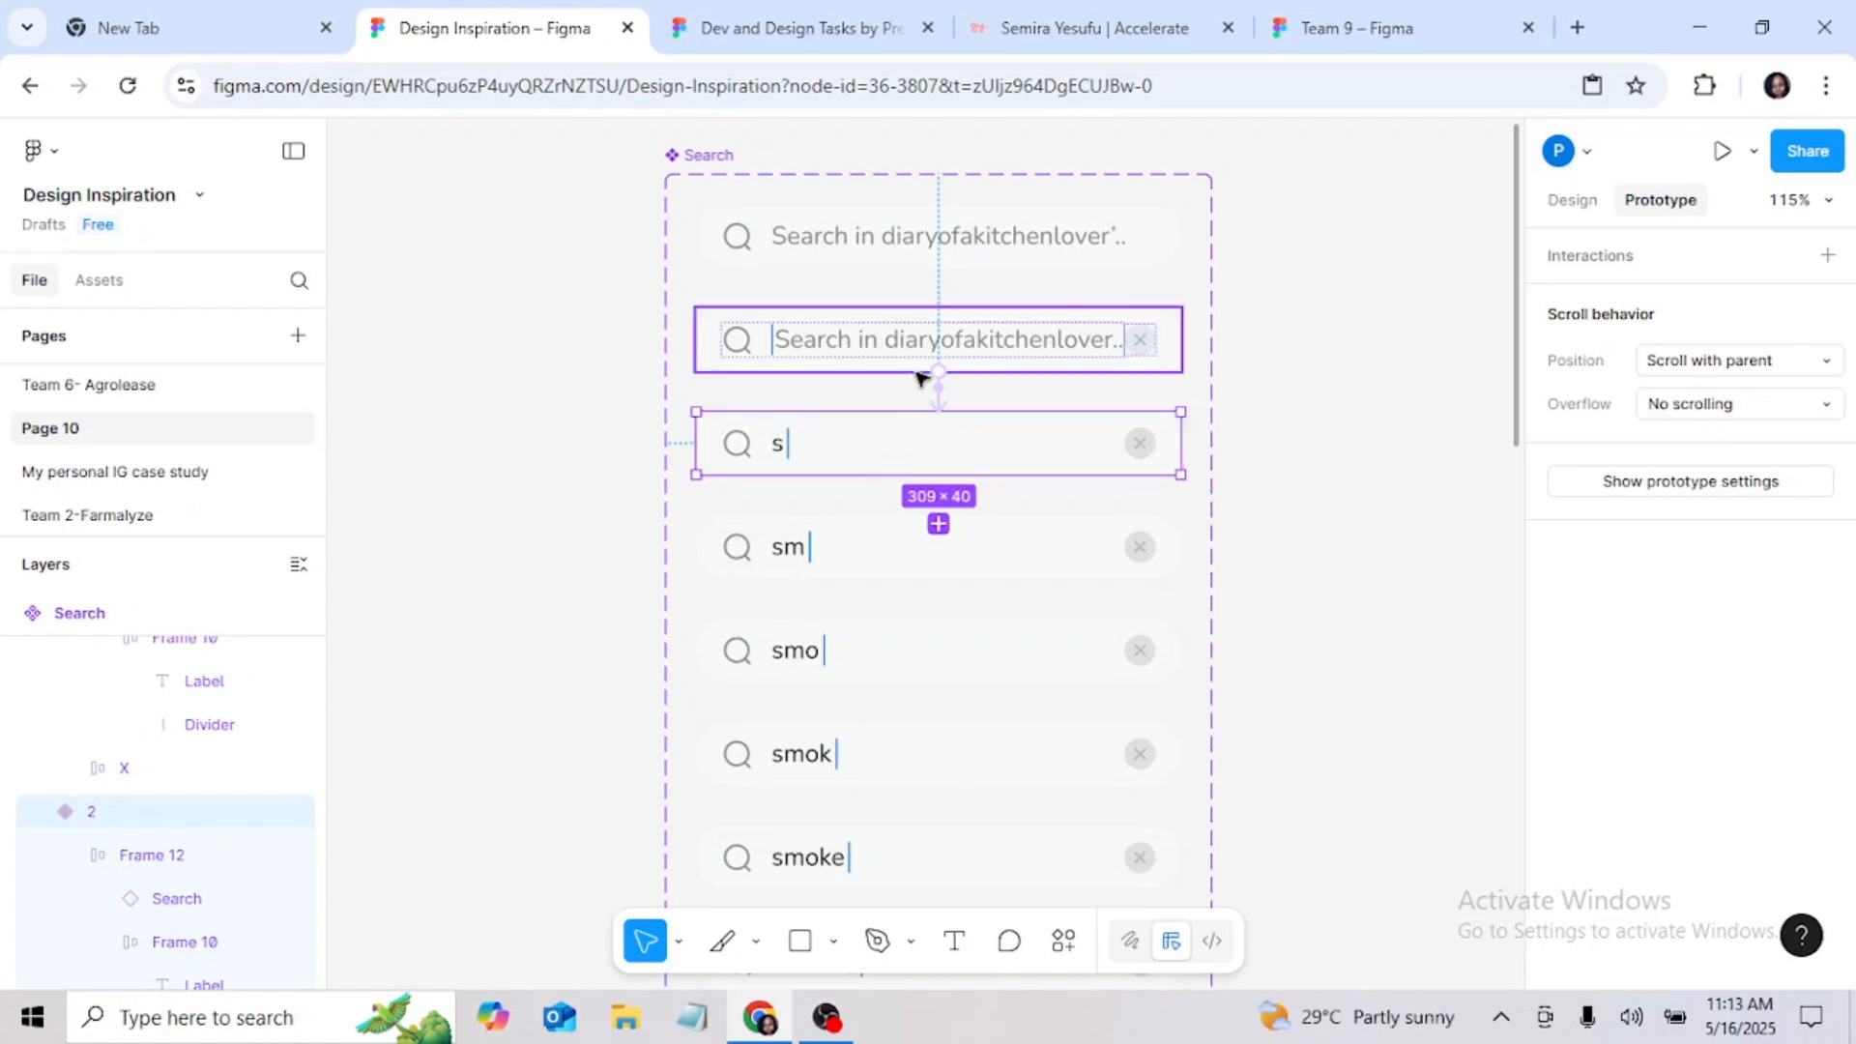
pyautogui.click(941, 407)
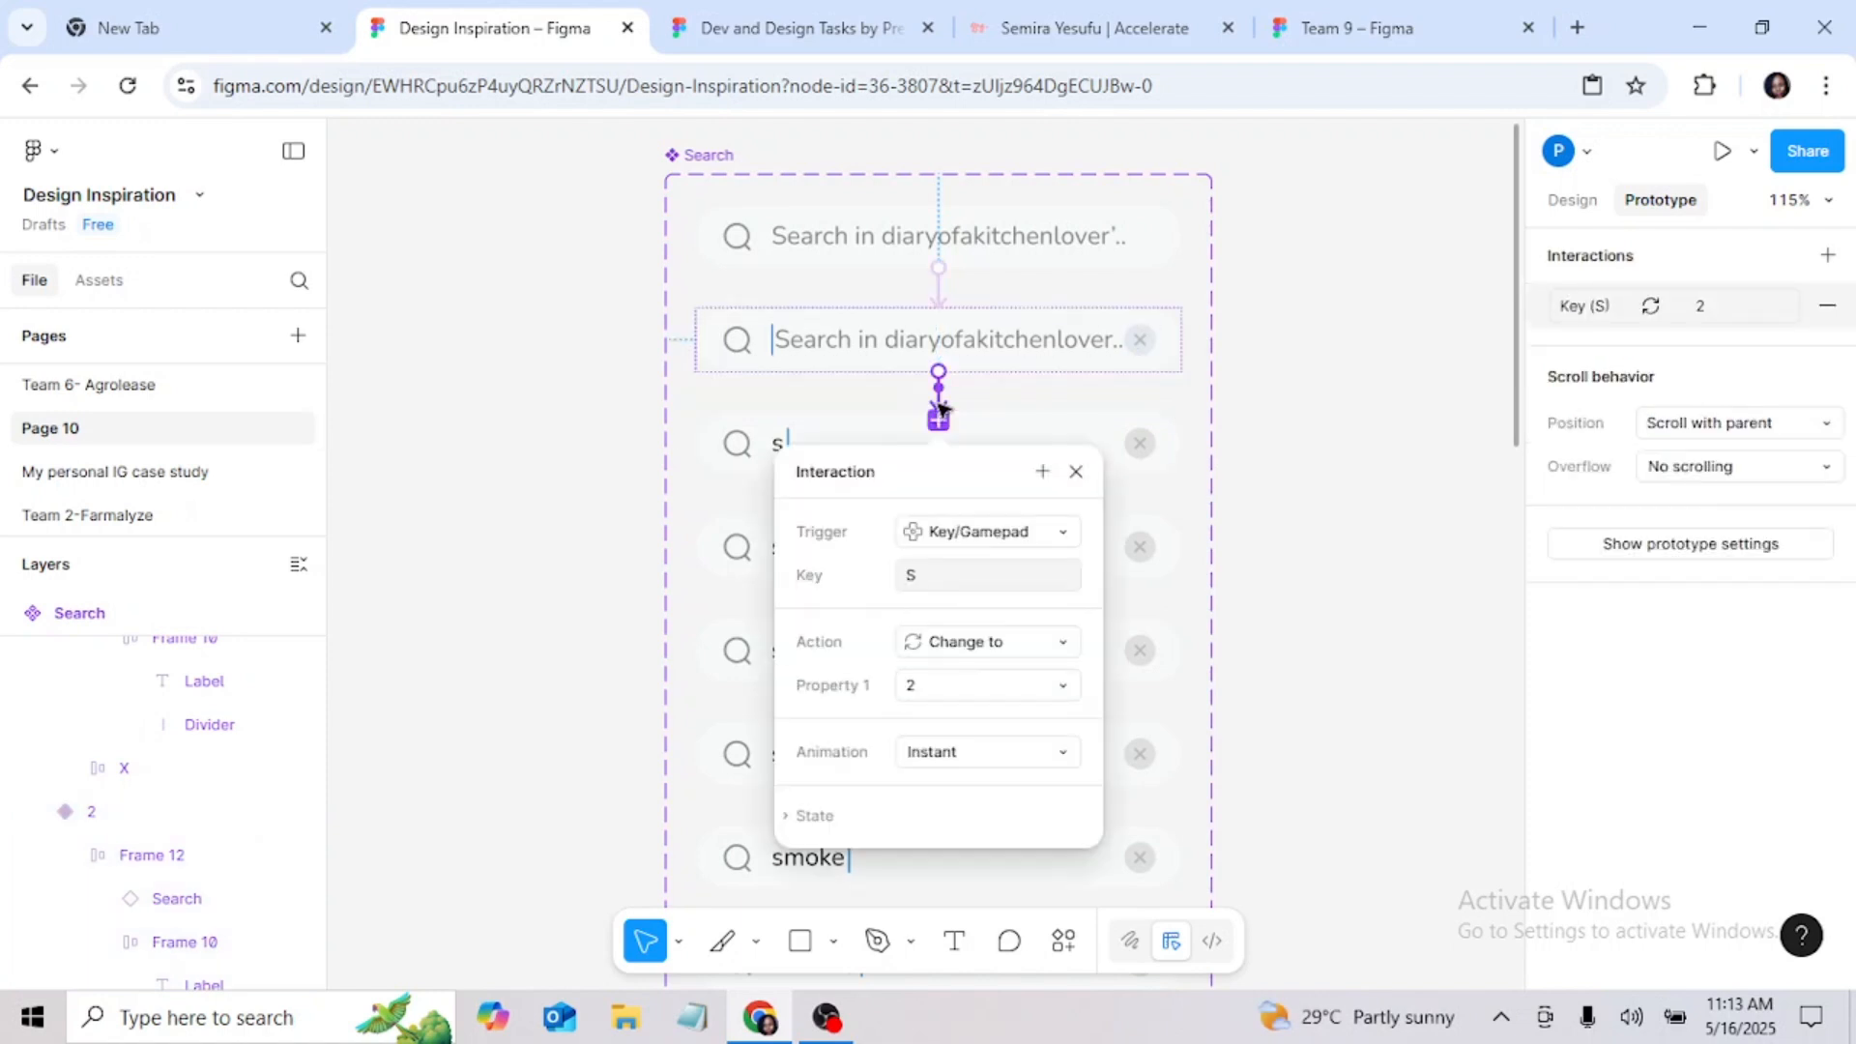
pyautogui.click(1075, 471)
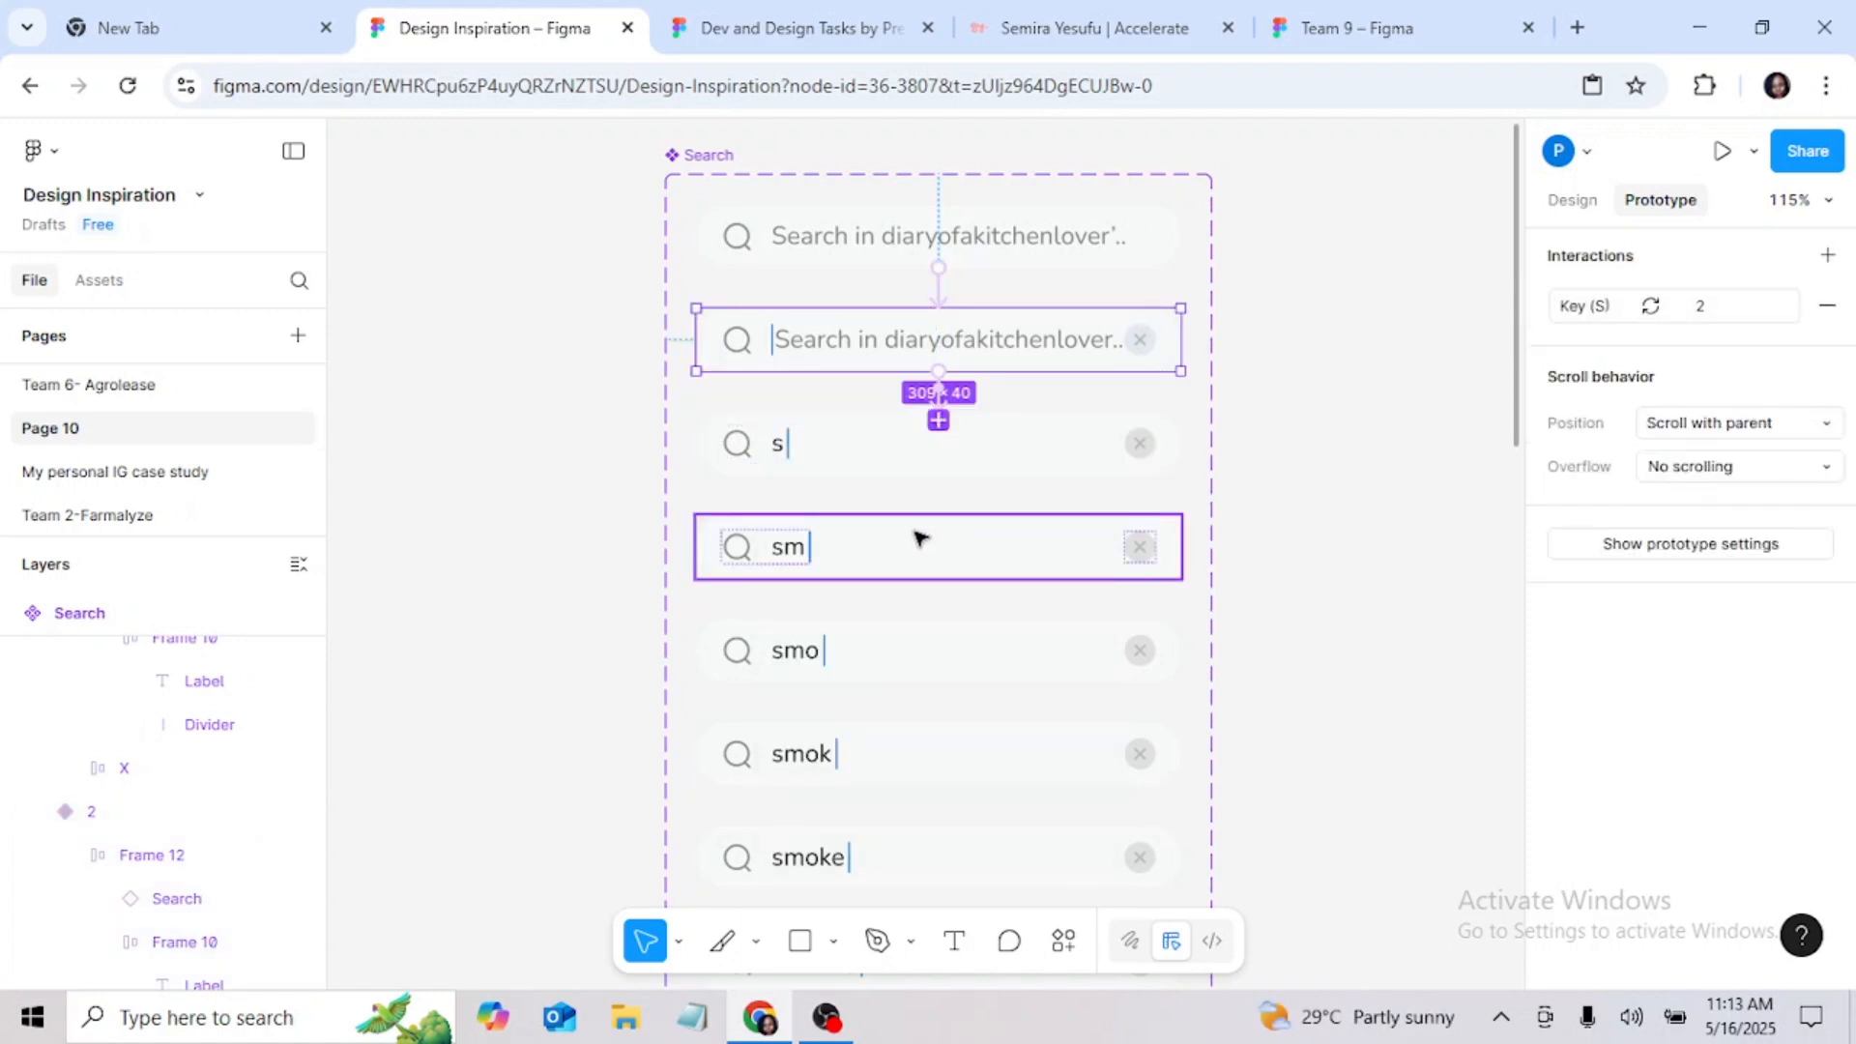
# Step: Connect the "s" variant to the "sm" variant with a Key/Gamepad trigger on M that changes to 3
pyautogui.click(957, 442)
pyautogui.moveTo(945, 476); pyautogui.dragTo(945, 546)
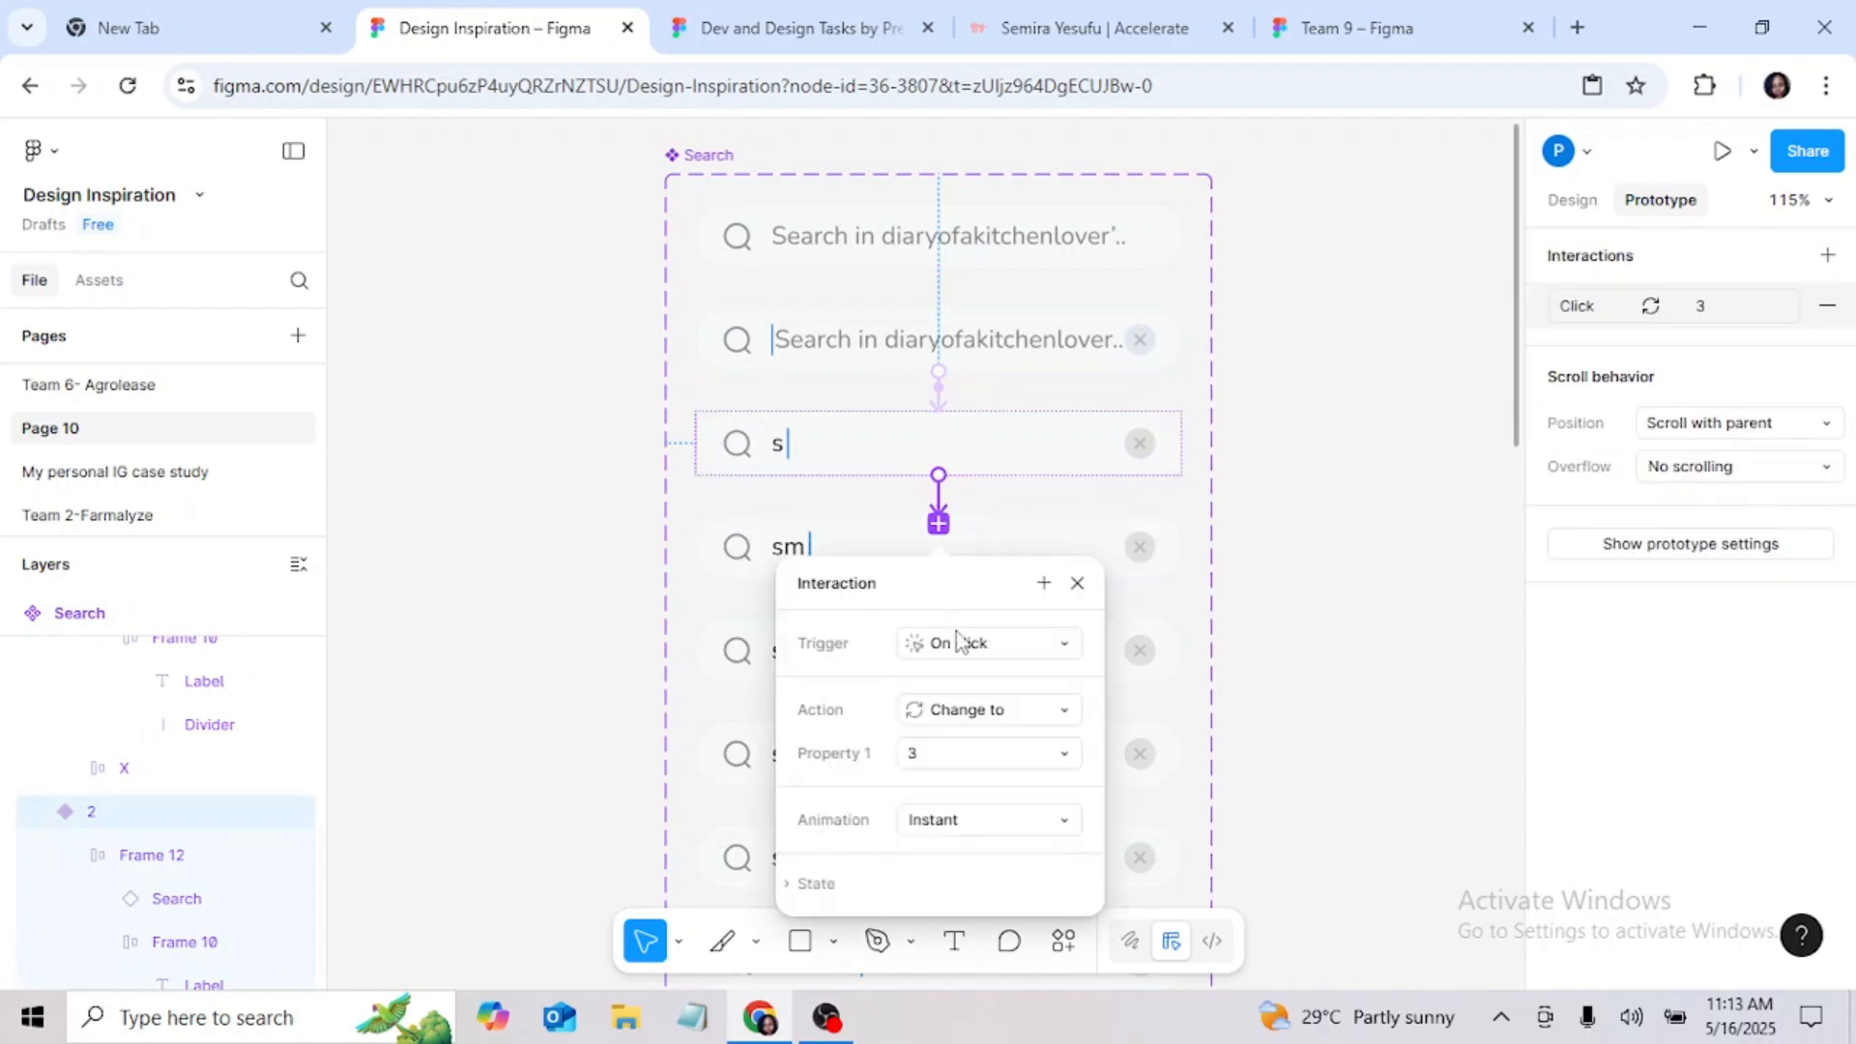
pyautogui.click(957, 642)
pyautogui.click(1005, 746)
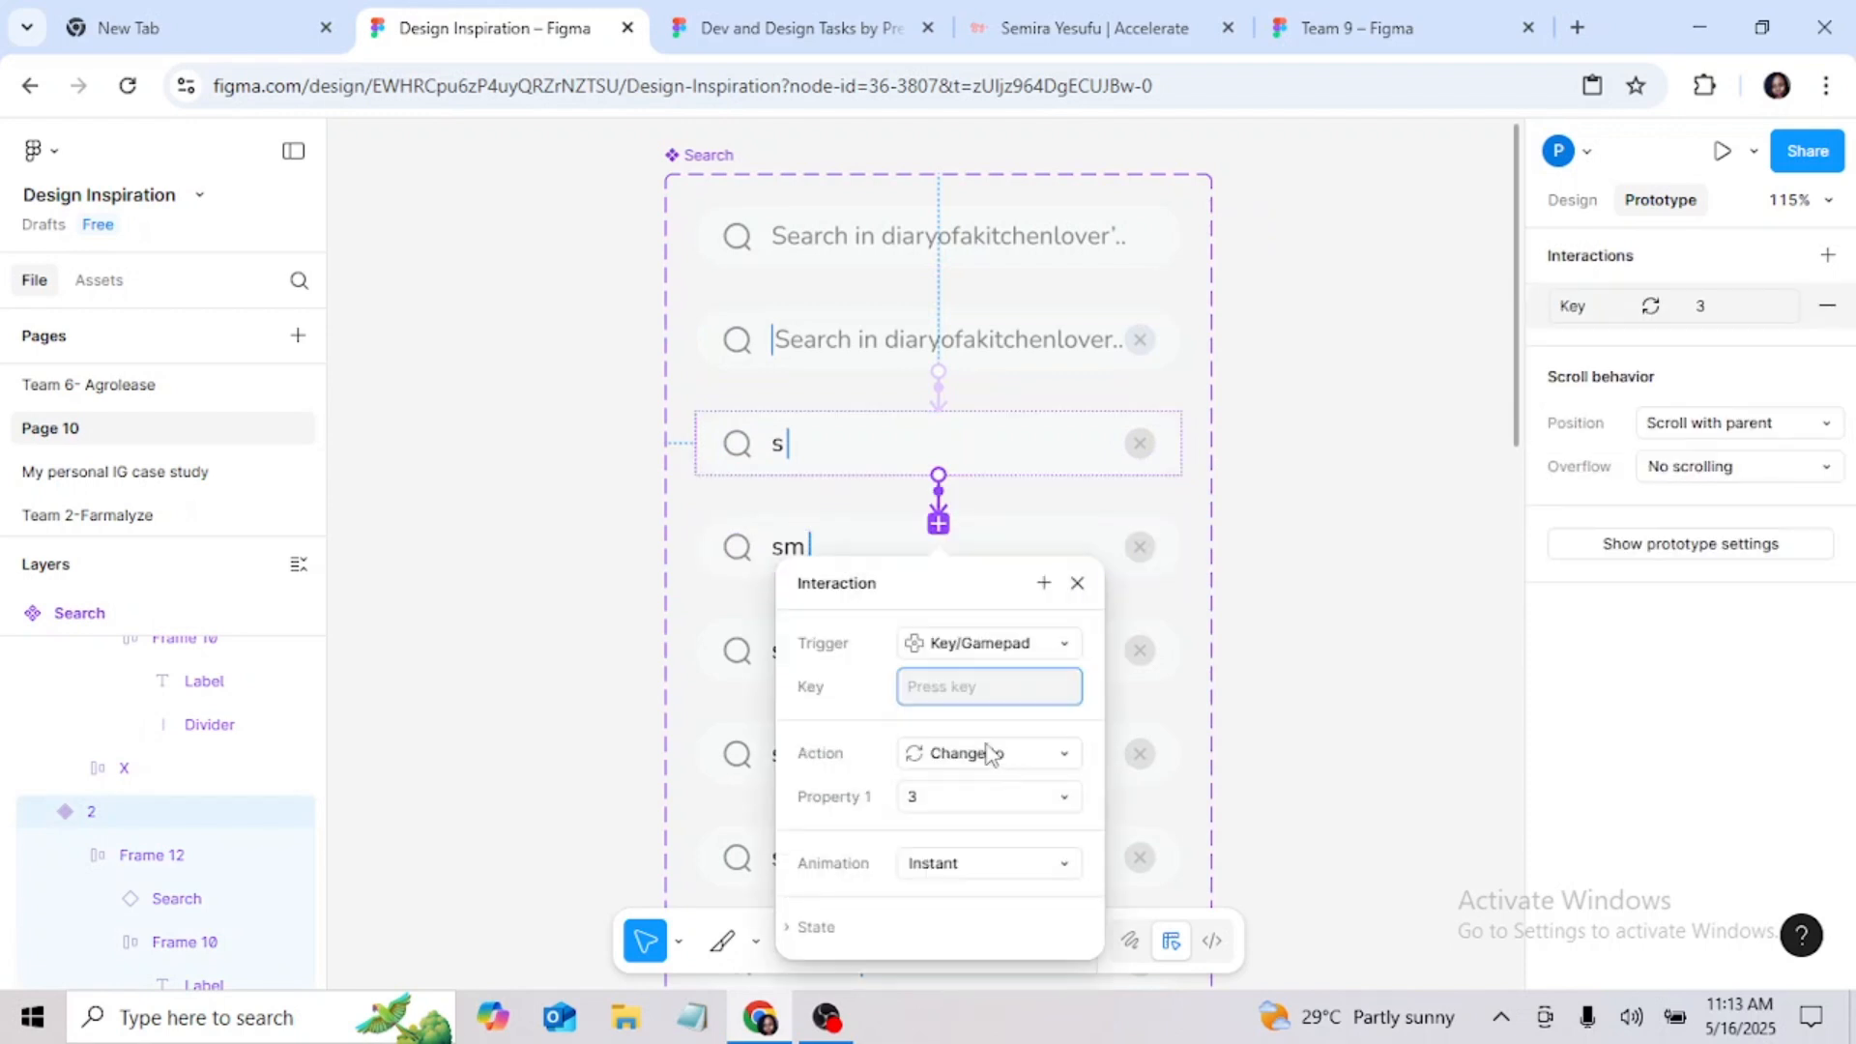
pyautogui.press('m')
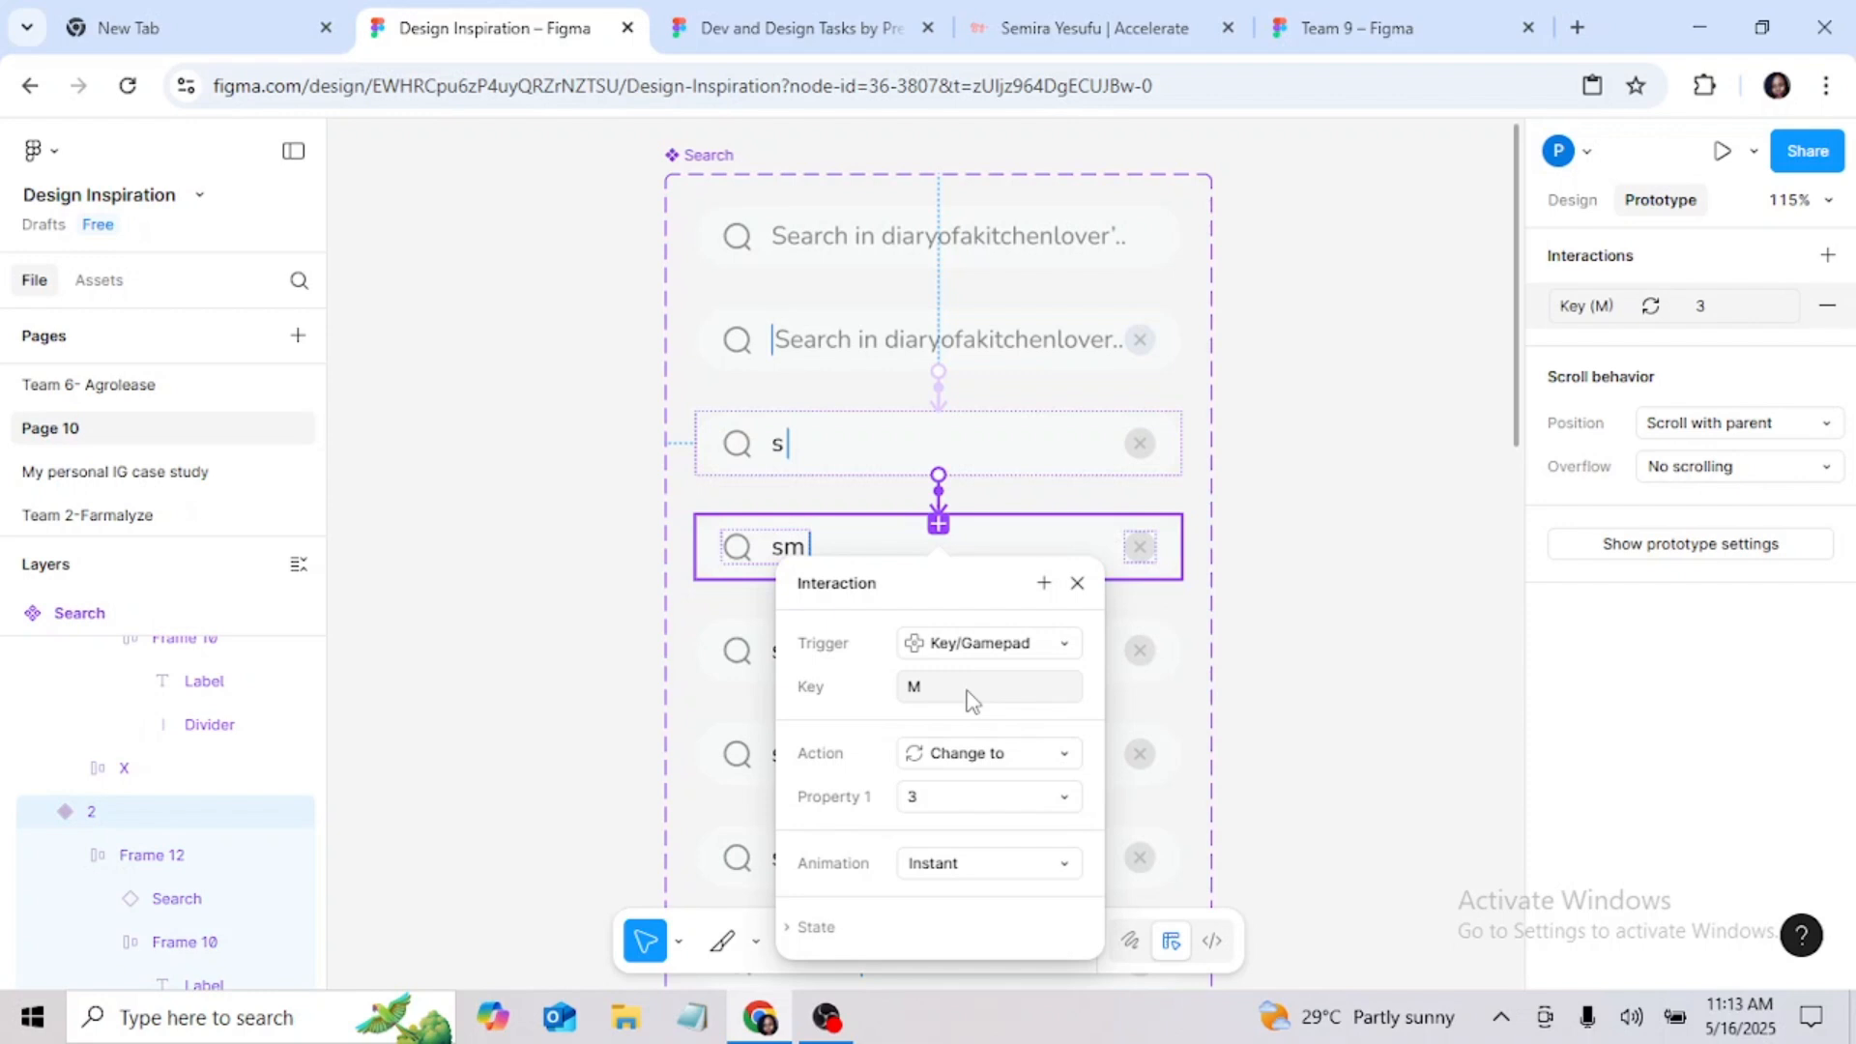
pyautogui.click(1077, 584)
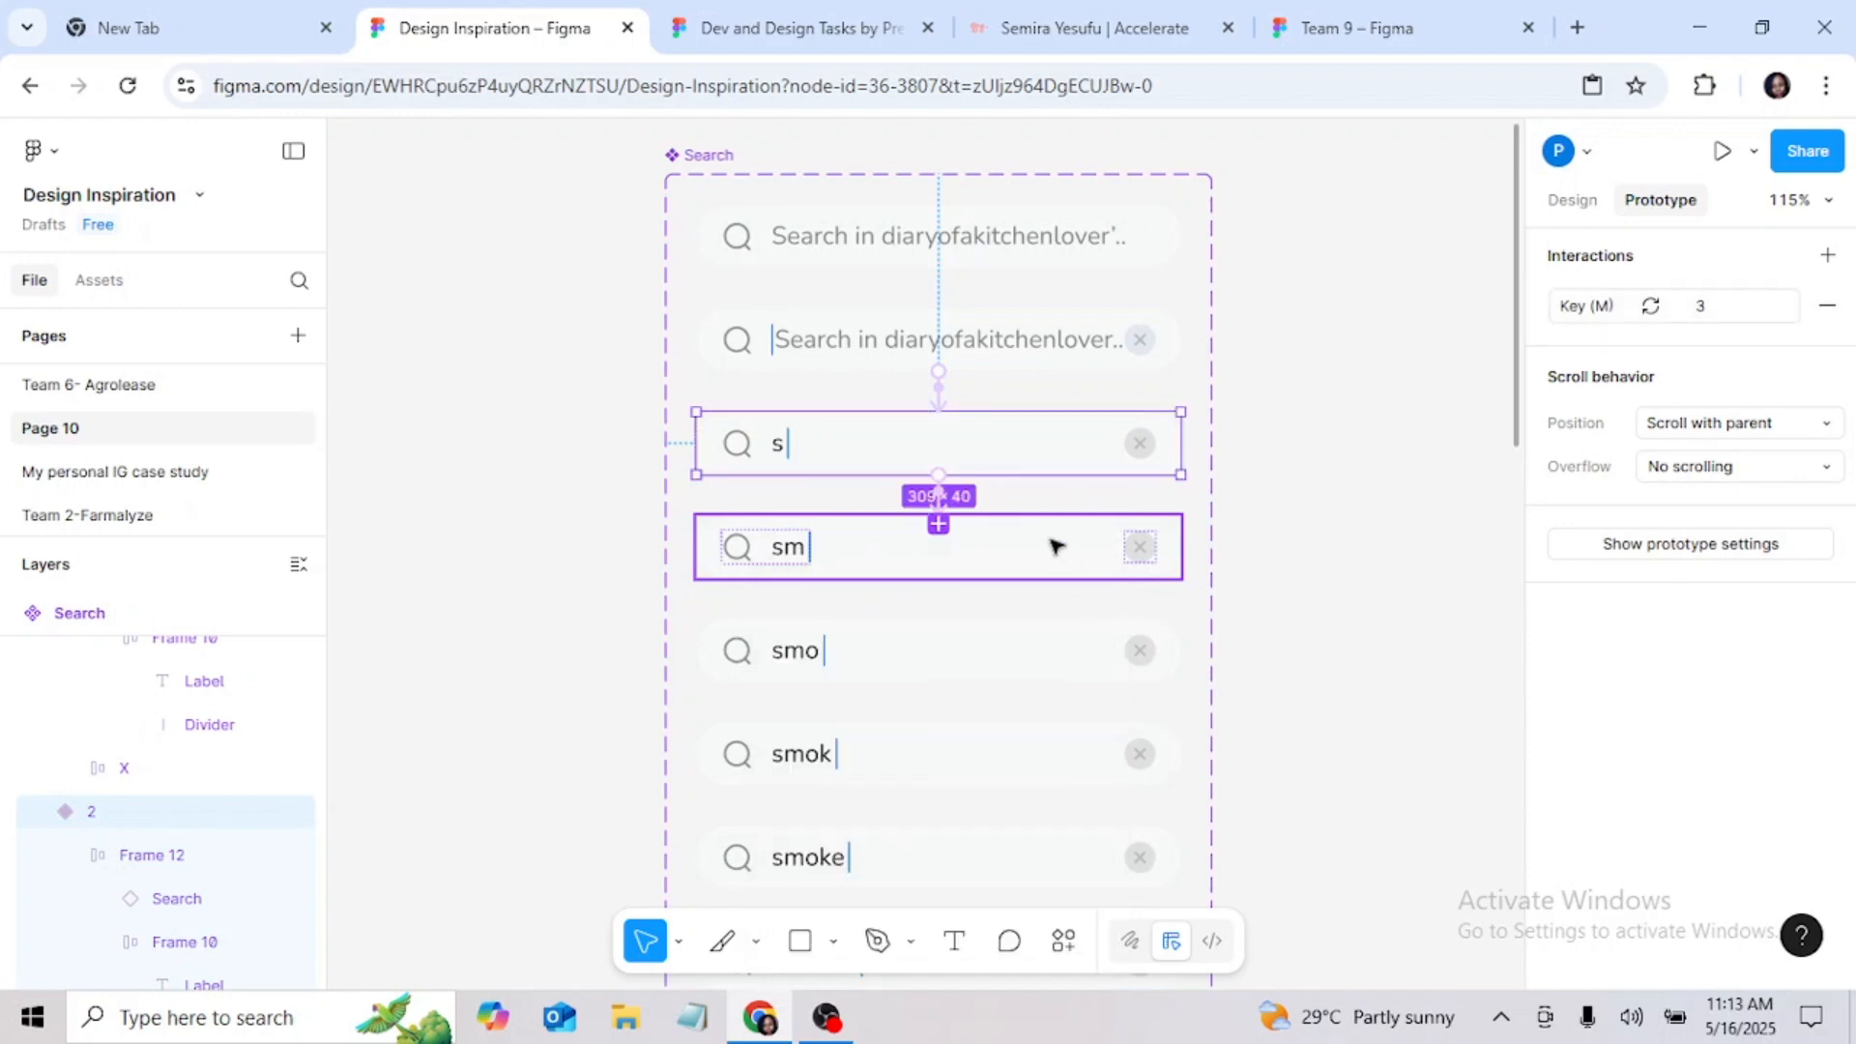
# Step: Connect the "sm" variant to the "smo" variant with a Key/Gamepad trigger on O that changes to 4
pyautogui.click(1051, 538)
pyautogui.moveTo(946, 656); pyautogui.dragTo(949, 669)
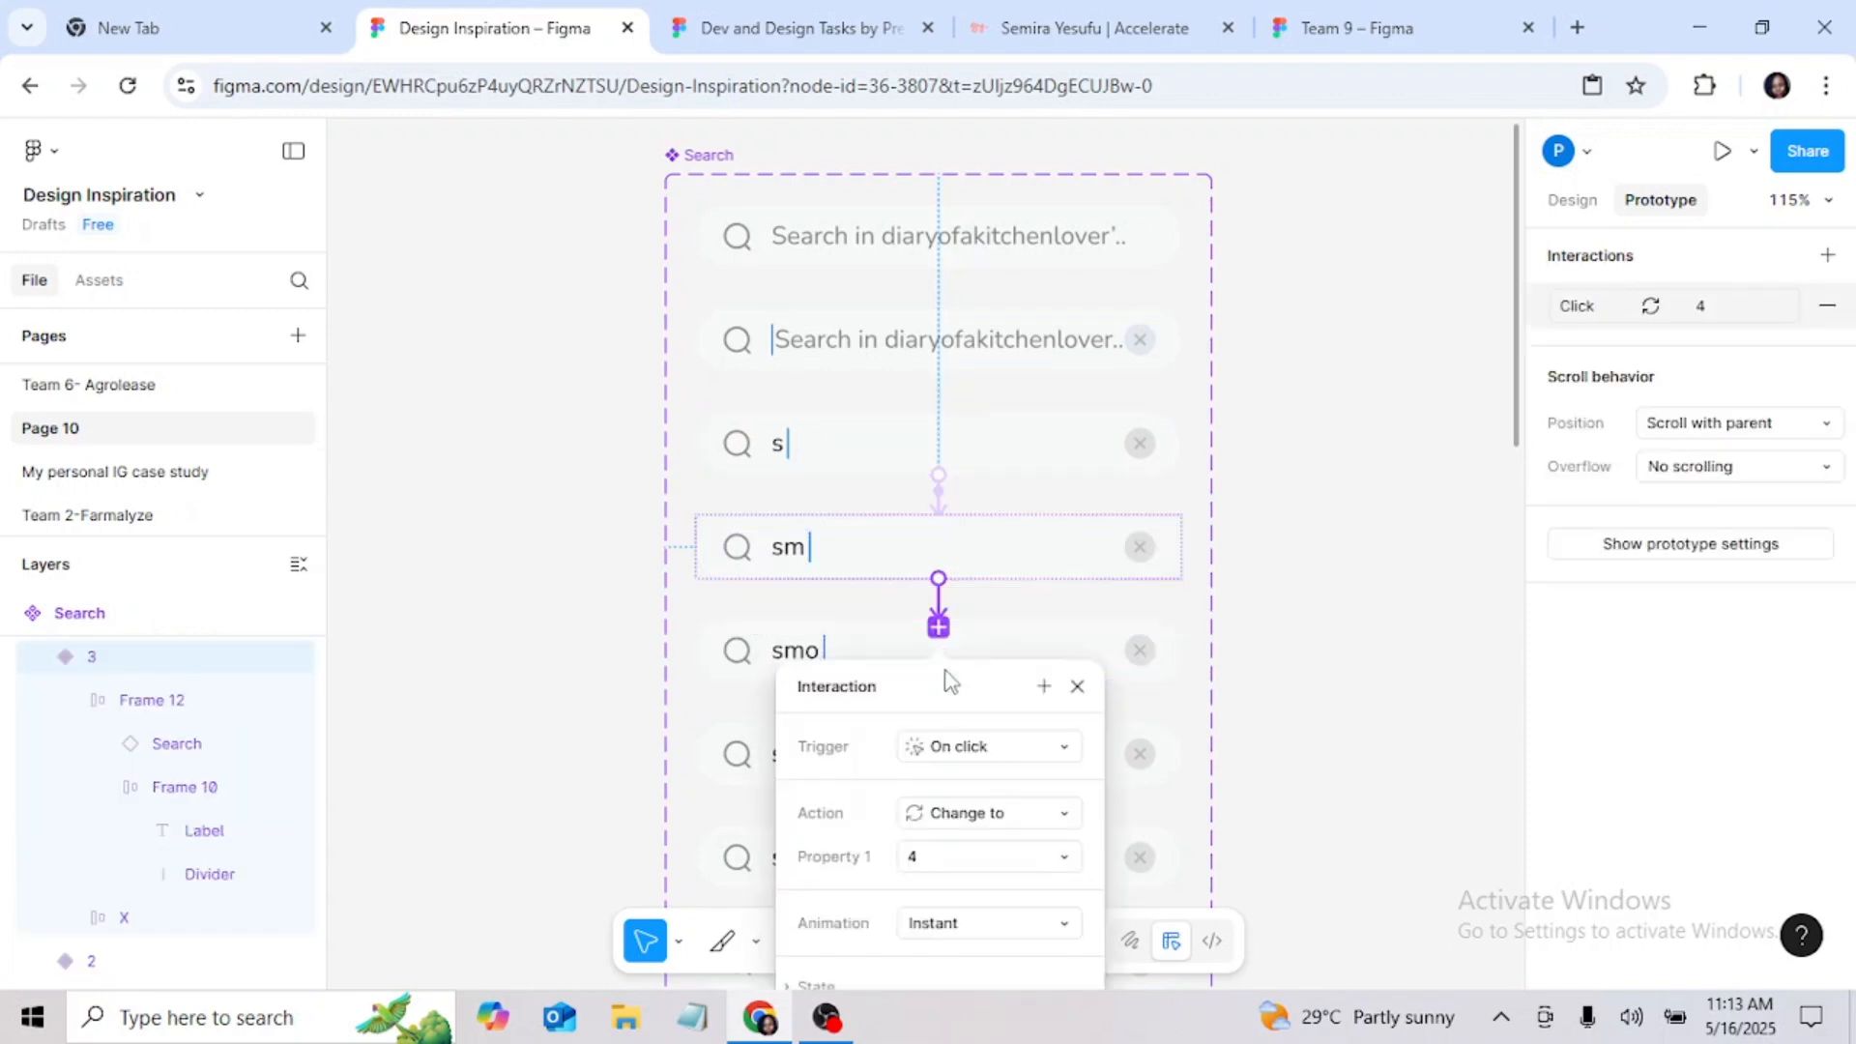
pyautogui.click(1050, 751)
pyautogui.click(995, 741)
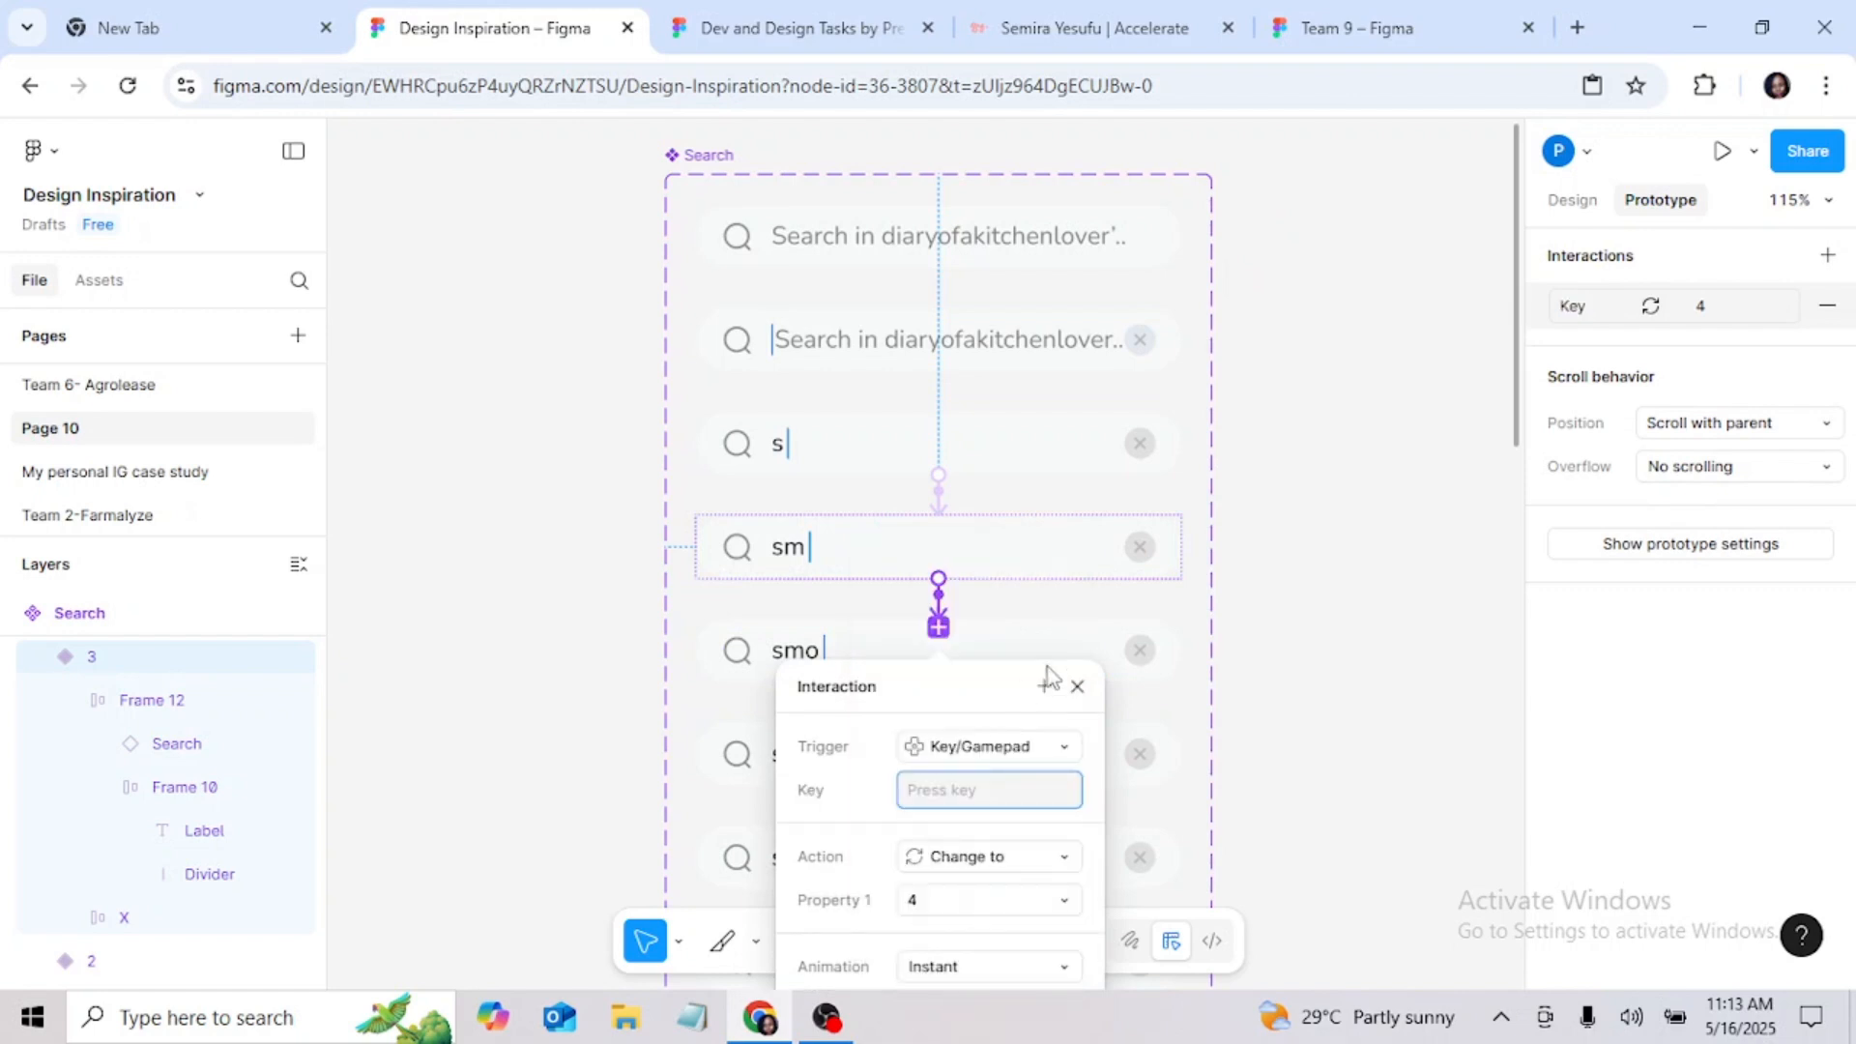
pyautogui.scroll(-3, 1243, 725)
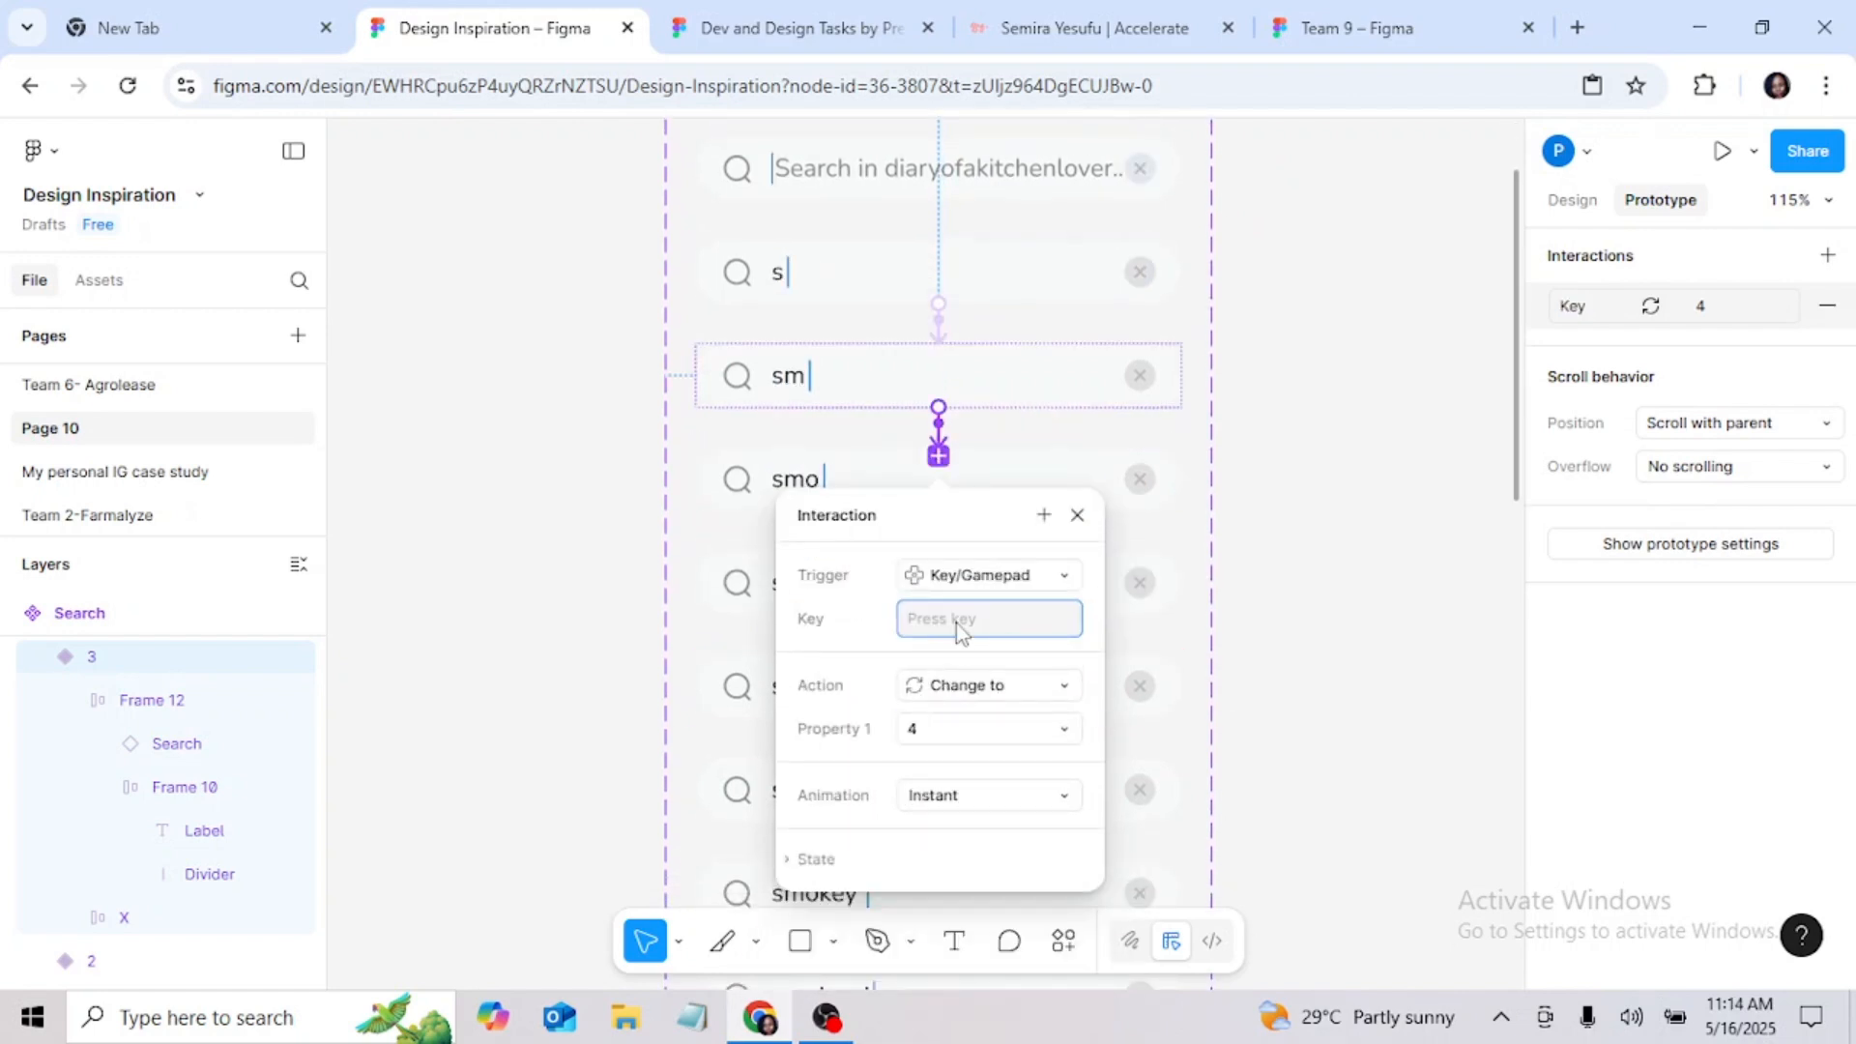
pyautogui.press('o')
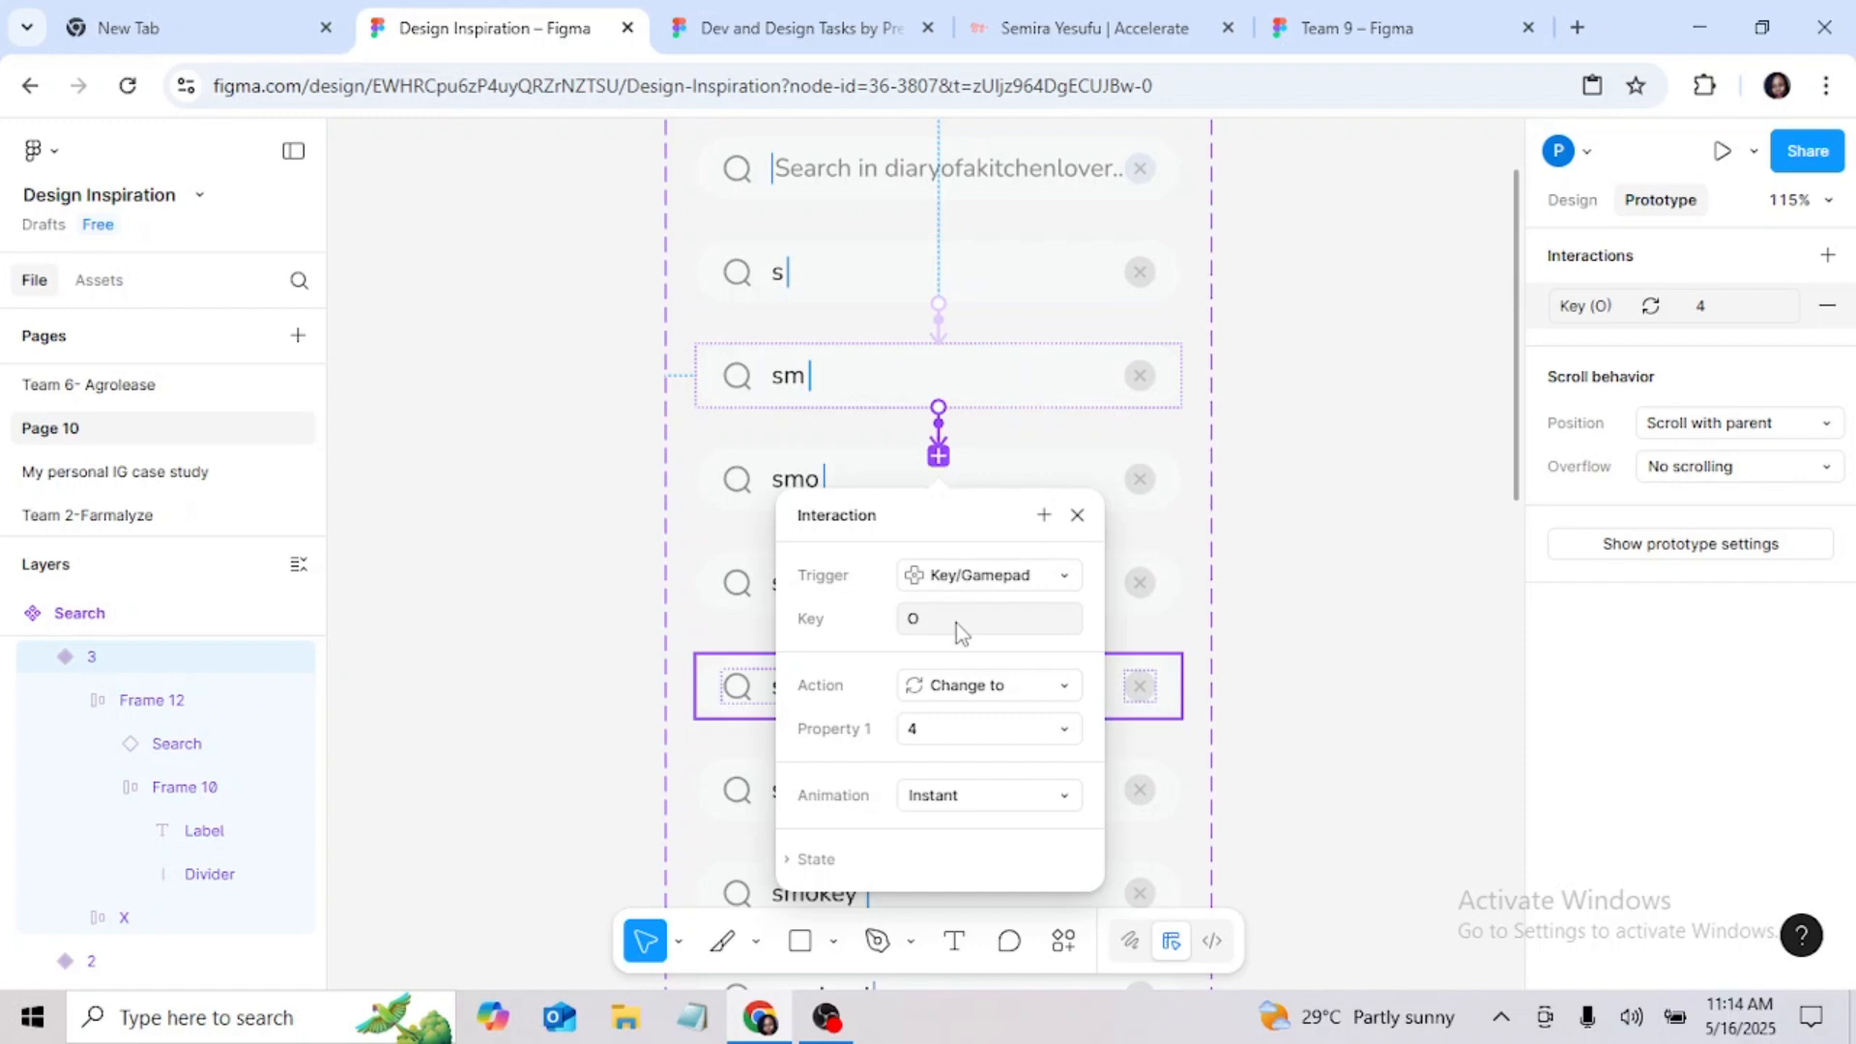
pyautogui.click(1077, 515)
# Step: Connect the "smo" variant to the "smok" variant with a Key/Gamepad trigger on K that changes to 5
pyautogui.click(970, 462)
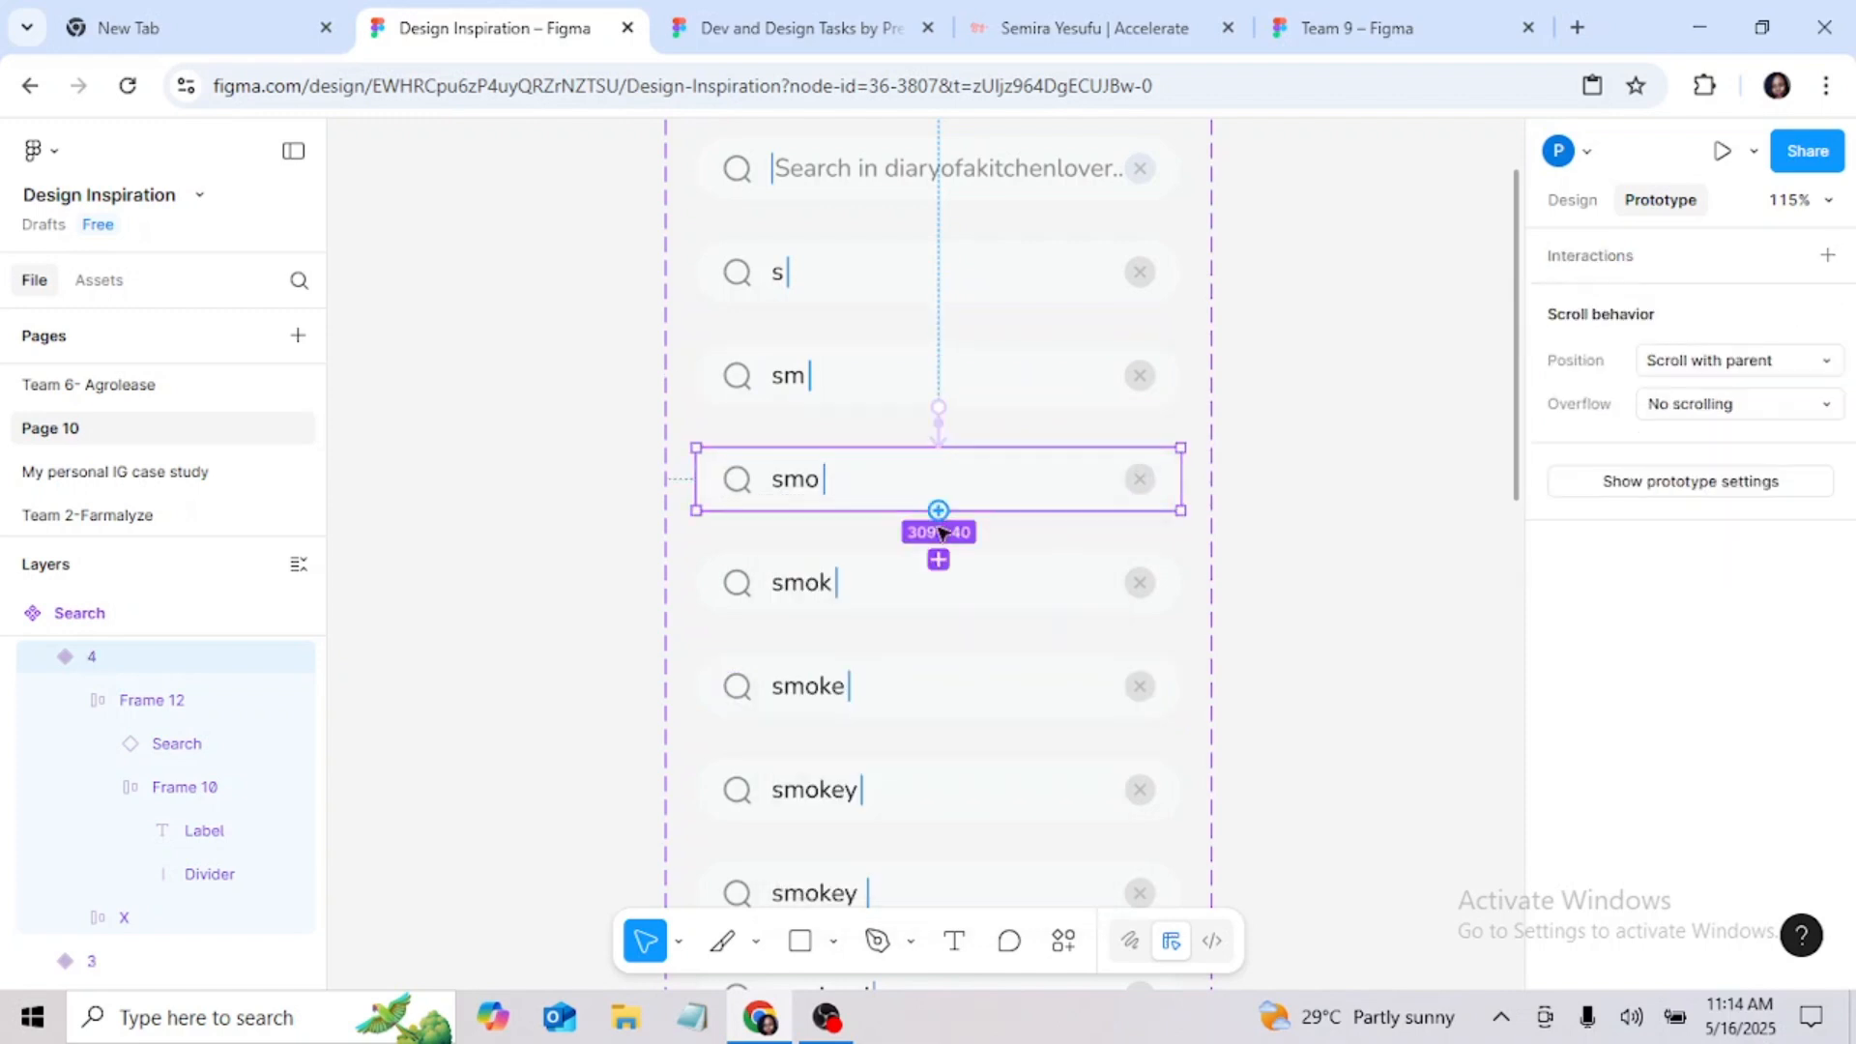
pyautogui.moveTo(938, 530); pyautogui.dragTo(953, 599)
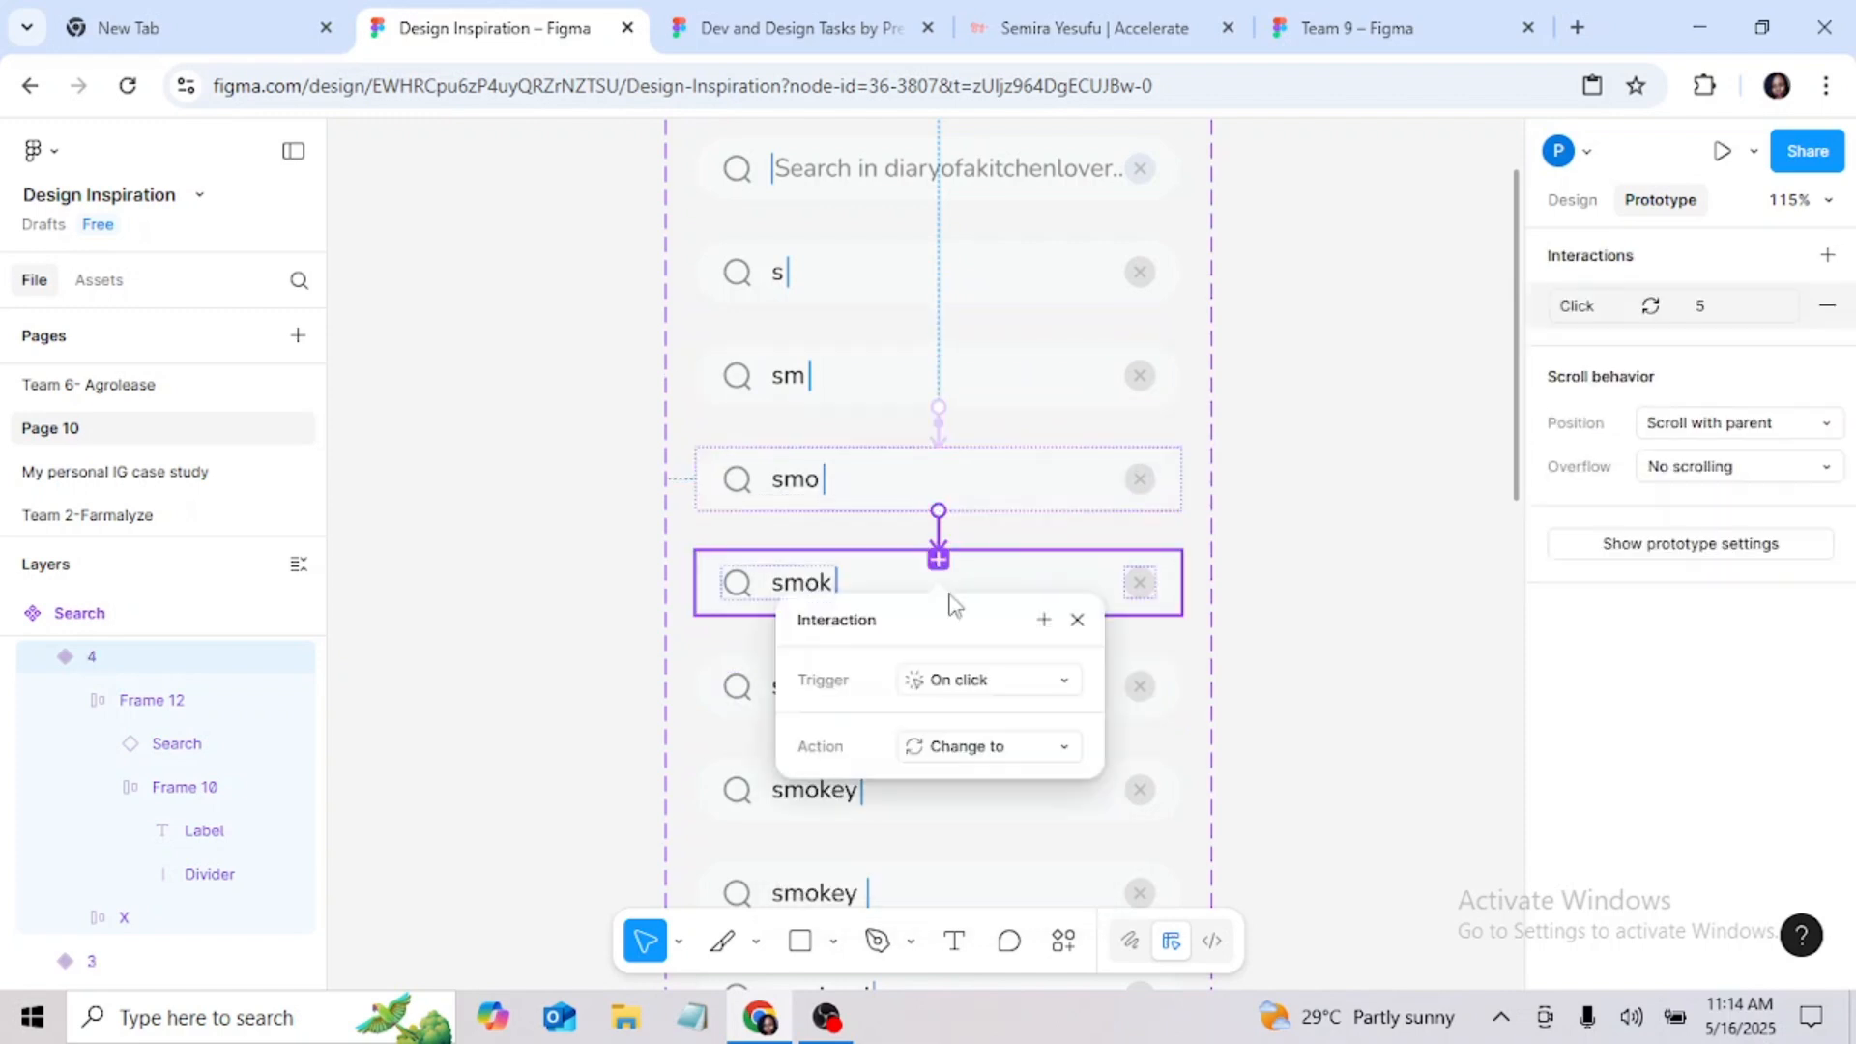
pyautogui.click(1031, 682)
pyautogui.click(995, 741)
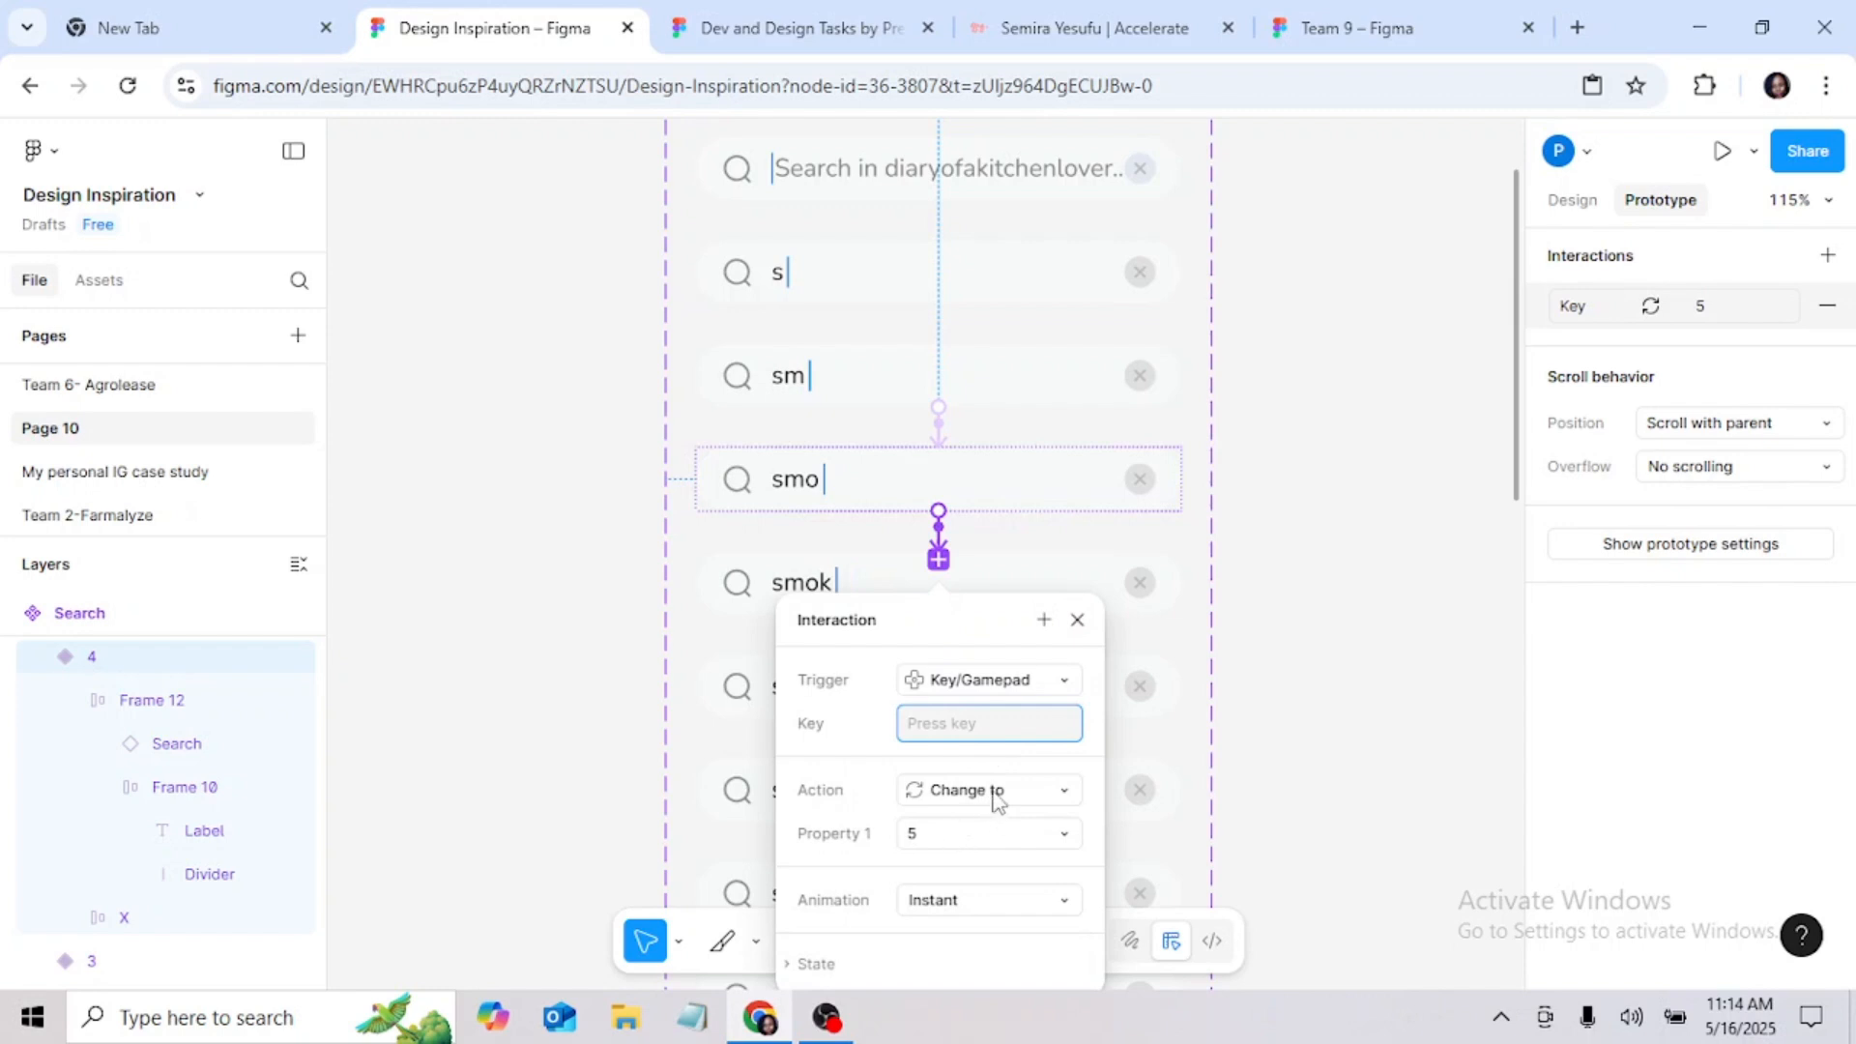
pyautogui.press('k')
pyautogui.click(1077, 625)
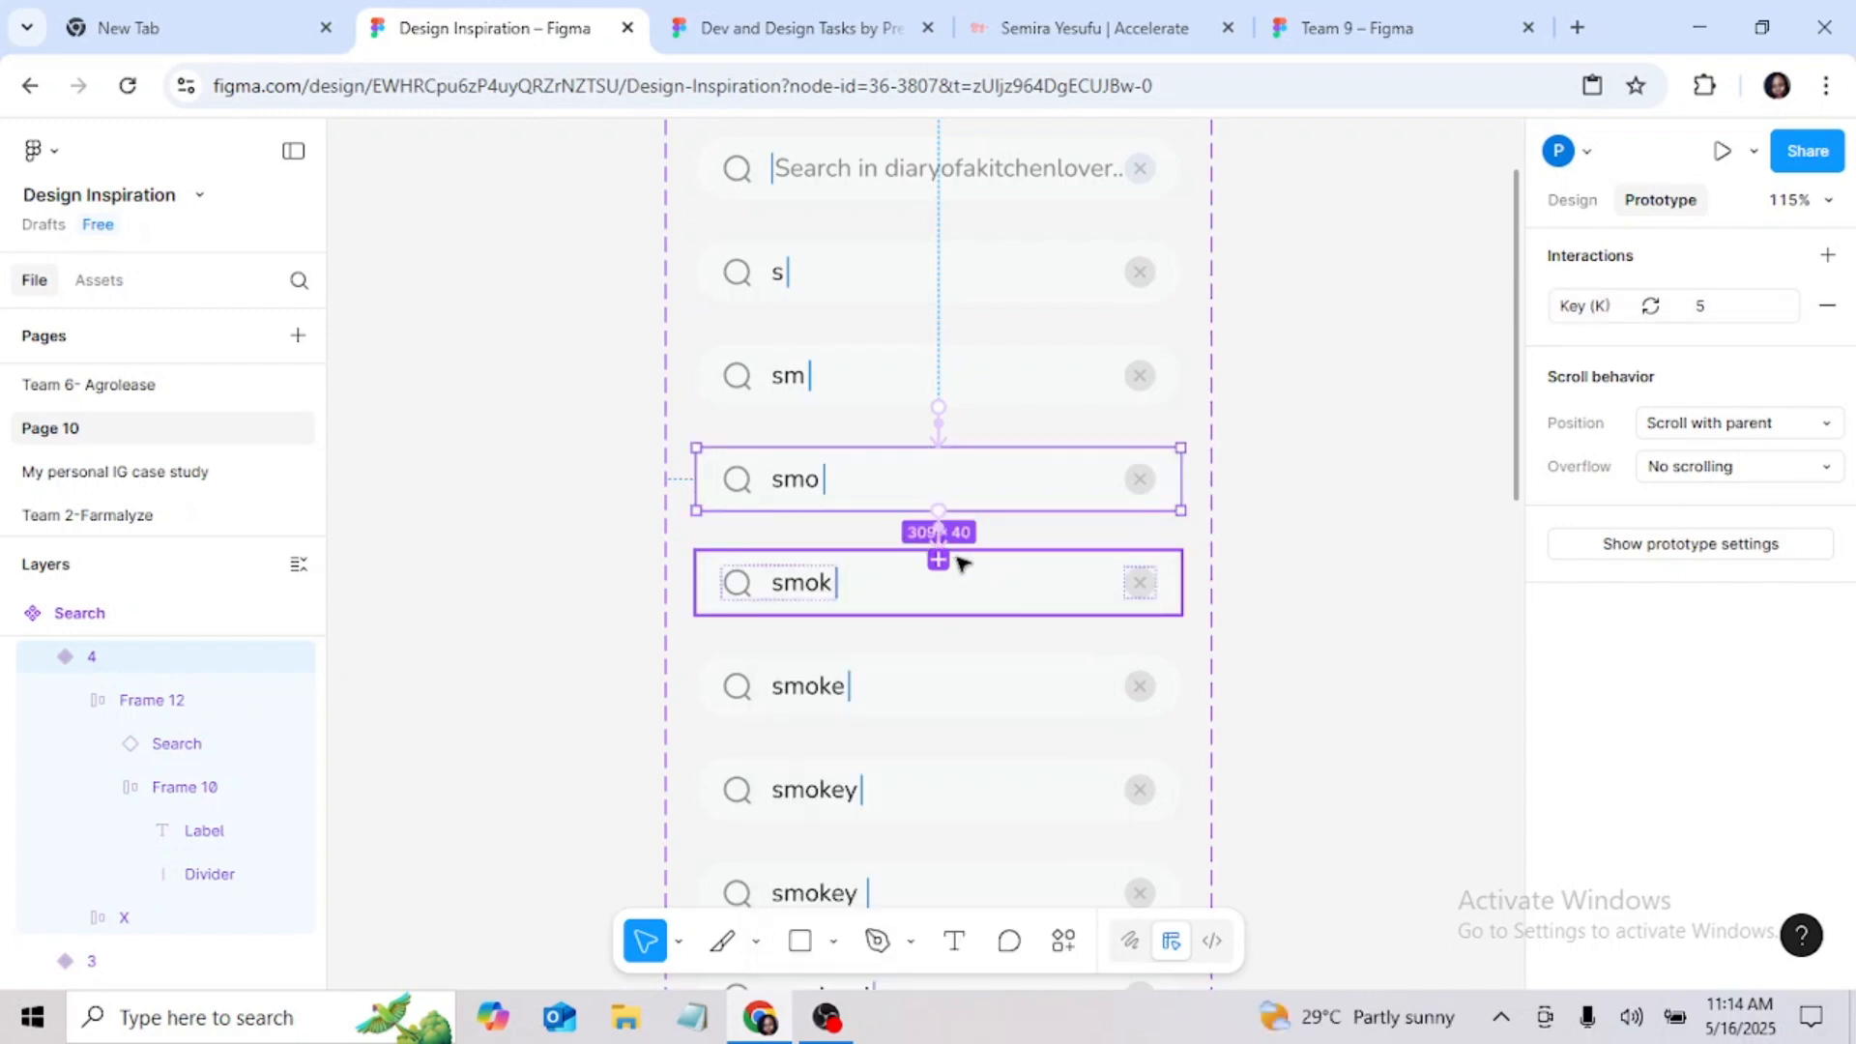
pyautogui.click(939, 541)
pyautogui.click(1289, 532)
# Step: Connect the "smok" variant to the "smoke" variant with a Key/Gamepad trigger on E that changes to 6
pyautogui.scroll(-2, 1051, 585)
pyautogui.scroll(-1, 1052, 585)
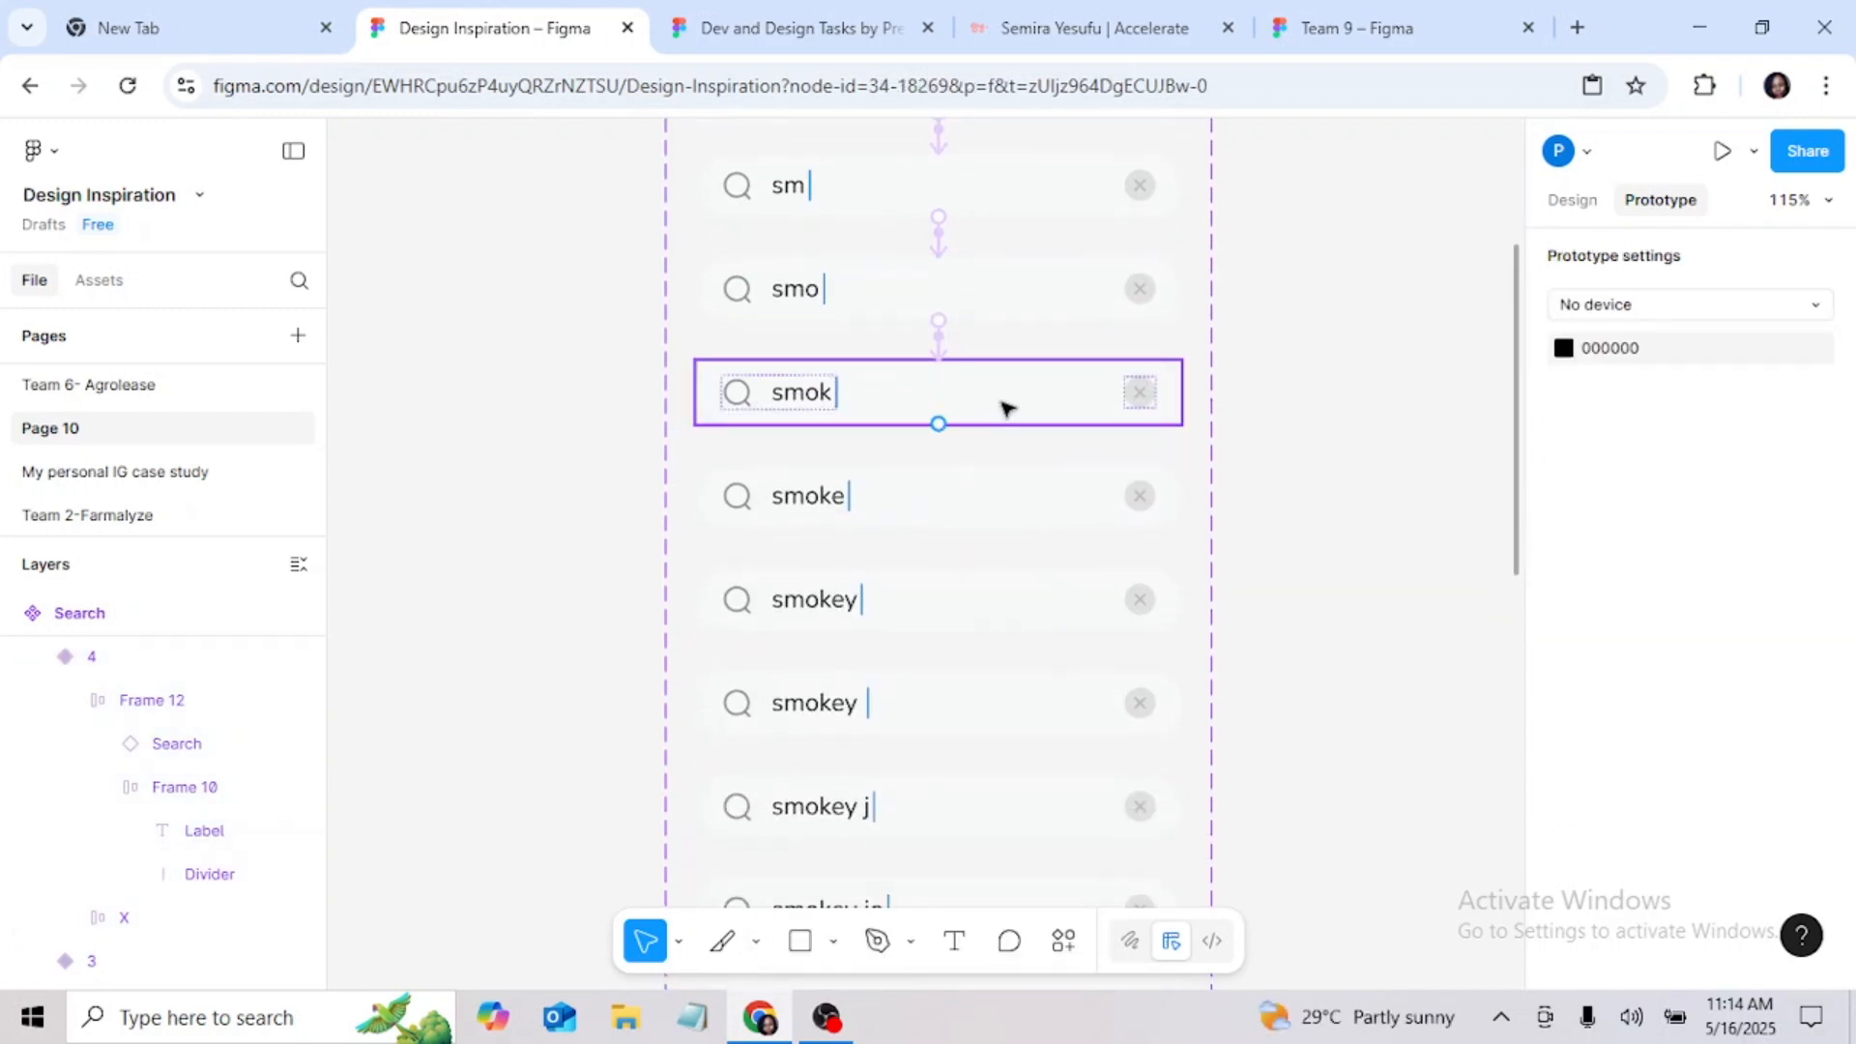
pyautogui.click(1003, 407)
pyautogui.moveTo(938, 424); pyautogui.dragTo(941, 507)
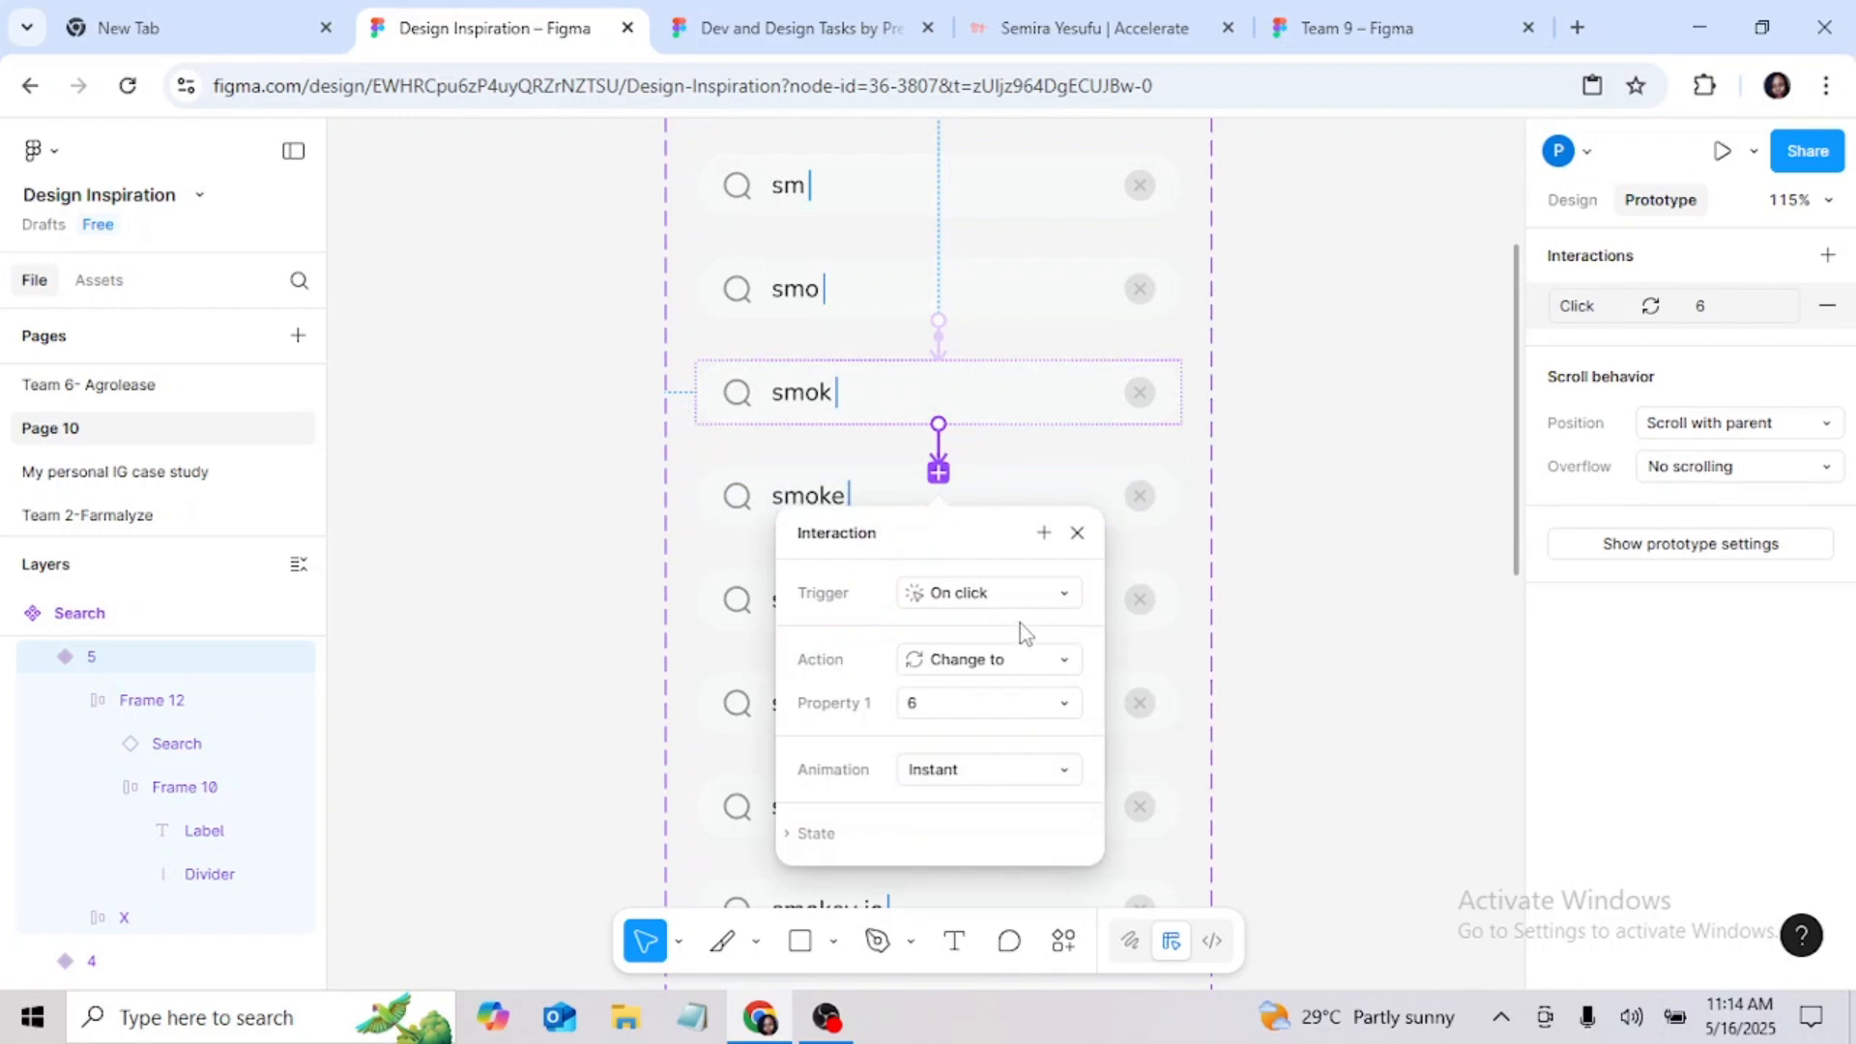
pyautogui.click(1055, 599)
pyautogui.click(1039, 723)
pyautogui.press('y')
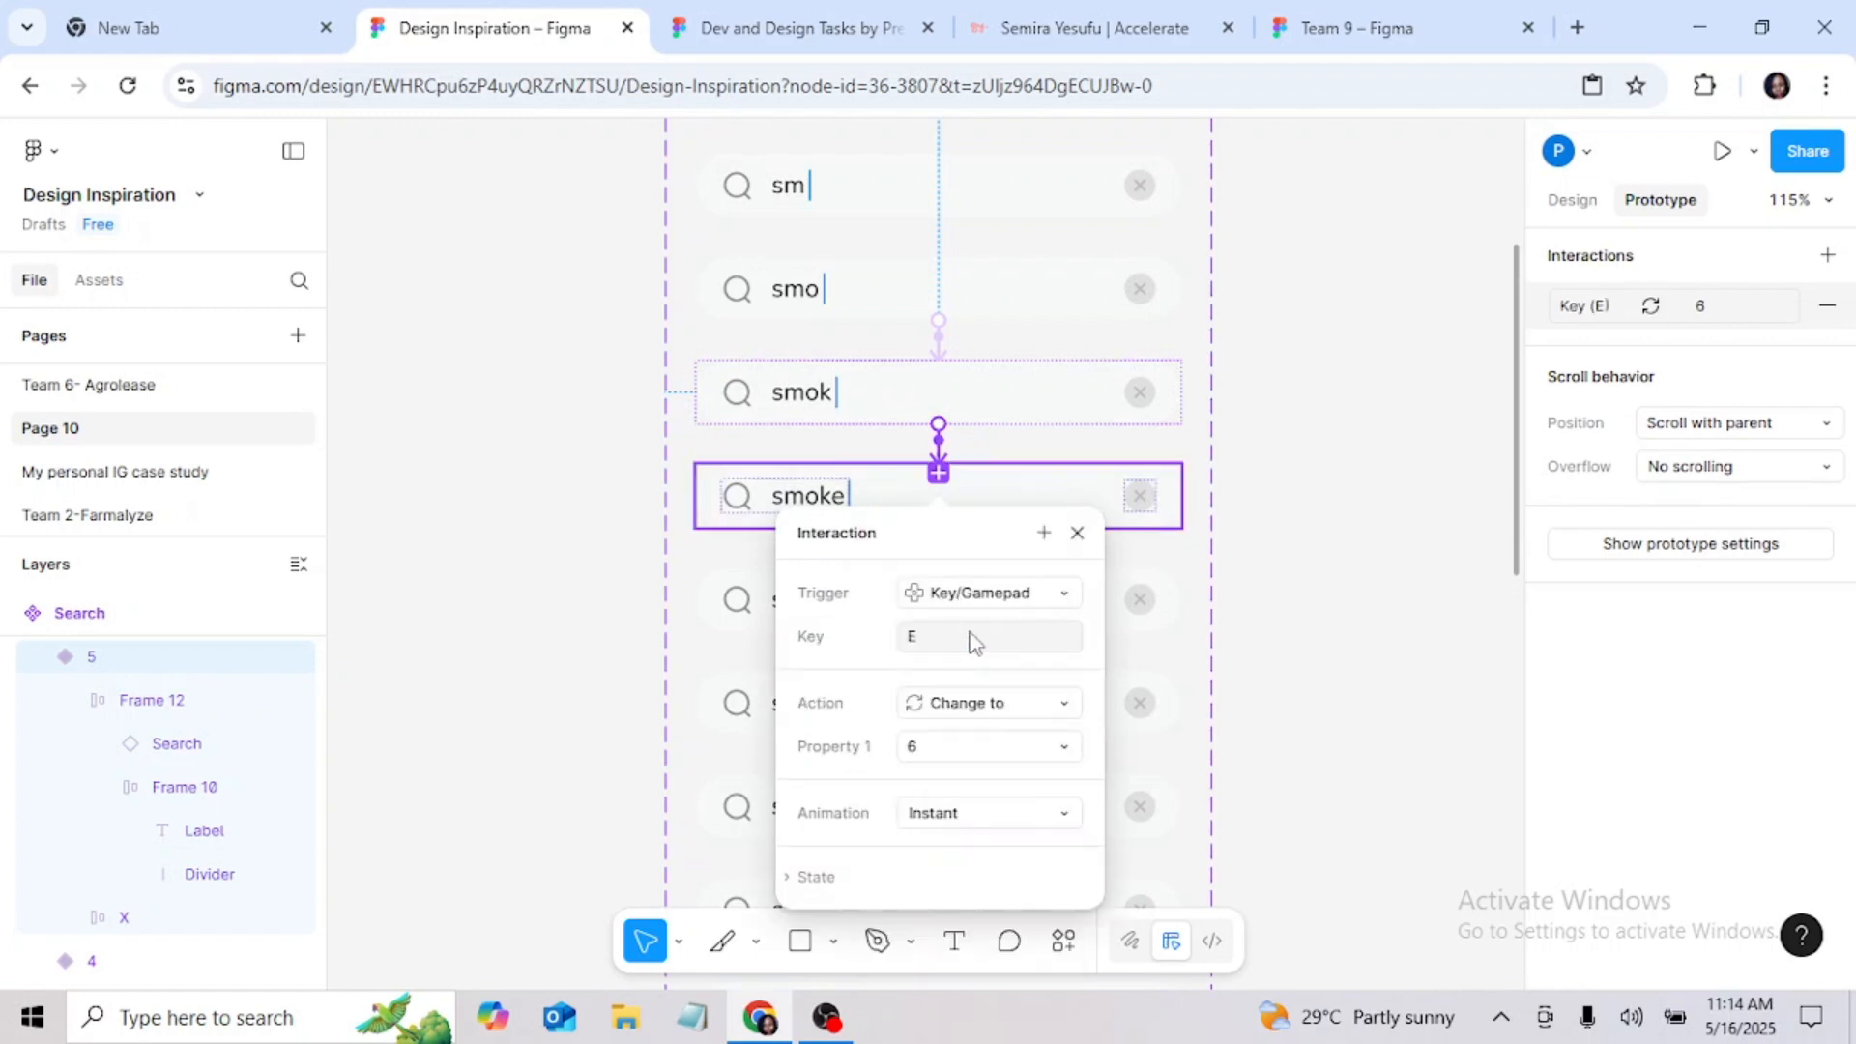
pyautogui.click(1243, 605)
# Step: Connect the "smoke" variant to the "smokey" variant with a Key/Gamepad trigger on Y that changes to 7
pyautogui.moveTo(938, 528); pyautogui.dragTo(949, 624)
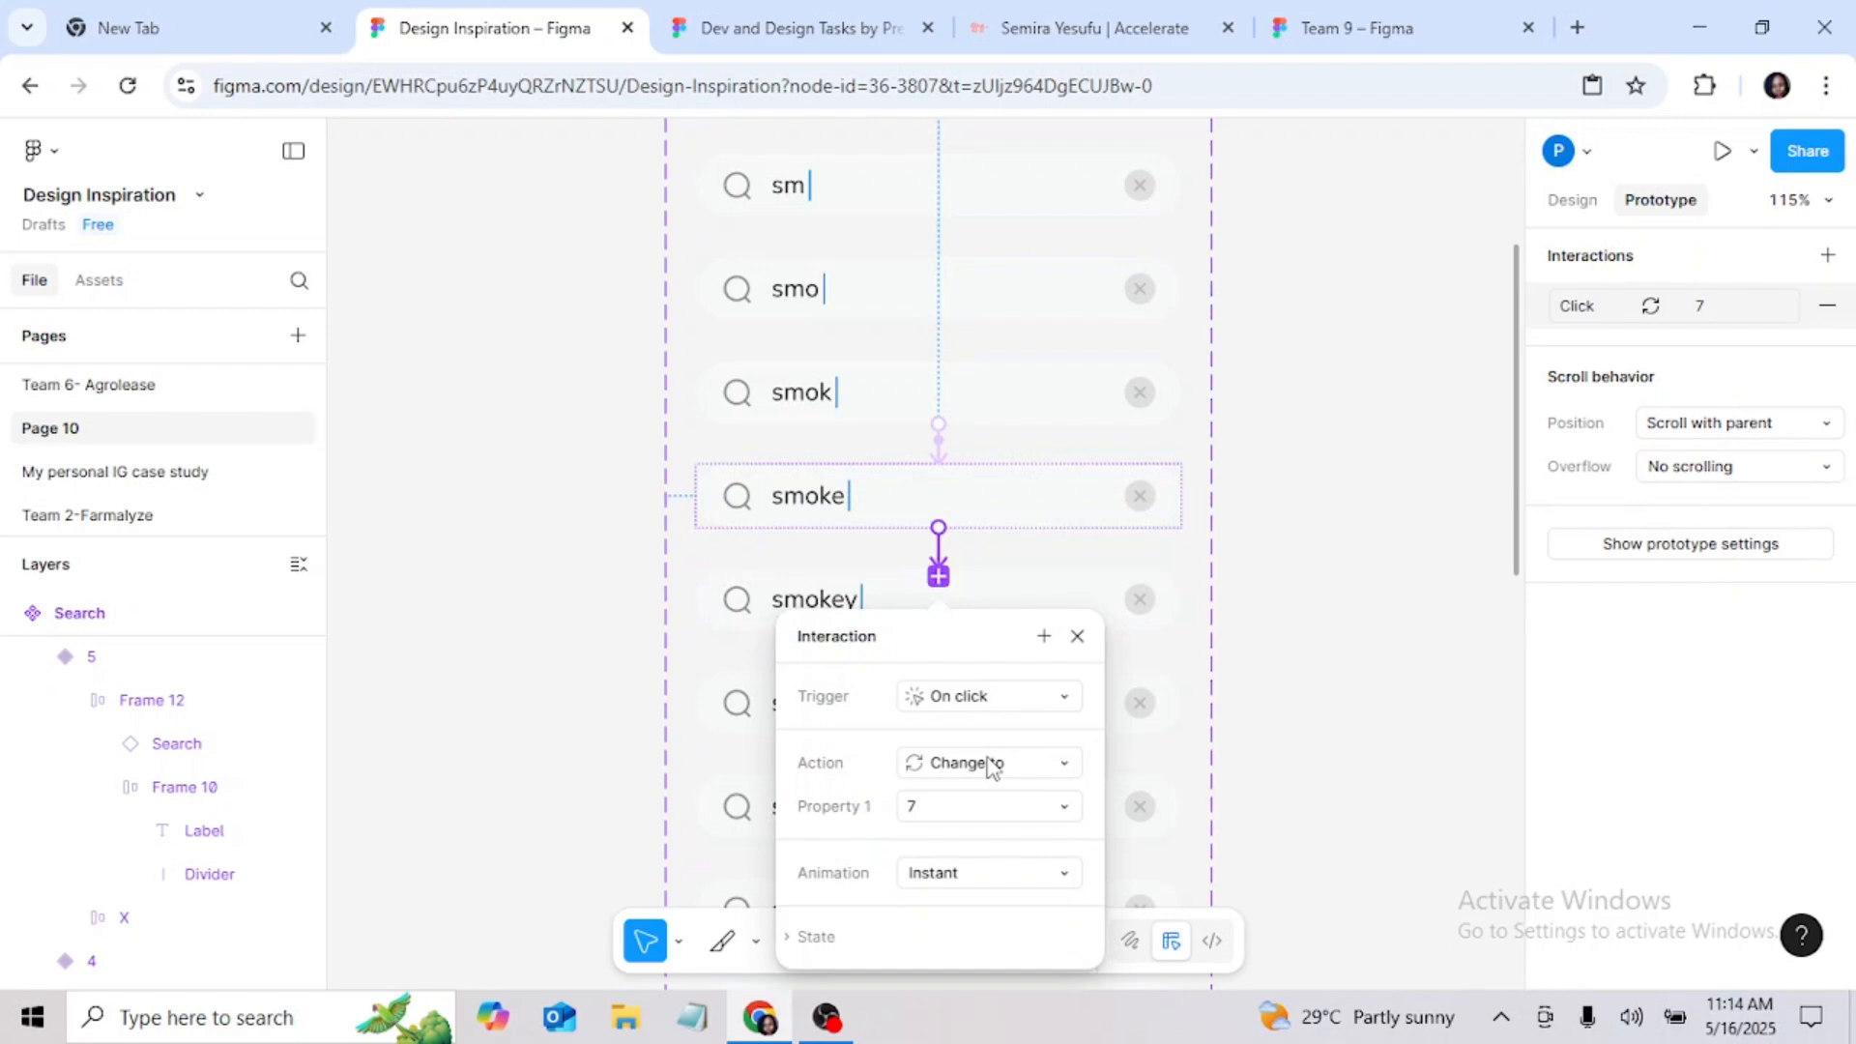
pyautogui.click(1006, 704)
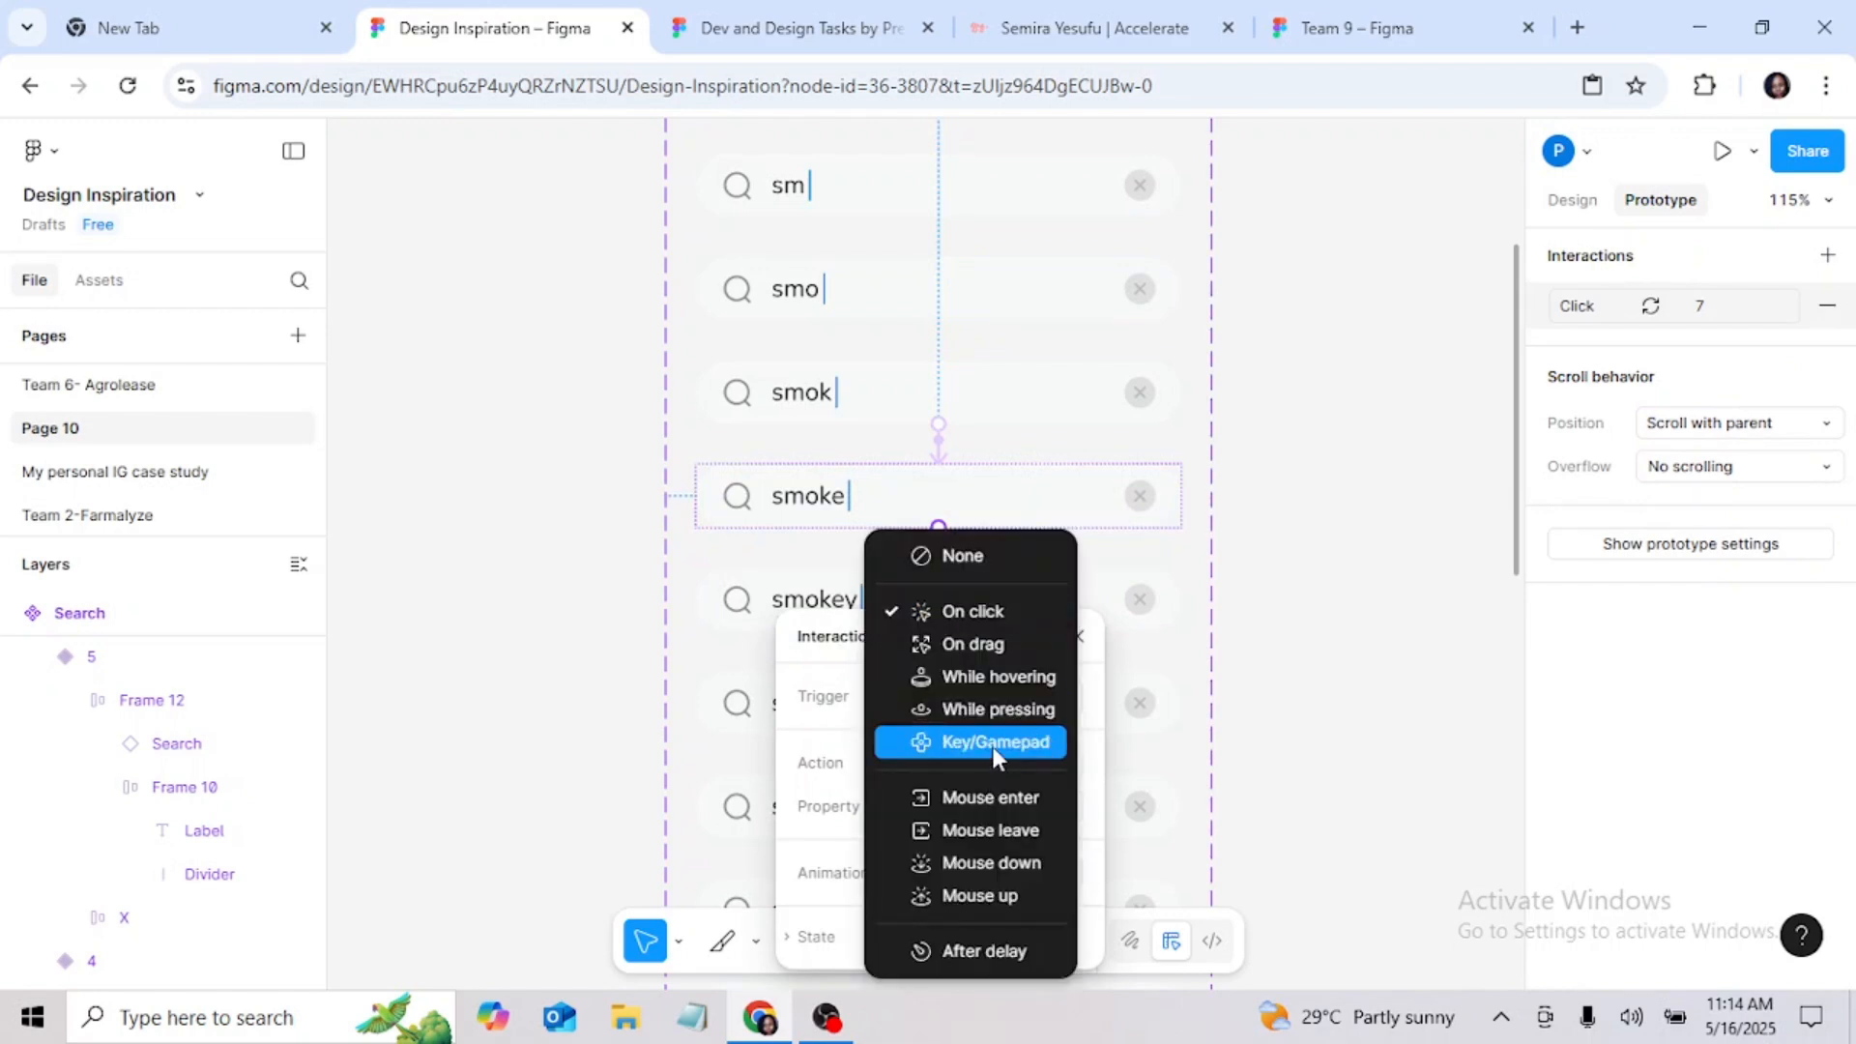
pyautogui.click(991, 744)
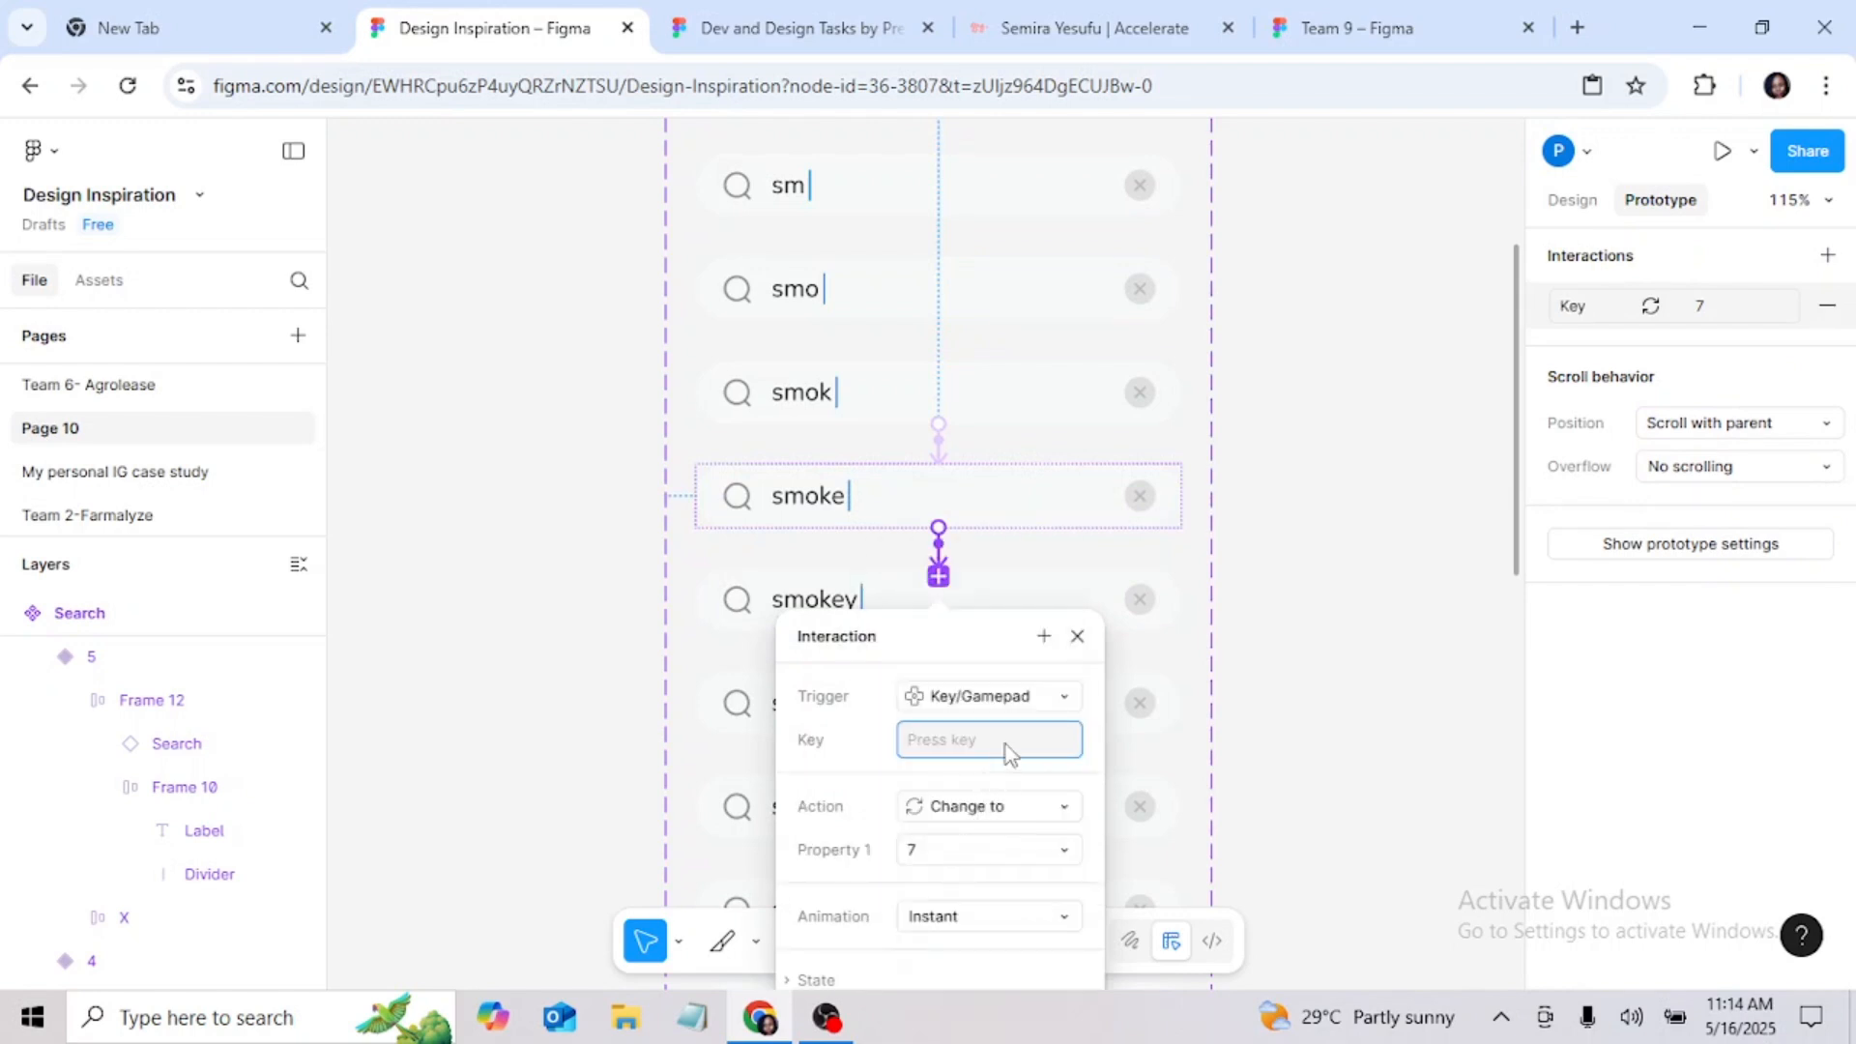
pyautogui.press('y')
pyautogui.click(1234, 671)
# Step: Connect variant 8, "smokey" with a trailing space, to the "smokey j" variant 9
pyautogui.scroll(-2, 899, 671)
pyautogui.click(903, 622)
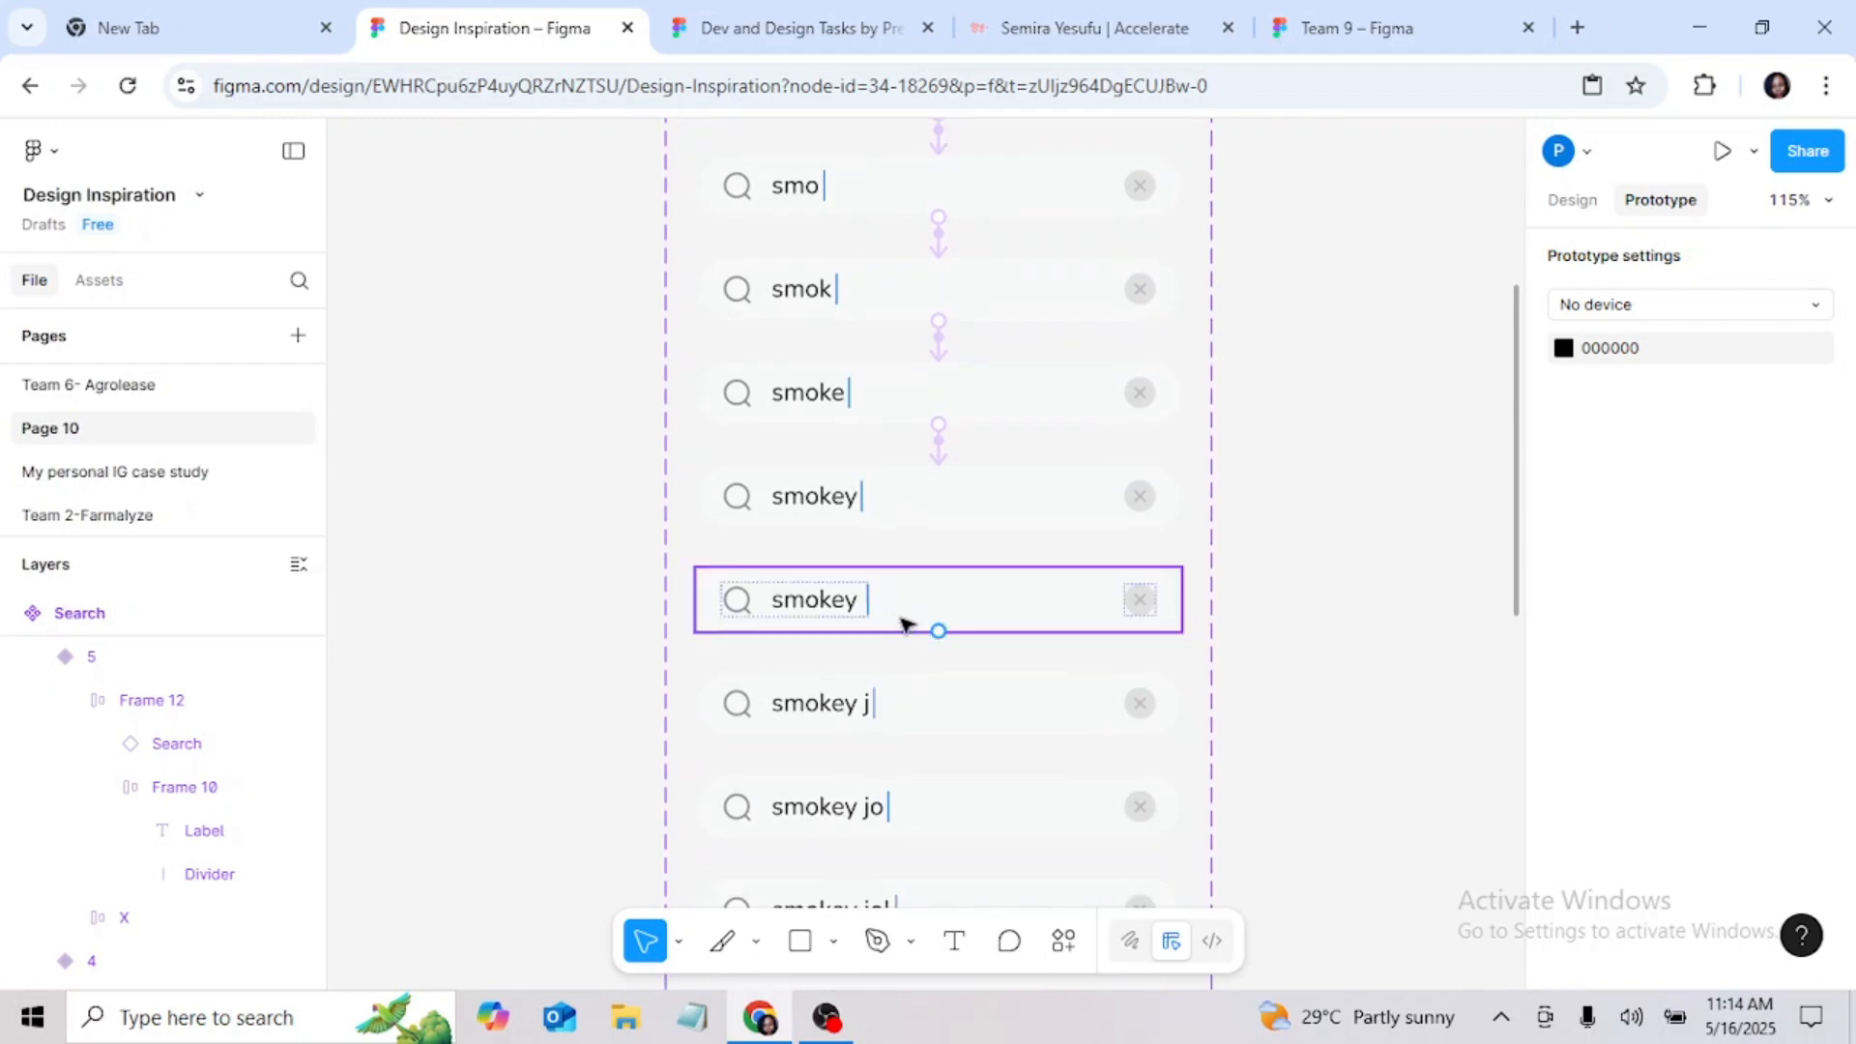
pyautogui.moveTo(939, 631); pyautogui.dragTo(949, 713)
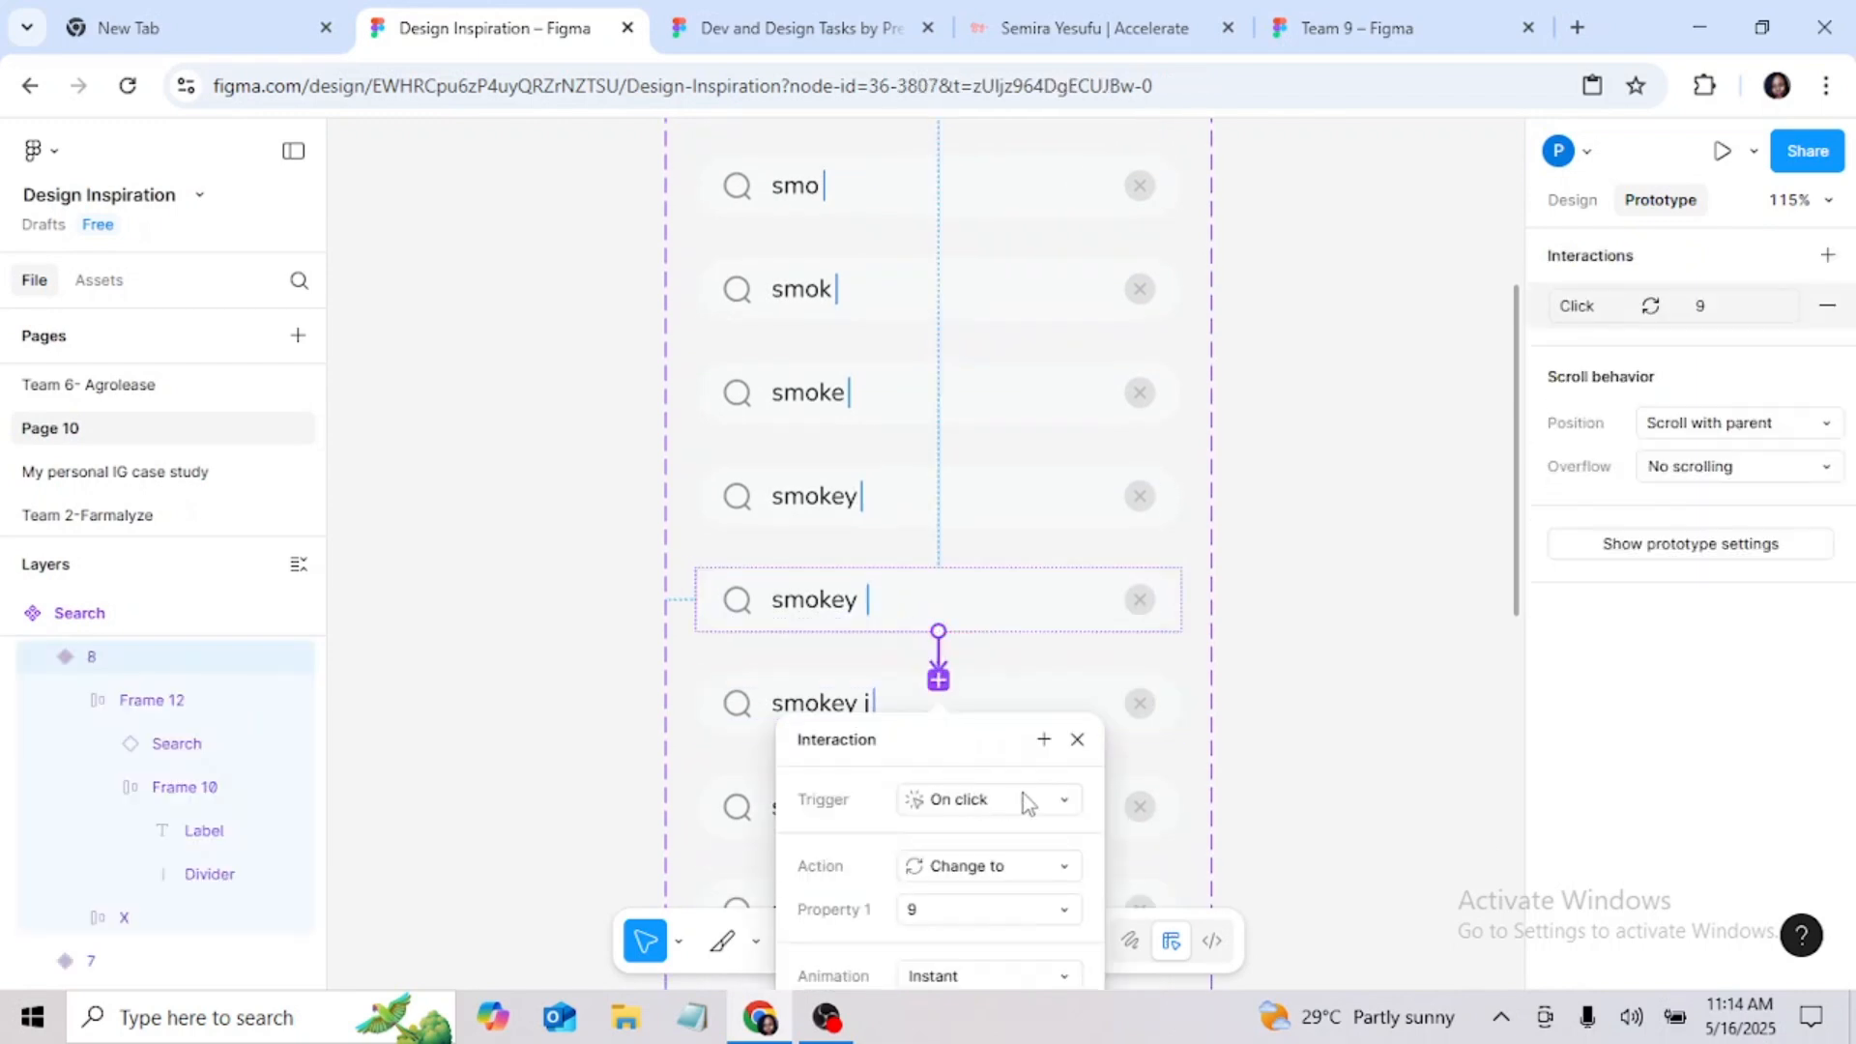
# Step: Connect the "smokey" variant 7 to variant 8 with a Key/Gamepad trigger on Space
pyautogui.click(895, 520)
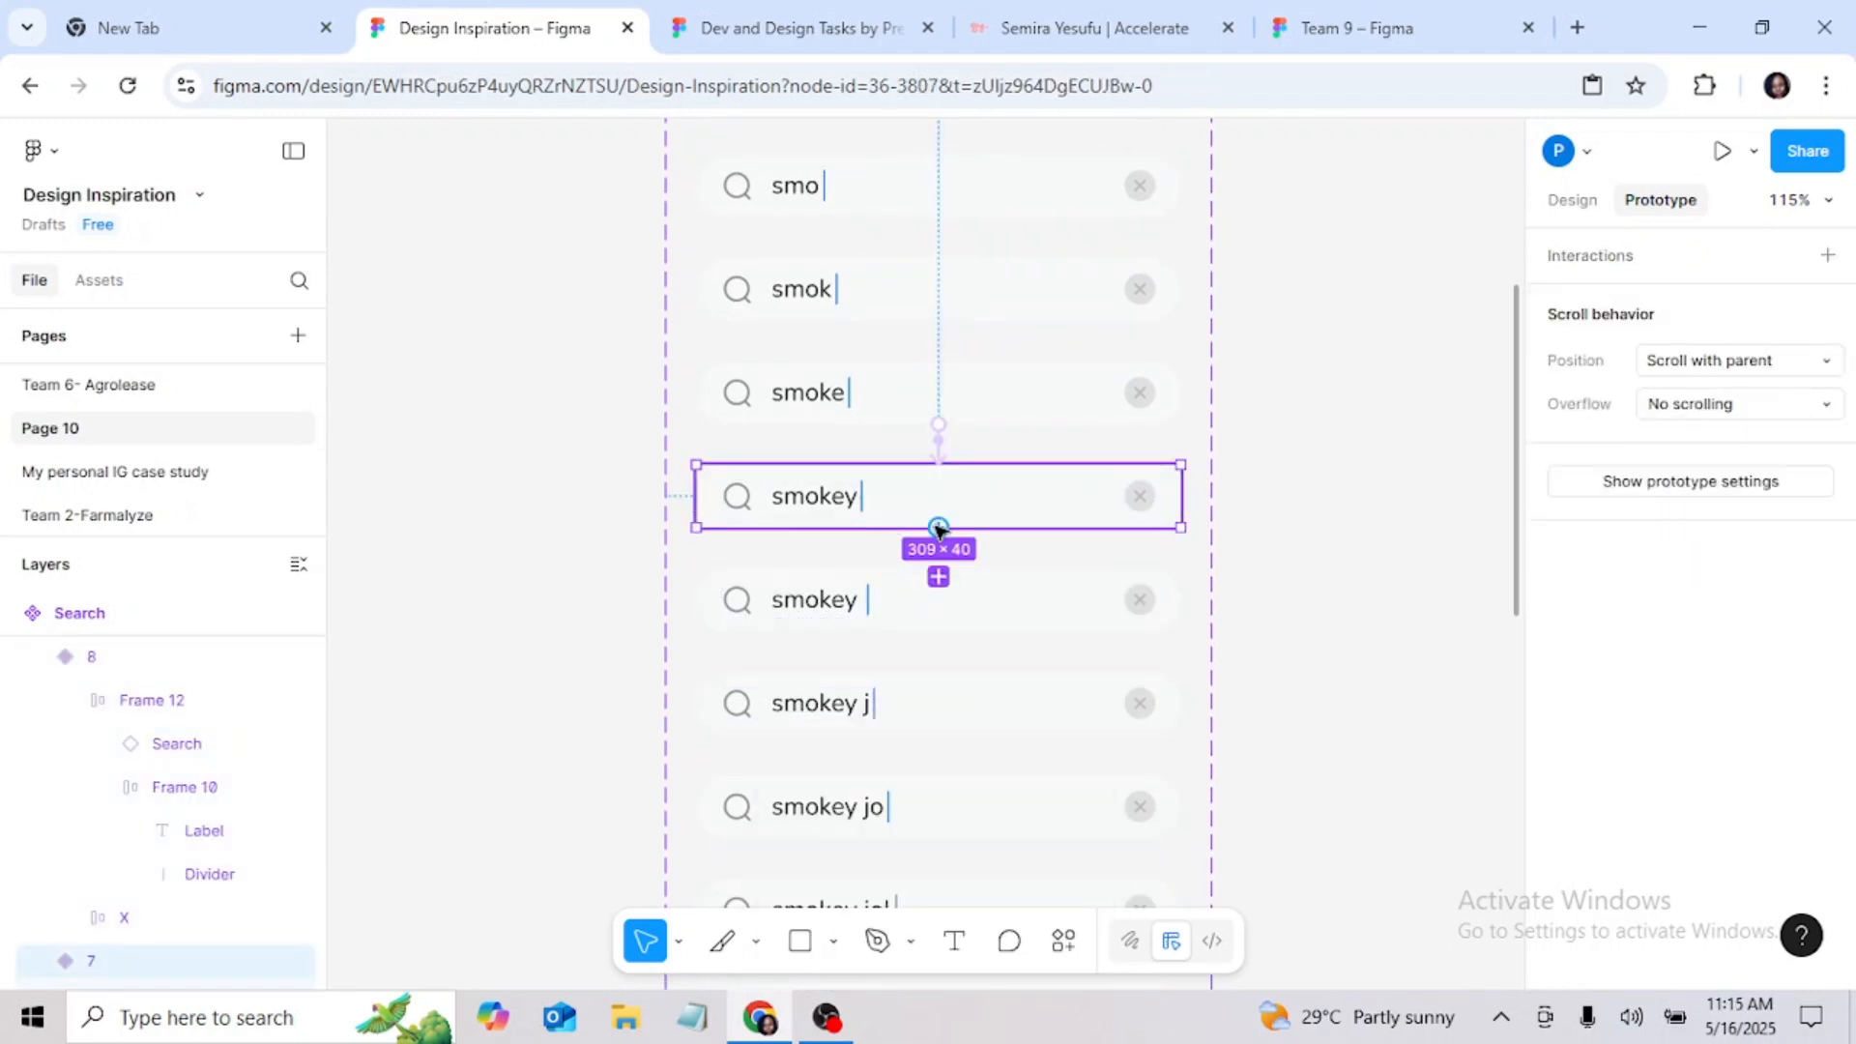
pyautogui.moveTo(947, 601); pyautogui.dragTo(949, 604)
pyautogui.click(978, 696)
pyautogui.click(995, 742)
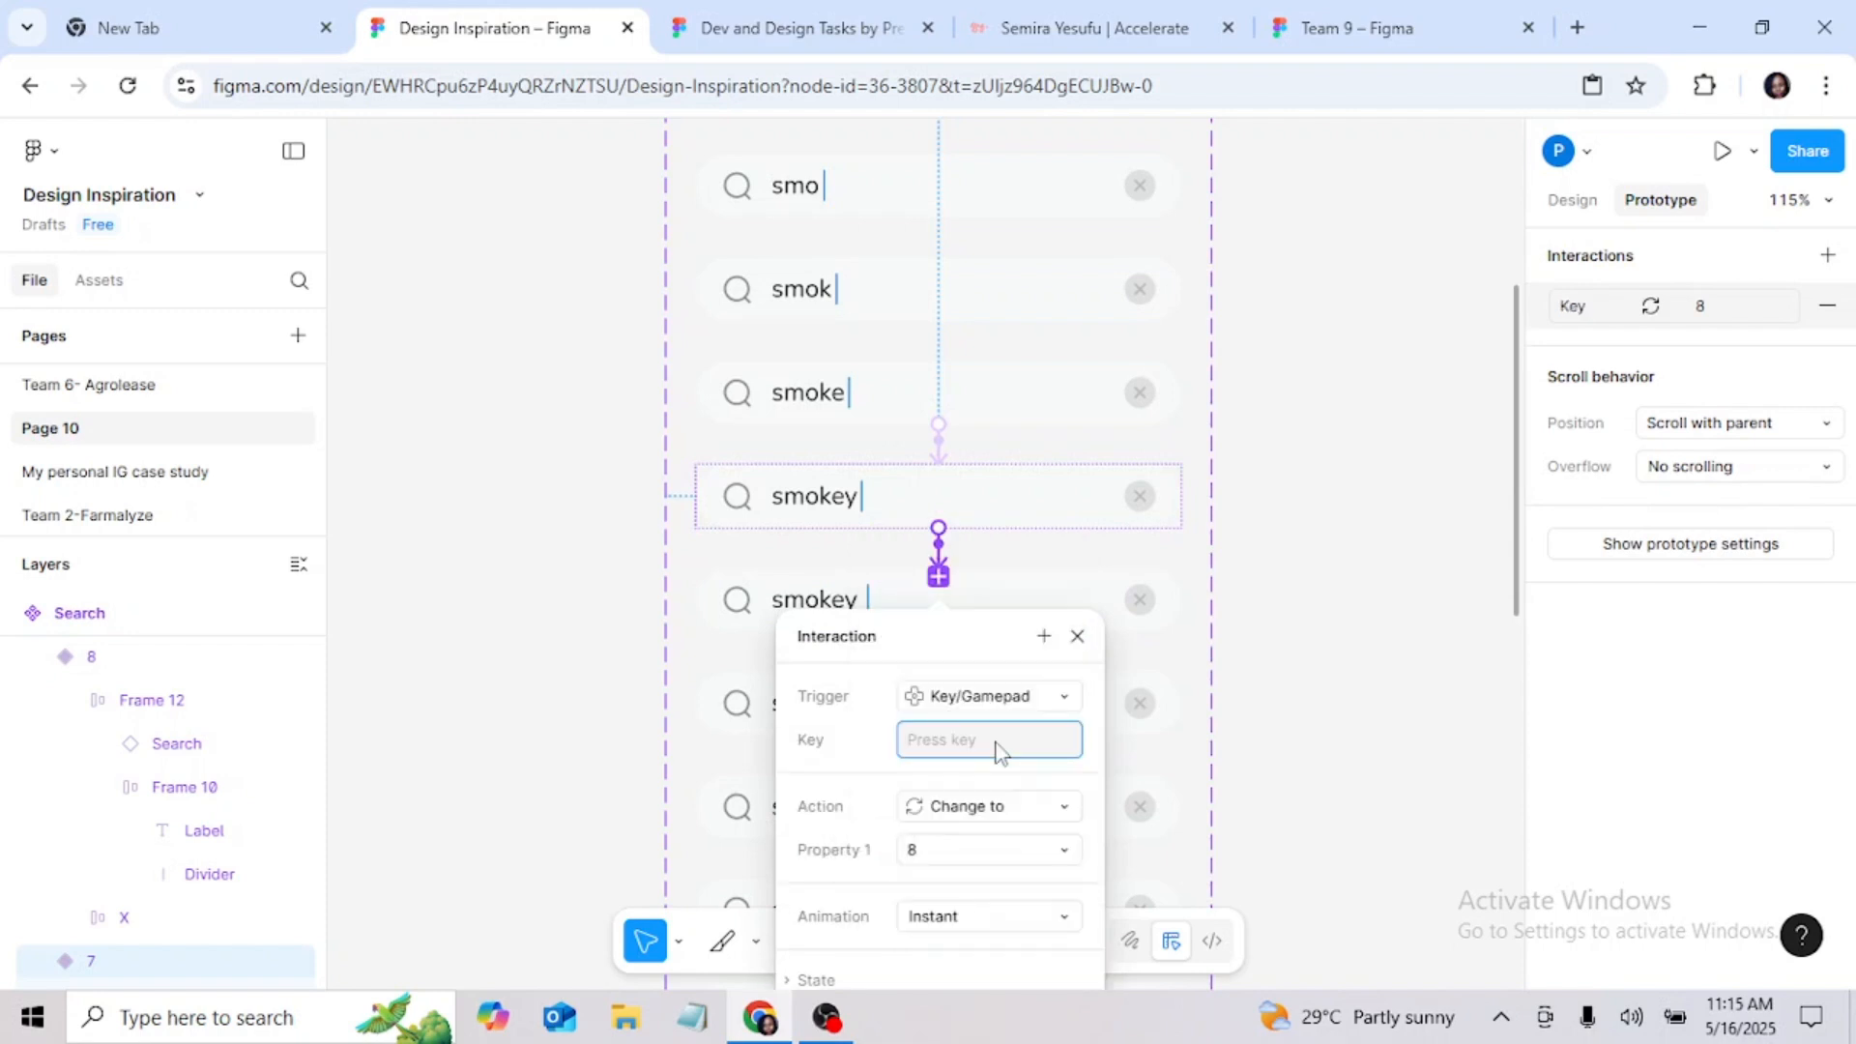
pyautogui.press('space')
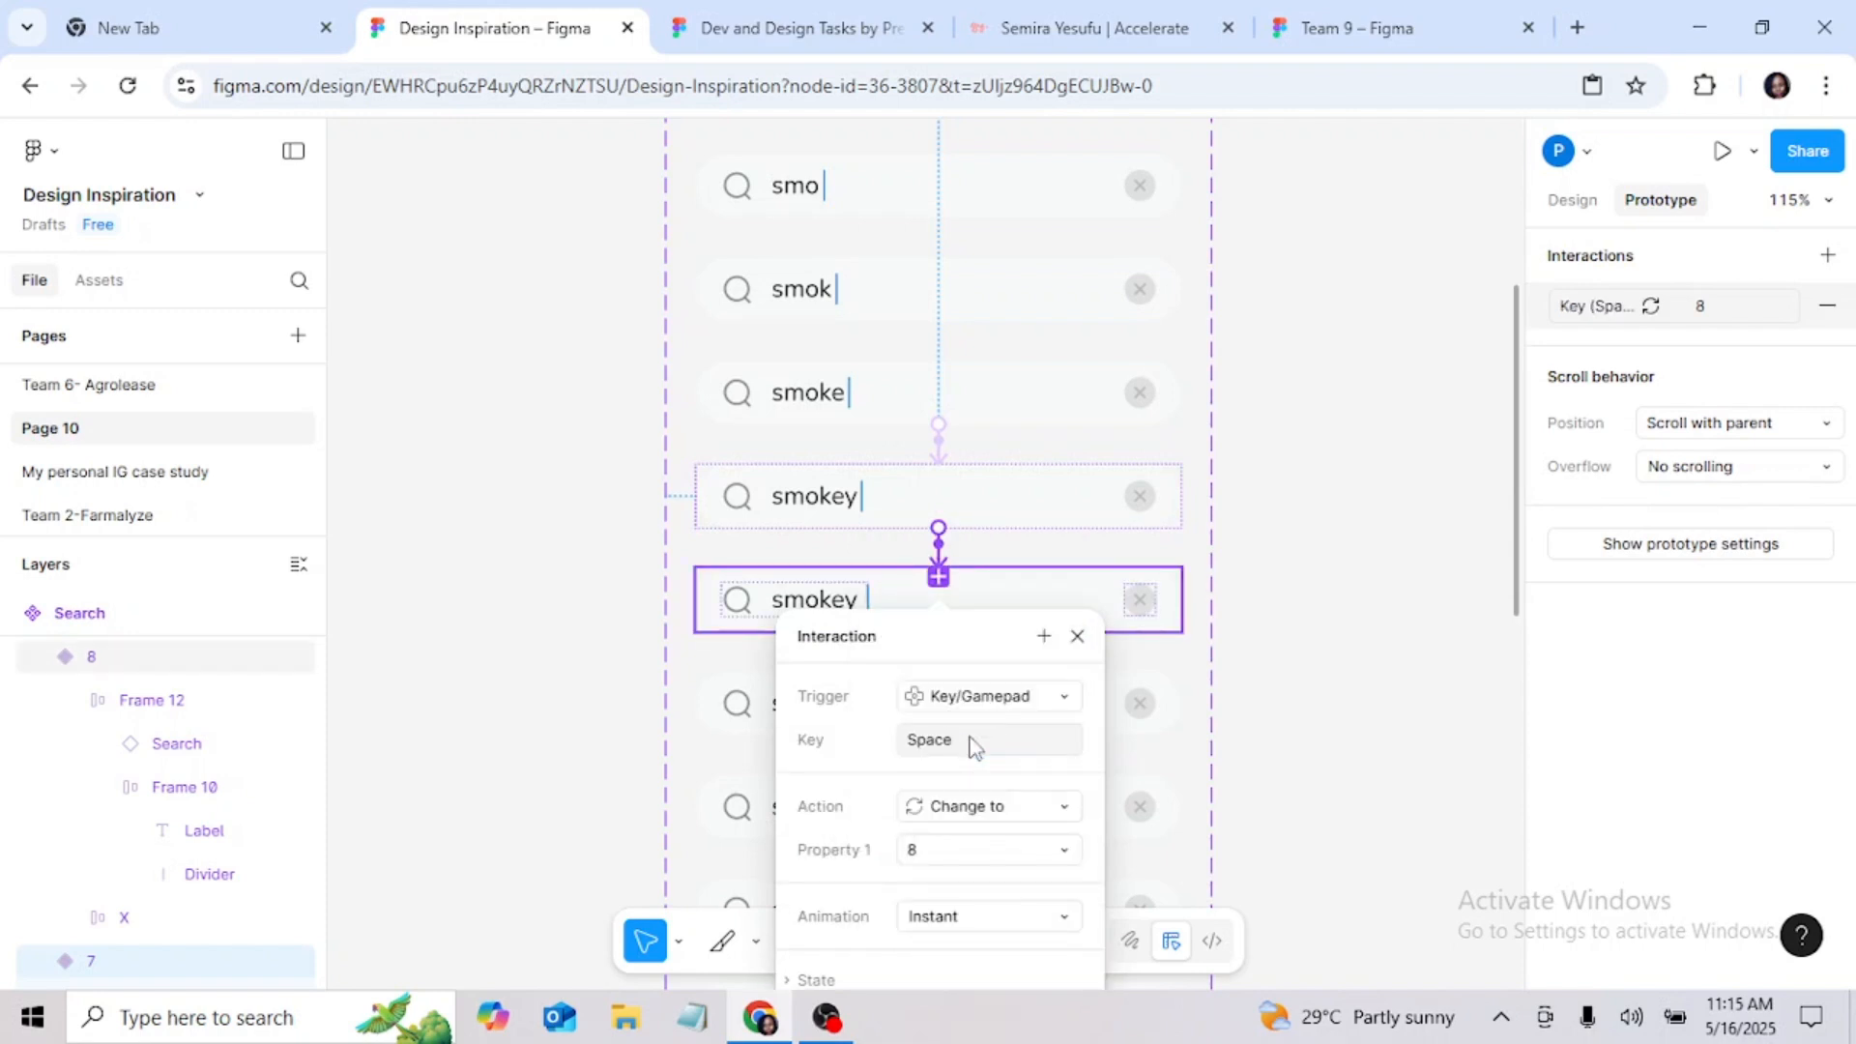
pyautogui.click(1077, 636)
# Step: Change the trigger of variant 8's interaction to Key/Gamepad on the J key, keeping variant 9 as the target
pyautogui.scroll(-2, 1006, 542)
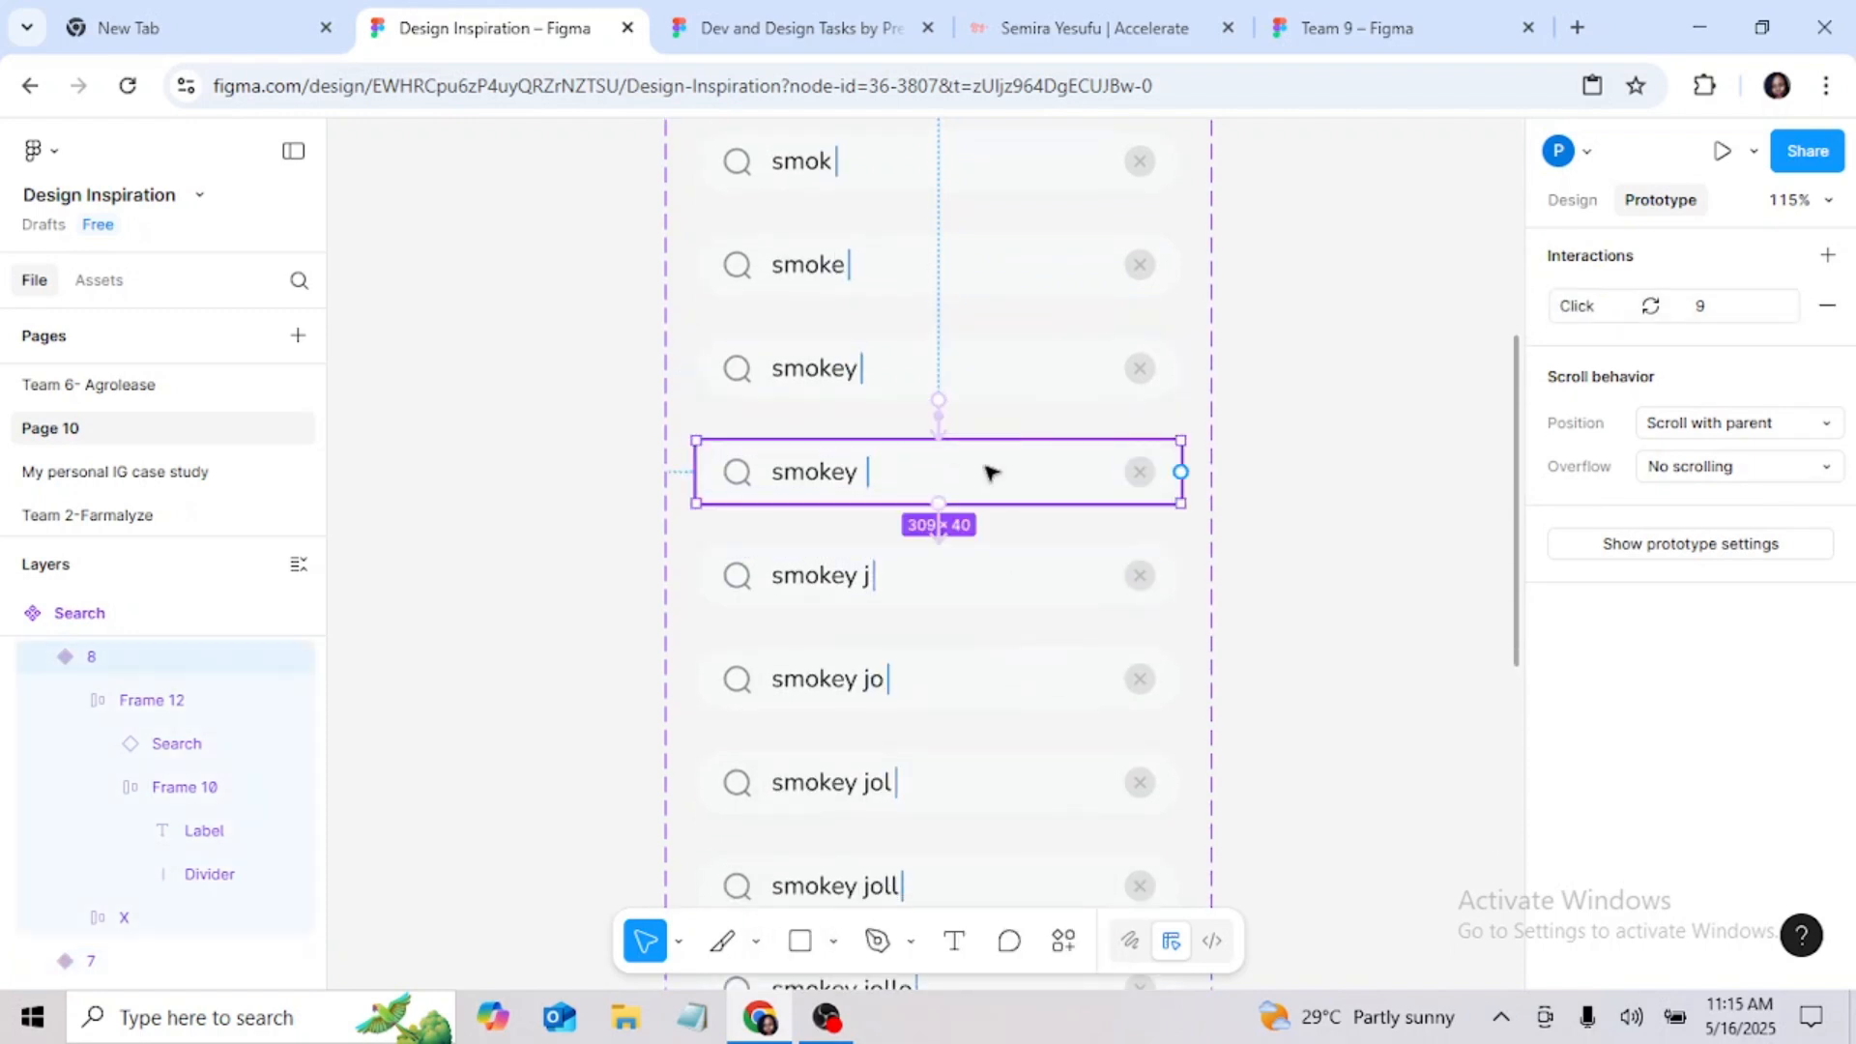
pyautogui.moveTo(938, 518); pyautogui.dragTo(949, 582)
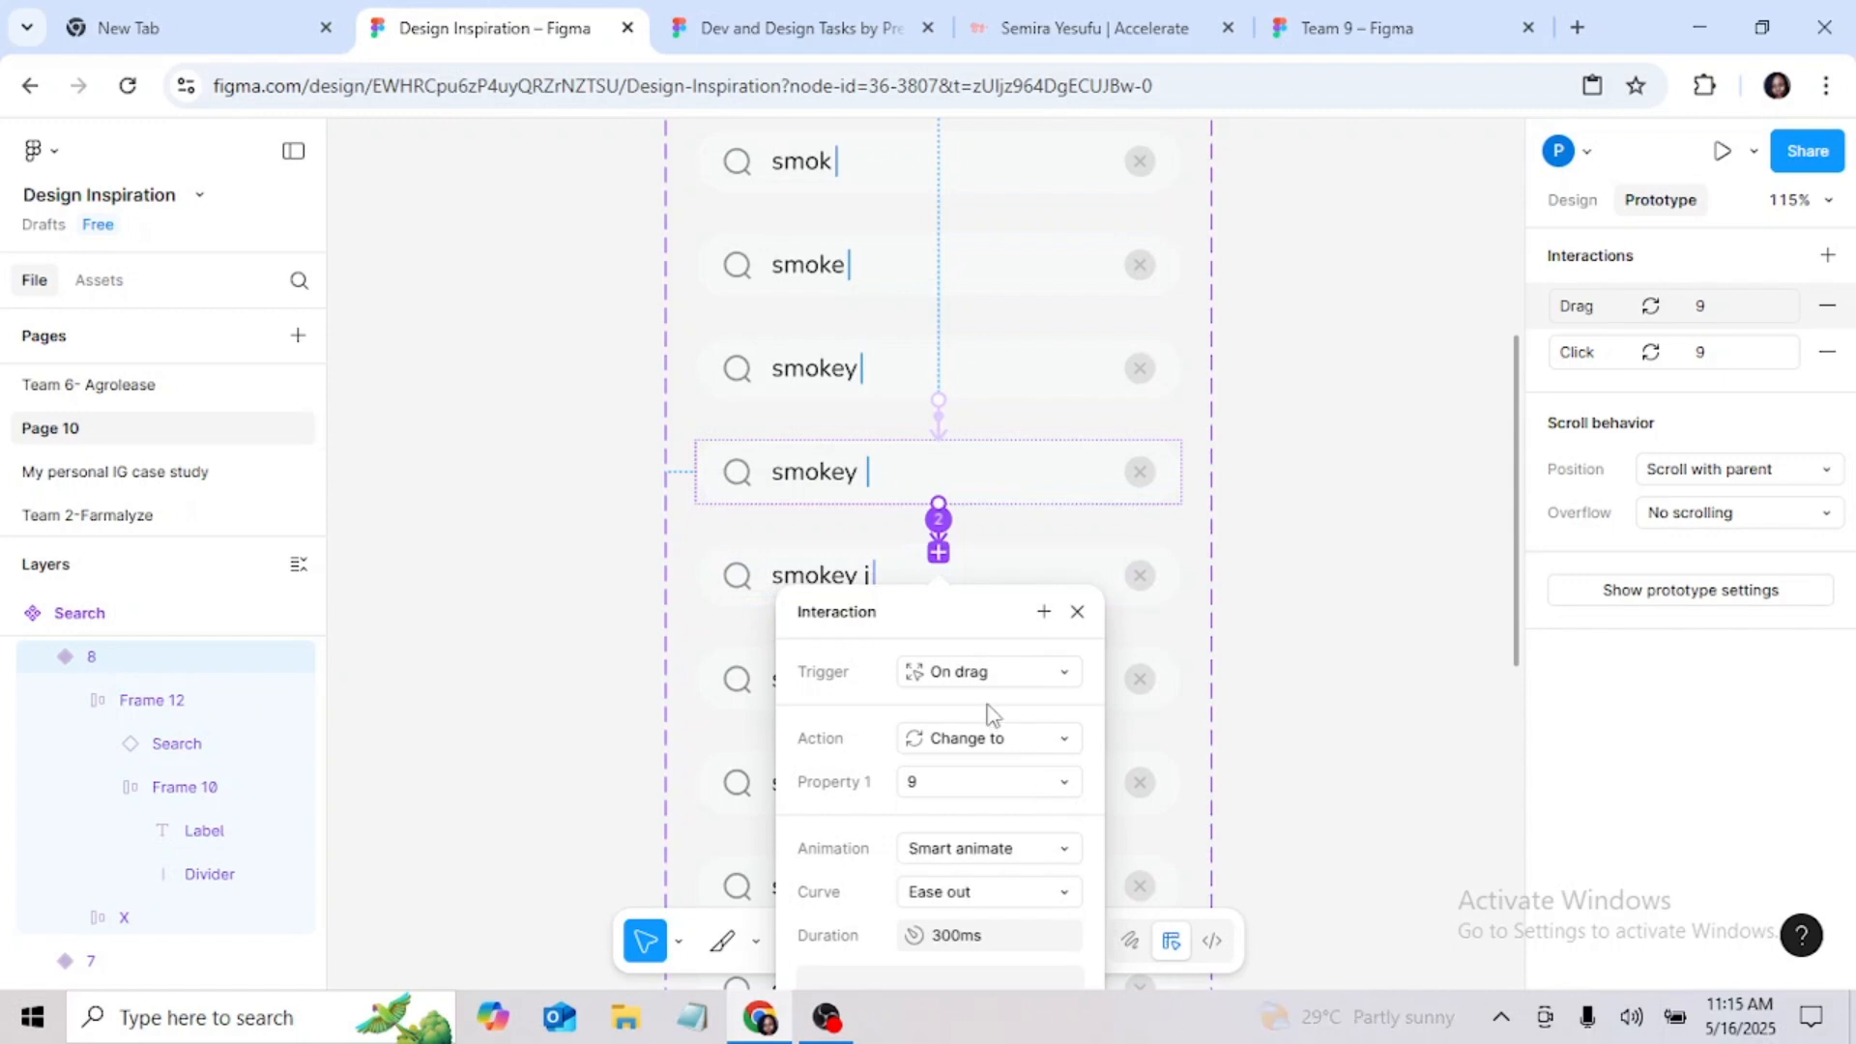
pyautogui.hotkey('ctrl', 'z')
pyautogui.click(940, 525)
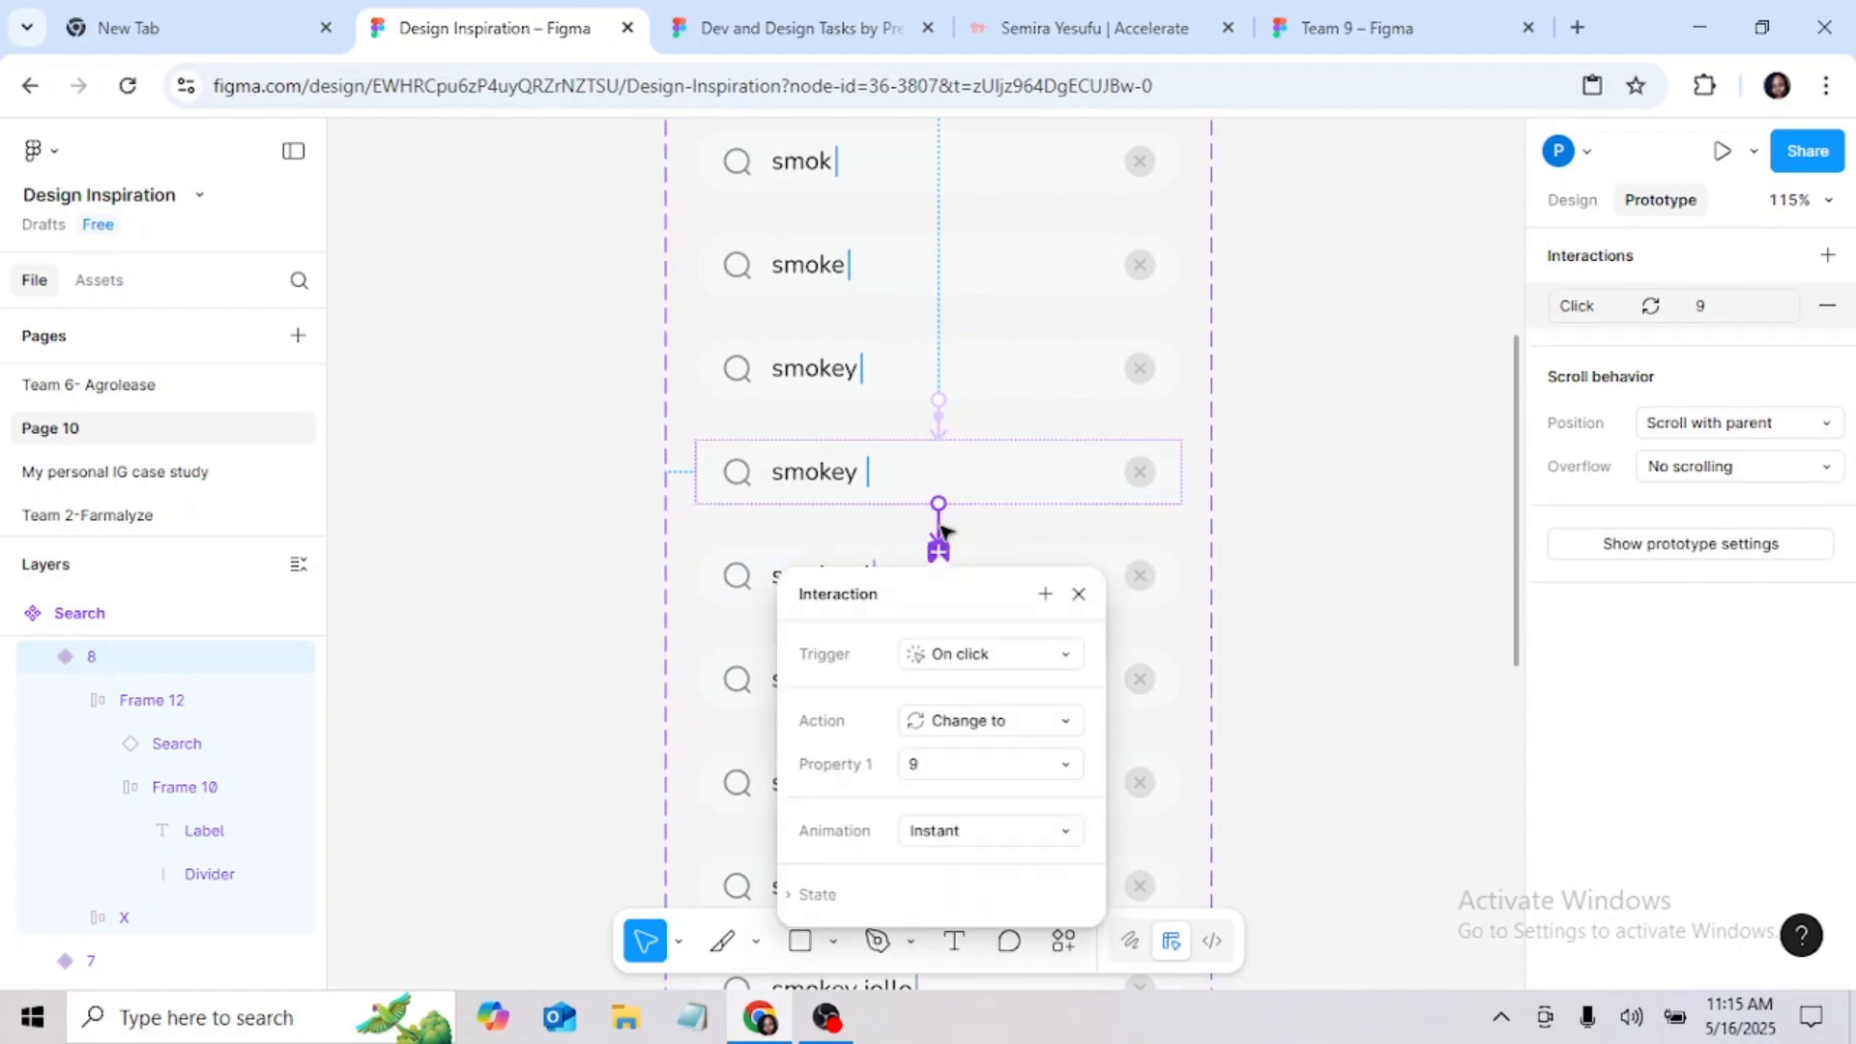
pyautogui.click(1025, 654)
pyautogui.click(1020, 743)
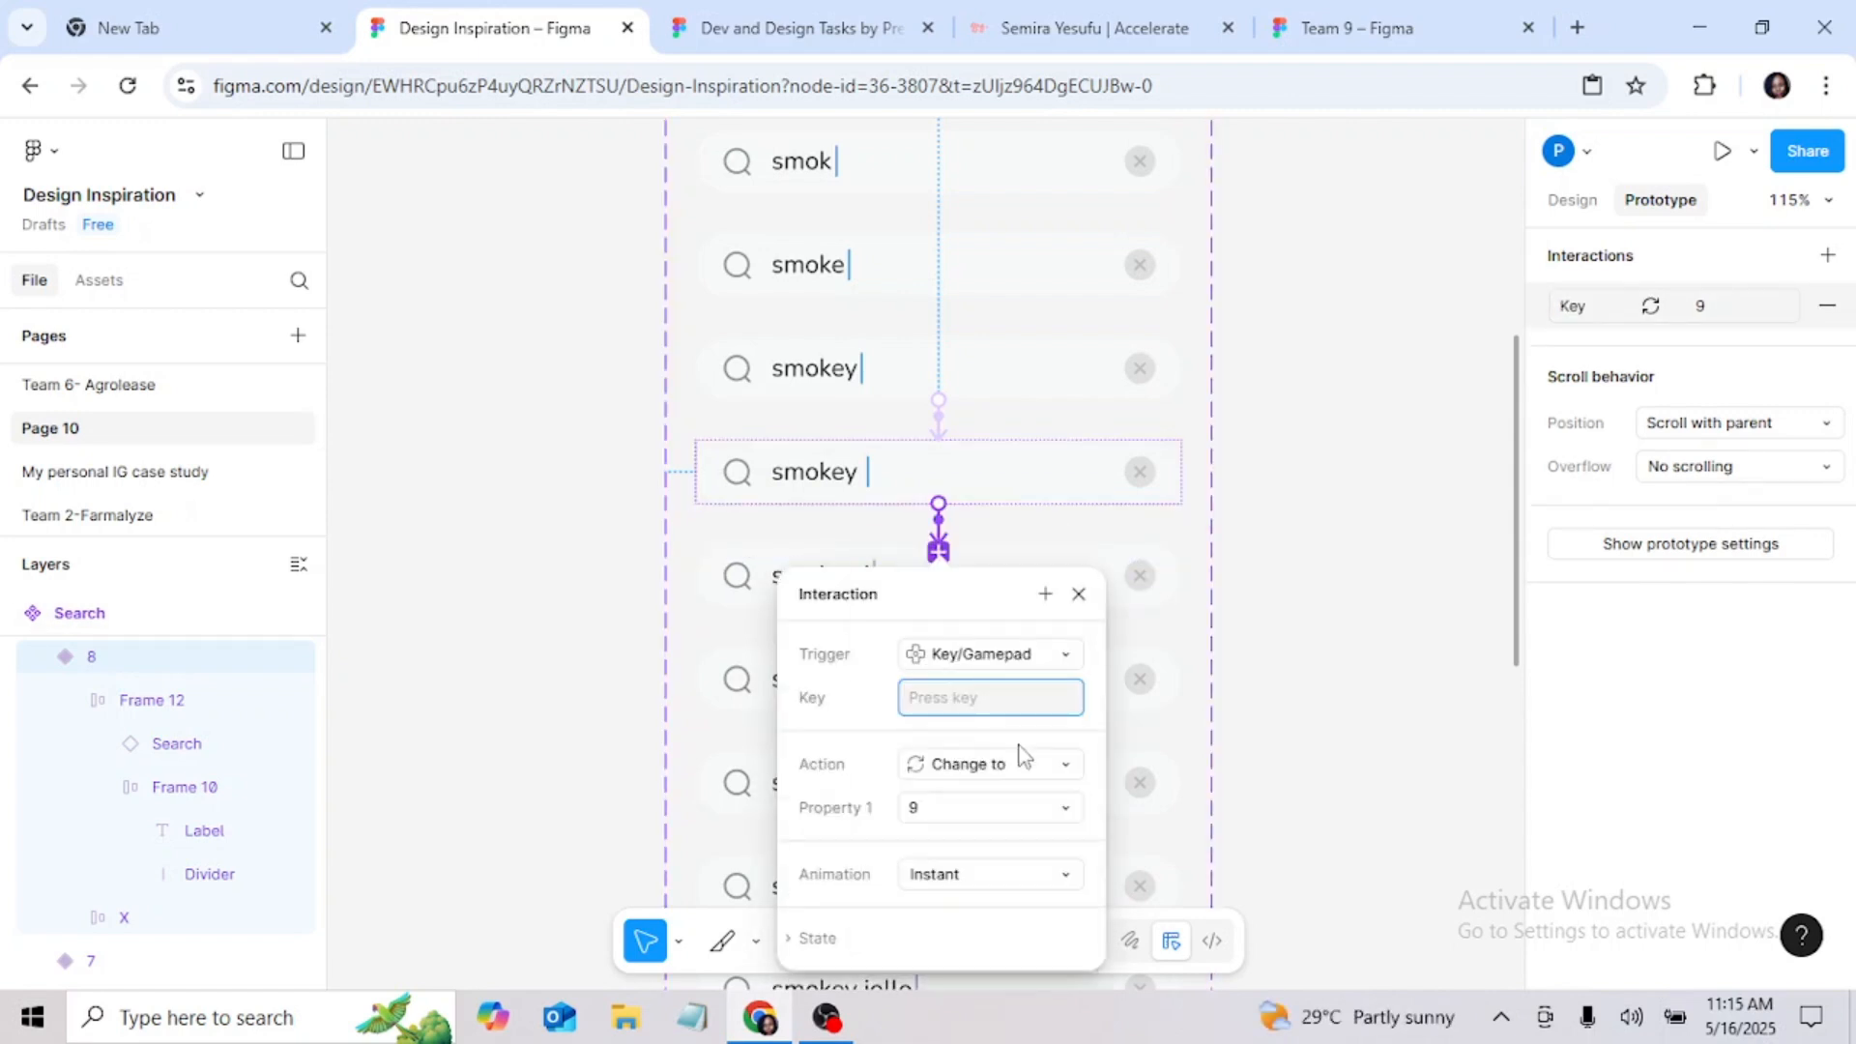
pyautogui.press('j')
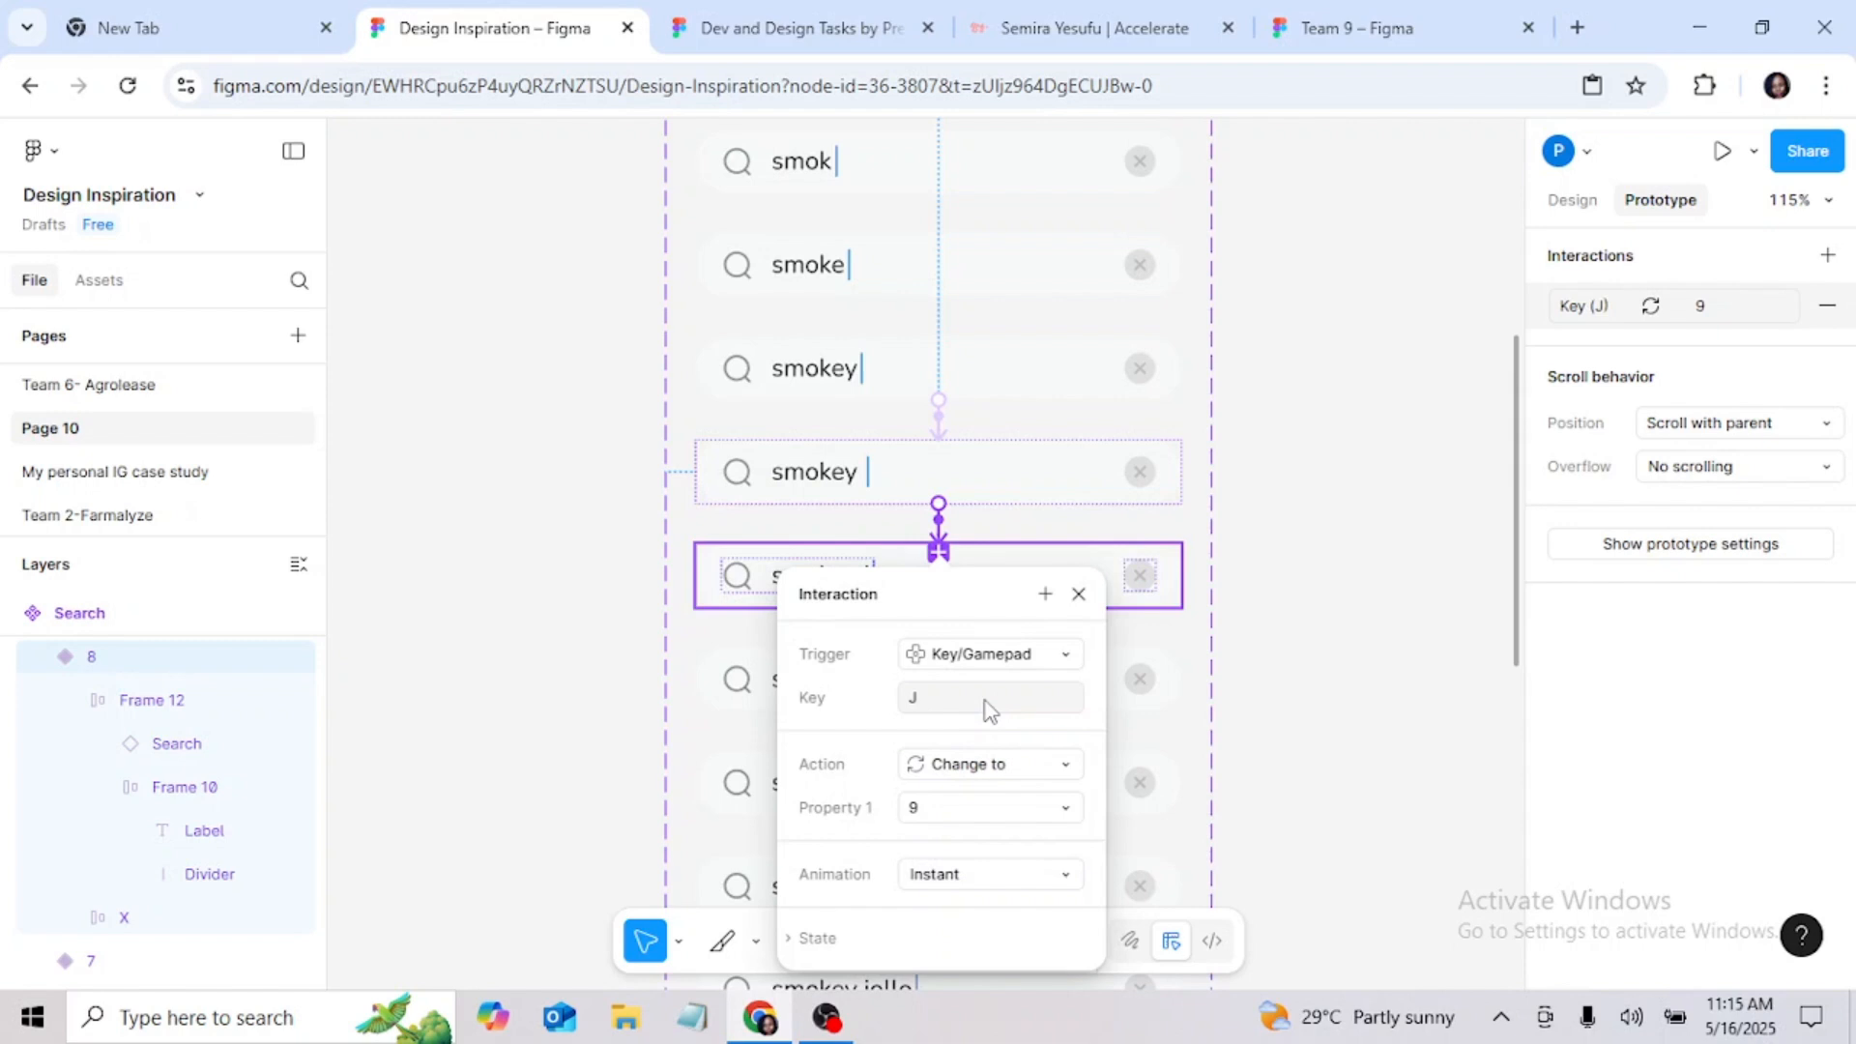
pyautogui.click(1078, 595)
# Step: Connect the "smokey j" variant to the "smokey jo" variant with a Key/Gamepad trigger on O that changes to 10
pyautogui.scroll(-3, 986, 546)
pyautogui.click(943, 319)
pyautogui.moveTo(937, 338); pyautogui.dragTo(948, 451)
pyautogui.click(982, 507)
pyautogui.click(1017, 640)
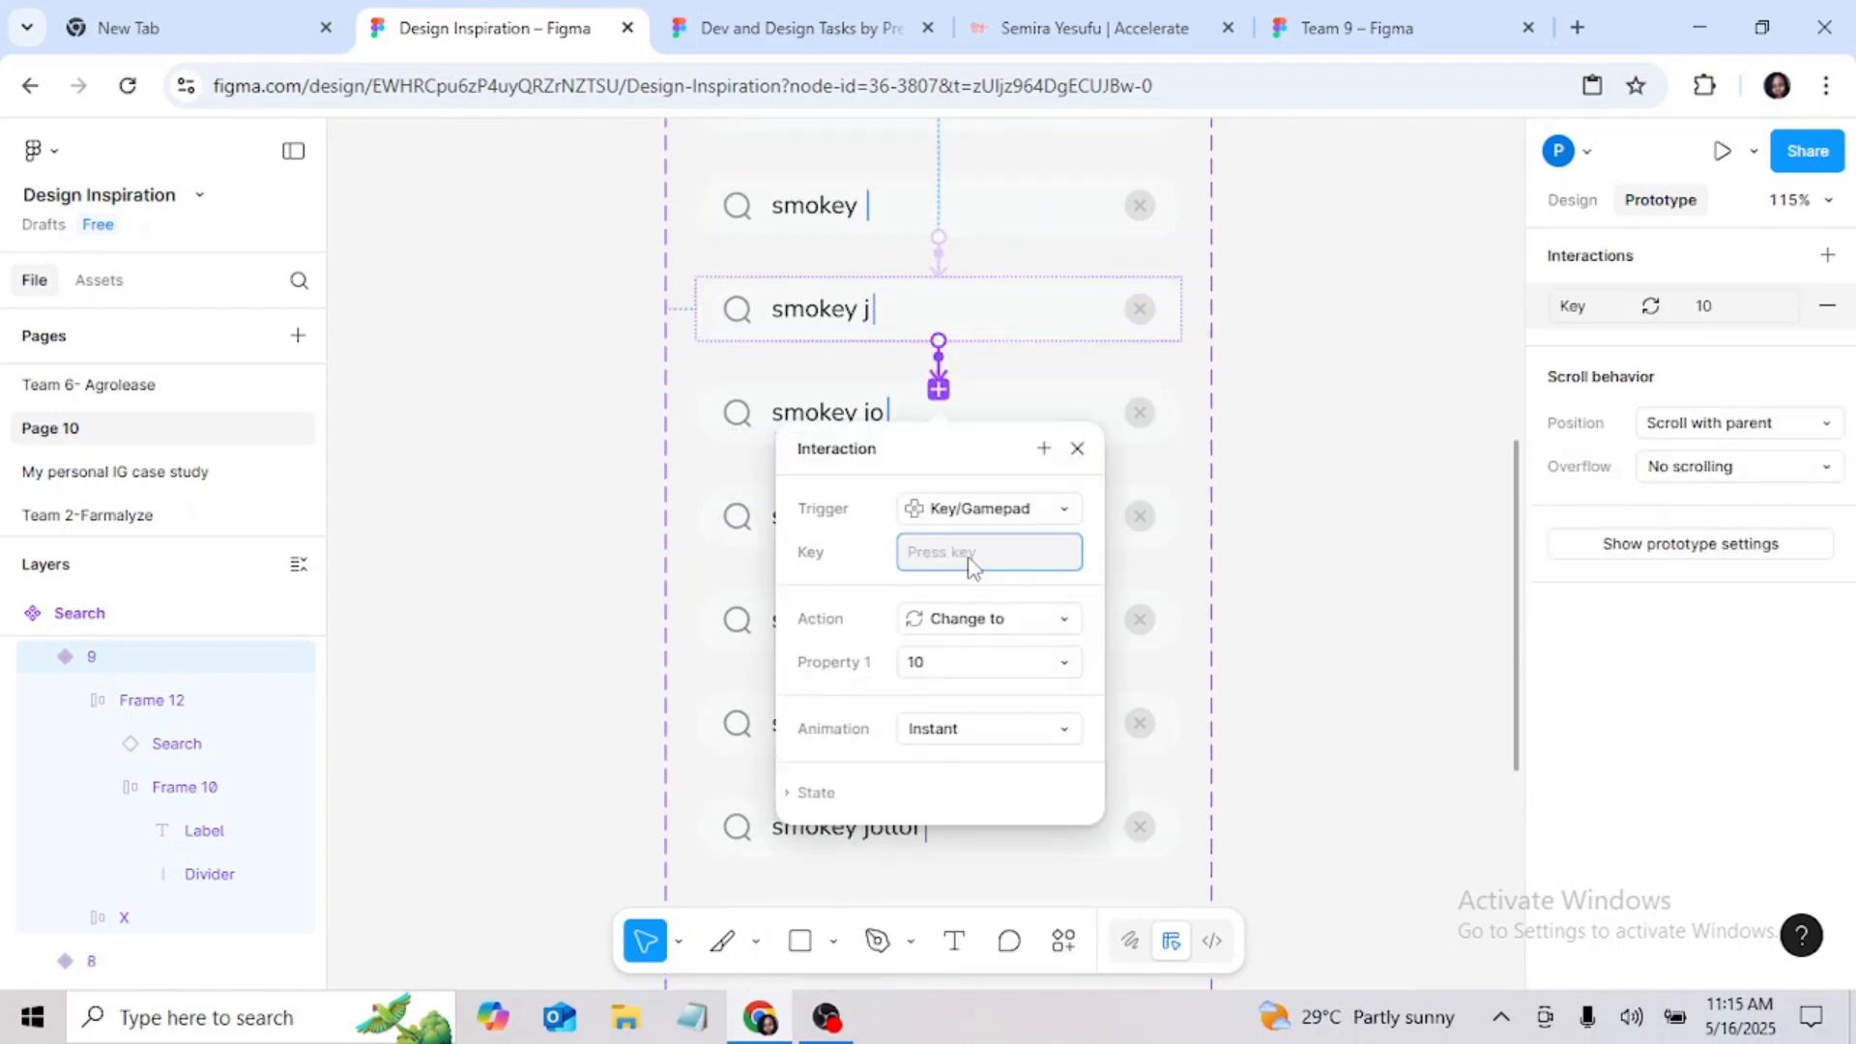
pyautogui.press('o')
pyautogui.click(1077, 448)
# Step: Connect the "smokey jo" variant to the "smokey jol" variant with a Key/Gamepad trigger on L that changes to 11
pyautogui.click(961, 418)
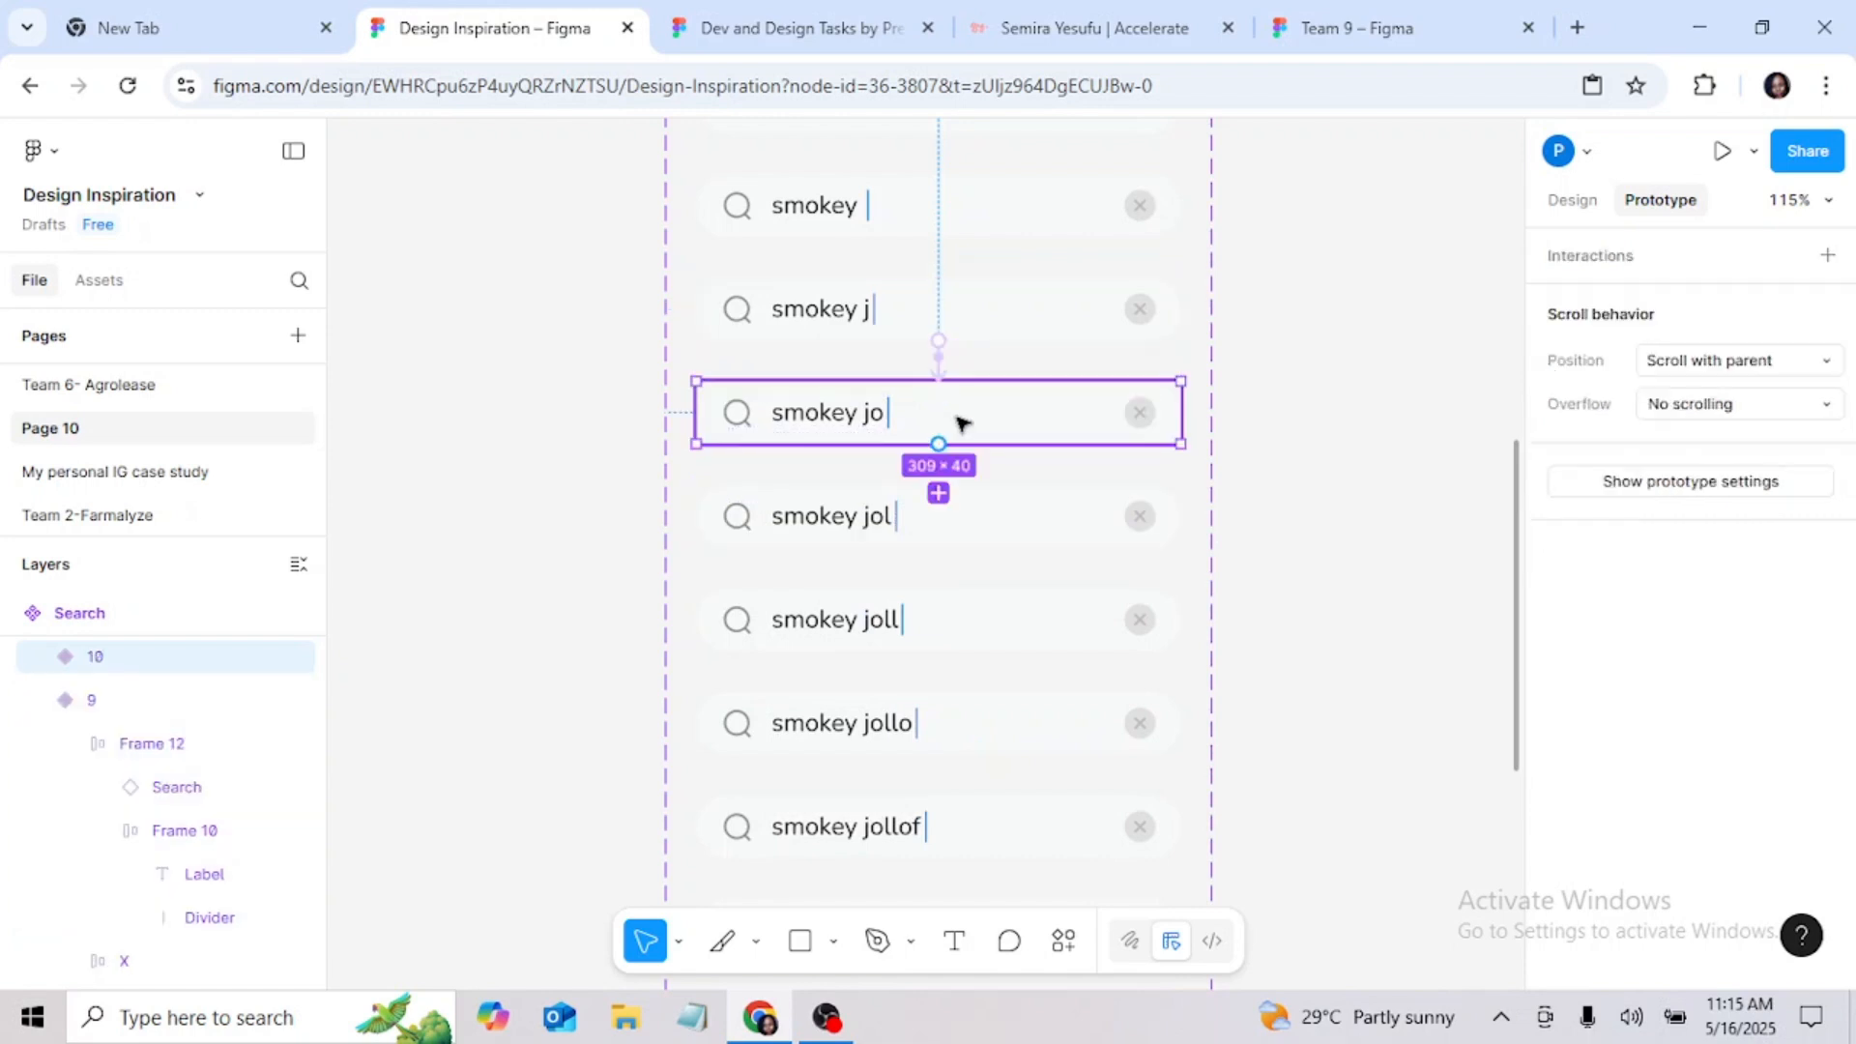
pyautogui.moveTo(939, 444); pyautogui.dragTo(940, 503)
pyautogui.click(982, 617)
pyautogui.click(1005, 744)
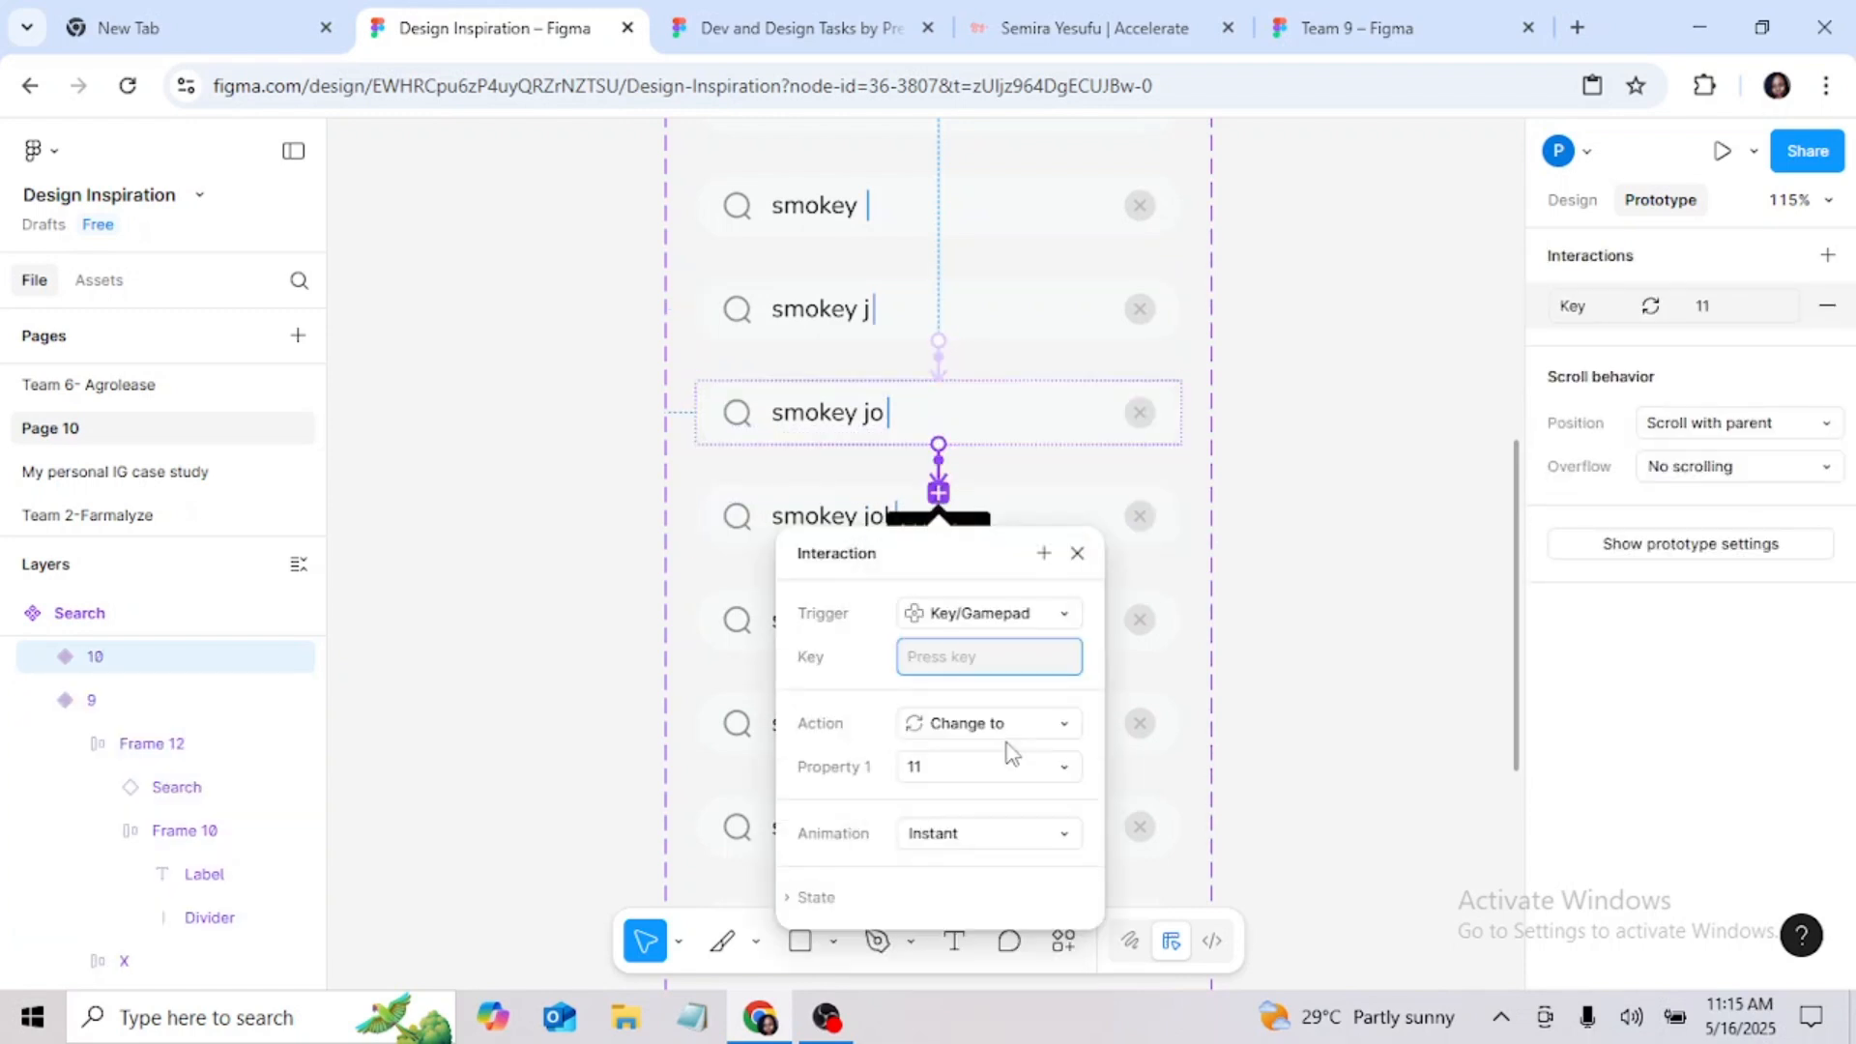
pyautogui.press('l')
pyautogui.click(1077, 553)
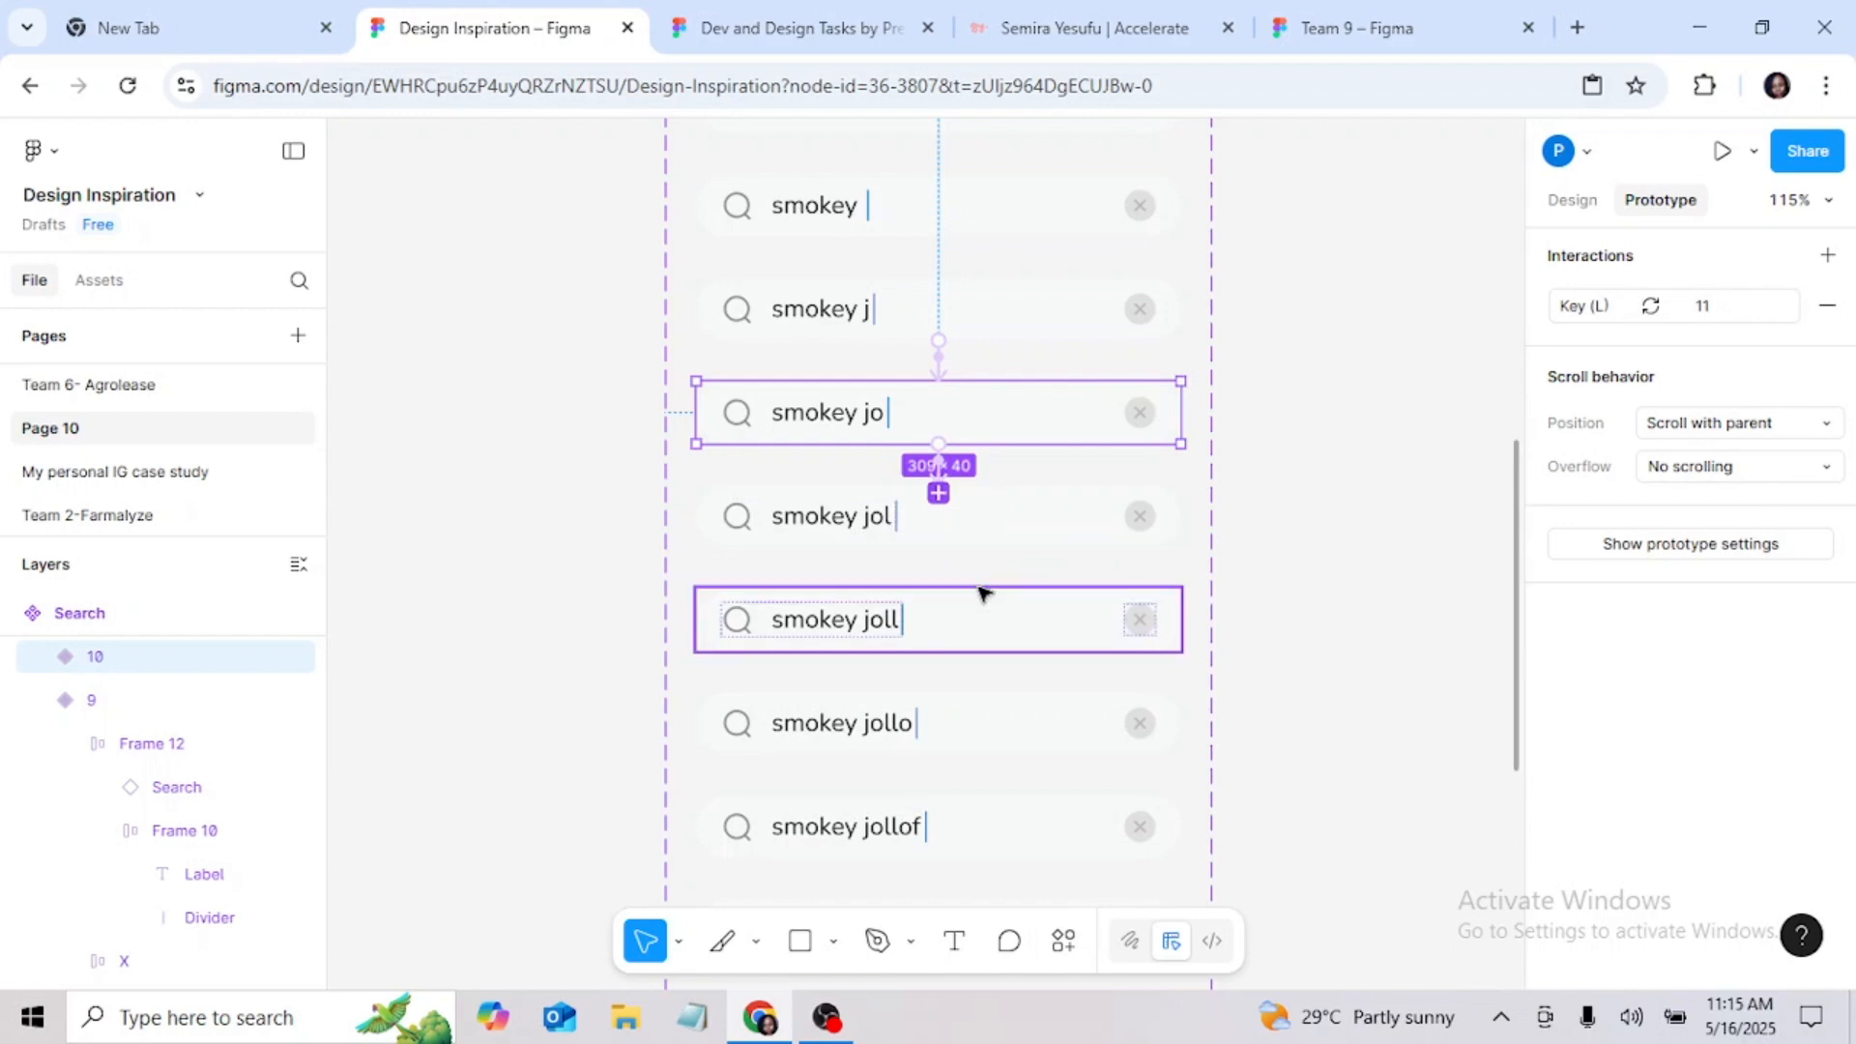
# Step: Connect the "smokey jol" variant to the "smokey joll" variant with a Key/Gamepad trigger on L that changes to 12
pyautogui.click(960, 541)
pyautogui.moveTo(944, 653); pyautogui.dragTo(945, 649)
pyautogui.click(1002, 715)
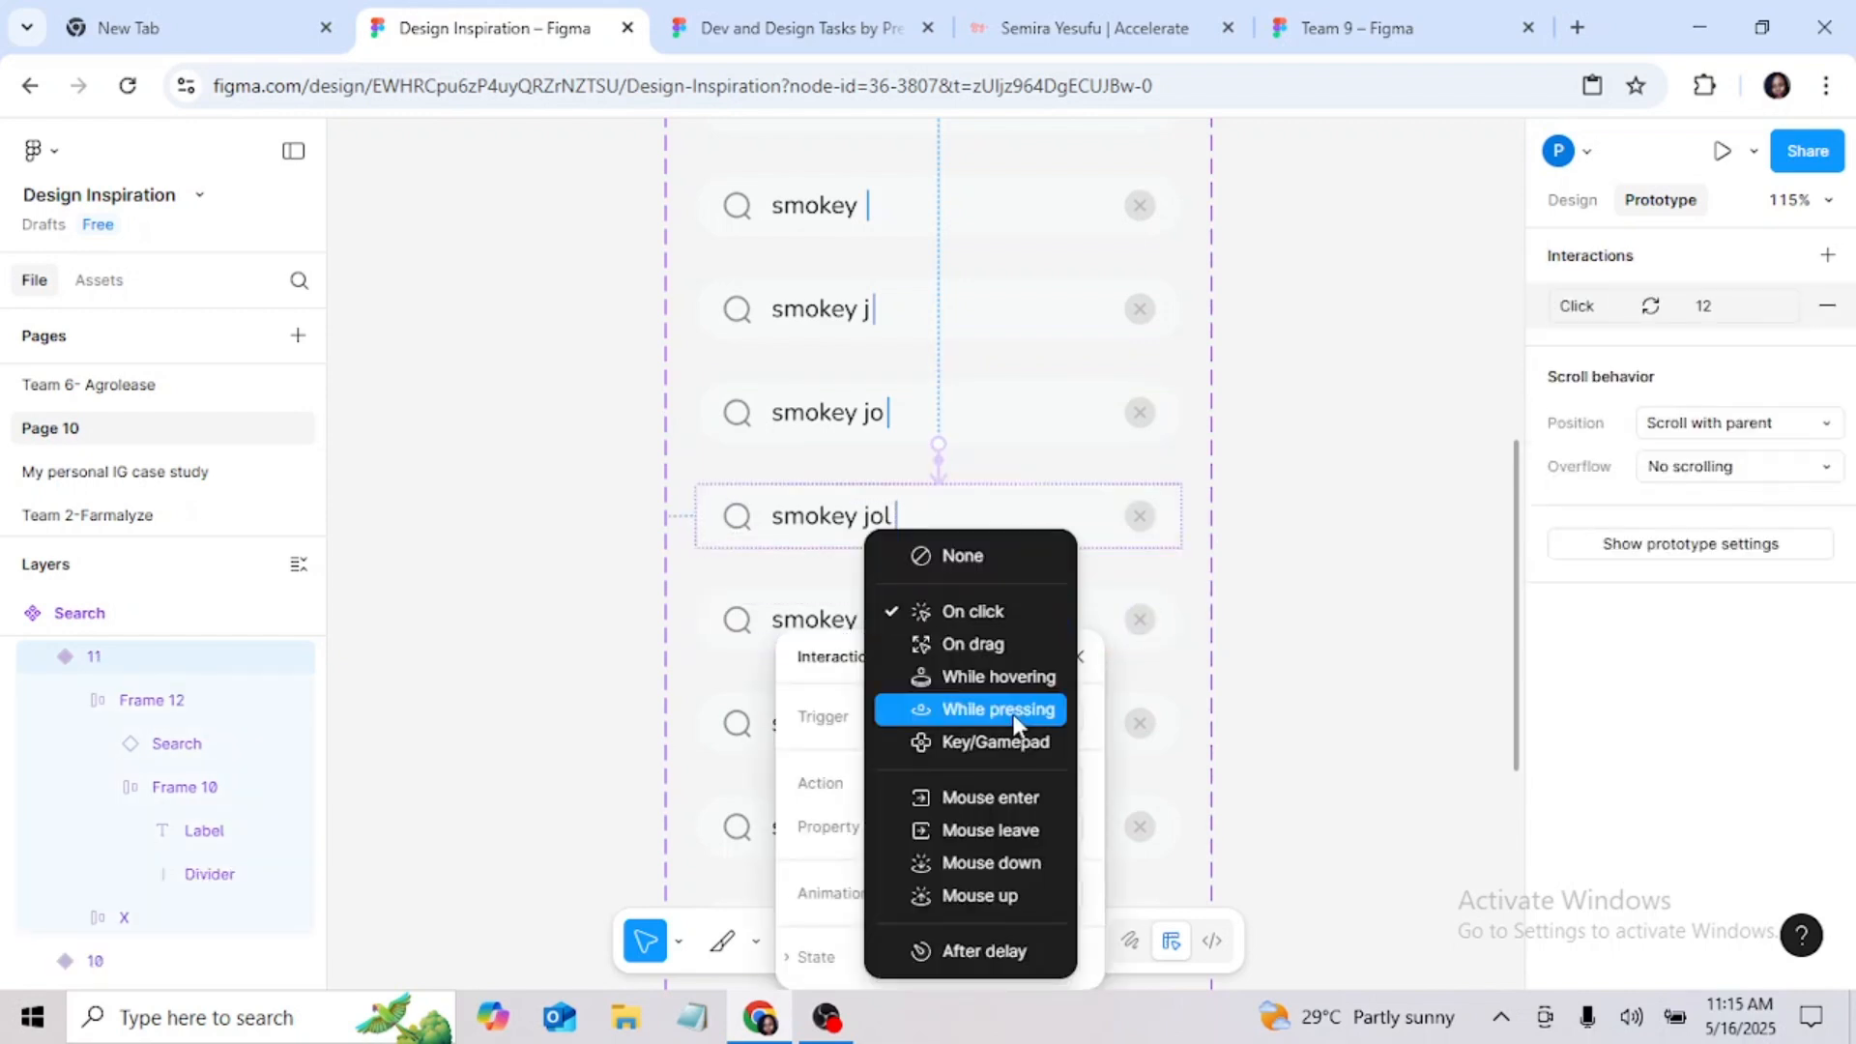
pyautogui.click(1010, 743)
pyautogui.press('l')
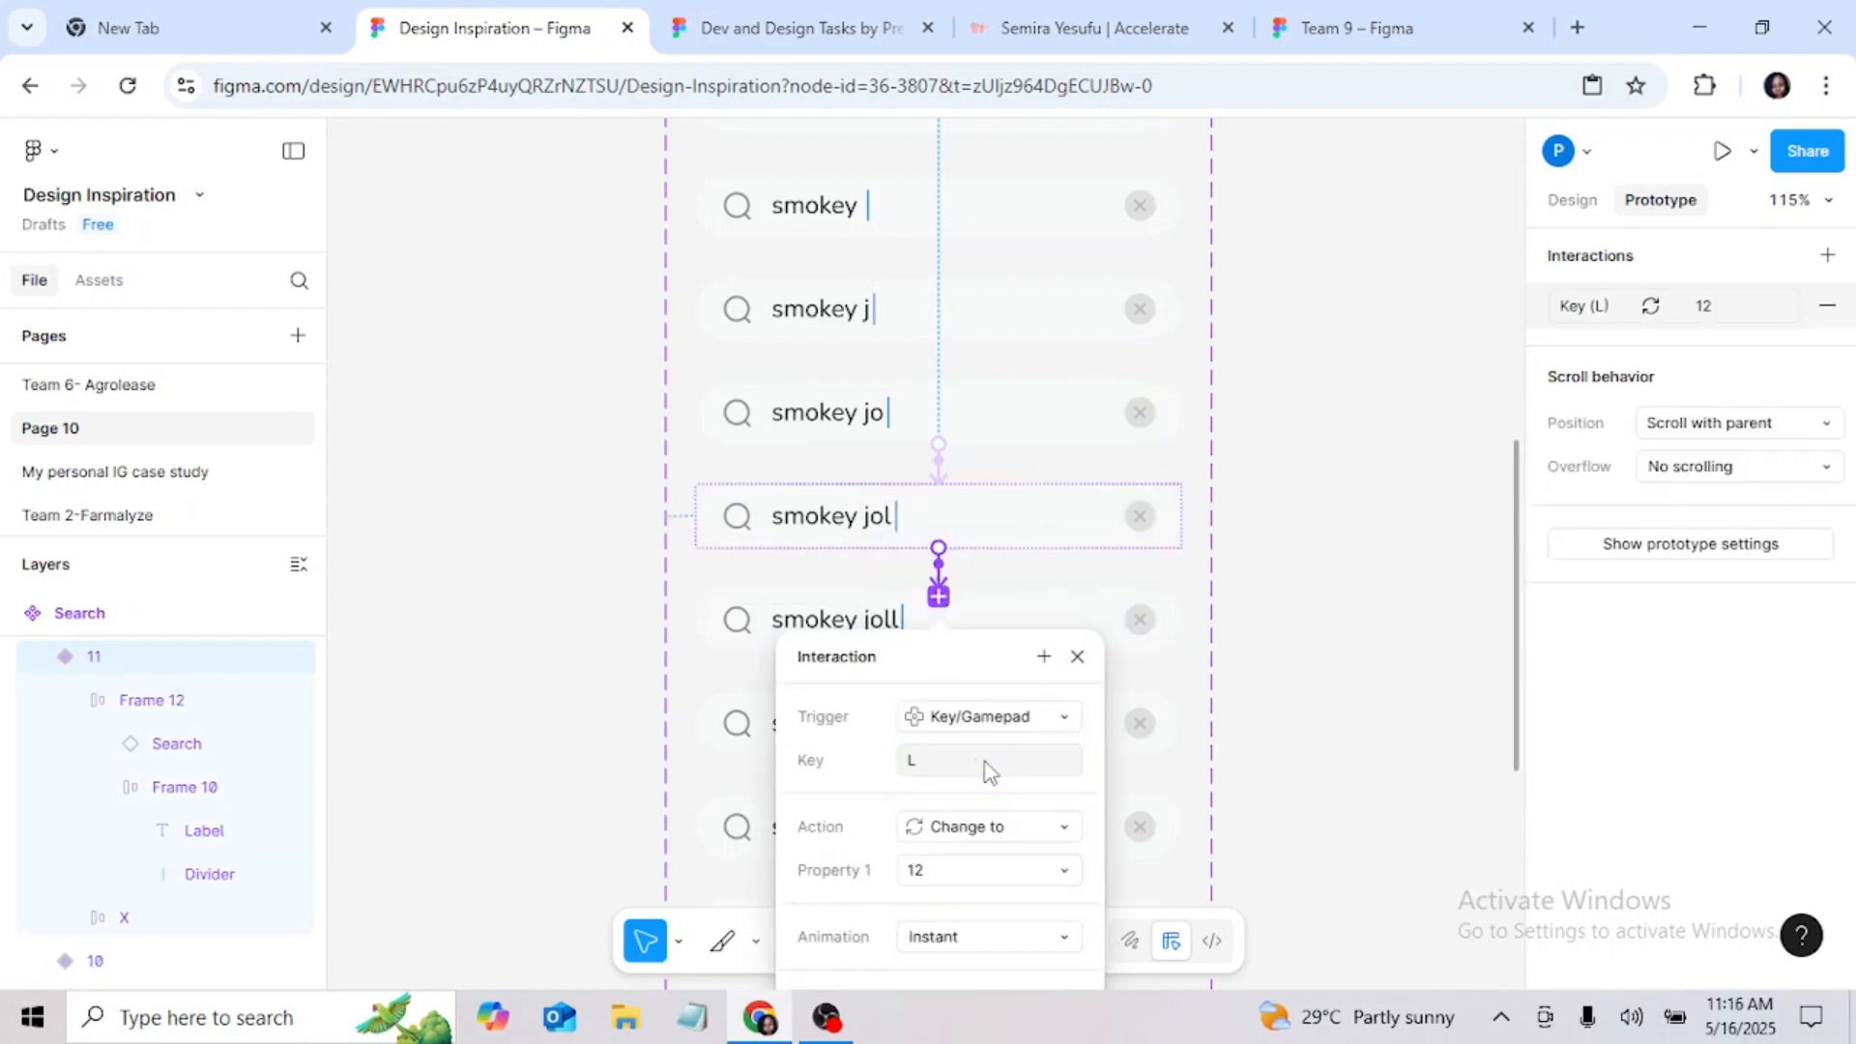
pyautogui.click(1076, 656)
# Step: Connect the "smokey joll" variant to the "smokey jollo" variant with a Key/Gamepad trigger on O that changes to 13
pyautogui.scroll(-3, 1092, 571)
pyautogui.click(1005, 447)
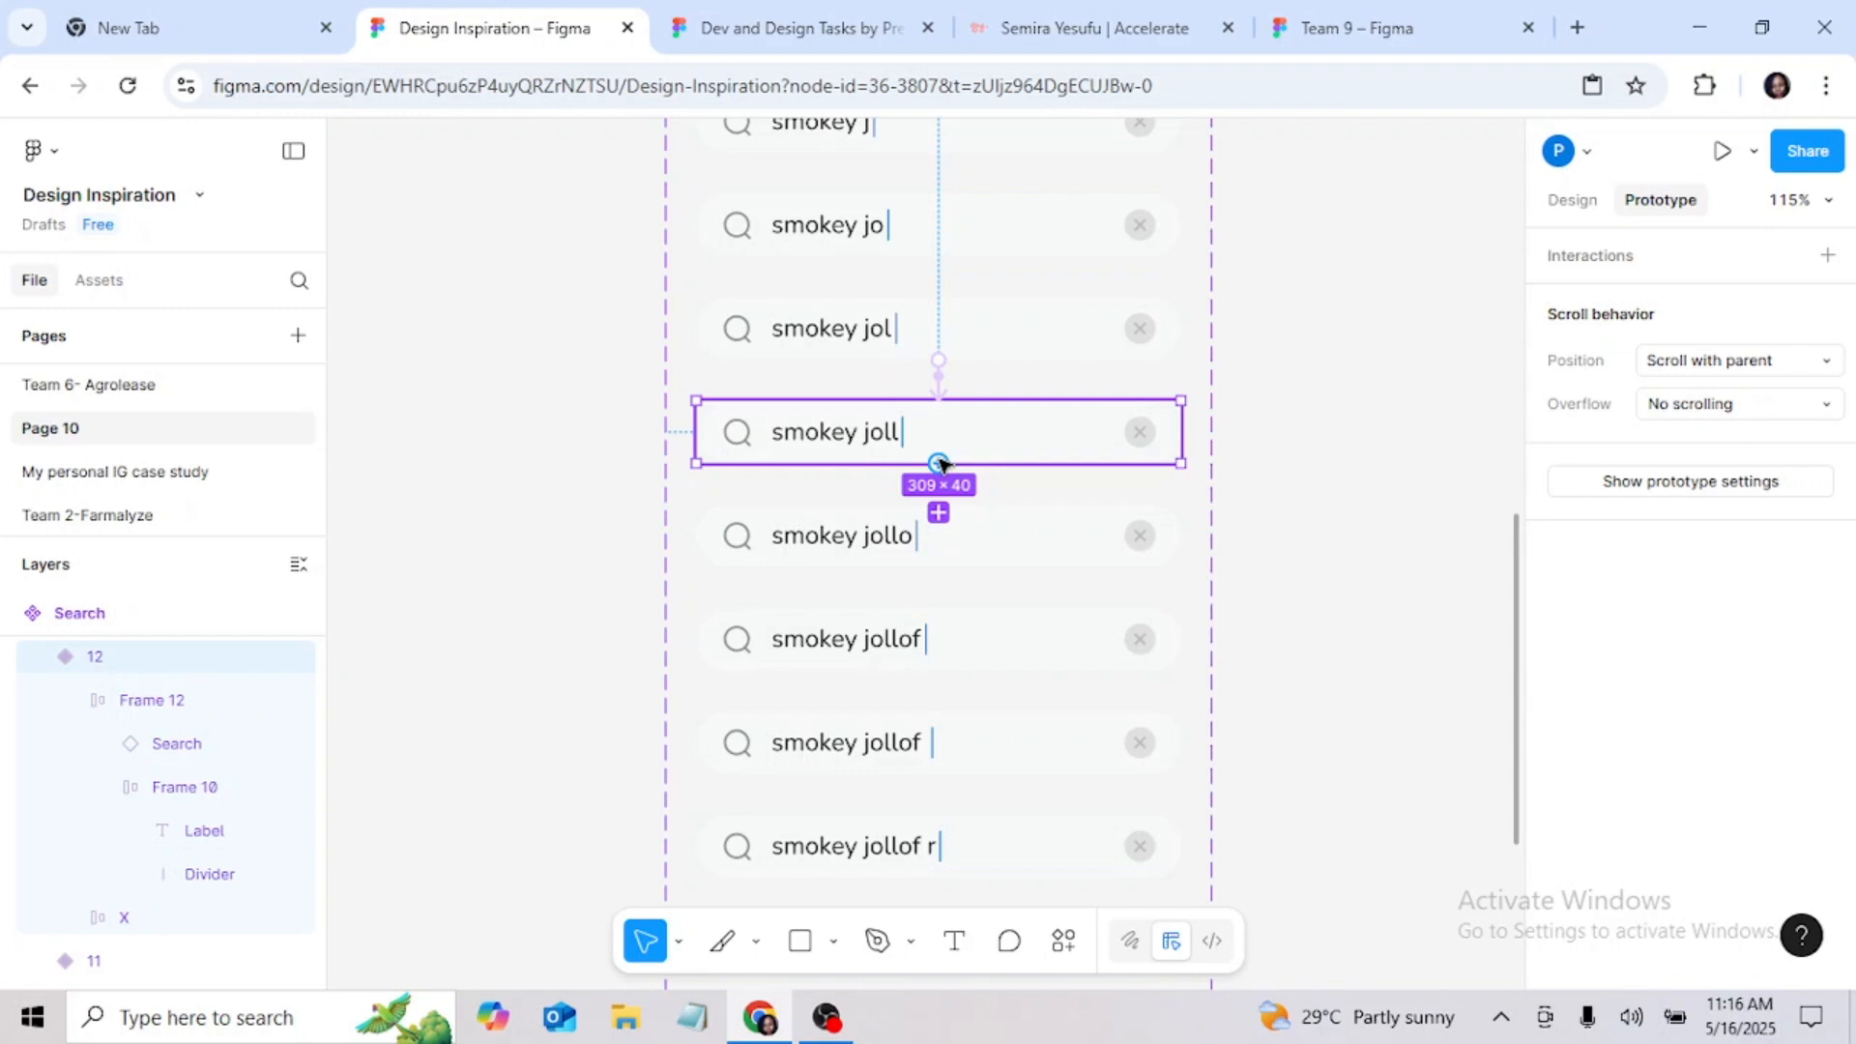
pyautogui.moveTo(943, 464); pyautogui.dragTo(950, 546)
pyautogui.click(999, 650)
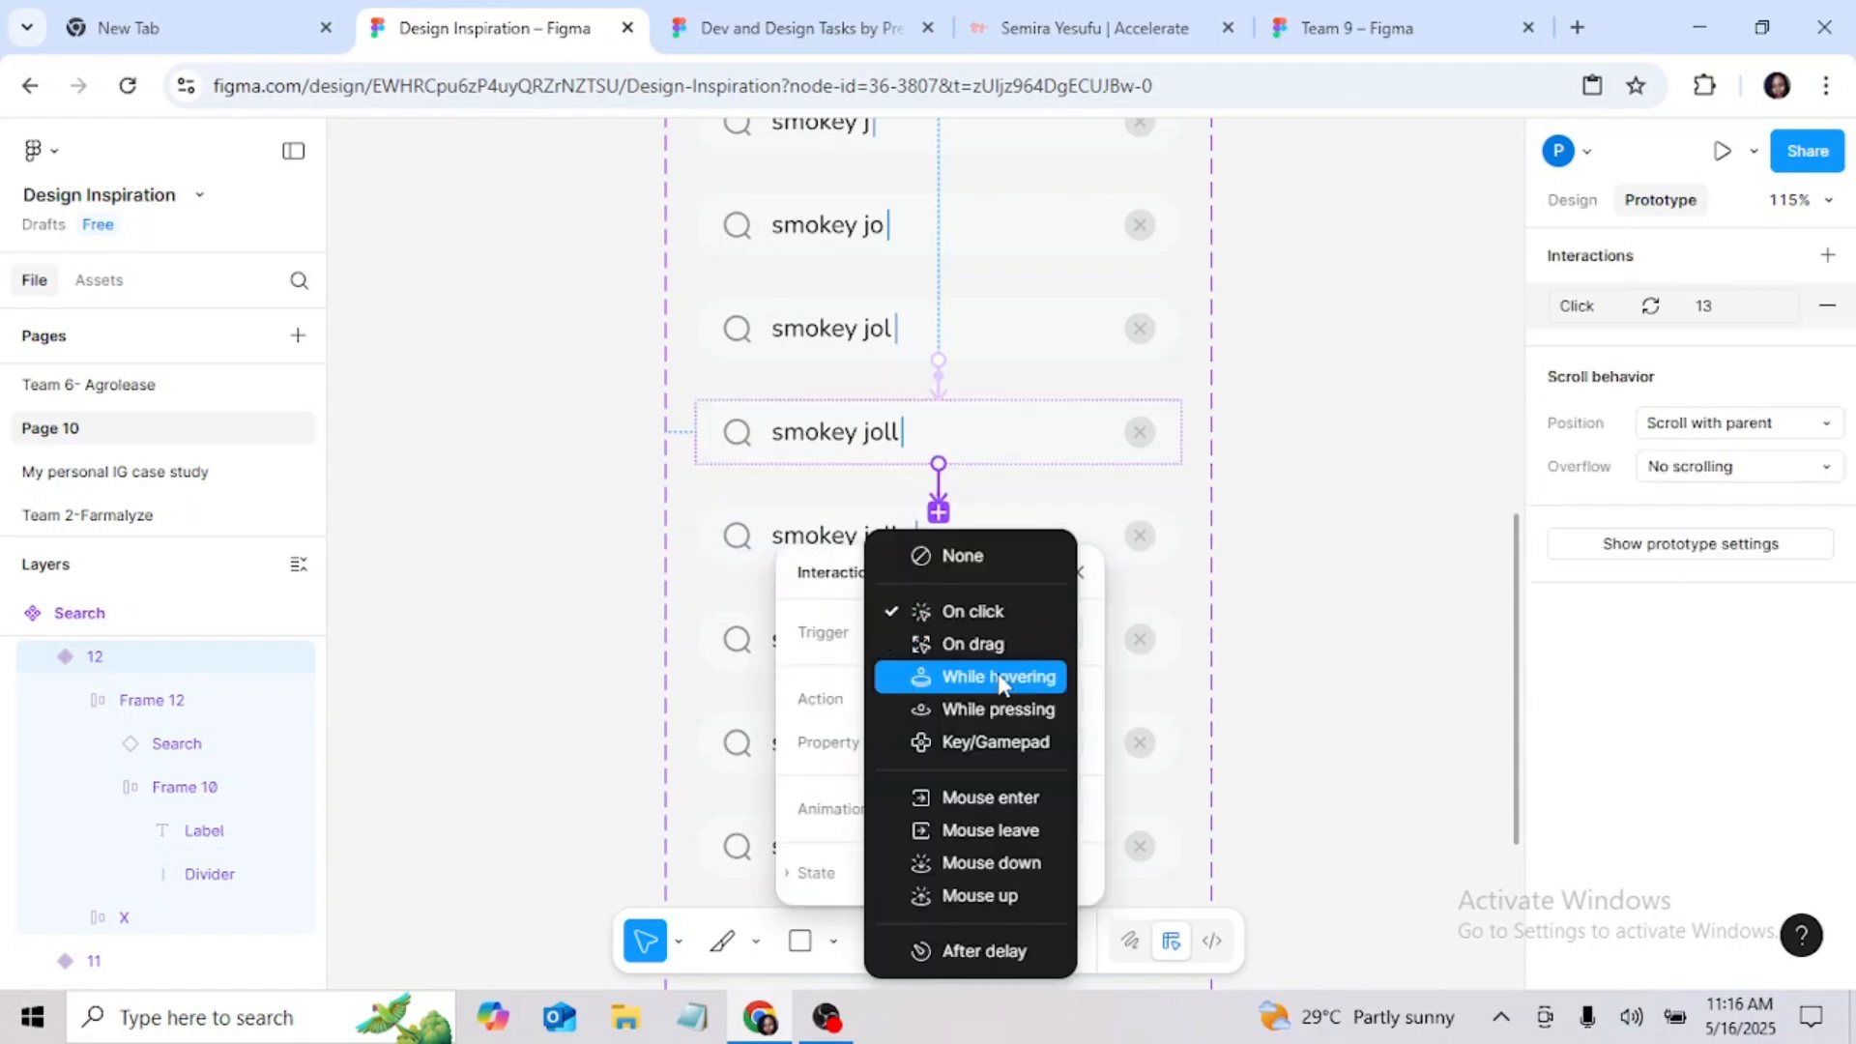
pyautogui.click(1005, 741)
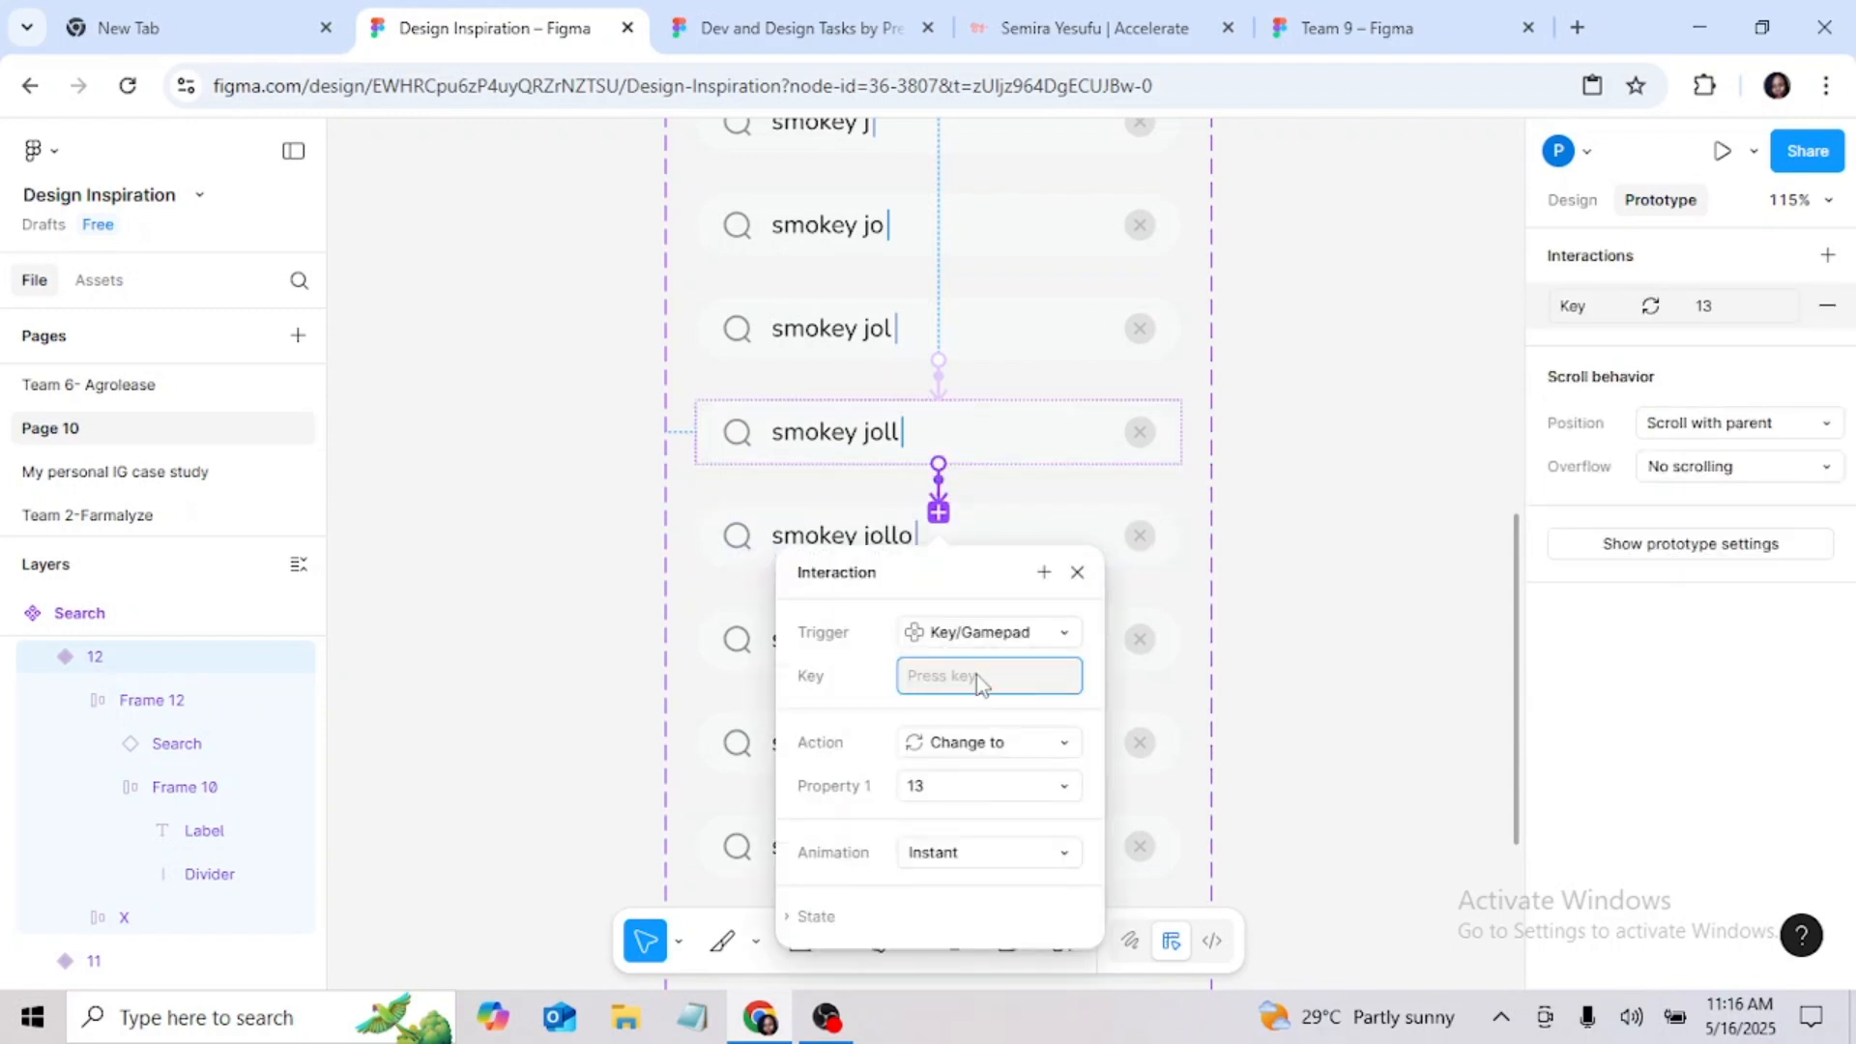
pyautogui.press('o')
pyautogui.click(977, 675)
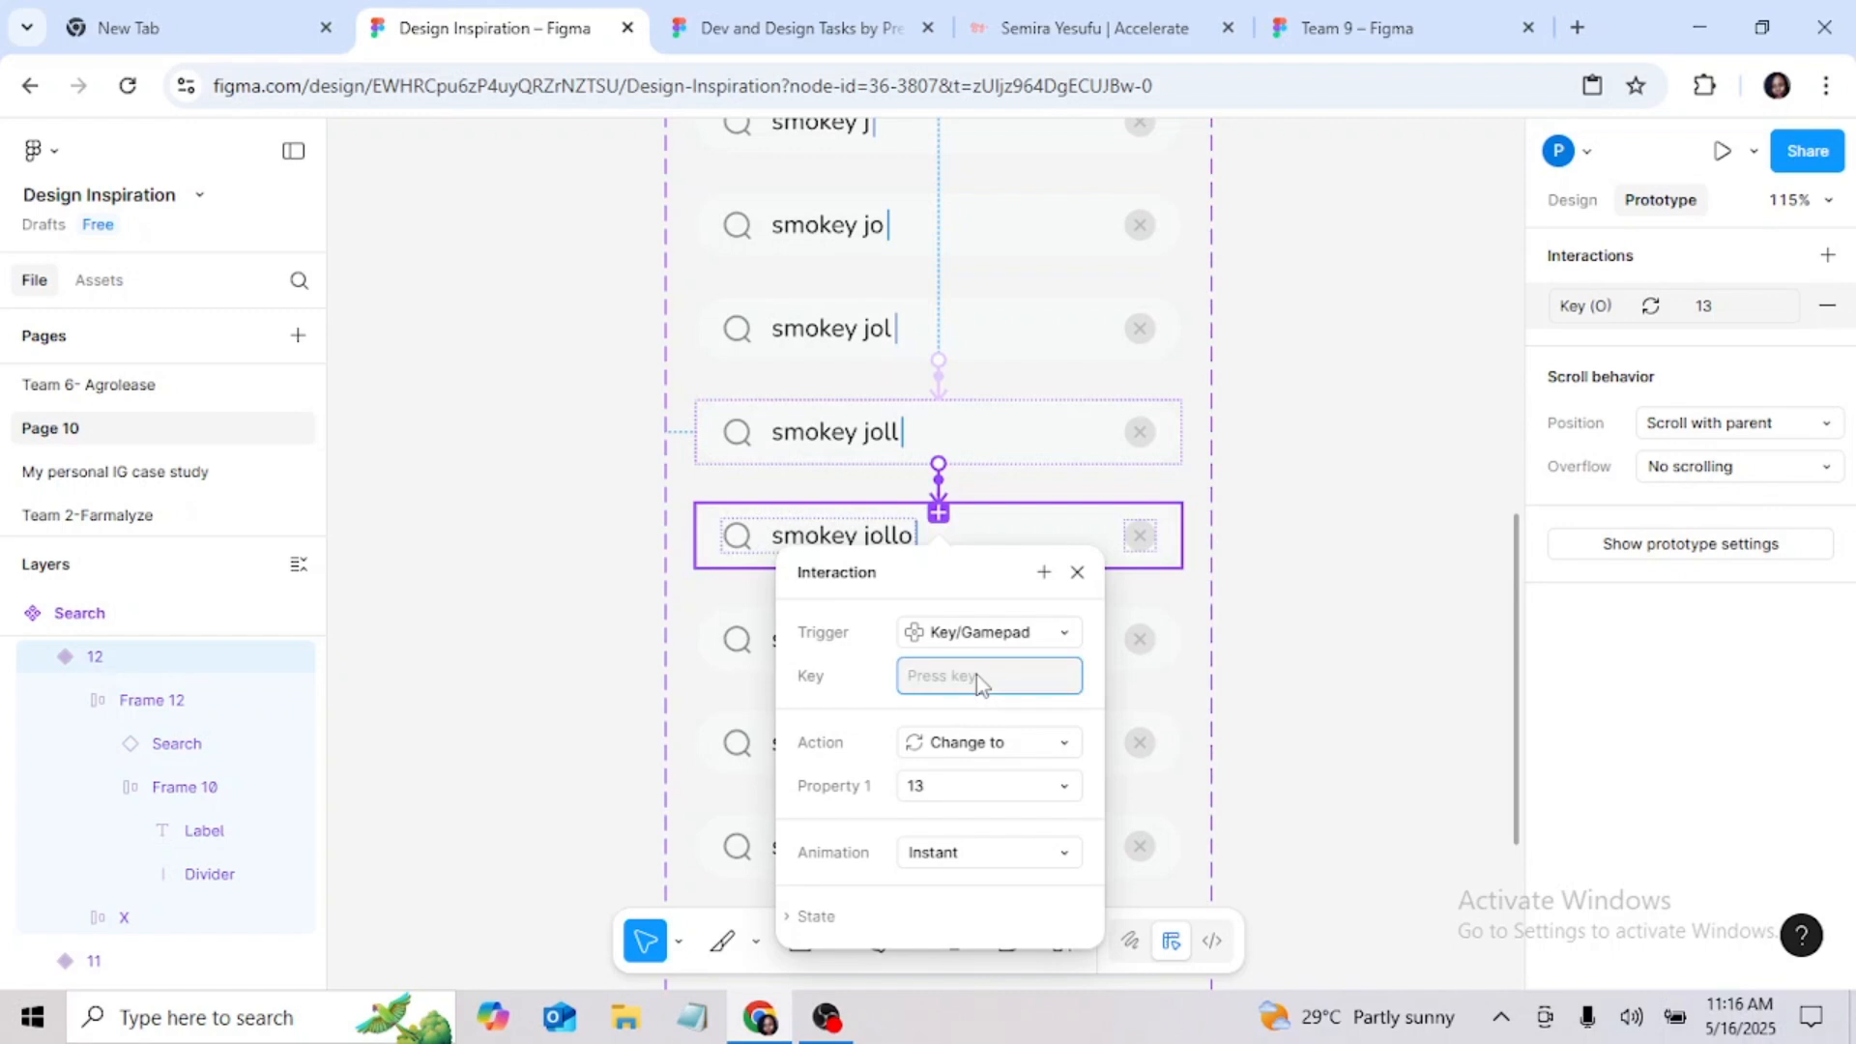
pyautogui.press('o')
pyautogui.click(1077, 573)
# Step: Connect the "smokey jollo" variant to the "smokey jollof" variant with a Key/Gamepad trigger on F that changes to 14
pyautogui.click(929, 547)
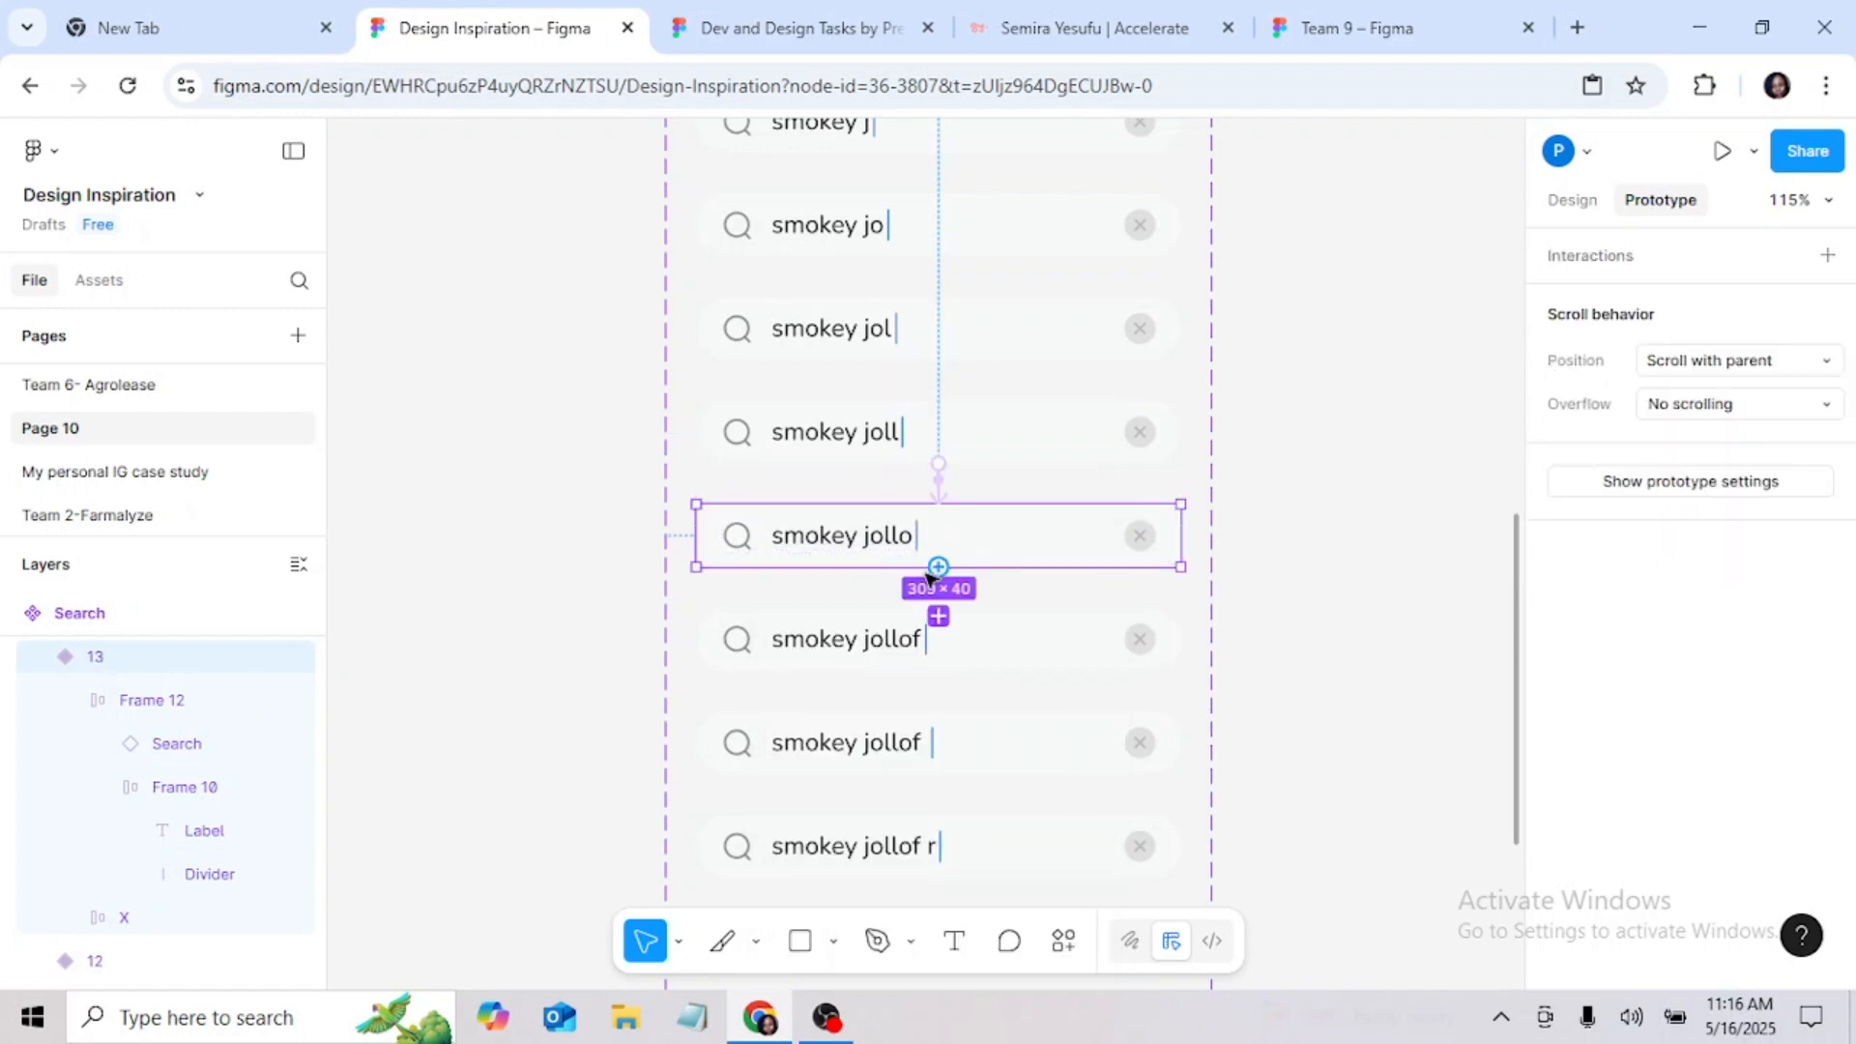
pyautogui.moveTo(934, 658); pyautogui.dragTo(935, 659)
pyautogui.scroll(-3, 1243, 650)
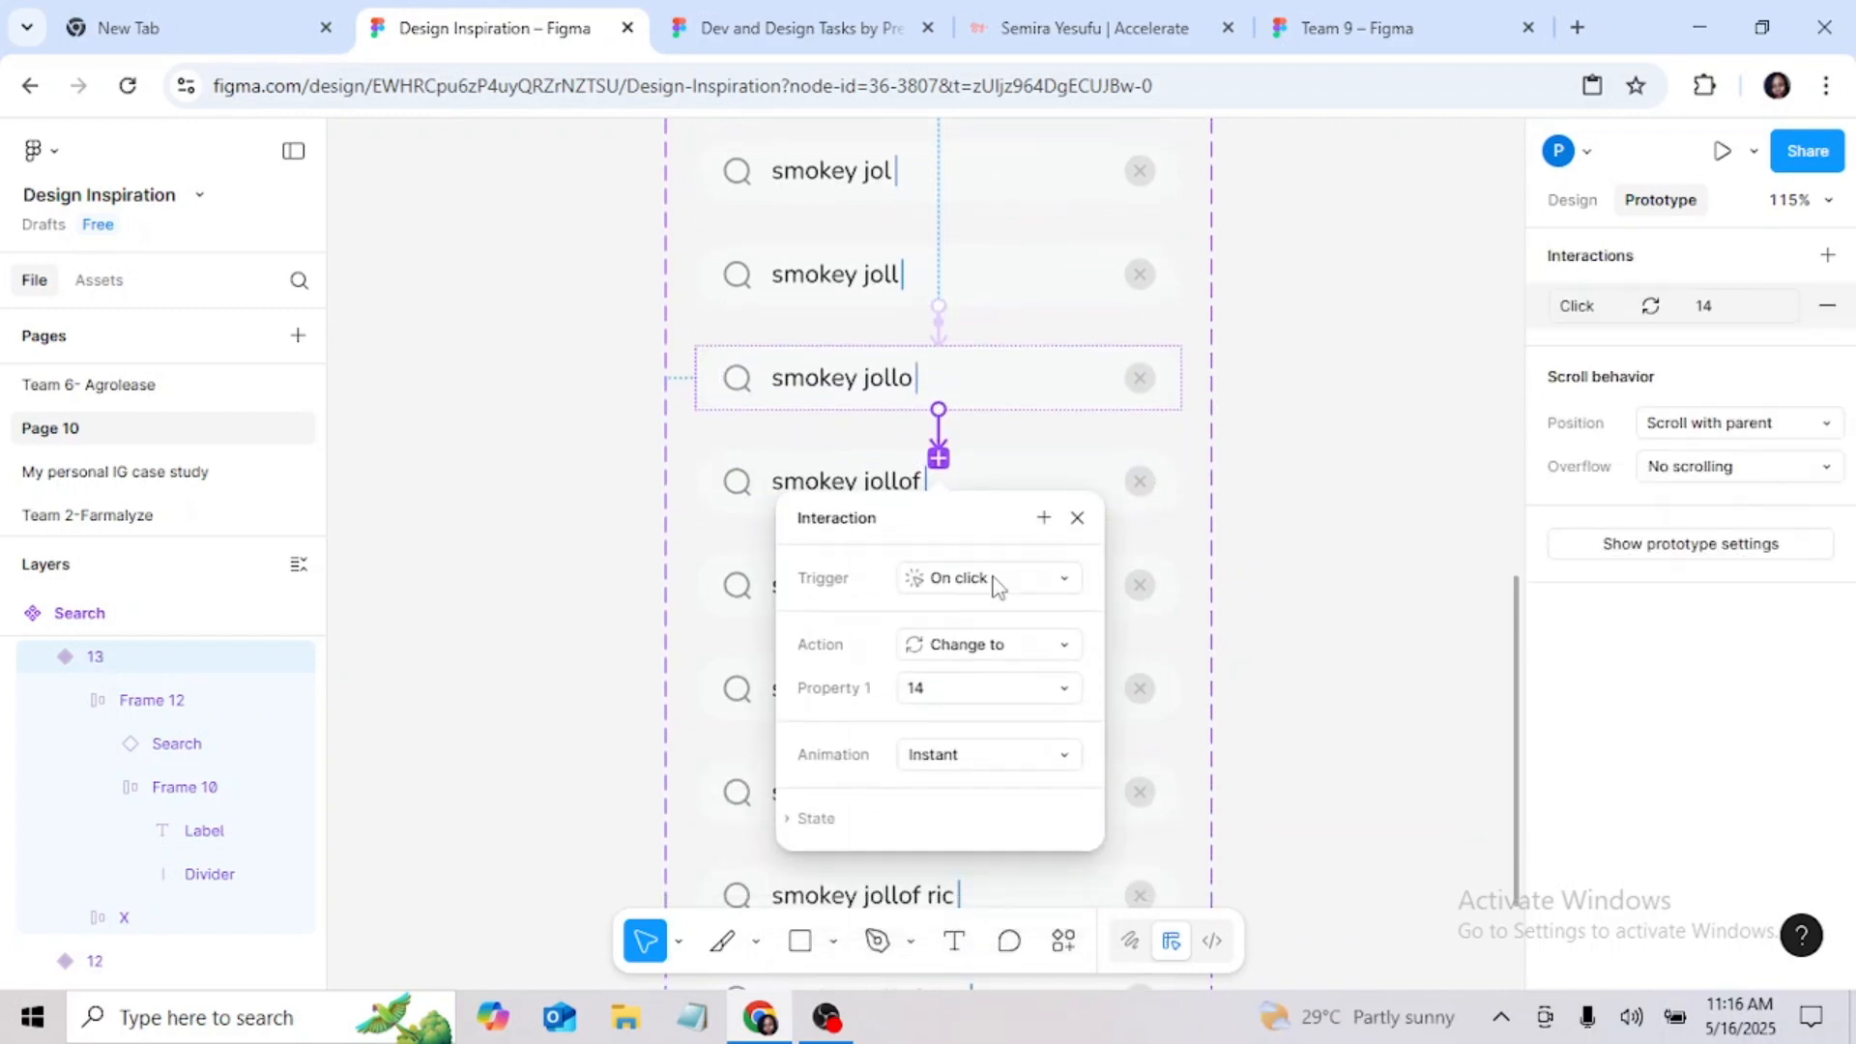
pyautogui.click(995, 578)
pyautogui.click(994, 708)
pyautogui.press('f')
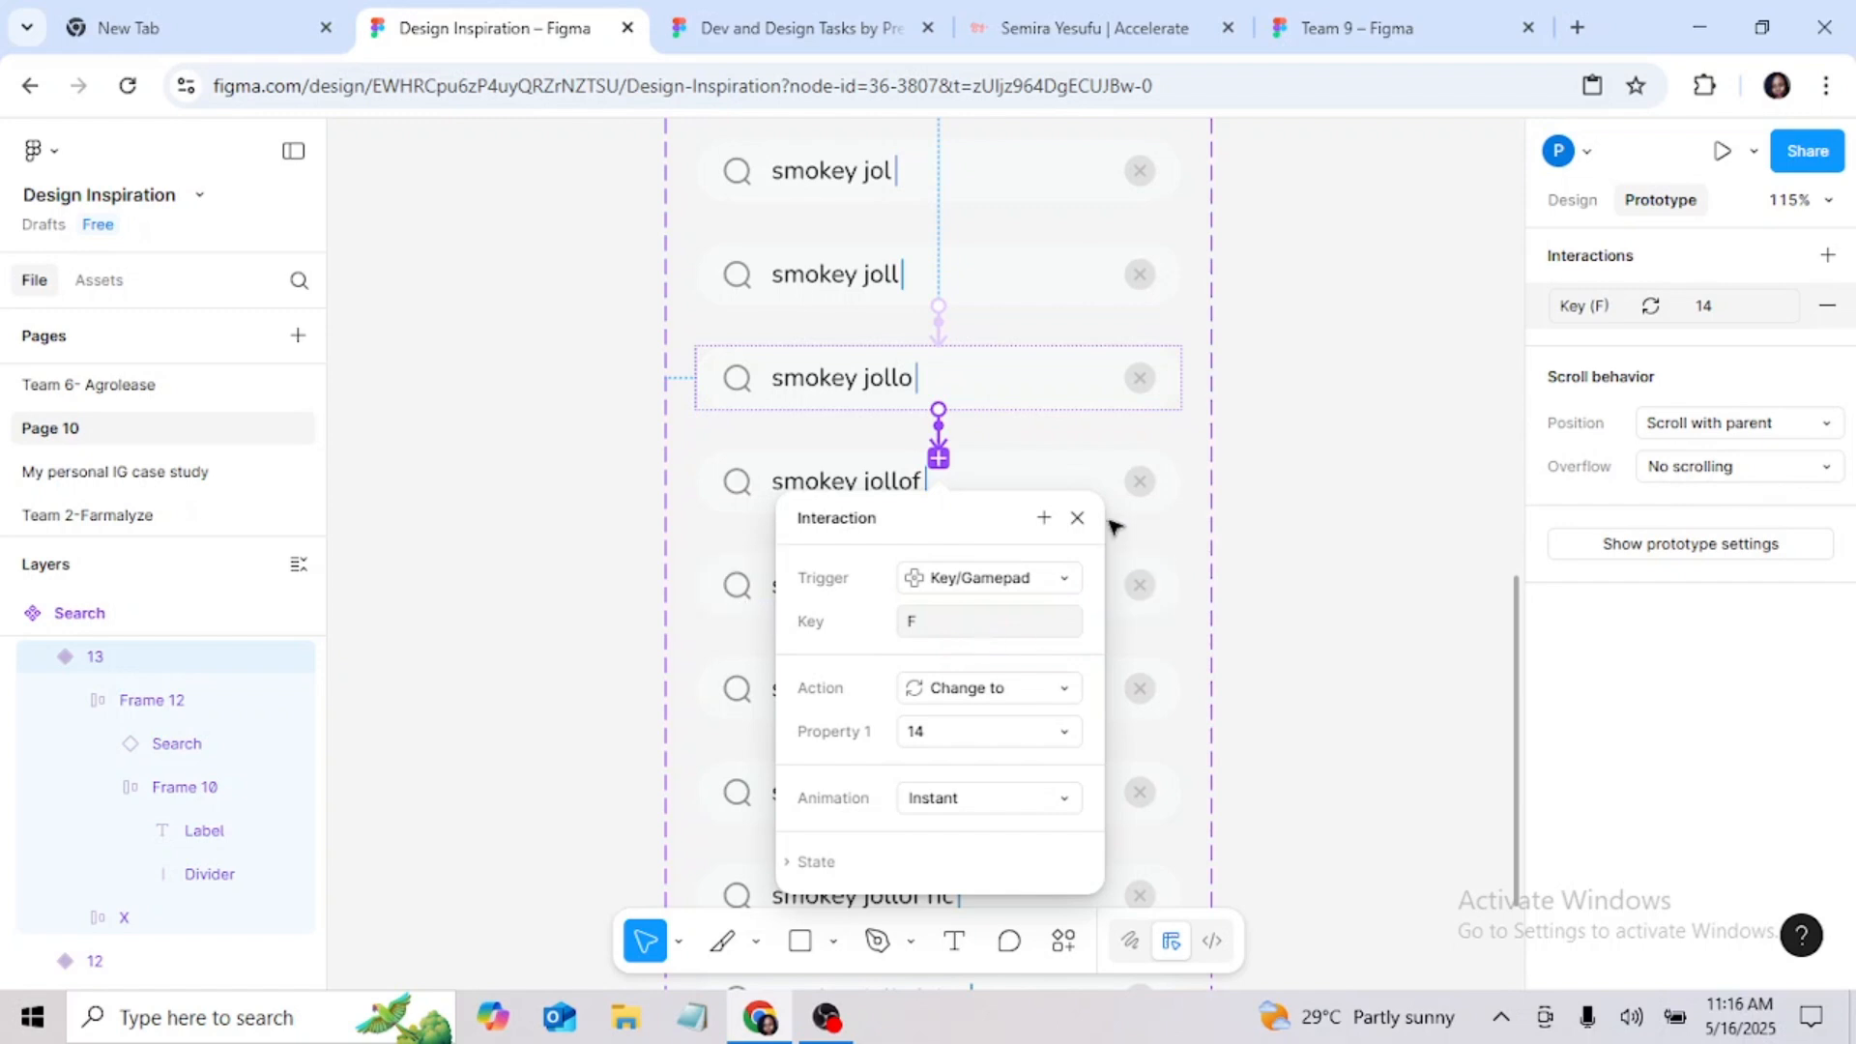
pyautogui.click(1076, 517)
# Step: Connect variant 14, "smokey jollof", to the variant with the trailing space using a Key/Gamepad trigger on Space that changes to 15
pyautogui.click(957, 498)
pyautogui.moveTo(939, 559); pyautogui.dragTo(948, 599)
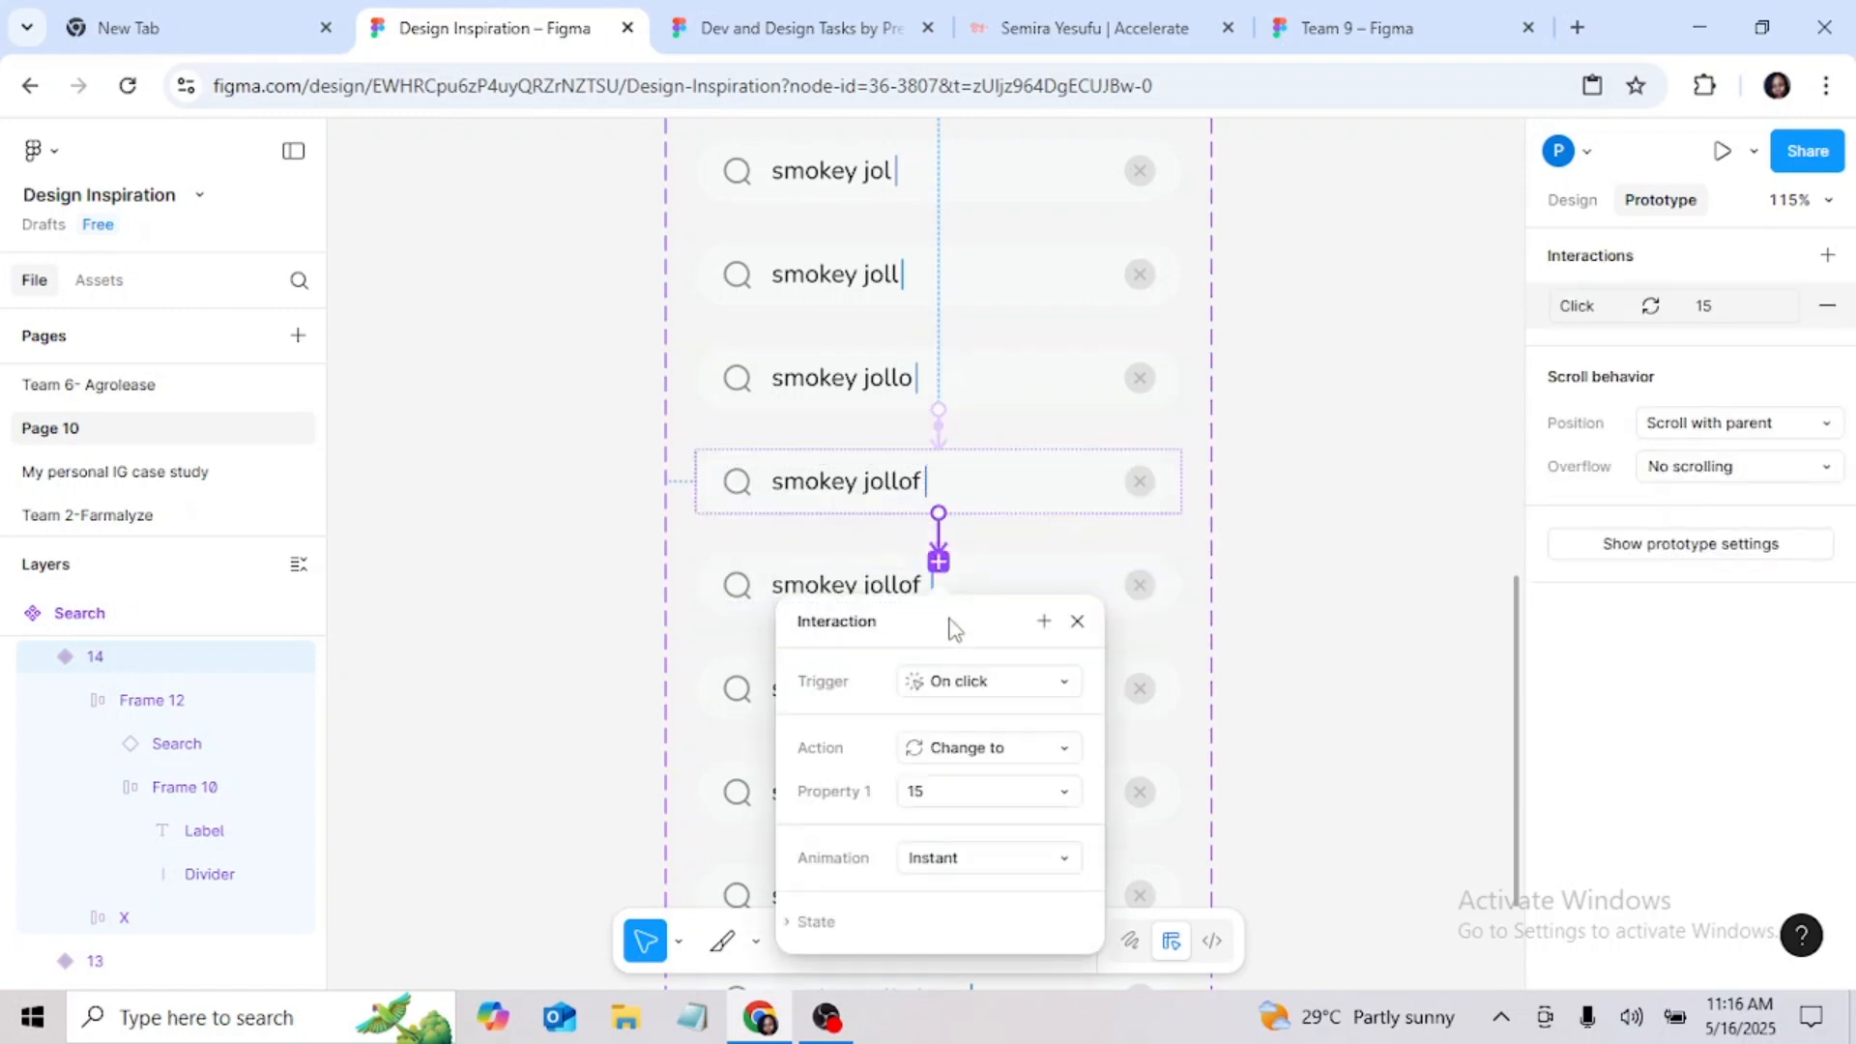
pyautogui.click(991, 681)
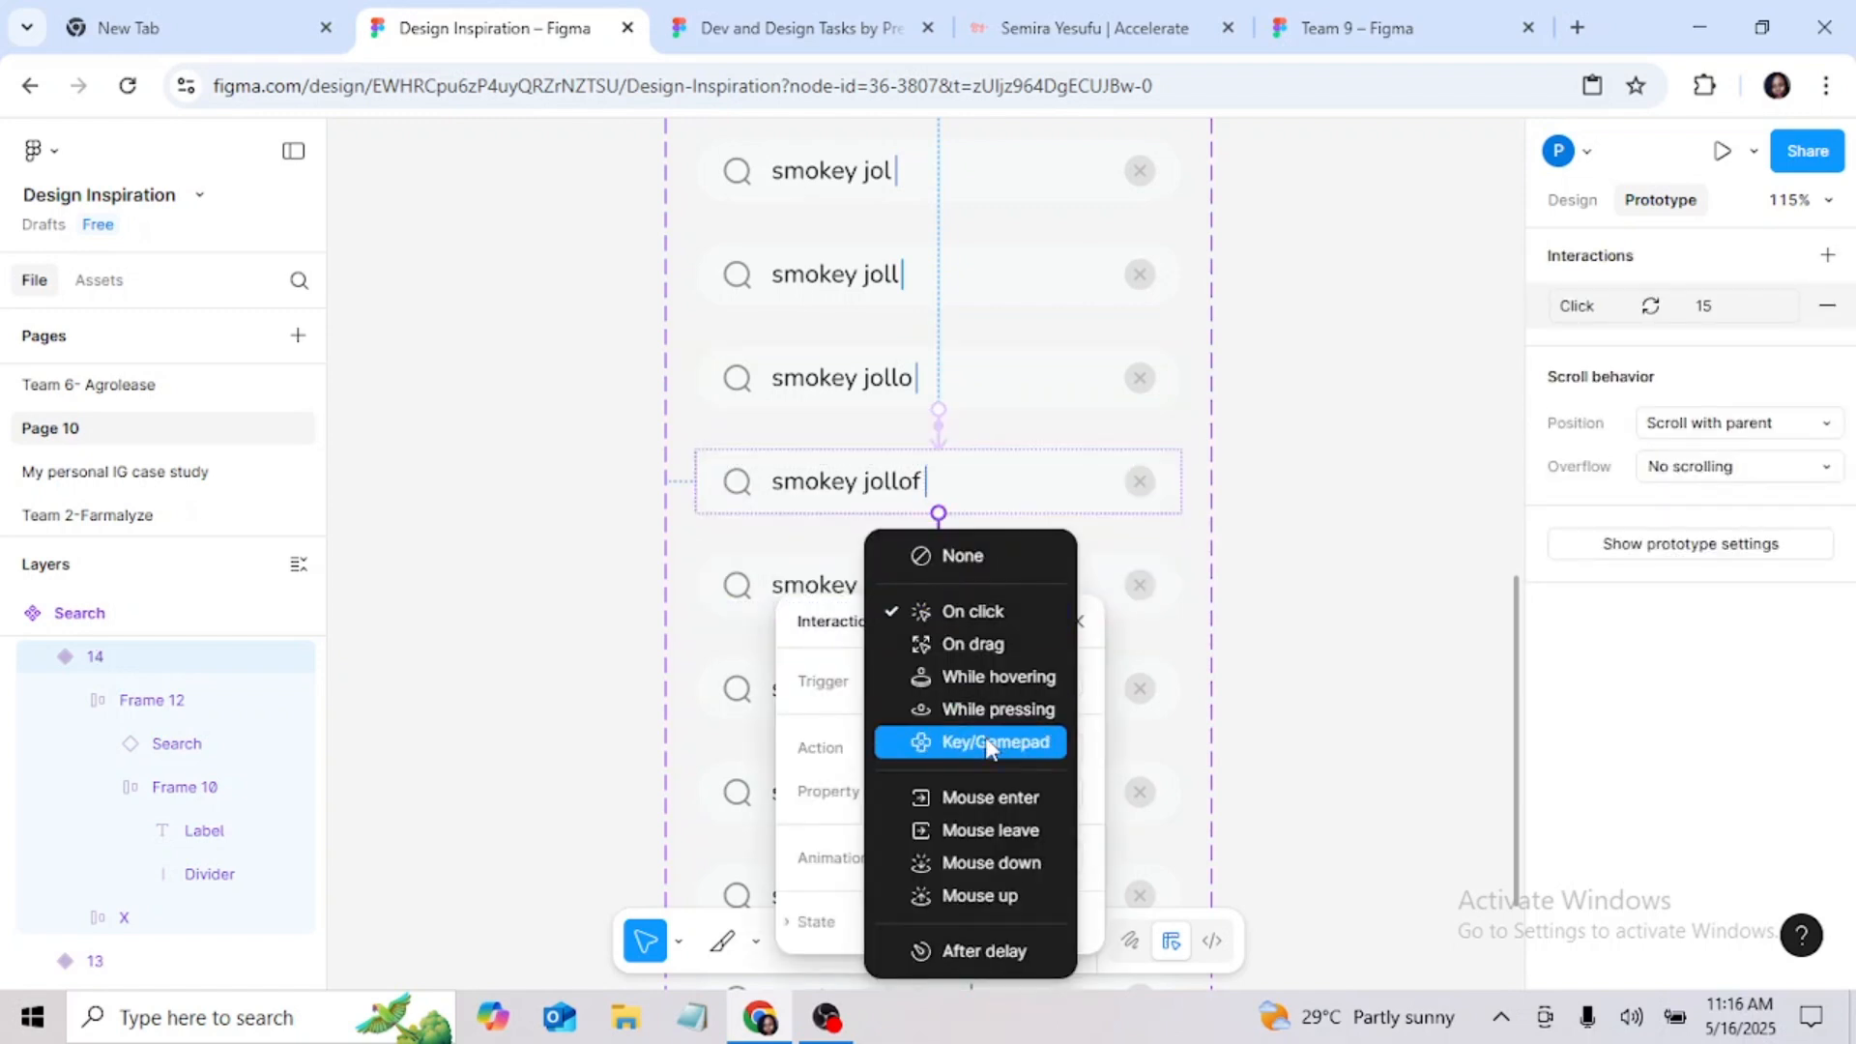
pyautogui.click(993, 744)
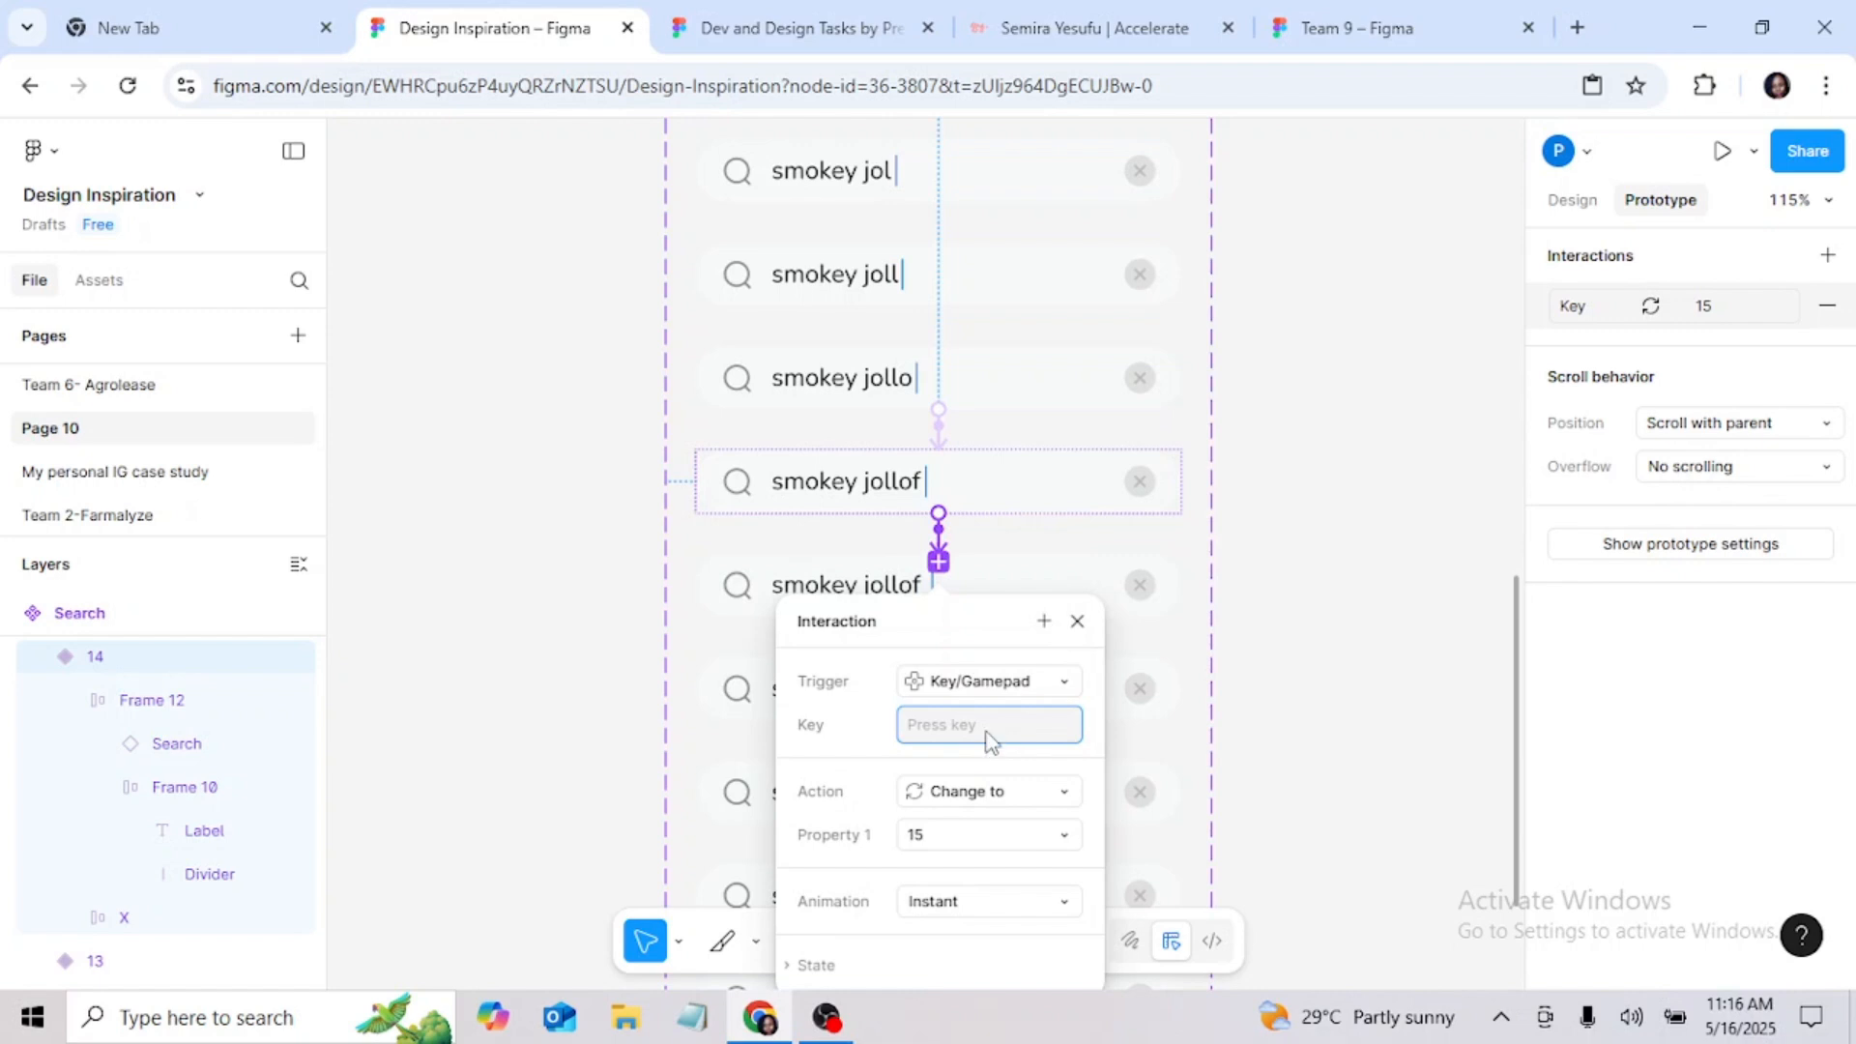
pyautogui.scroll(-1, 986, 744)
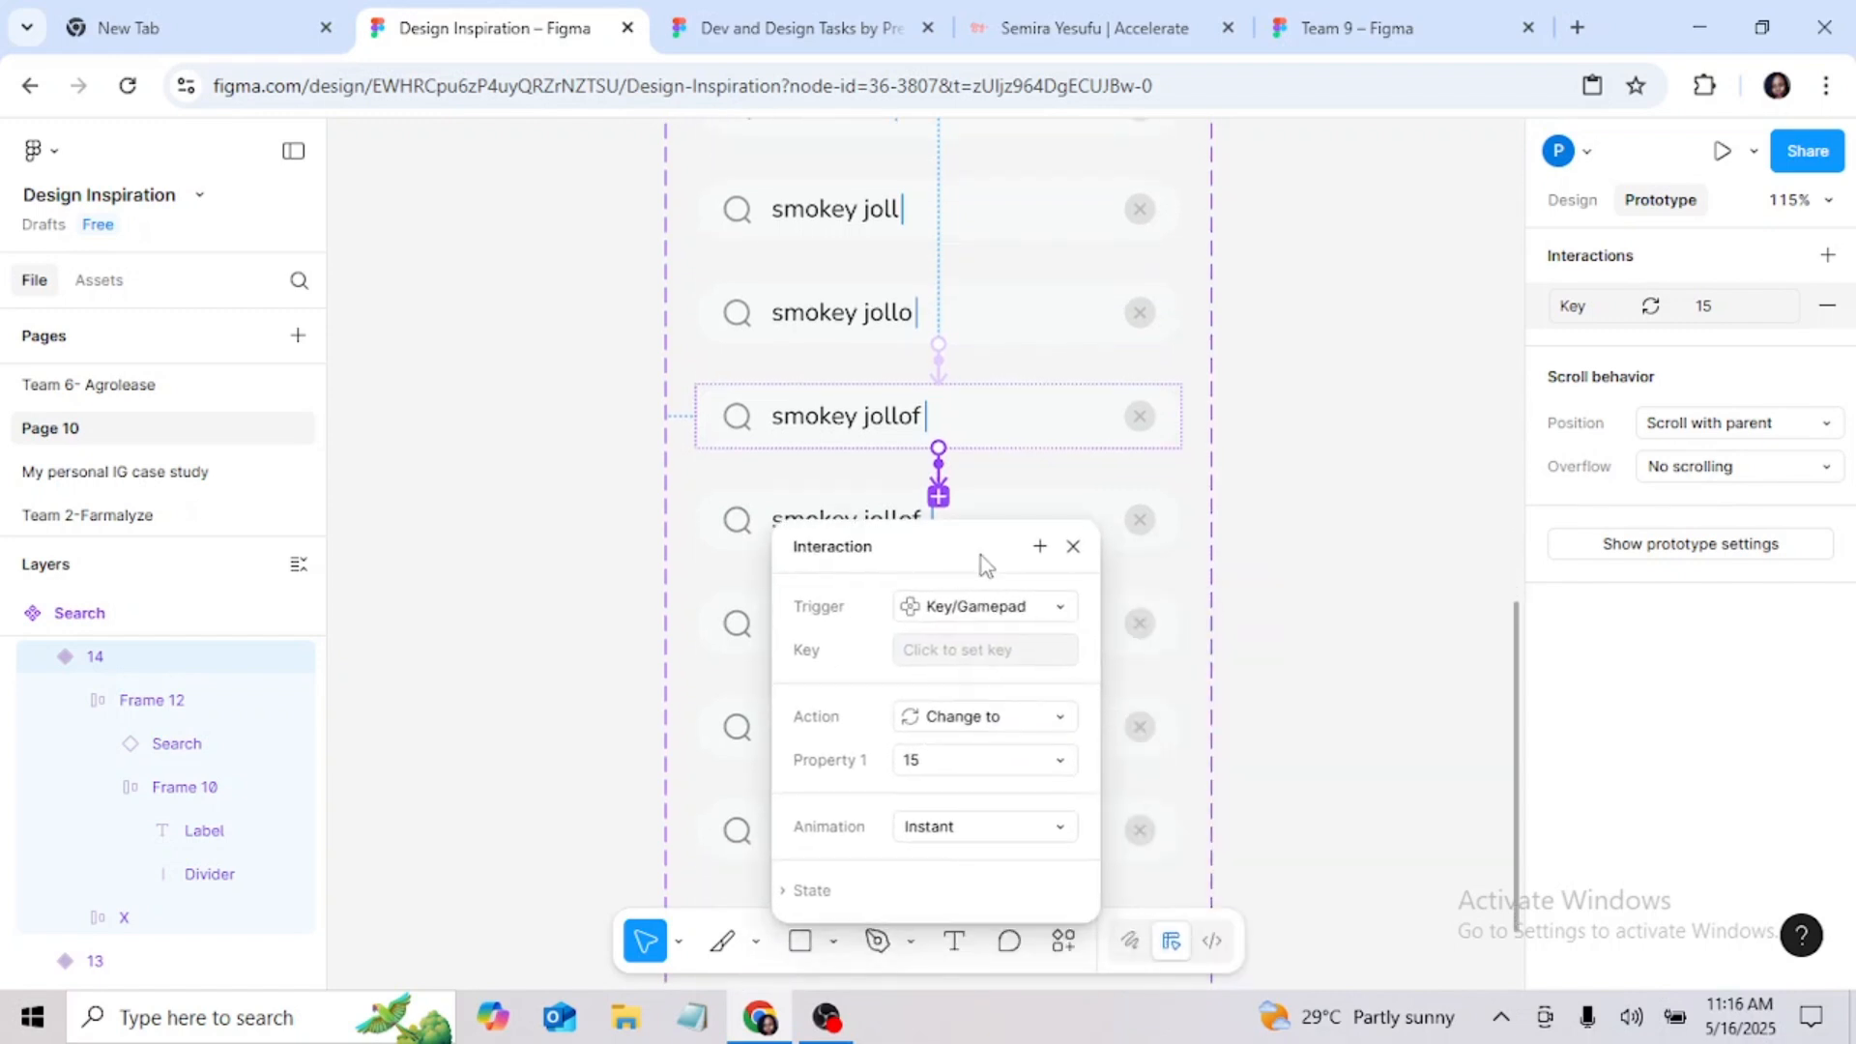
pyautogui.click(961, 648)
pyautogui.press('space')
pyautogui.click(1073, 547)
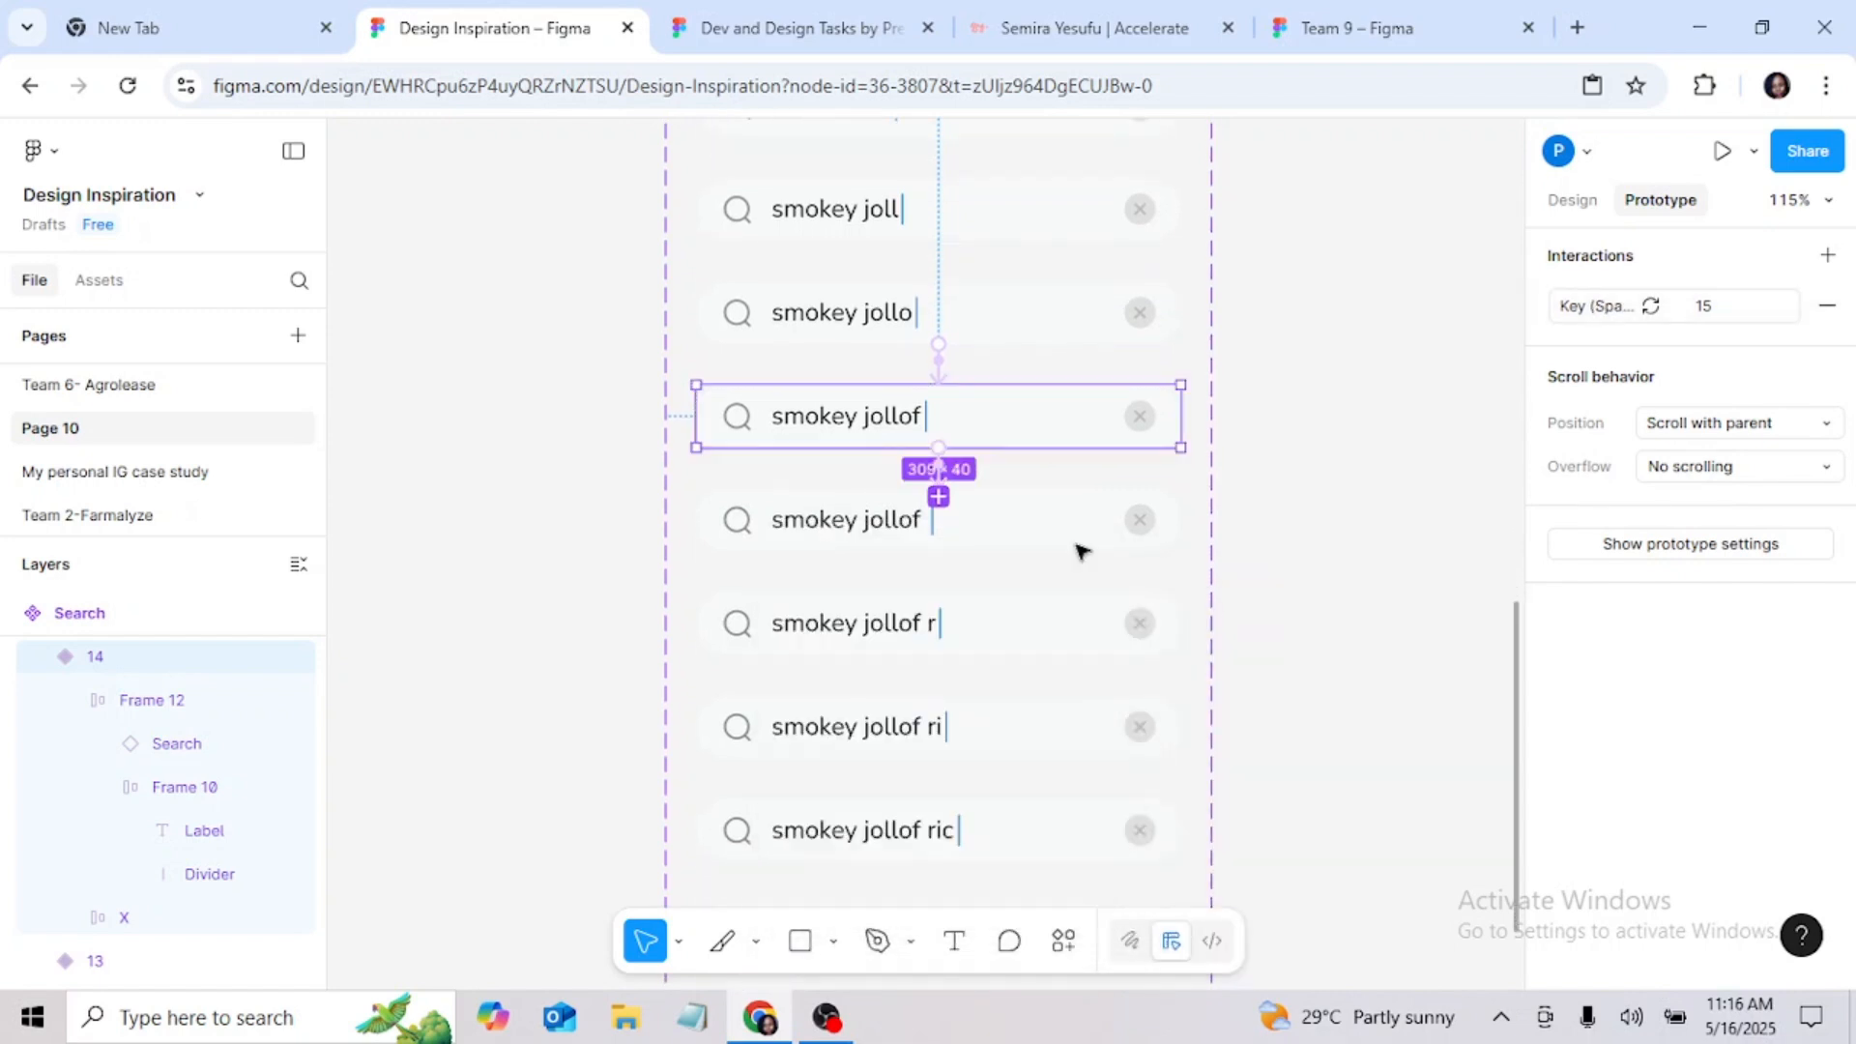
# Step: Connect variant 15, "smokey jollof" with the trailing space, to "smokey jollof r" with a Key/Gamepad trigger on R that changes to 16
pyautogui.click(972, 519)
pyautogui.moveTo(938, 600); pyautogui.dragTo(951, 623)
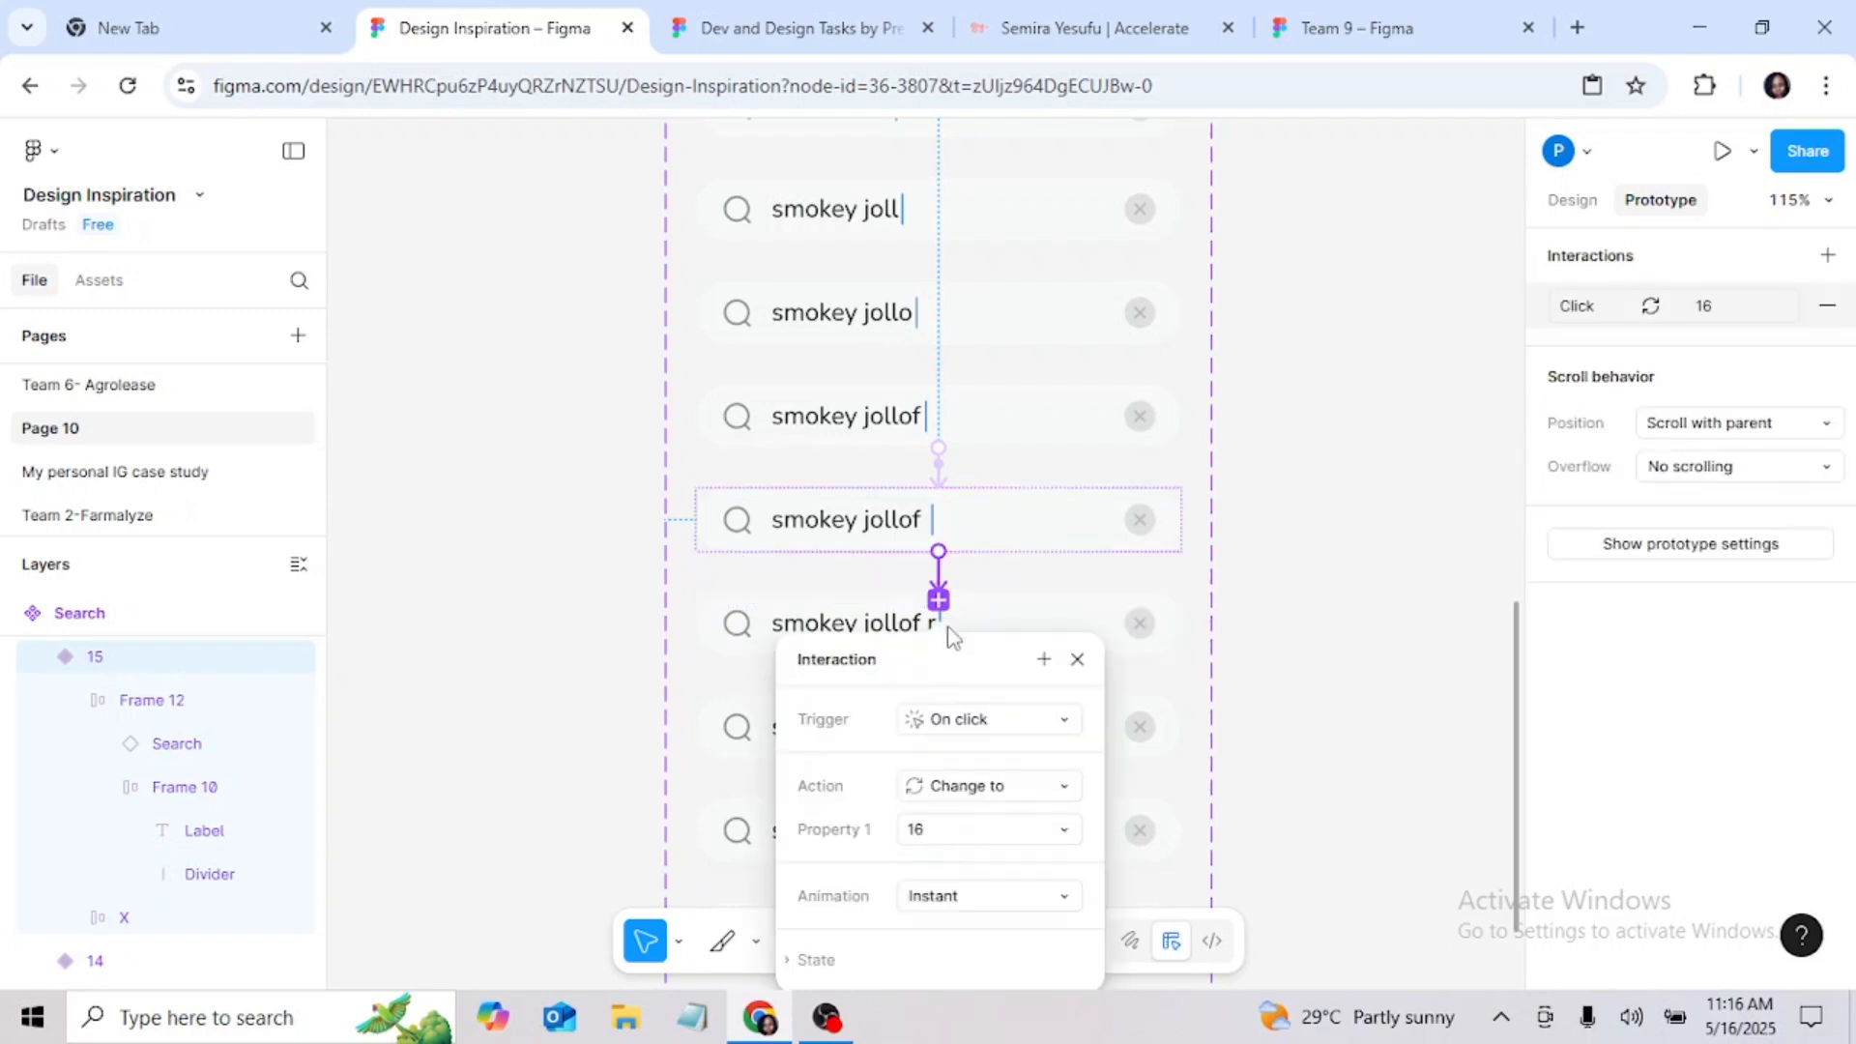
pyautogui.click(986, 718)
pyautogui.click(990, 732)
pyautogui.press('r')
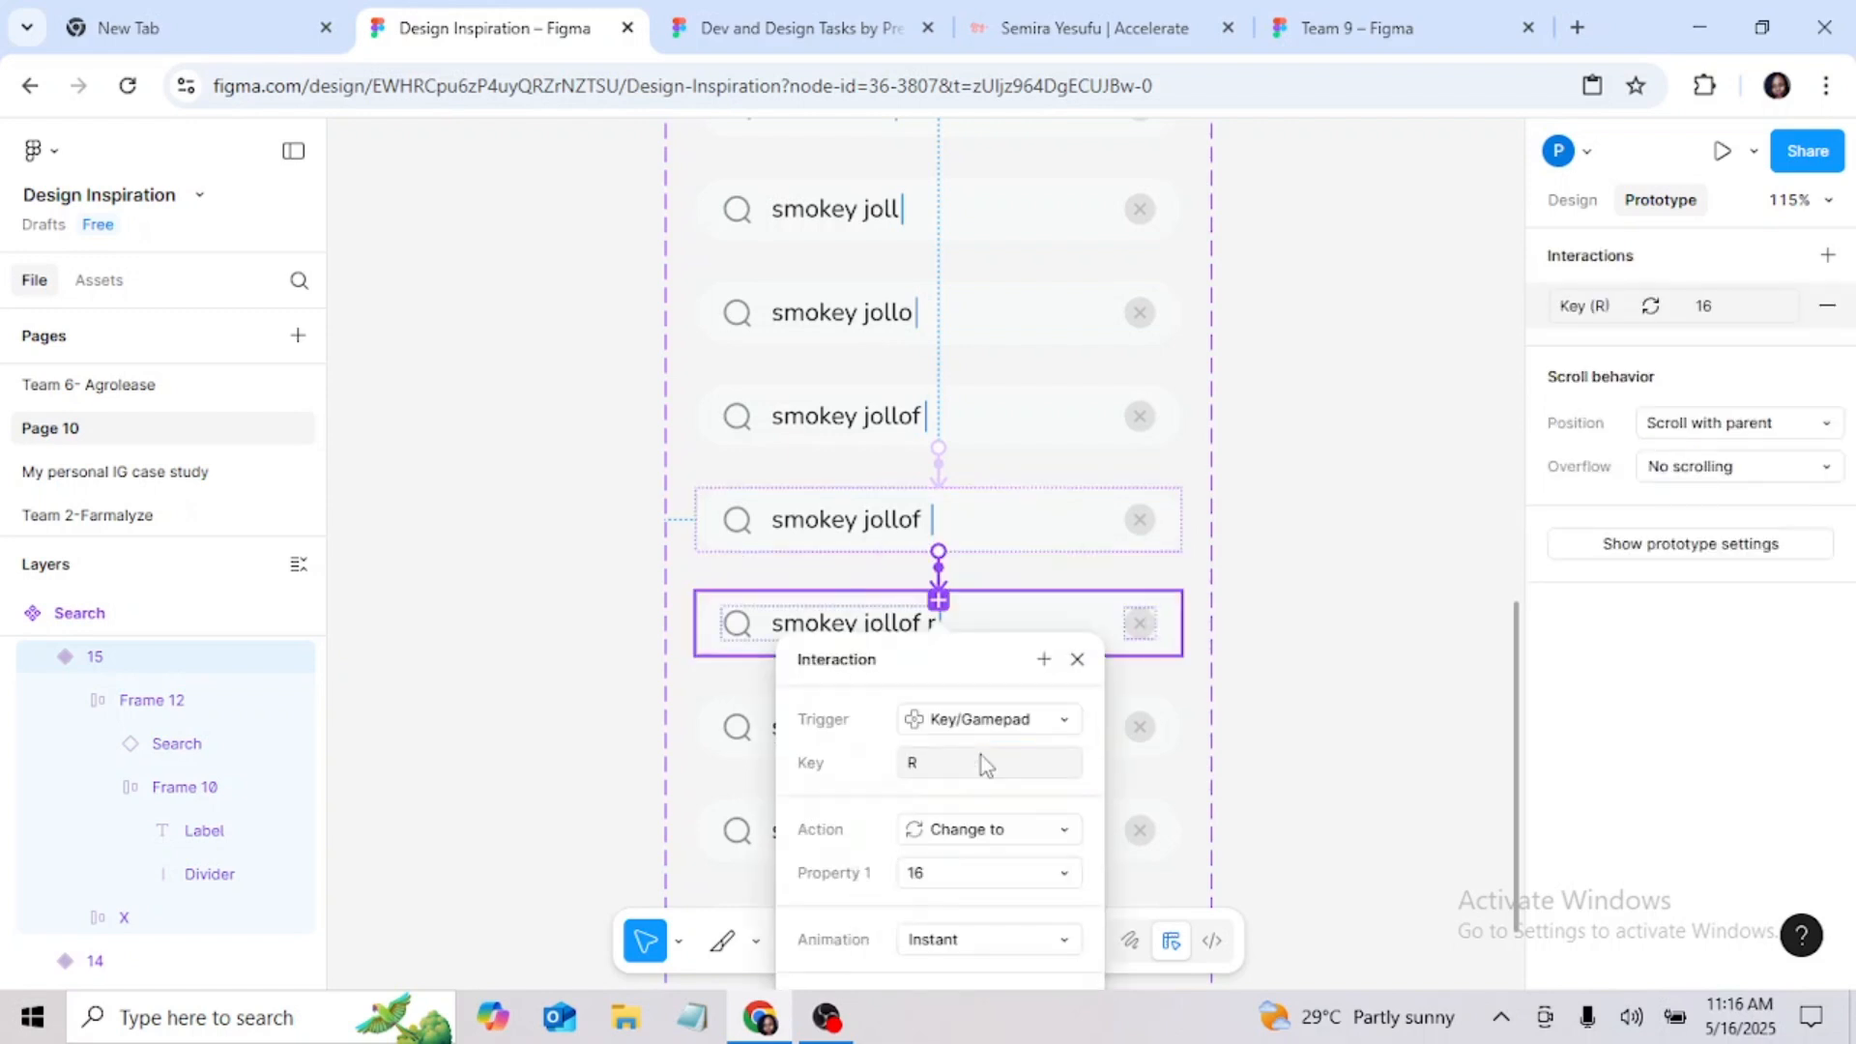
pyautogui.click(1077, 658)
# Step: Connect the "smokey jollof r" variant to the "smokey jollof ri" variant with a Key/Gamepad trigger on I that changes to 17
pyautogui.scroll(-2, 986, 704)
pyautogui.click(995, 510)
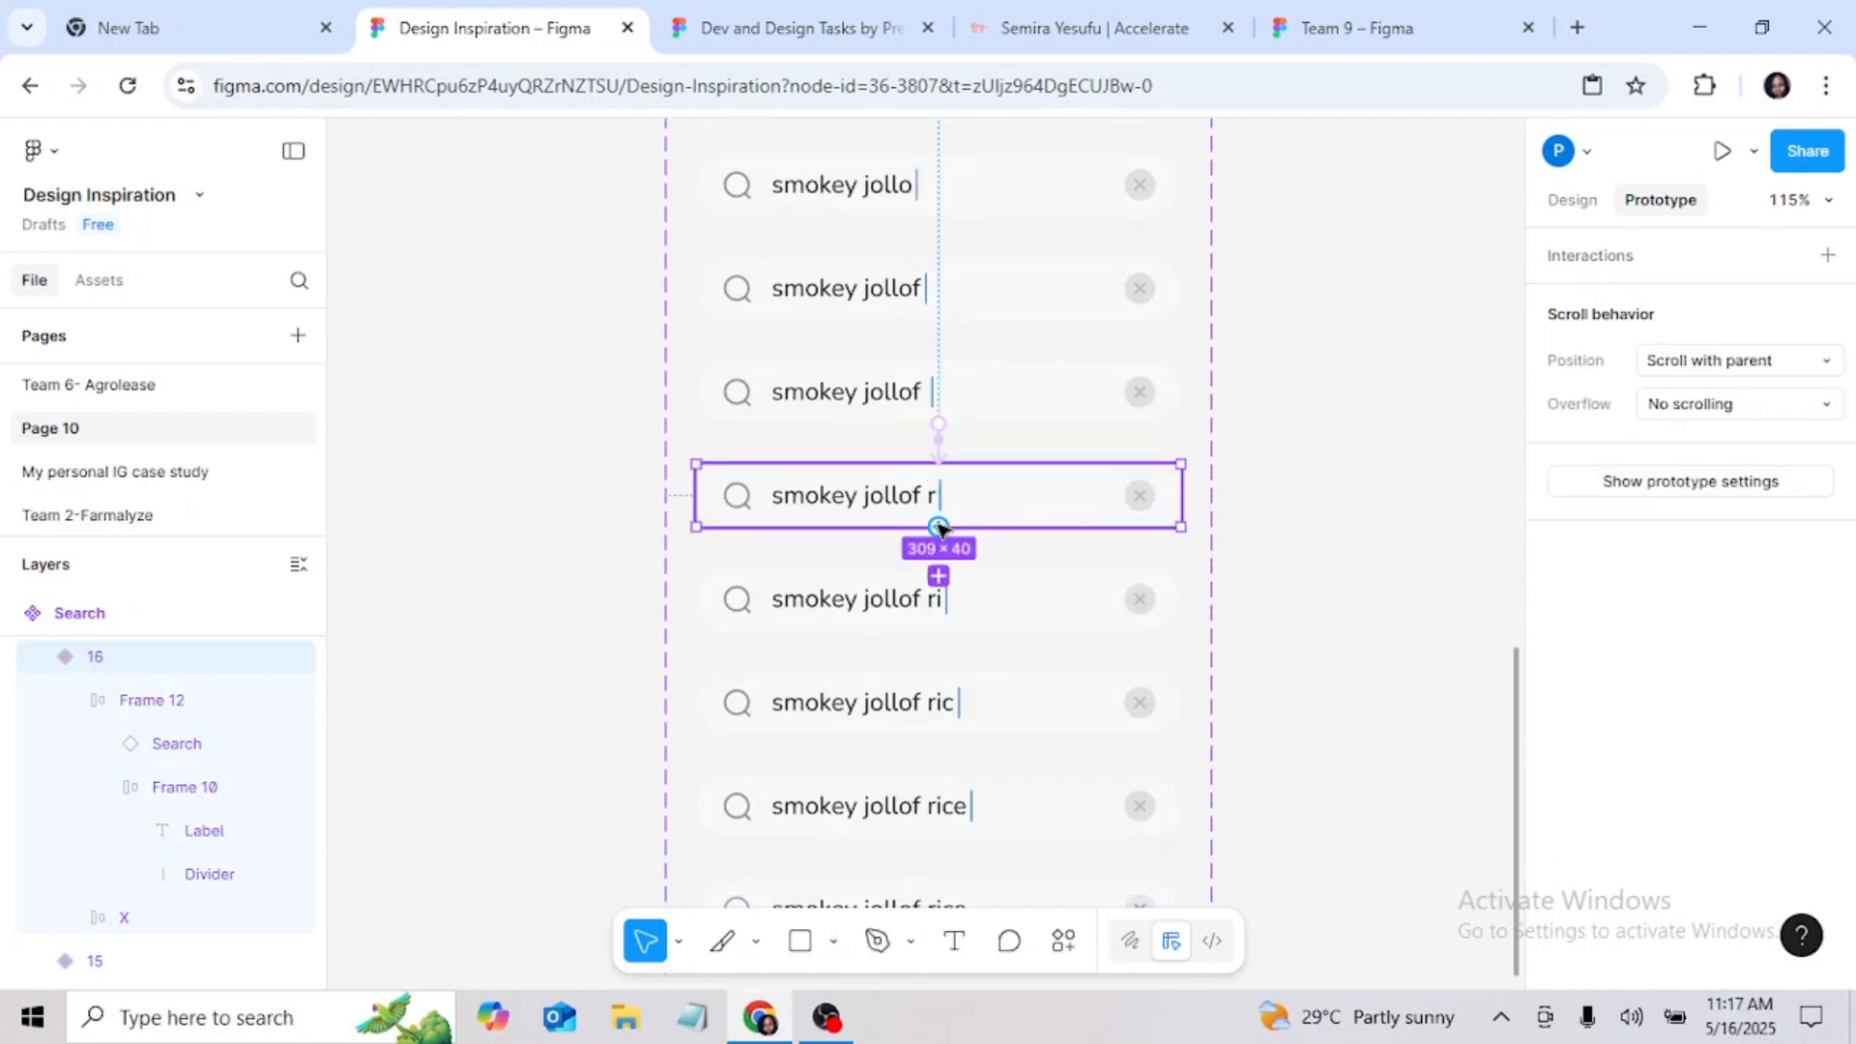
pyautogui.moveTo(938, 526); pyautogui.dragTo(945, 607)
pyautogui.click(973, 700)
pyautogui.click(980, 741)
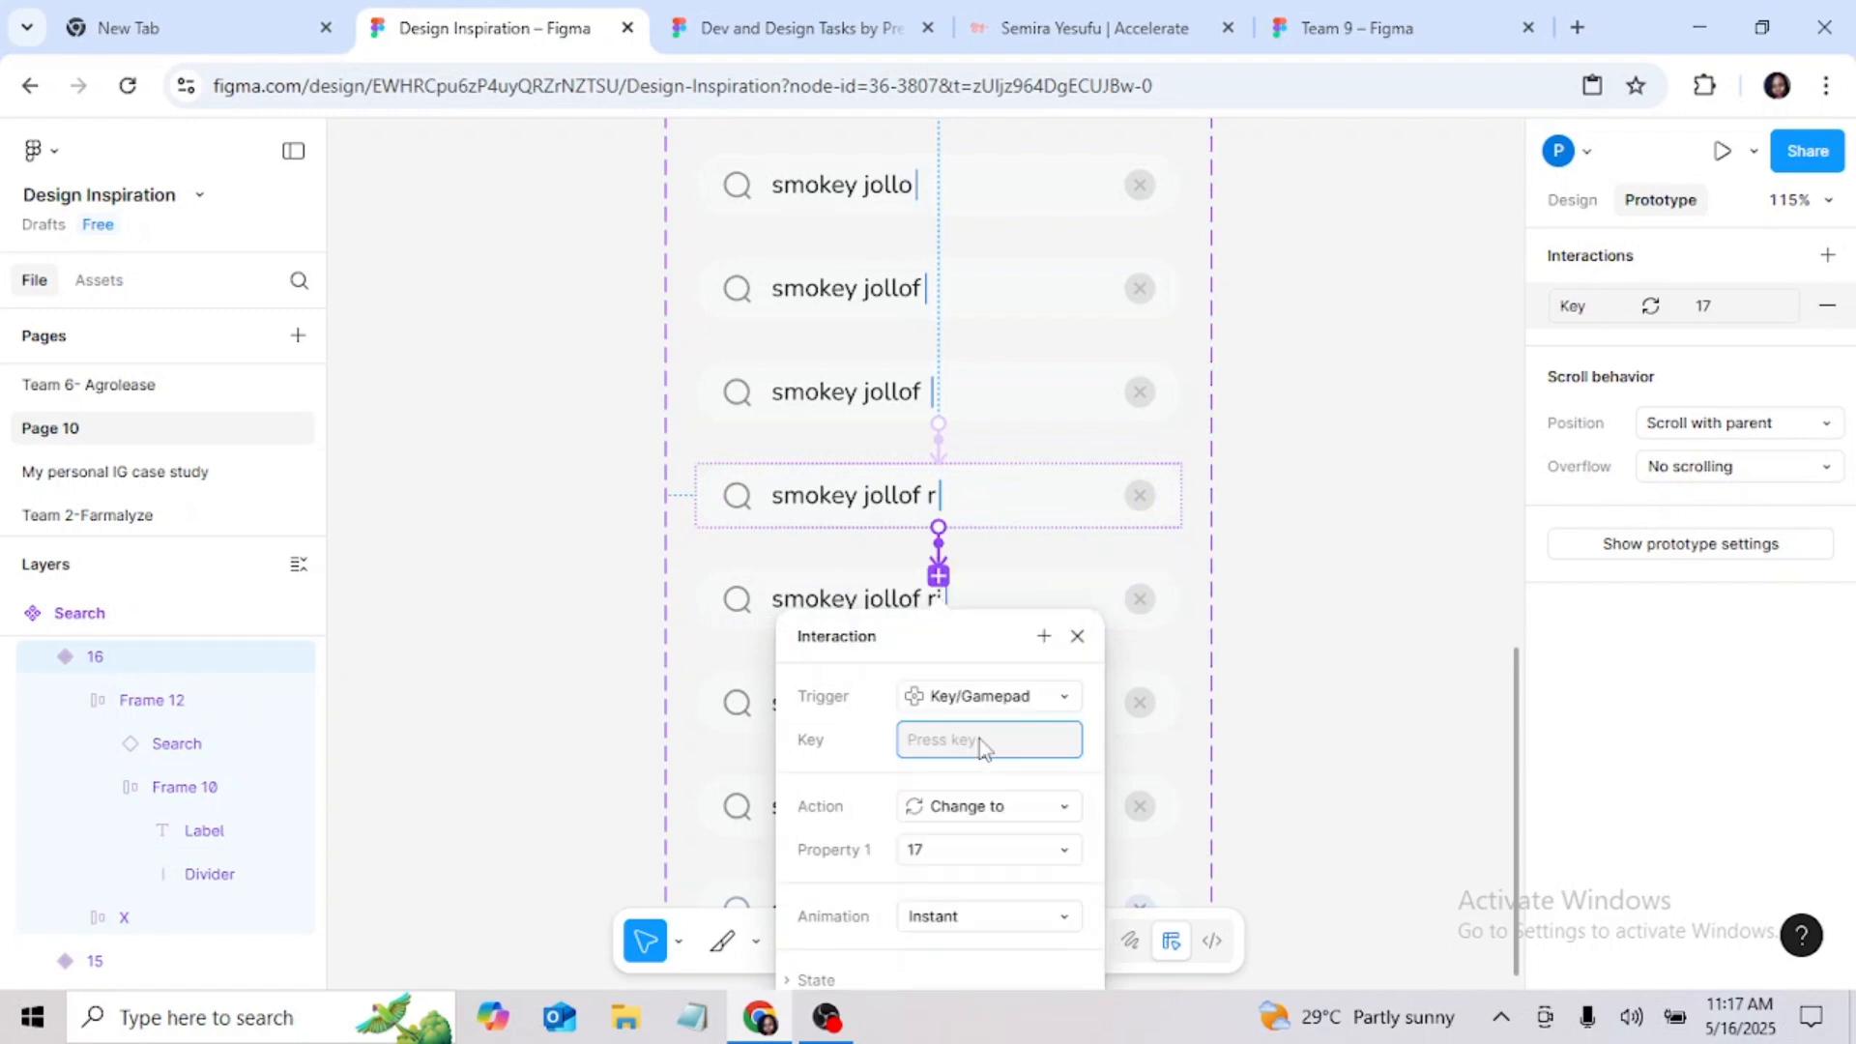
pyautogui.press('i')
pyautogui.click(1078, 636)
# Step: Connect the "smokey jollof ri" variant to the "smokey jollof ric" variant with a Key/Gamepad trigger on C that changes to 18
pyautogui.scroll(-2, 1067, 625)
pyautogui.scroll(-1, 1066, 626)
pyautogui.click(973, 489)
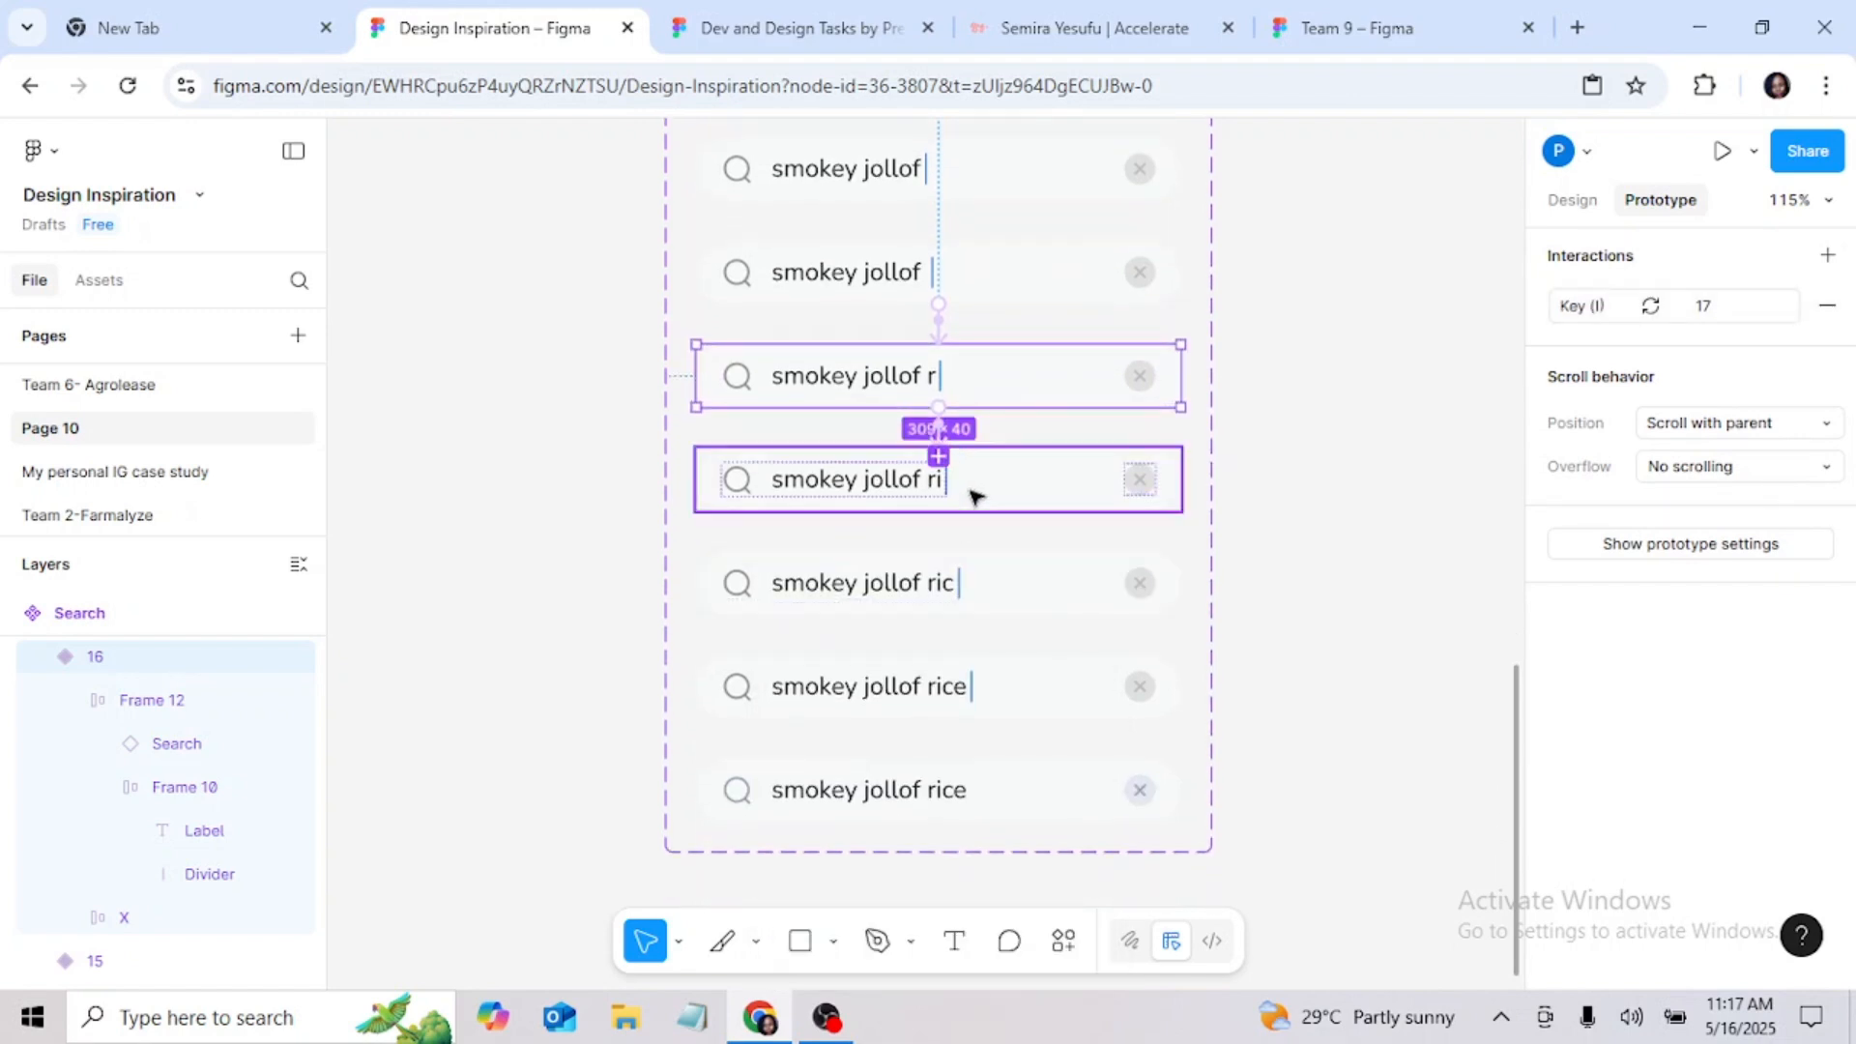
pyautogui.moveTo(939, 510); pyautogui.dragTo(944, 605)
pyautogui.click(984, 679)
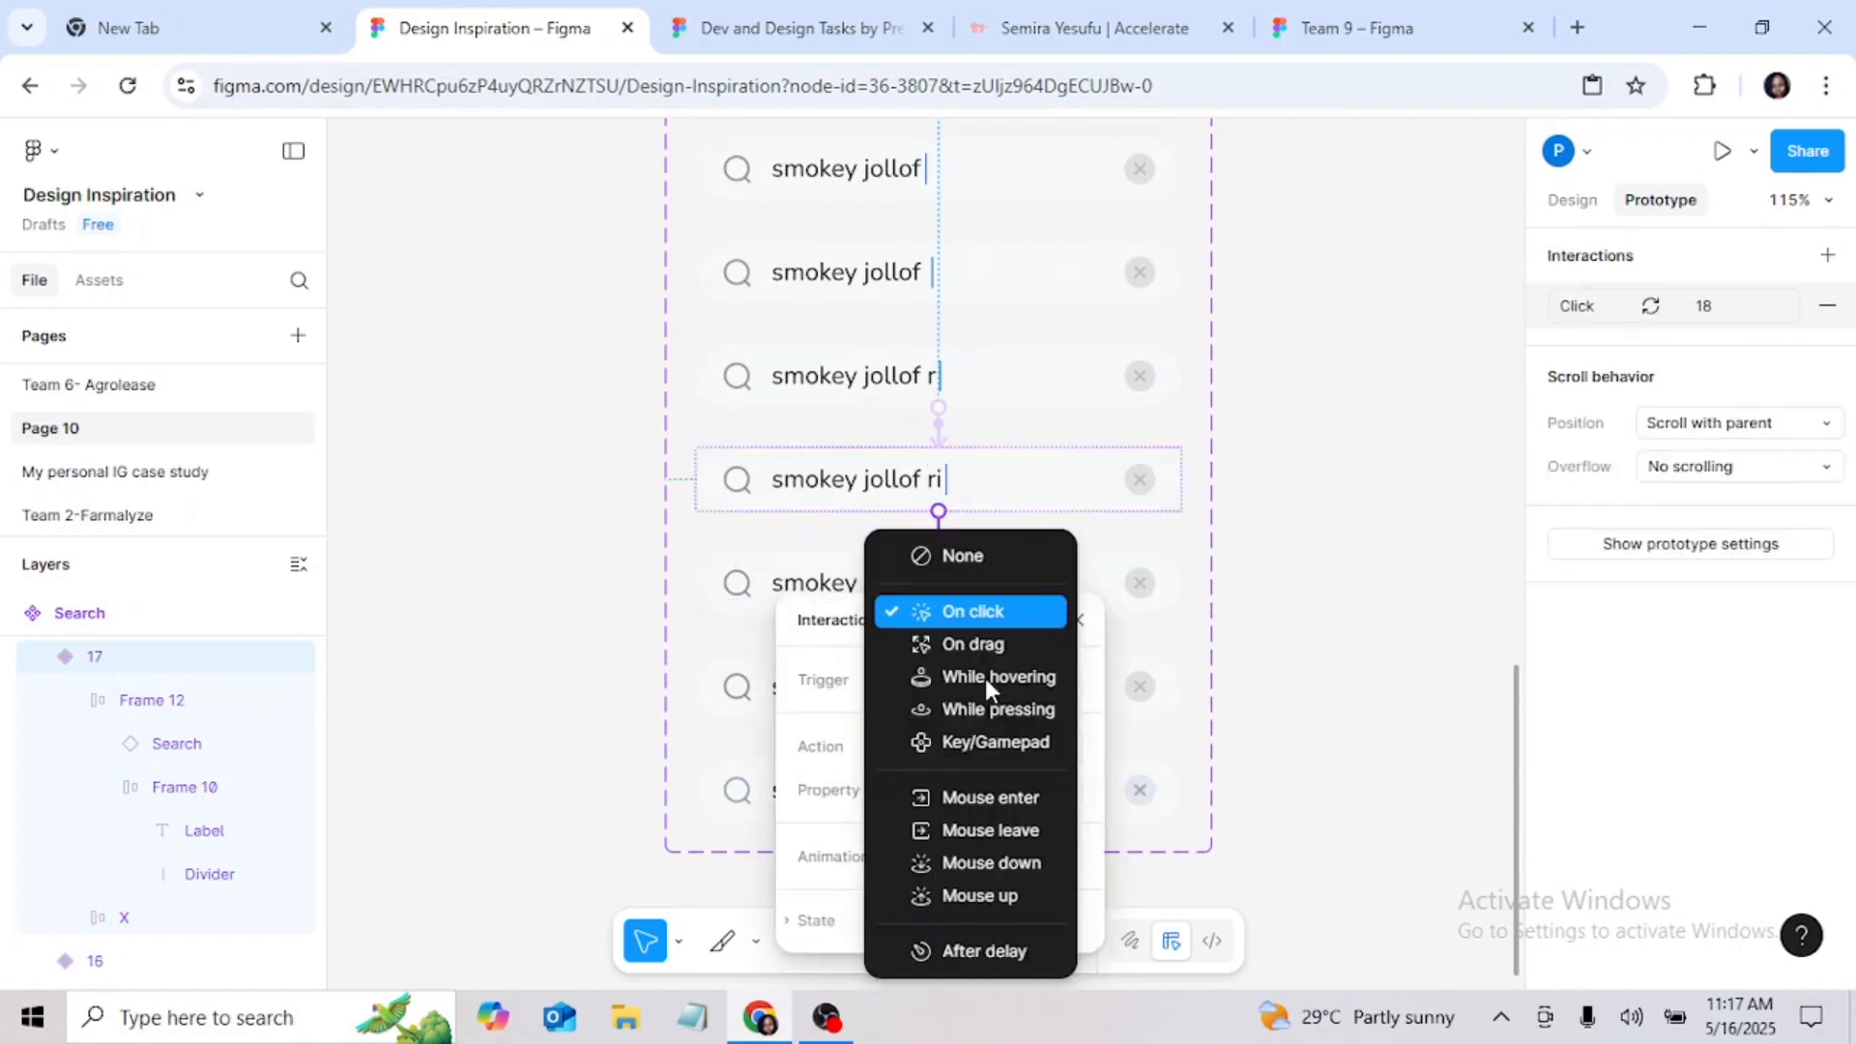
pyautogui.click(980, 742)
pyautogui.press('c')
pyautogui.click(1080, 622)
# Step: Connect the "smokey jollof ric" variant to the "smokey jollof rice" variant with the text cursor, using a Key/Gamepad trigger on E that changes to 19
pyautogui.scroll(-1, 1064, 593)
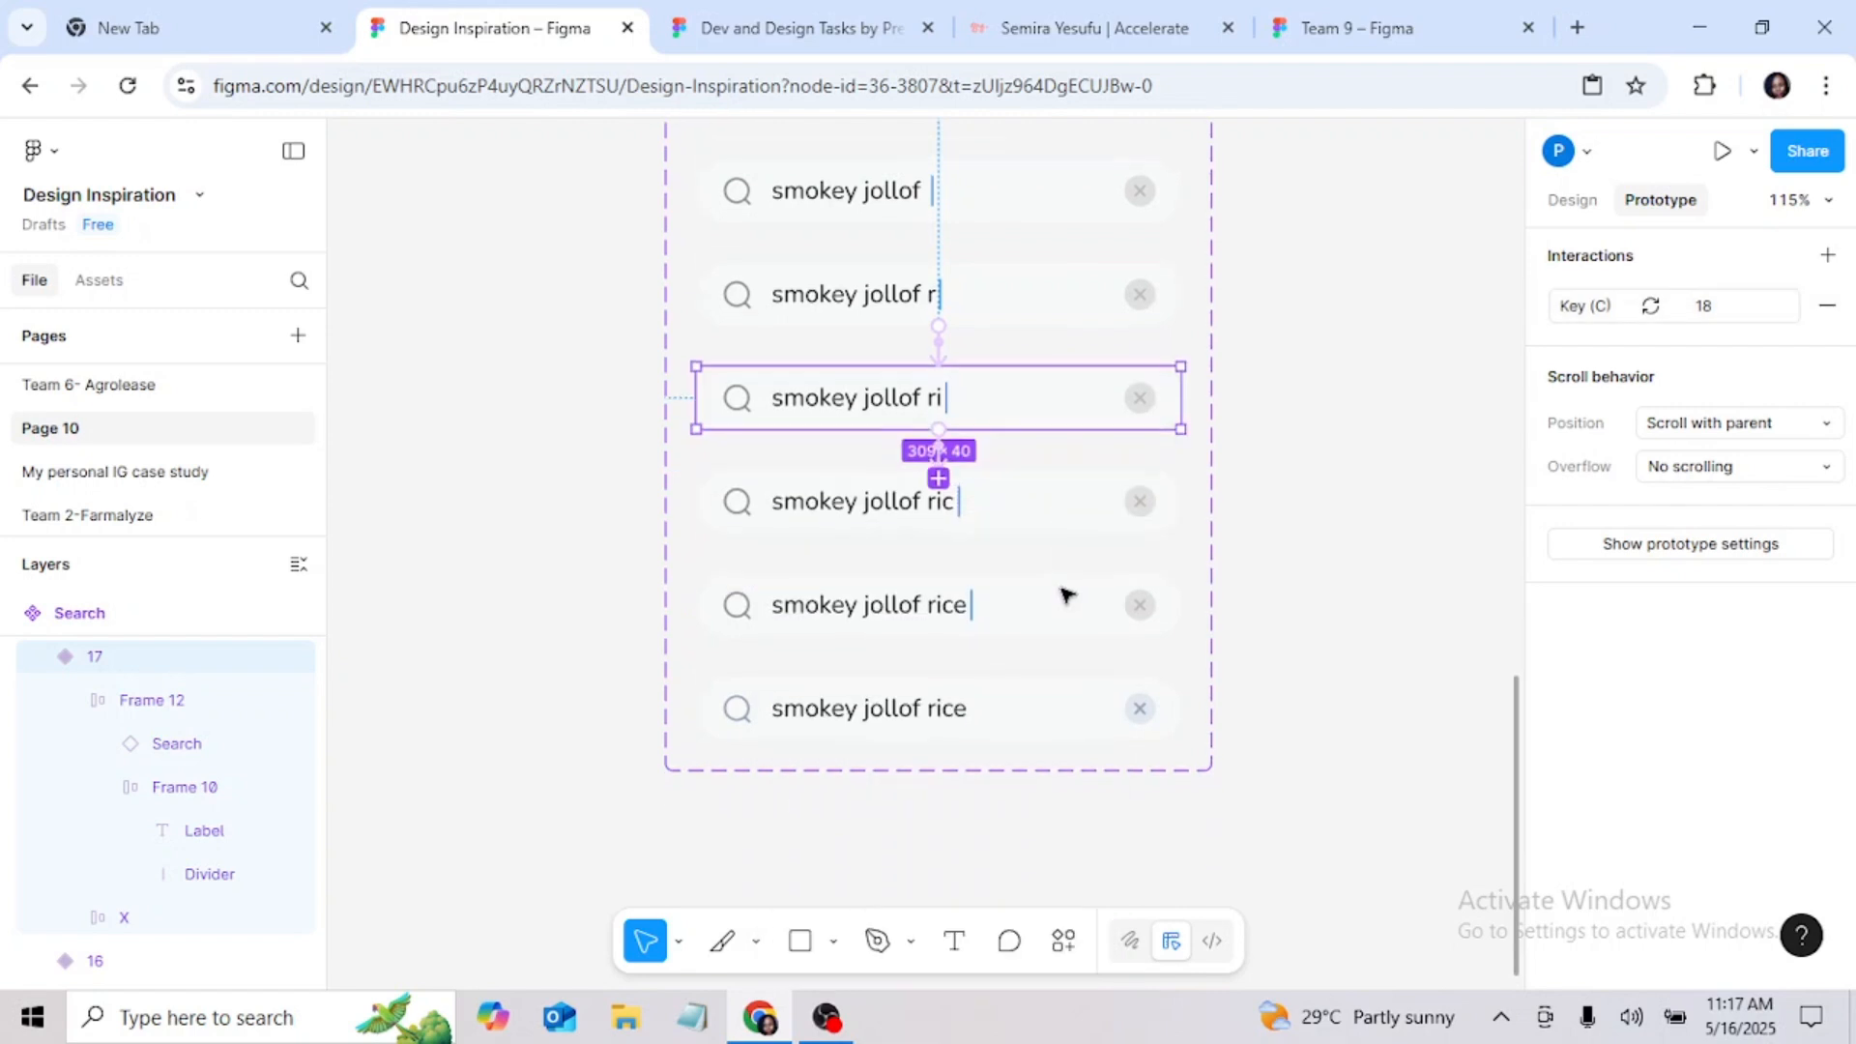
pyautogui.click(962, 502)
pyautogui.moveTo(939, 533); pyautogui.dragTo(954, 630)
pyautogui.click(970, 705)
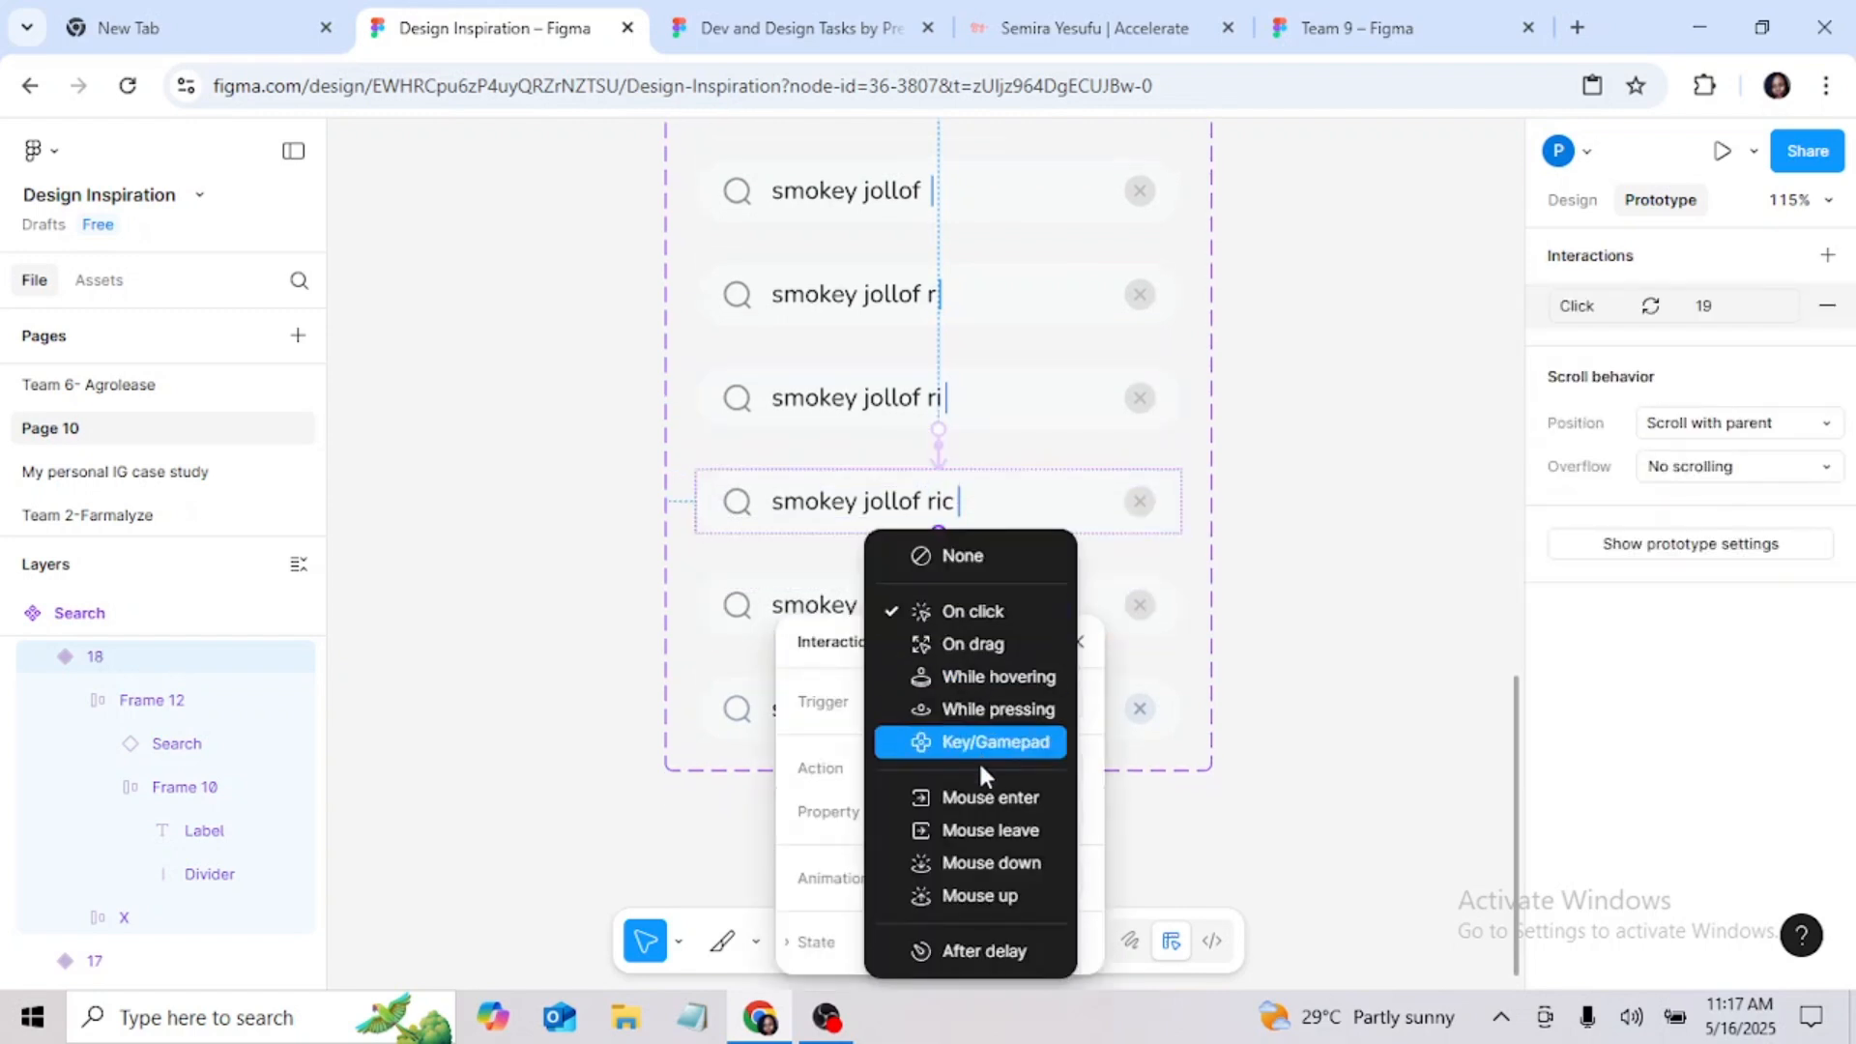
pyautogui.click(988, 744)
pyautogui.press('e')
pyautogui.click(1077, 642)
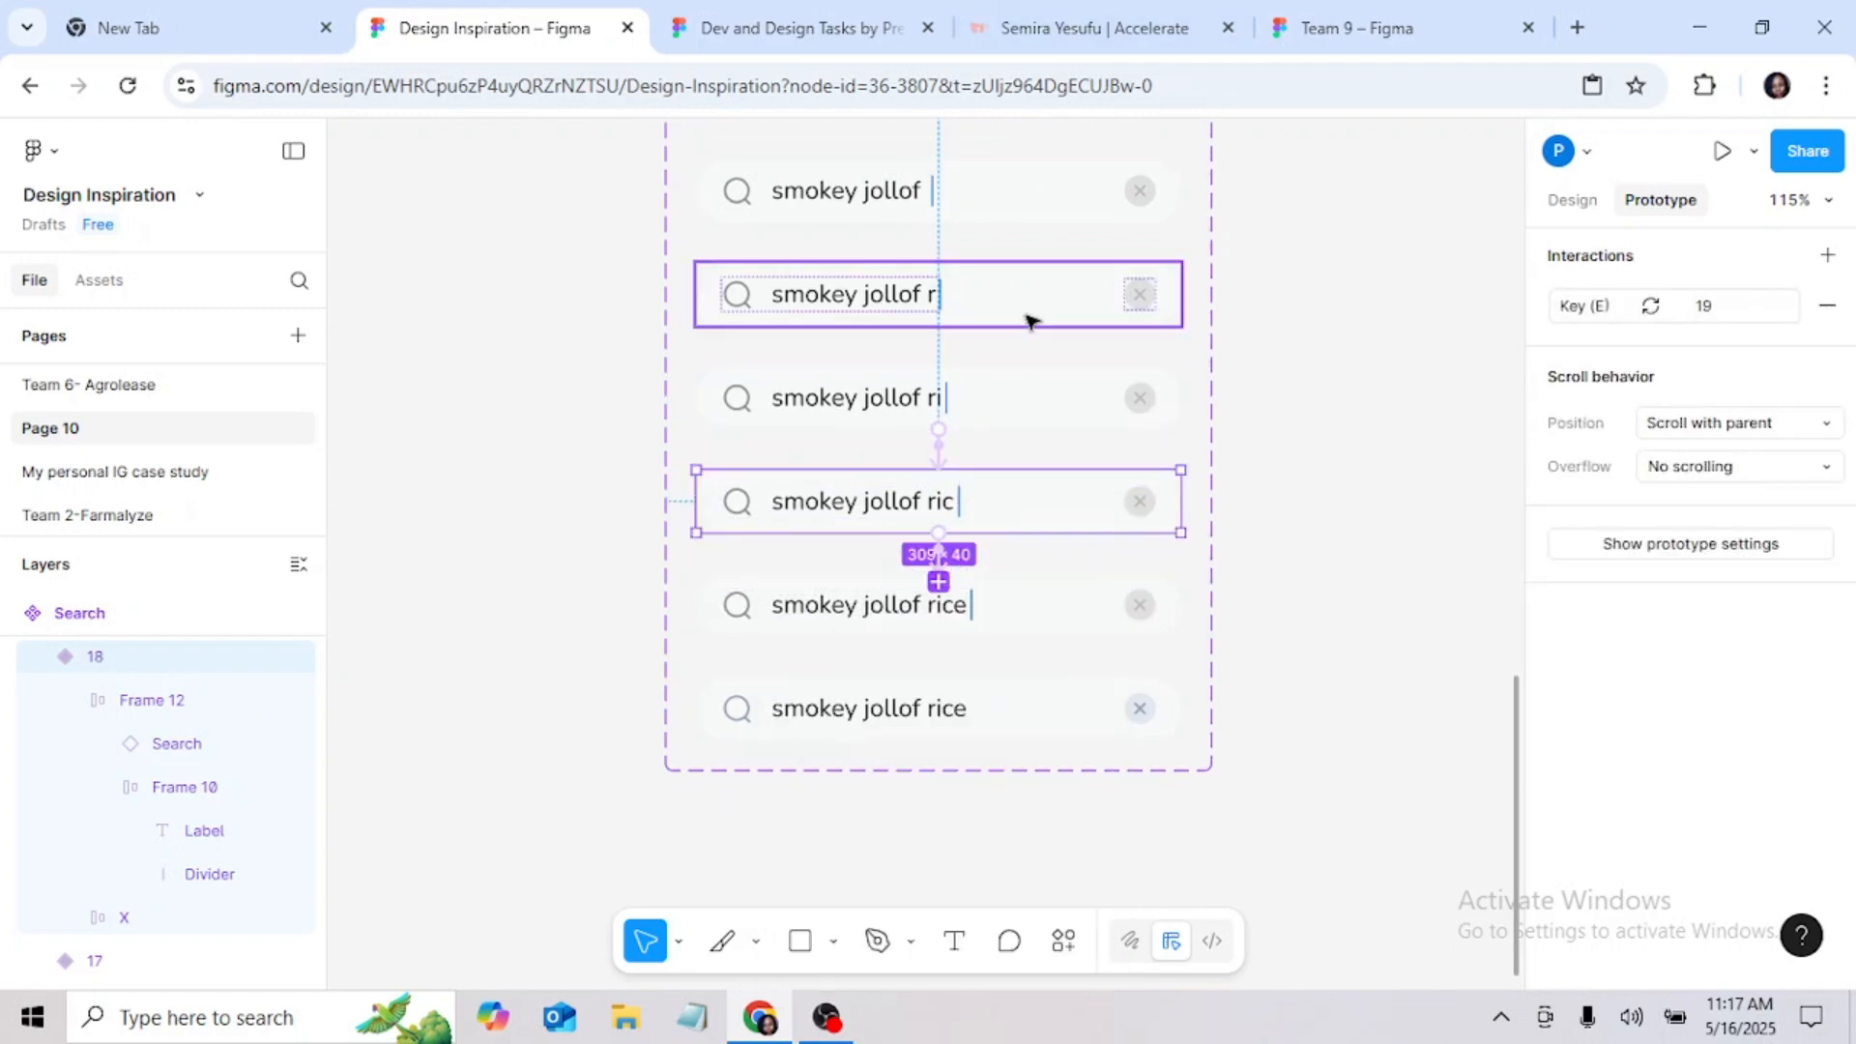
# Step: Connect variant 19, "smokey jollof rice", to the final variant without a text cursor using a Key/Gamepad trigger on Enter that changes to 20
pyautogui.scroll(-1, 1015, 406)
pyautogui.click(1007, 455)
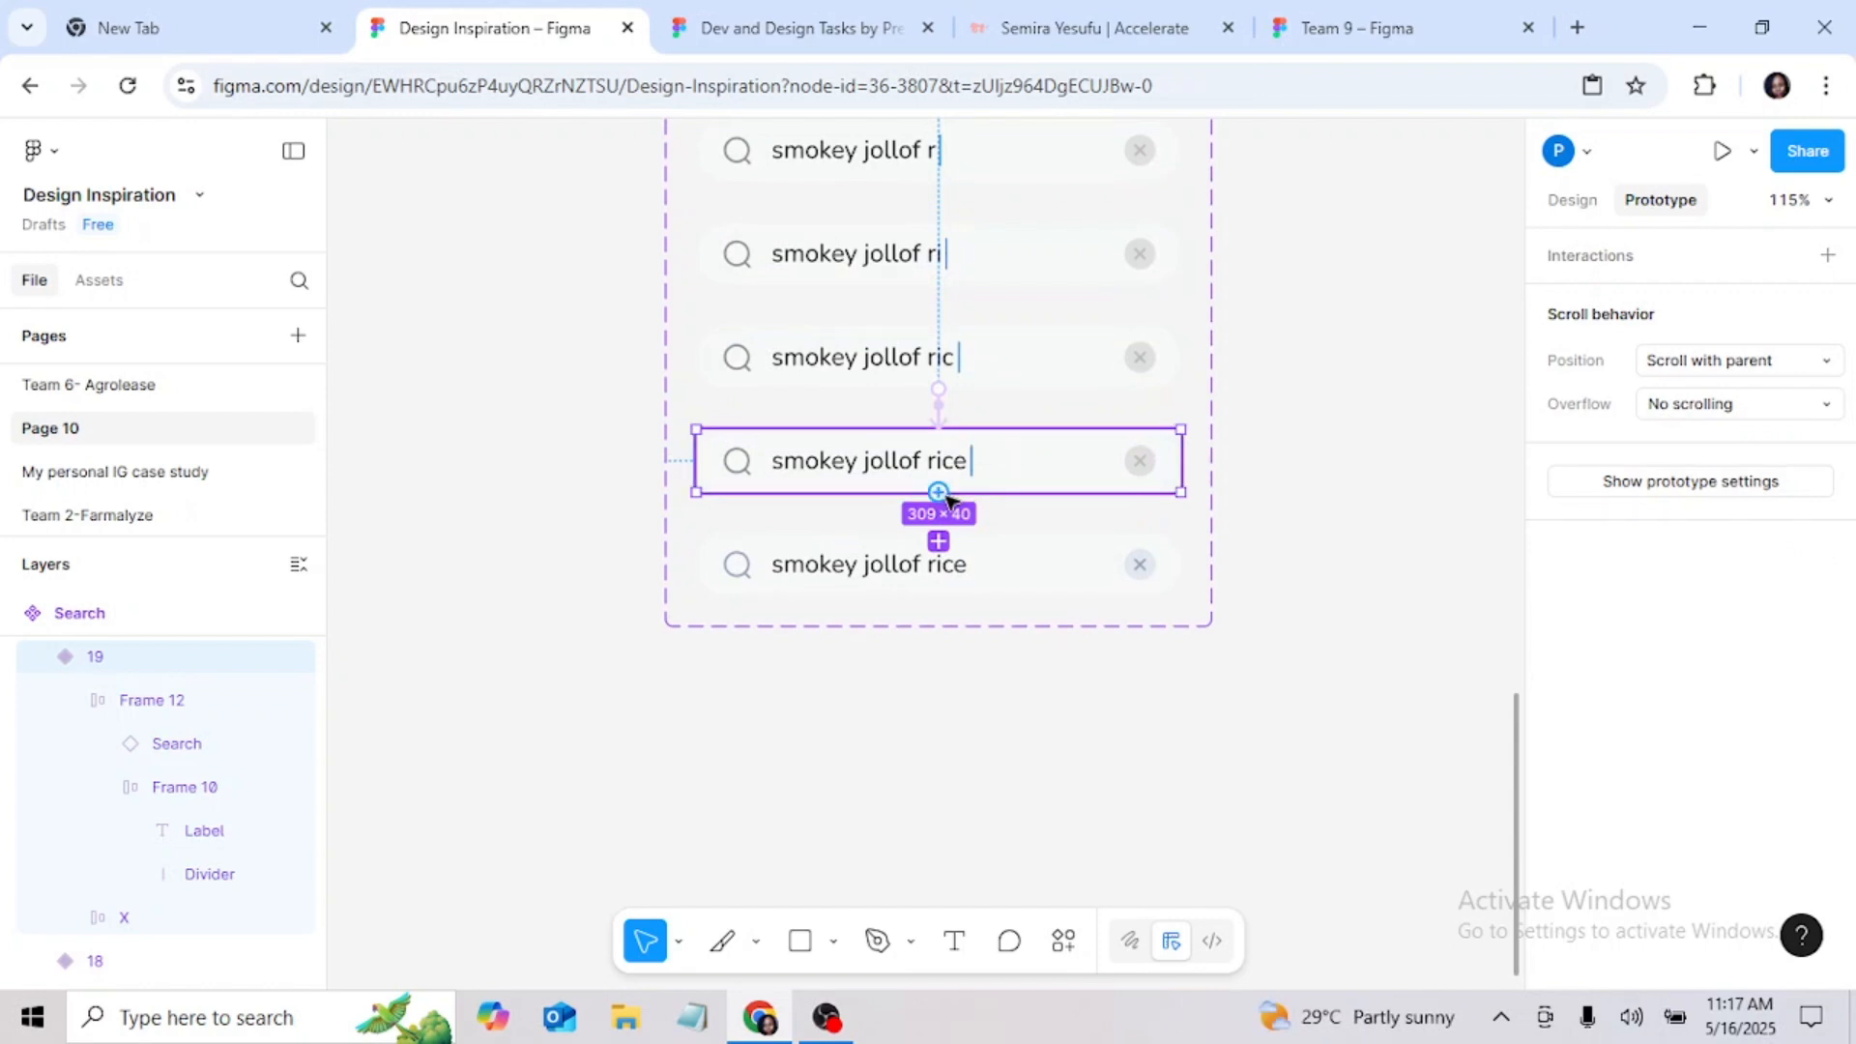
pyautogui.moveTo(938, 493); pyautogui.dragTo(942, 561)
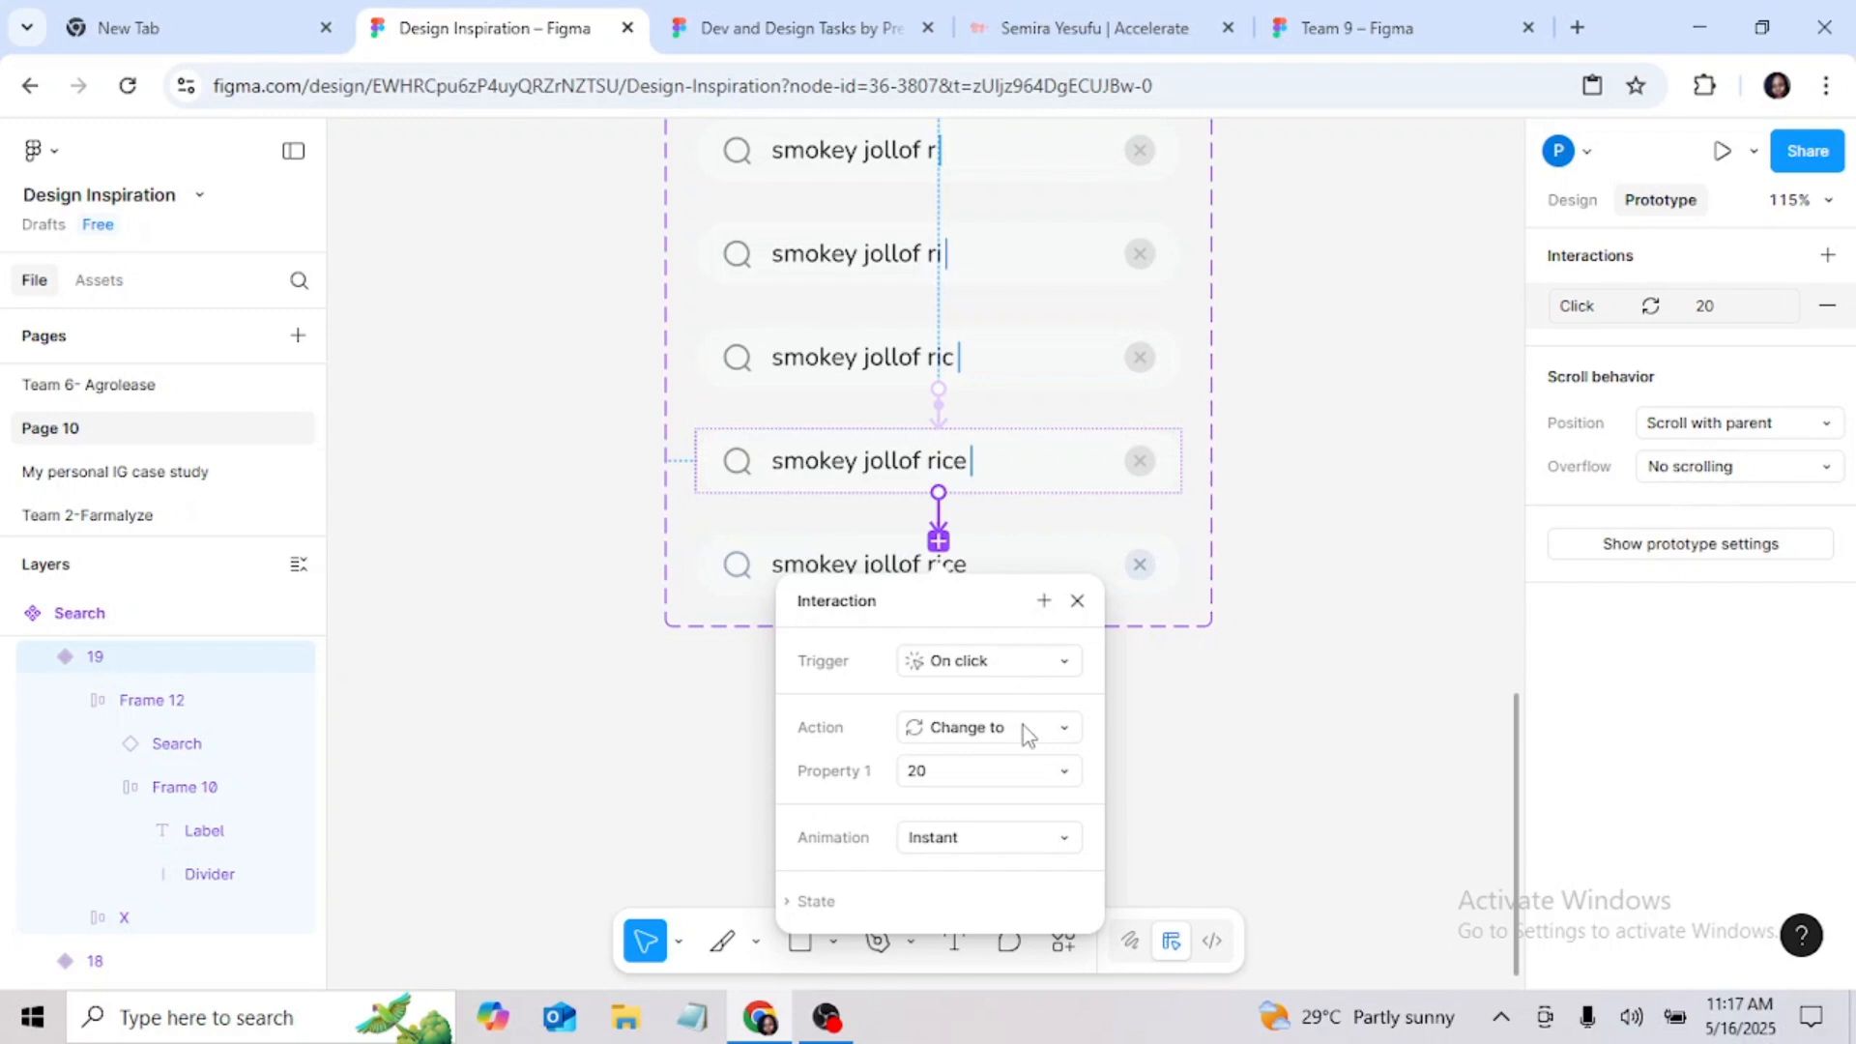
pyautogui.click(986, 667)
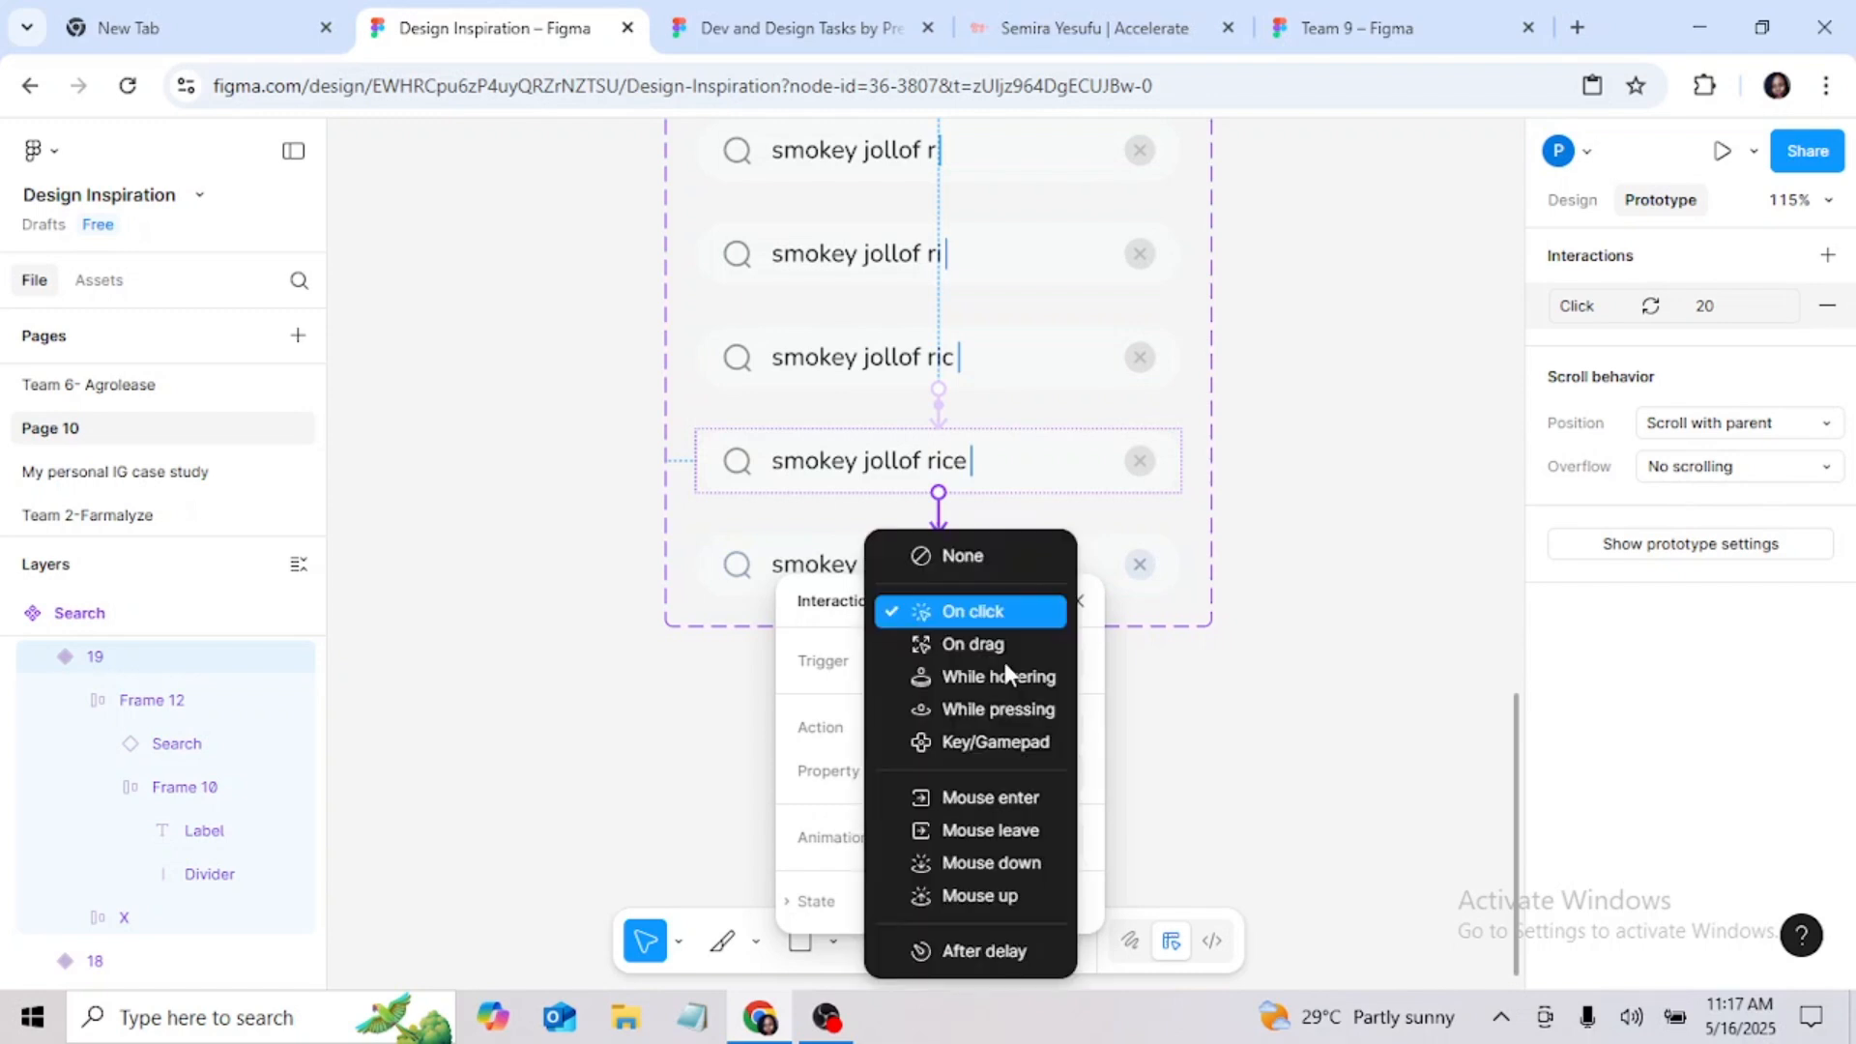
pyautogui.click(1002, 746)
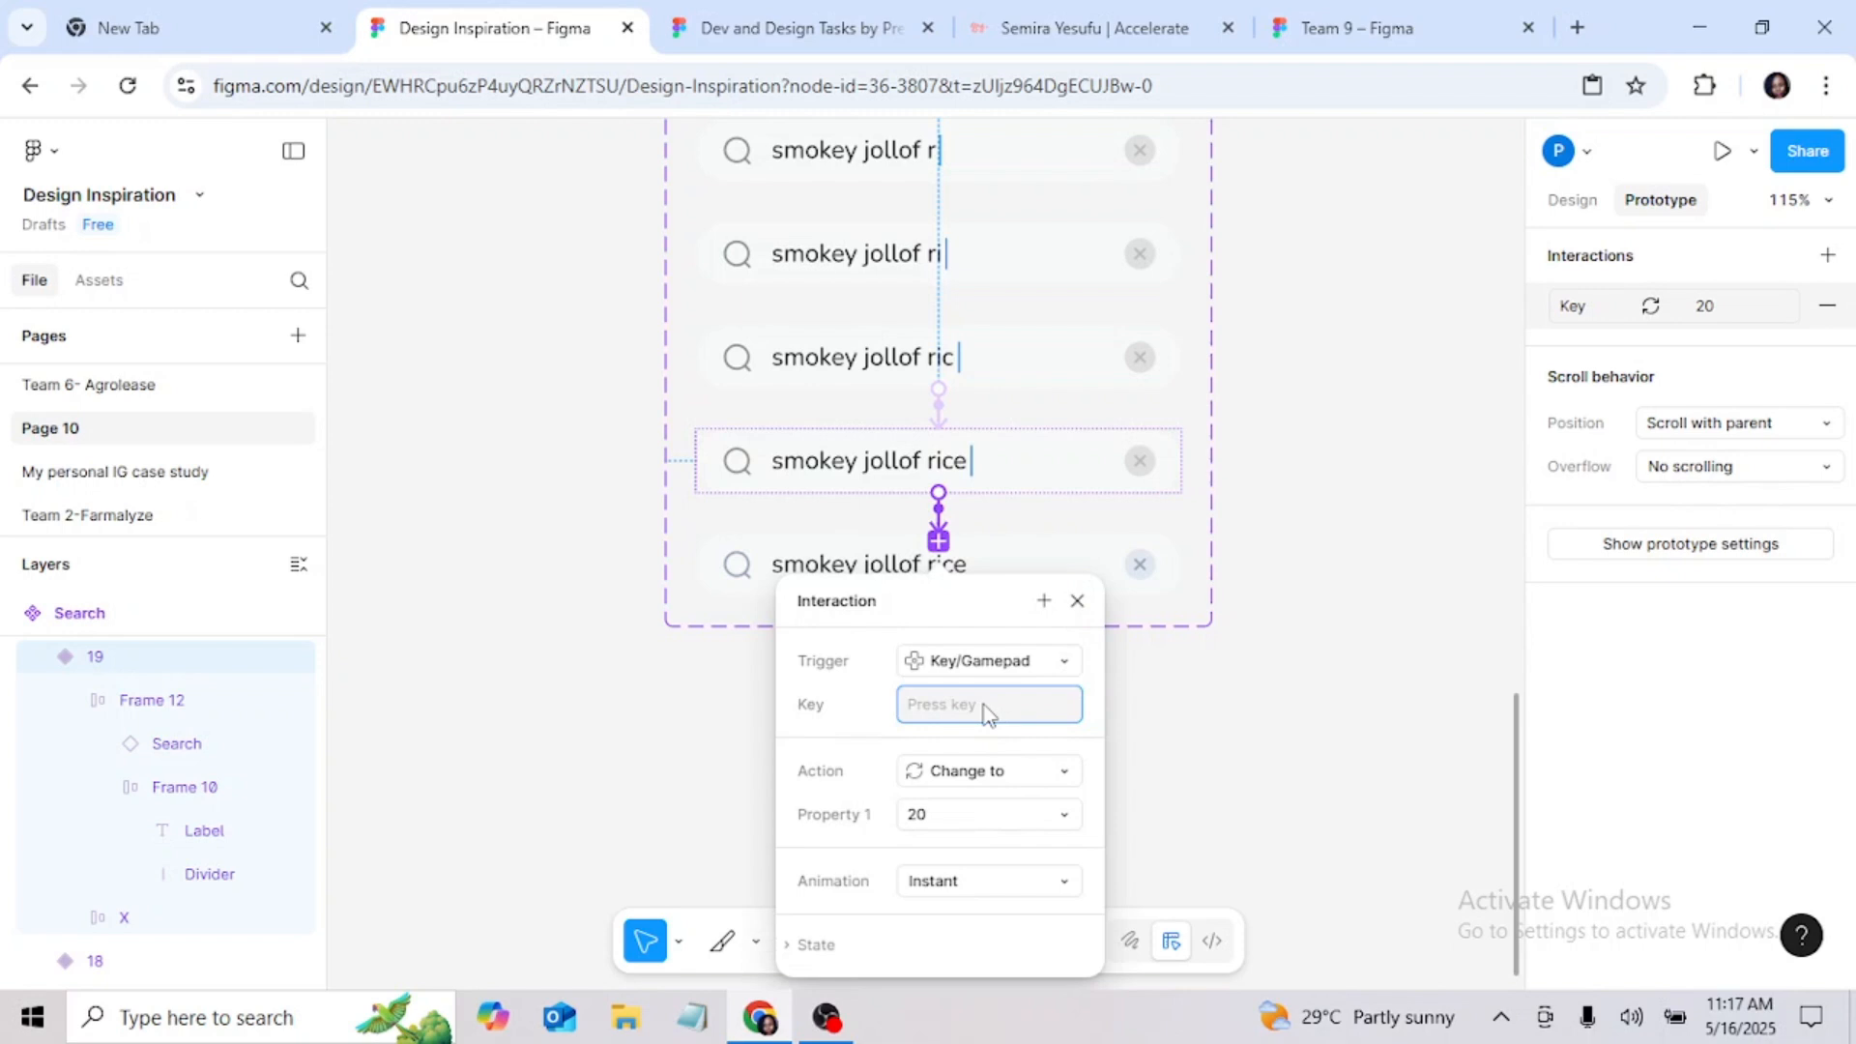
pyautogui.press('Return')
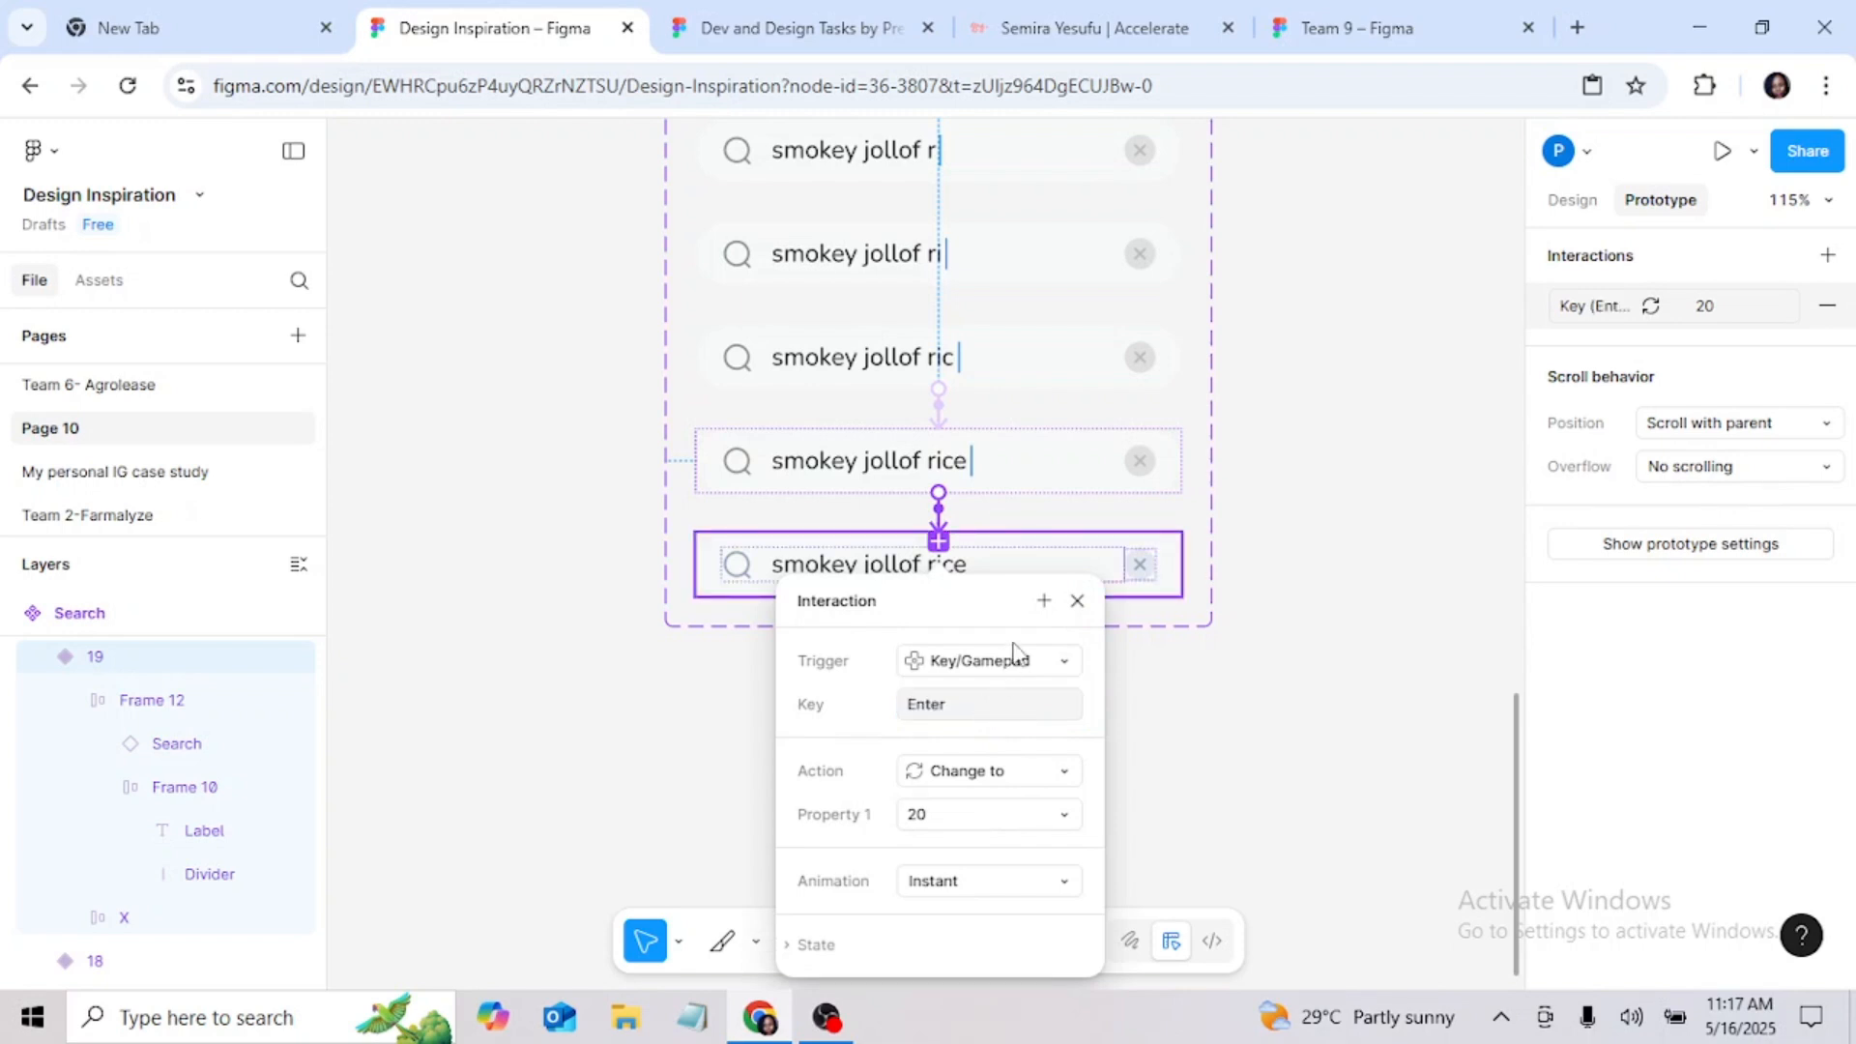
pyautogui.click(1076, 602)
# Step: Check the interaction settings of variants 15 and 14, the two "smokey jollof" variants with and without the trailing space
pyautogui.scroll(2, 1177, 455)
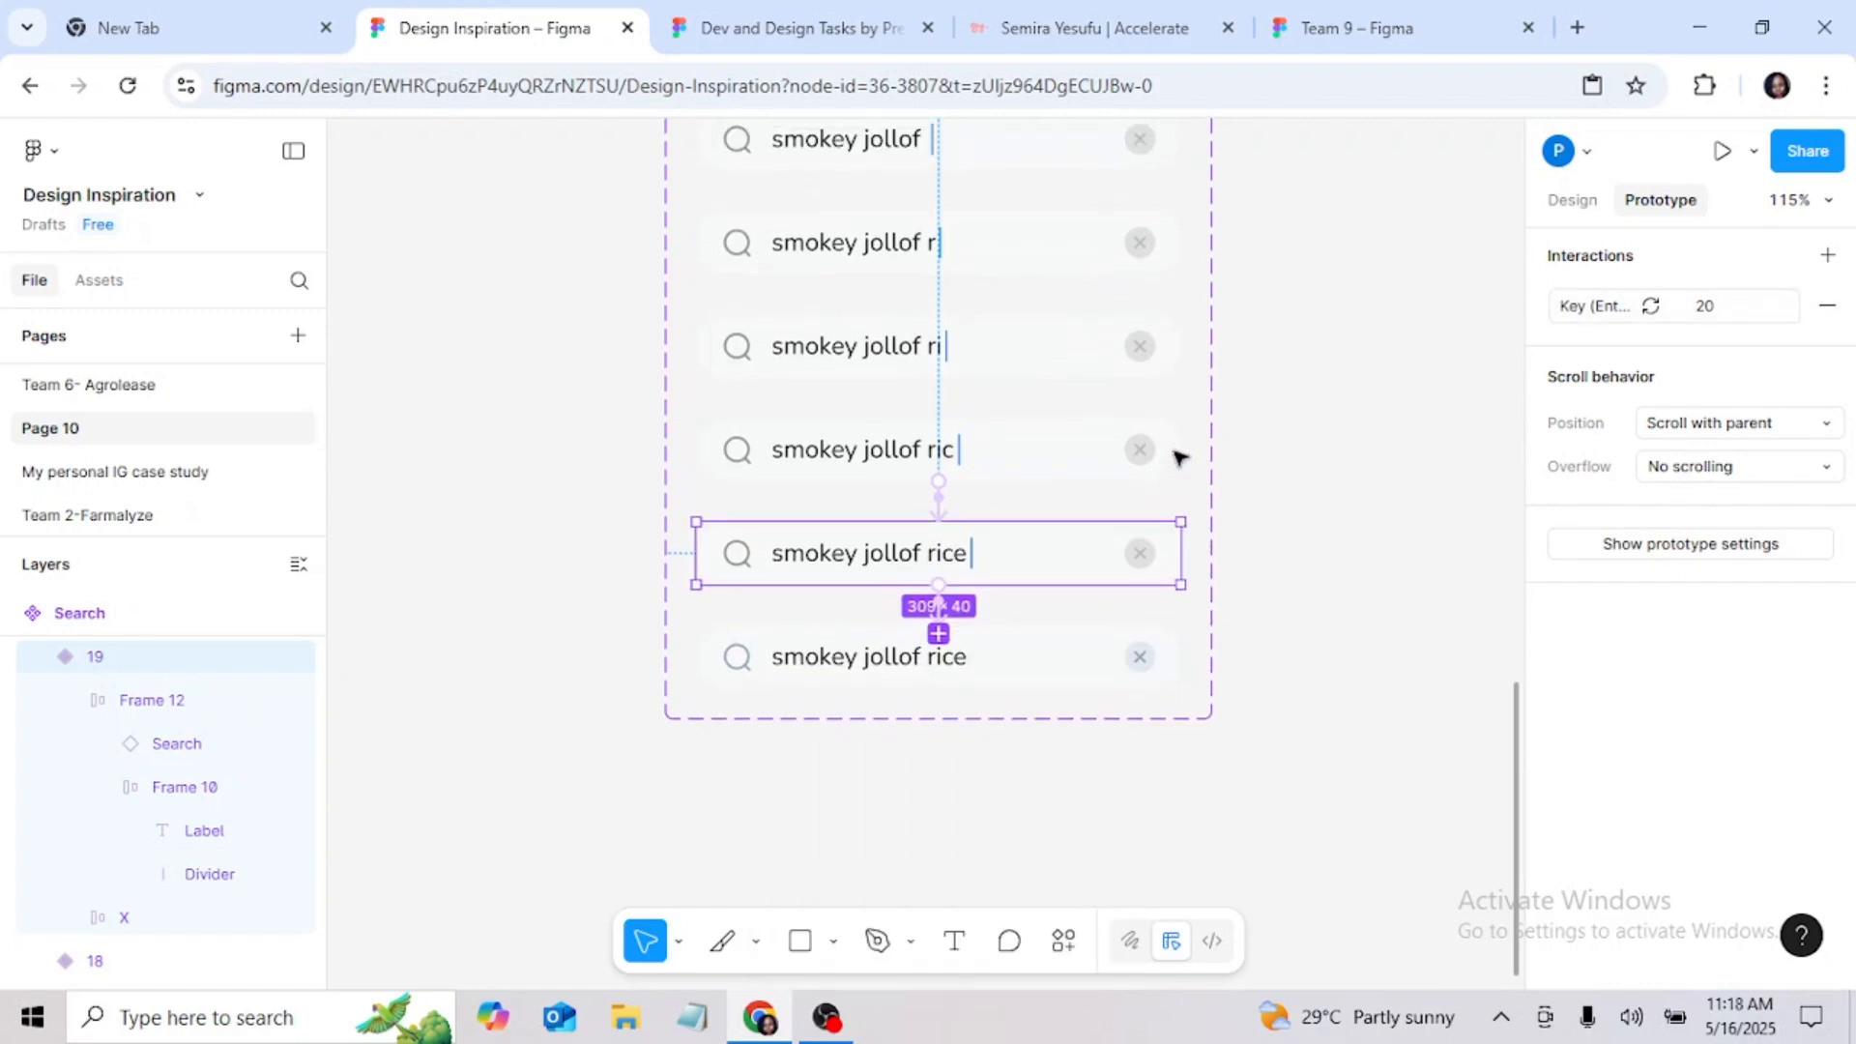
pyautogui.scroll(1, 1176, 455)
pyautogui.scroll(1, 1179, 458)
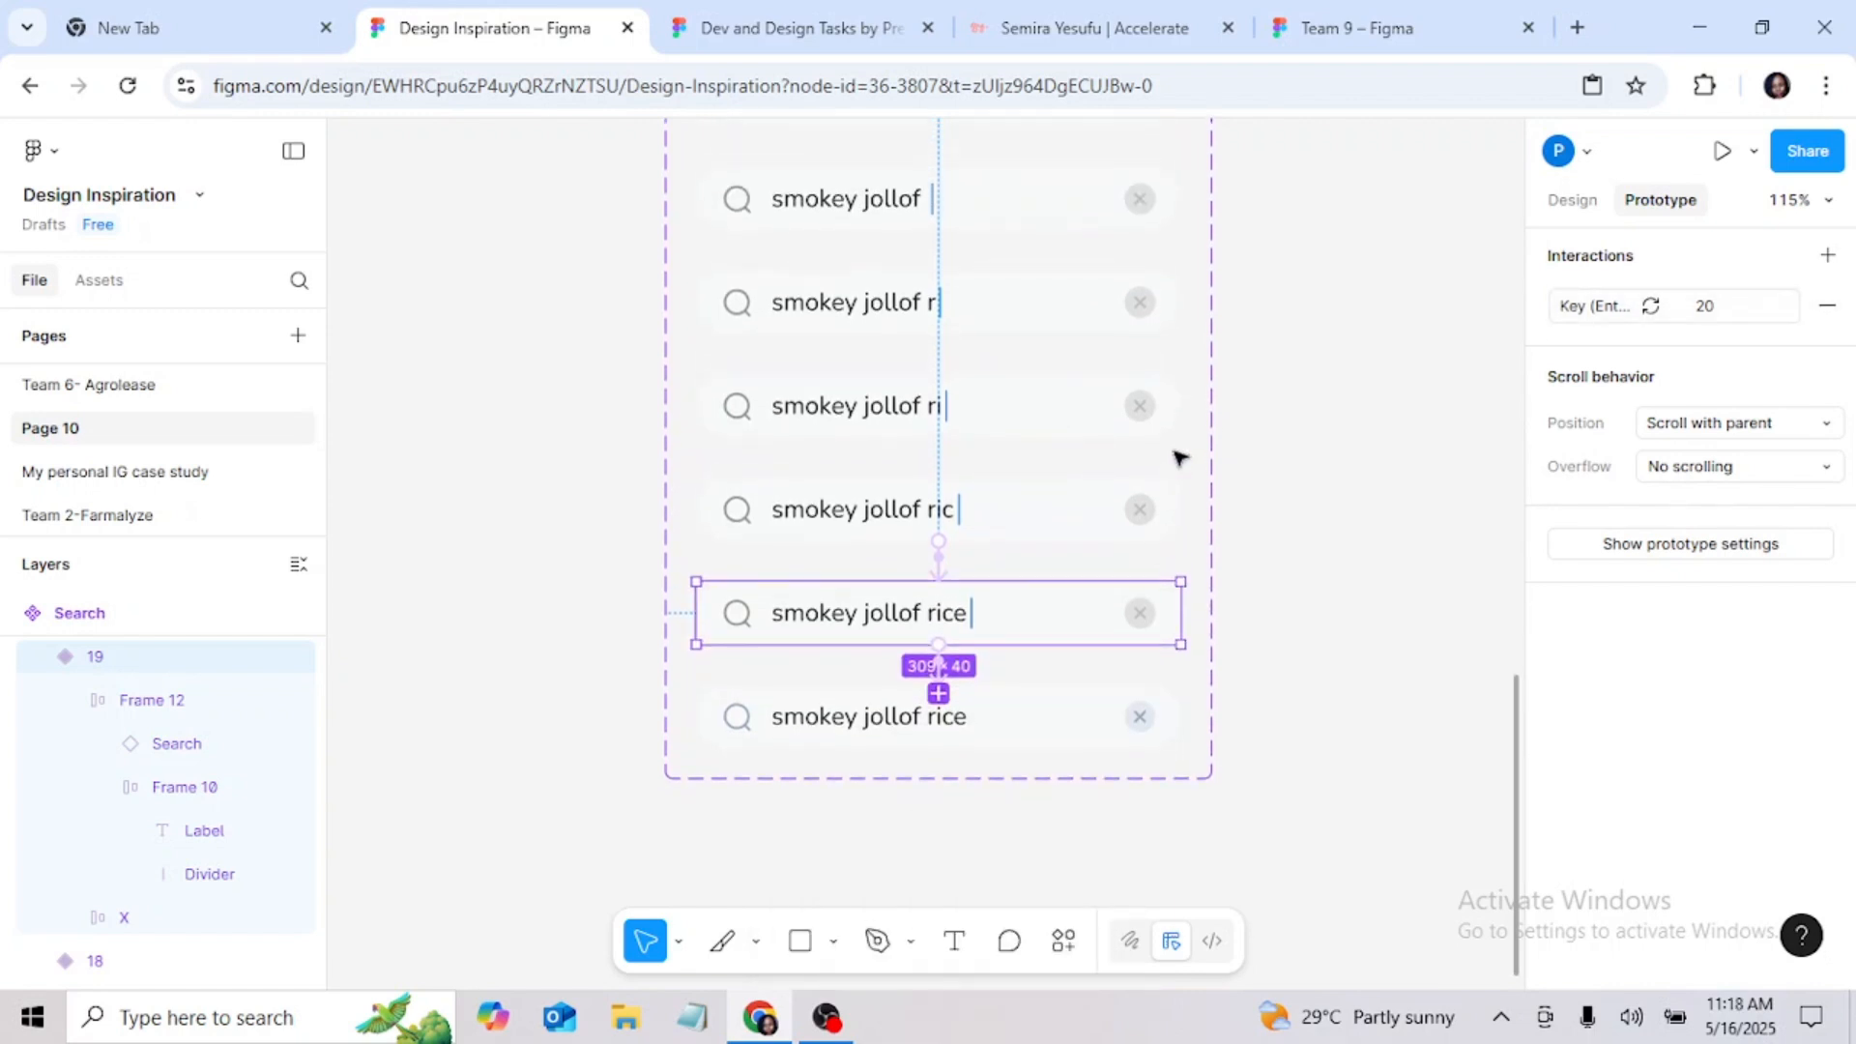
pyautogui.scroll(2, 1177, 457)
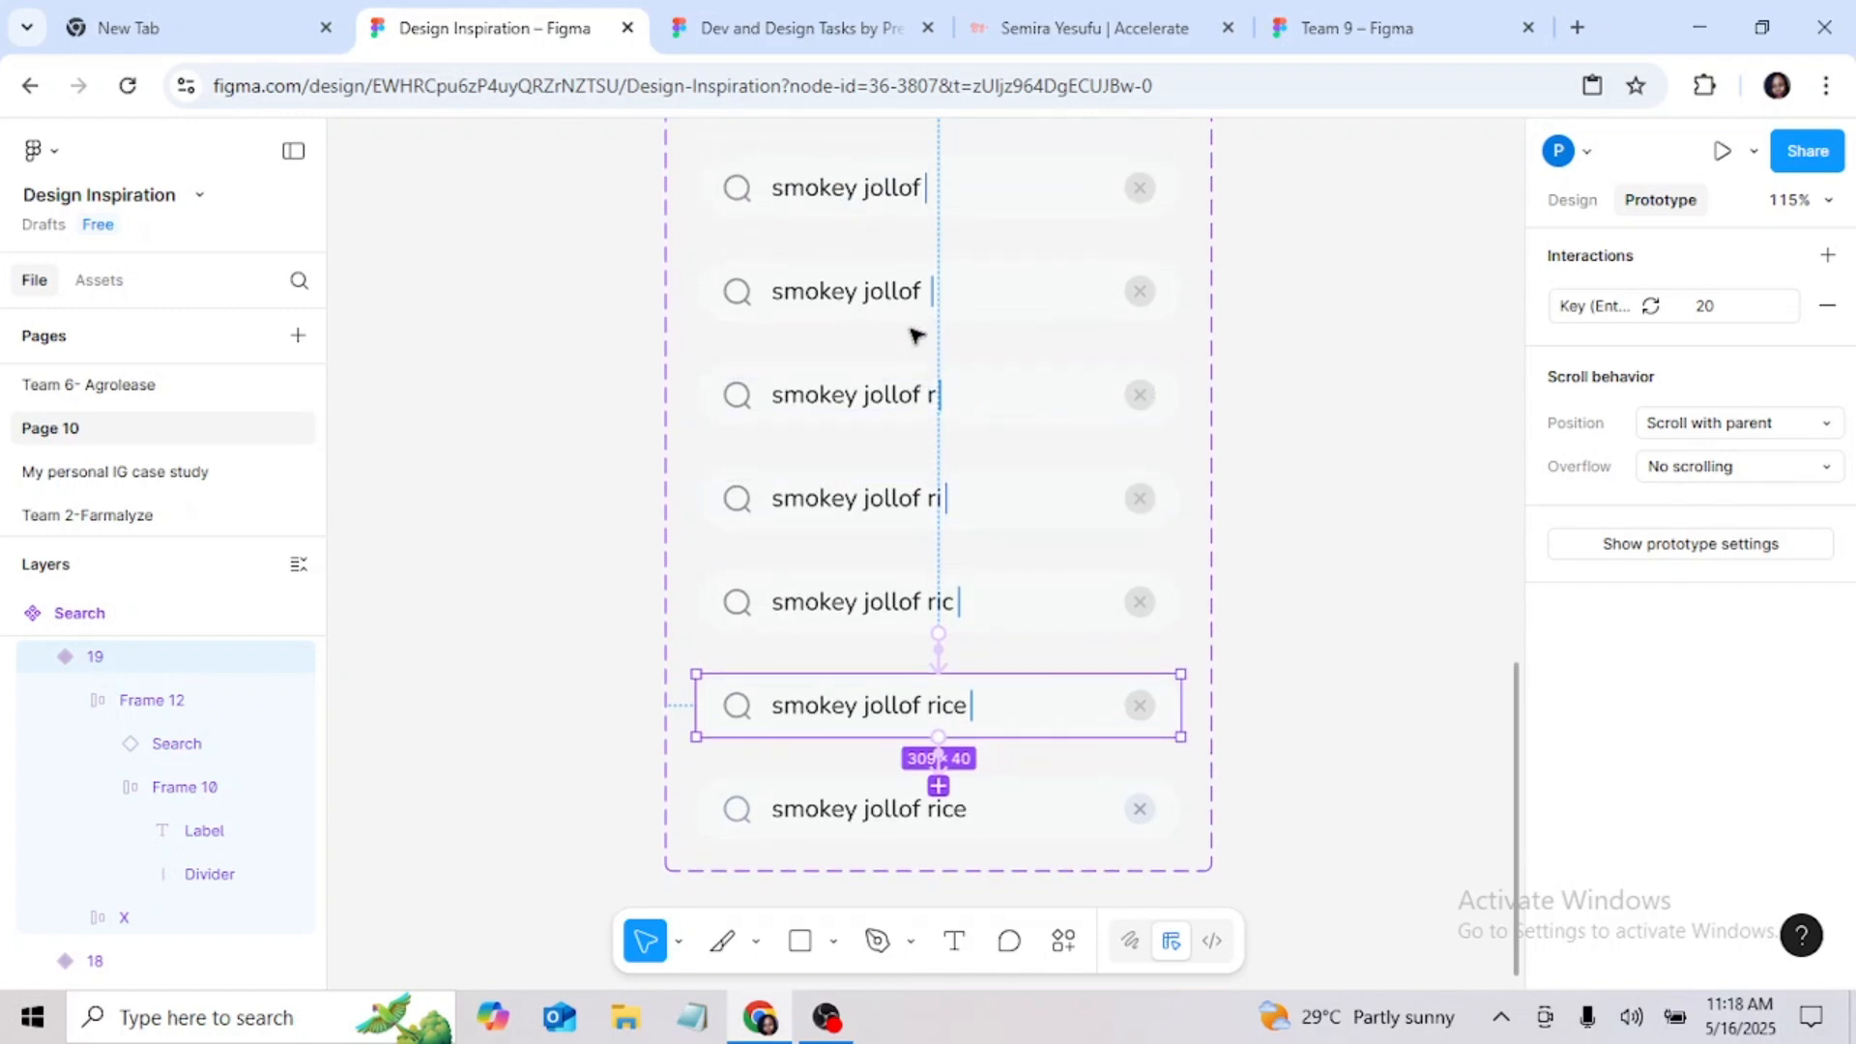
pyautogui.click(923, 291)
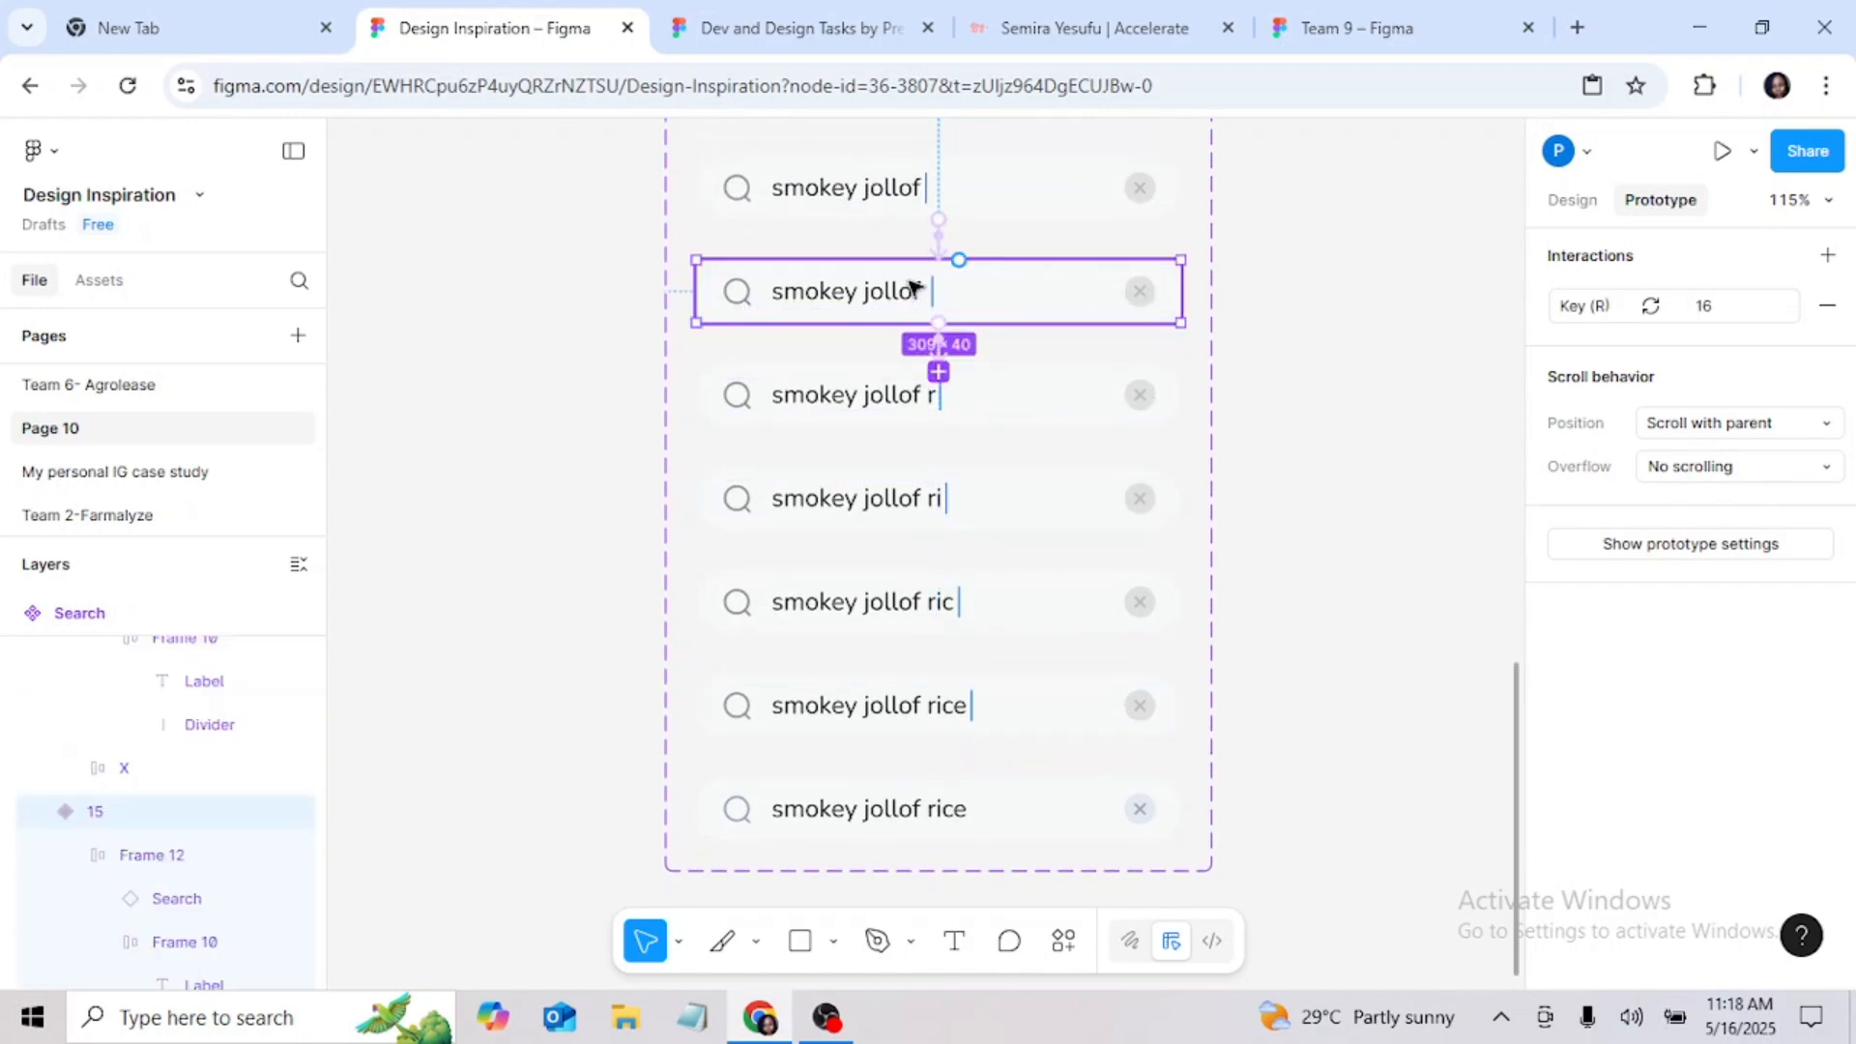
pyautogui.click(942, 358)
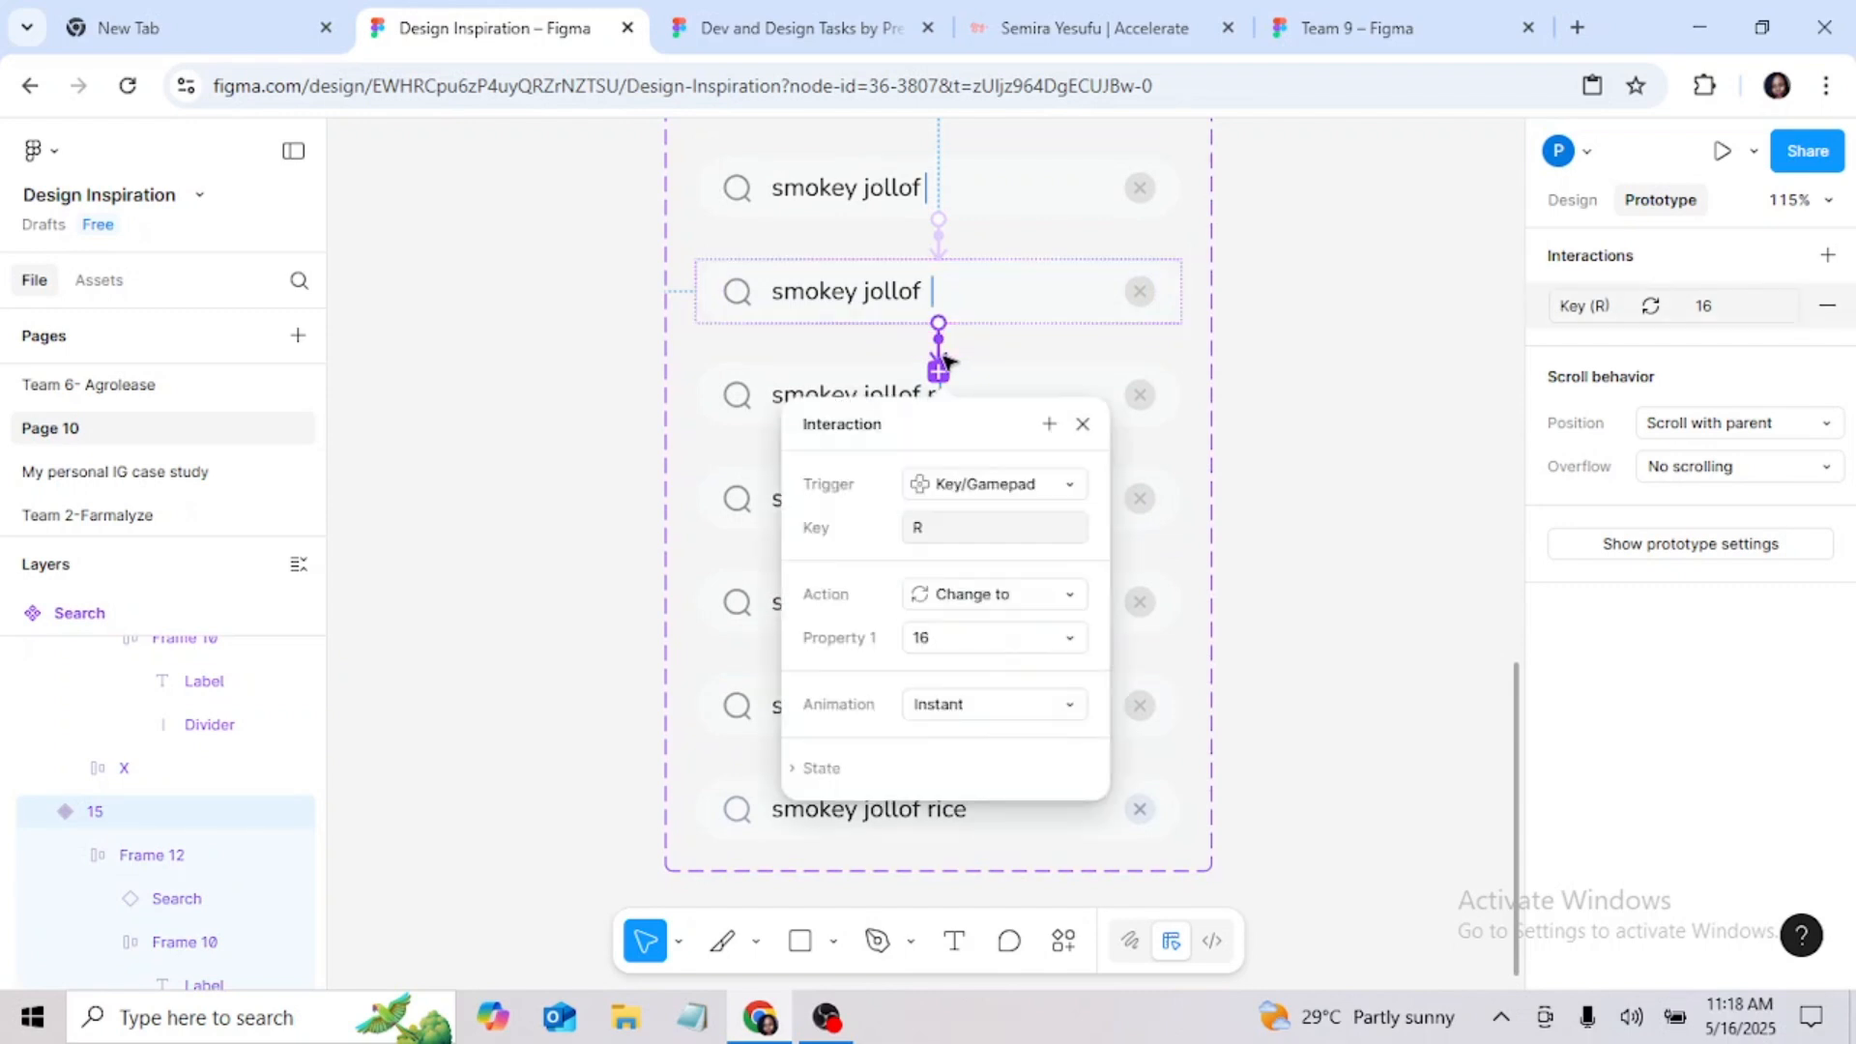
pyautogui.click(983, 304)
pyautogui.click(945, 201)
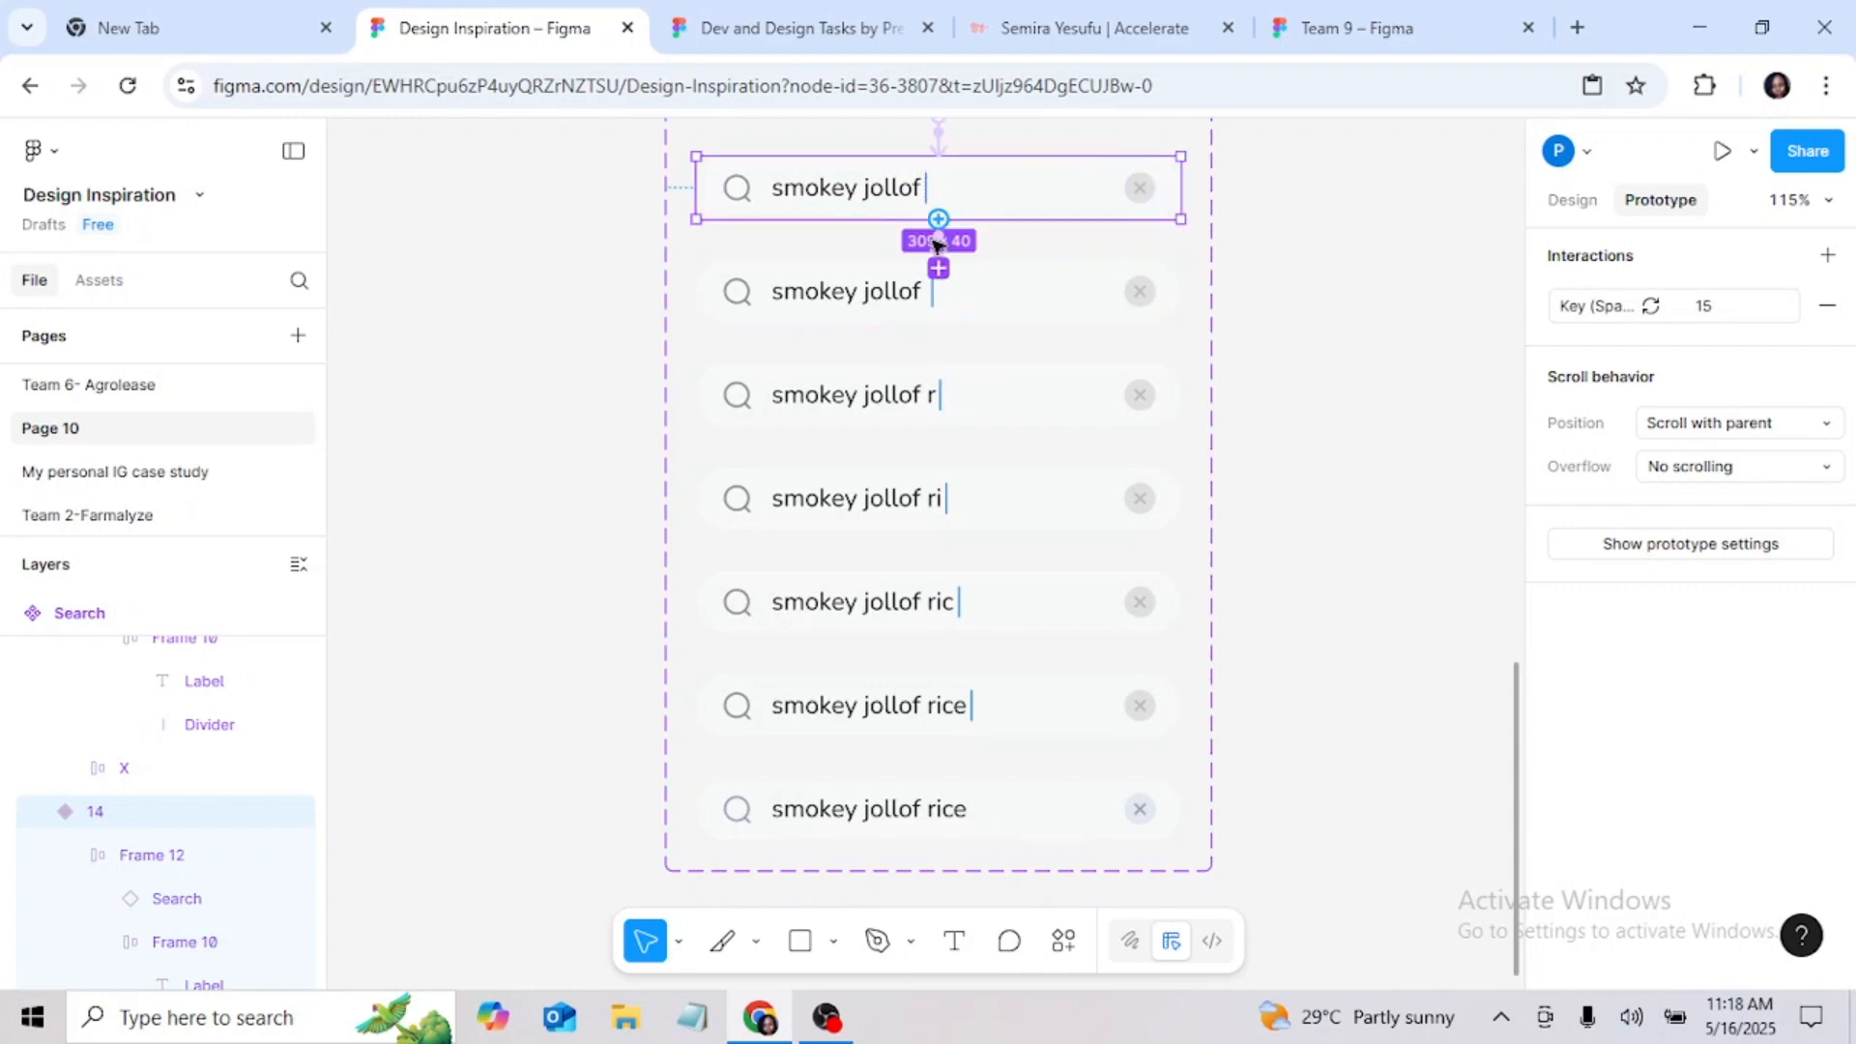
pyautogui.click(939, 245)
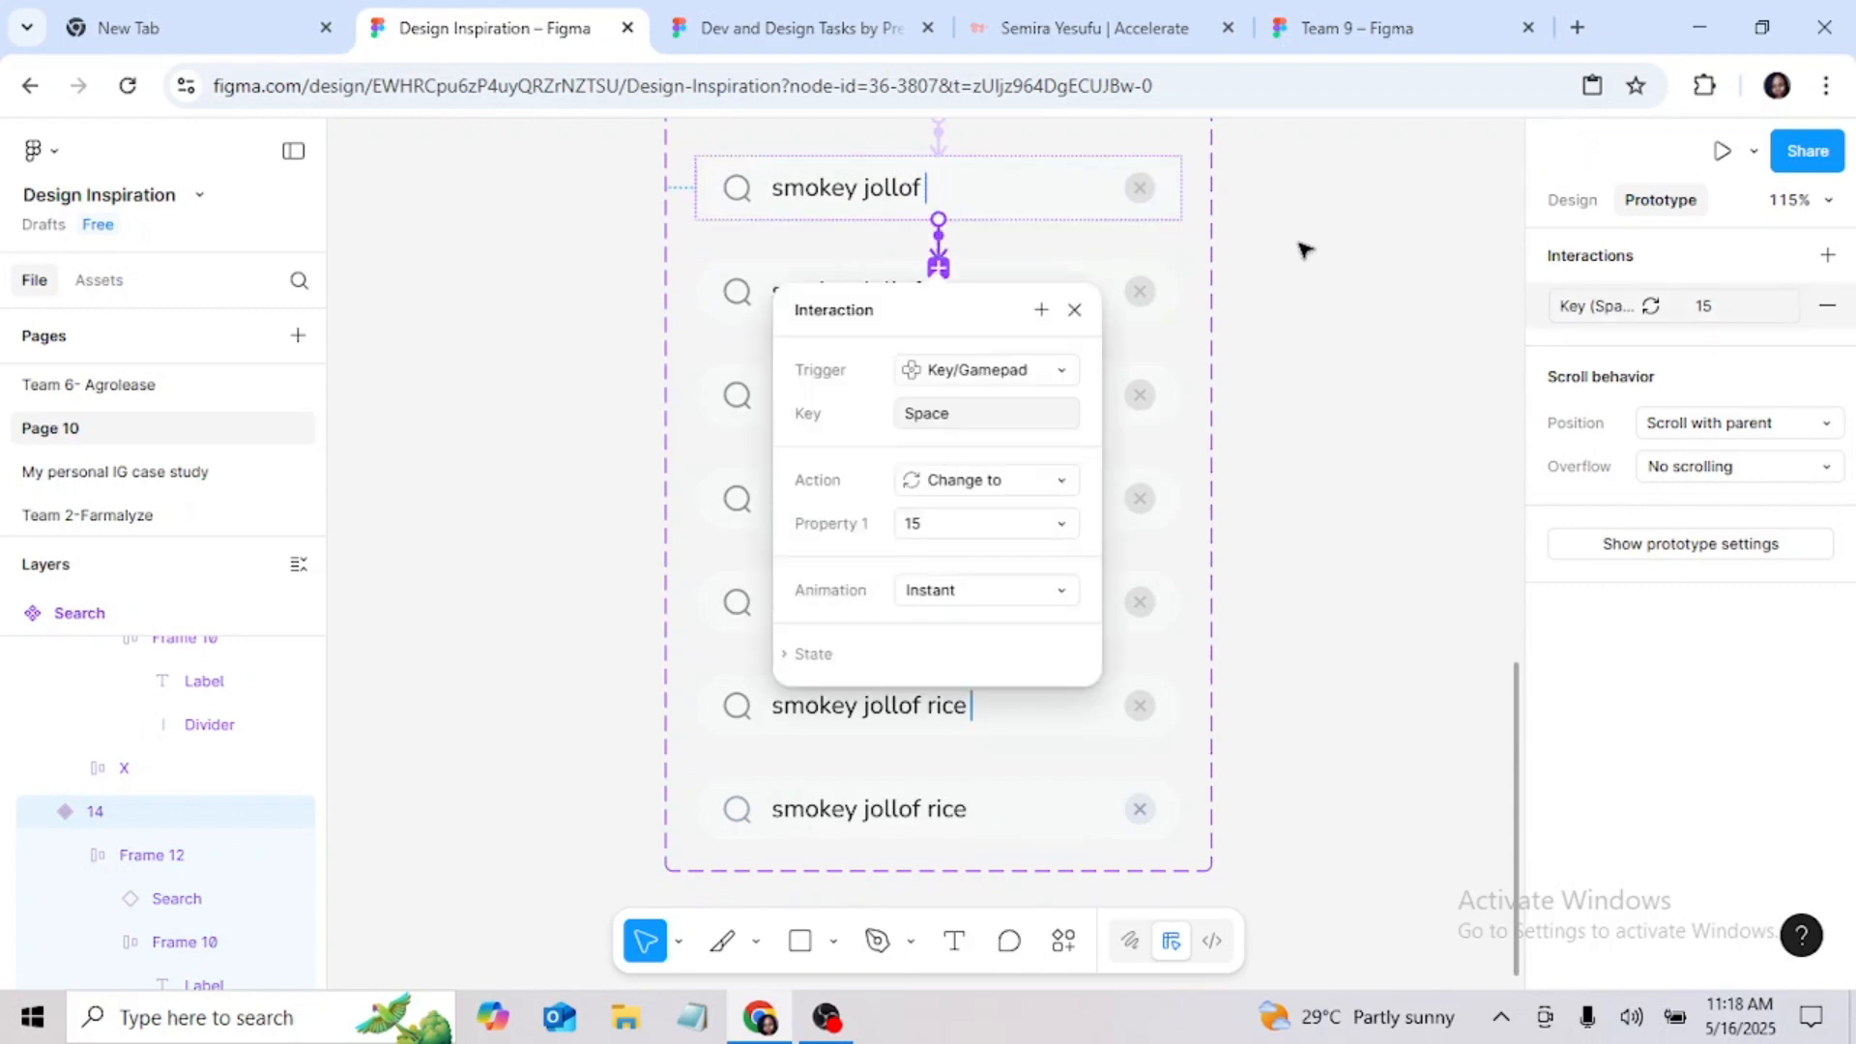
pyautogui.click(1257, 250)
pyautogui.scroll(12, 1232, 286)
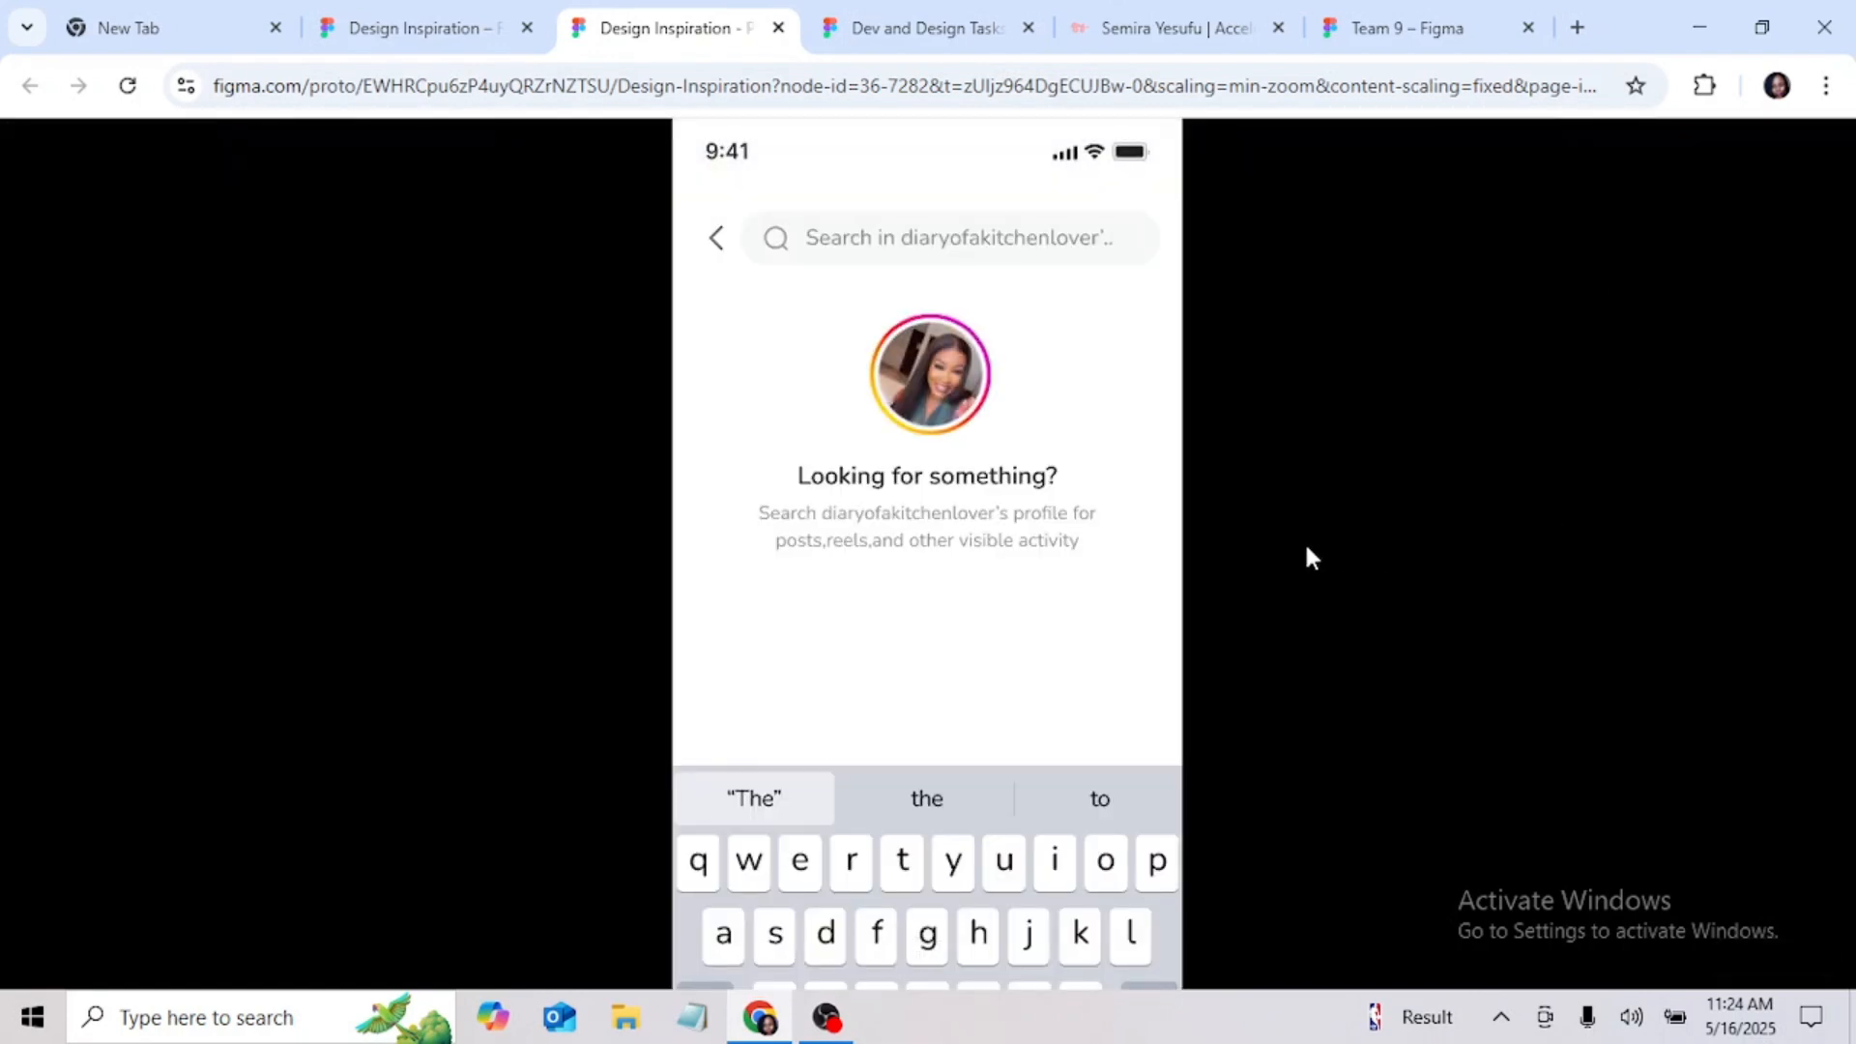
# Step: Test the search bar in the prototype preview by activating it and entering "sm"
pyautogui.click(866, 250)
pyautogui.write('sm')
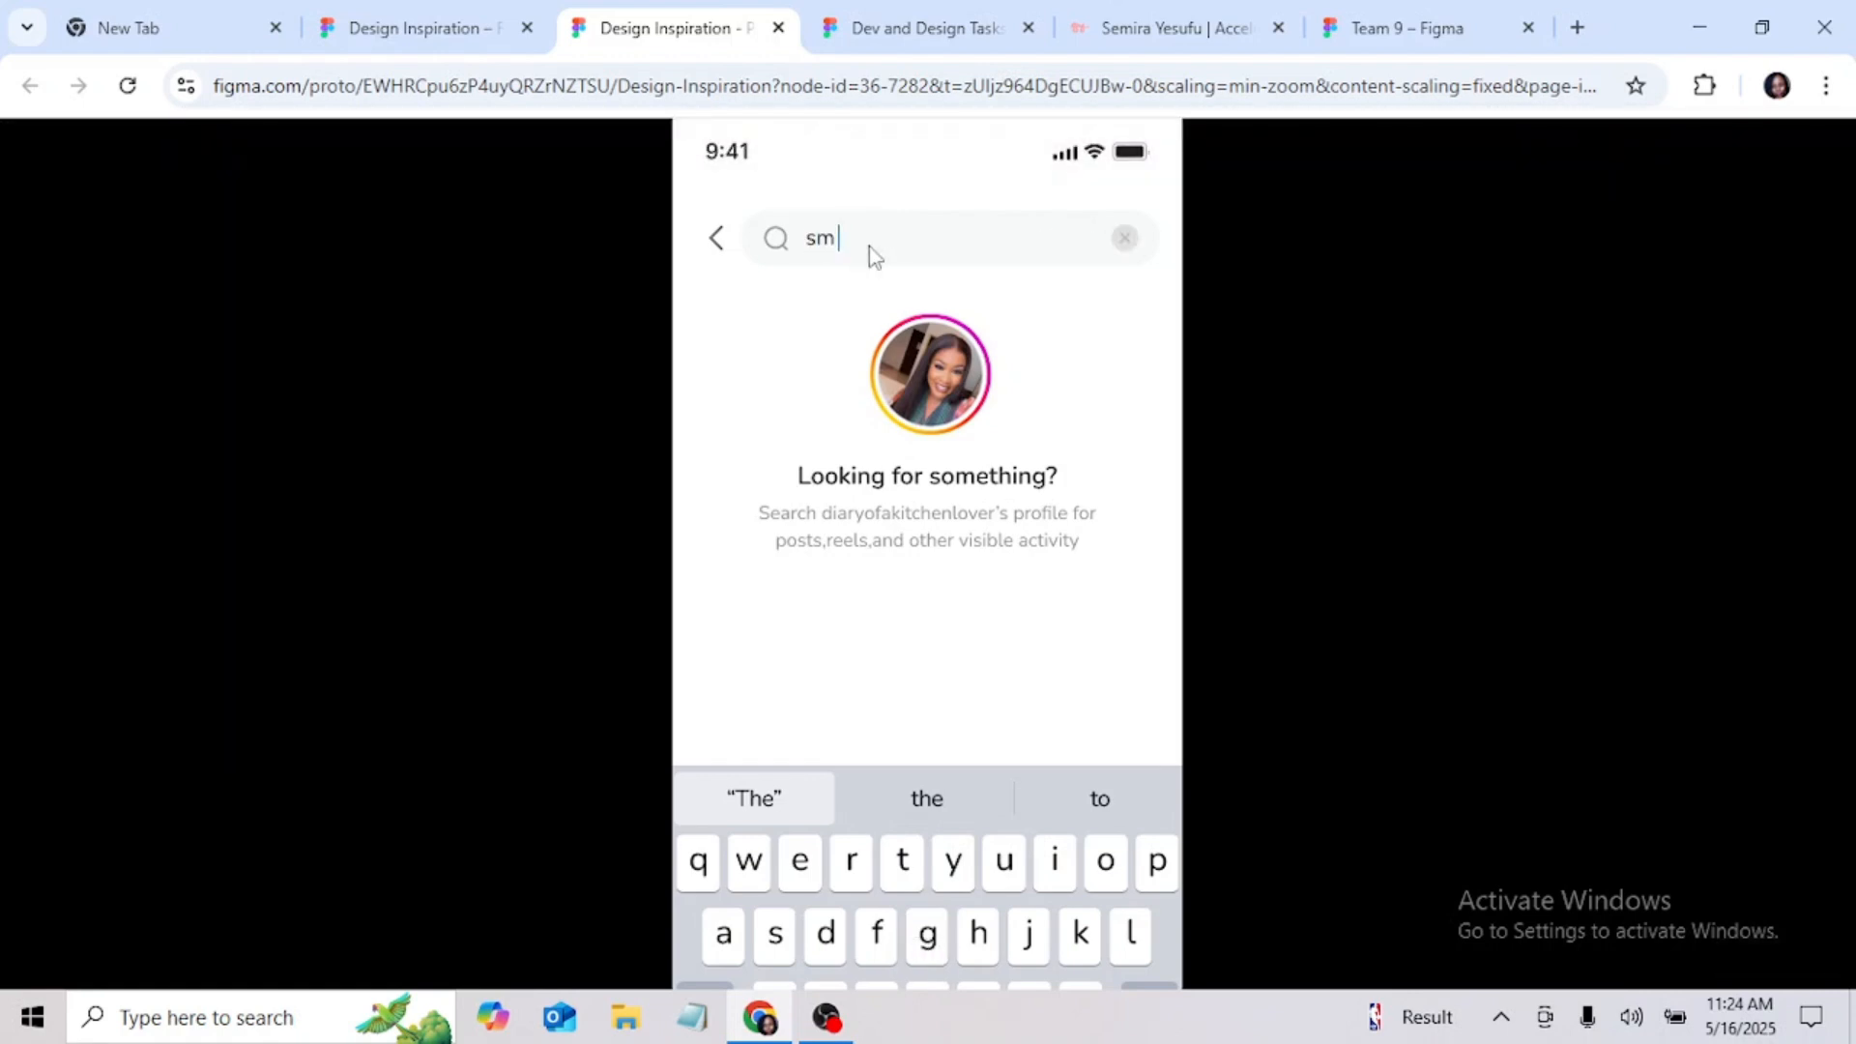